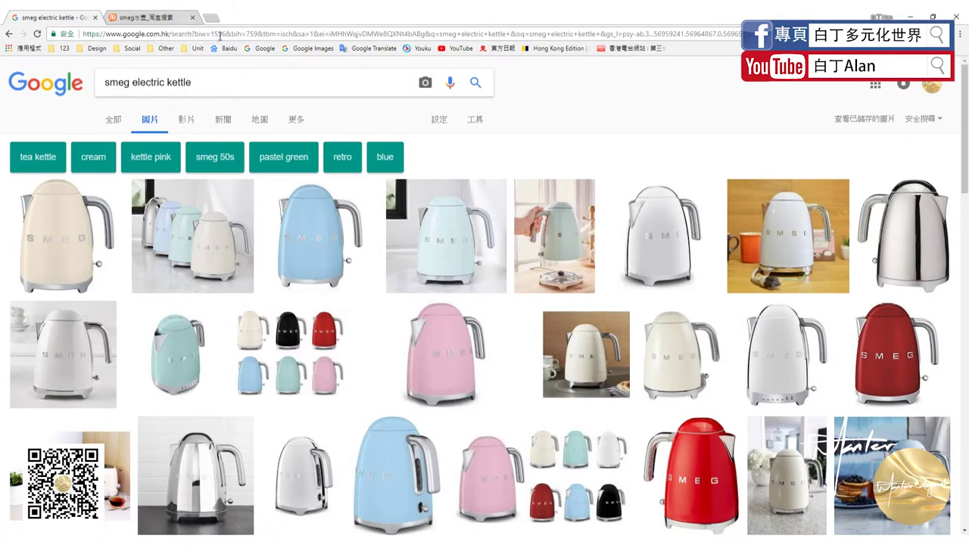
# Open a SMEG KLF02 kettle listing from the Taobao results in a new tab
pyautogui.click(170, 18)
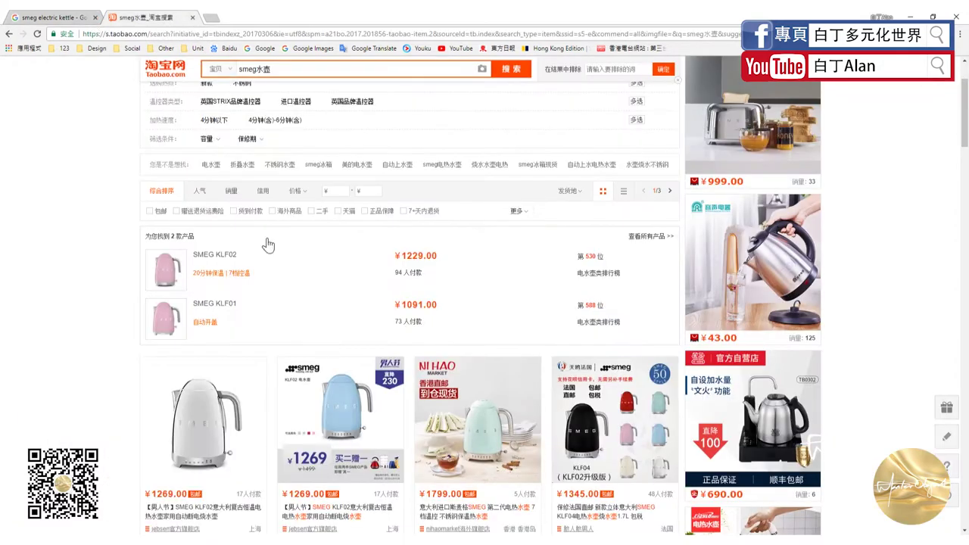
pyautogui.scroll(-3, 267, 273)
pyautogui.click(187, 258)
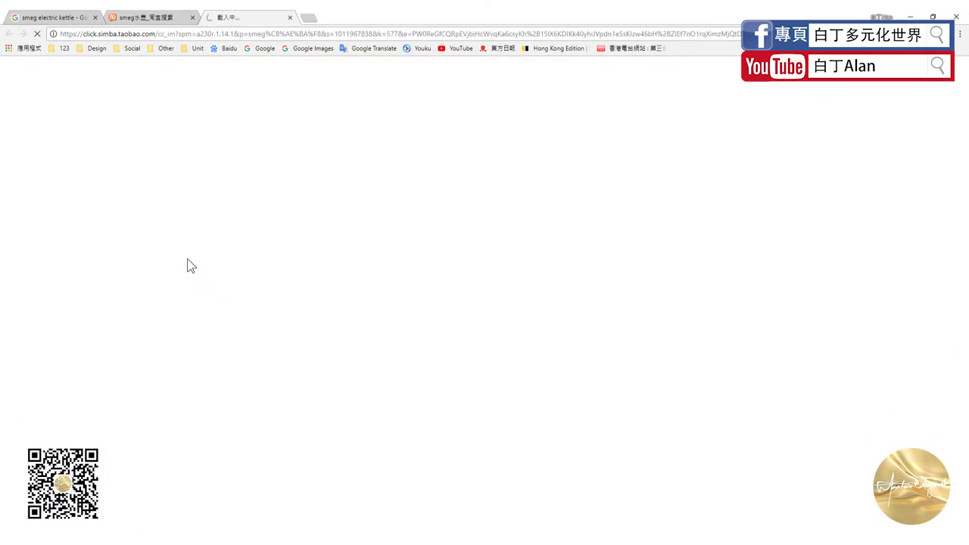
# Save the white Smeg Tea Kettle image from Google Images as a reference picture
pyautogui.click(53, 17)
pyautogui.scroll(-2, 106, 197)
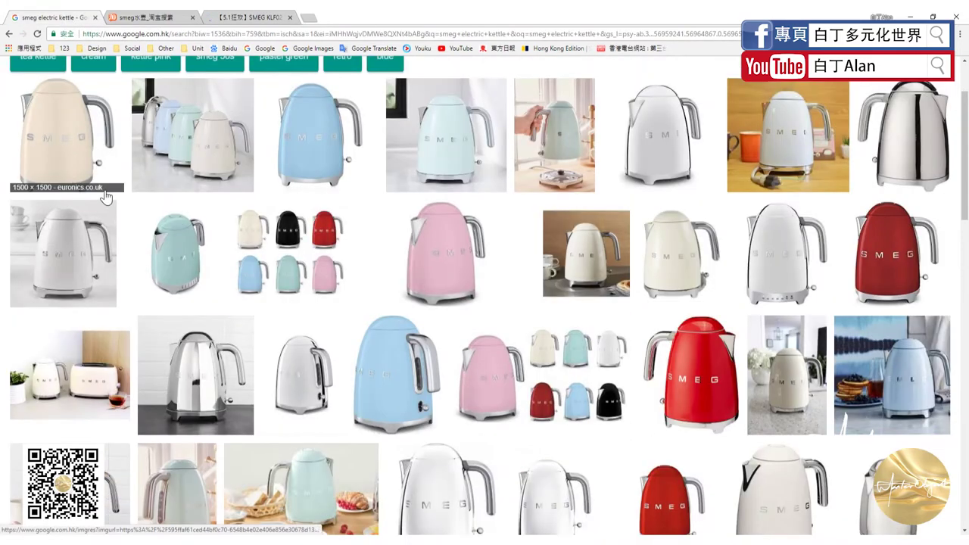
pyautogui.click(78, 141)
pyautogui.scroll(-5, 233, 260)
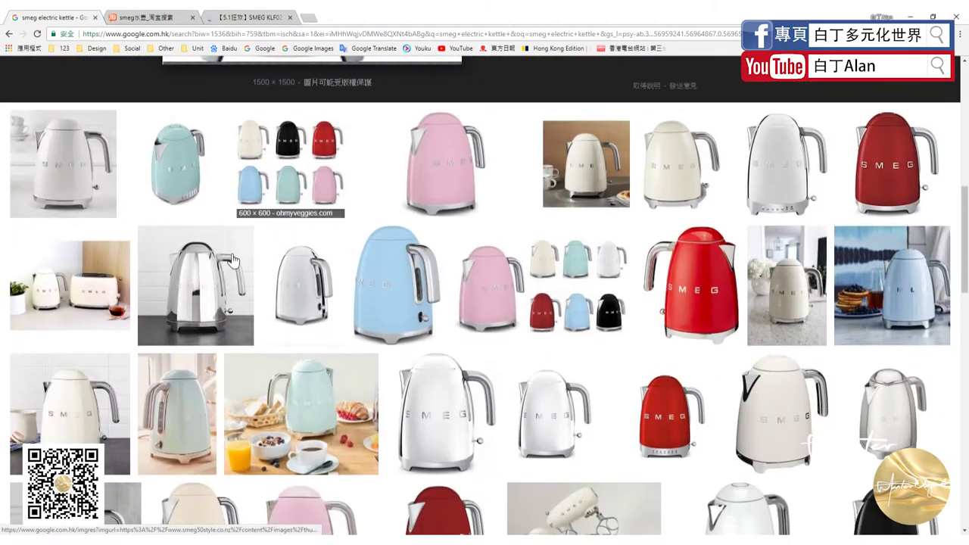
pyautogui.click(86, 188)
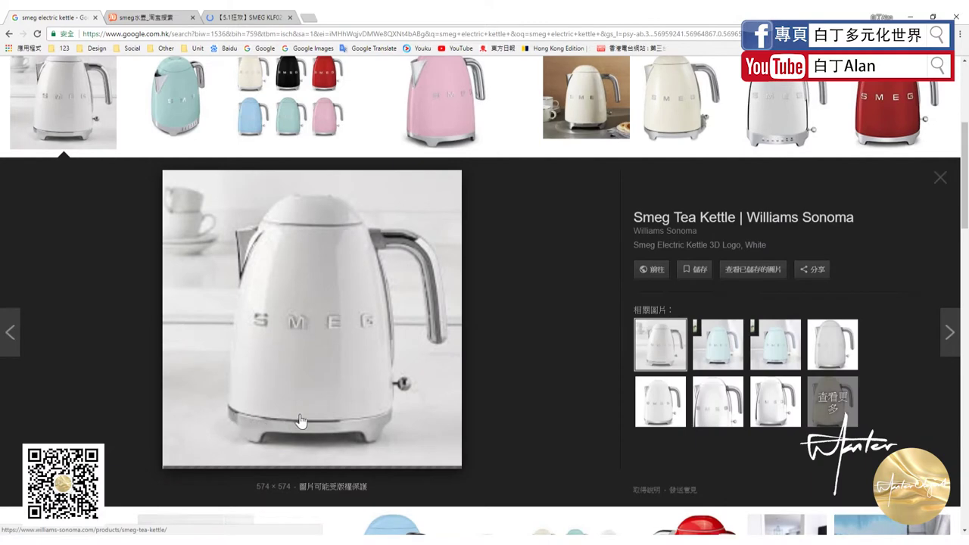
pyautogui.rightClick(323, 314)
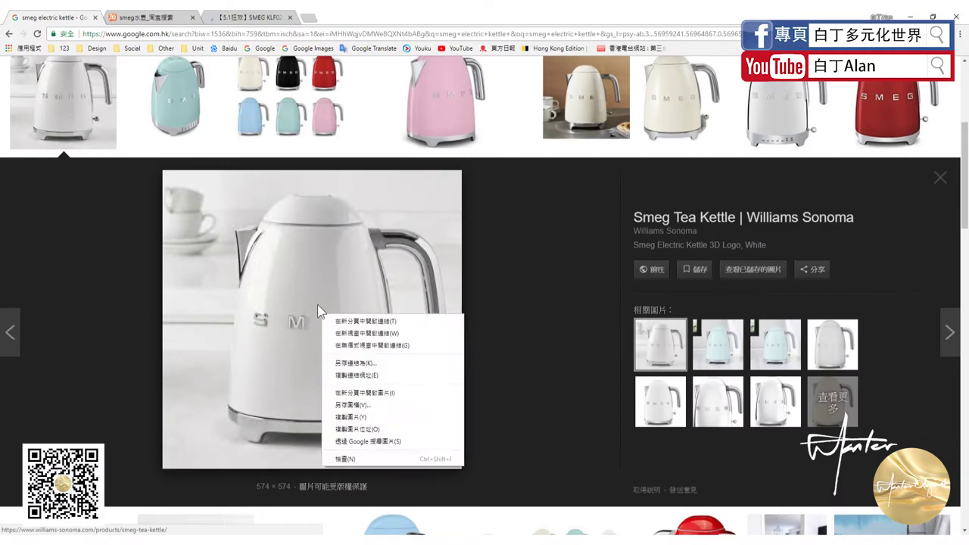
pyautogui.click(378, 405)
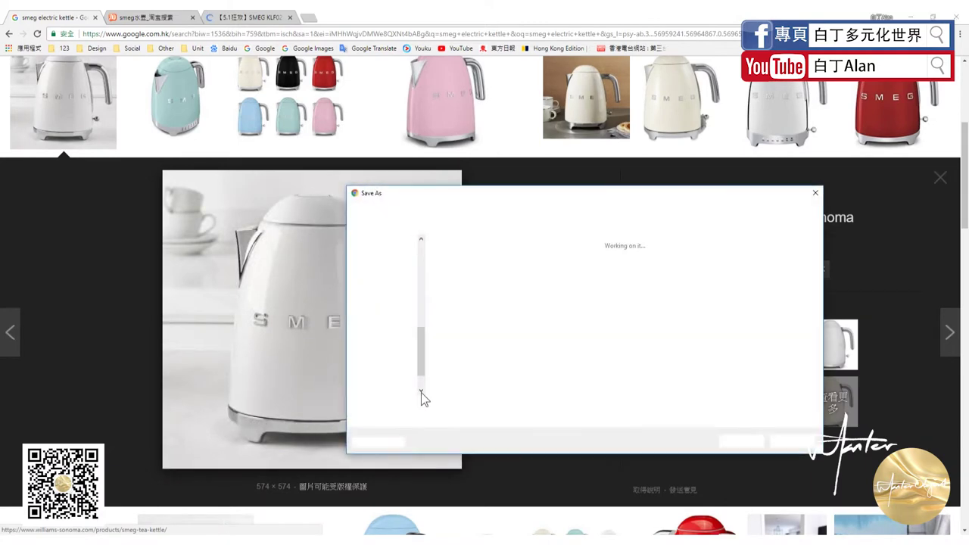
pyautogui.click(743, 442)
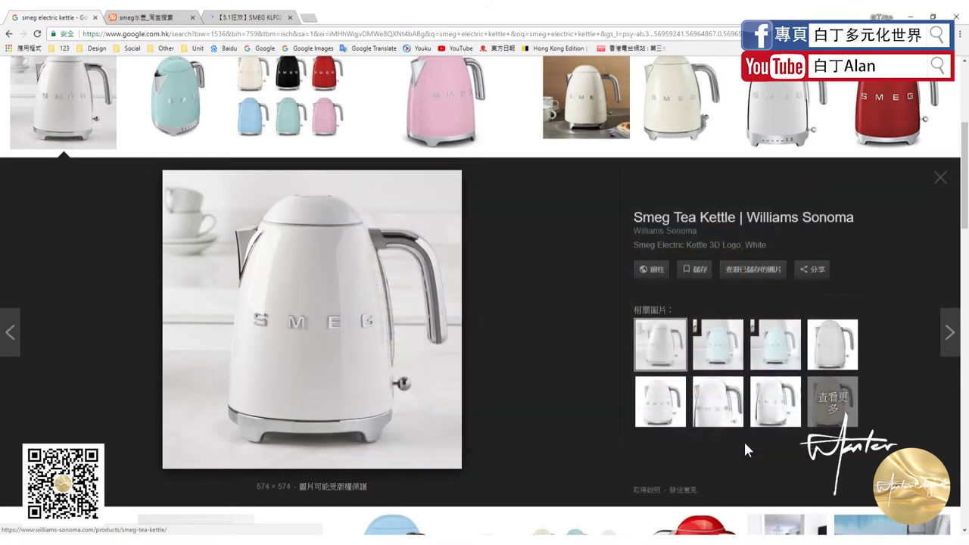
pyautogui.scroll(-3, 715, 435)
# Find the pastel blue Smeg kettle in the results and save its image as img85c.jpg
pyautogui.scroll(-2, 716, 435)
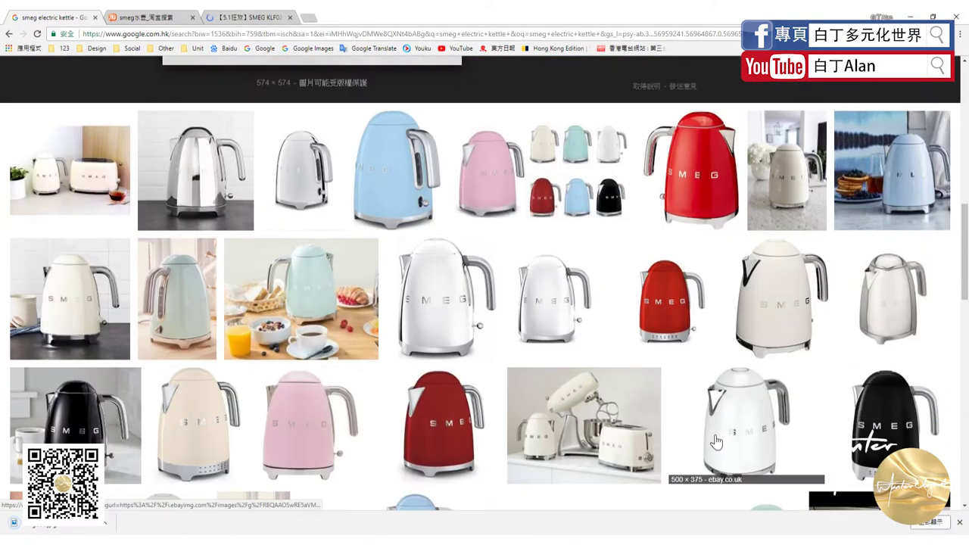
pyautogui.scroll(-2, 716, 436)
pyautogui.scroll(-2, 711, 436)
pyautogui.scroll(2, 703, 436)
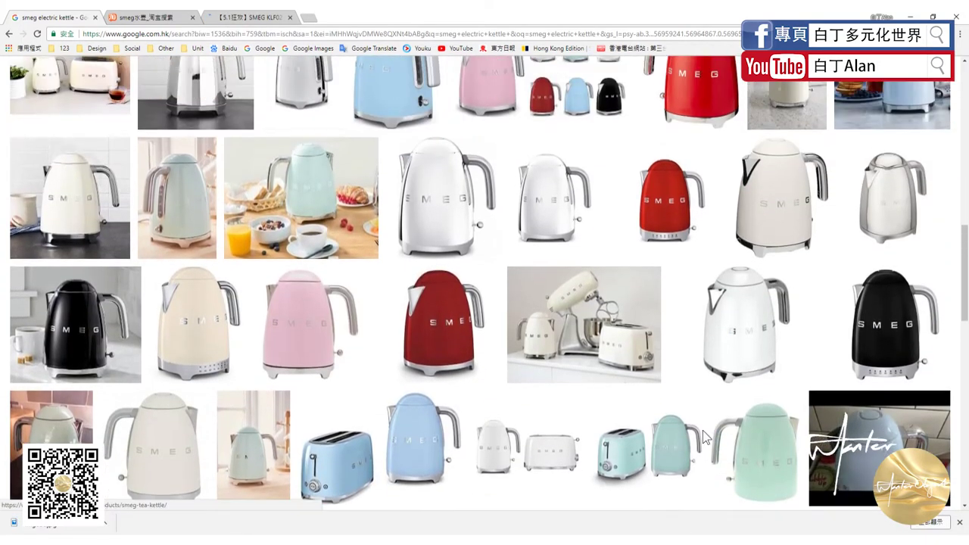
pyautogui.scroll(2, 702, 437)
pyautogui.scroll(-2, 701, 437)
pyautogui.scroll(-1, 700, 437)
pyautogui.scroll(-2, 700, 437)
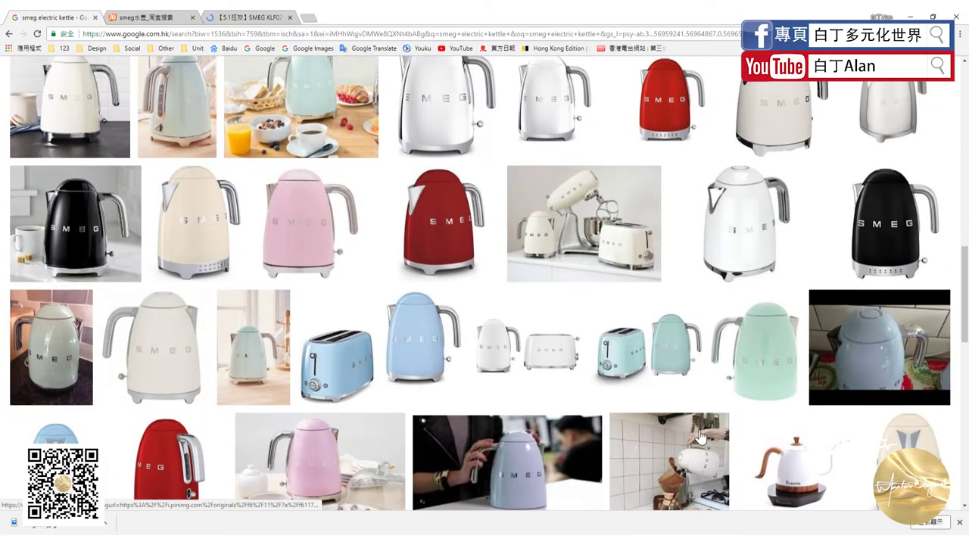
pyautogui.scroll(-1, 696, 433)
pyautogui.scroll(-1, 689, 428)
pyautogui.scroll(-2, 681, 423)
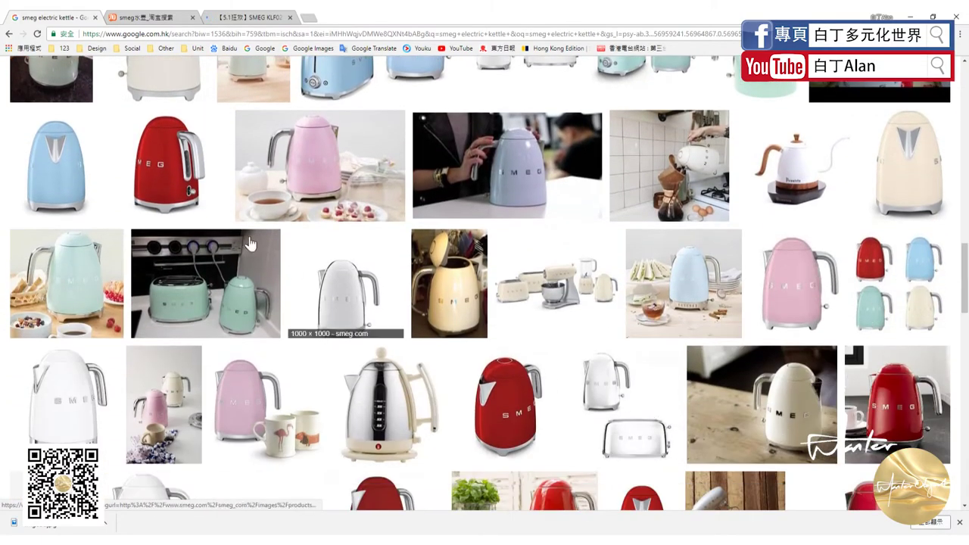
pyautogui.click(57, 171)
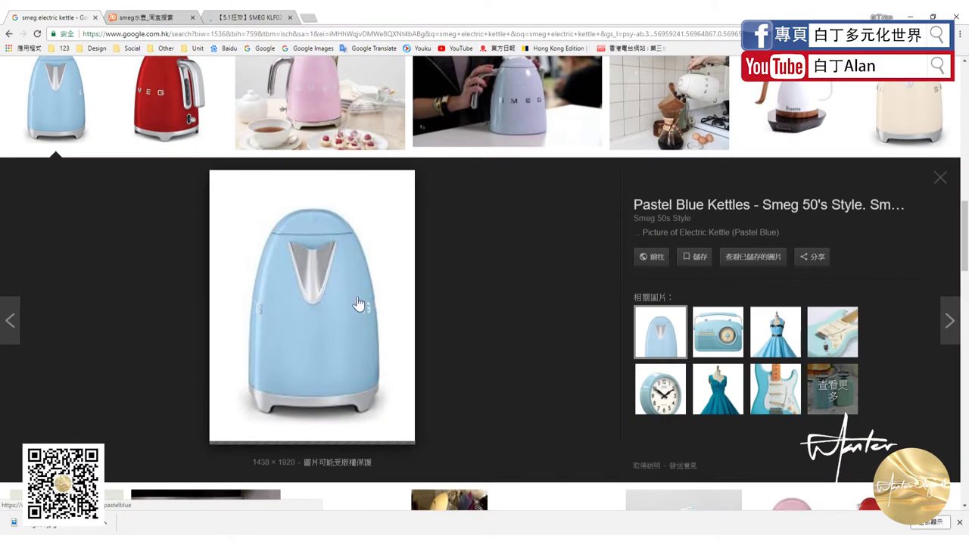
pyautogui.rightClick(359, 304)
pyautogui.click(384, 353)
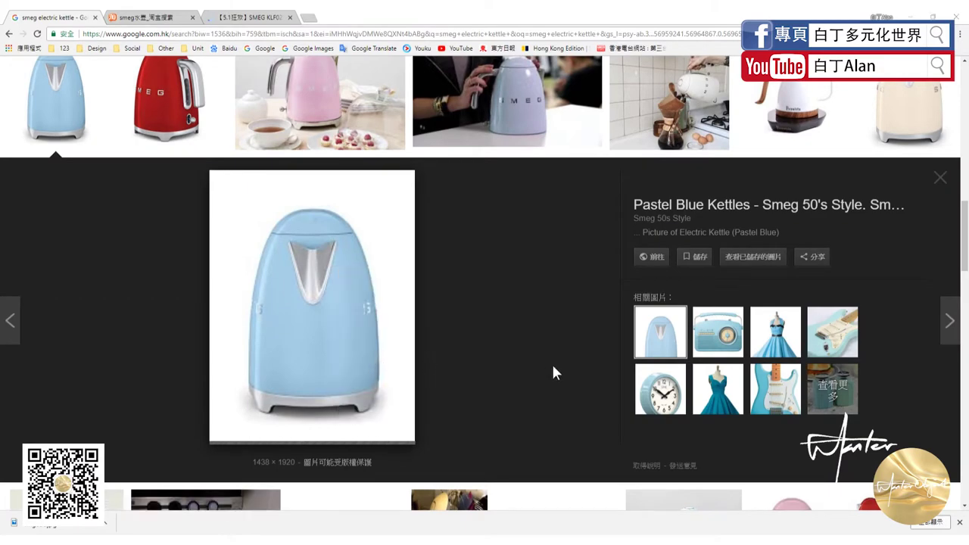
pyautogui.press('Return')
# Scroll further through the Google kettle image results
pyautogui.scroll(-3, 602, 401)
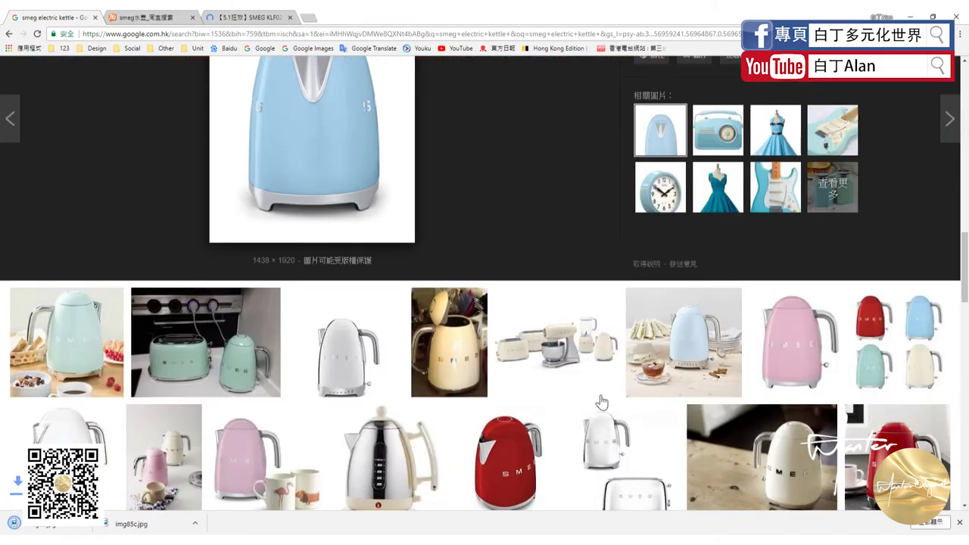
pyautogui.scroll(-3, 602, 401)
pyautogui.scroll(-3, 590, 397)
pyautogui.scroll(-3, 575, 392)
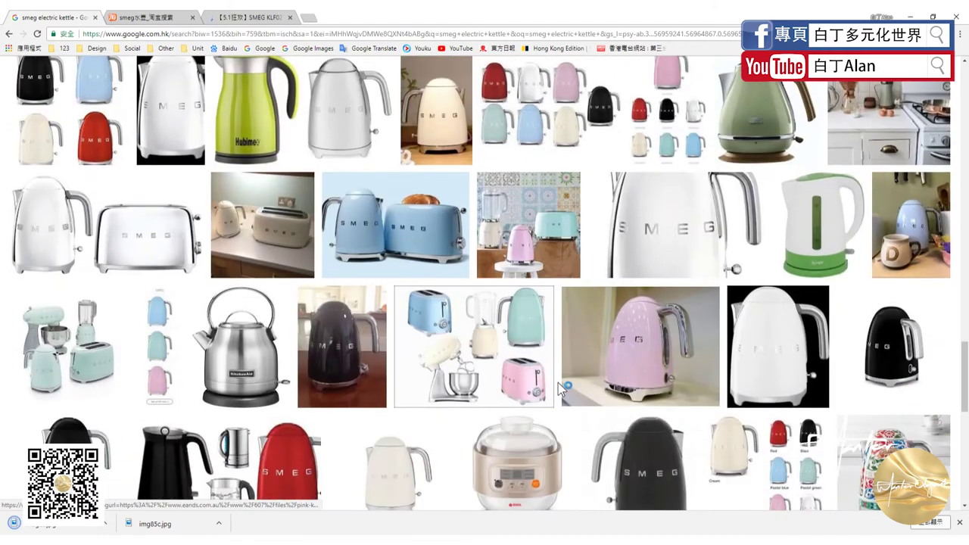
pyautogui.scroll(10, 558, 383)
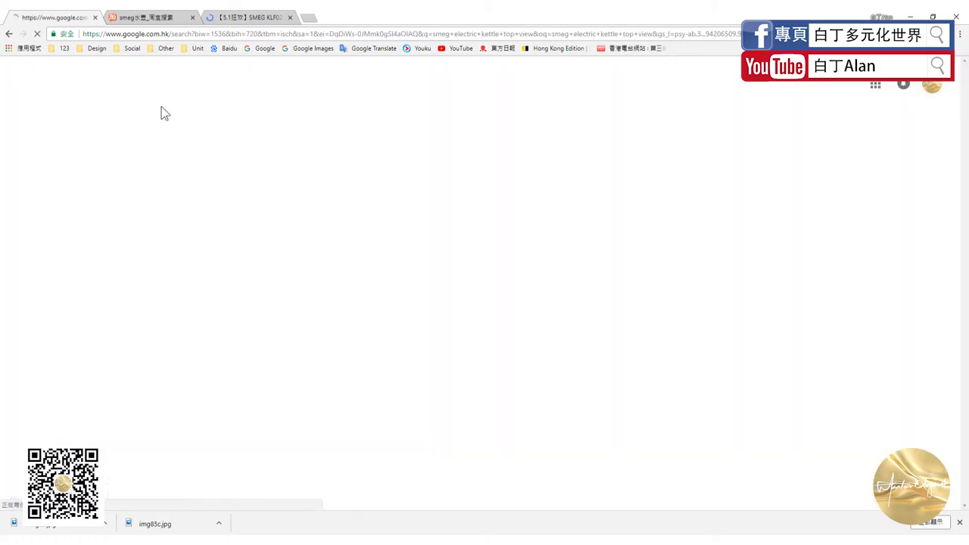
# Scroll through the 'smeg electric kettle top view' image results to the bottom and back up
pyautogui.scroll(-2, 139, 324)
pyautogui.scroll(-2, 140, 318)
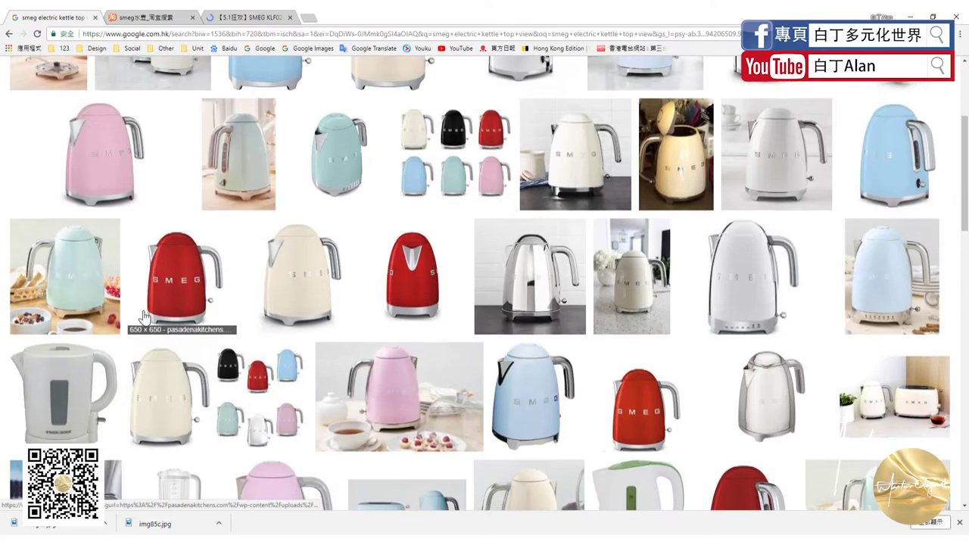
pyautogui.scroll(-2, 140, 311)
pyautogui.scroll(-2, 141, 306)
pyautogui.scroll(-1, 140, 306)
pyautogui.scroll(-1, 140, 305)
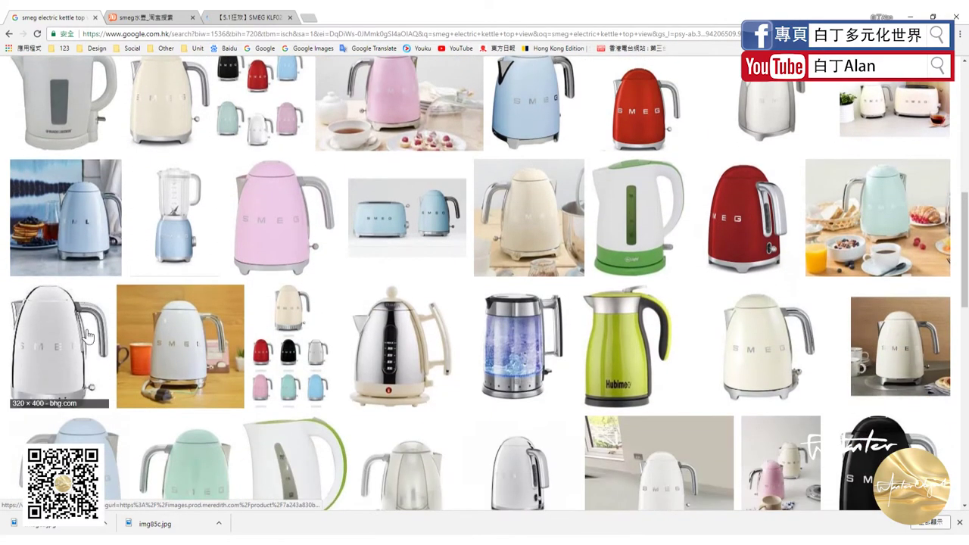
pyautogui.scroll(-4, 147, 364)
pyautogui.scroll(-2, 160, 439)
pyautogui.scroll(-3, 160, 438)
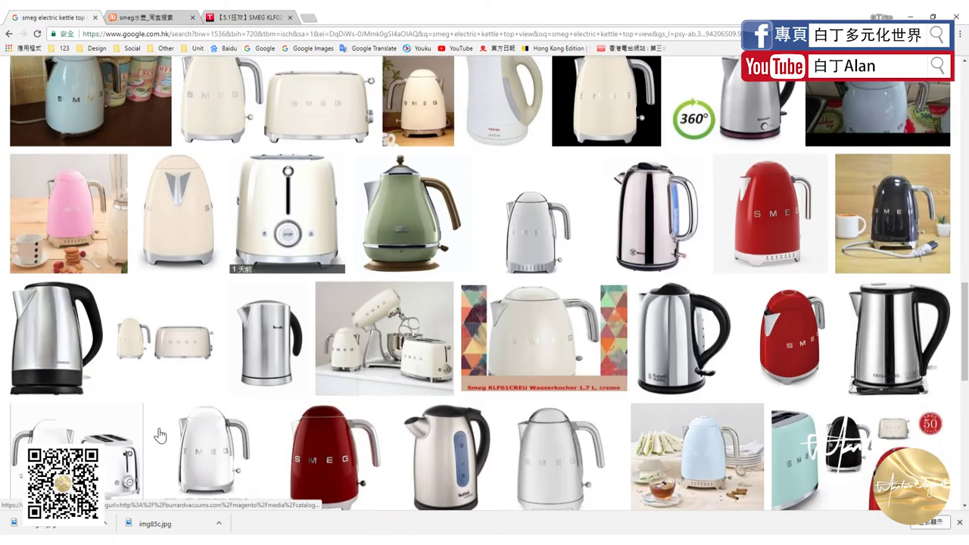
pyautogui.scroll(-3, 159, 433)
pyautogui.scroll(-3, 159, 433)
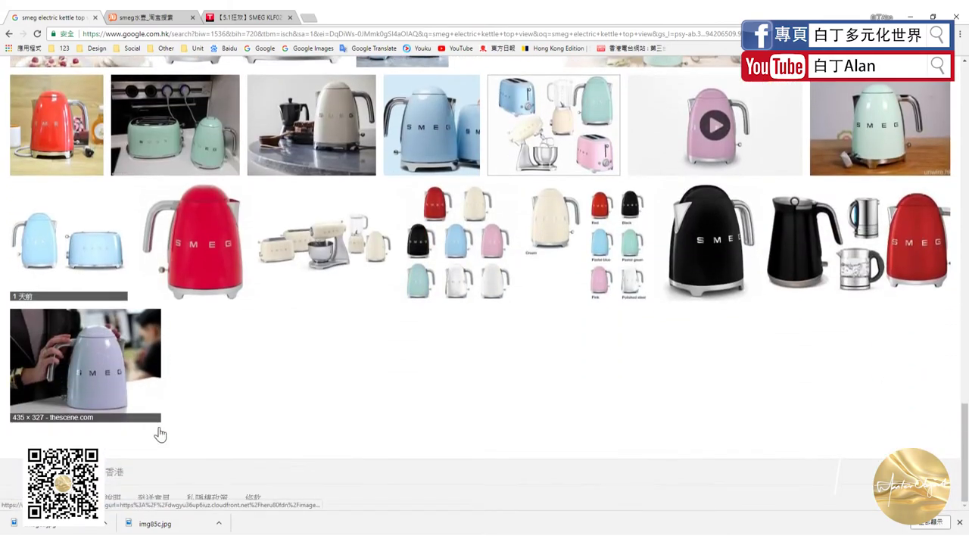
pyautogui.scroll(5, 156, 432)
pyautogui.scroll(6, 156, 432)
pyautogui.scroll(8, 156, 433)
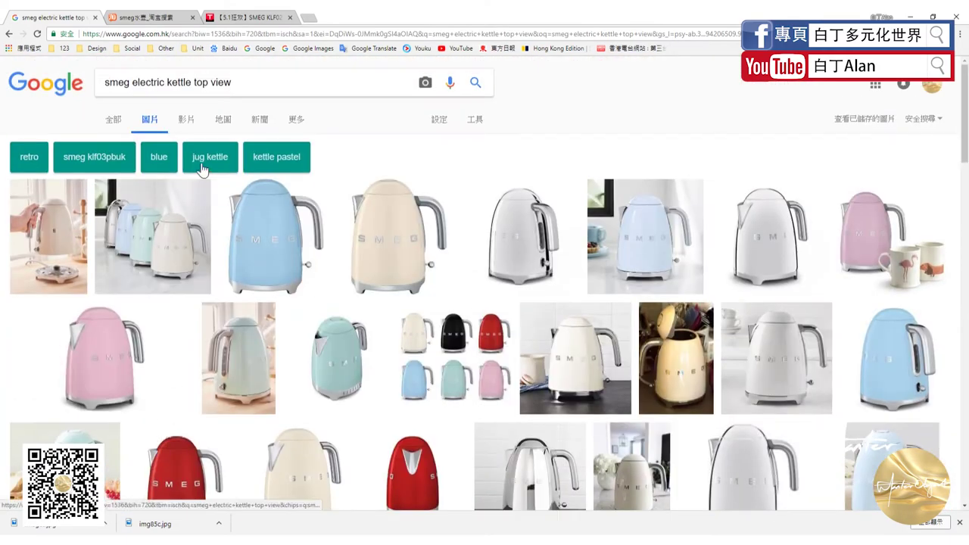
# Look over the SMEG KLF02 kettle's detail photos on the Tmall product page
pyautogui.click(171, 17)
pyautogui.scroll(3, 260, 296)
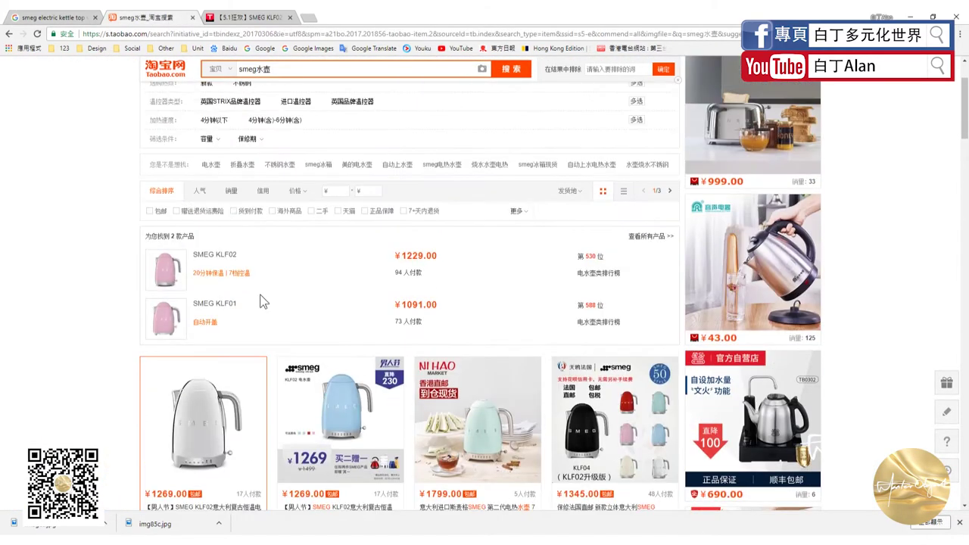
pyautogui.scroll(-5, 260, 295)
pyautogui.click(246, 16)
pyautogui.scroll(-5, 277, 431)
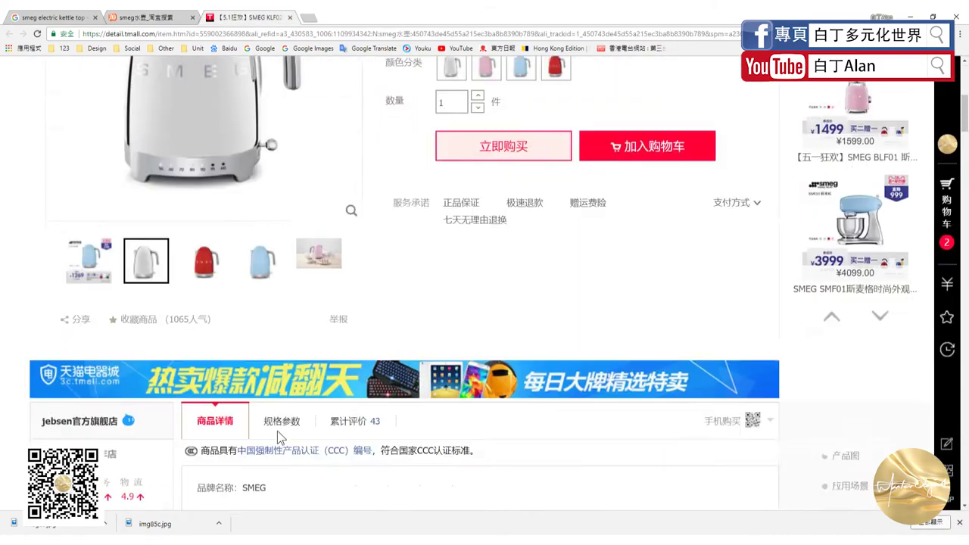
pyautogui.scroll(-5, 273, 426)
pyautogui.scroll(-5, 273, 424)
pyautogui.scroll(-3, 273, 424)
pyautogui.scroll(-5, 272, 421)
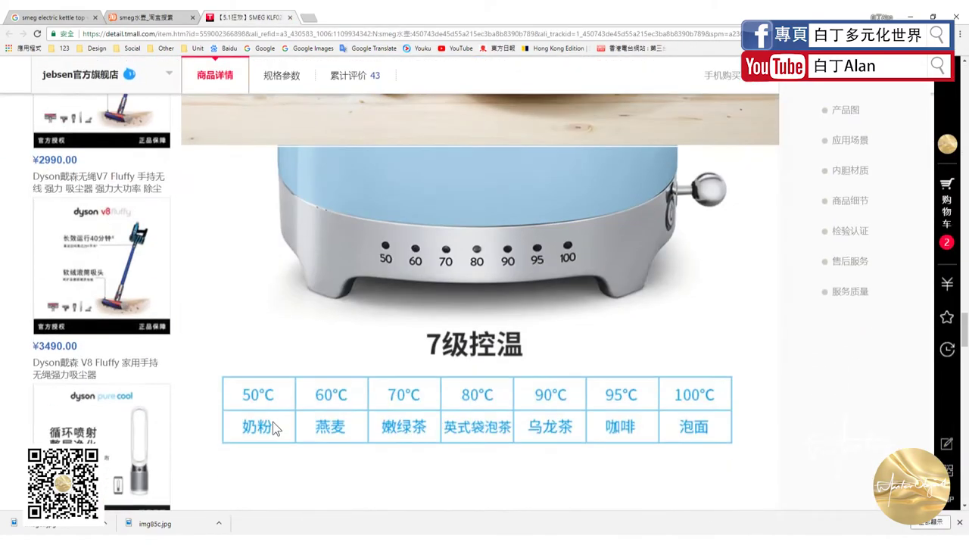
pyautogui.scroll(-5, 272, 422)
pyautogui.scroll(-1, 271, 421)
pyautogui.scroll(-3, 329, 422)
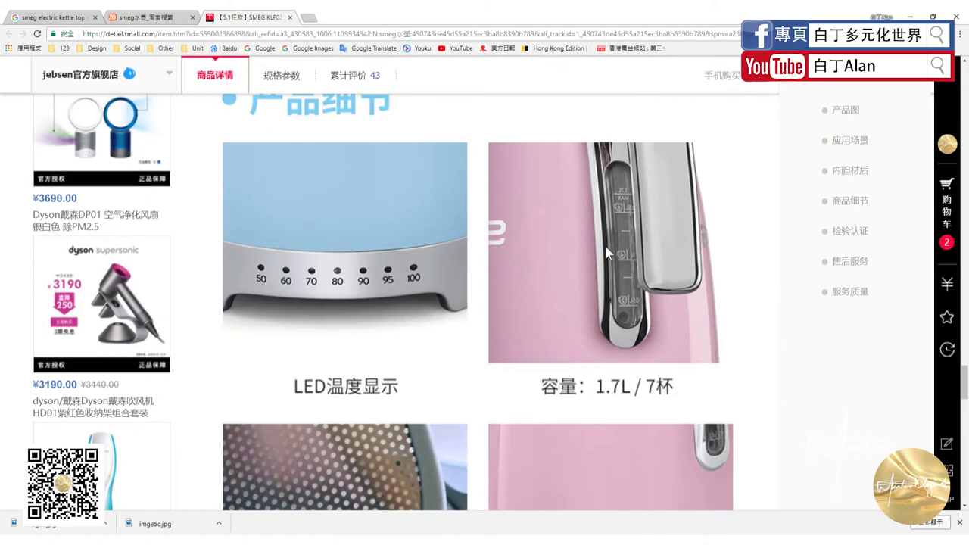
pyautogui.scroll(-5, 625, 359)
pyautogui.scroll(2, 128, 72)
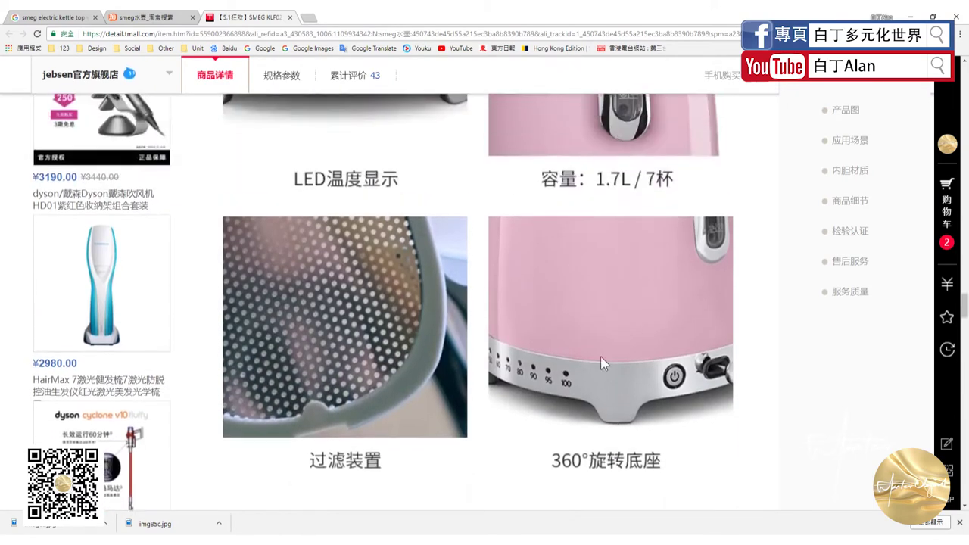
# Close the Taobao search tab and go back to the Google kettle image results
pyautogui.click(140, 19)
pyautogui.click(194, 18)
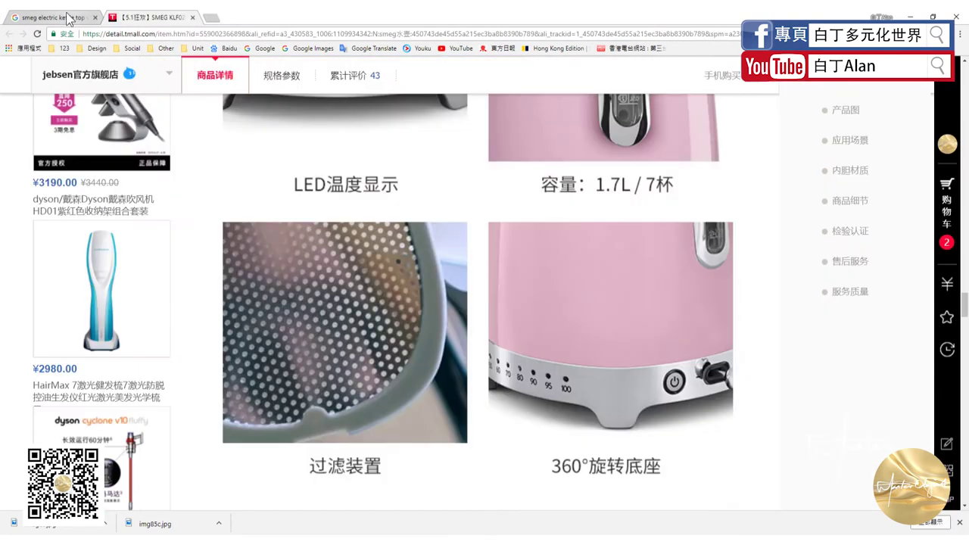
pyautogui.click(53, 16)
pyautogui.scroll(-3, 263, 396)
pyautogui.scroll(3, 264, 396)
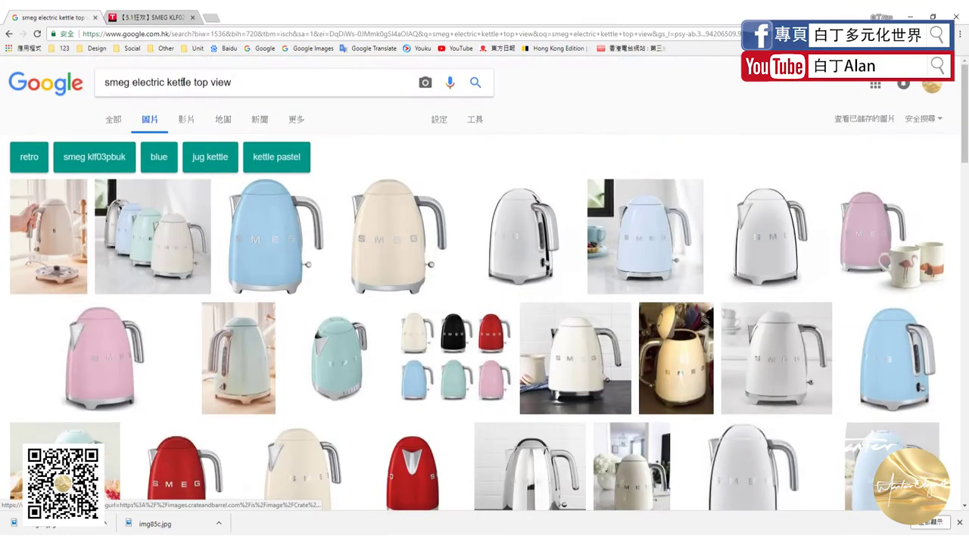
# Shorten the search to 'smeg electric kettle top' and scroll through its image results
pyautogui.moveTo(212, 81); pyautogui.dragTo(297, 96)
pyautogui.press('BackSpace')
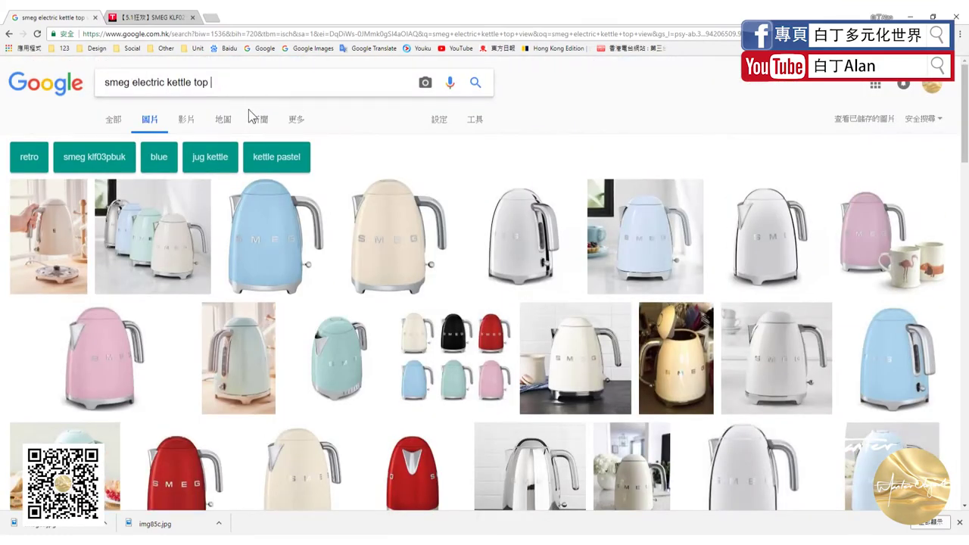
pyautogui.scroll(-3, 323, 337)
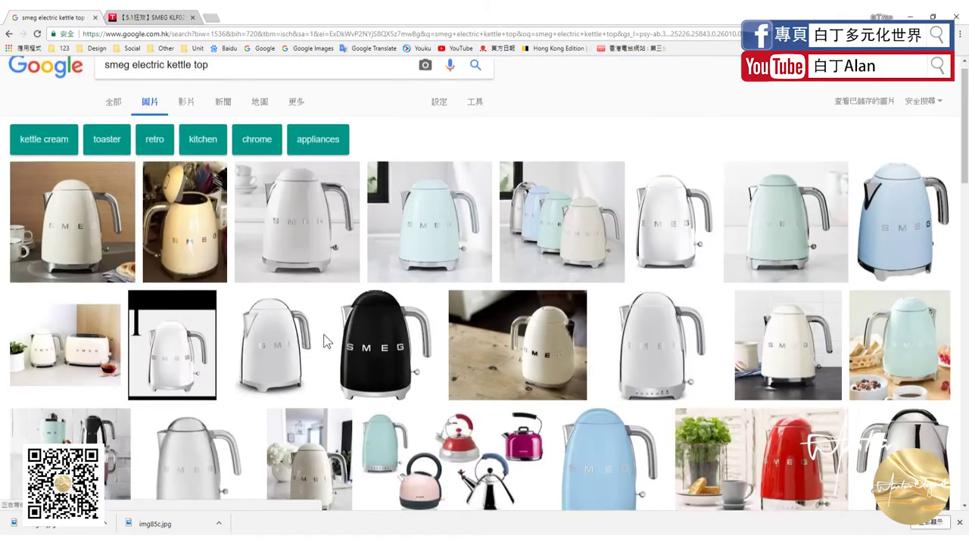
pyautogui.scroll(-2, 321, 339)
pyautogui.scroll(-1, 321, 339)
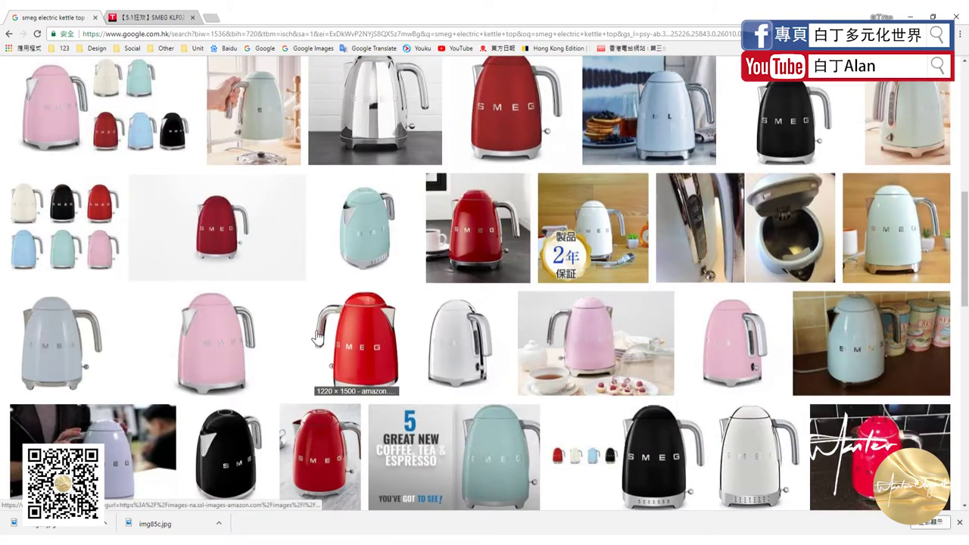
pyautogui.scroll(-1, 319, 338)
pyautogui.scroll(-2, 317, 338)
pyautogui.scroll(-2, 317, 337)
pyautogui.scroll(-3, 317, 338)
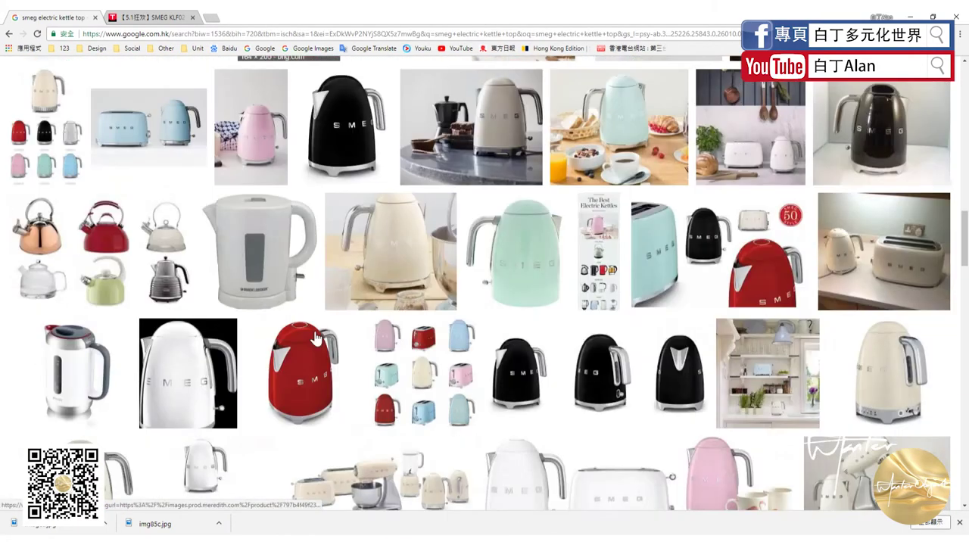
pyautogui.scroll(-3, 317, 338)
pyautogui.scroll(1, 316, 337)
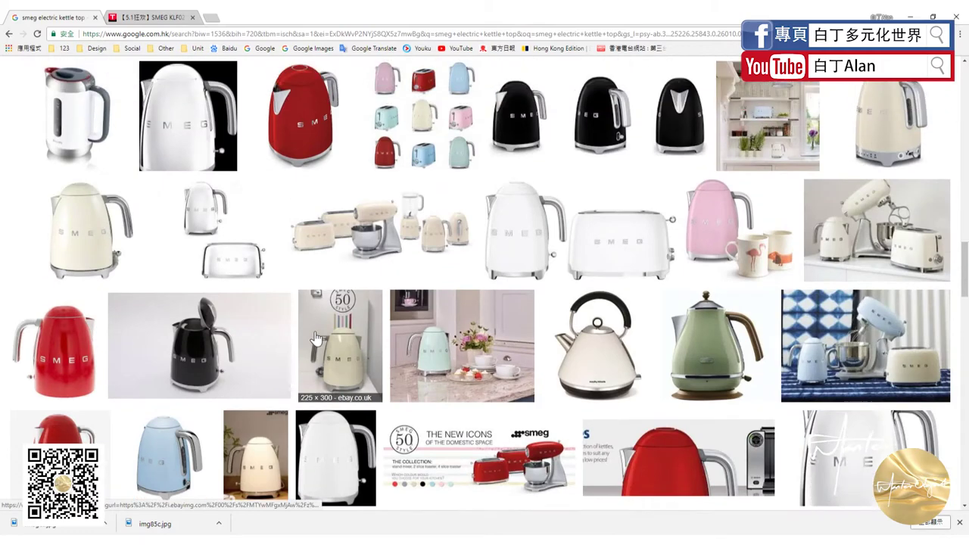
pyautogui.scroll(-4, 317, 338)
pyautogui.scroll(-3, 315, 337)
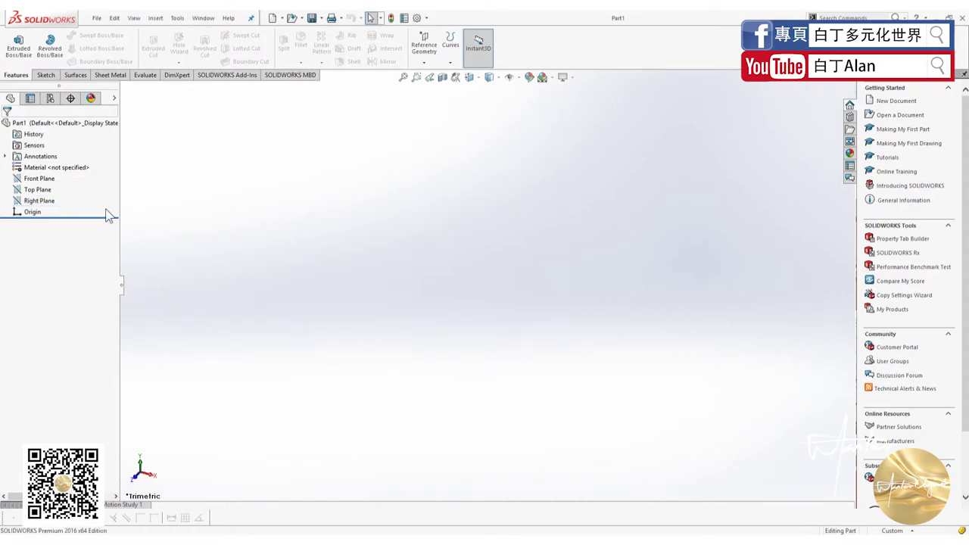
# Select Top Plane in the FeatureManager tree
pyautogui.click(30, 190)
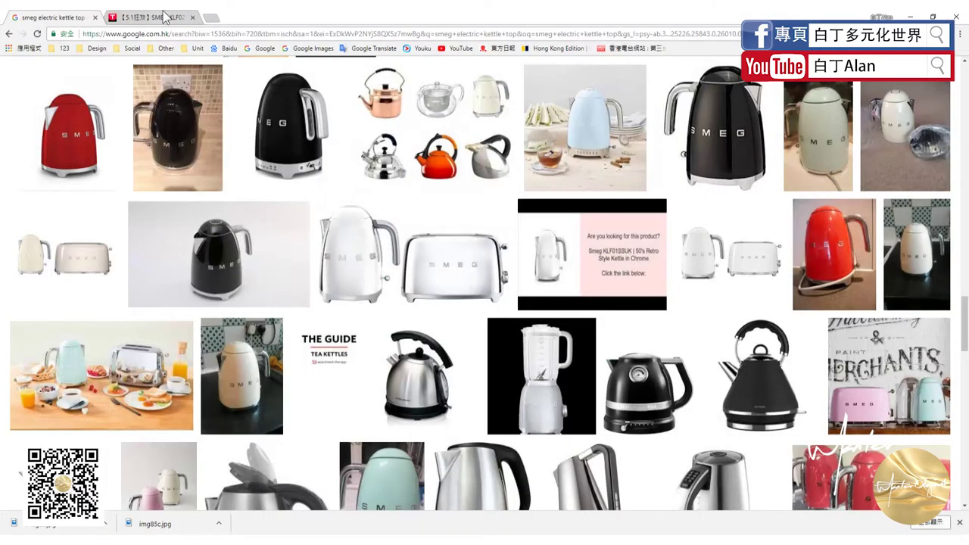
# Switch to the Tmall SMEG listing and scroll down to its 产品信息 information table
pyautogui.click(164, 16)
pyautogui.scroll(-1, 342, 280)
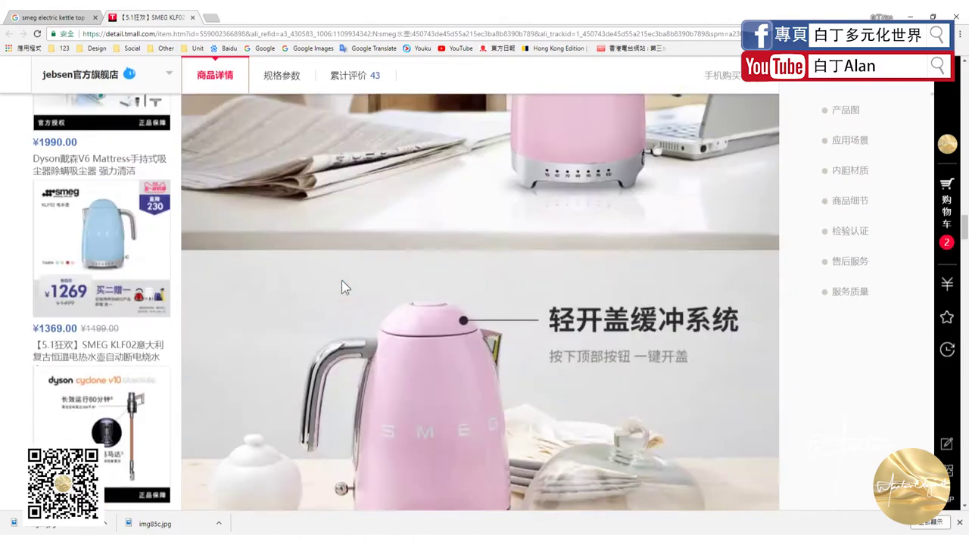
pyautogui.scroll(-5, 341, 280)
pyautogui.scroll(-5, 340, 280)
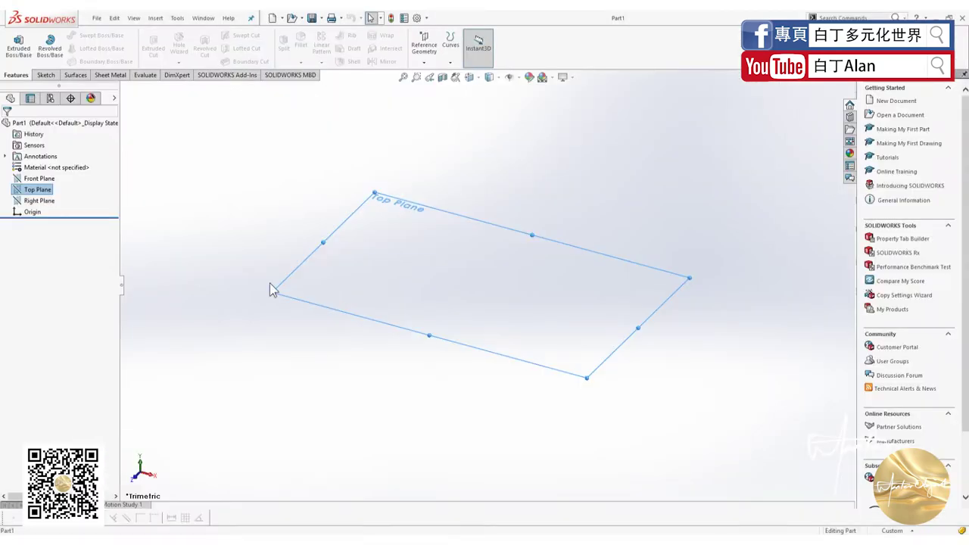
# Sketch a center rectangle on the Top Plane with its centre at the origin
pyautogui.click(44, 75)
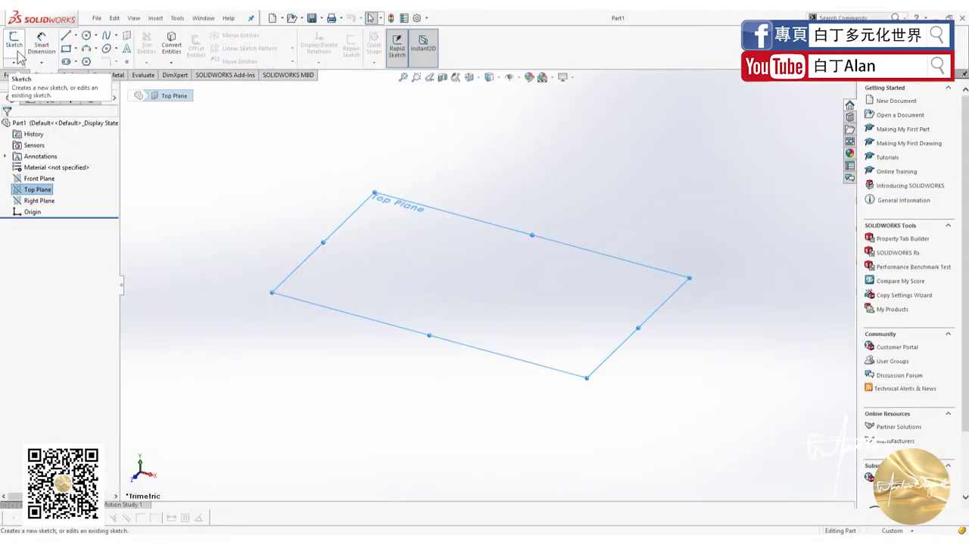
pyautogui.click(14, 44)
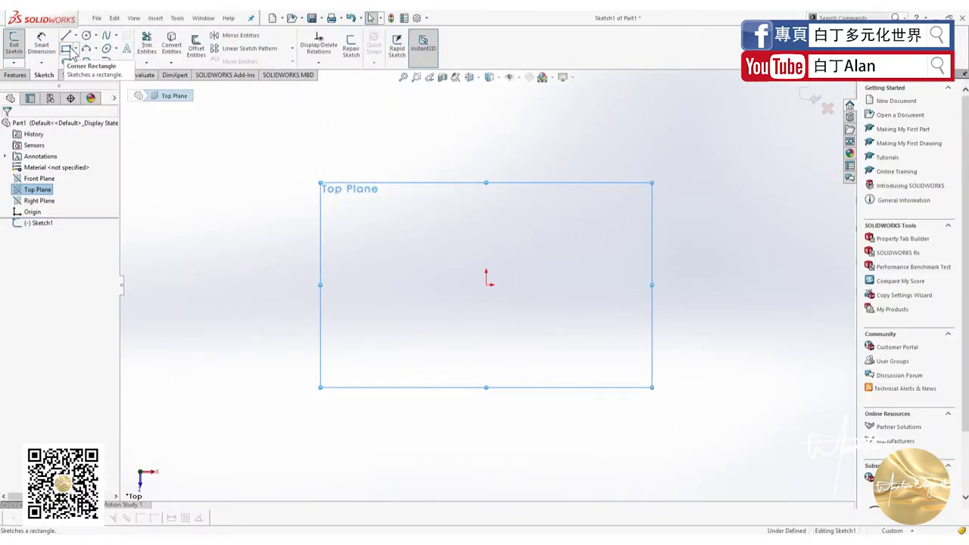
pyautogui.click(67, 49)
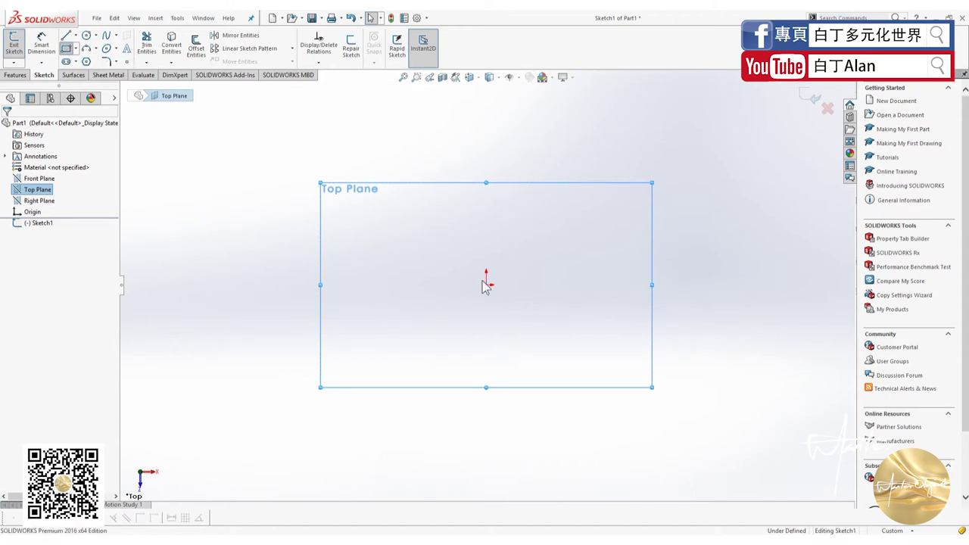
pyautogui.click(75, 49)
pyautogui.click(85, 71)
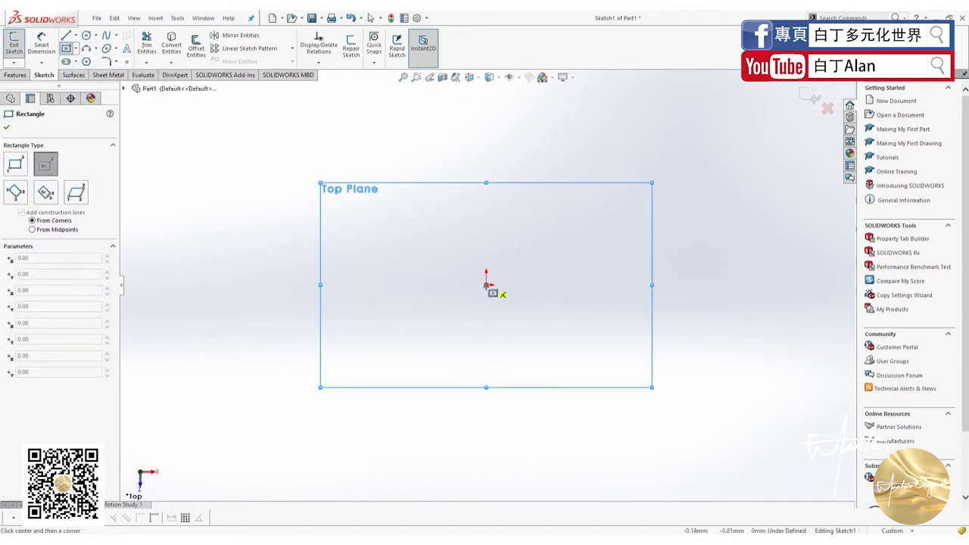
pyautogui.click(486, 285)
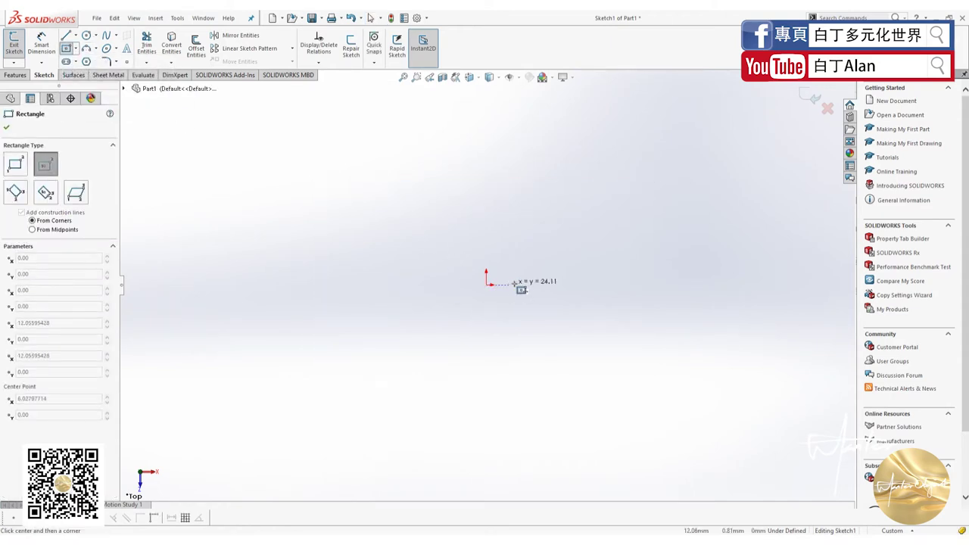
pyautogui.click(525, 244)
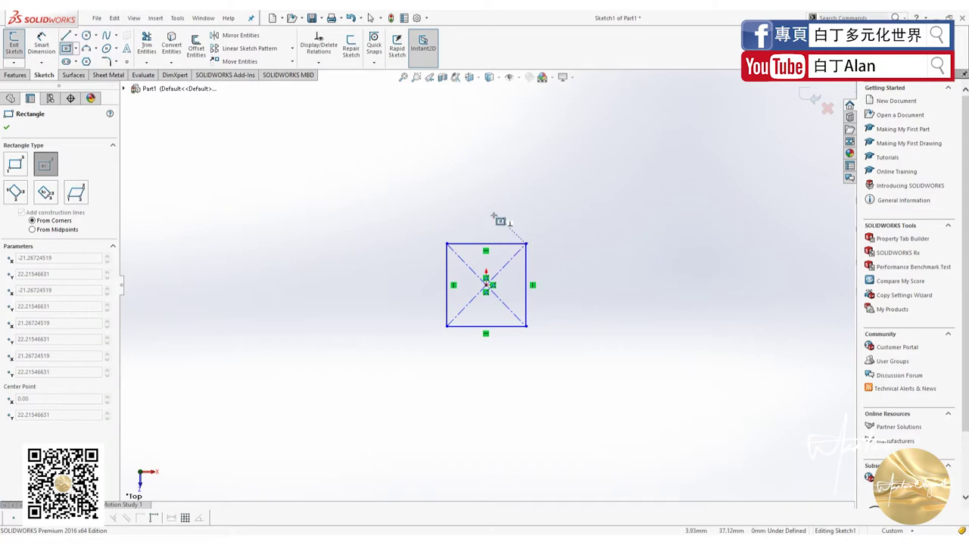
pyautogui.press('Escape')
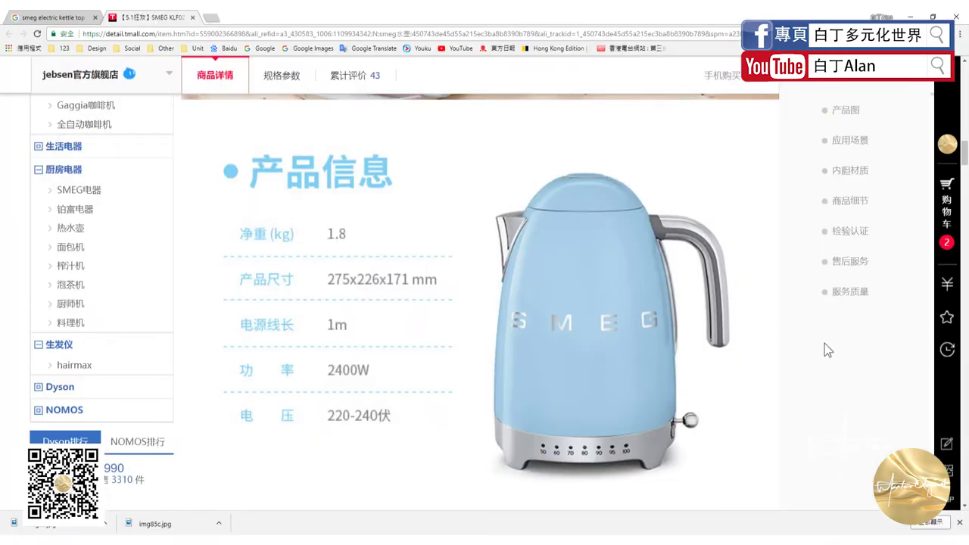
# Switch back to the browser to read the kettle's 275x226x171 mm size
pyautogui.hotkey('alt', 'Tab')
pyautogui.hotkey('alt', 'Tab')
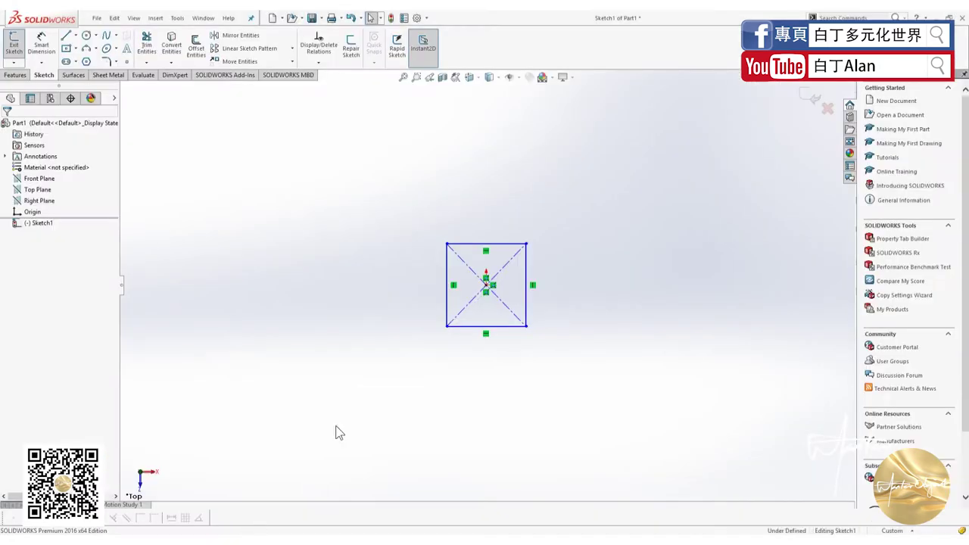
# Dimension the rectangle's top edge to 171 mm
pyautogui.click(41, 42)
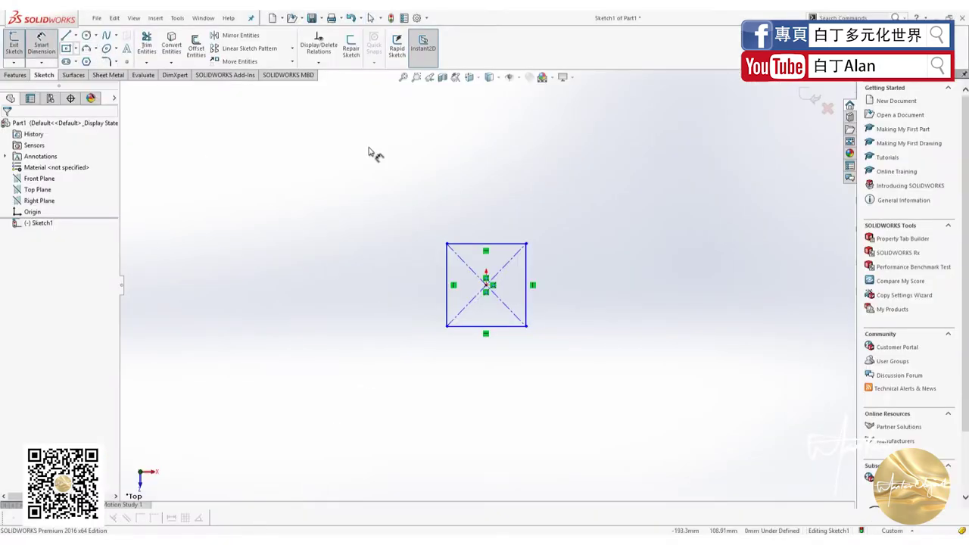
pyautogui.click(467, 244)
pyautogui.click(466, 220)
pyautogui.write('171')
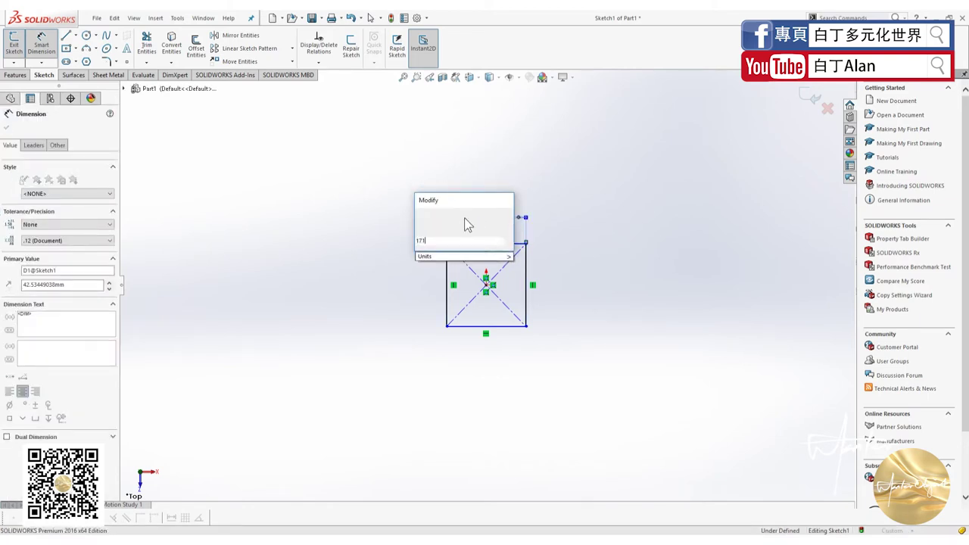
pyautogui.press('Return')
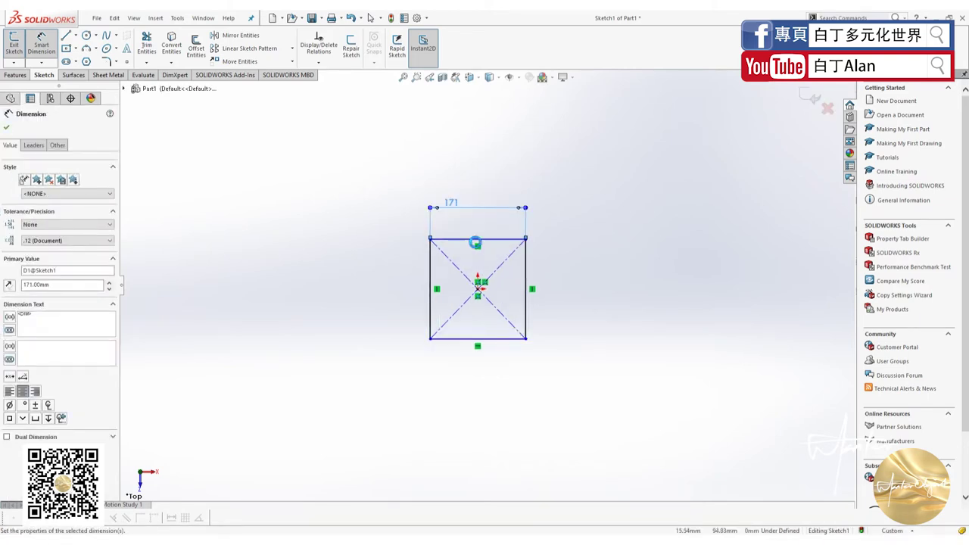
pyautogui.press('Escape')
# Make all four sides of the rectangle equal, fully defining the square
pyautogui.click(431, 262)
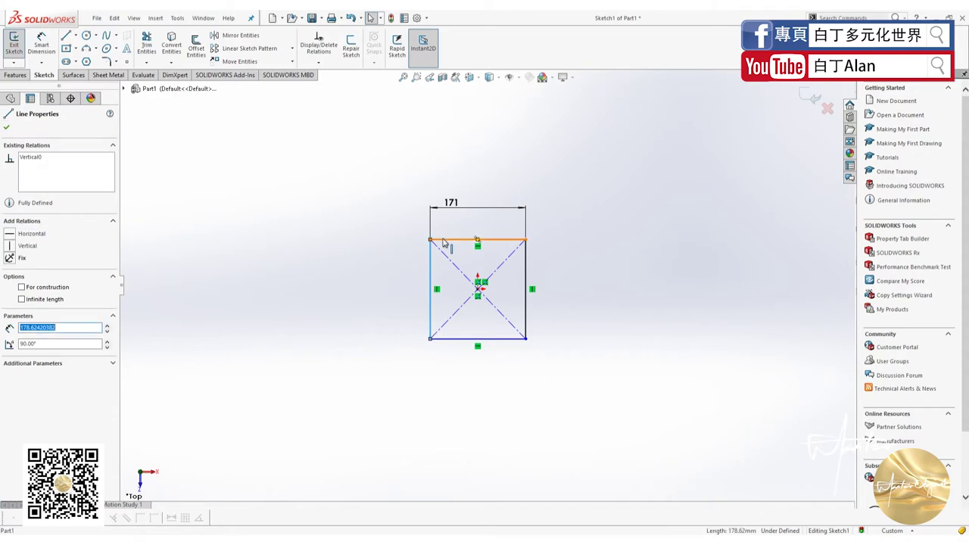
pyautogui.keyDown('ctrl'); pyautogui.click(447, 240); pyautogui.keyUp('ctrl')
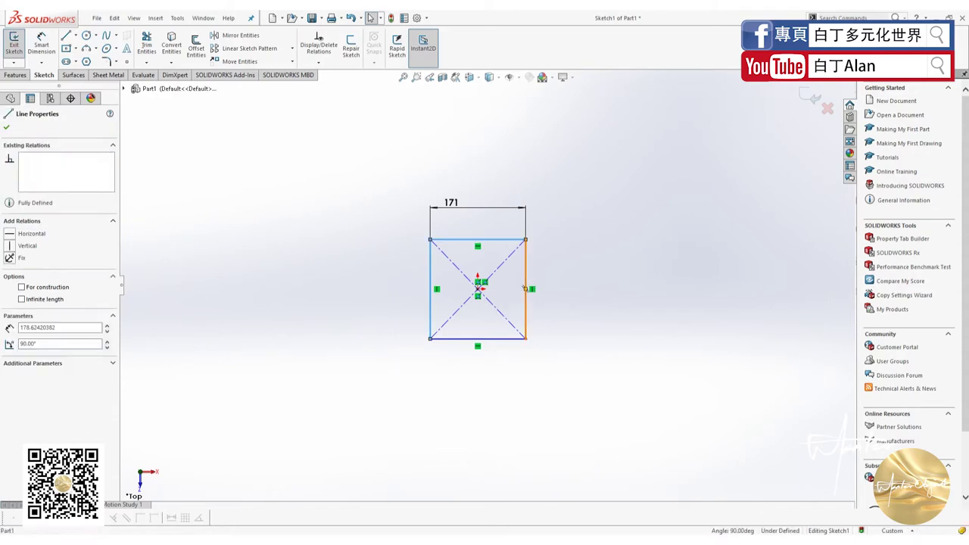
pyautogui.keyDown('ctrl'); pyautogui.click(524, 289); pyautogui.keyUp('ctrl')
pyautogui.keyDown('ctrl'); pyautogui.click(498, 338); pyautogui.keyUp('ctrl')
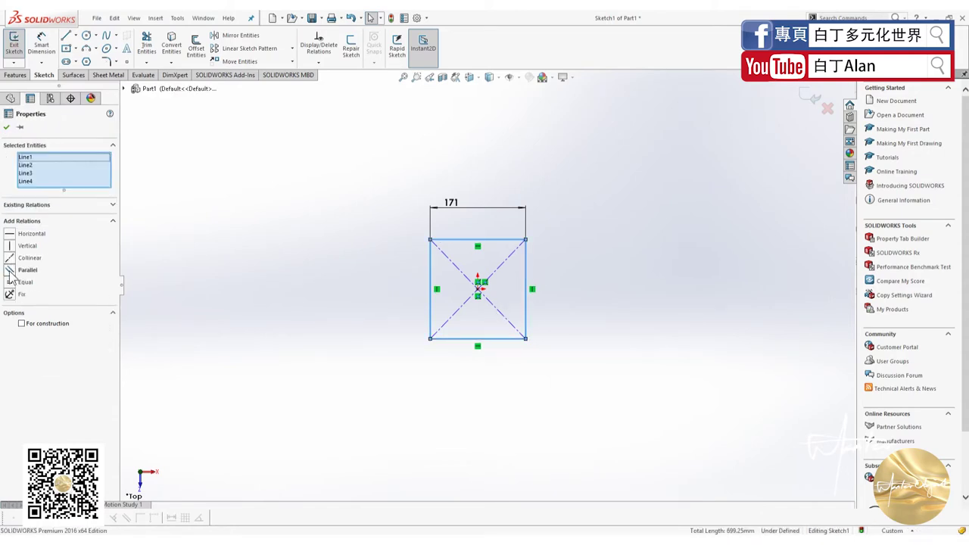
pyautogui.click(10, 281)
pyautogui.click(261, 349)
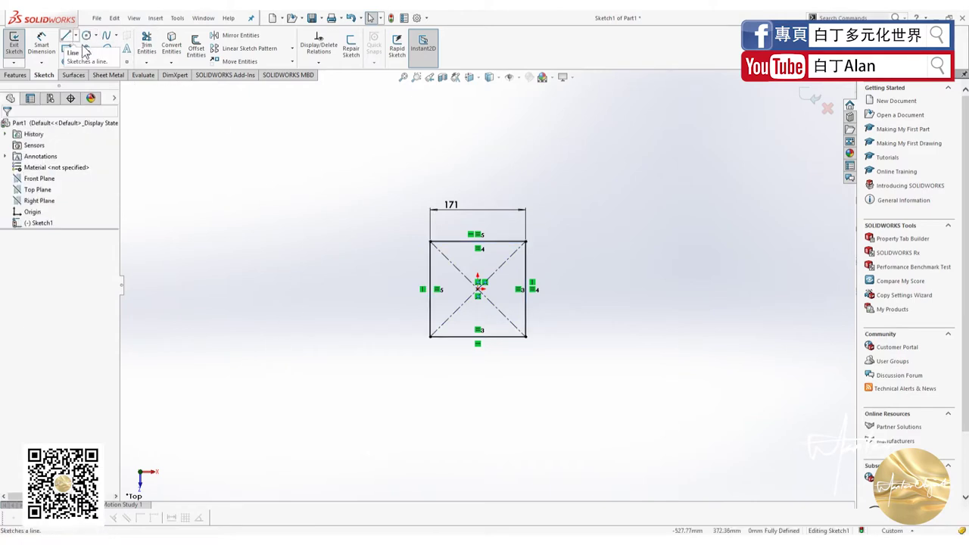
# Draw a 3-point arc from the top-left to the top-right corner of the square
pyautogui.click(86, 48)
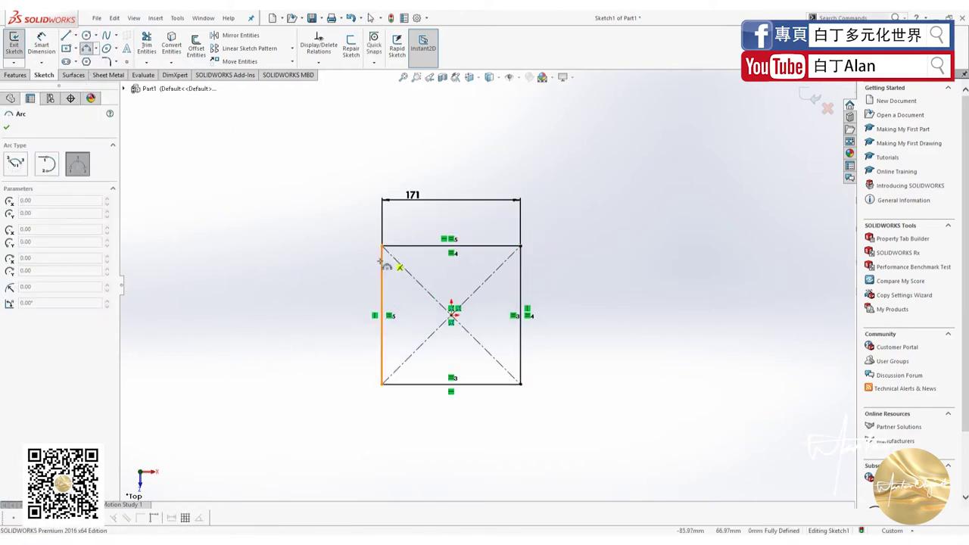
pyautogui.click(382, 246)
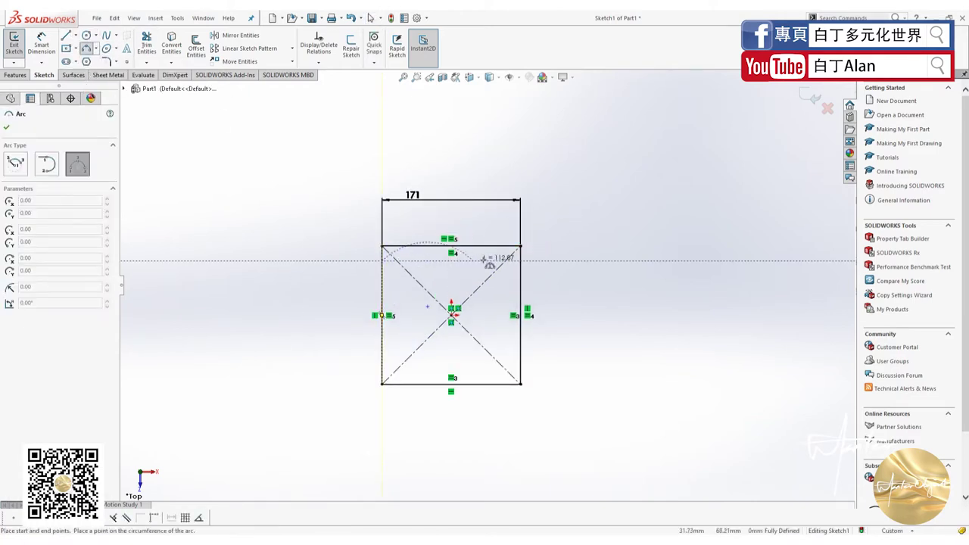
pyautogui.click(520, 246)
pyautogui.click(451, 247)
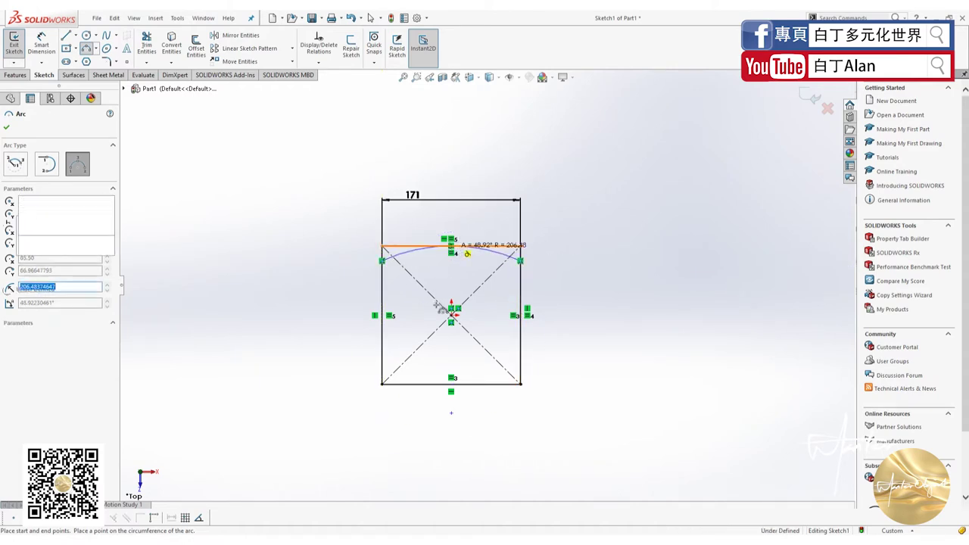
pyautogui.press('Escape')
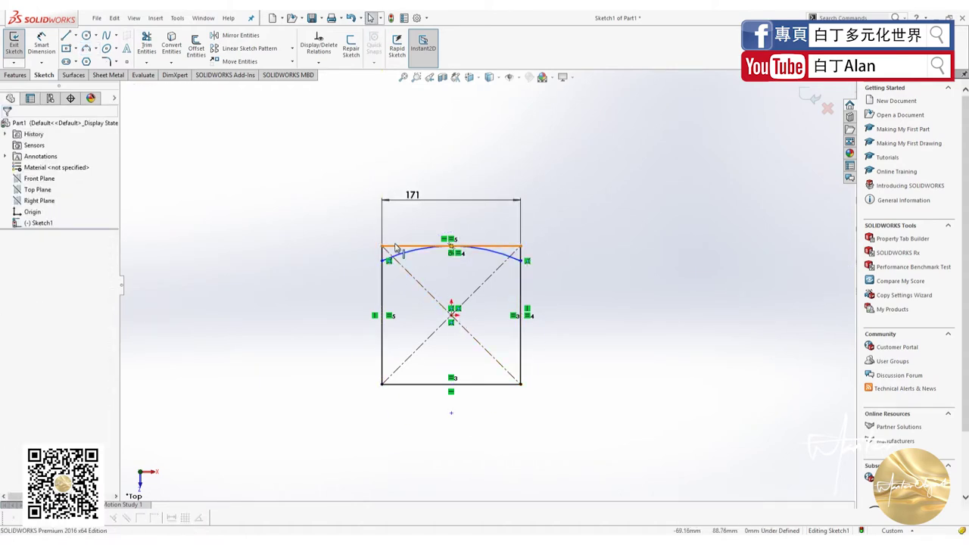
# Dimension both arc ends 15 mm below the top corners, then select the arc
pyautogui.click(42, 43)
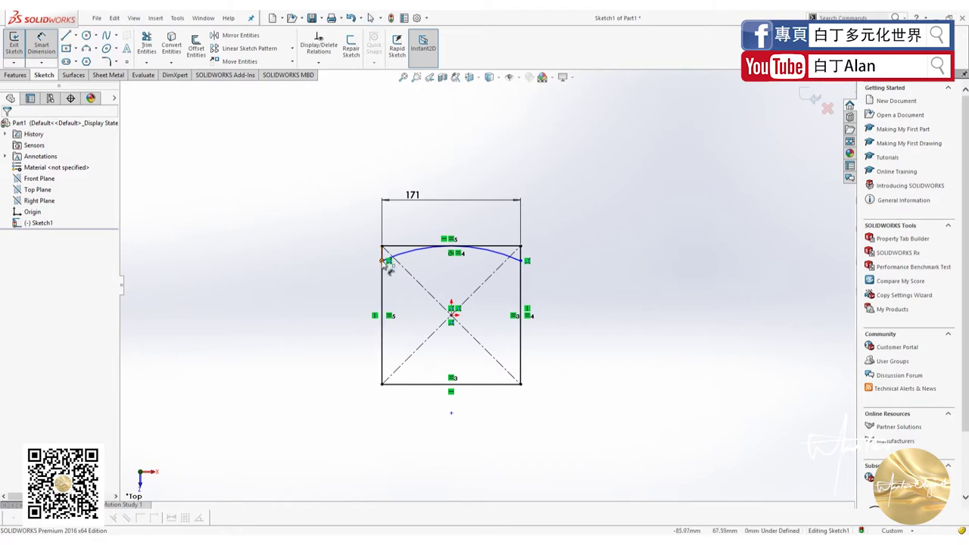
pyautogui.click(384, 256)
pyautogui.click(381, 248)
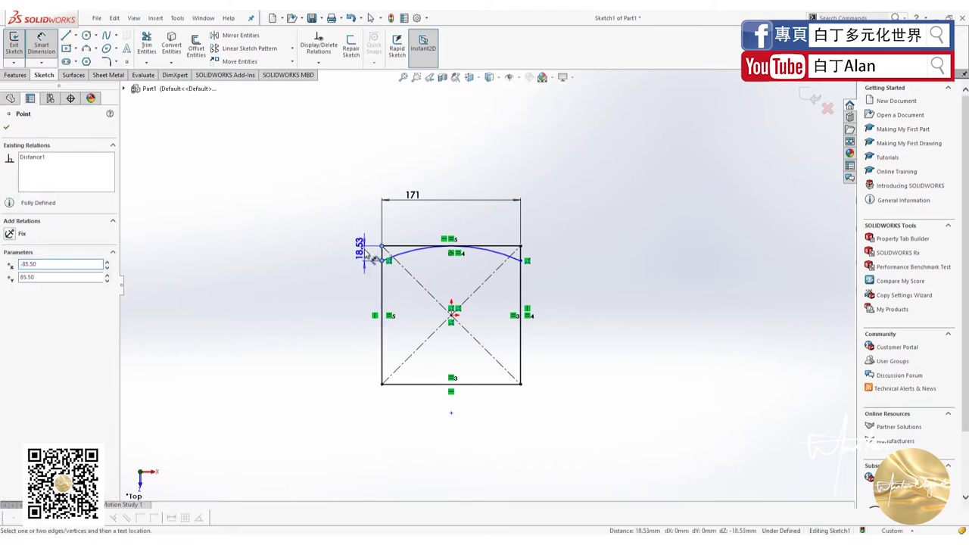
pyautogui.click(364, 253)
pyautogui.write('15')
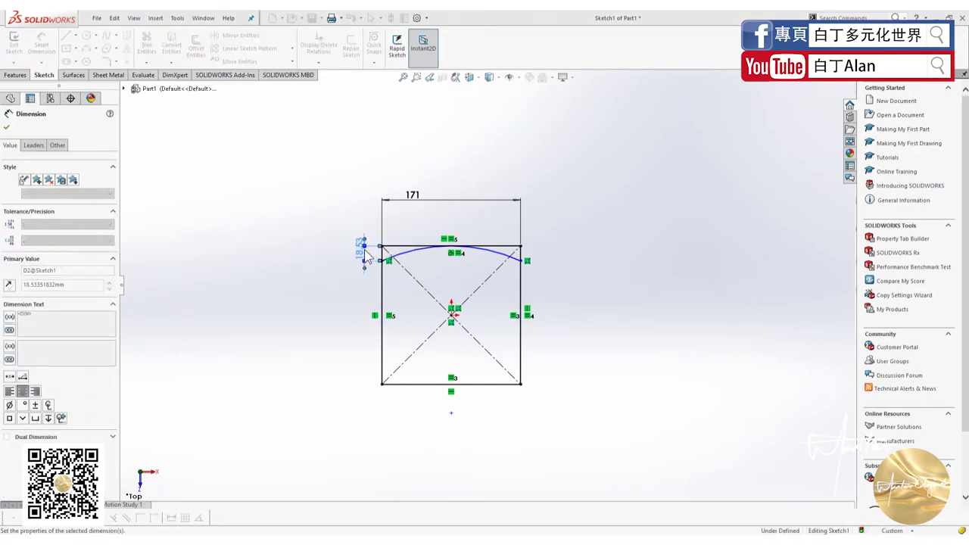
pyautogui.press('Return')
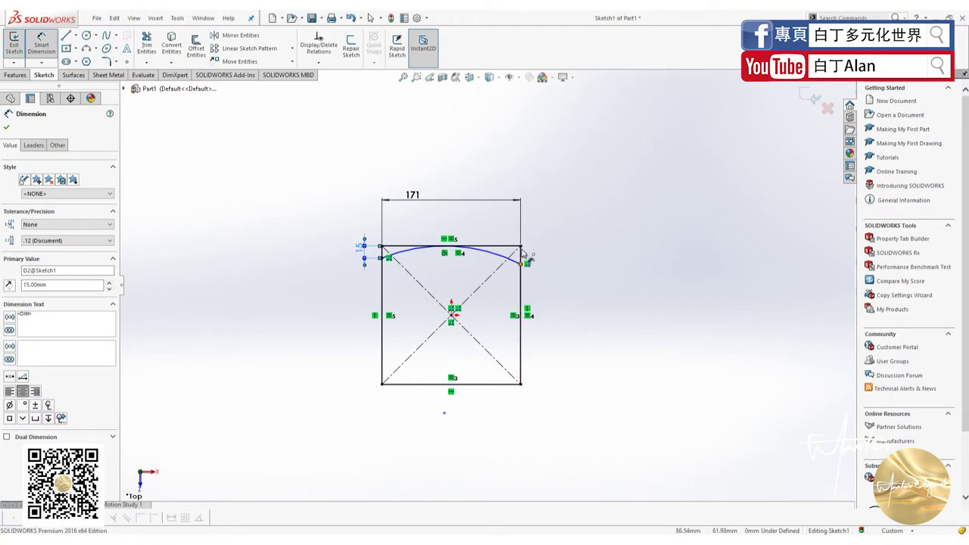
pyautogui.click(521, 261)
pyautogui.click(521, 247)
pyautogui.click(552, 259)
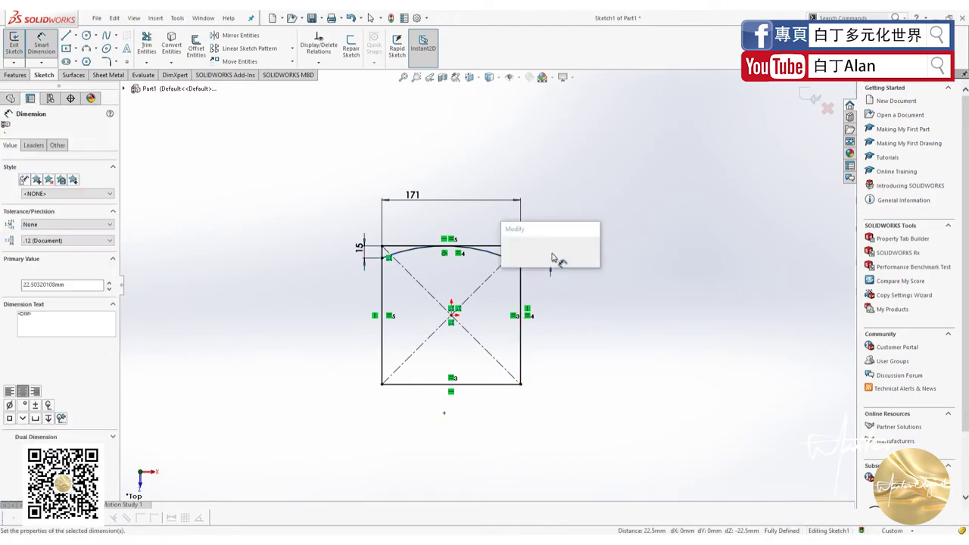
pyautogui.write('15')
pyautogui.press('Return')
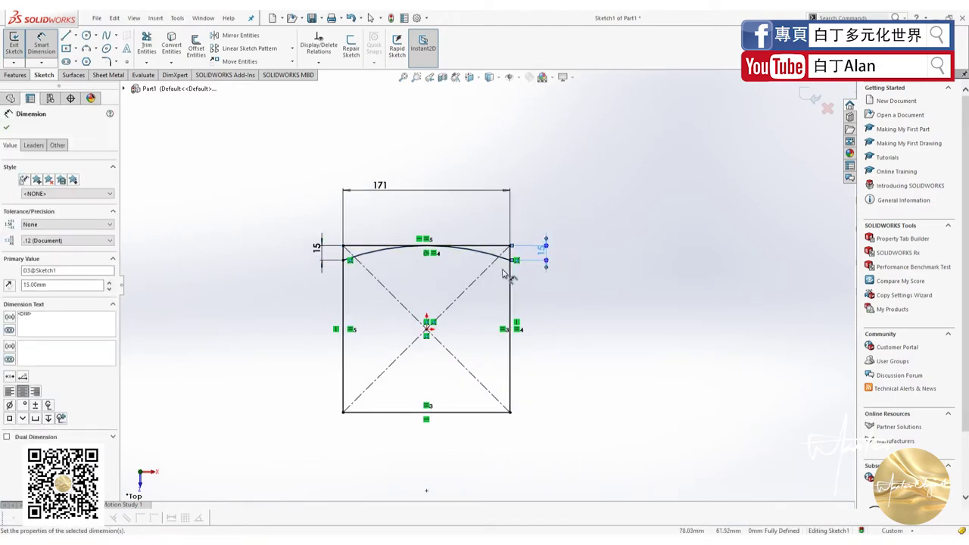
pyautogui.press('Escape')
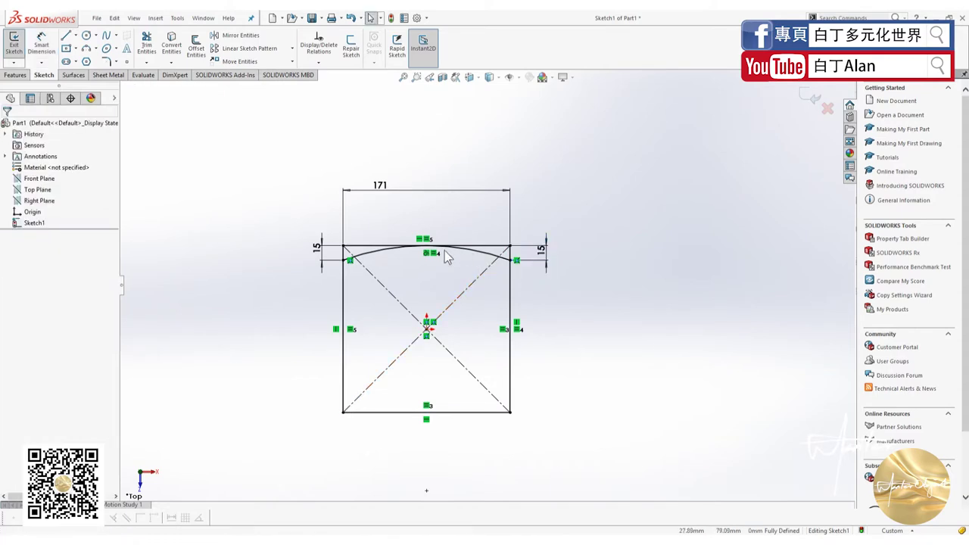
pyautogui.click(372, 255)
# Circular-pattern the top arc about the origin, 4 instances over 360°
pyautogui.click(290, 48)
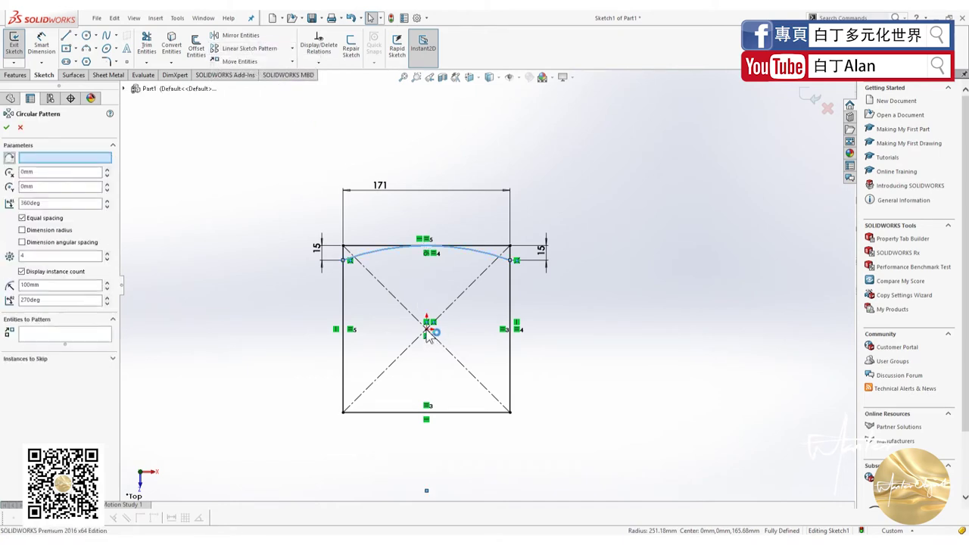
pyautogui.click(7, 128)
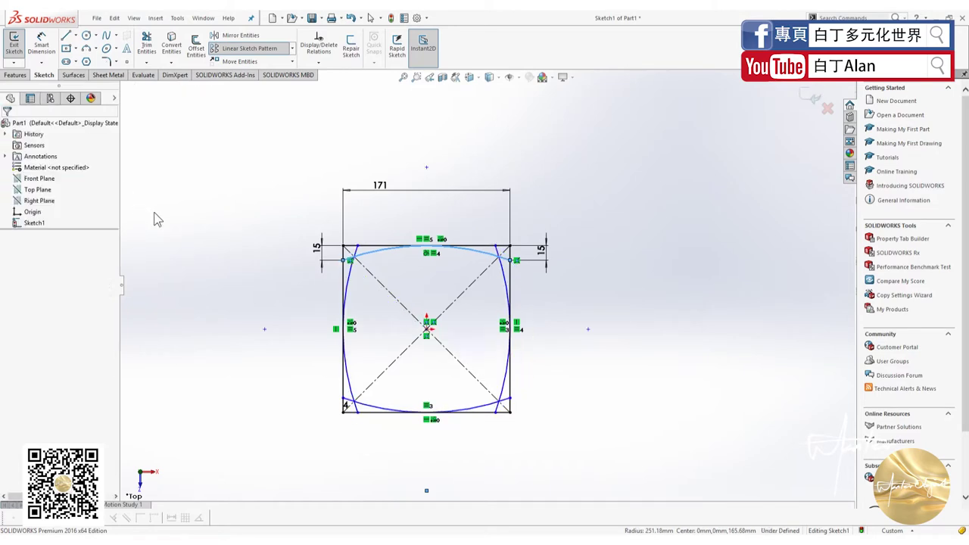
pyautogui.scroll(-2, 338, 302)
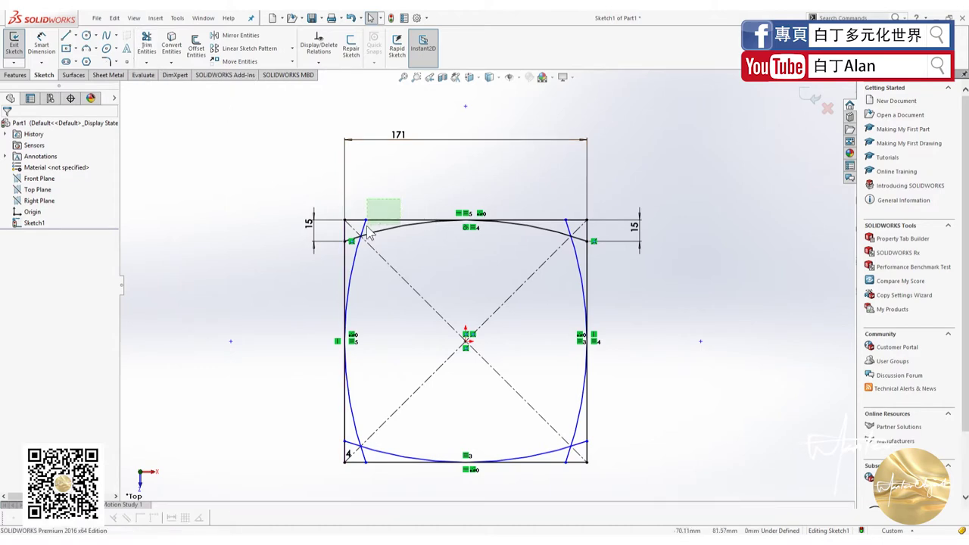
# Power-trim the square's top, left, bottom and right straight lines, leaving only the arcs
pyautogui.click(147, 43)
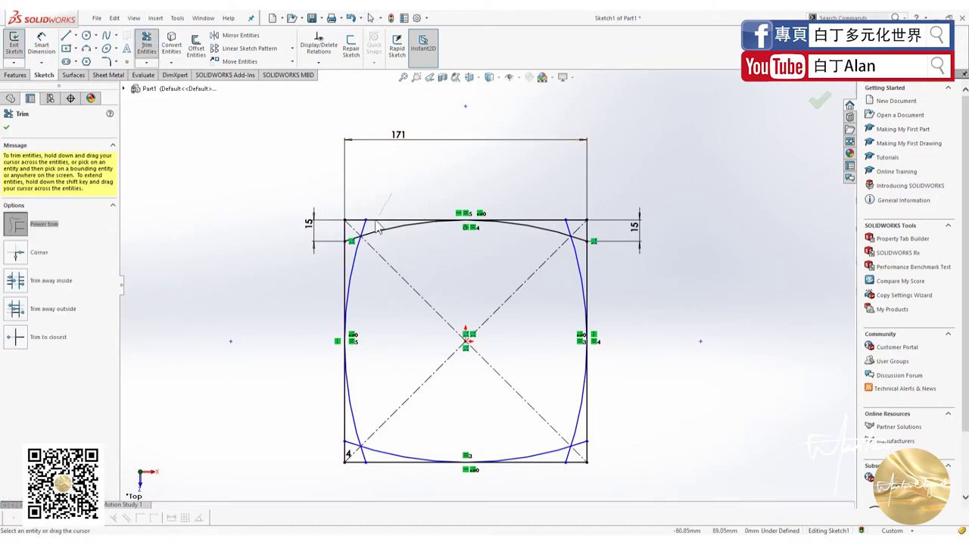
pyautogui.moveTo(349, 238)
pyautogui.mouseDown()
pyautogui.moveTo(357, 477)
pyautogui.moveTo(343, 464)
pyautogui.moveTo(382, 471)
pyautogui.mouseUp()
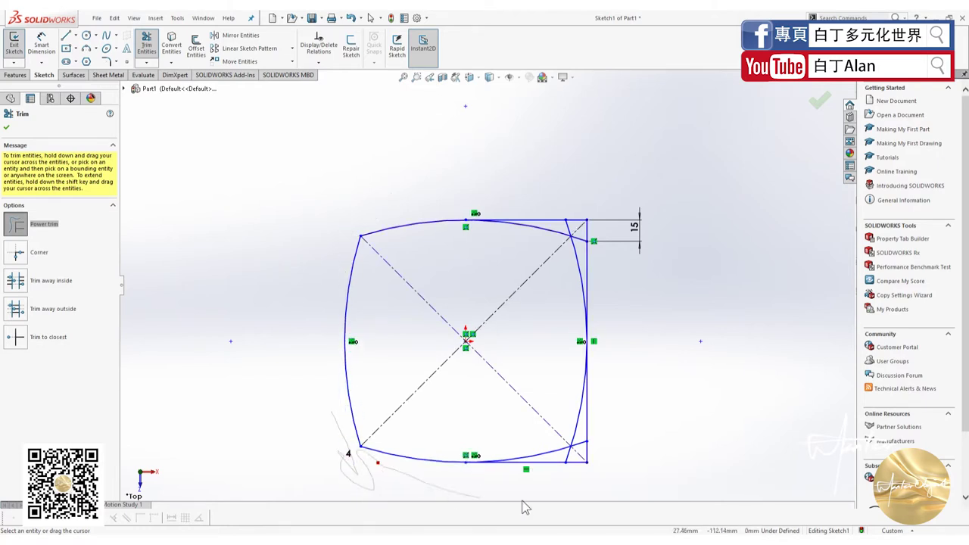
pyautogui.moveTo(560, 467)
pyautogui.mouseDown()
pyautogui.moveTo(599, 447)
pyautogui.moveTo(576, 476)
pyautogui.mouseUp()
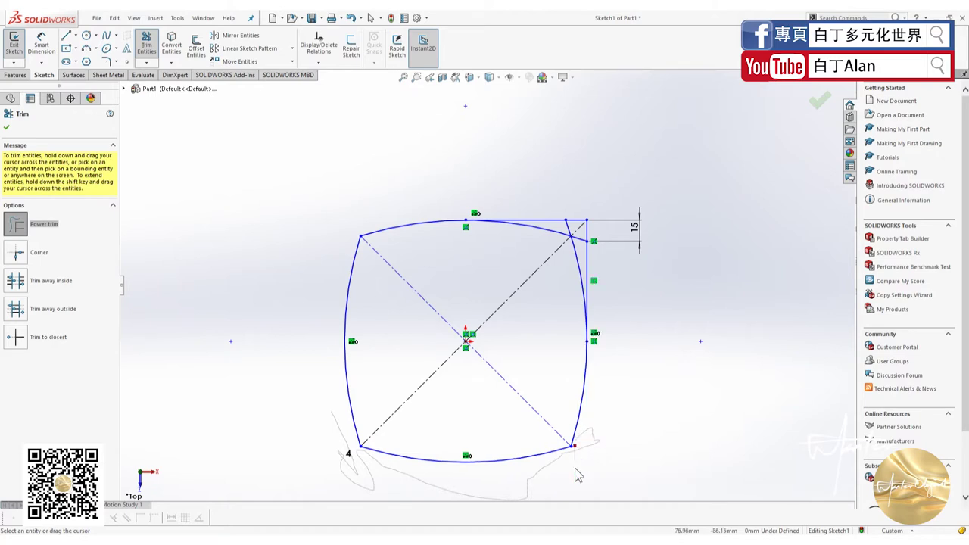
pyautogui.moveTo(604, 259); pyautogui.dragTo(558, 190)
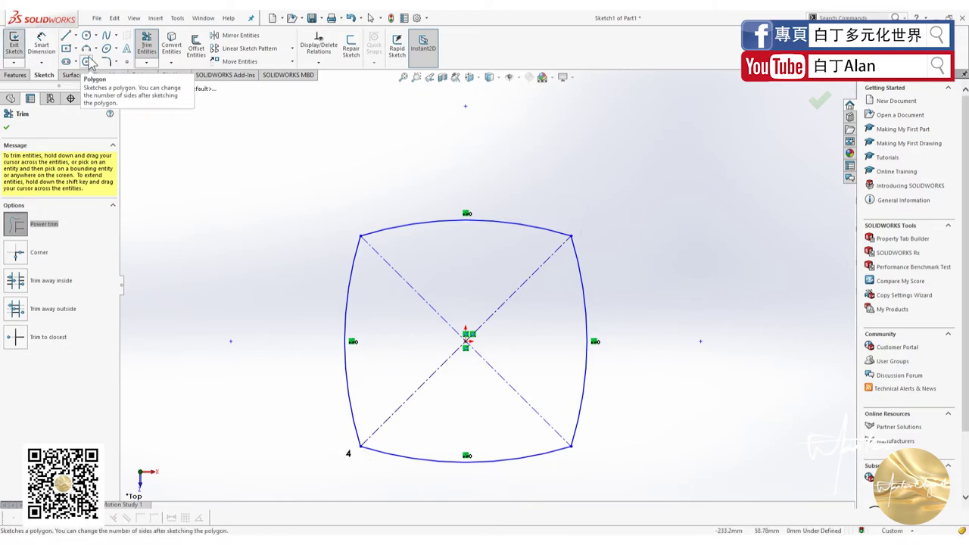
pyautogui.click(42, 44)
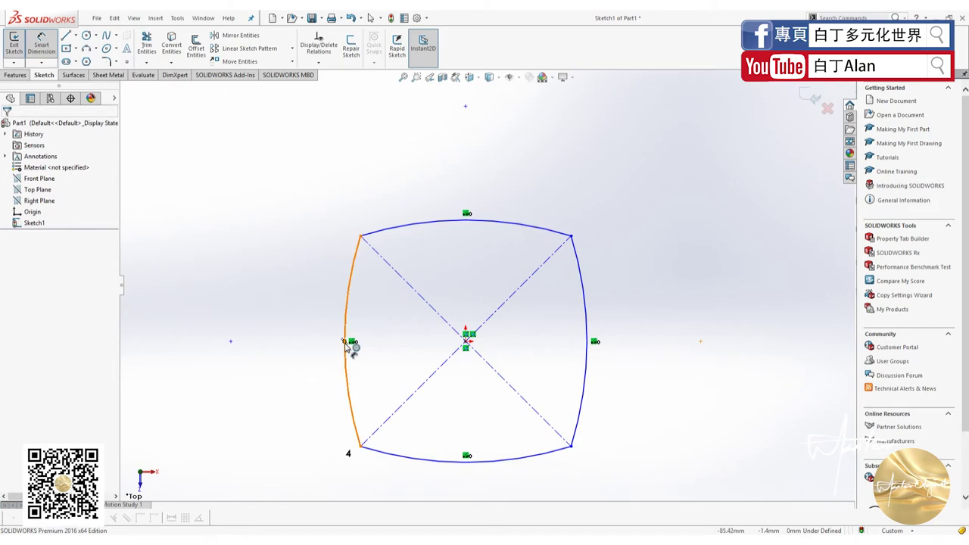
# Dimension the distance between the left and right arcs as 171 mm
pyautogui.click(347, 342)
pyautogui.click(587, 341)
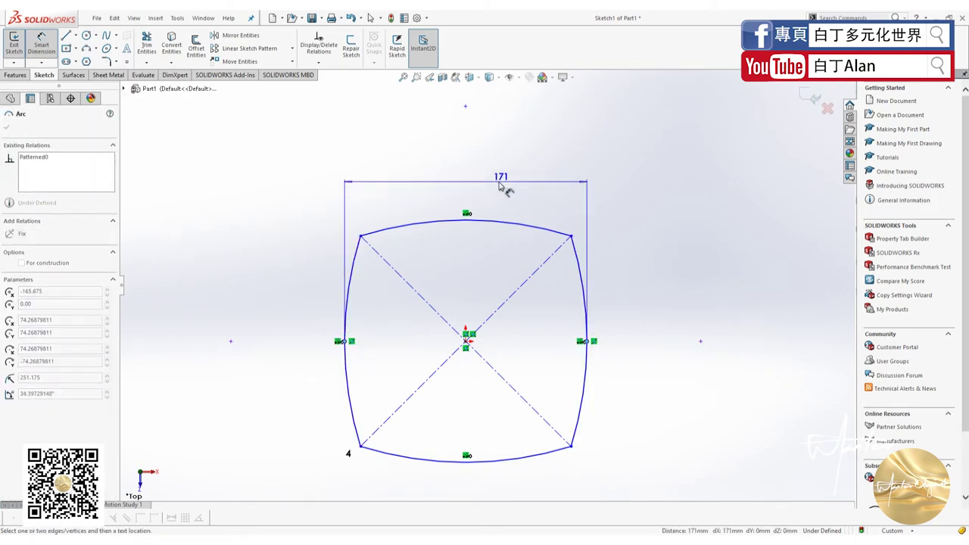
pyautogui.click(500, 183)
pyautogui.click(455, 180)
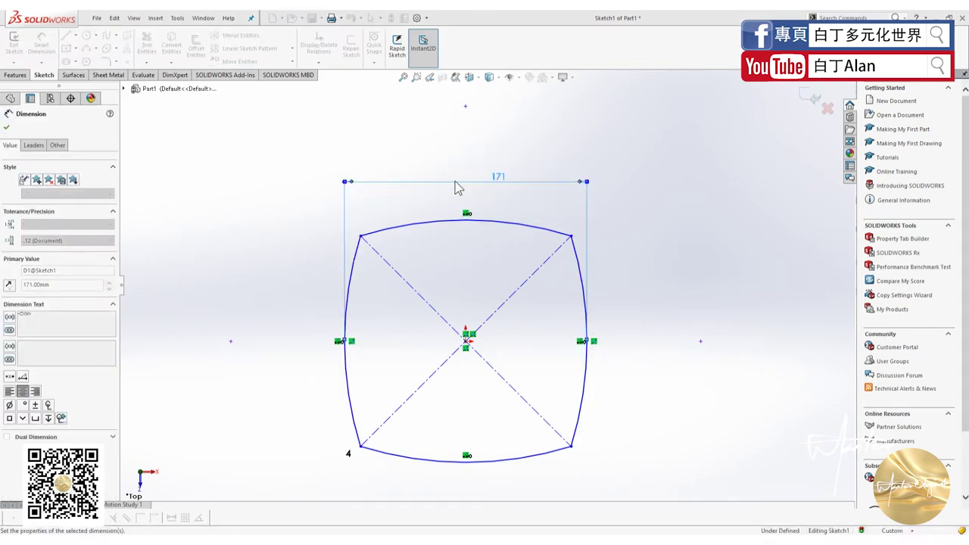
pyautogui.press('Escape')
# Select all four arcs and apply an Equal relation
pyautogui.click(430, 227)
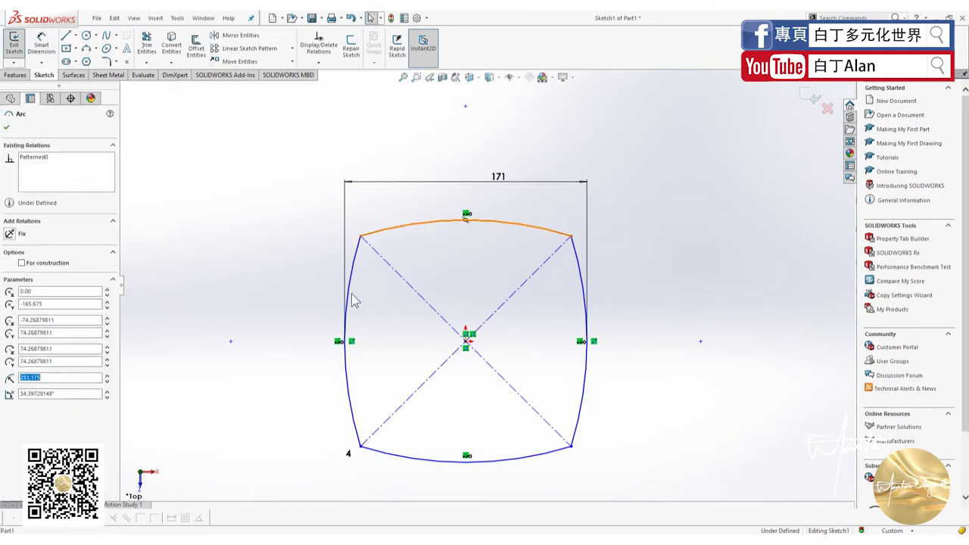
pyautogui.keyDown('ctrl'); pyautogui.click(351, 295); pyautogui.keyUp('ctrl')
pyautogui.click(415, 466)
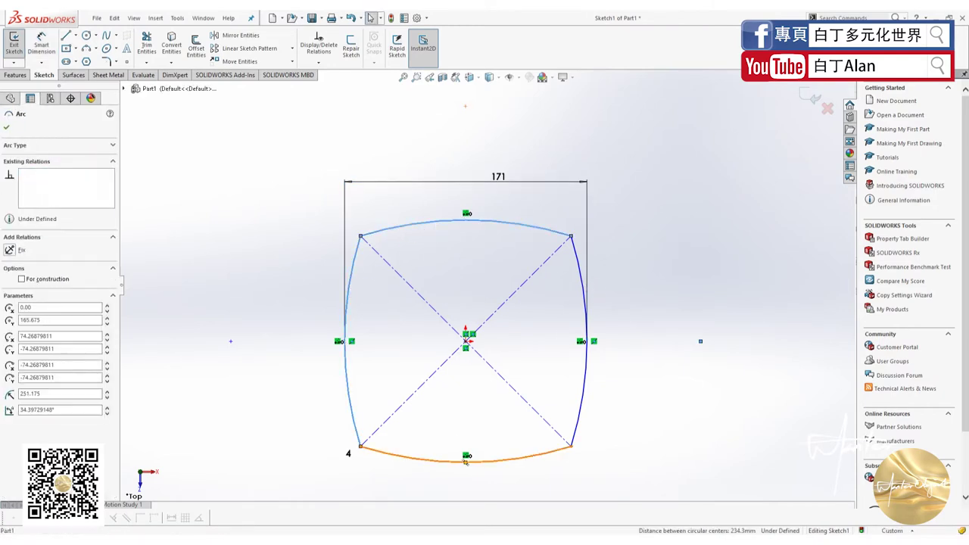
pyautogui.keyDown('ctrl'); pyautogui.click(584, 288); pyautogui.keyUp('ctrl')
pyautogui.click(585, 342)
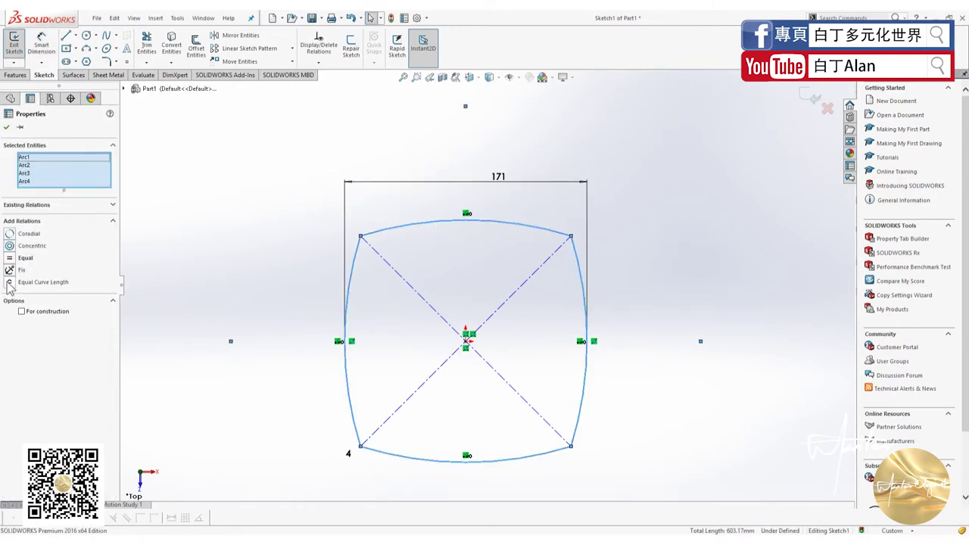
pyautogui.click(11, 265)
pyautogui.click(161, 296)
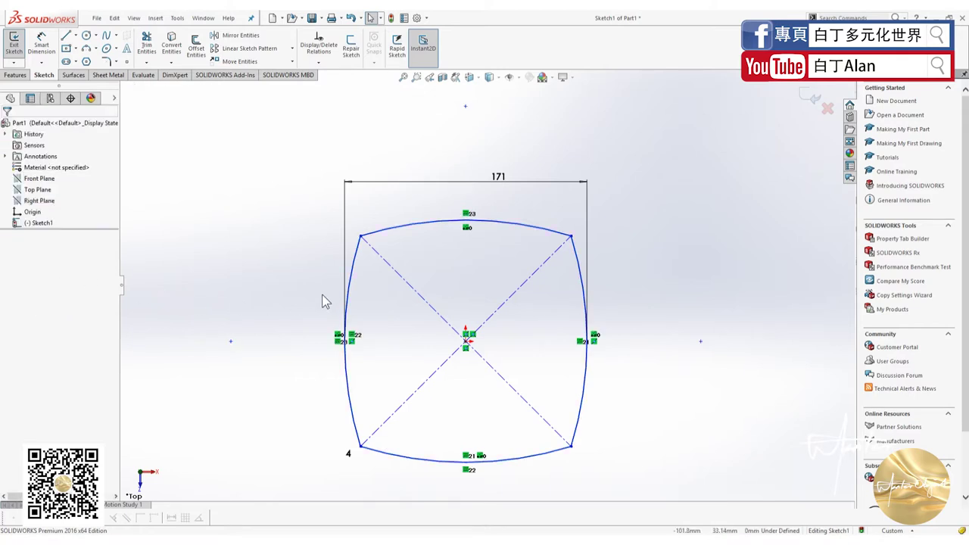
# Round the top-left and top-right corners with 40 mm sketch fillets
pyautogui.click(107, 61)
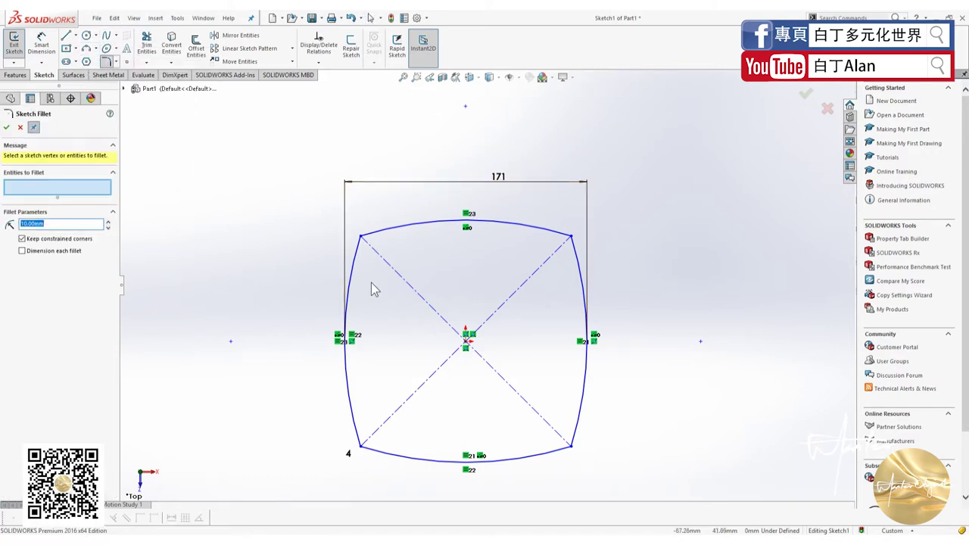
pyautogui.click(367, 263)
pyautogui.click(378, 235)
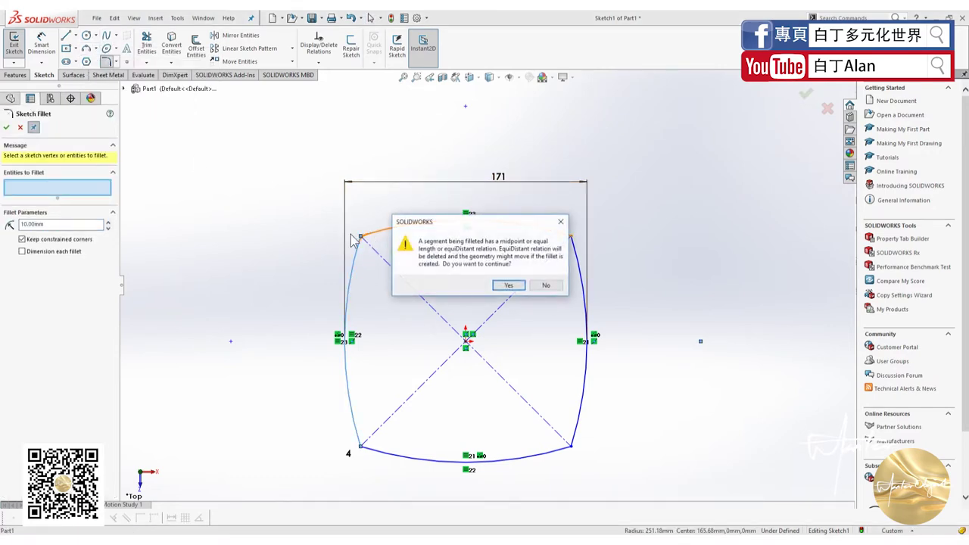
pyautogui.click(508, 285)
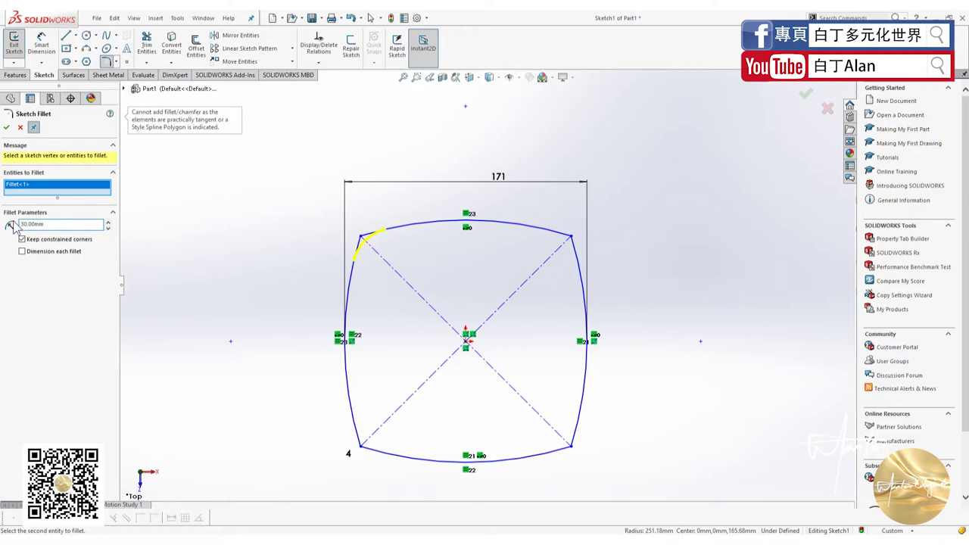
pyautogui.write('40')
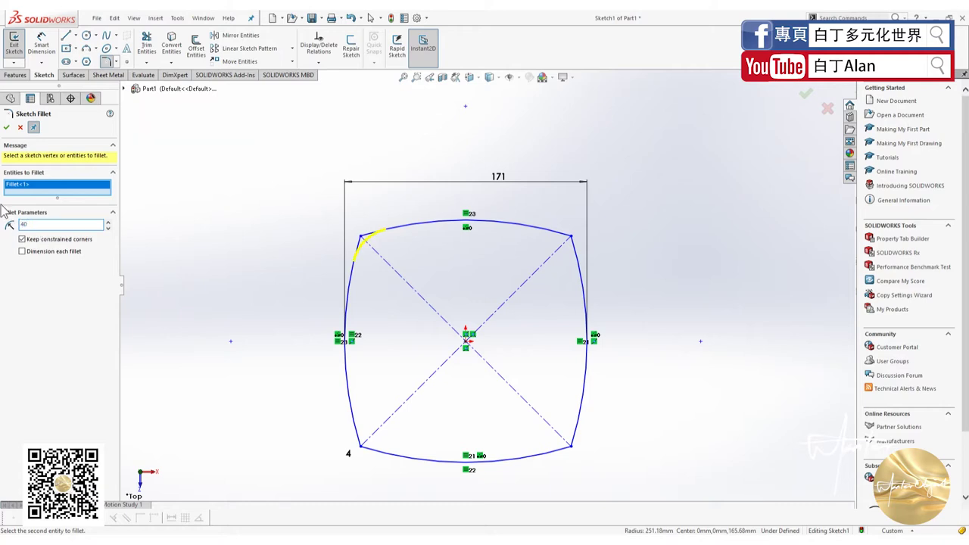
pyautogui.click(560, 229)
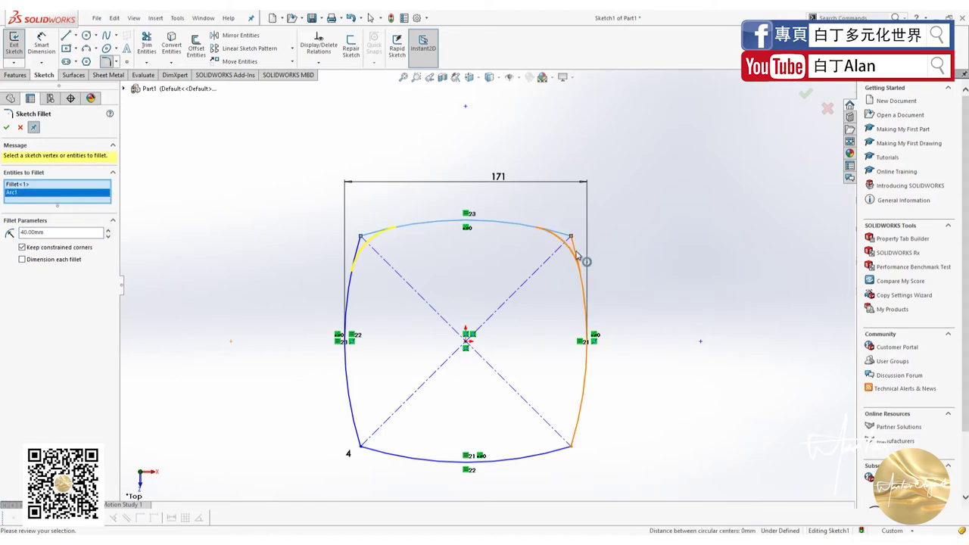
pyautogui.click(580, 257)
pyautogui.click(508, 286)
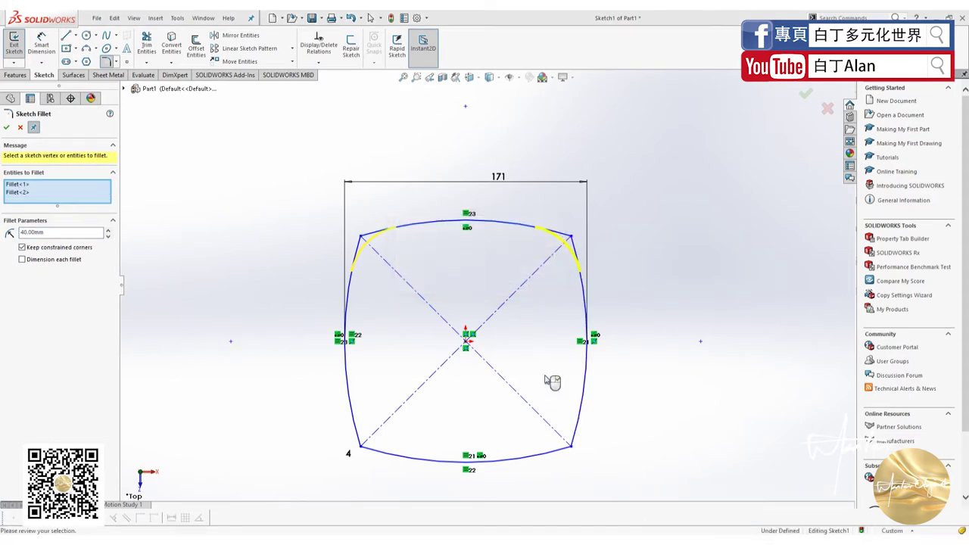
# Fillet the bottom-right and bottom-left corners at 40 mm, then check the kettle's product dimensions
pyautogui.click(580, 403)
pyautogui.click(528, 461)
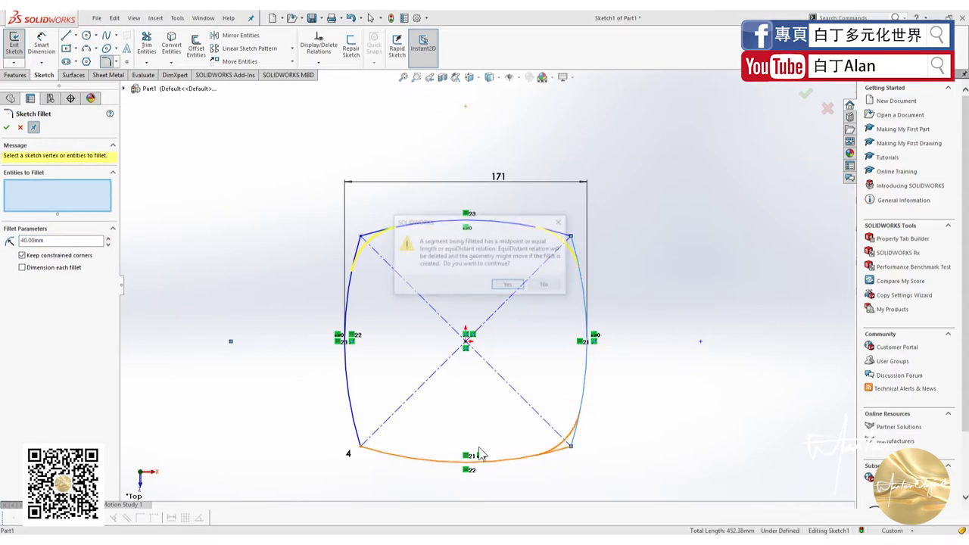
pyautogui.click(508, 286)
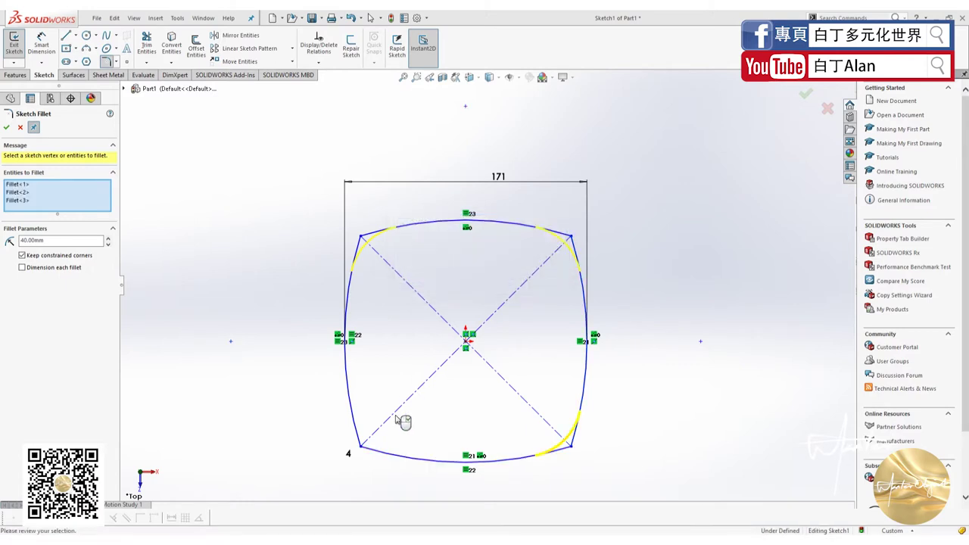
pyautogui.click(389, 453)
pyautogui.click(354, 417)
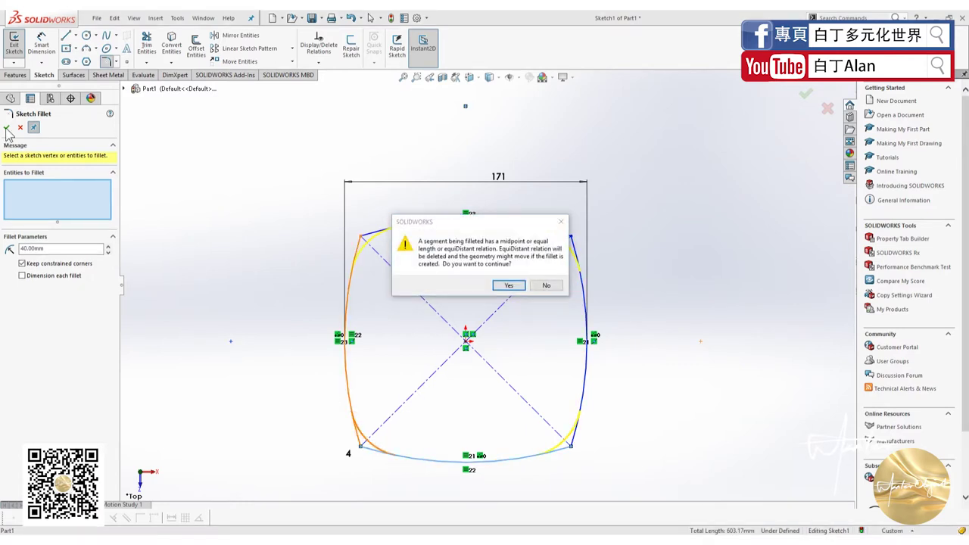
pyautogui.click(560, 278)
pyautogui.press('Return')
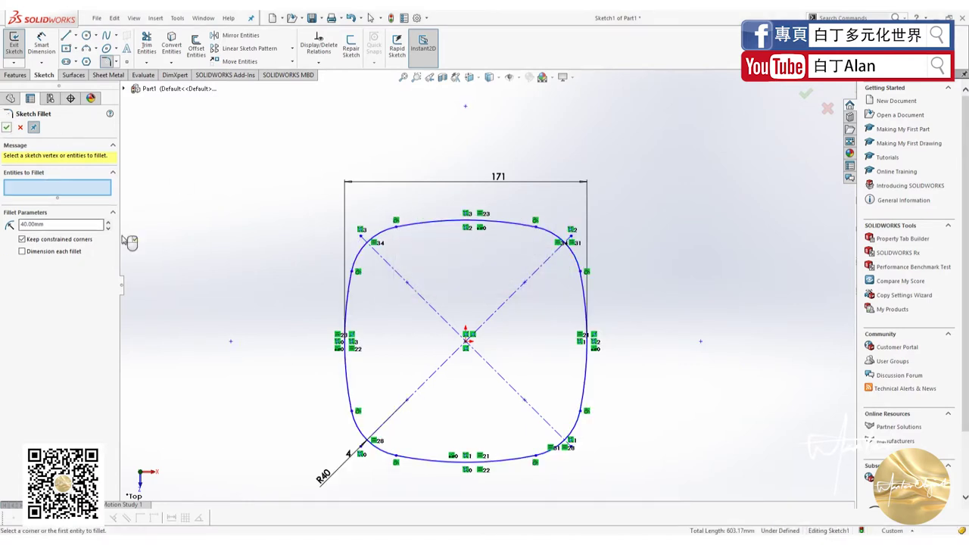
pyautogui.moveTo(342, 359); pyautogui.dragTo(414, 399, button='middle')
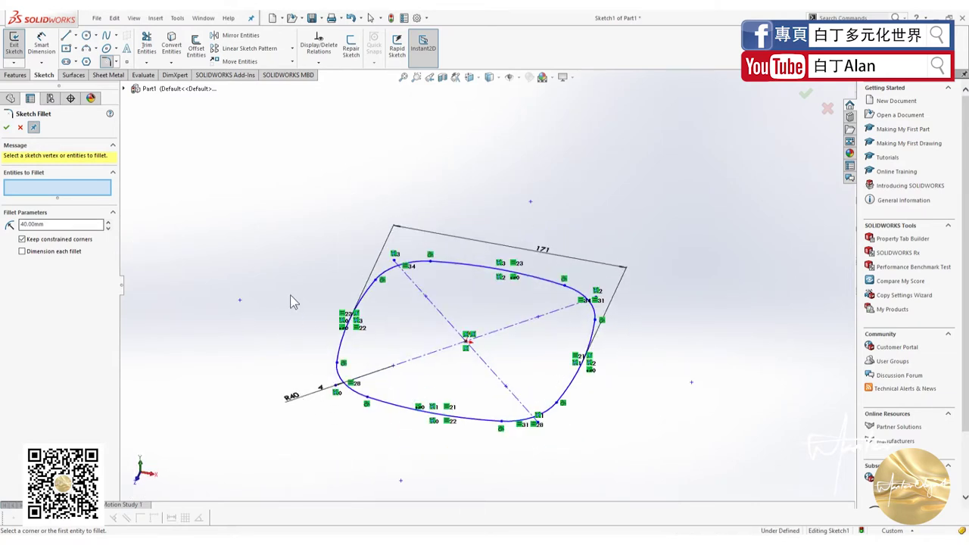
pyautogui.click(7, 128)
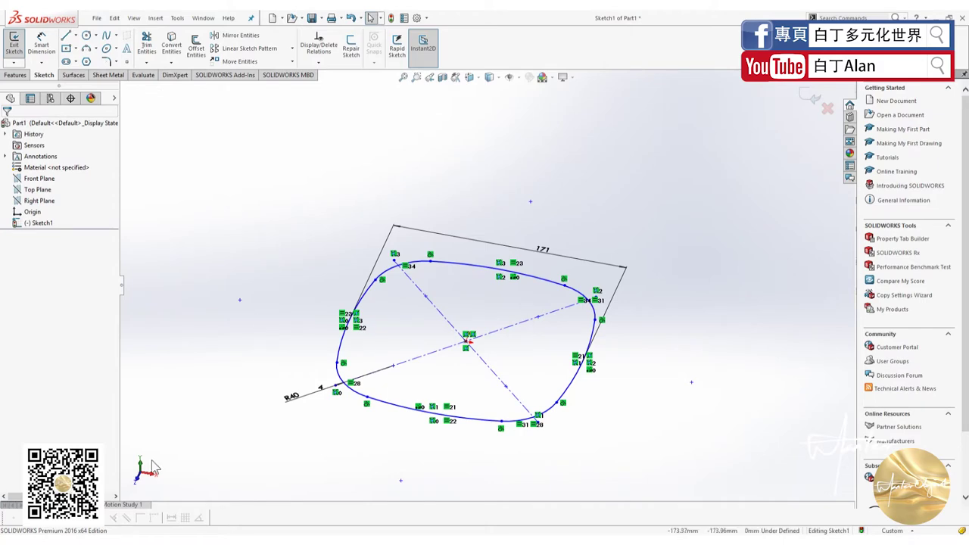
pyautogui.hotkey('alt', 'Tab')
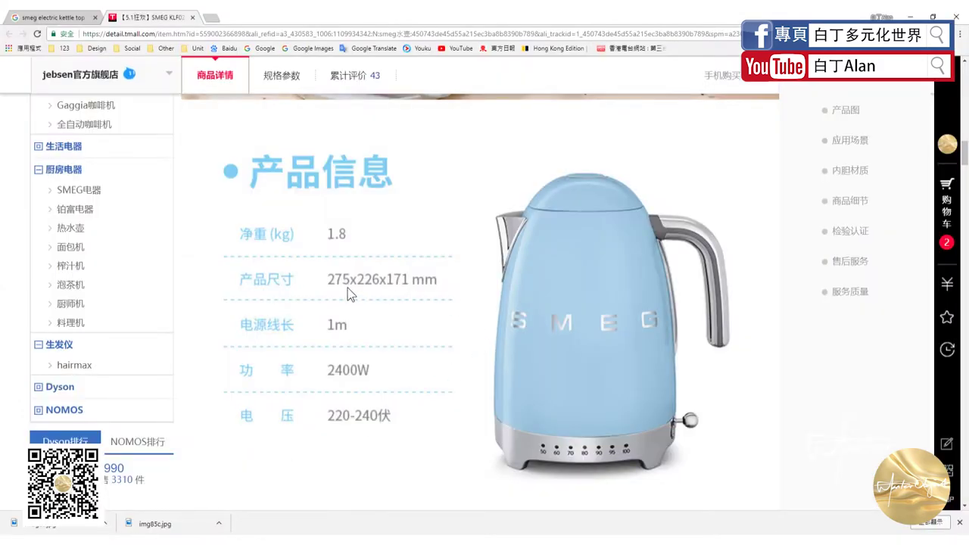
pyautogui.hotkey('alt', 'Tab')
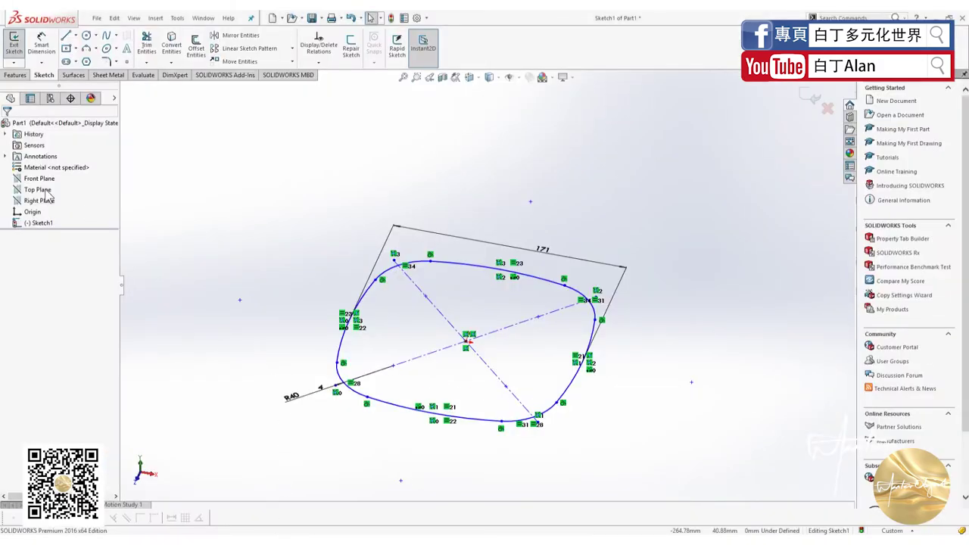
# Exit the first profile sketch, Sketch1
pyautogui.click(41, 190)
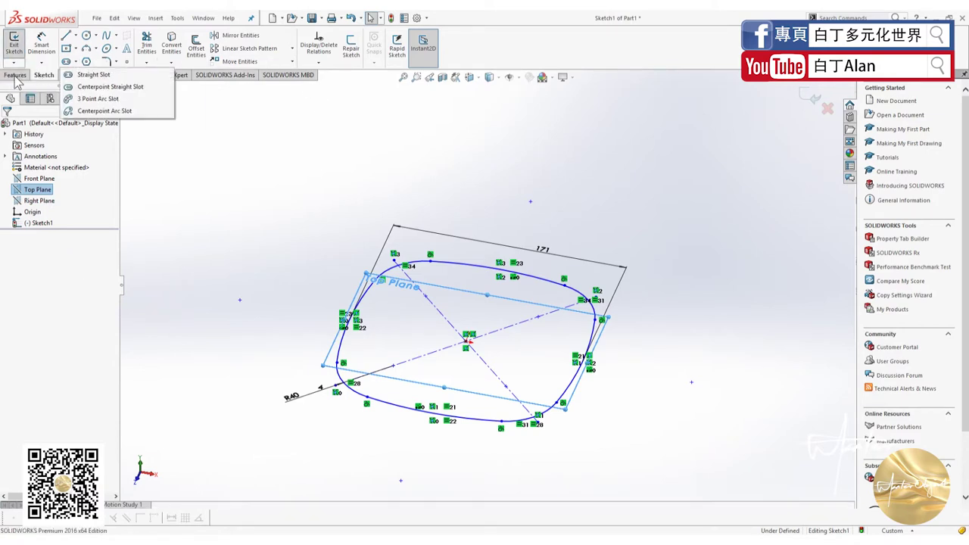
pyautogui.click(15, 75)
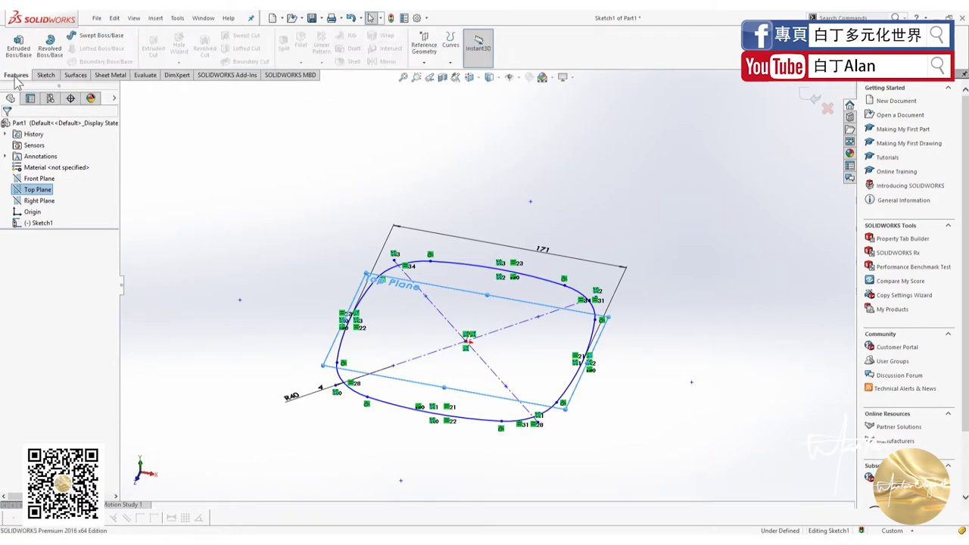
pyautogui.click(424, 62)
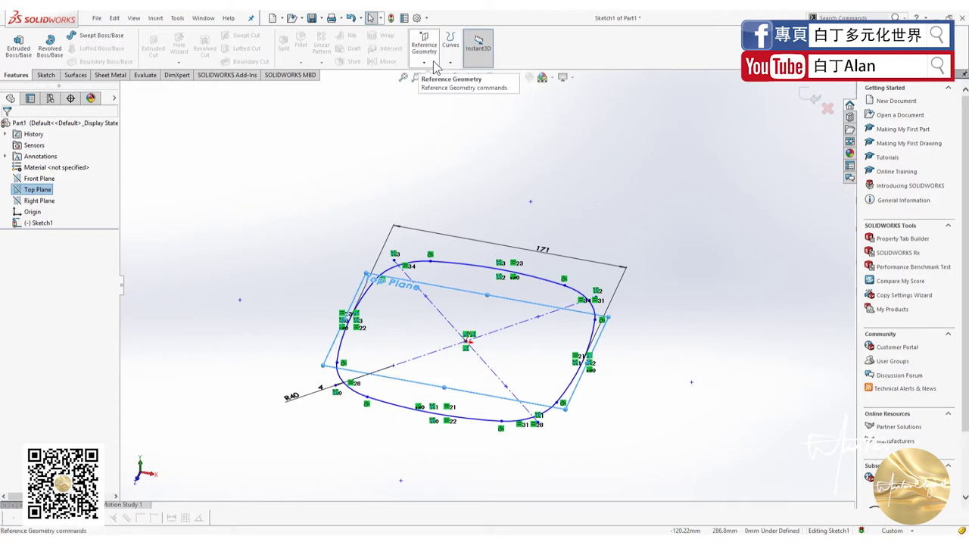
pyautogui.click(417, 126)
pyautogui.click(812, 99)
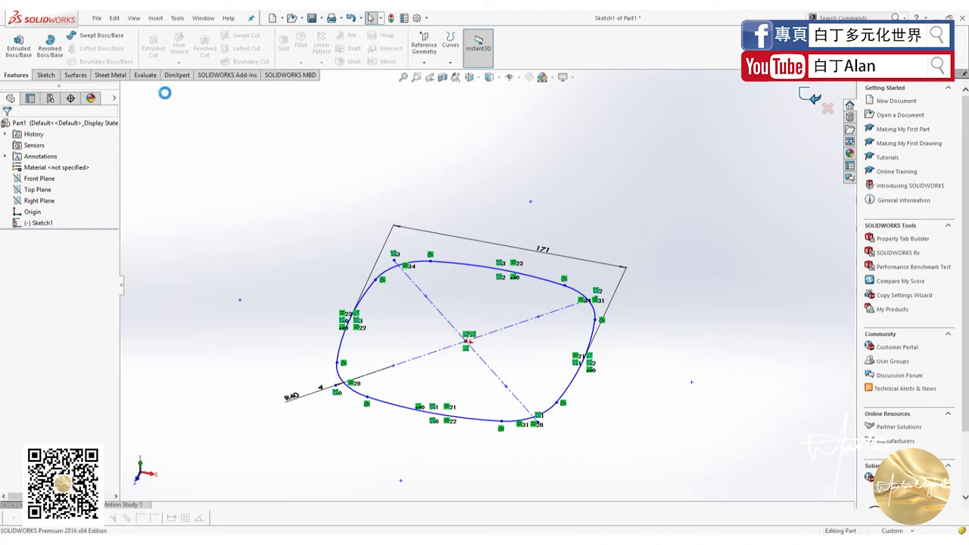
# Create Plane1 offset 100 mm from the Top Plane
pyautogui.click(423, 62)
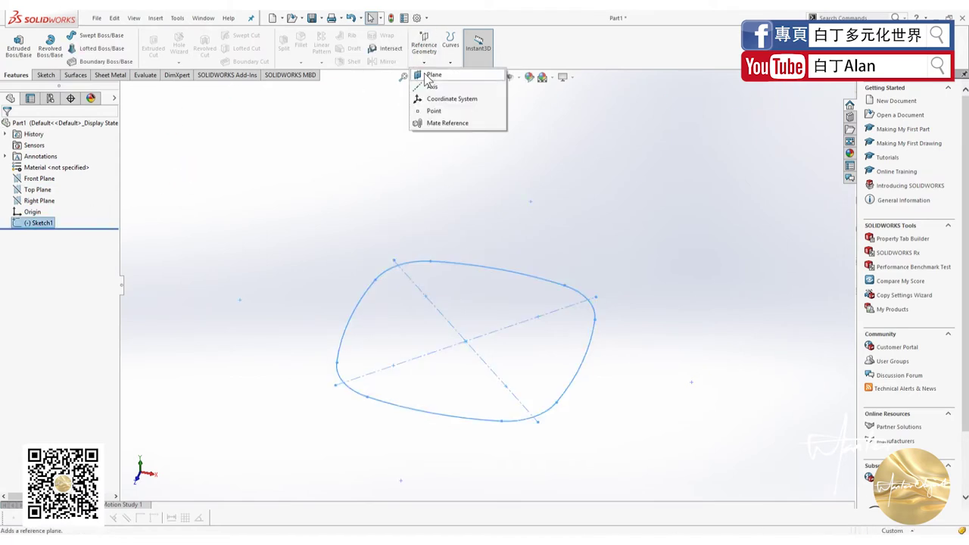
pyautogui.click(381, 250)
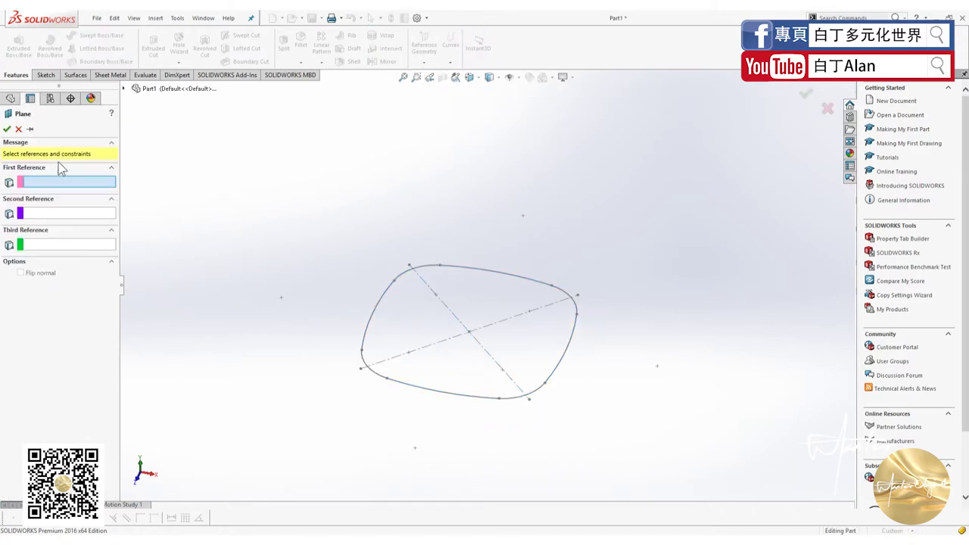
pyautogui.click(125, 89)
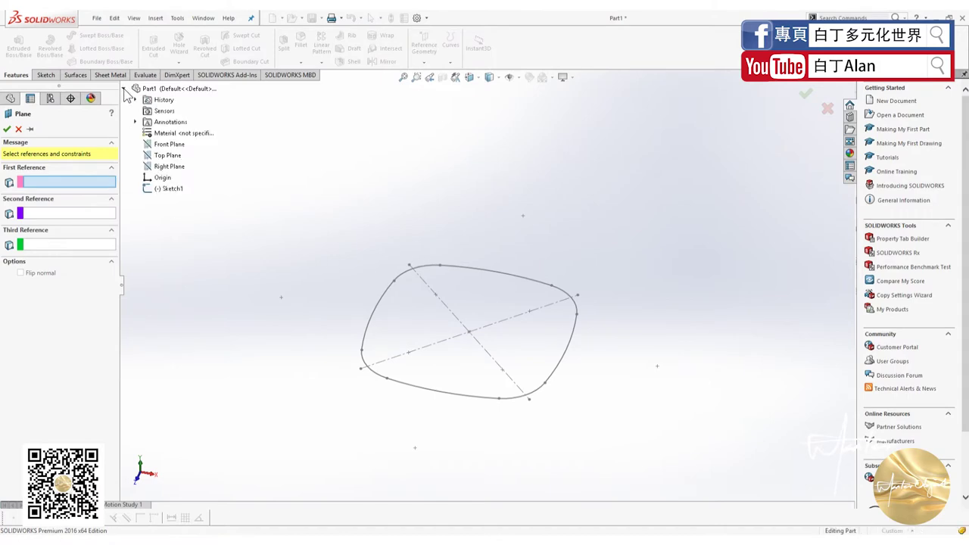
pyautogui.click(156, 155)
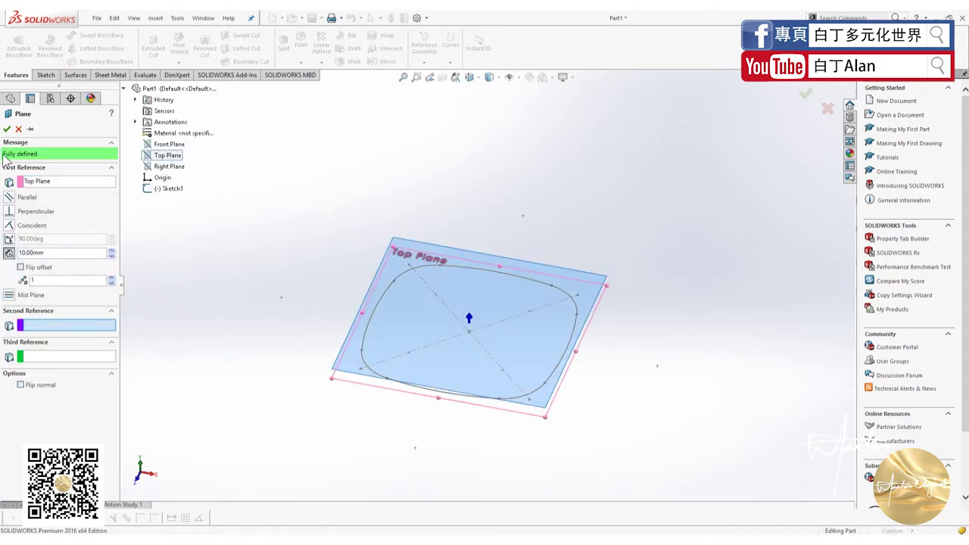
pyautogui.doubleClick(38, 253)
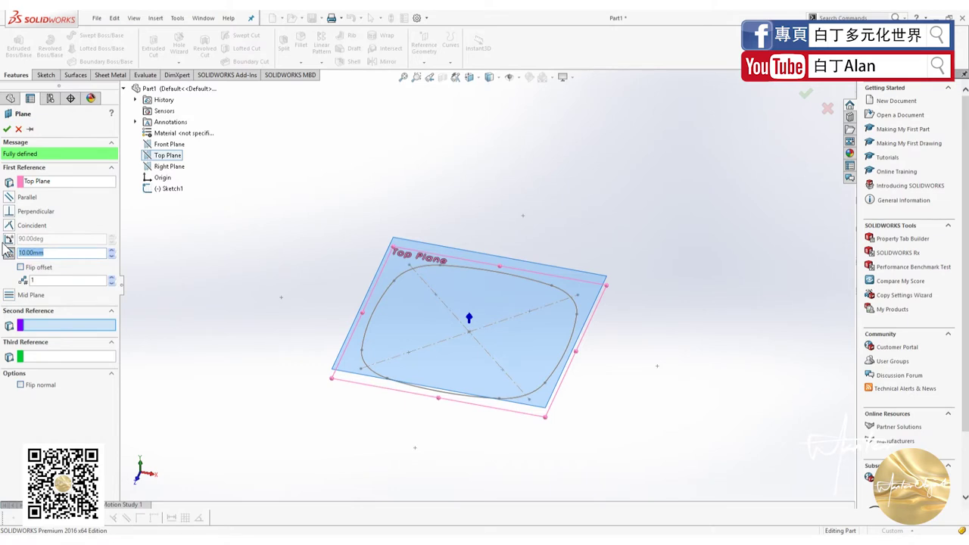
pyautogui.write('100')
pyautogui.press('Return')
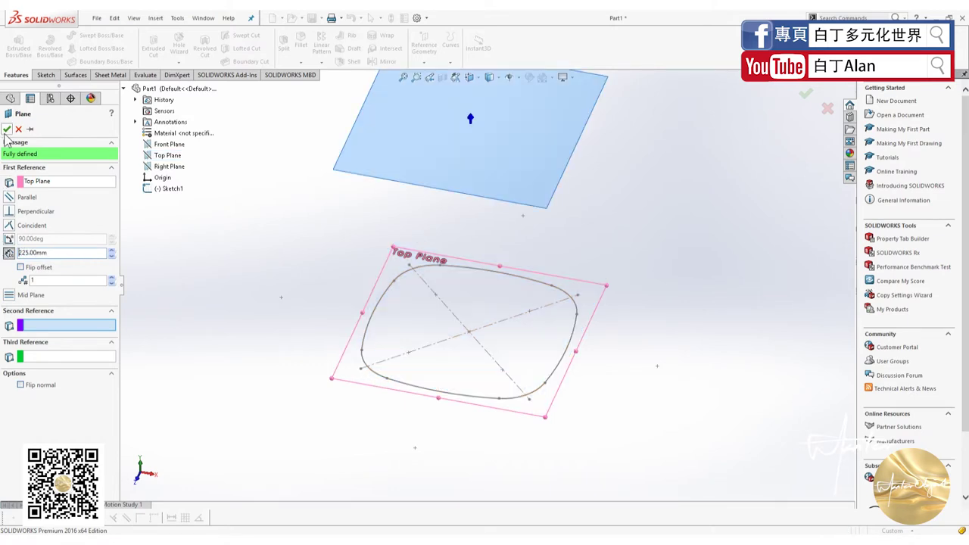
pyautogui.click(7, 129)
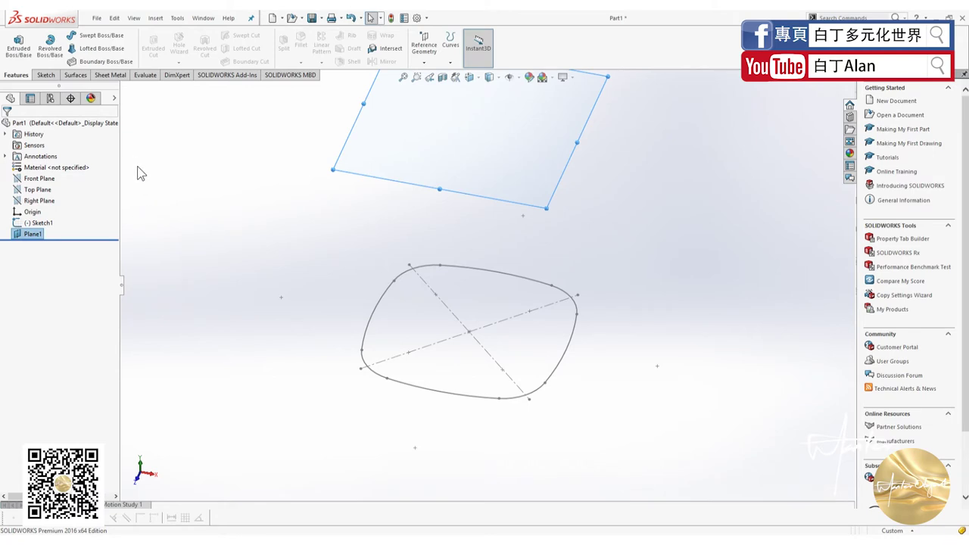
# On Plane1, draw an origin-centred circle, dimension it to 130 diameter, and exit Sketch2
pyautogui.click(47, 73)
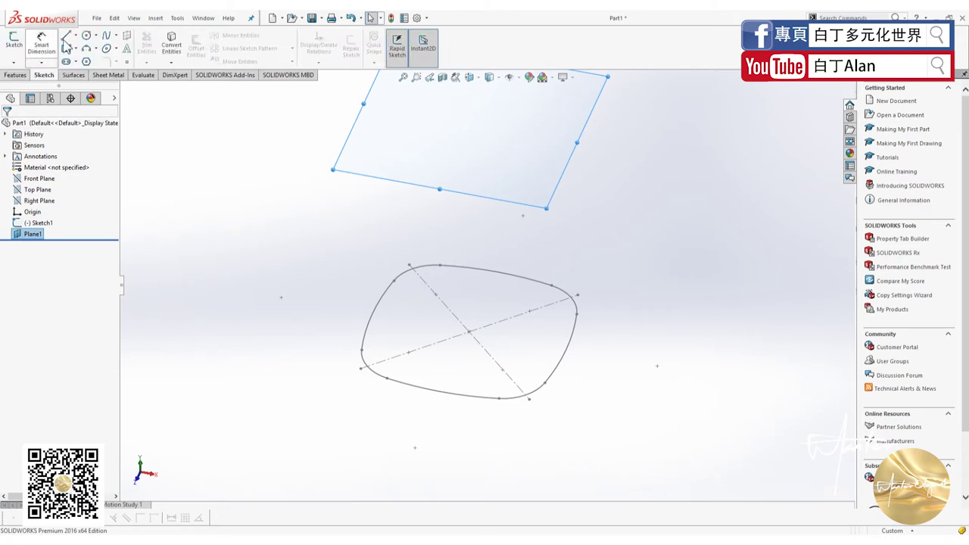
pyautogui.click(86, 35)
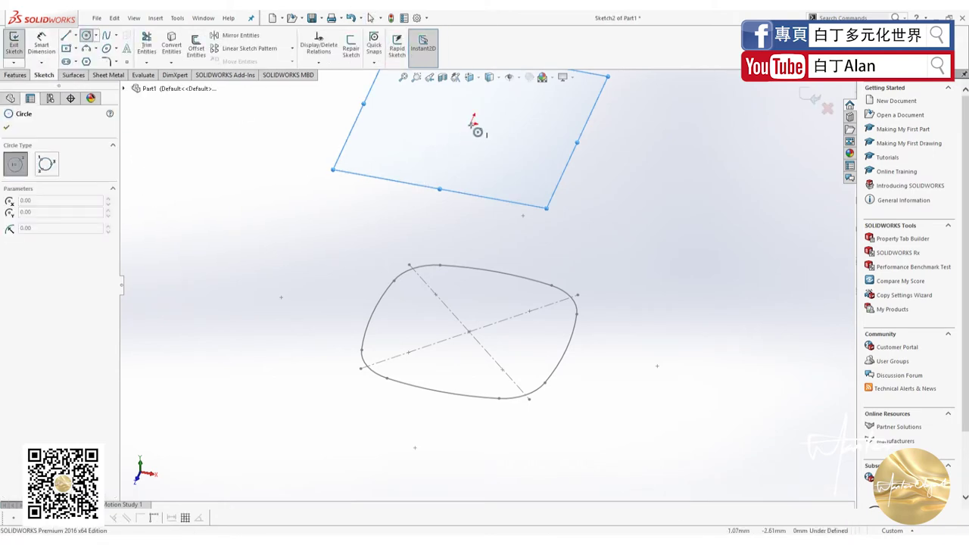
pyautogui.click(477, 131)
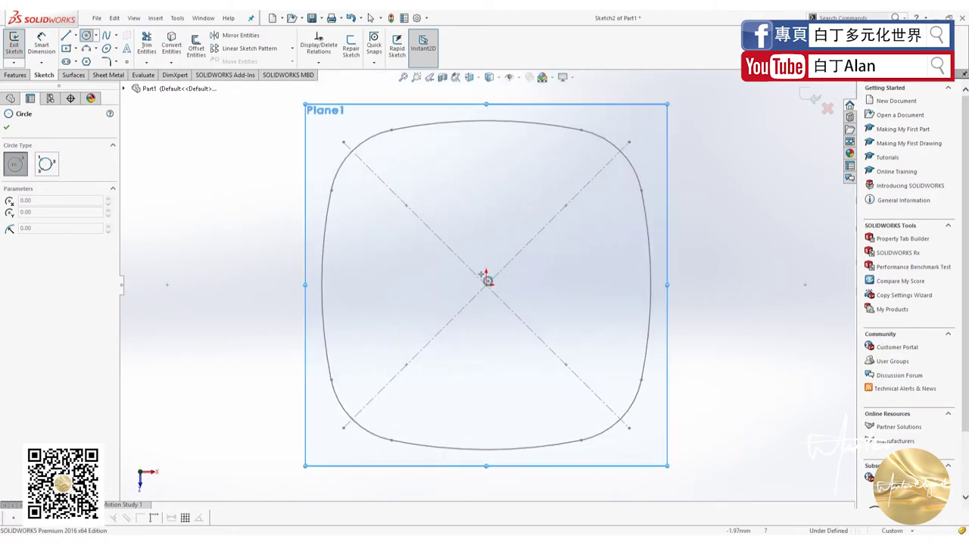
pyautogui.click(486, 285)
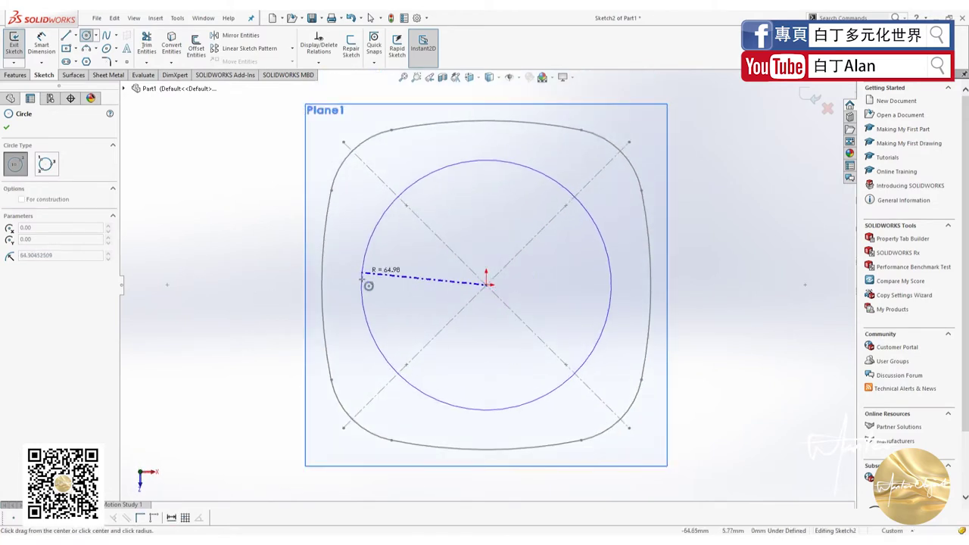
pyautogui.click(369, 288)
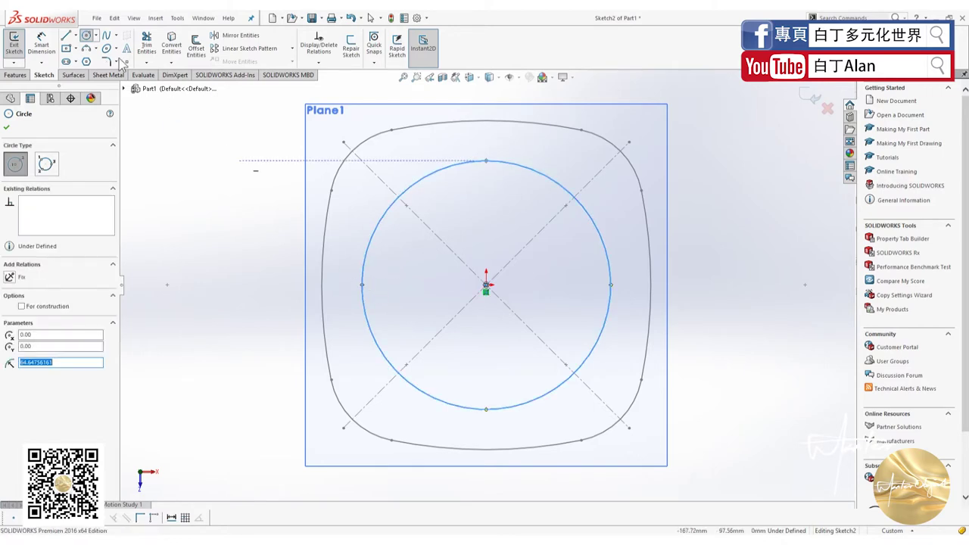
pyautogui.click(53, 45)
pyautogui.click(415, 191)
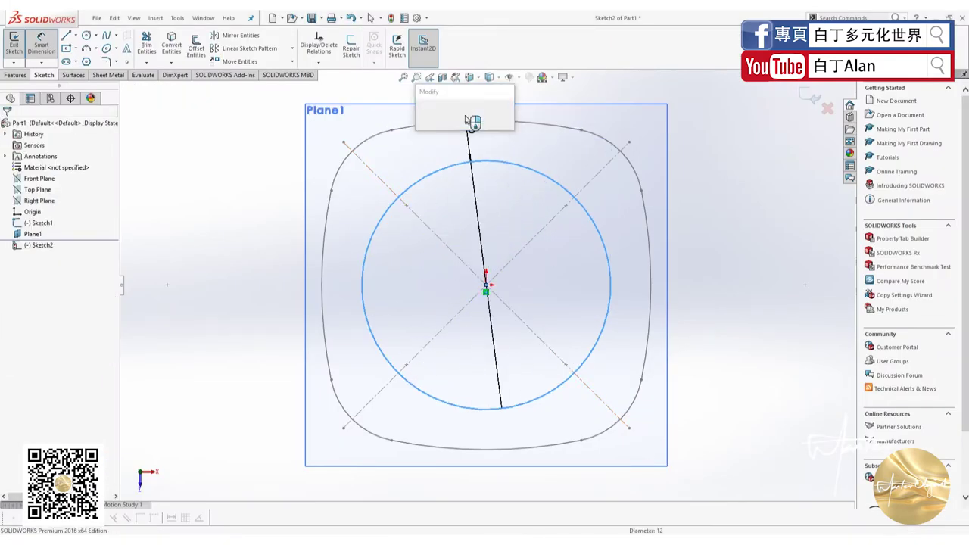
pyautogui.click(469, 120)
pyautogui.write('130')
pyautogui.press('Return')
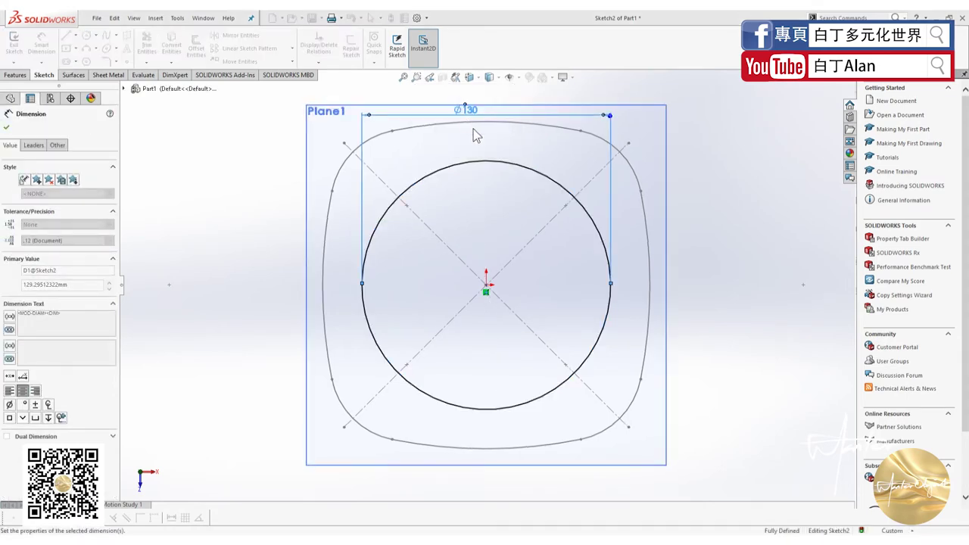
pyautogui.click(810, 97)
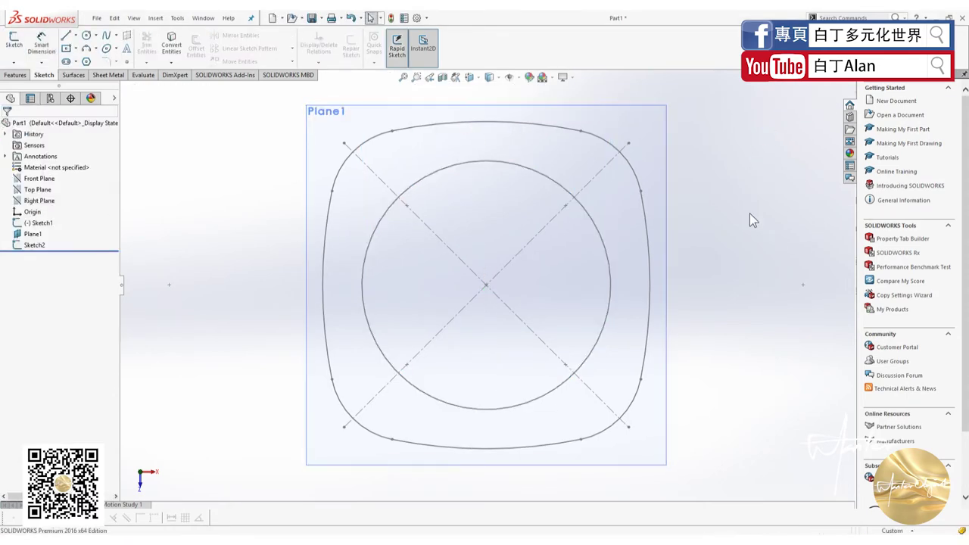
# Start a new sketch on the Right Plane, viewed normal to it
pyautogui.click(33, 187)
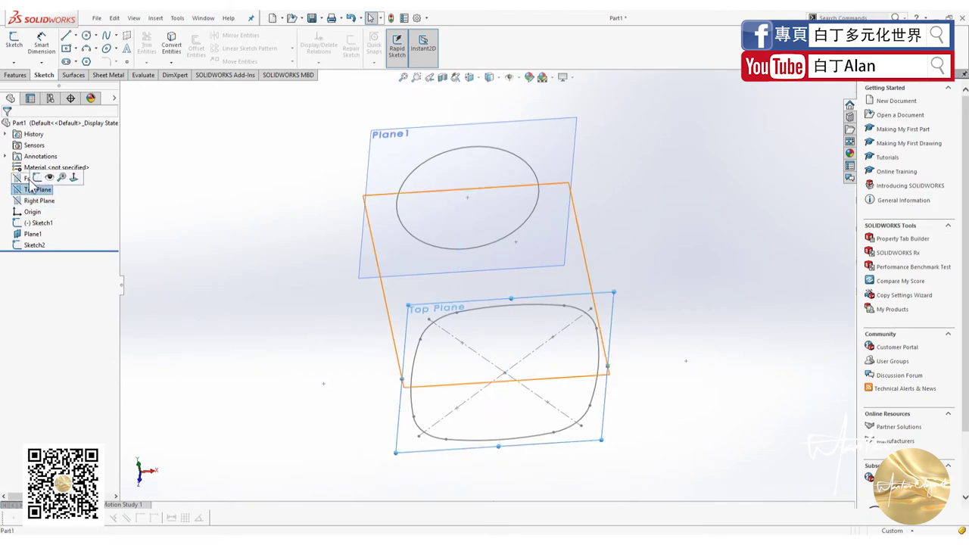
pyautogui.click(35, 200)
pyautogui.click(76, 185)
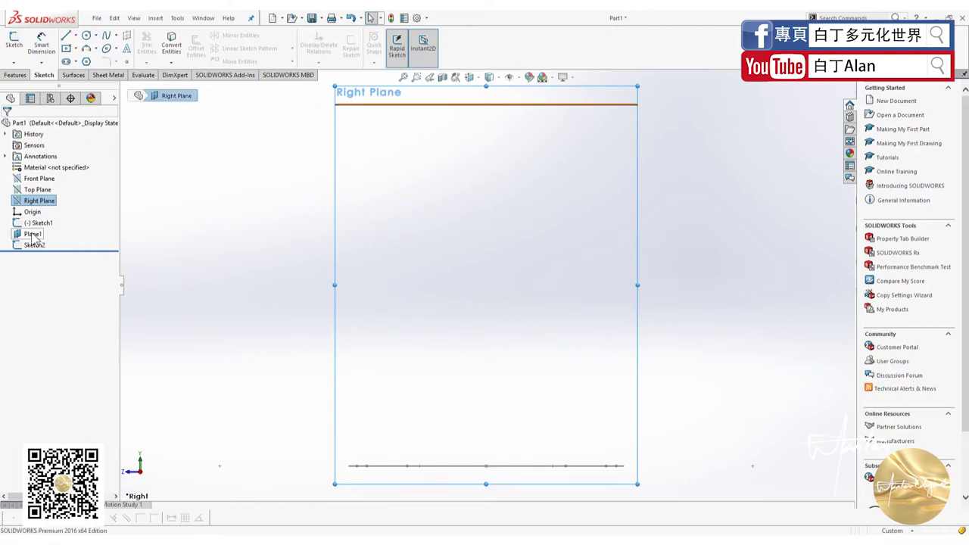
pyautogui.click(33, 234)
pyautogui.rightClick(33, 234)
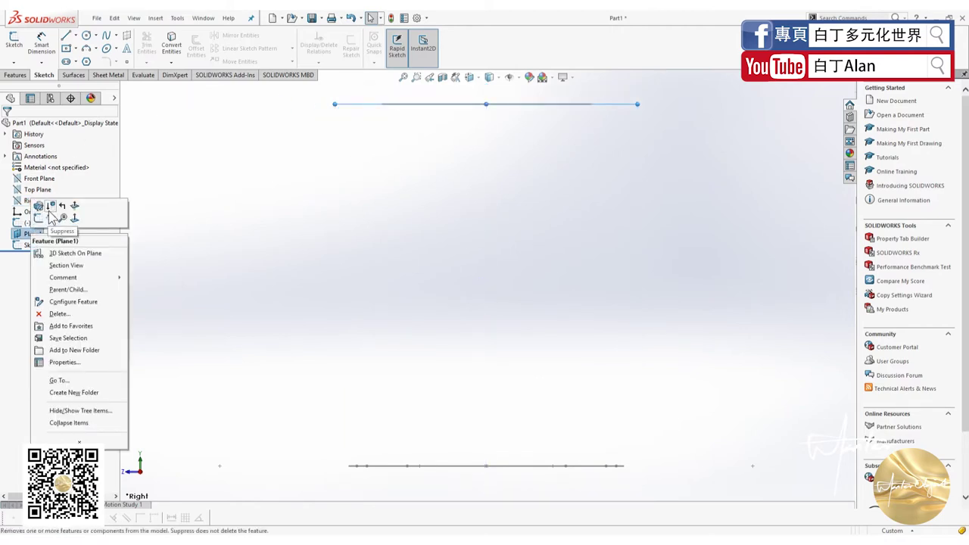
pyautogui.click(211, 266)
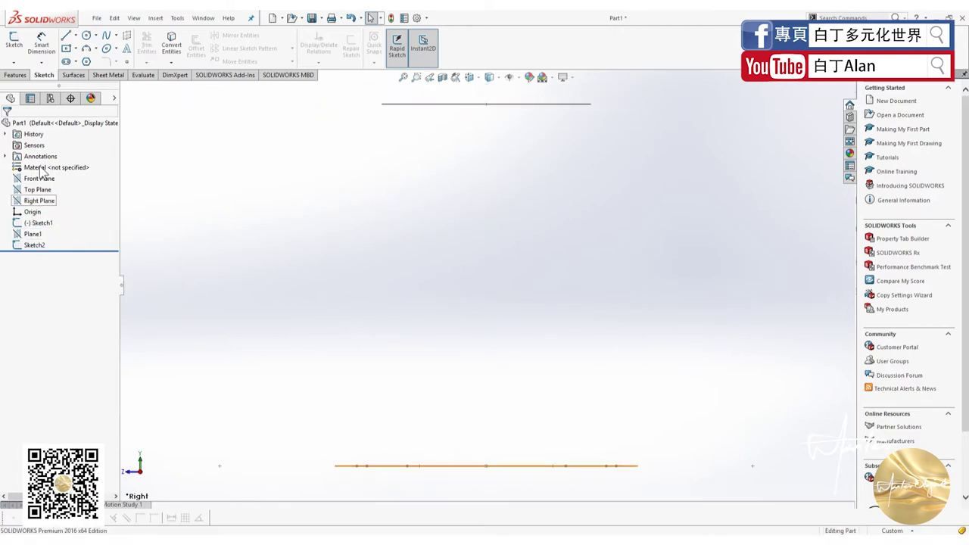
pyautogui.click(13, 42)
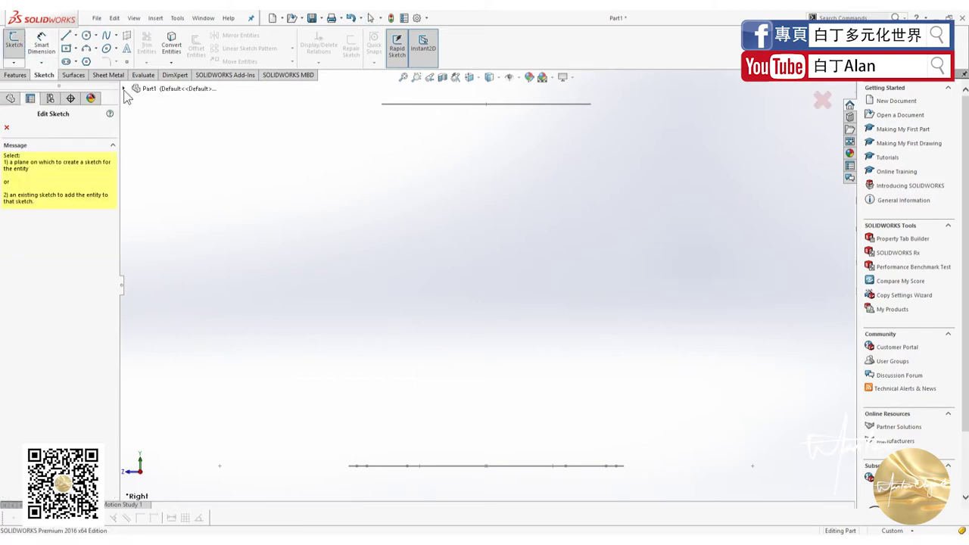
pyautogui.click(124, 90)
pyautogui.click(165, 166)
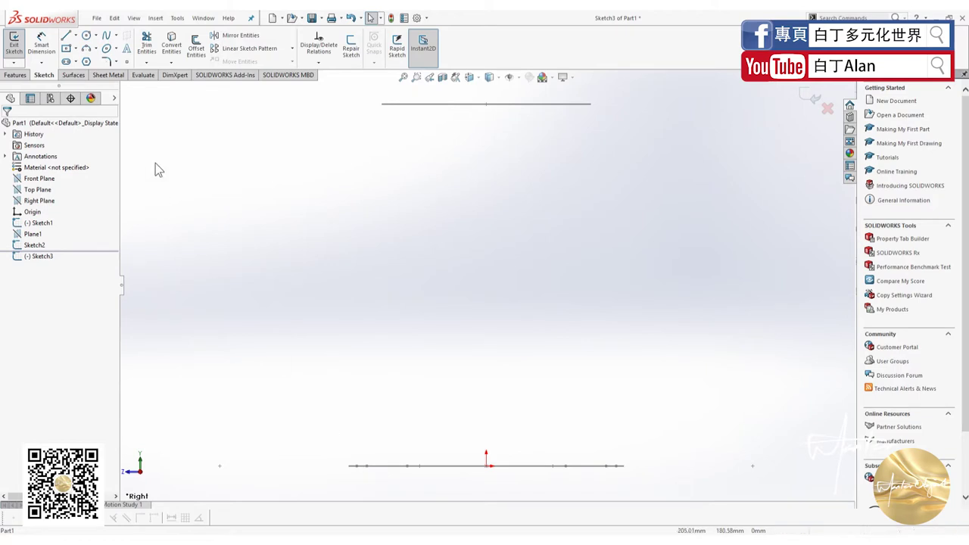
# Find the Sketch Picture command in the Insert and Tools menus
pyautogui.click(157, 19)
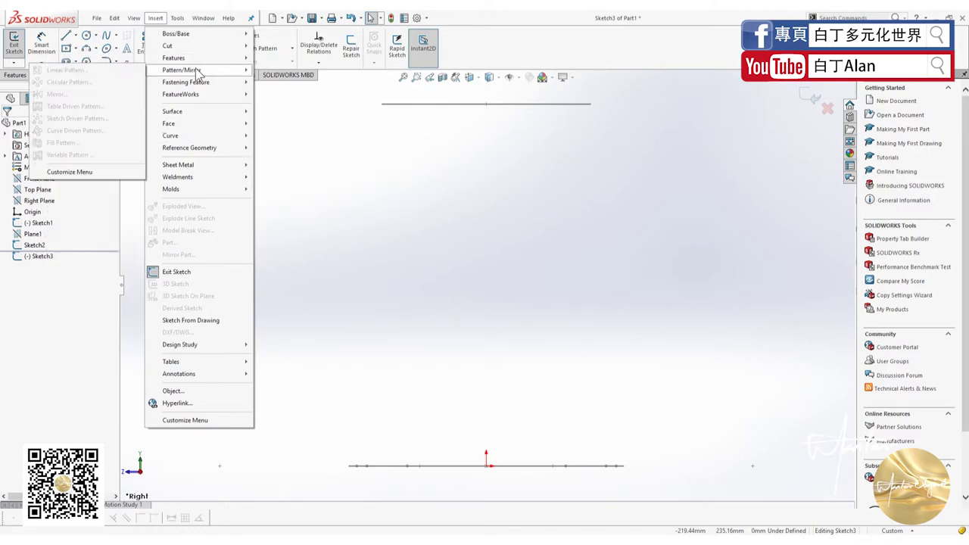
pyautogui.moveTo(189, 148)
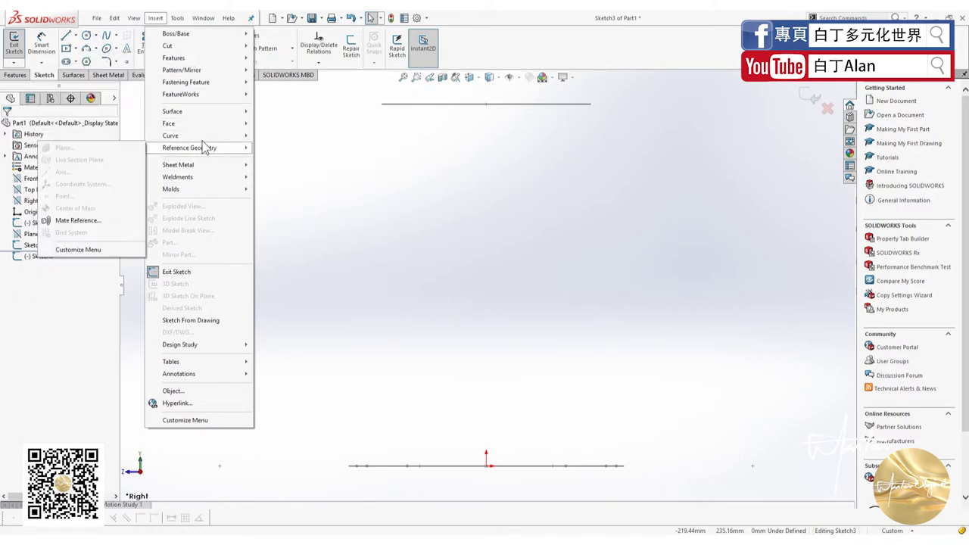
pyautogui.press('Escape')
pyautogui.press('Escape')
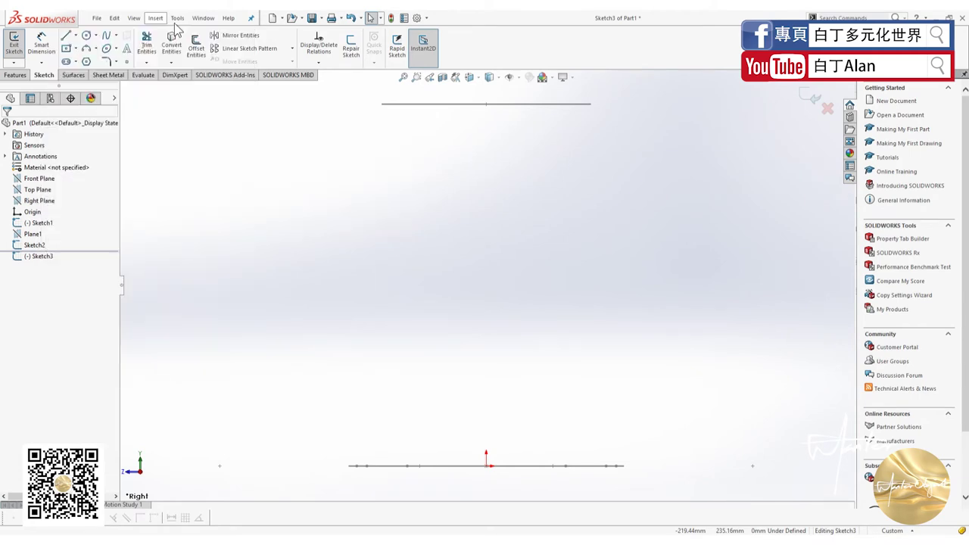
pyautogui.click(175, 20)
pyautogui.moveTo(202, 247)
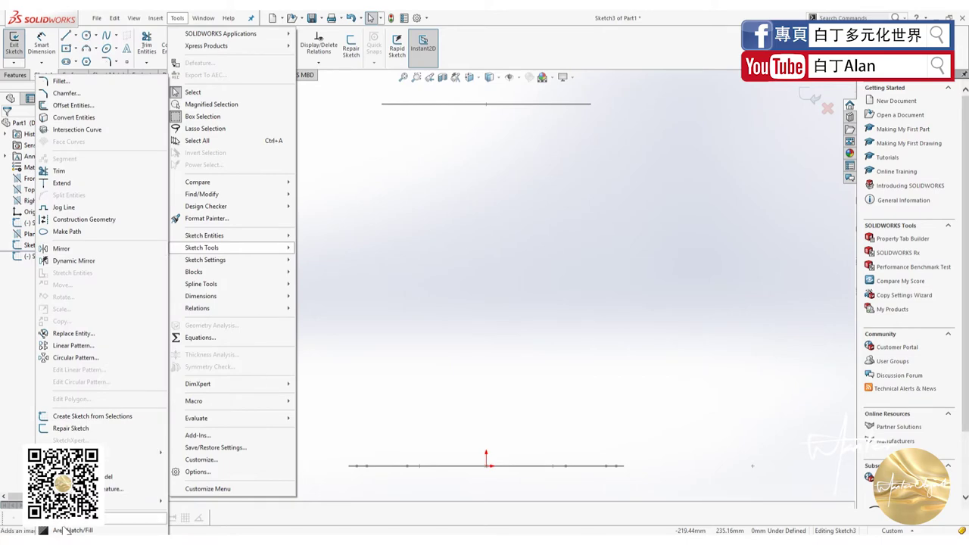
pyautogui.press('Escape')
pyautogui.press('Escape')
# Insert the kettle photo as a sketch picture and shrink it to about 322 mm
pyautogui.hotkey('ctrl', 'o')
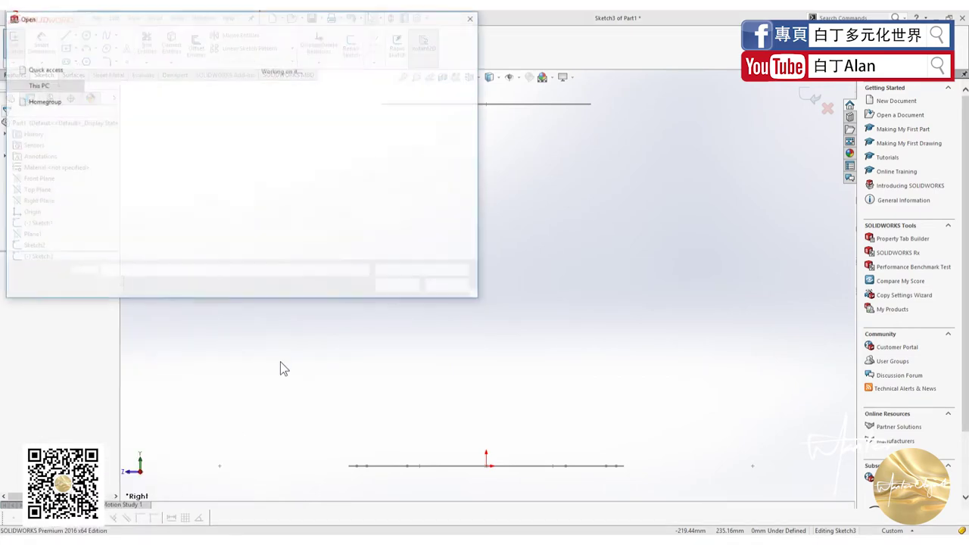
pyautogui.doubleClick(174, 92)
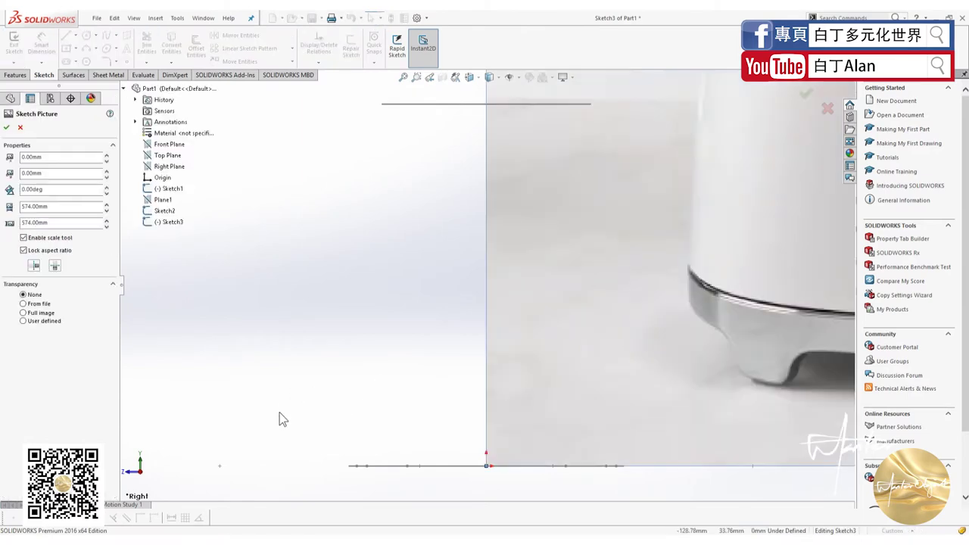
pyautogui.moveTo(540, 338); pyautogui.dragTo(503, 351)
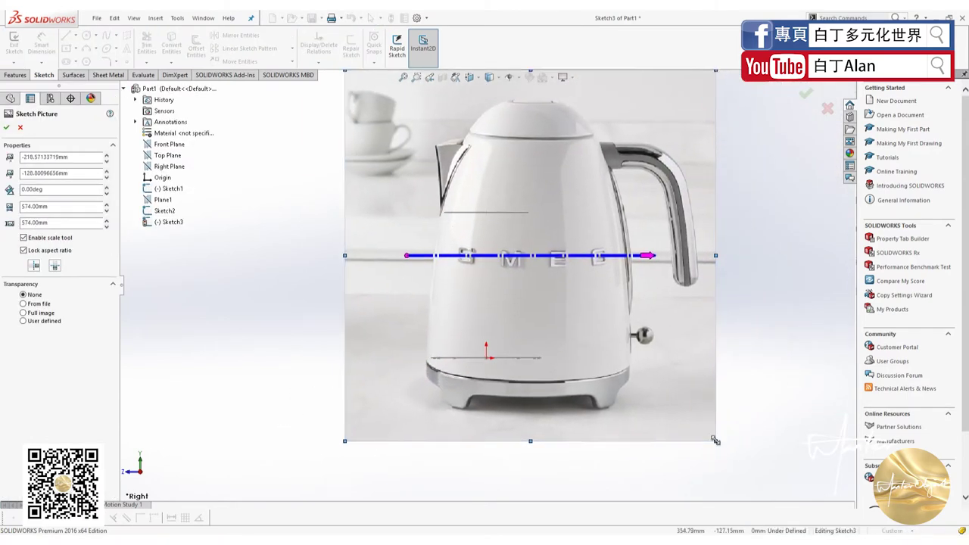
pyautogui.moveTo(715, 440); pyautogui.dragTo(554, 277)
pyautogui.moveTo(516, 141); pyautogui.dragTo(555, 265)
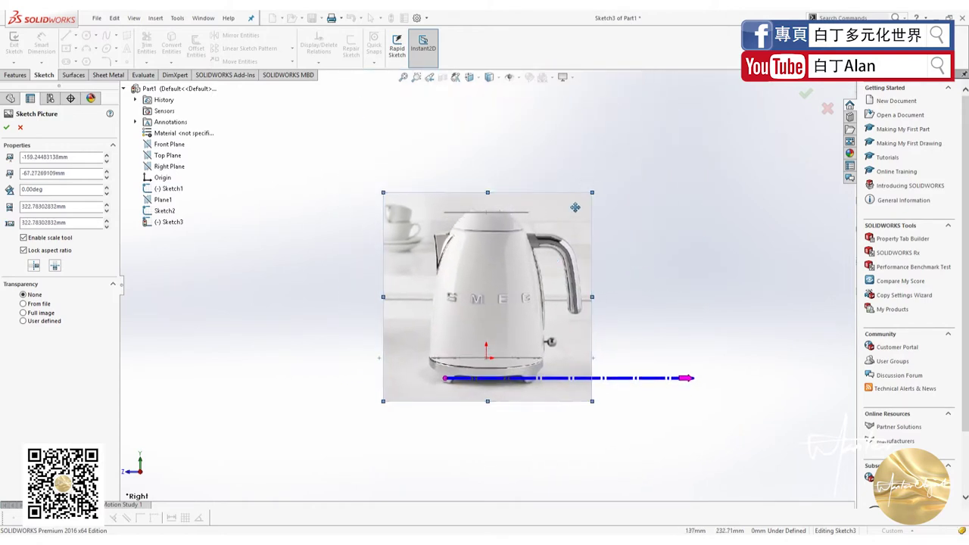
# Fine-tune the picture to about 314 mm, shift it slightly up and right, and accept
pyautogui.scroll(-1, 573, 217)
pyautogui.scroll(-2, 560, 218)
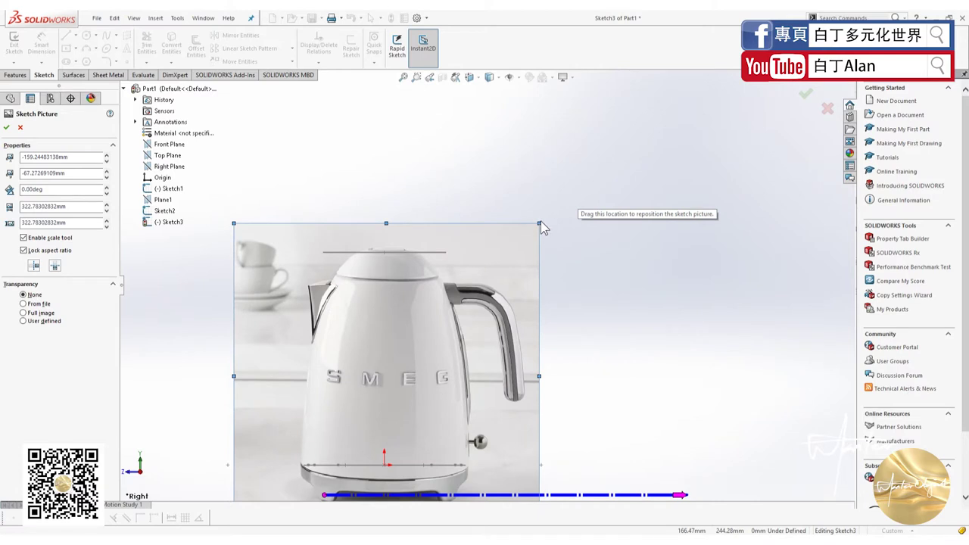
pyautogui.moveTo(539, 224)
pyautogui.mouseDown()
pyautogui.moveTo(557, 193)
pyautogui.moveTo(510, 224)
pyautogui.mouseUp()
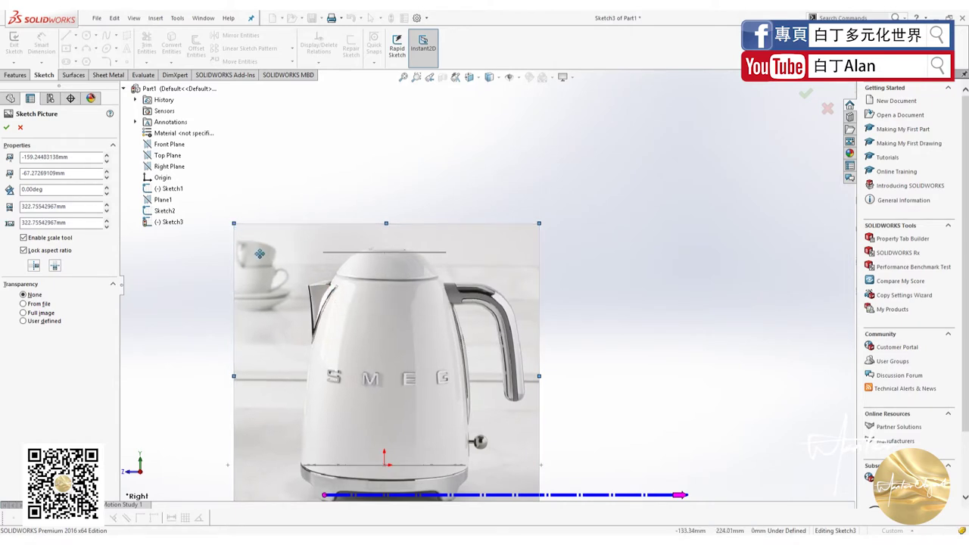
pyautogui.moveTo(236, 226); pyautogui.dragTo(240, 228)
pyautogui.moveTo(545, 224); pyautogui.dragTo(520, 229)
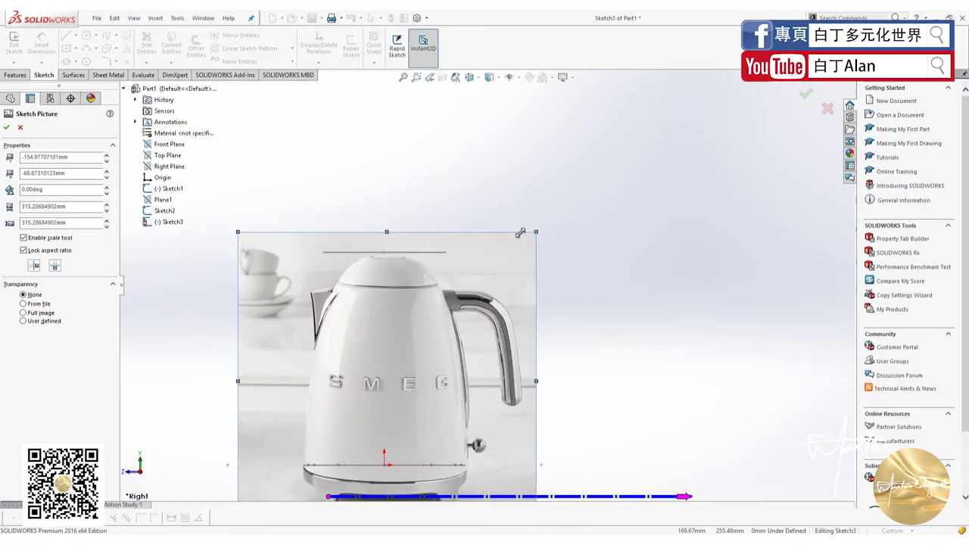
pyautogui.moveTo(442, 309); pyautogui.dragTo(439, 302)
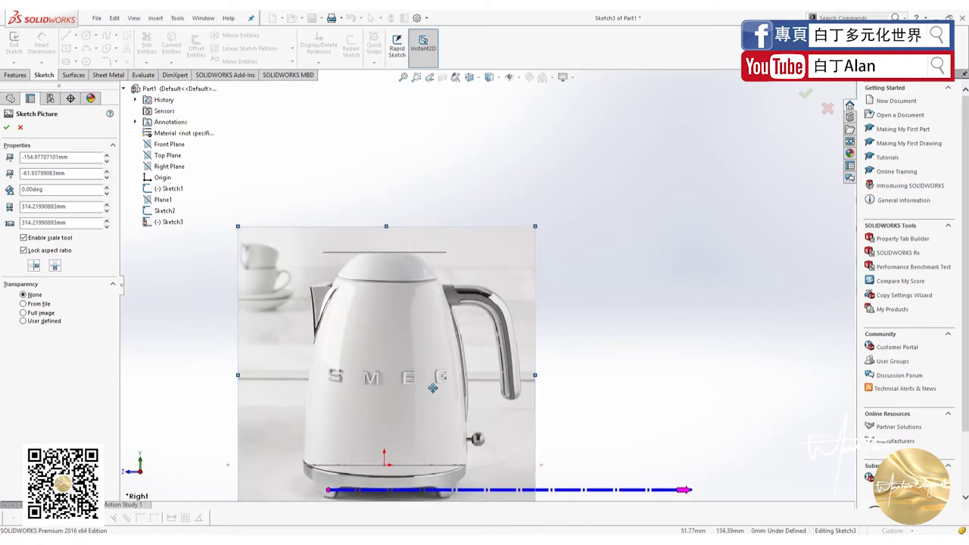
pyautogui.moveTo(357, 454); pyautogui.dragTo(364, 439)
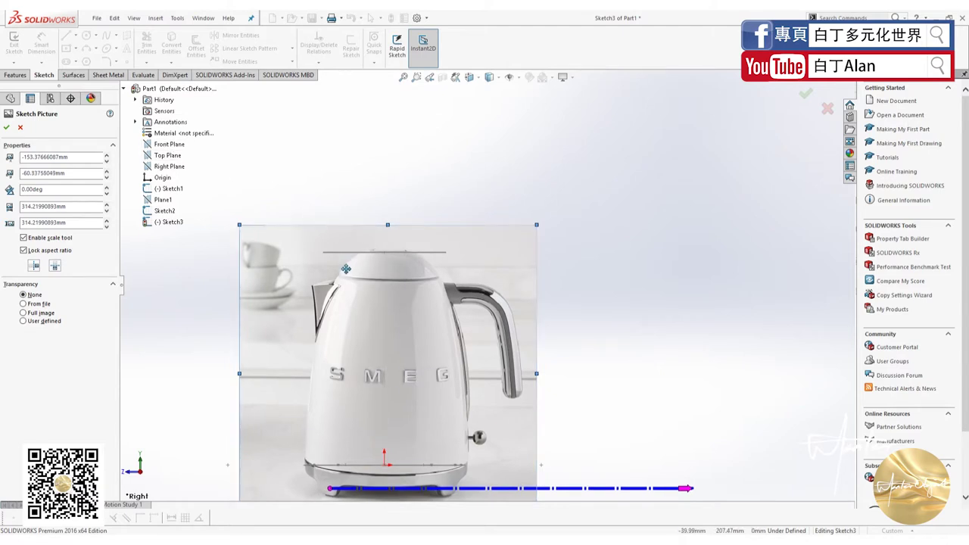
pyautogui.scroll(-1, 348, 267)
pyautogui.scroll(-1, 370, 264)
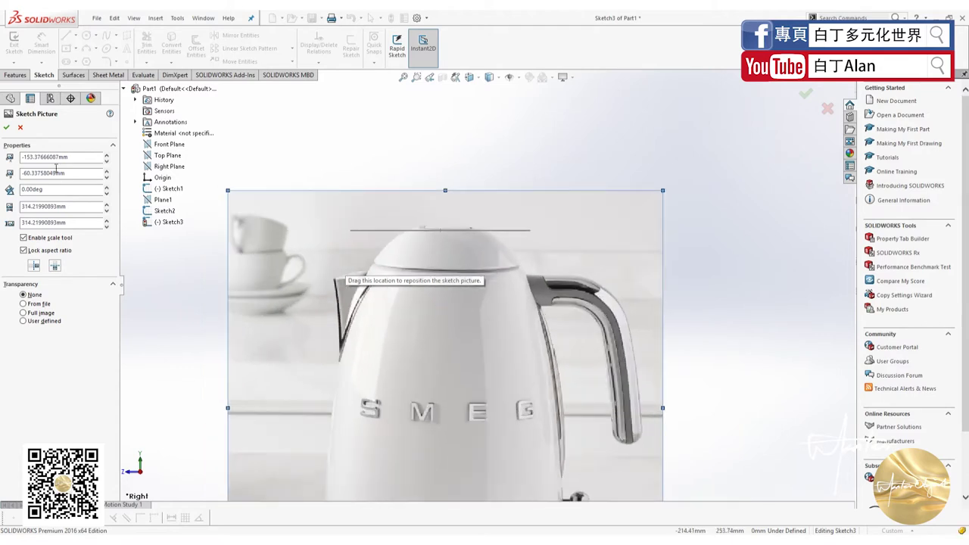
pyautogui.click(7, 128)
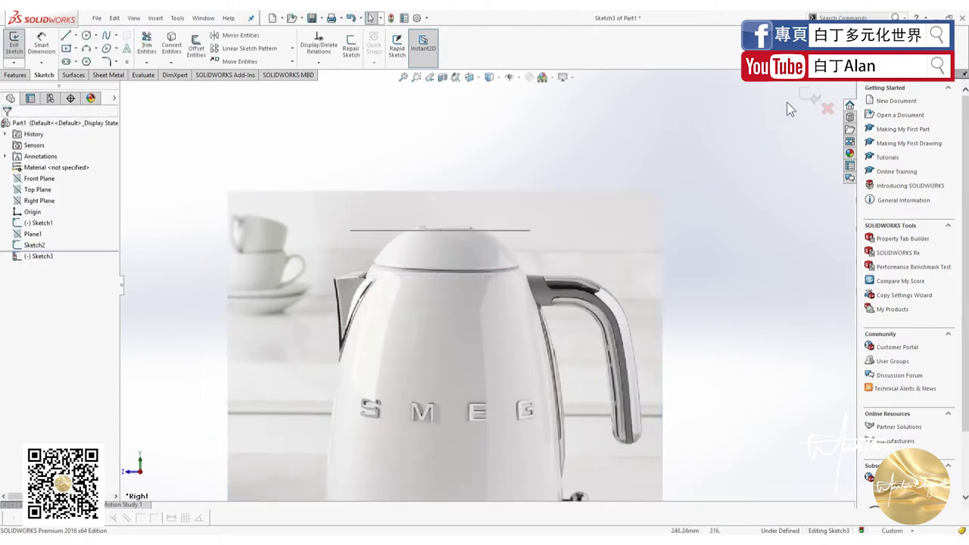
# Trace a spline up the kettle photo's left side from base corner to lid line, then exit Sketch3
pyautogui.click(106, 35)
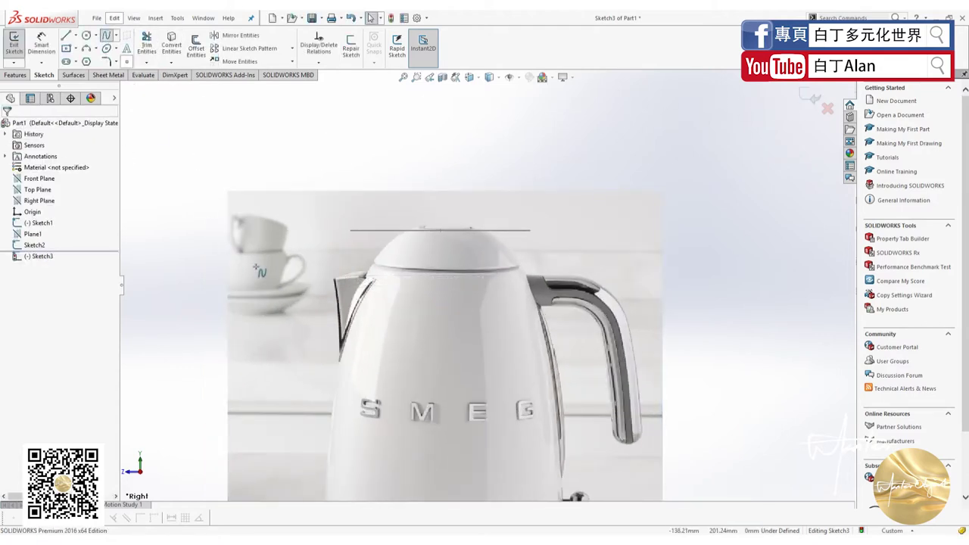
pyautogui.scroll(3, 487, 286)
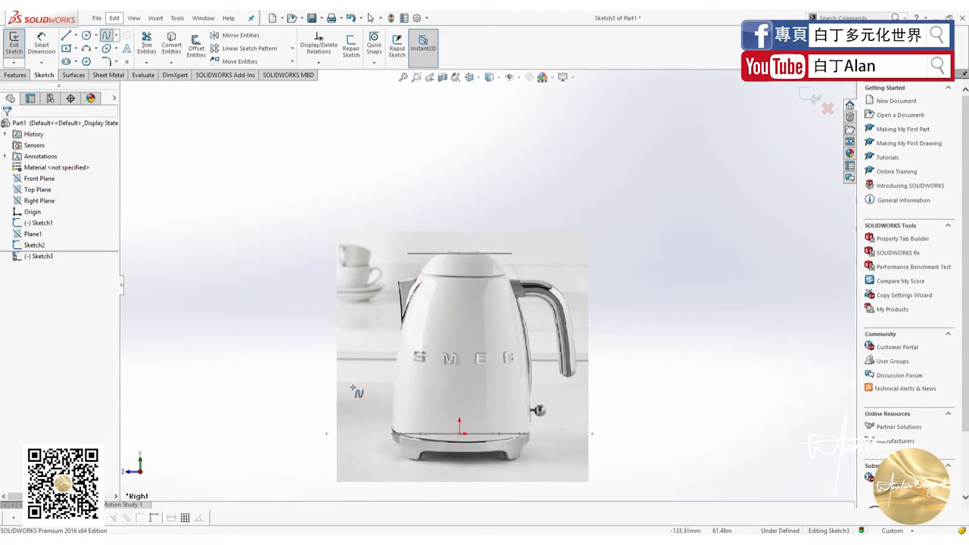
pyautogui.click(393, 433)
pyautogui.click(392, 319)
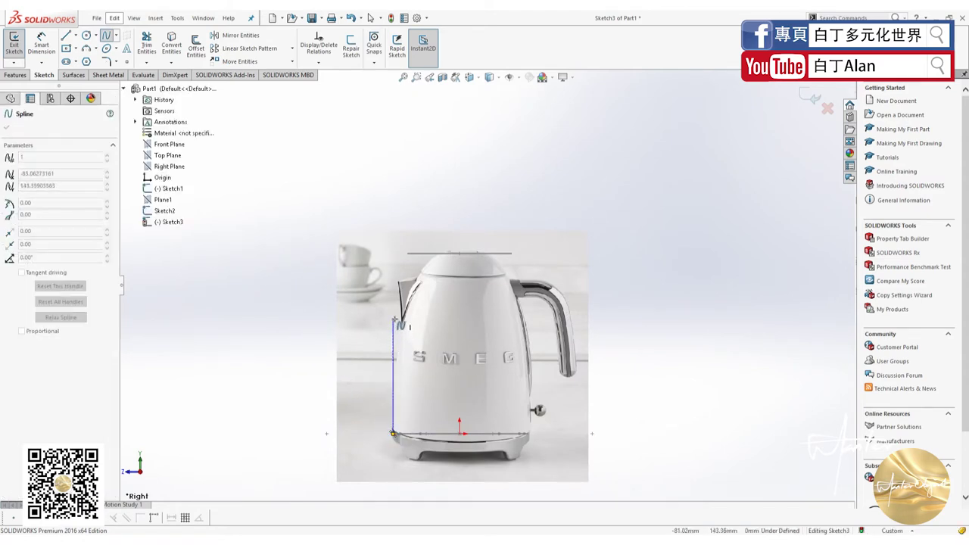
pyautogui.doubleClick(410, 274)
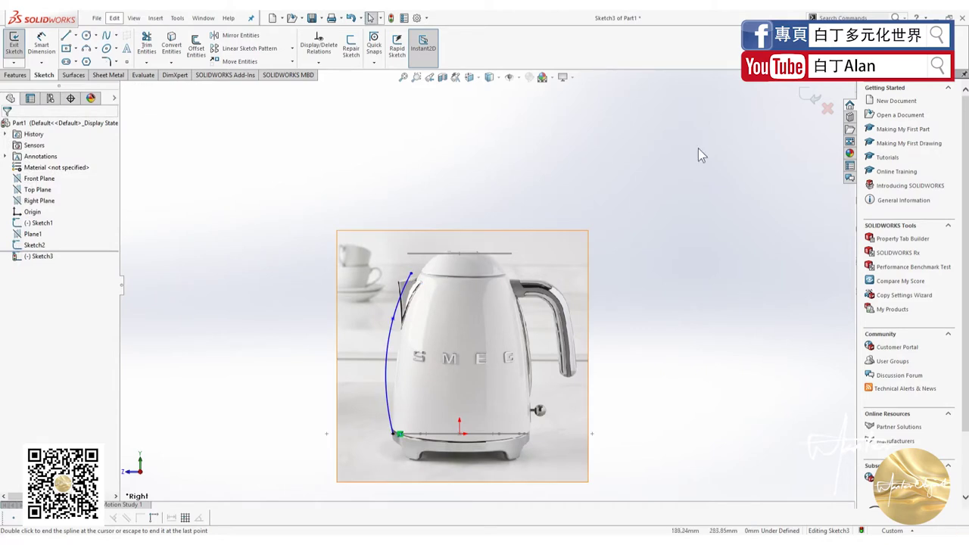
pyautogui.click(811, 98)
pyautogui.click(811, 99)
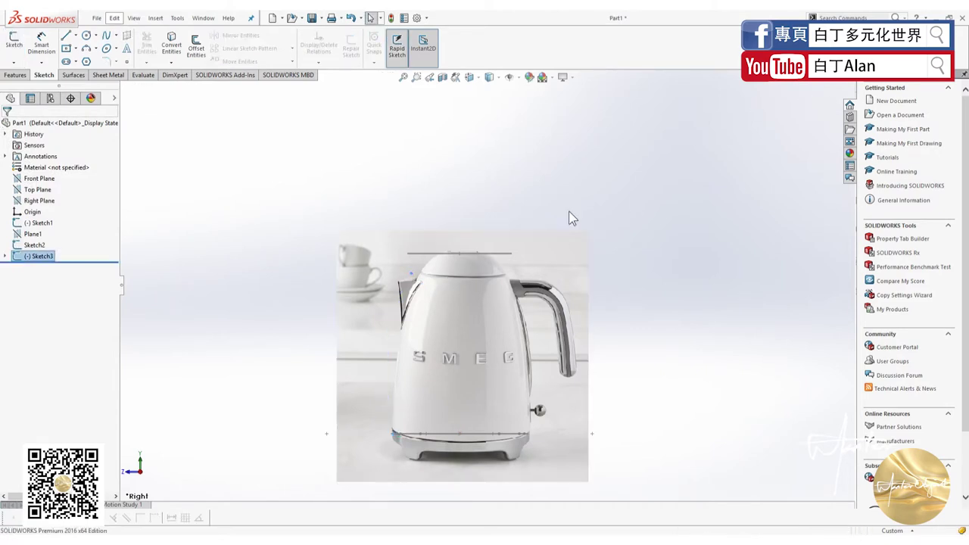
pyautogui.click(182, 283)
# Change Plane1's offset from the Top Plane from 225 mm to 205 mm
pyautogui.moveTo(264, 326); pyautogui.dragTo(335, 372, button='middle')
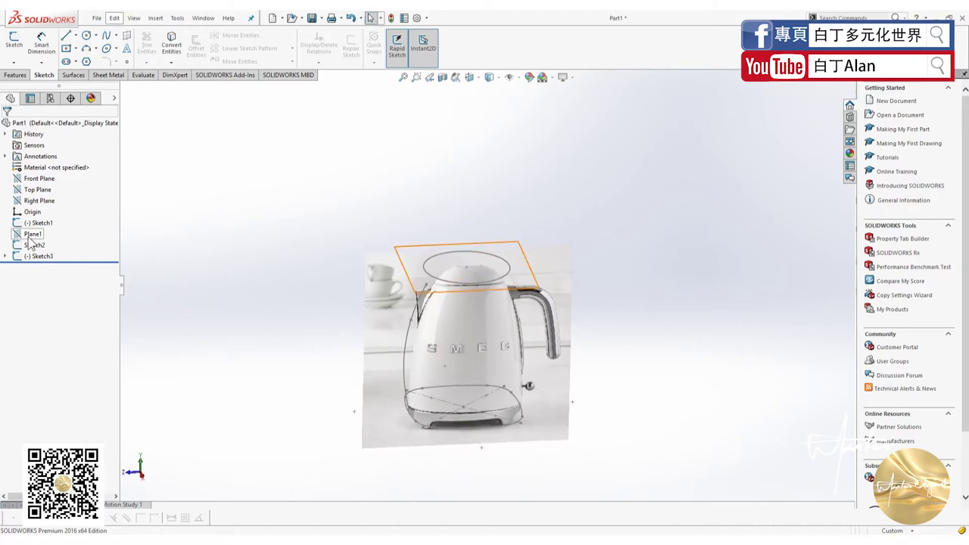
pyautogui.click(31, 235)
pyautogui.rightClick(27, 241)
pyautogui.click(36, 208)
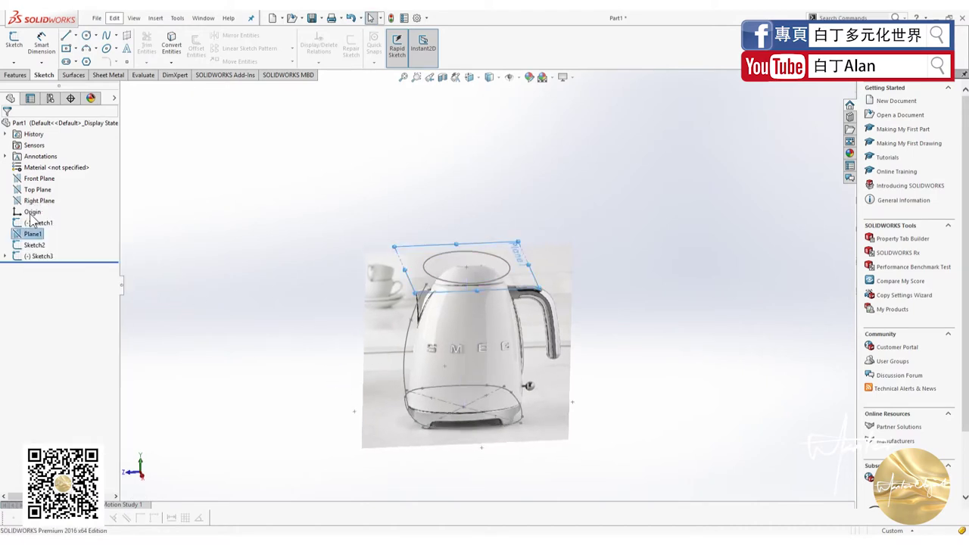
pyautogui.click(50, 252)
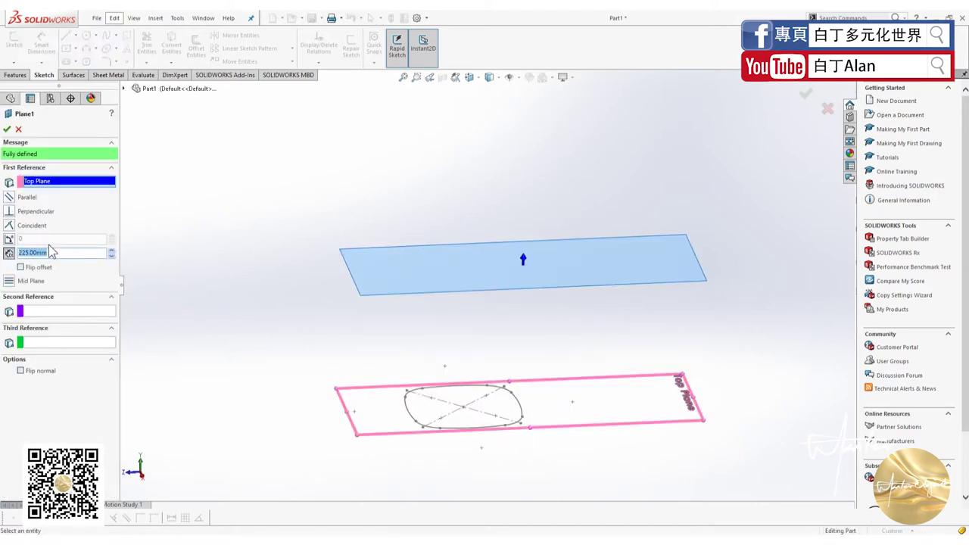
pyautogui.write('205')
pyautogui.press('Return')
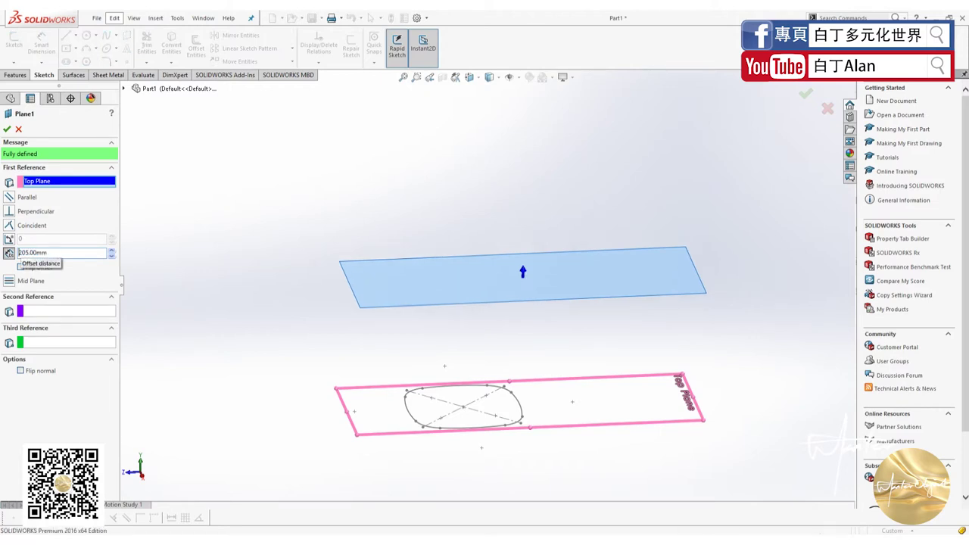
pyautogui.click(6, 130)
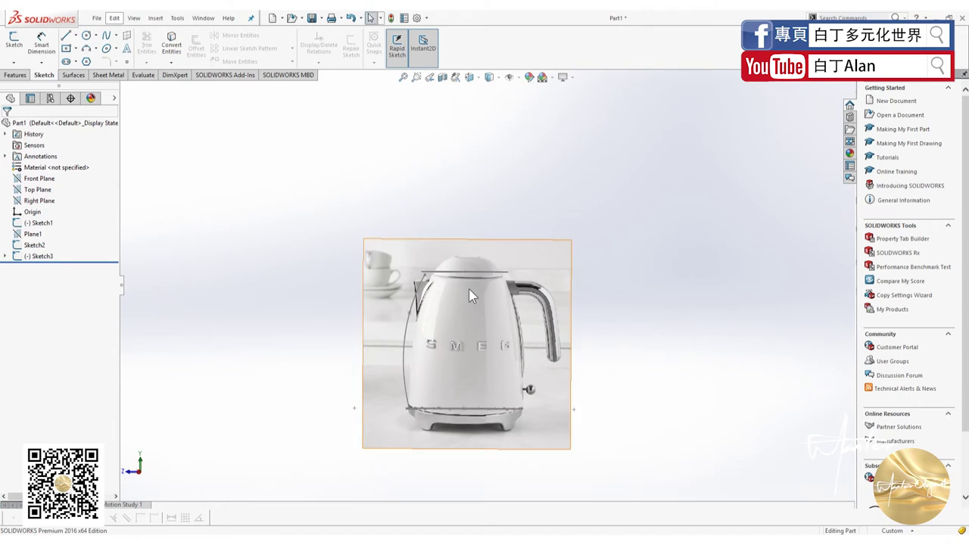
# Reopen Sketch2 for editing
pyautogui.scroll(2, 468, 288)
pyautogui.scroll(3, 468, 288)
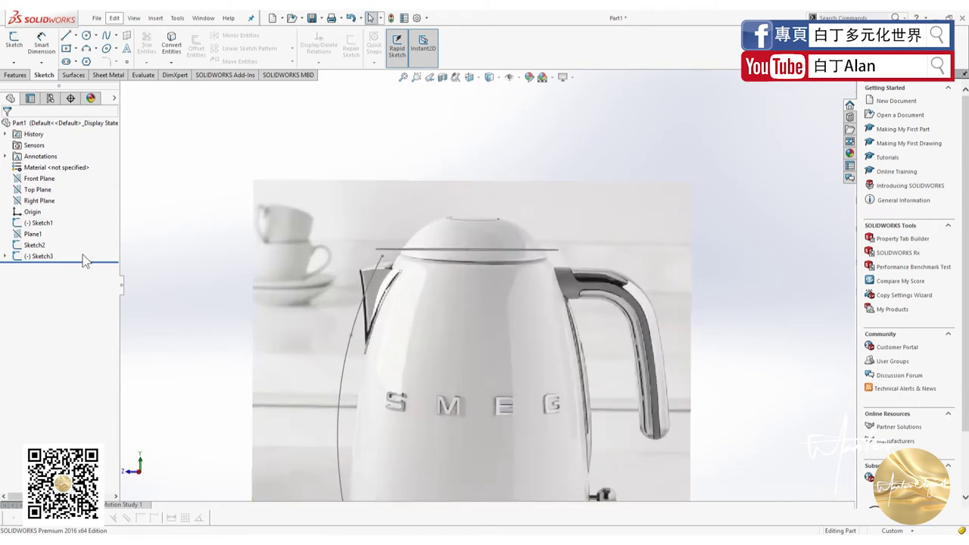
pyautogui.click(5, 255)
pyautogui.click(34, 244)
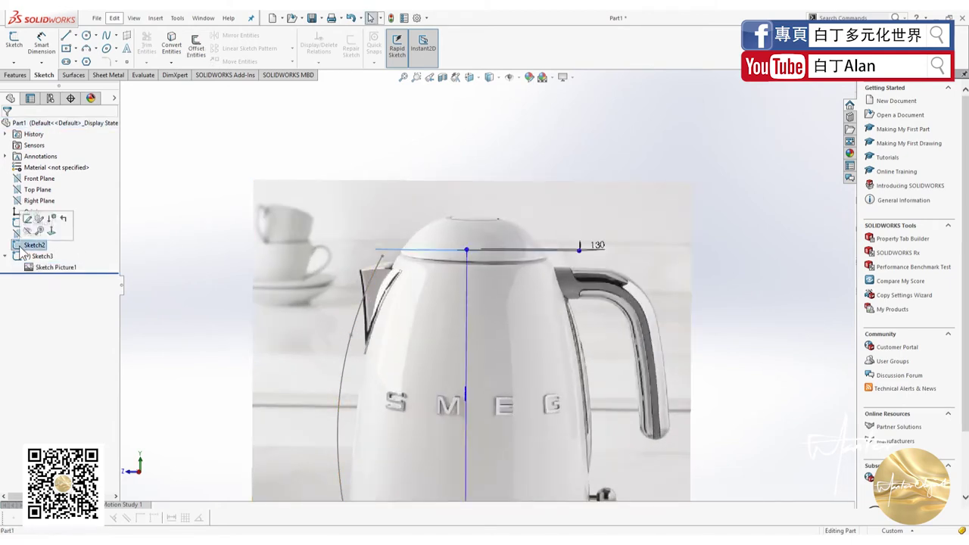
pyautogui.rightClick(34, 244)
pyautogui.click(23, 222)
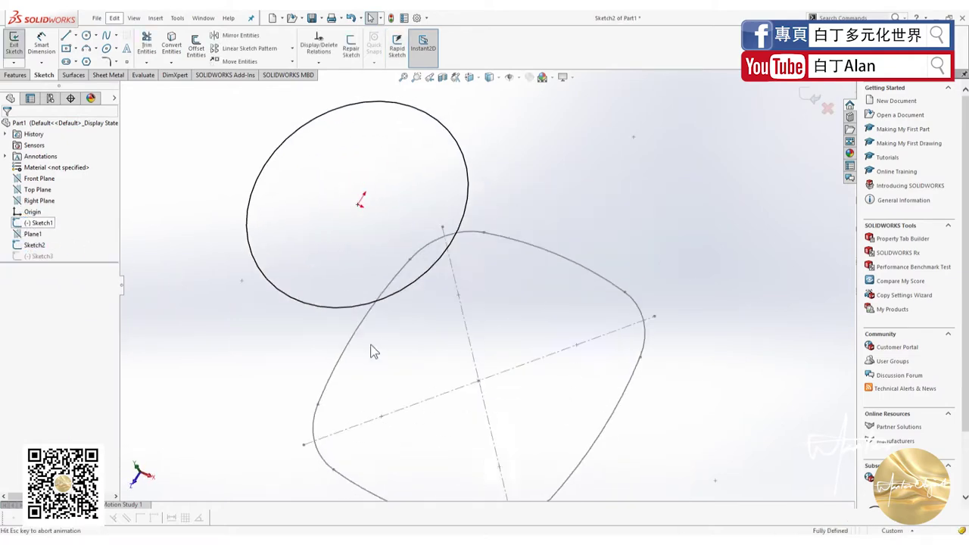
# Change the ⌀130 circle dimension in Sketch2 to 125 mm and exit the sketch
pyautogui.click(469, 107)
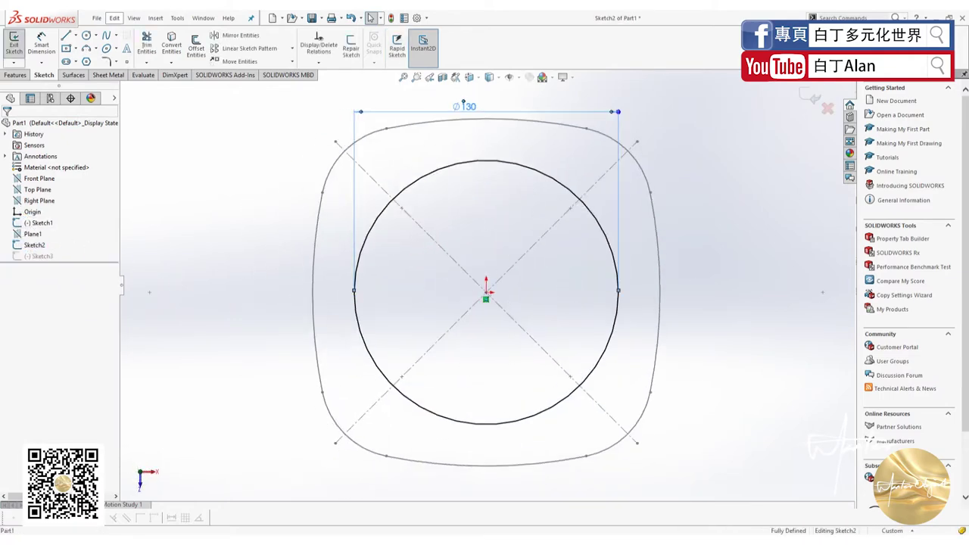
pyautogui.doubleClick(467, 107)
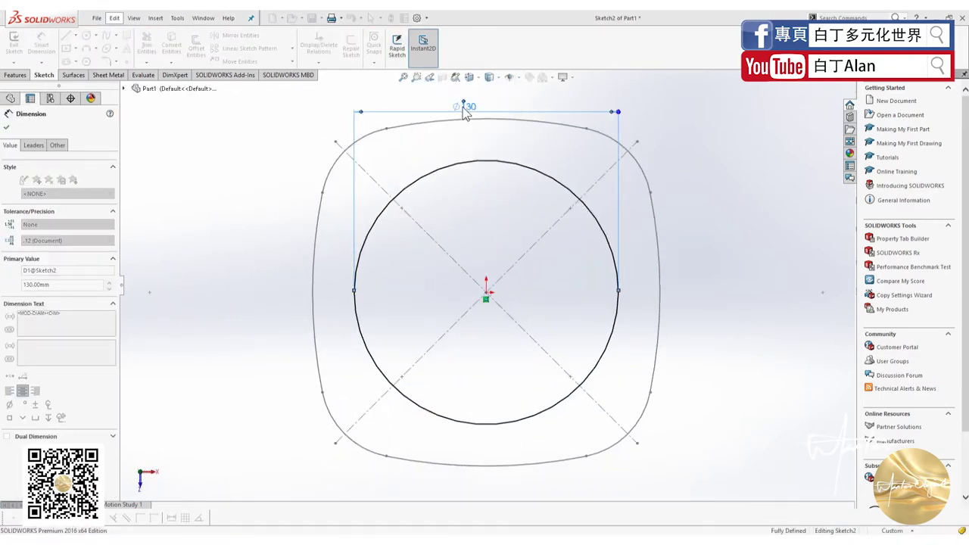
pyautogui.write('125')
pyautogui.press('Return')
pyautogui.click(809, 97)
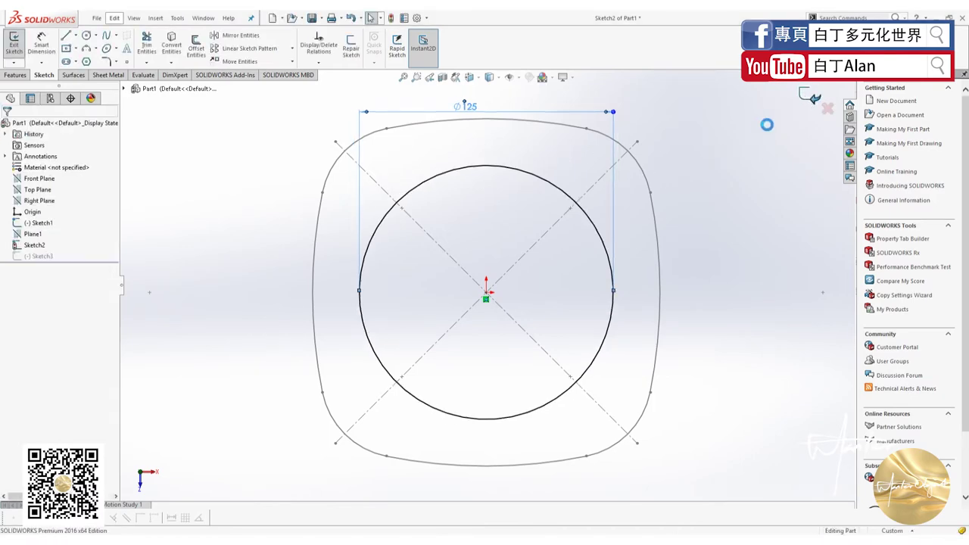
pyautogui.moveTo(695, 282); pyautogui.dragTo(155, 302, button='middle')
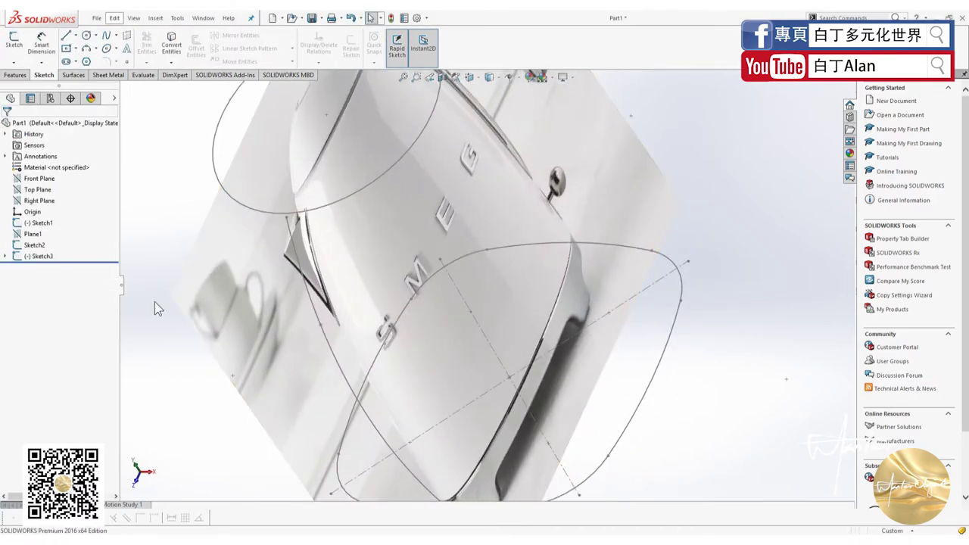
# Reopen Sketch3 and snap the spline's top end onto the lid line
pyautogui.click(5, 255)
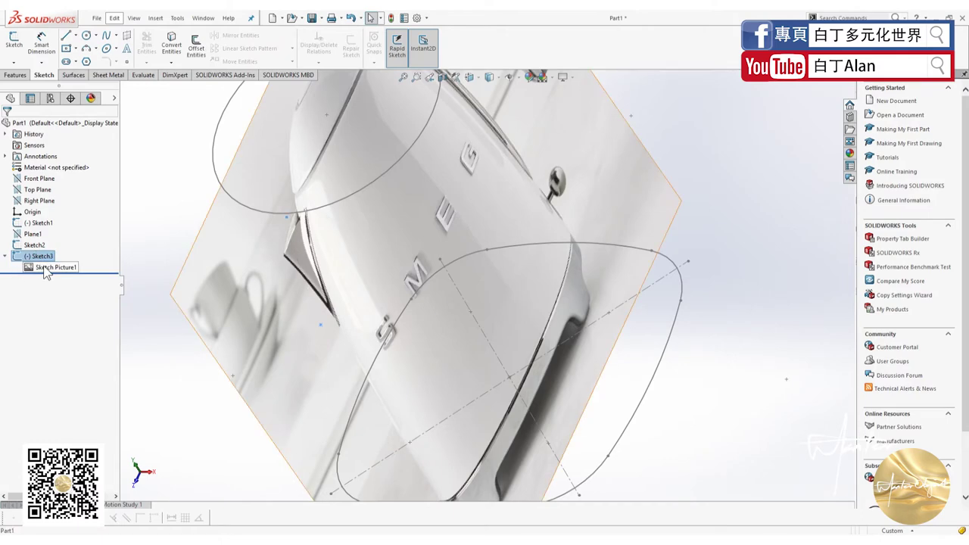
pyautogui.rightClick(45, 266)
pyautogui.click(56, 274)
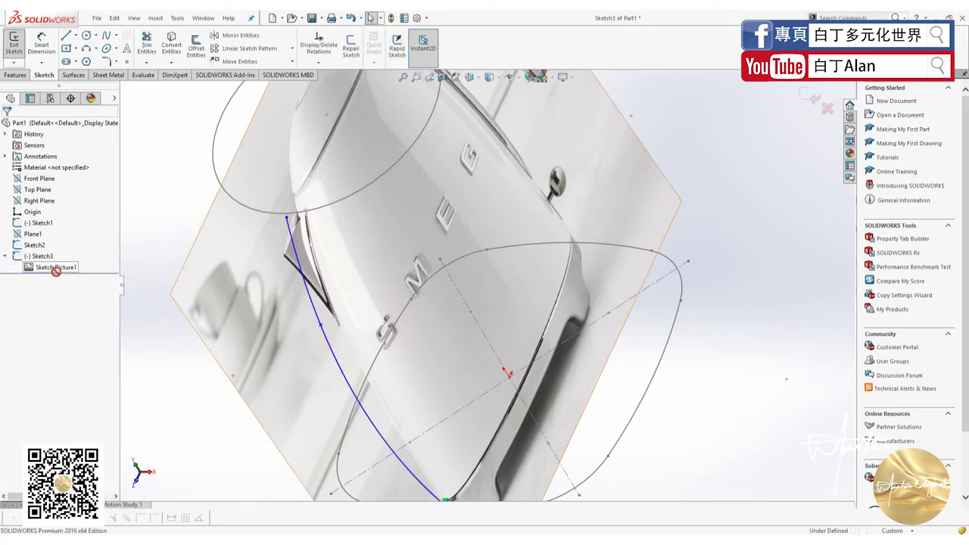
pyautogui.scroll(-3, 338, 176)
pyautogui.scroll(-3, 388, 244)
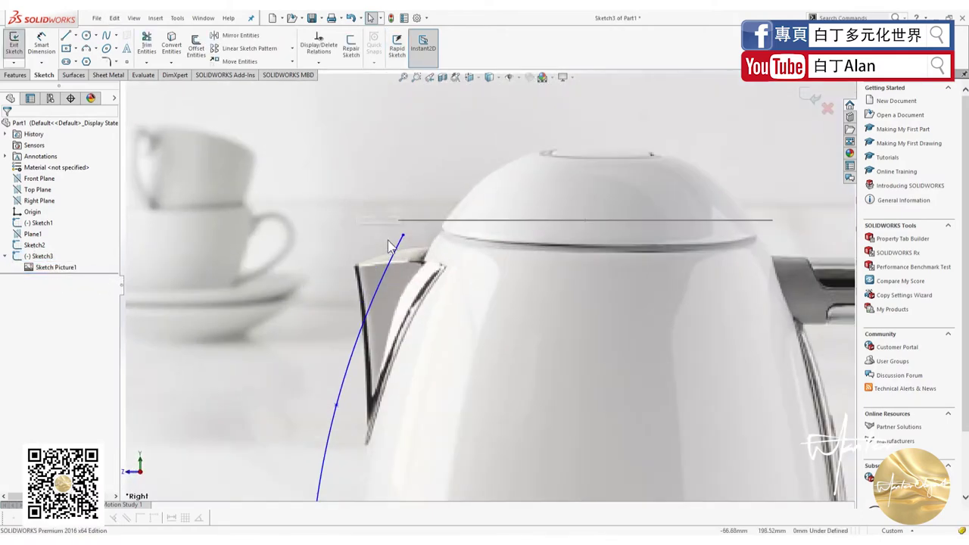
pyautogui.moveTo(403, 236); pyautogui.dragTo(397, 222)
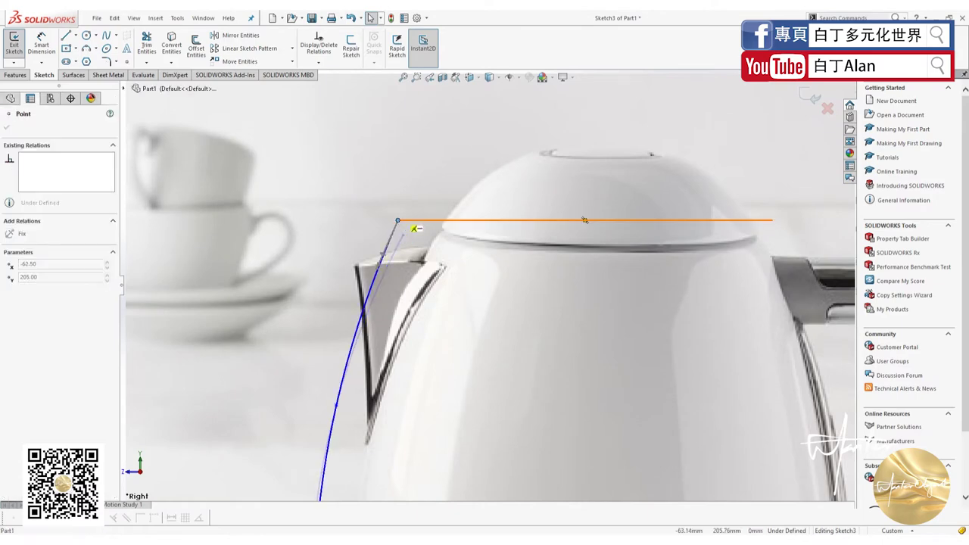
pyautogui.scroll(3, 390, 242)
pyautogui.scroll(2, 386, 261)
pyautogui.scroll(-3, 443, 424)
pyautogui.press('Escape')
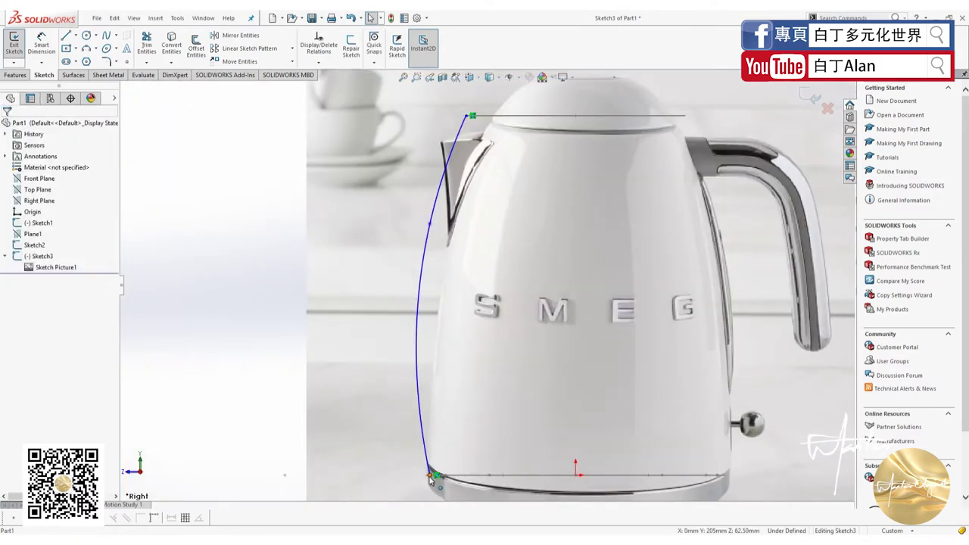
# Move the spline's bottom end onto the kettle's base corner
pyautogui.click(430, 475)
pyautogui.scroll(-3, 435, 481)
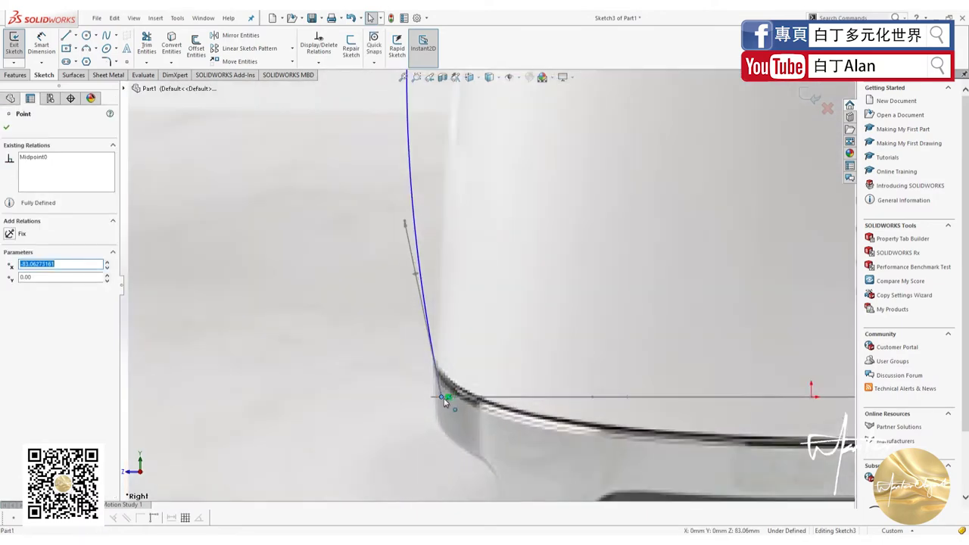
pyautogui.press('Escape')
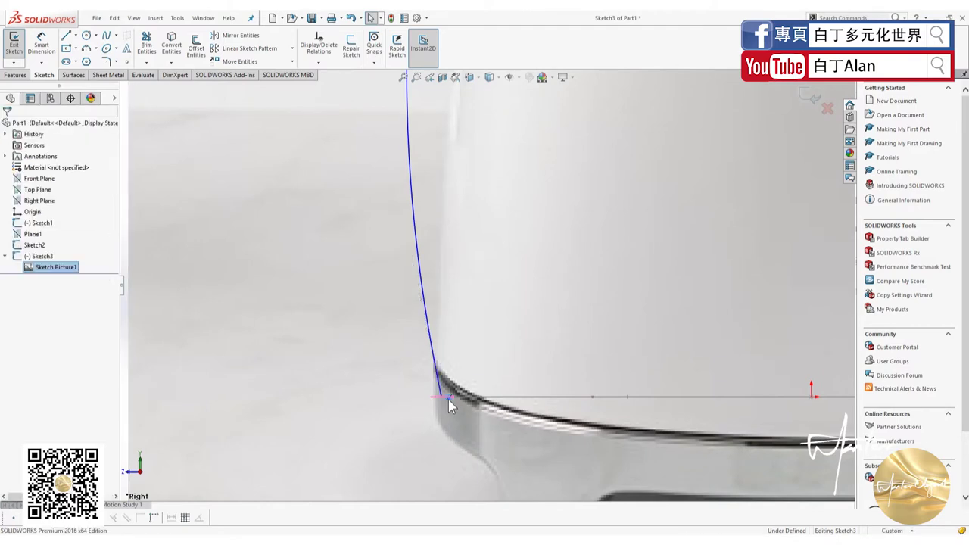
pyautogui.moveTo(439, 398)
pyautogui.mouseDown()
pyautogui.moveTo(384, 392)
pyautogui.moveTo(430, 396)
pyautogui.mouseUp()
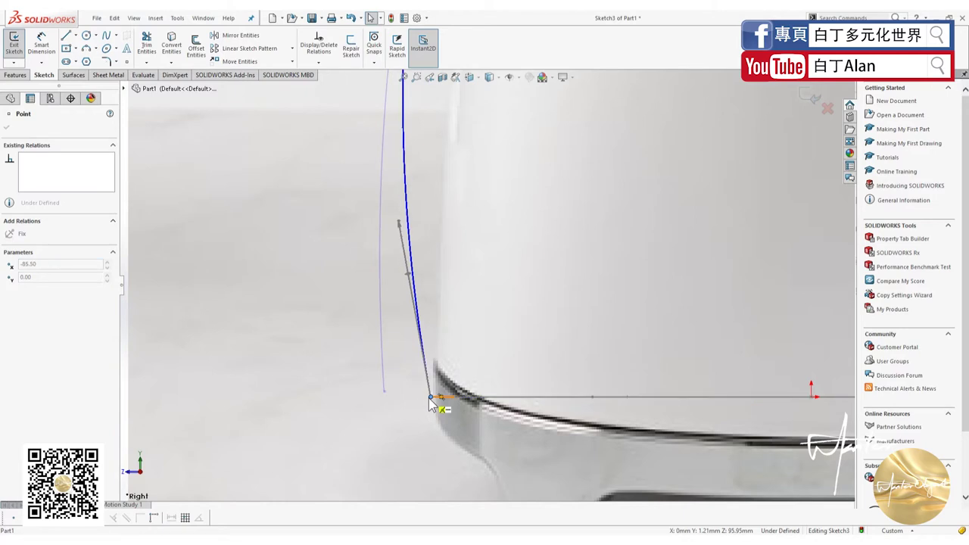
pyautogui.press('Escape')
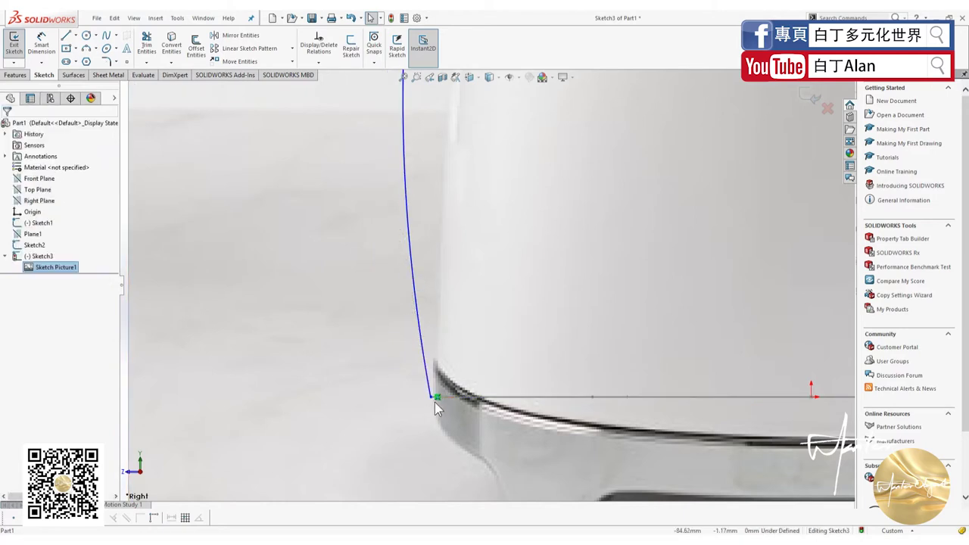
# Make the spline's bottom end tangency vertical
pyautogui.click(412, 299)
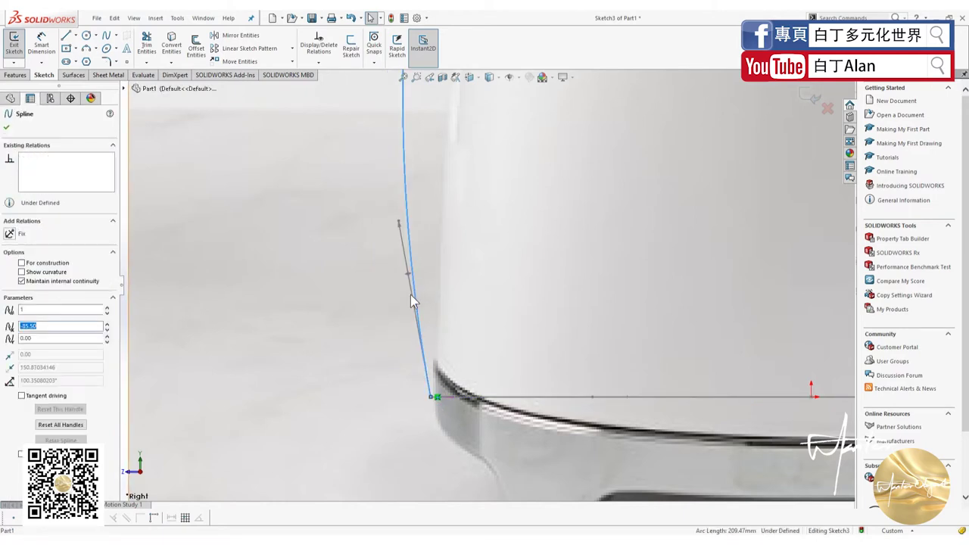
pyautogui.click(409, 274)
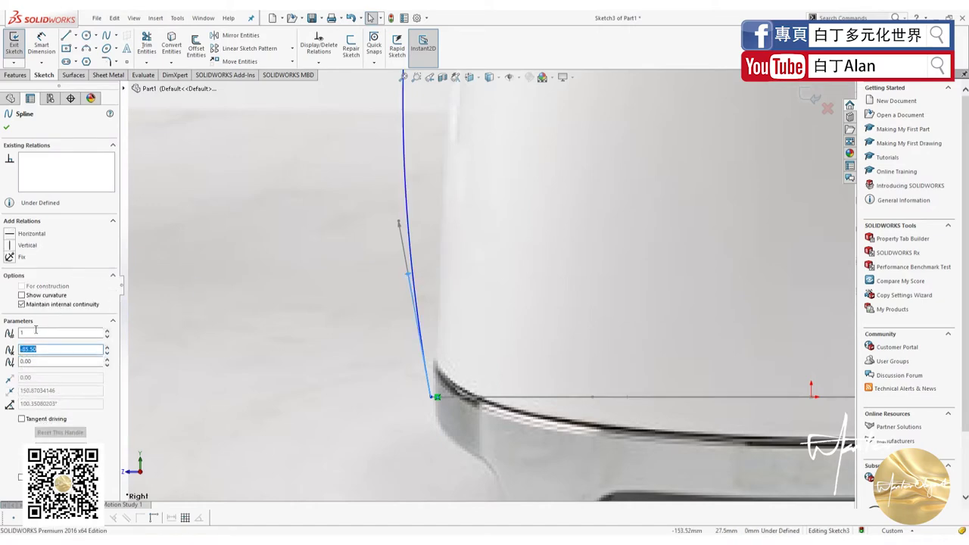
pyautogui.click(10, 245)
pyautogui.click(265, 322)
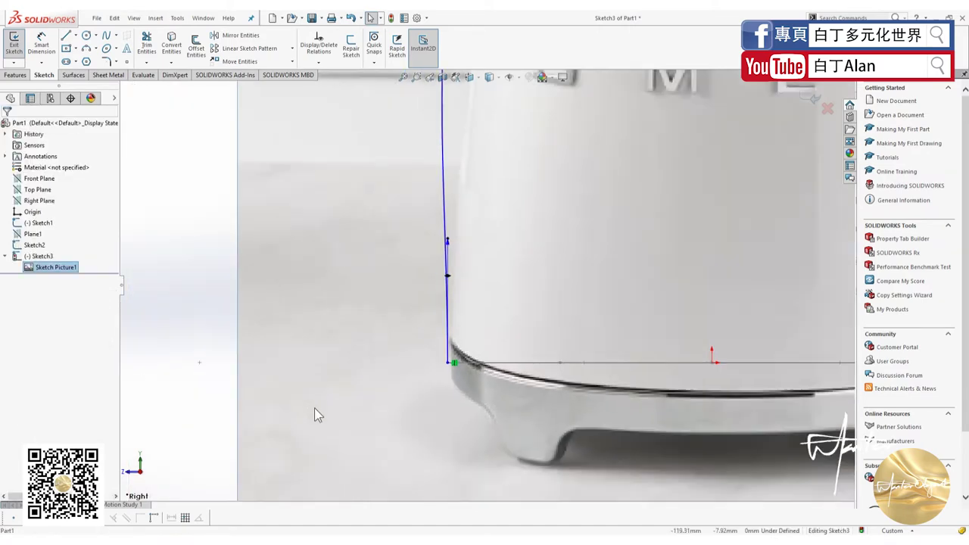
pyautogui.scroll(5, 314, 407)
pyautogui.scroll(-4, 513, 177)
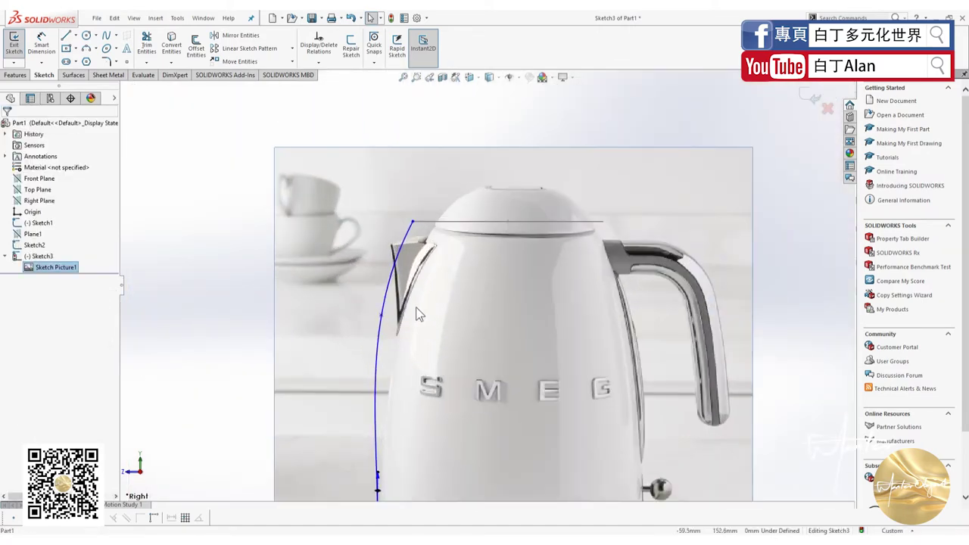
# Drag the spline's middle point onto the kettle outline and close Sketch3
pyautogui.moveTo(382, 317); pyautogui.dragTo(390, 301)
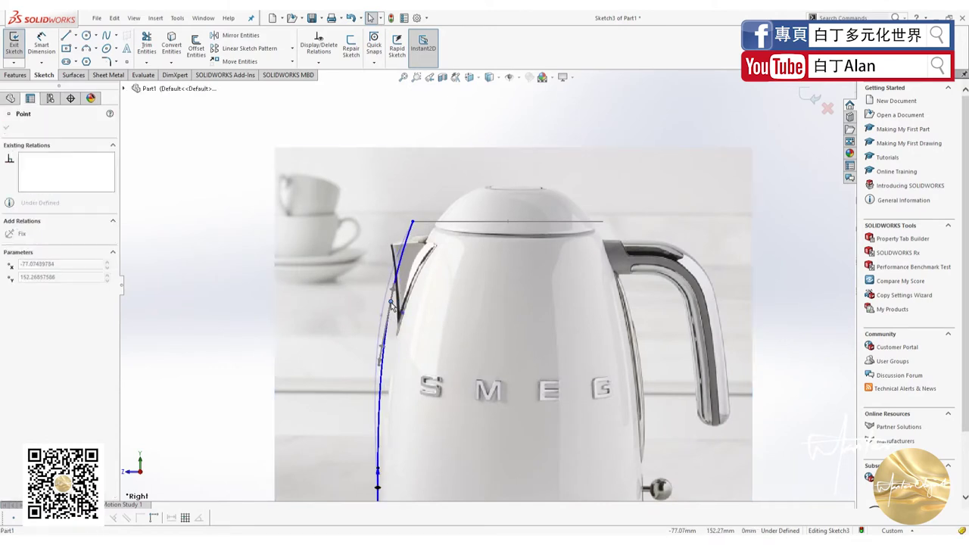
pyautogui.press('Escape')
pyautogui.scroll(1, 484, 286)
pyautogui.scroll(1, 484, 285)
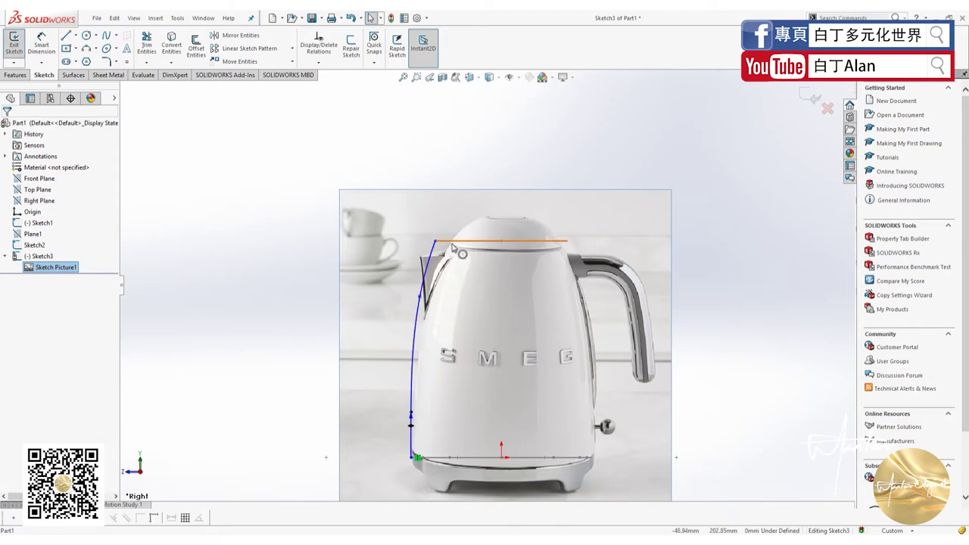
pyautogui.click(805, 104)
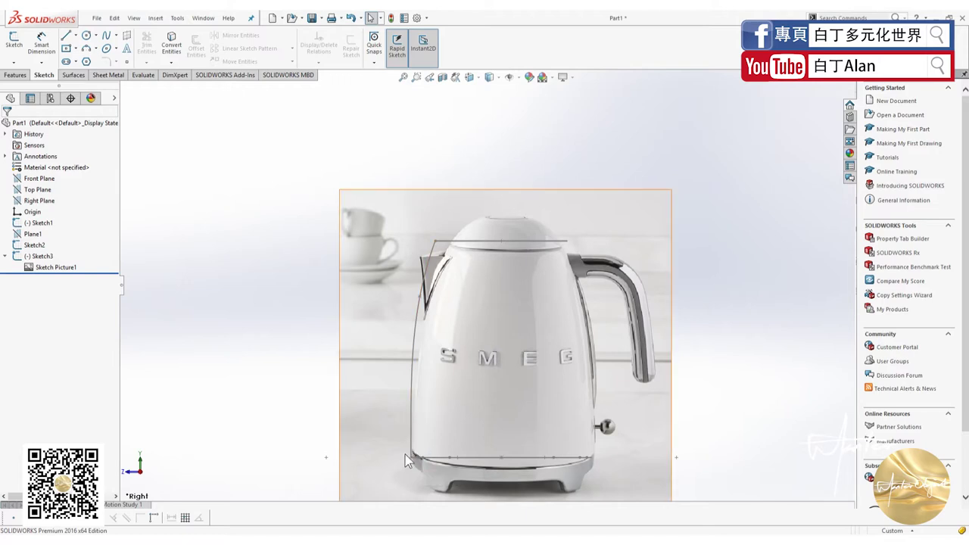
# Reopen Sketch2, set the circle diameter from ⌀125 to 120 mm, and close it
pyautogui.click(17, 259)
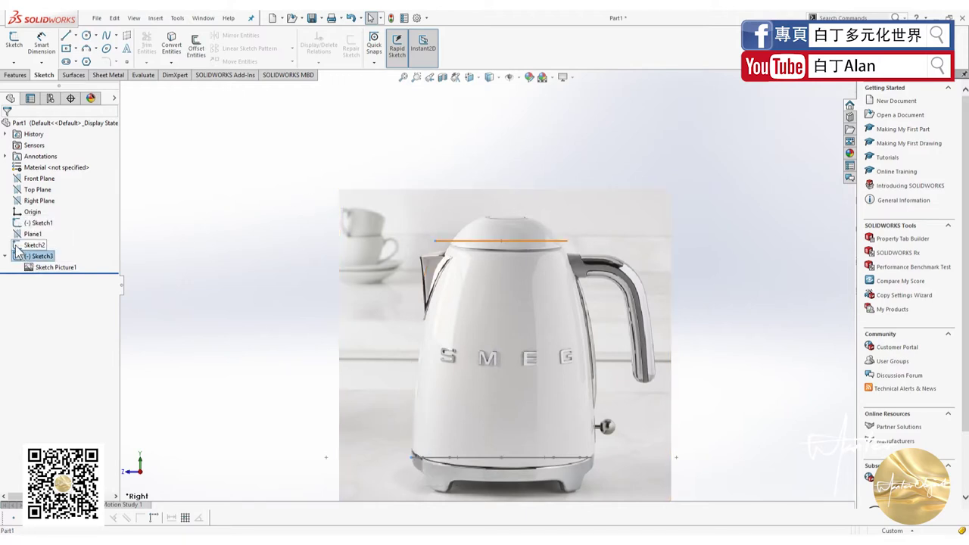
pyautogui.rightClick(24, 247)
pyautogui.click(30, 221)
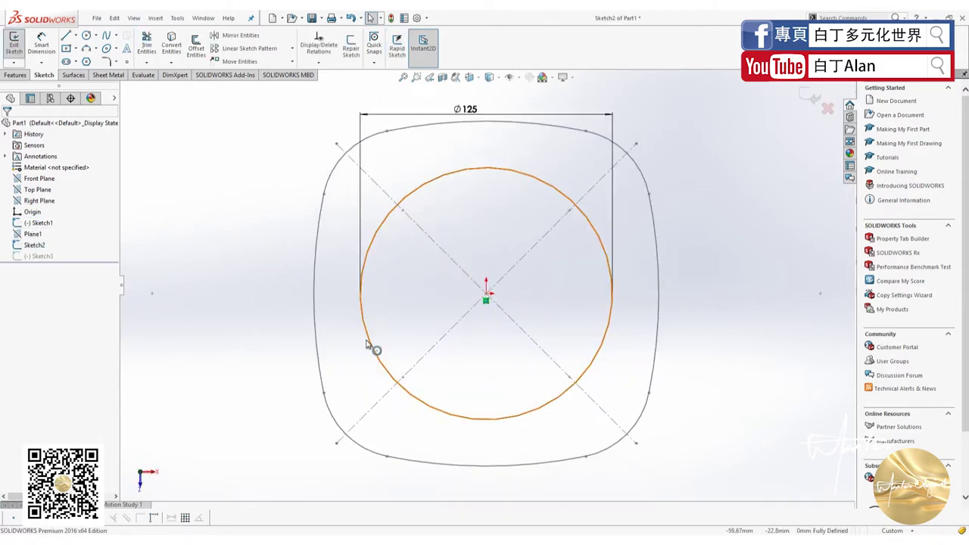
pyautogui.doubleClick(471, 108)
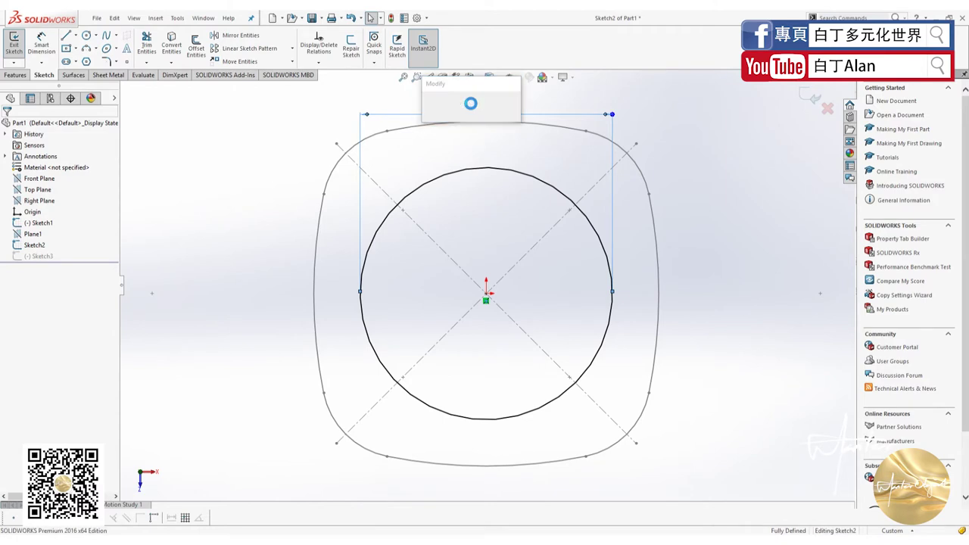
pyautogui.write('120')
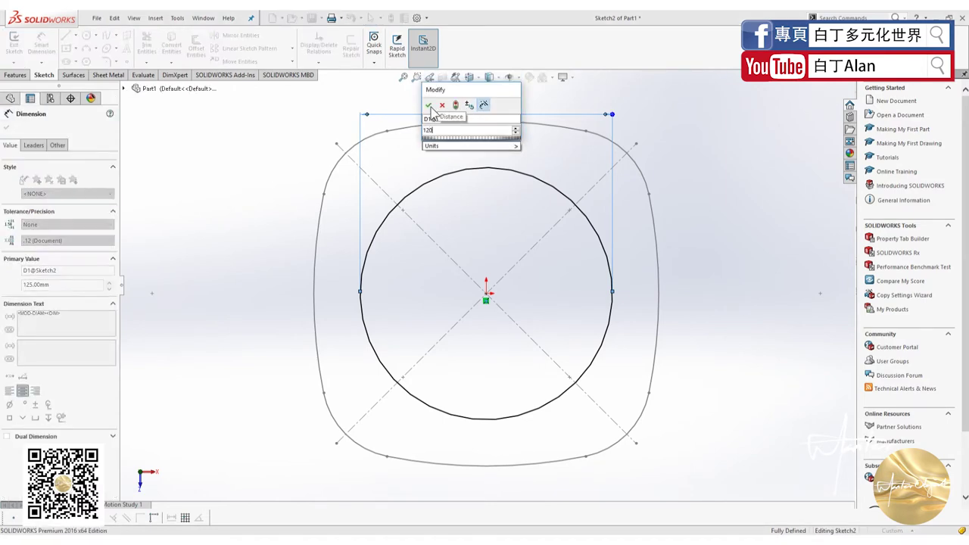
pyautogui.click(429, 106)
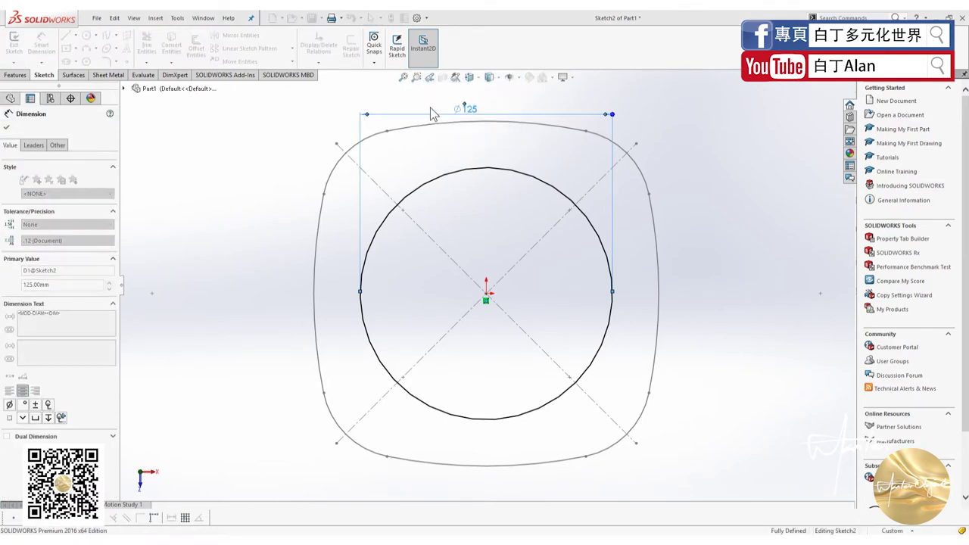
pyautogui.click(809, 101)
pyautogui.click(809, 100)
pyautogui.moveTo(588, 336)
pyautogui.mouseDown(button='middle')
pyautogui.moveTo(629, 203)
pyautogui.moveTo(416, 224)
pyautogui.mouseUp(button='middle')
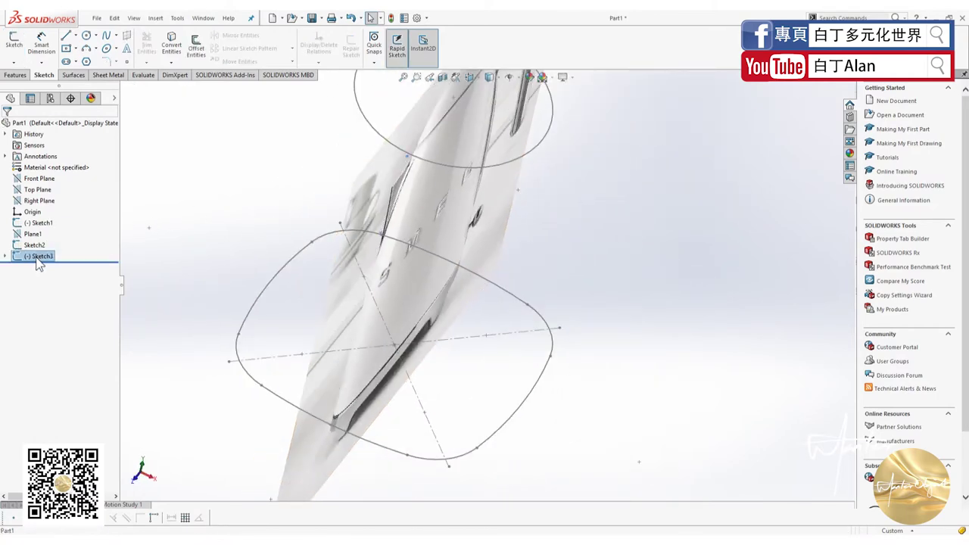
# Reopen Sketch3 in the face-on view and make the spline's top end coincident with the line's end
pyautogui.rightClick(39, 261)
pyautogui.click(44, 227)
pyautogui.hotkey('ctrl', '8')
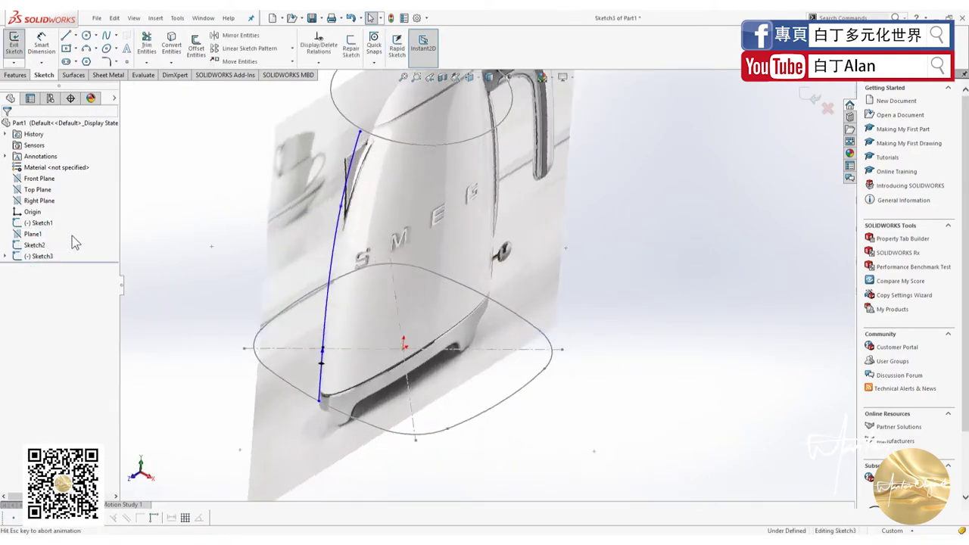
pyautogui.scroll(-4, 325, 182)
pyautogui.scroll(-4, 379, 227)
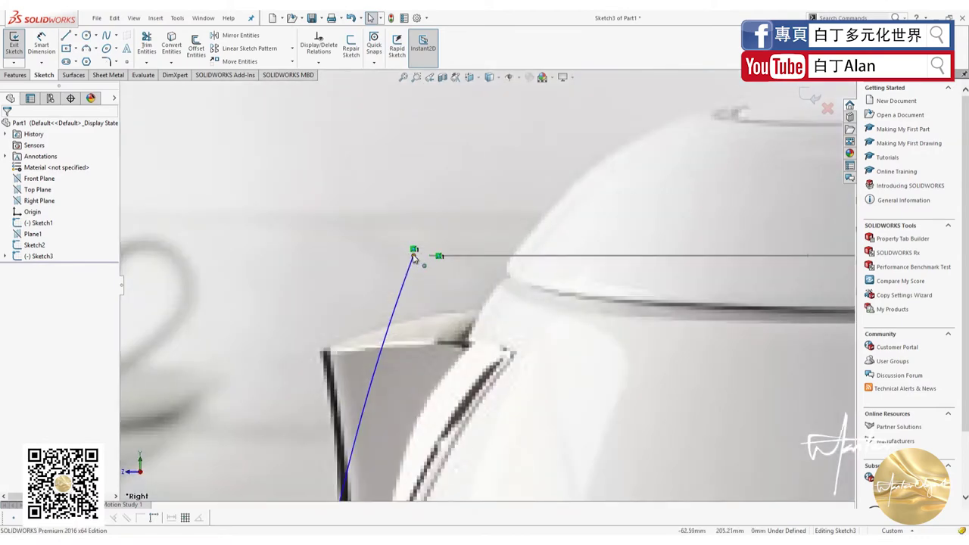
pyautogui.moveTo(412, 251); pyautogui.dragTo(430, 256)
pyautogui.click(391, 251)
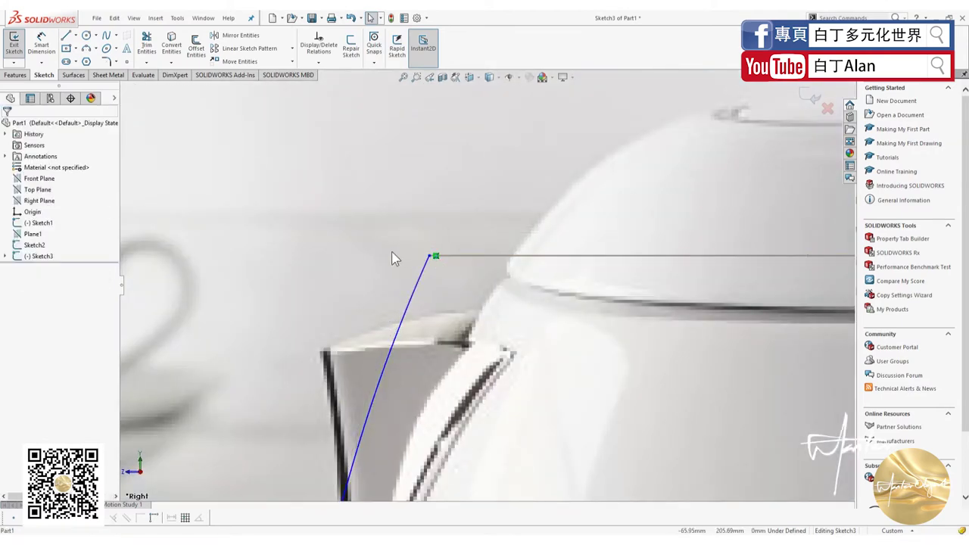
pyautogui.scroll(2, 401, 256)
pyautogui.click(809, 99)
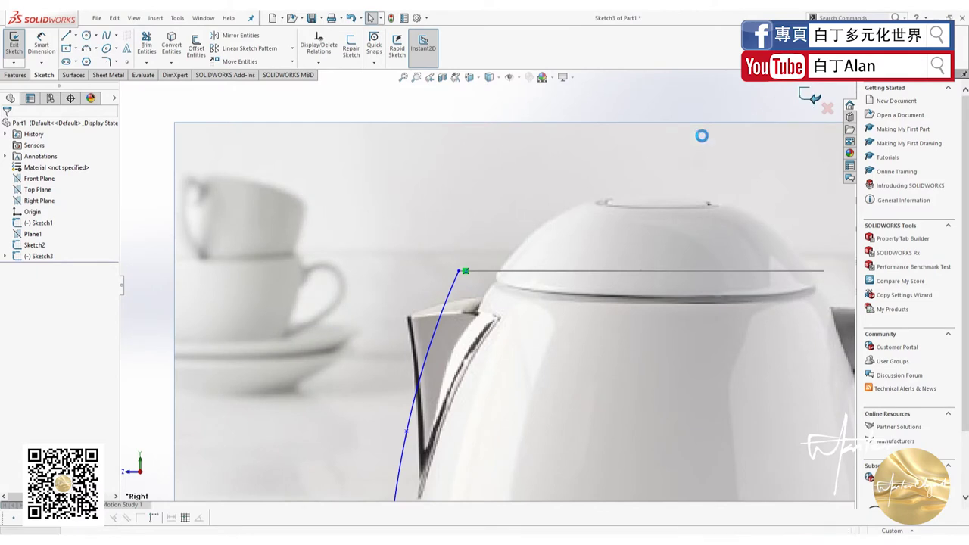
pyautogui.scroll(2, 436, 274)
pyautogui.scroll(2, 434, 298)
pyautogui.moveTo(474, 333); pyautogui.dragTo(478, 382, button='middle')
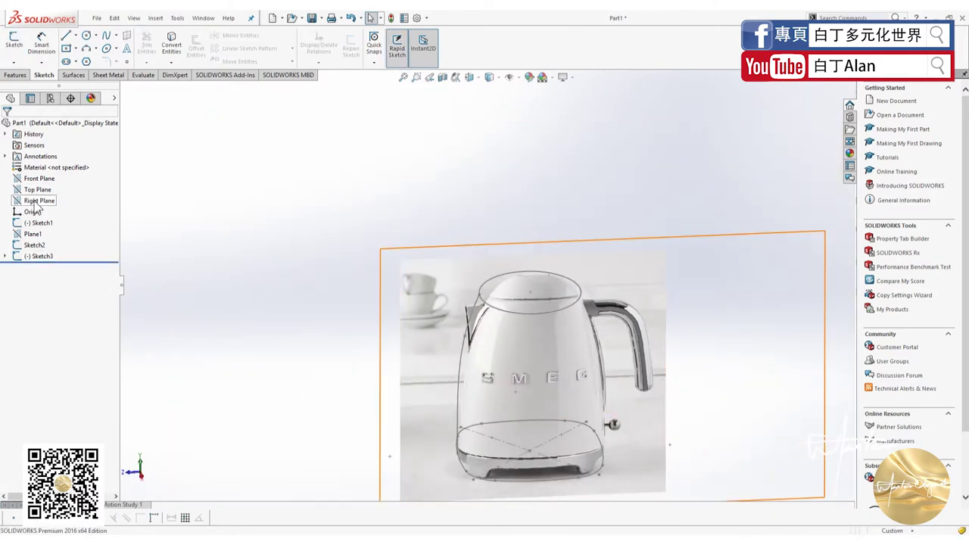
pyautogui.click(16, 75)
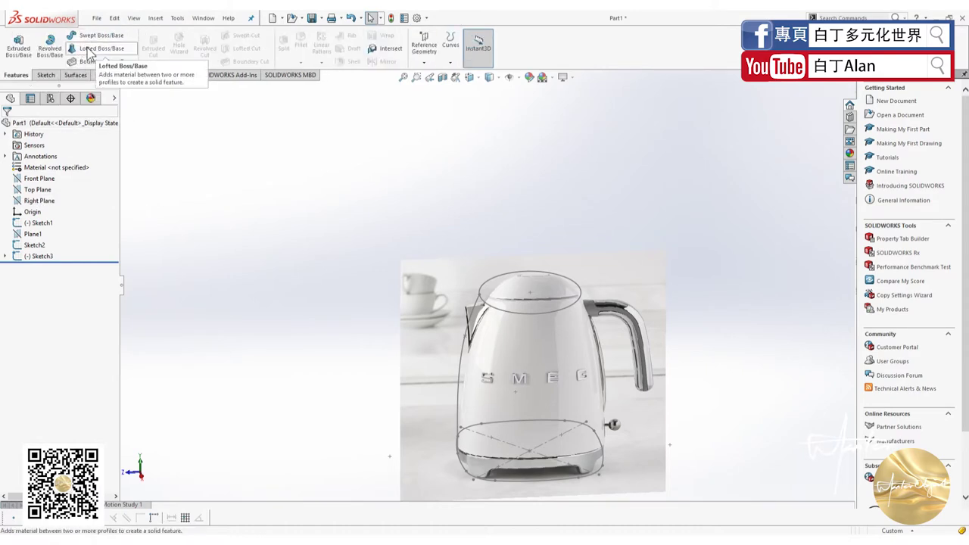
pyautogui.click(85, 48)
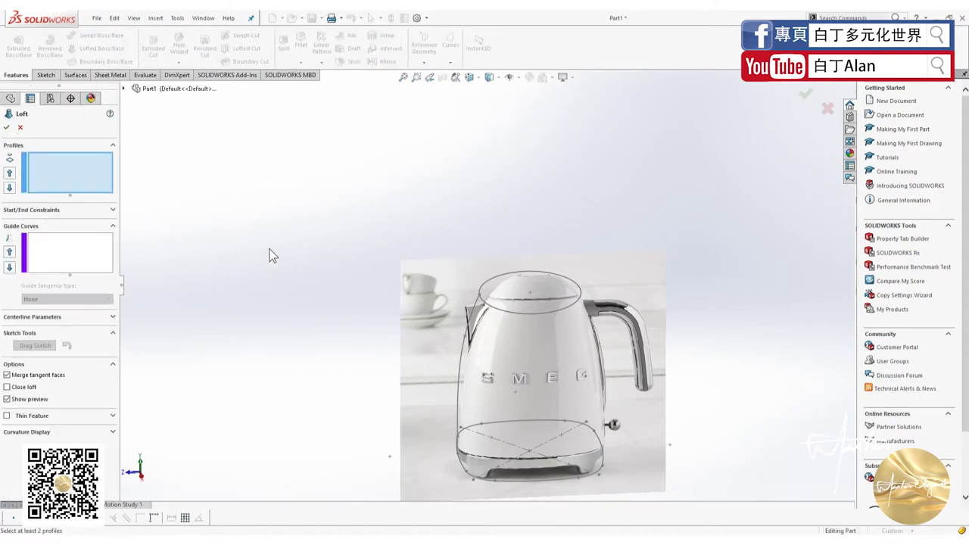
pyautogui.click(485, 305)
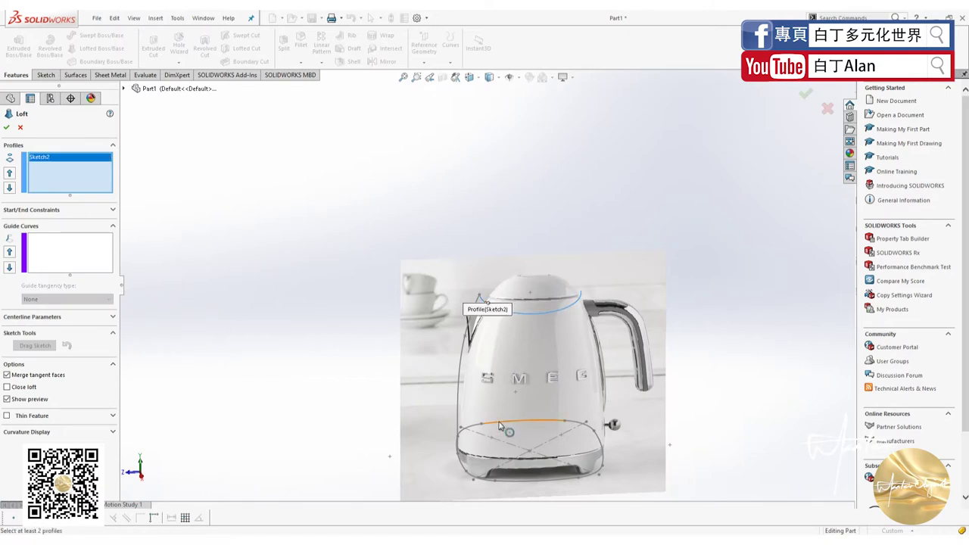
pyautogui.click(499, 420)
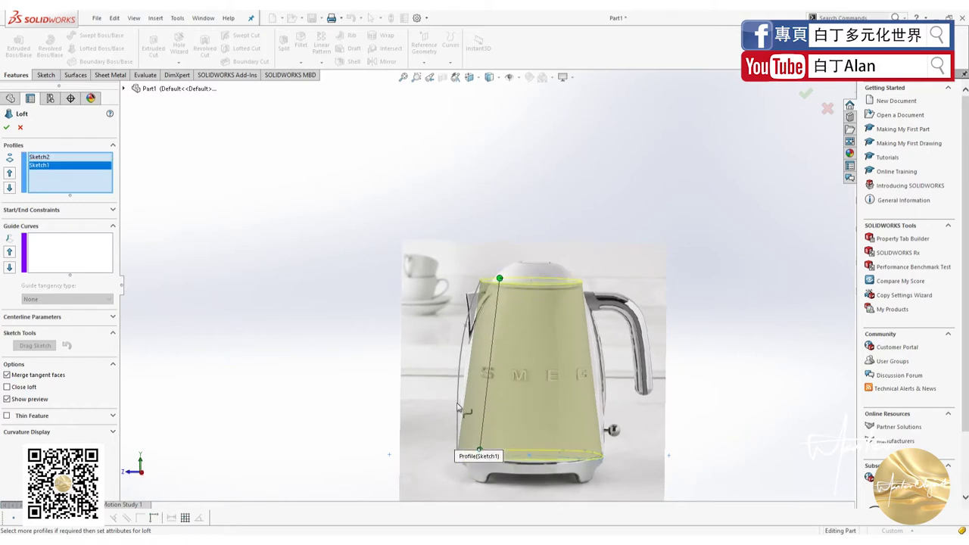
pyautogui.click(42, 251)
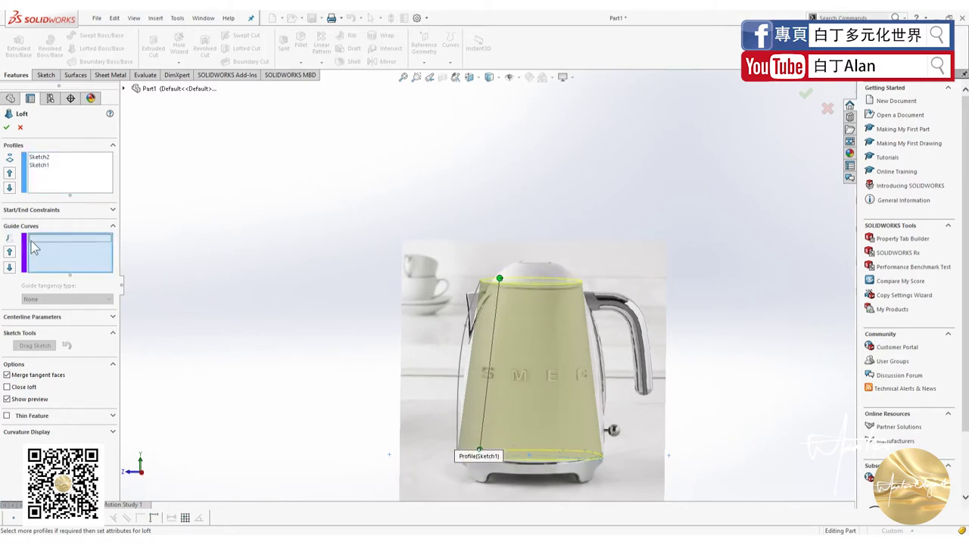
pyautogui.click(465, 340)
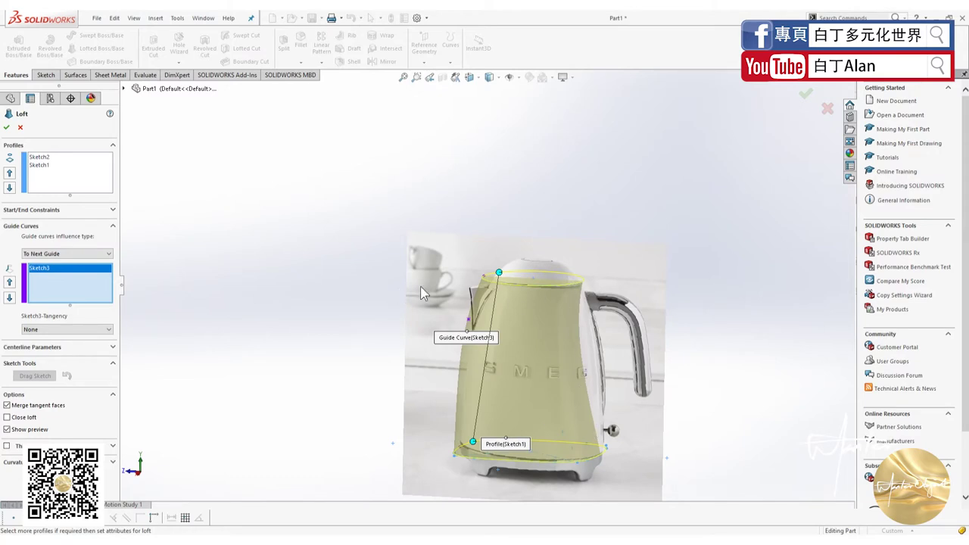
pyautogui.click(826, 111)
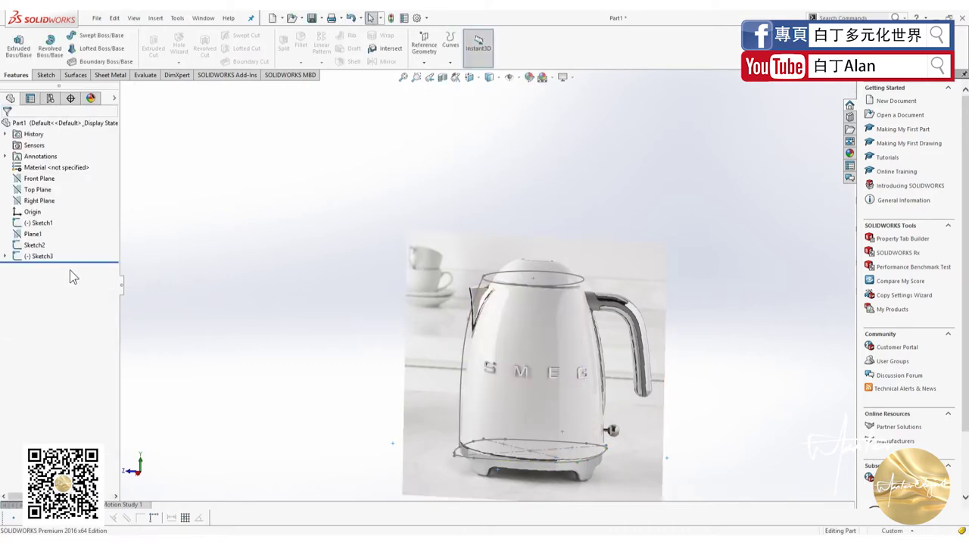
# Select the Right Plane, view it normal, and begin Sketch4 on it
pyautogui.click(32, 234)
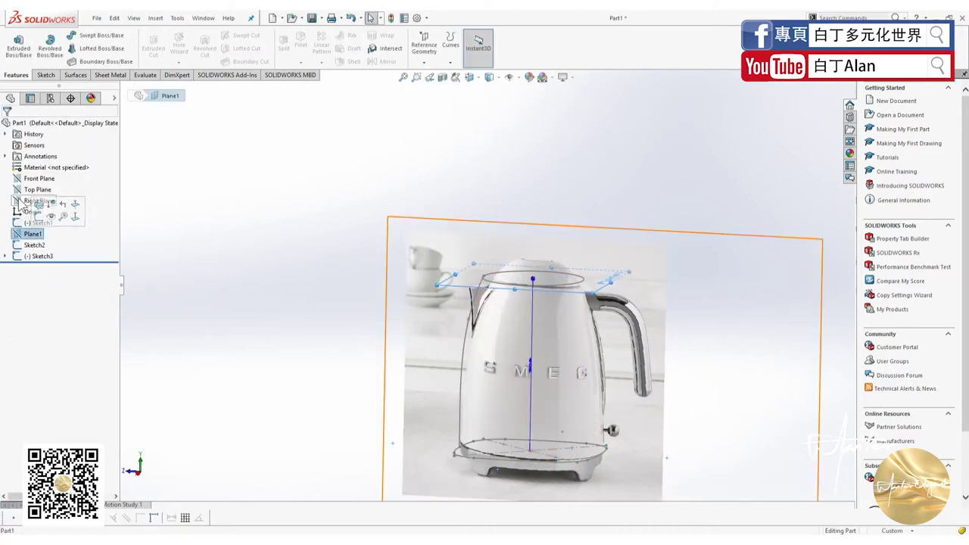
pyautogui.click(22, 201)
pyautogui.click(63, 184)
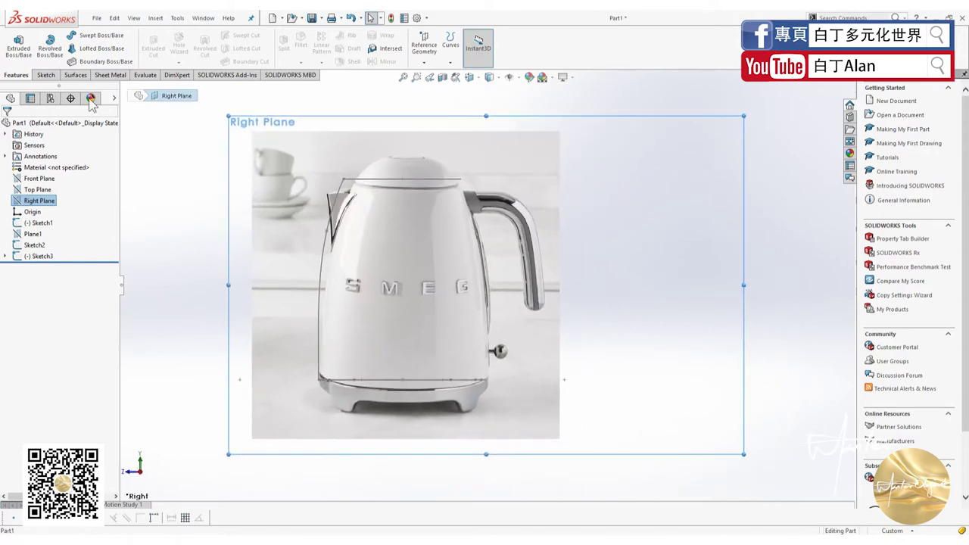
pyautogui.click(44, 75)
pyautogui.click(14, 43)
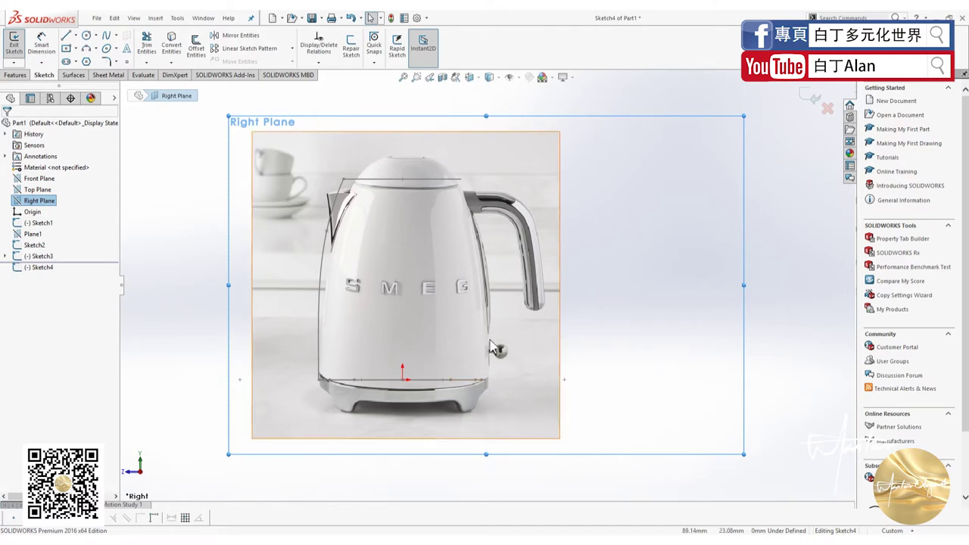
pyautogui.click(197, 44)
# Draw a vertical construction centerline through the kettle's middle
pyautogui.click(336, 195)
pyautogui.write('0')
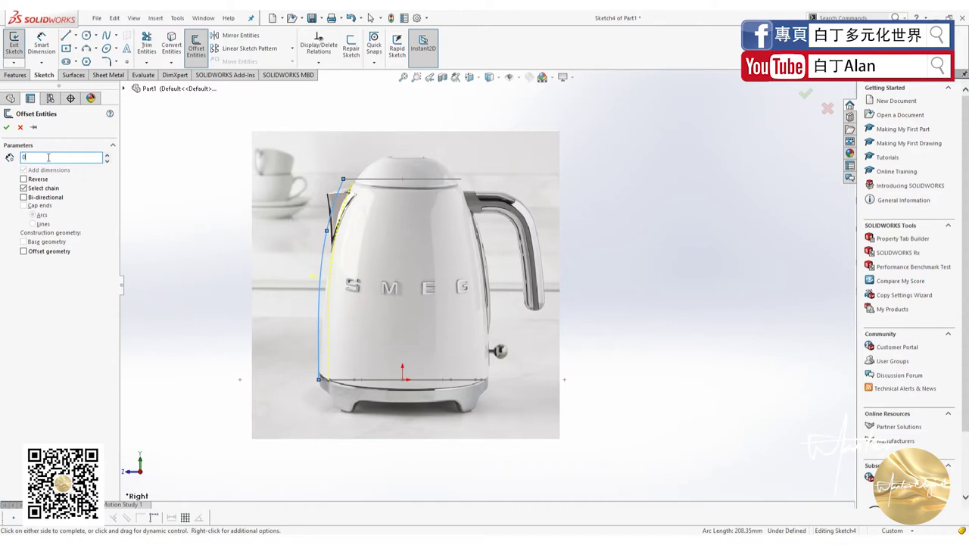
pyautogui.click(75, 35)
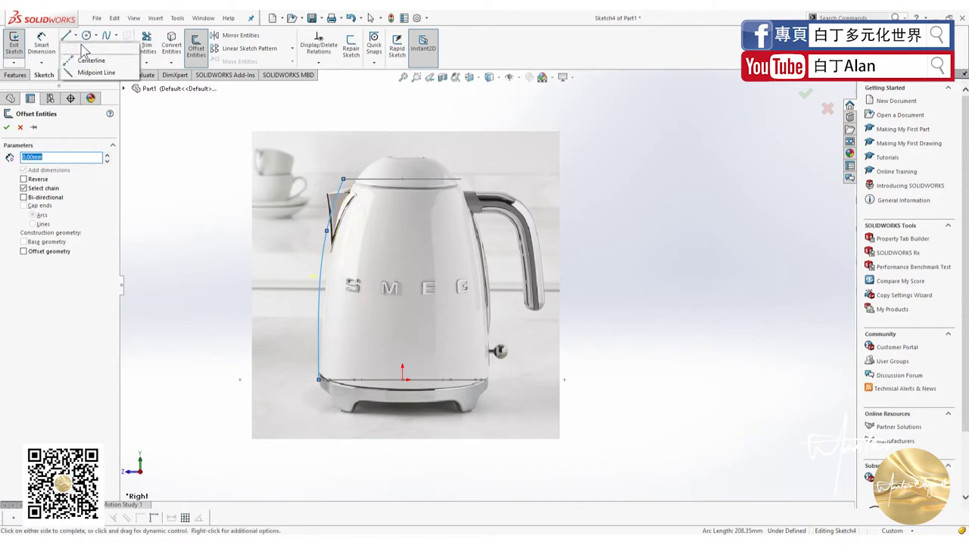
pyautogui.click(91, 58)
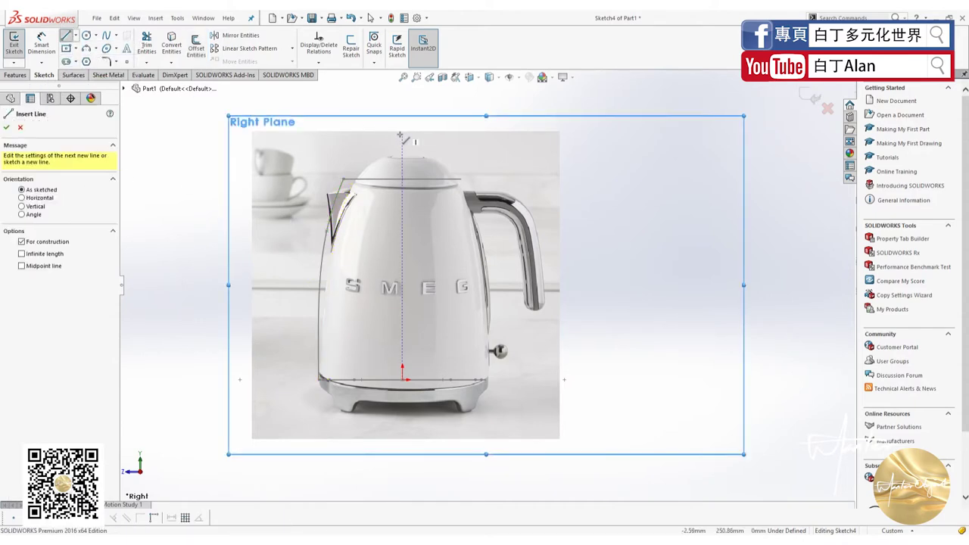
pyautogui.moveTo(402, 135); pyautogui.dragTo(402, 416)
pyautogui.press('Escape')
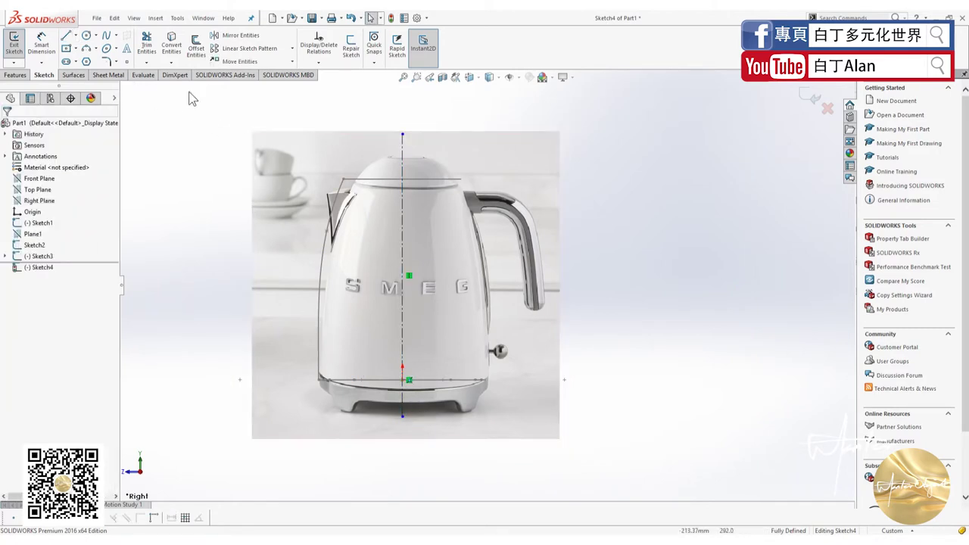
# Attempt mirroring the left outline curve about the centerline, then cancel it
pyautogui.click(221, 35)
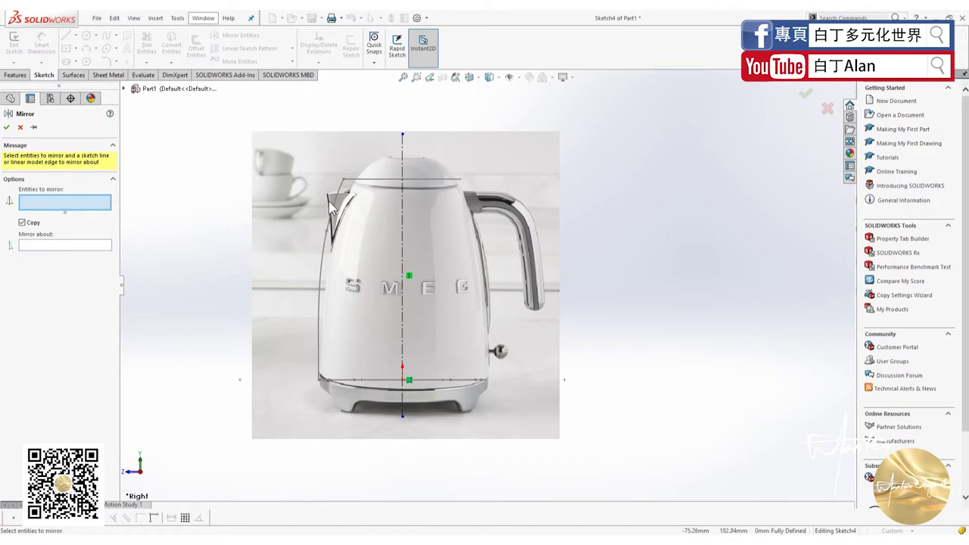
pyautogui.click(6, 129)
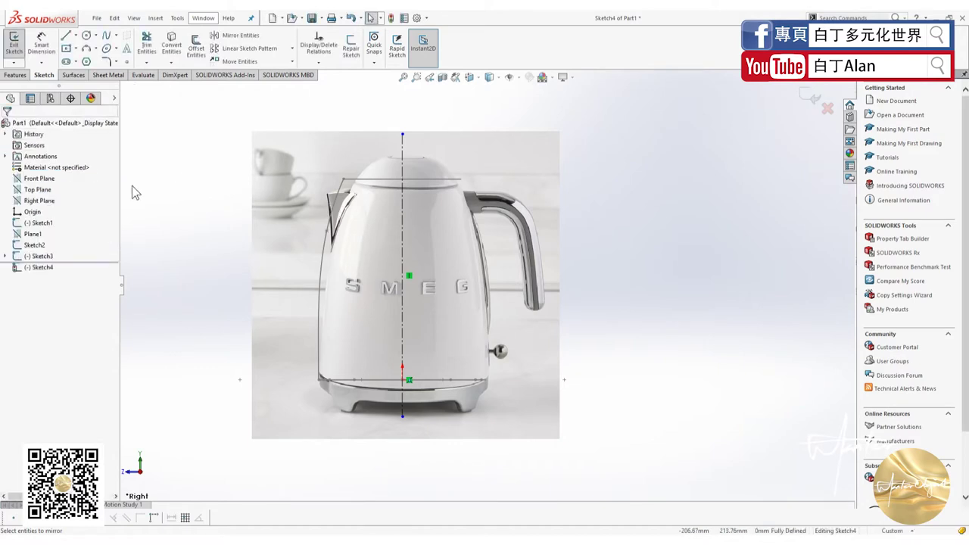
pyautogui.click(337, 197)
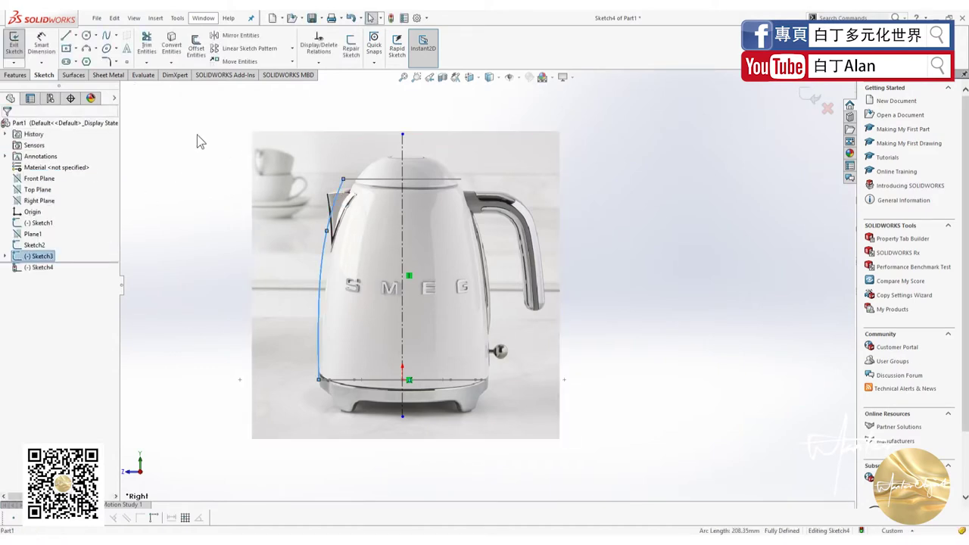
pyautogui.click(238, 163)
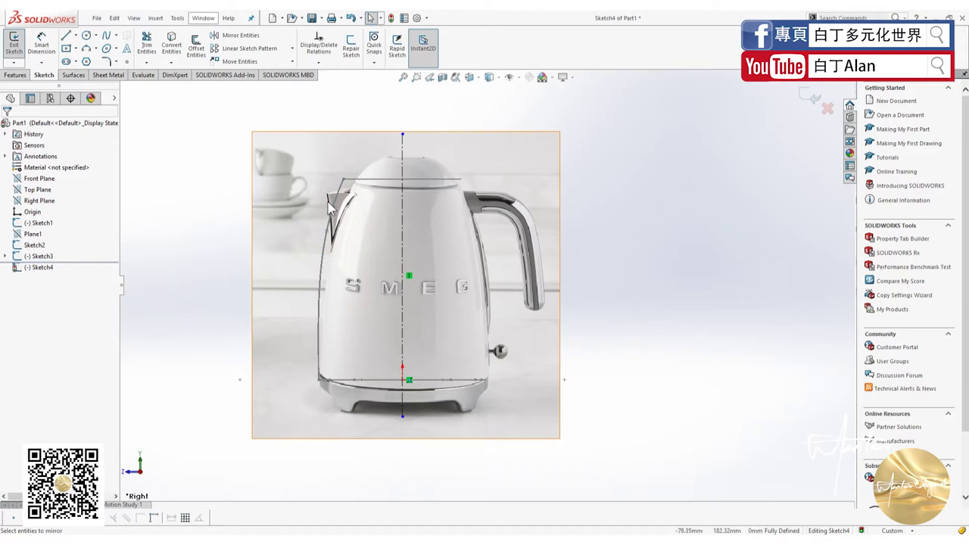
pyautogui.click(331, 227)
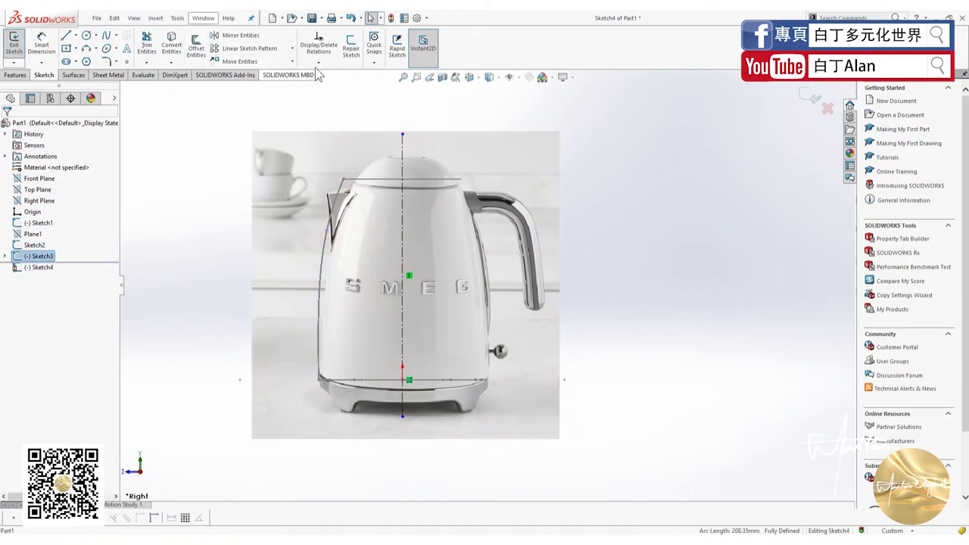
pyautogui.click(229, 36)
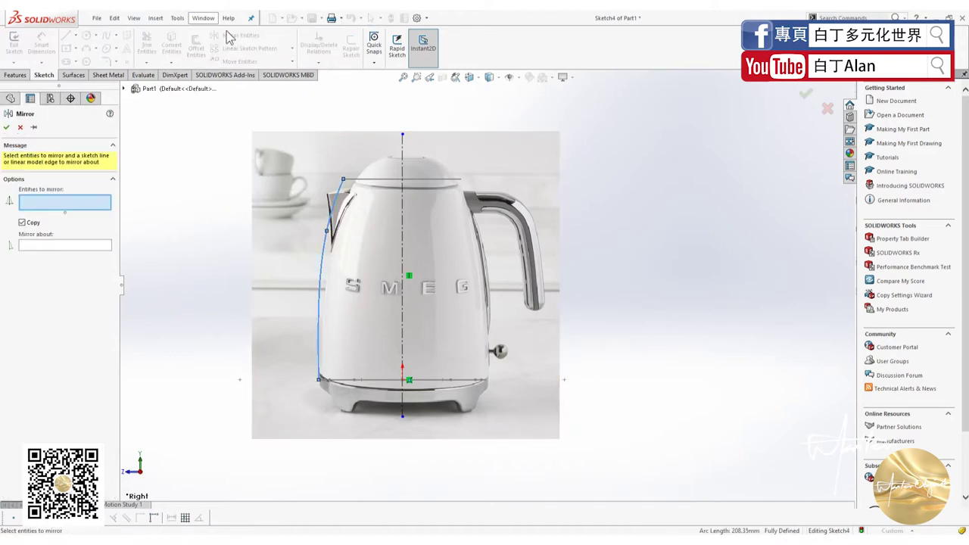
pyautogui.click(37, 246)
pyautogui.click(402, 243)
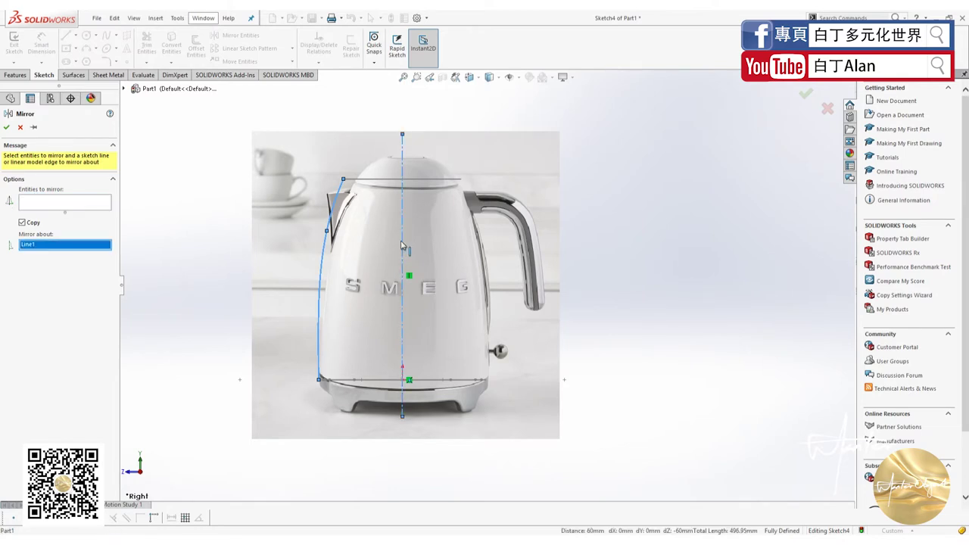
pyautogui.click(9, 127)
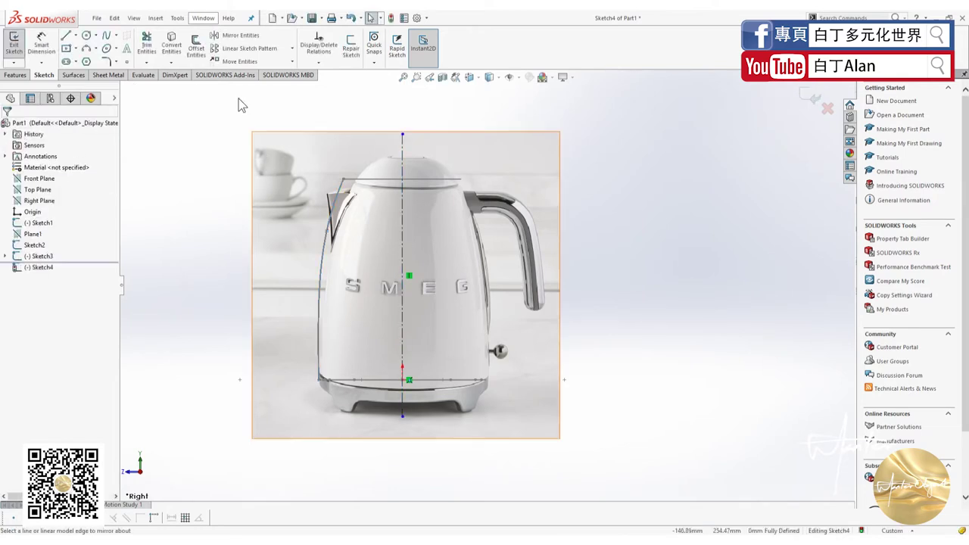
# Offset the left outline curve at 0 mm into Sketch4 and mirror it to the right side
pyautogui.click(196, 47)
pyautogui.click(326, 235)
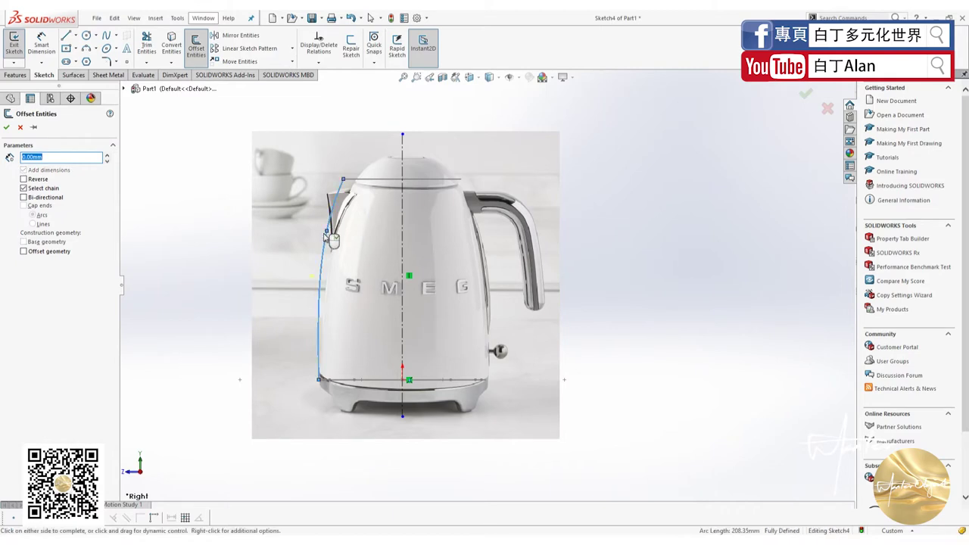
pyautogui.click(6, 127)
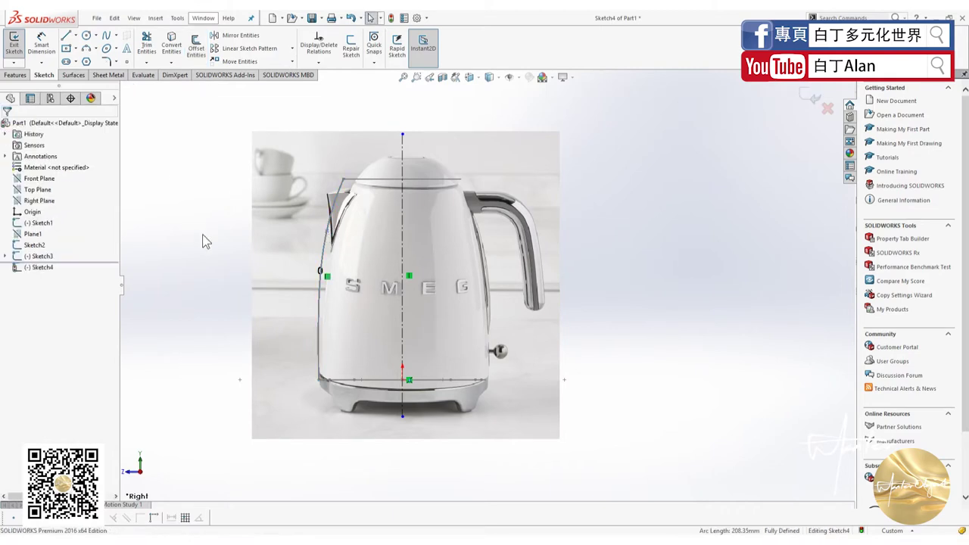
pyautogui.click(324, 253)
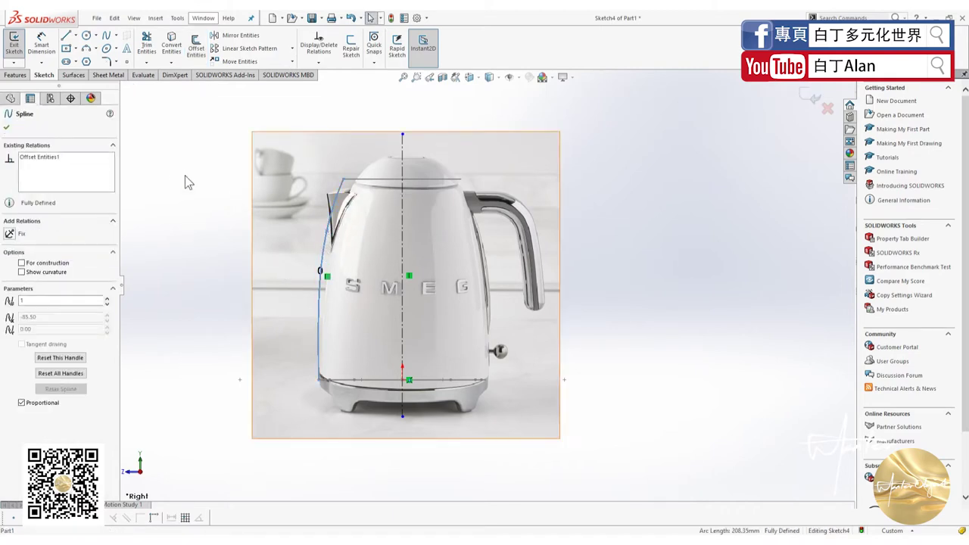
pyautogui.click(240, 36)
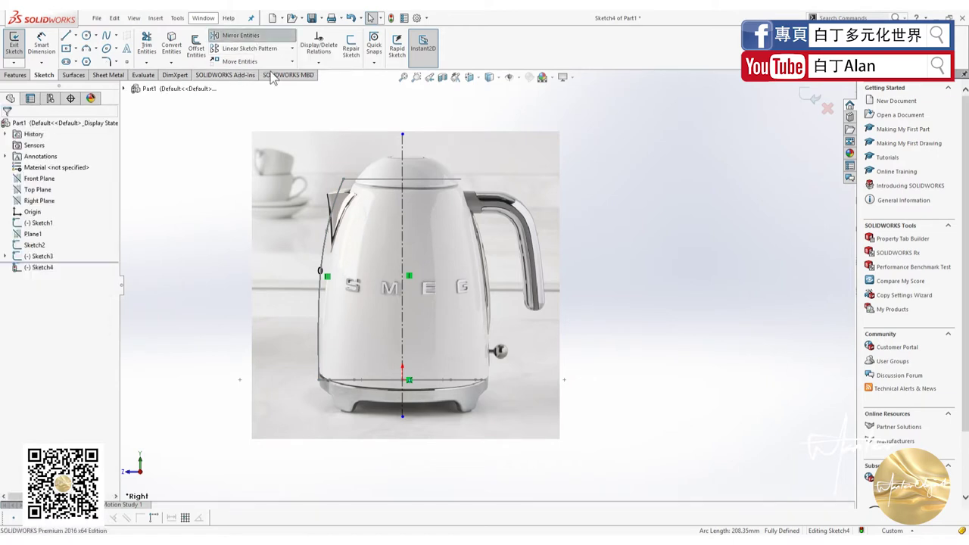
pyautogui.click(55, 247)
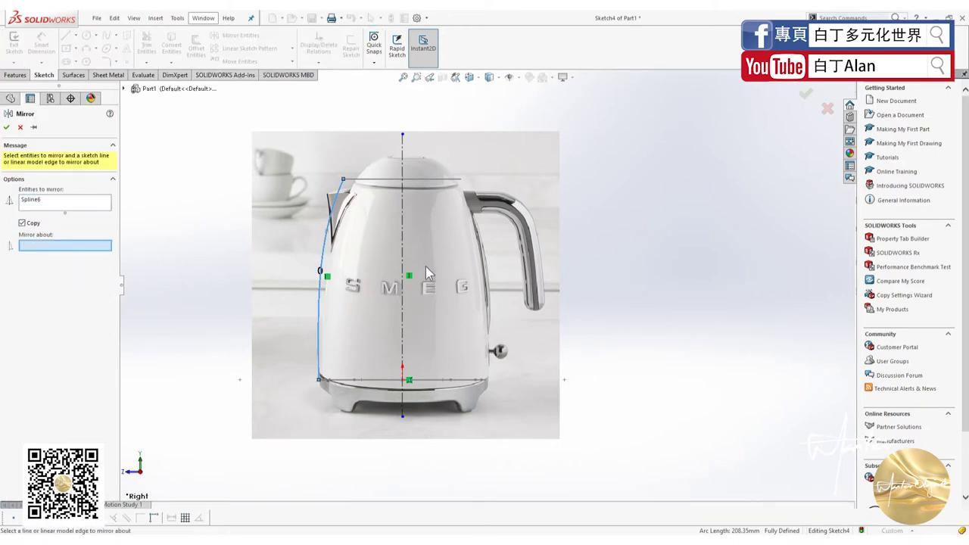
pyautogui.click(403, 248)
pyautogui.click(7, 127)
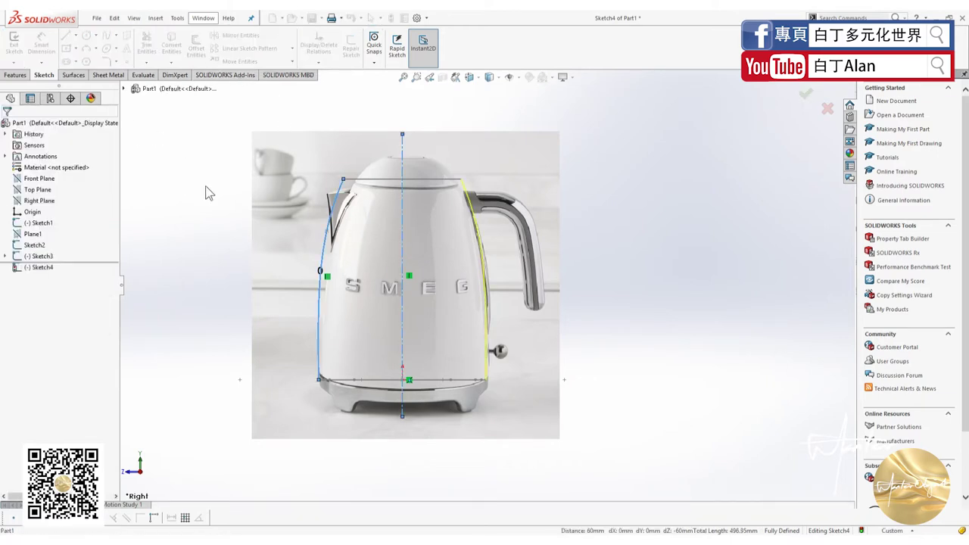
# Try deleting a curve that belongs to the other sketch
pyautogui.click(326, 256)
pyautogui.press('Escape')
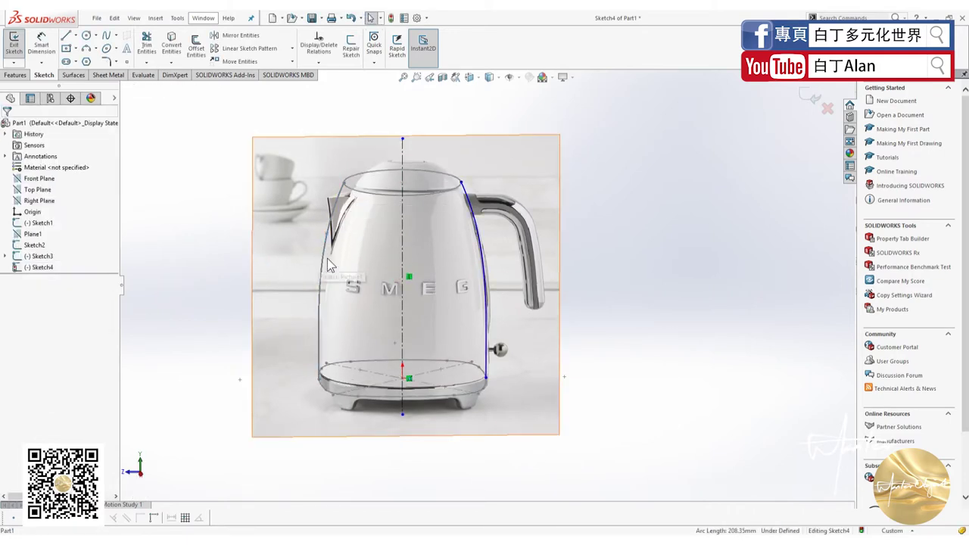
pyautogui.press('Delete')
# Close Sketch4 and start a Lofted Boss/Base with the top and bottom ellipses as profiles
pyautogui.click(815, 102)
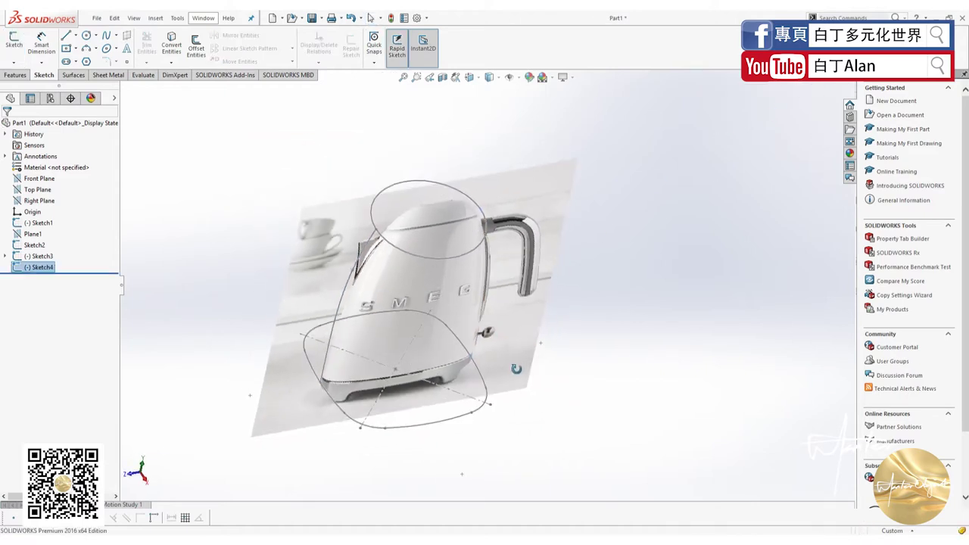
pyautogui.moveTo(507, 326); pyautogui.dragTo(534, 366, button='middle')
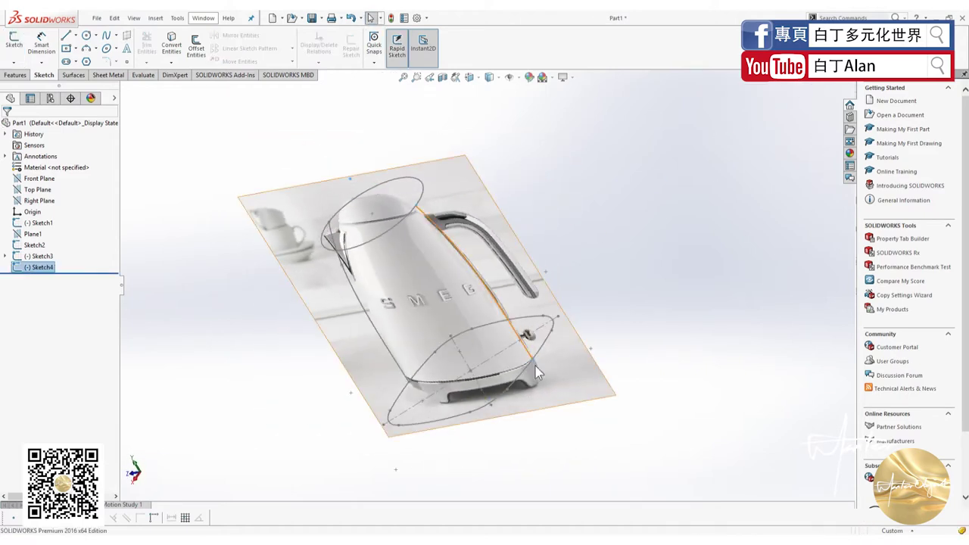
pyautogui.click(654, 325)
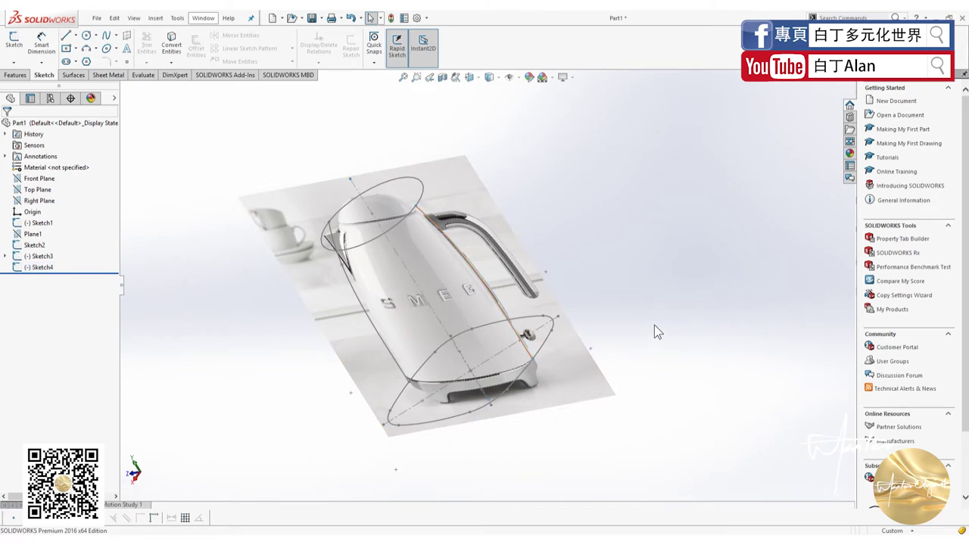
pyautogui.click(25, 76)
pyautogui.click(101, 48)
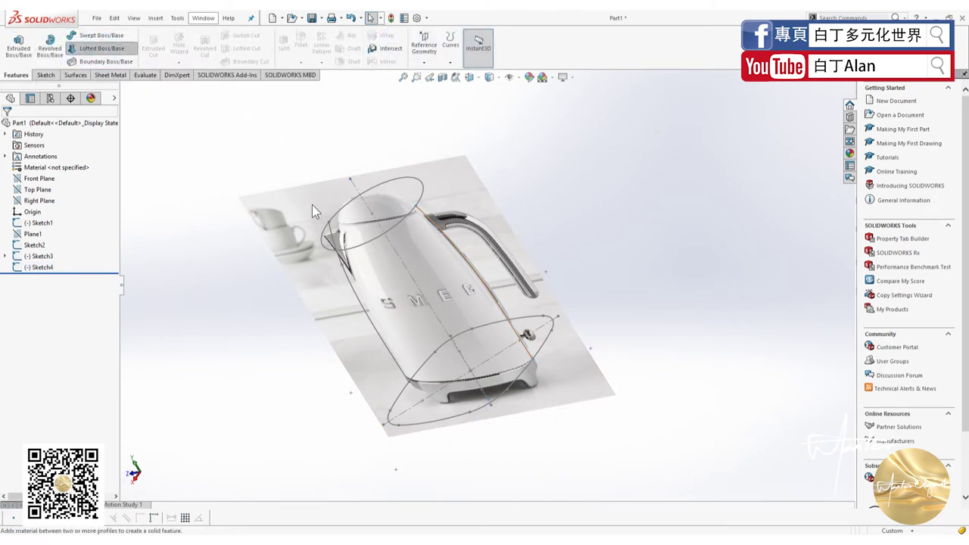
pyautogui.click(353, 249)
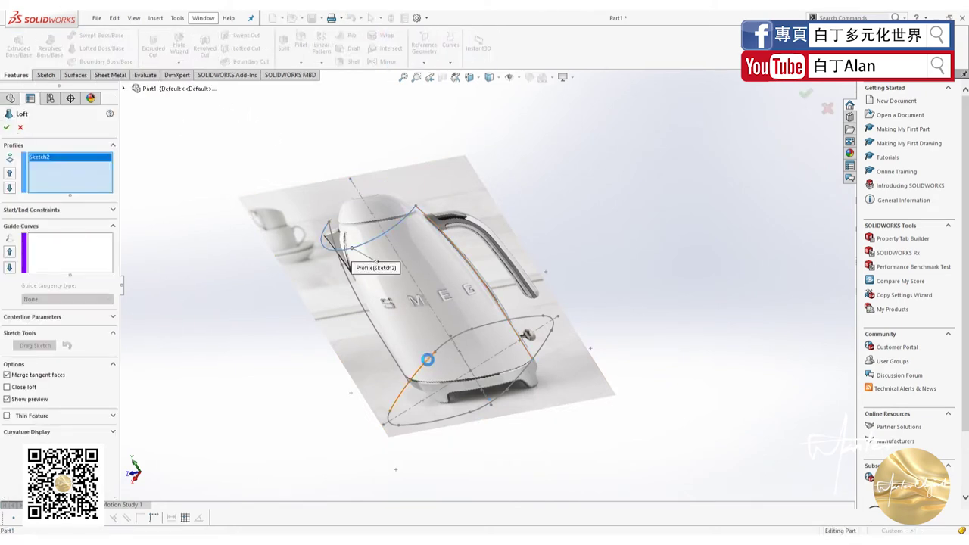
pyautogui.click(427, 360)
# Add the right and left side curves as loft guides, then cancel the loft
pyautogui.click(106, 261)
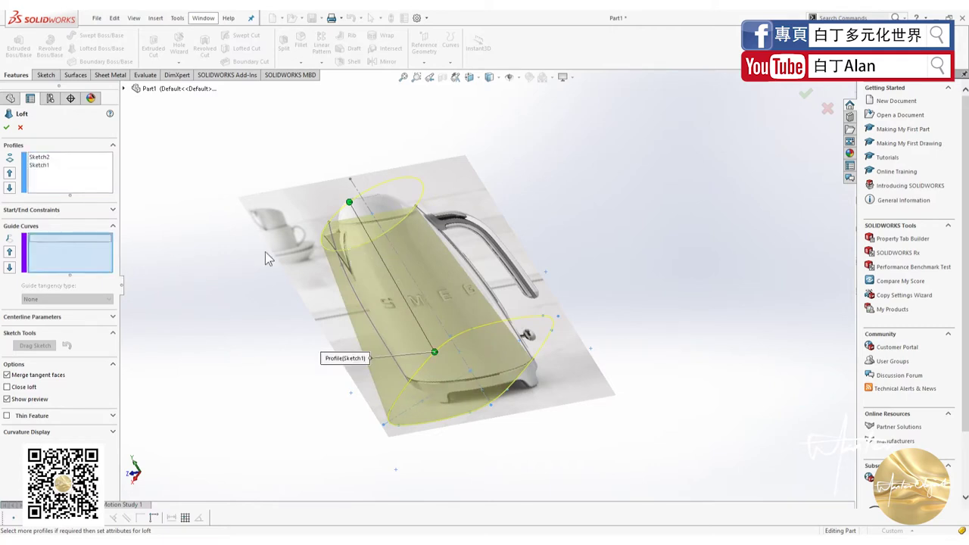
pyautogui.click(467, 264)
pyautogui.moveTo(467, 264)
pyautogui.mouseDown(button='middle')
pyautogui.moveTo(316, 271)
pyautogui.moveTo(477, 268)
pyautogui.moveTo(402, 283)
pyautogui.mouseUp(button='middle')
pyautogui.click(330, 266)
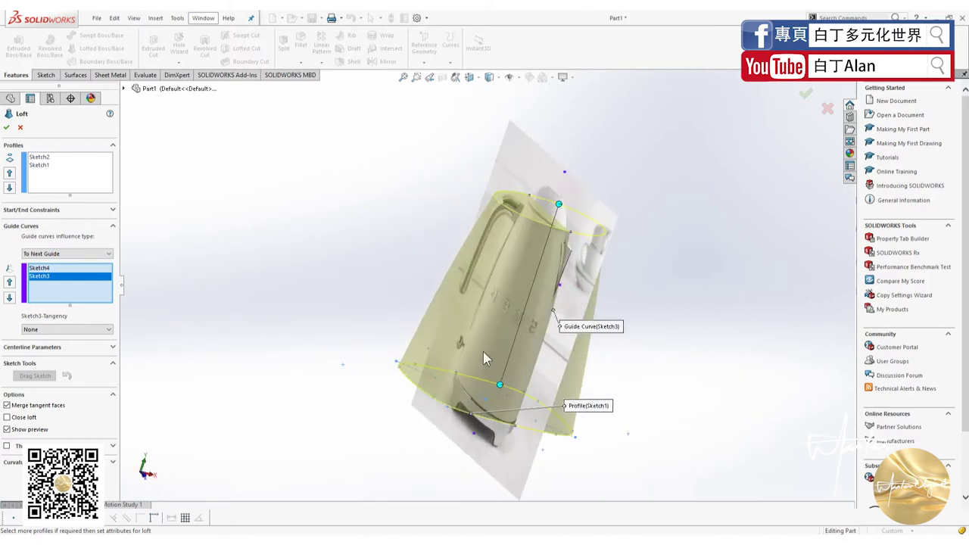
pyautogui.click(21, 126)
pyautogui.hotkey('ctrl', '7')
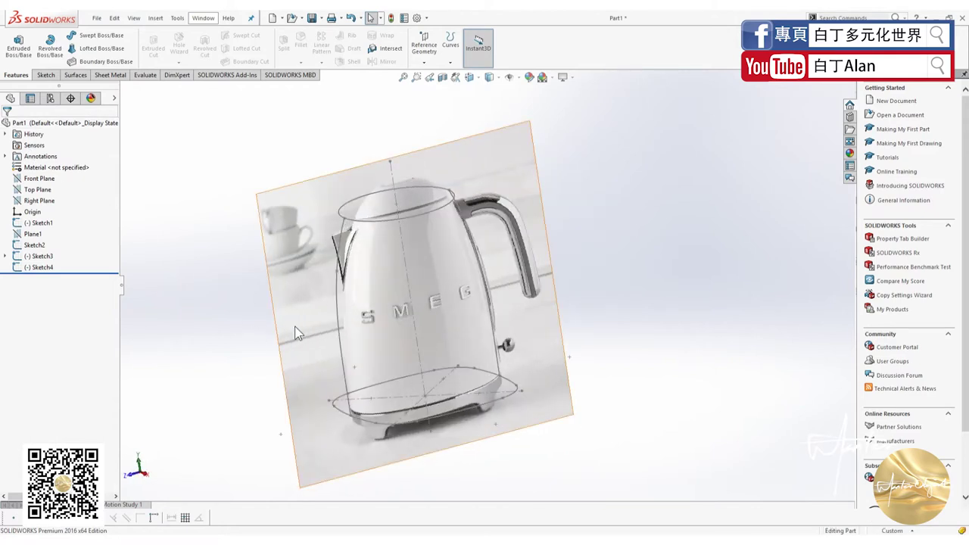
# Reopen Sketch3 and dimension the spout point 50 mm vertically from the curve's top
pyautogui.click(42, 257)
pyautogui.rightClick(38, 259)
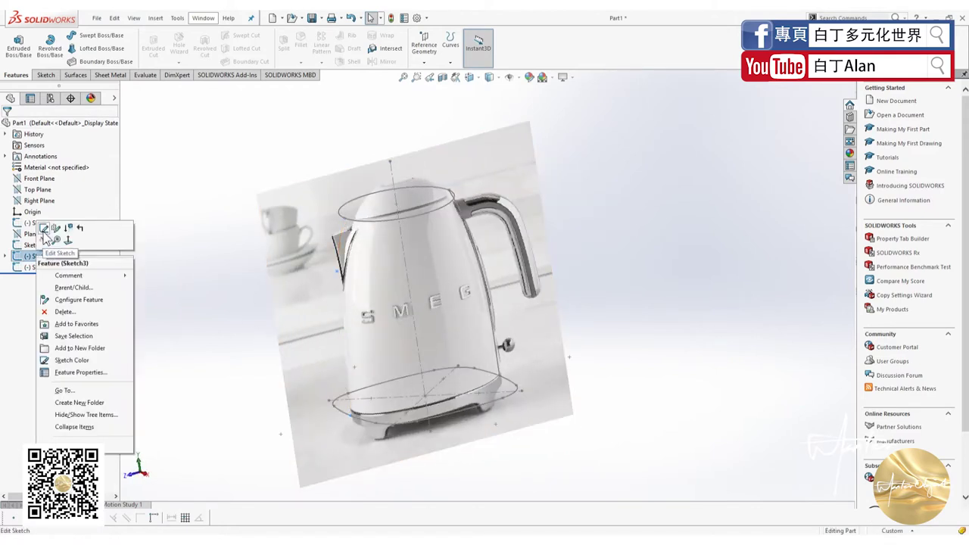
pyautogui.click(48, 228)
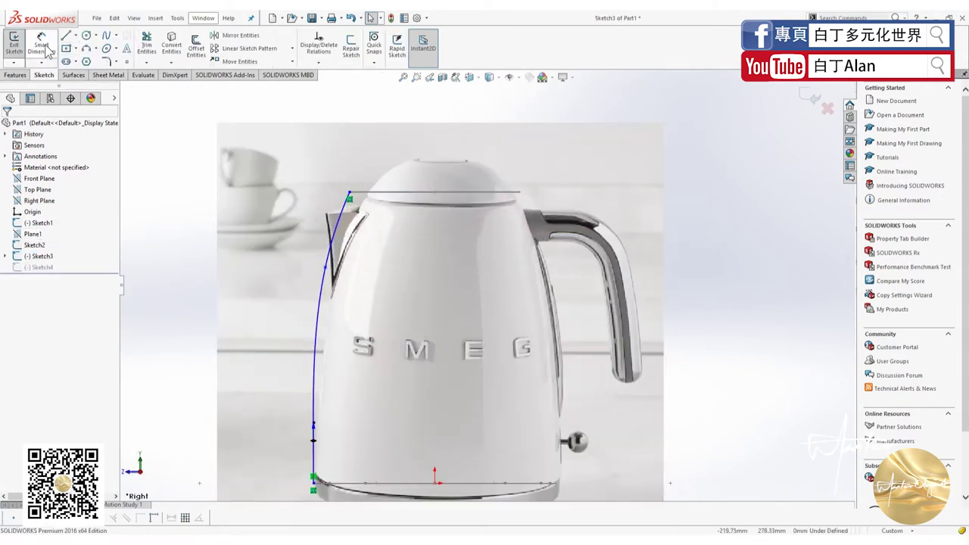
pyautogui.click(42, 43)
pyautogui.click(349, 196)
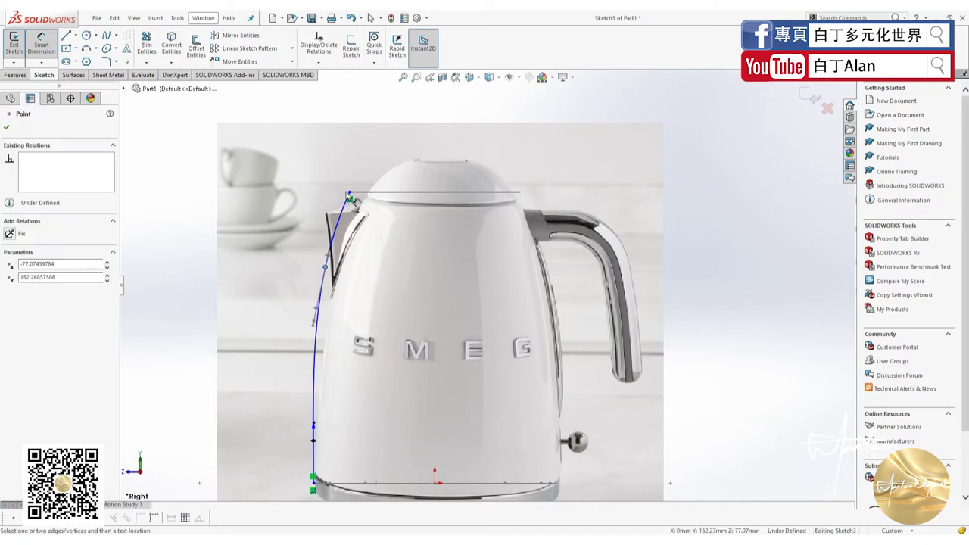
pyautogui.click(324, 266)
pyautogui.click(294, 221)
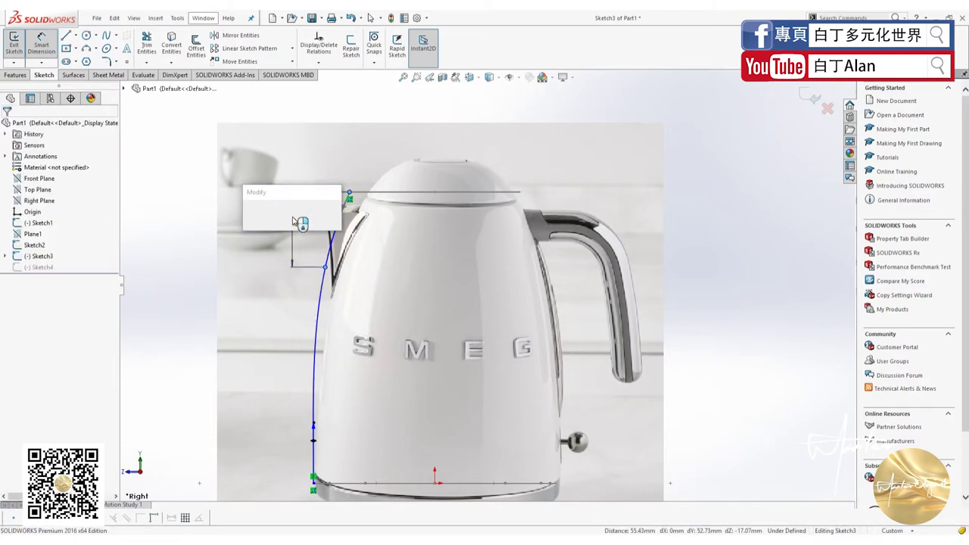
pyautogui.write('50')
pyautogui.press('Return')
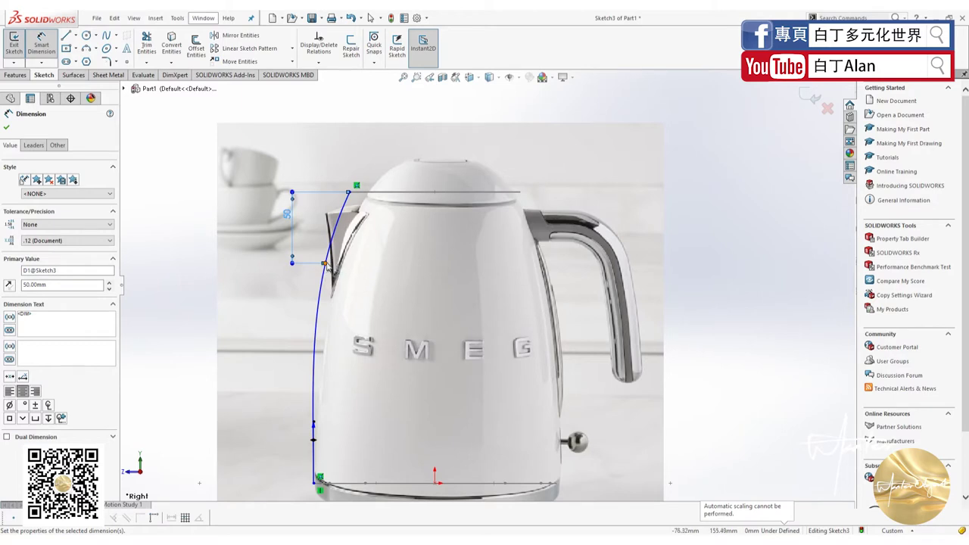
# Add a 17 mm horizontal dimension to the spout point and exit Sketch3
pyautogui.click(351, 196)
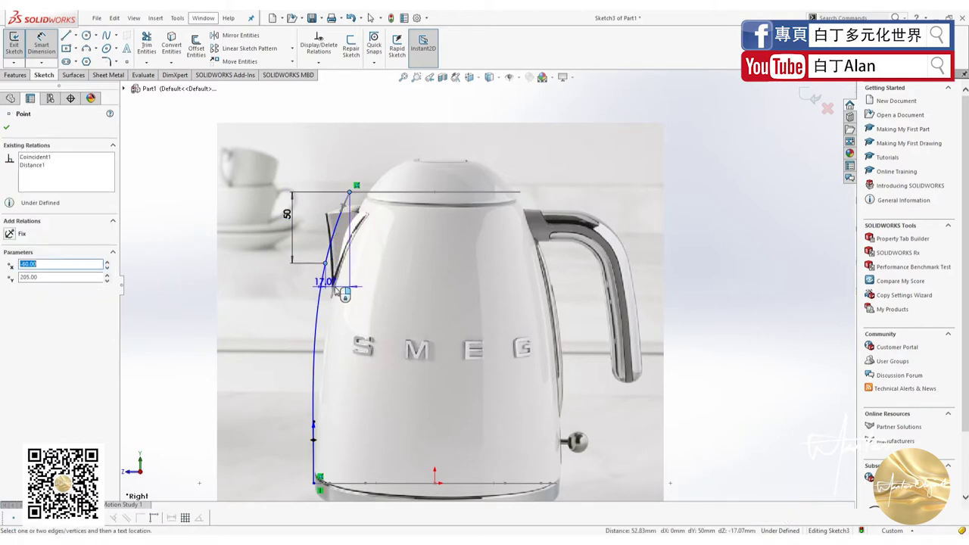
pyautogui.click(335, 280)
pyautogui.write('17')
pyautogui.press('Return')
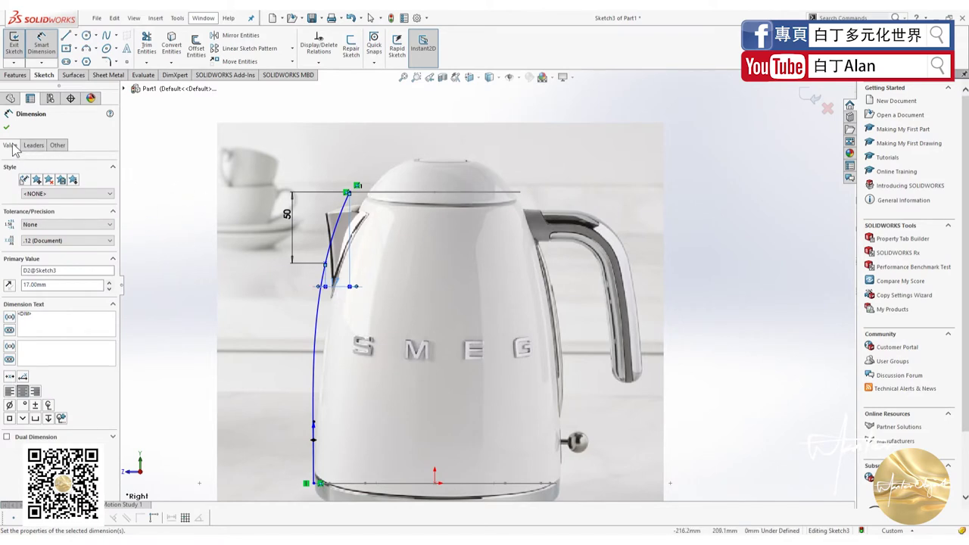
pyautogui.click(190, 258)
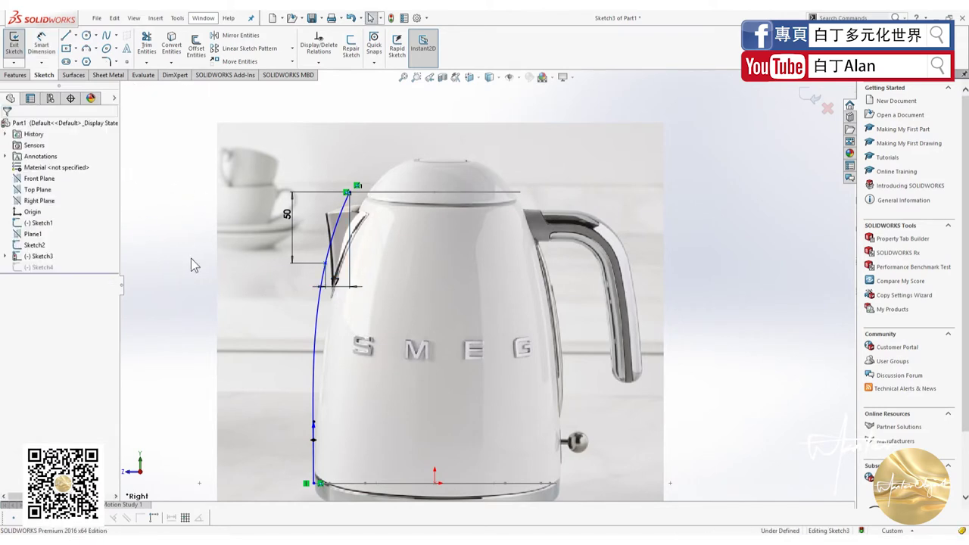
pyautogui.click(356, 193)
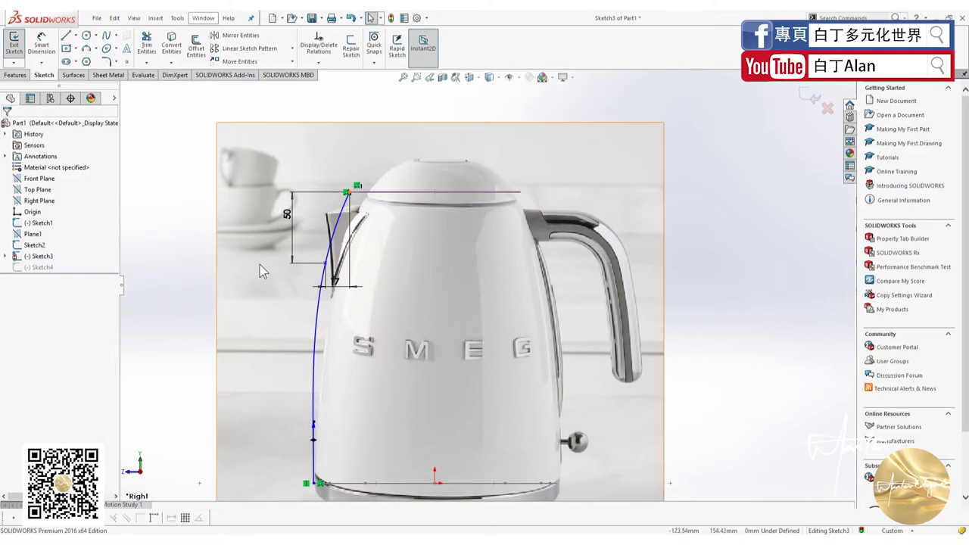
pyautogui.click(810, 100)
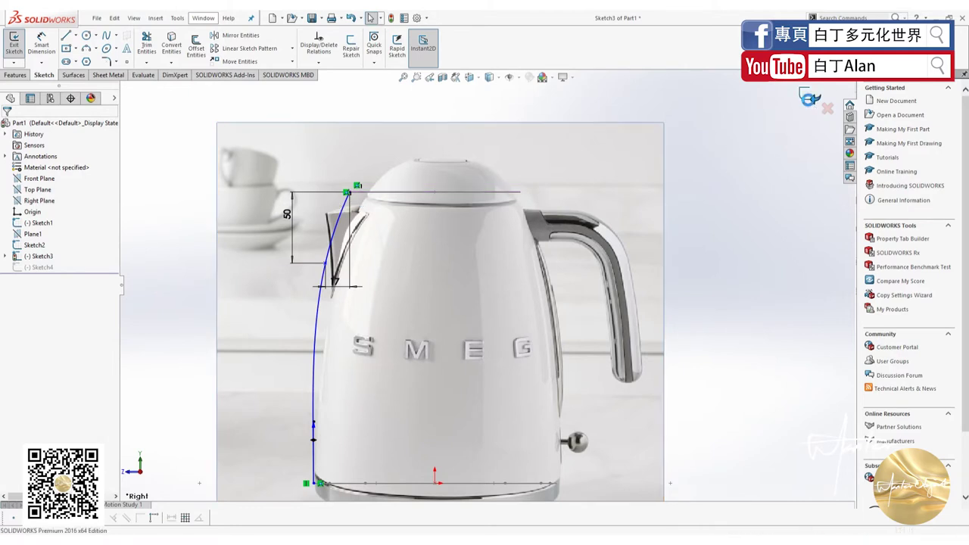
pyautogui.click(40, 268)
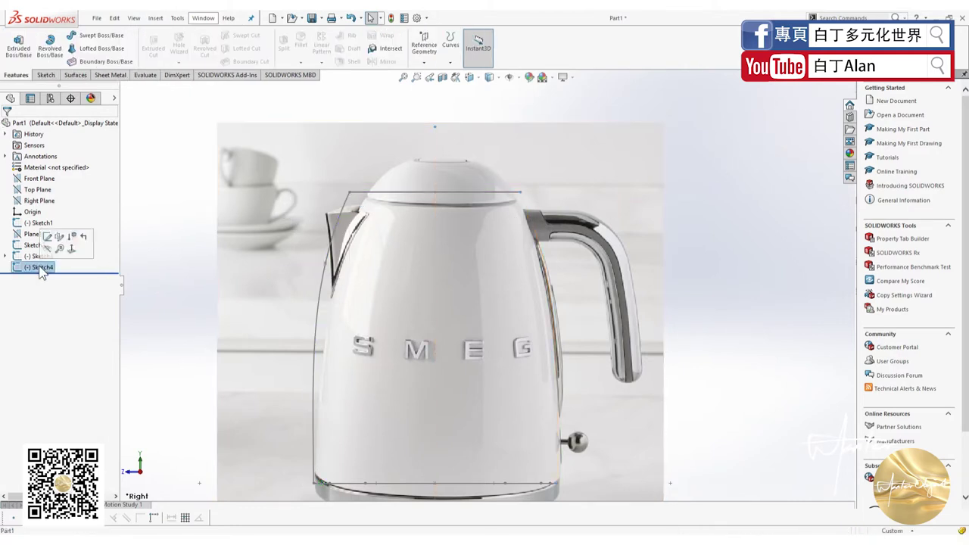
# Reopen Sketch4, select its spline, then exit discarding all changes
pyautogui.rightClick(42, 273)
pyautogui.click(47, 237)
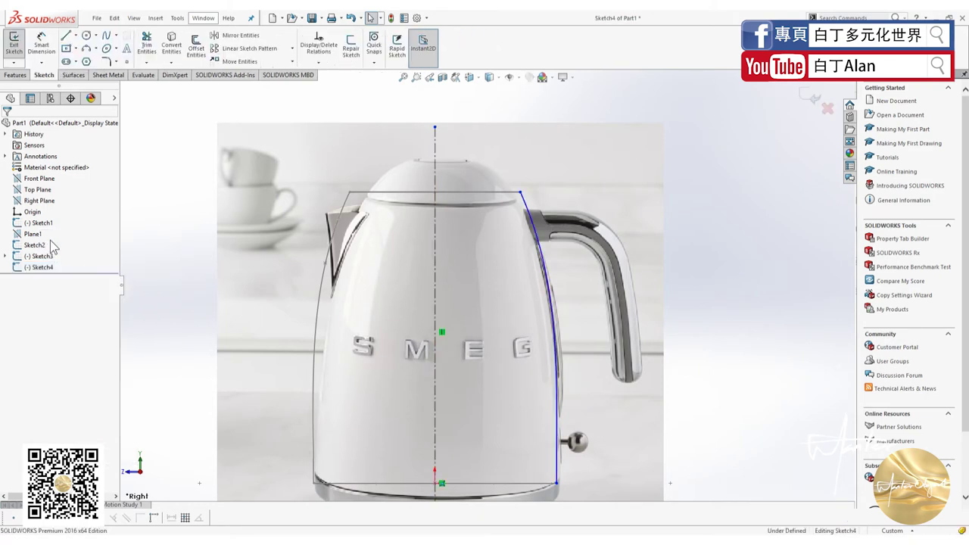
pyautogui.click(559, 293)
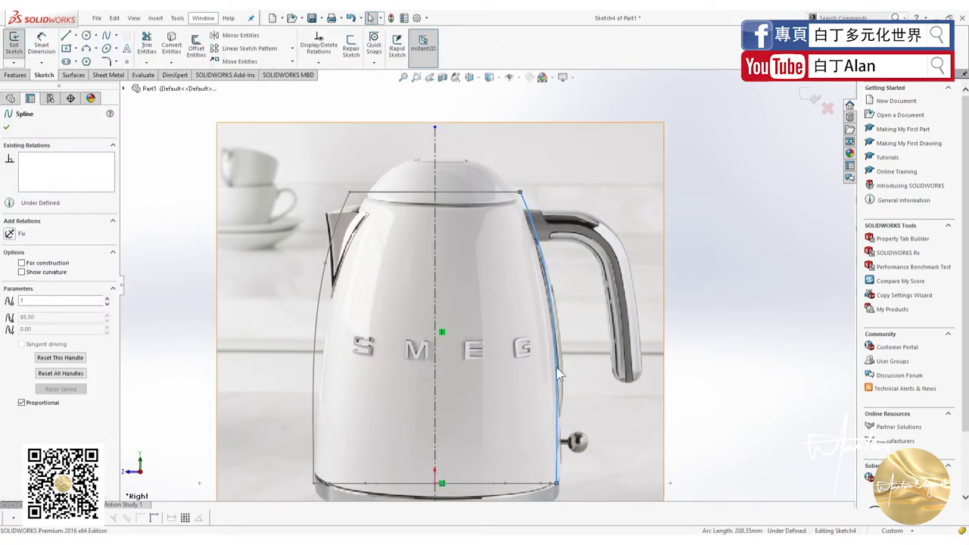
pyautogui.press('Escape')
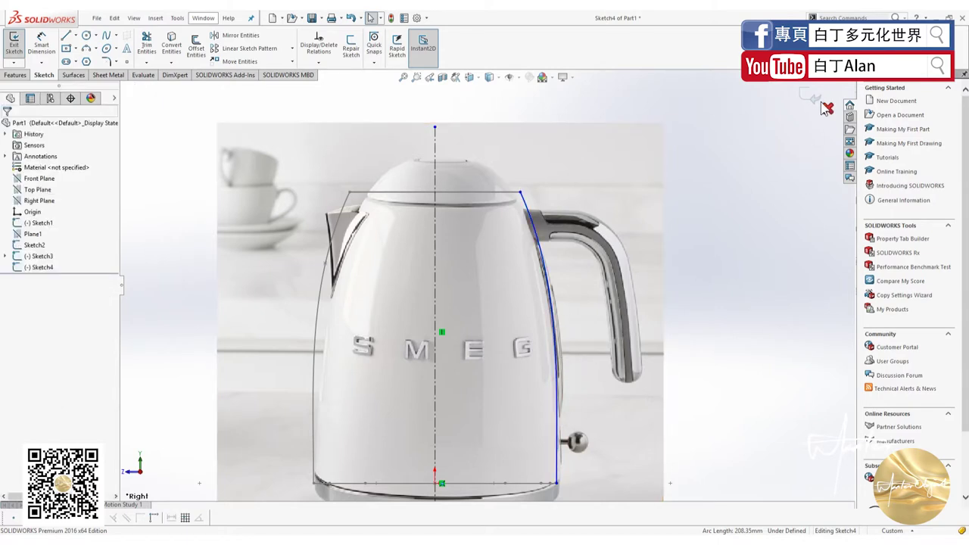
pyautogui.click(826, 109)
pyautogui.click(512, 282)
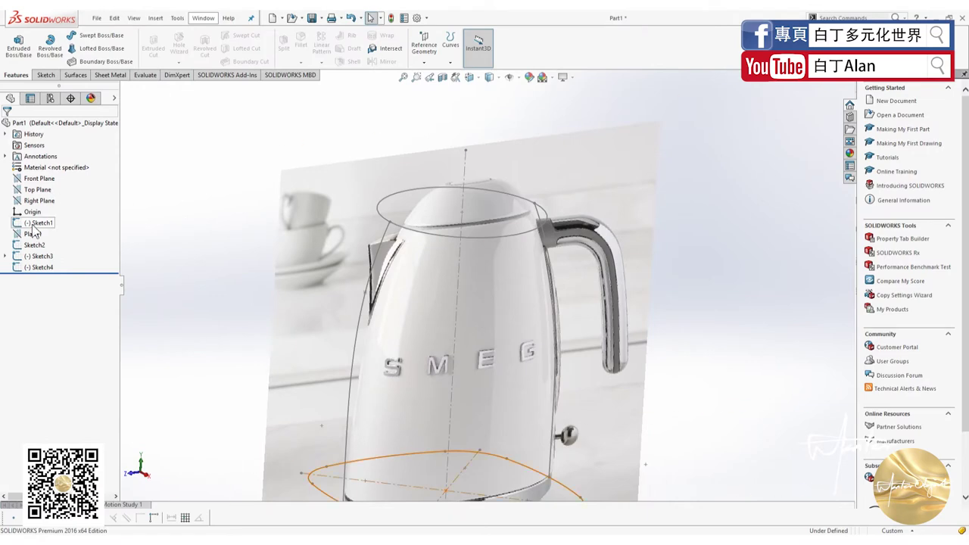
# Start a Front Plane sketch viewed normal to it, then draw and delete a trial vertical centerline
pyautogui.click(38, 179)
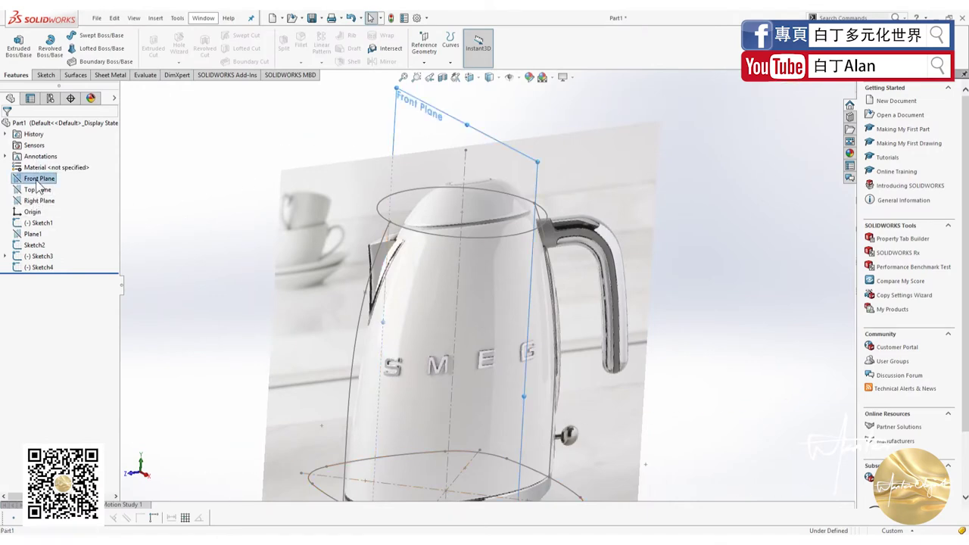
pyautogui.click(106, 192)
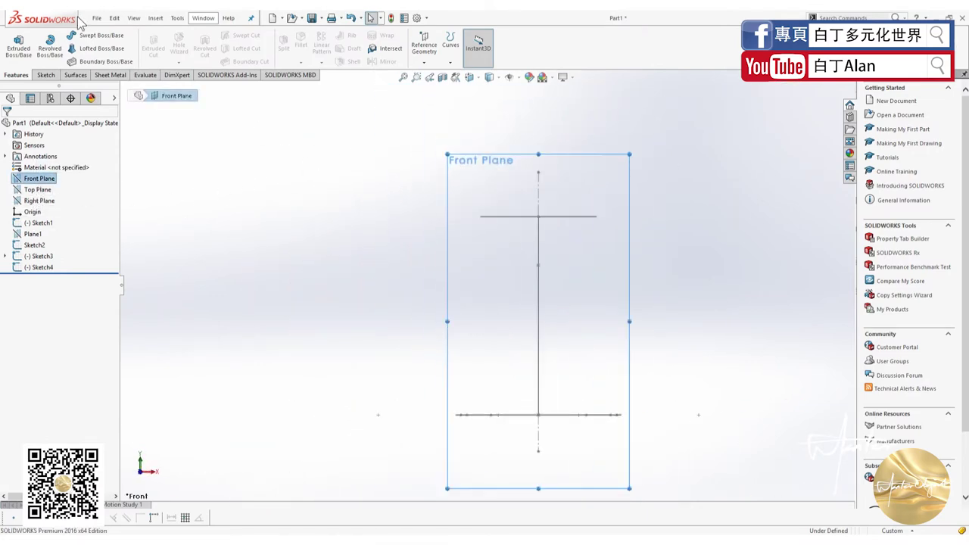
pyautogui.click(44, 75)
pyautogui.click(75, 36)
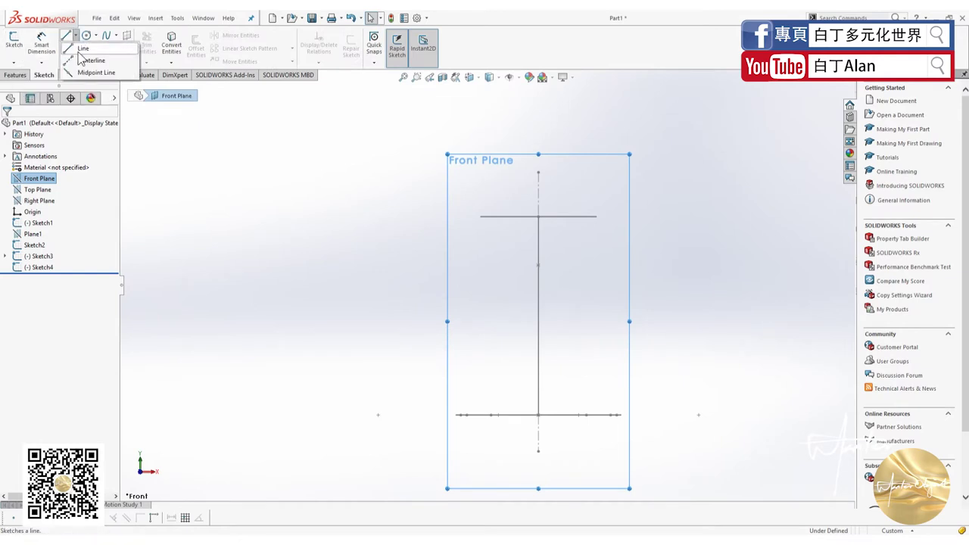
pyautogui.click(91, 61)
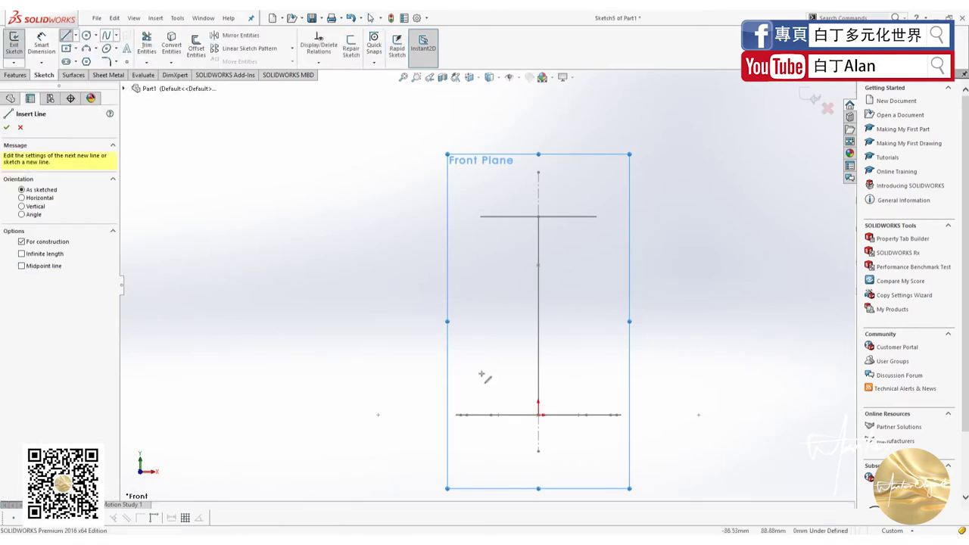
pyautogui.click(457, 415)
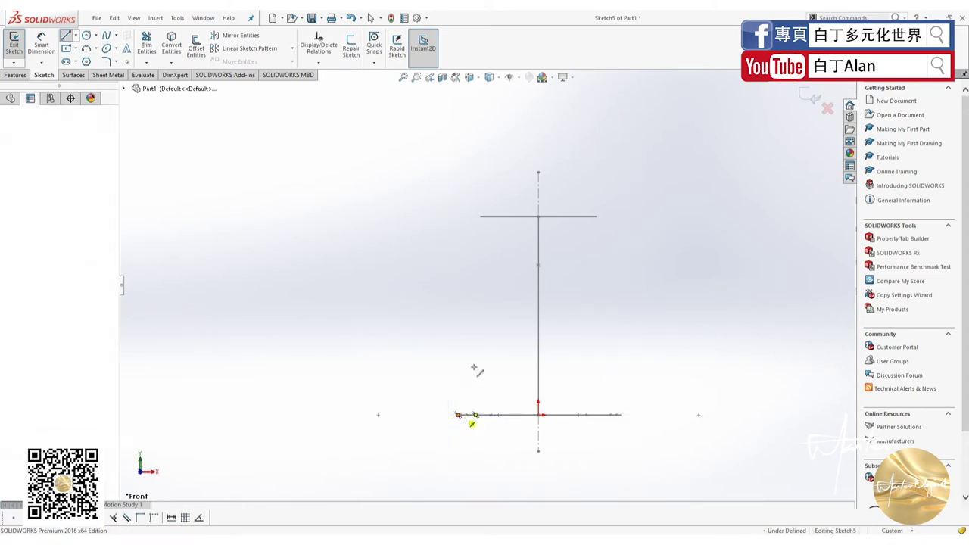
pyautogui.click(457, 283)
pyautogui.press('Escape')
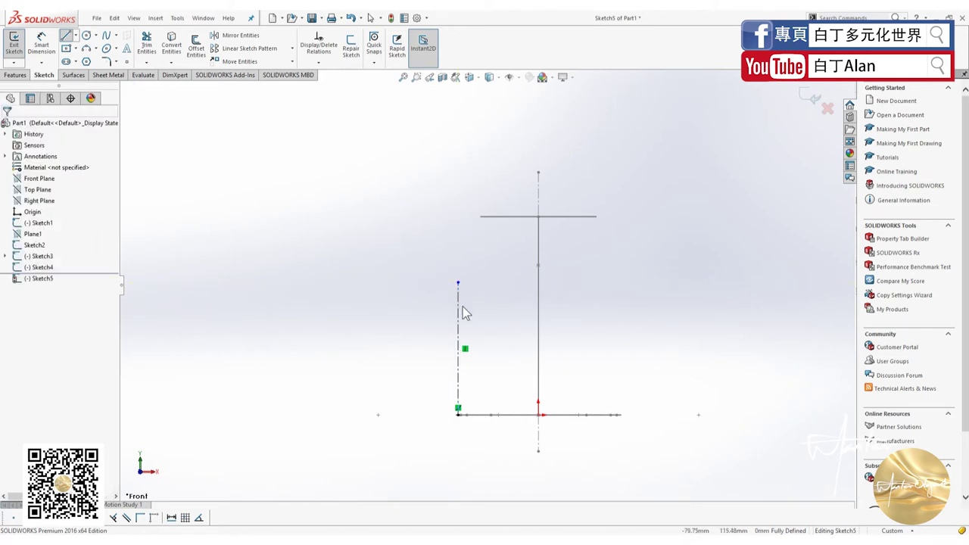
pyautogui.moveTo(480, 336); pyautogui.dragTo(417, 277)
pyautogui.press('Delete')
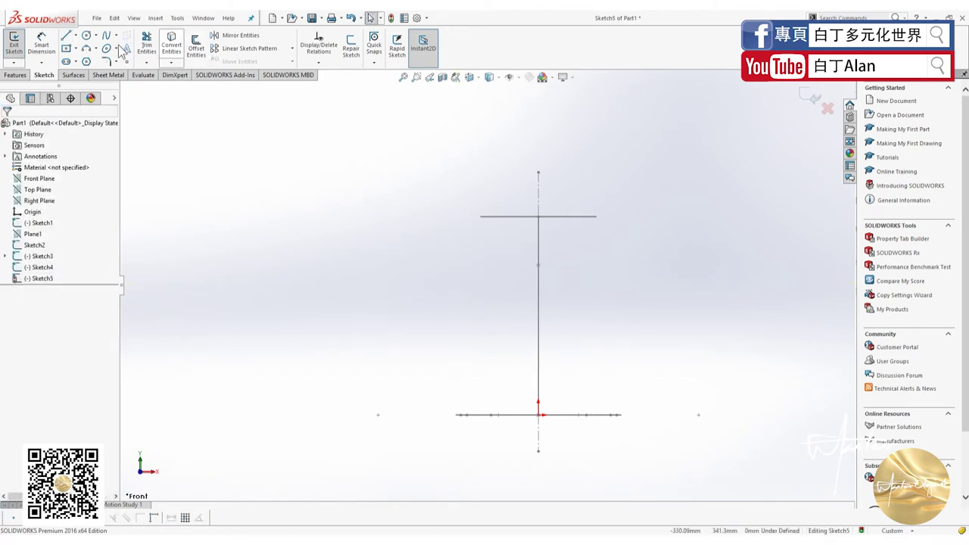
# Draw a spline from the base line's left end to the top line with a vertical tangent at the bottom
pyautogui.click(107, 35)
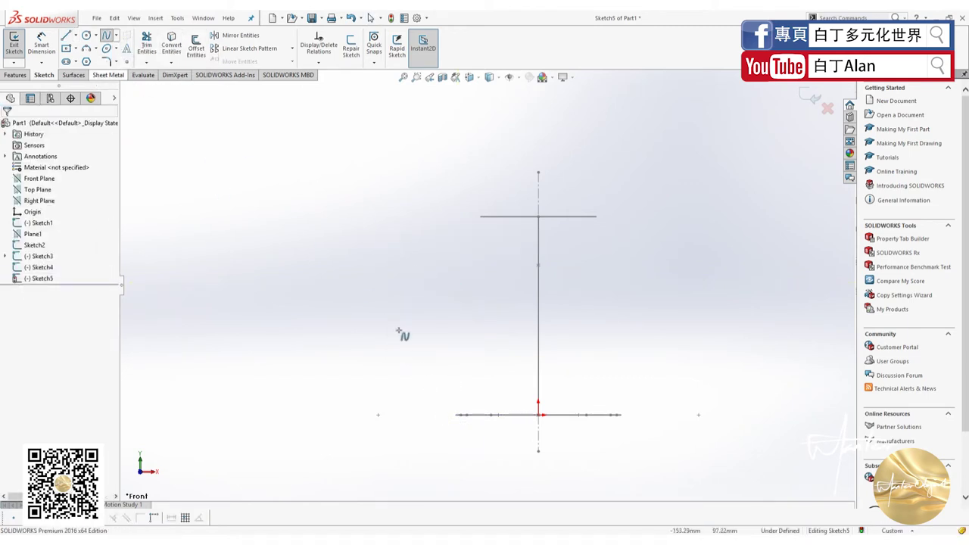
pyautogui.click(457, 415)
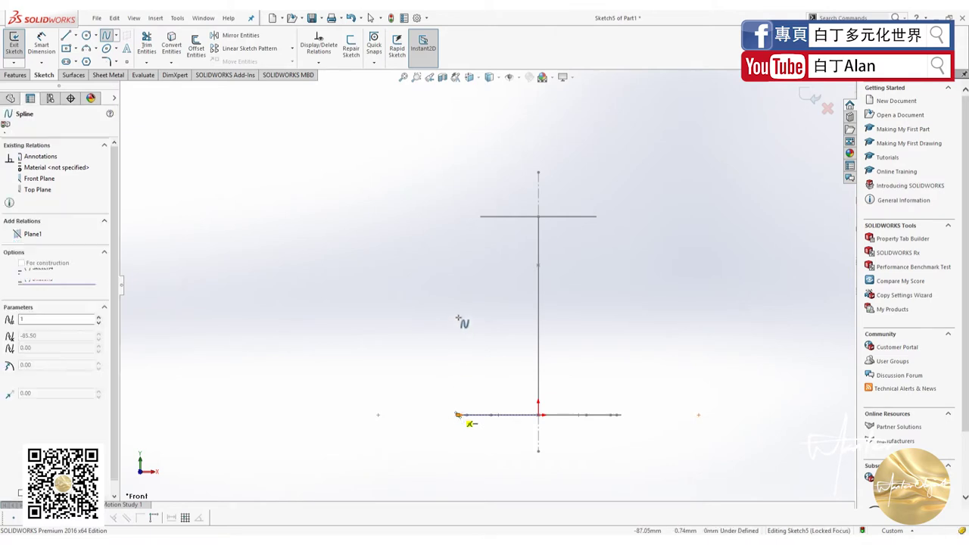
pyautogui.click(458, 289)
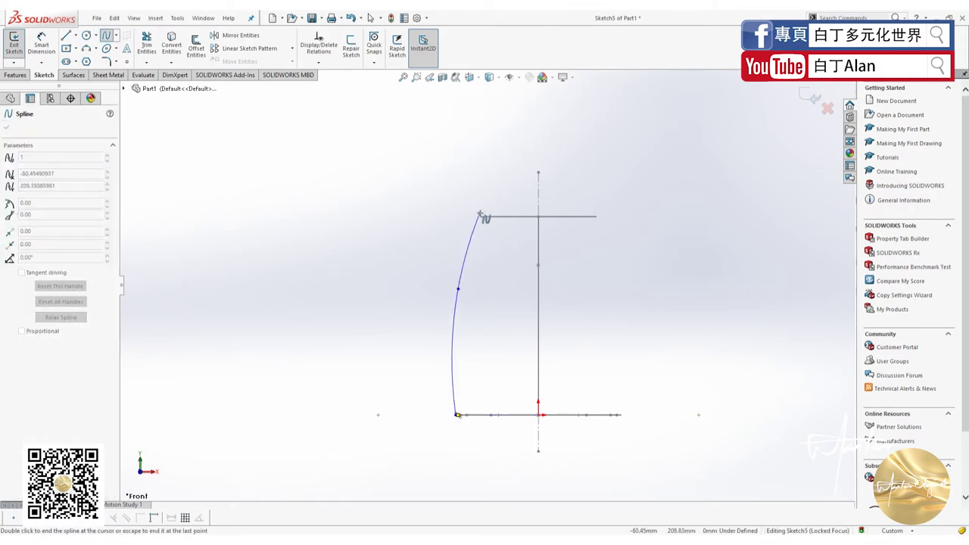
pyautogui.doubleClick(480, 217)
pyautogui.scroll(-5, 476, 381)
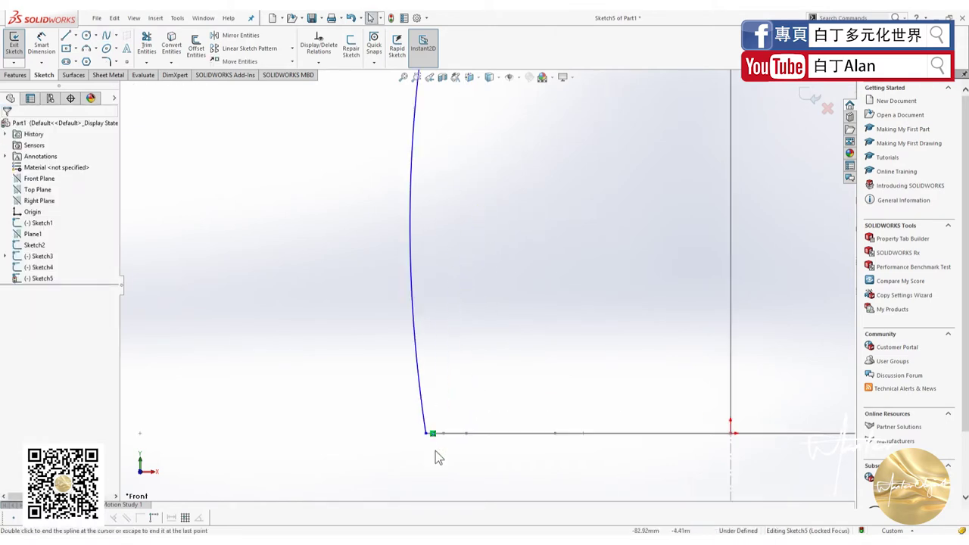
pyautogui.click(422, 401)
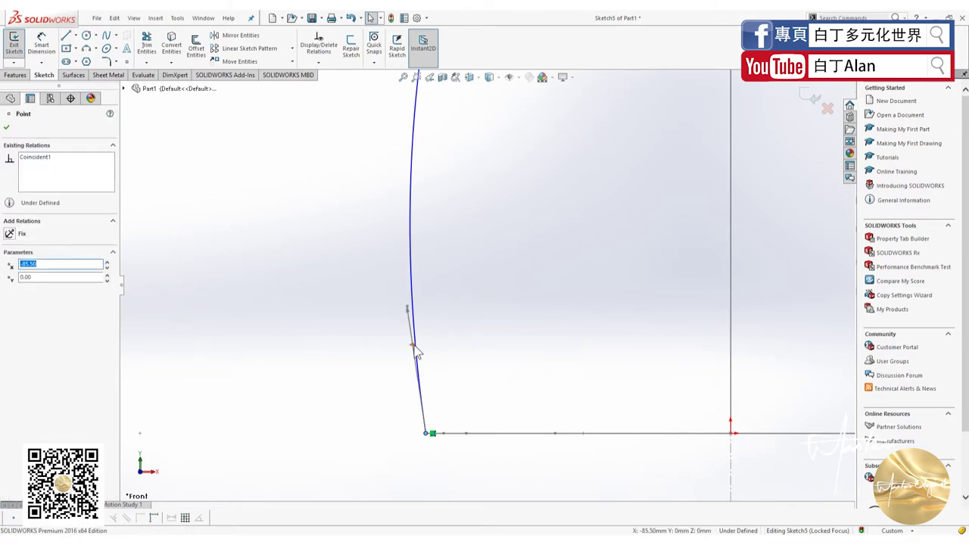
pyautogui.moveTo(413, 349); pyautogui.dragTo(408, 309)
pyautogui.click(9, 246)
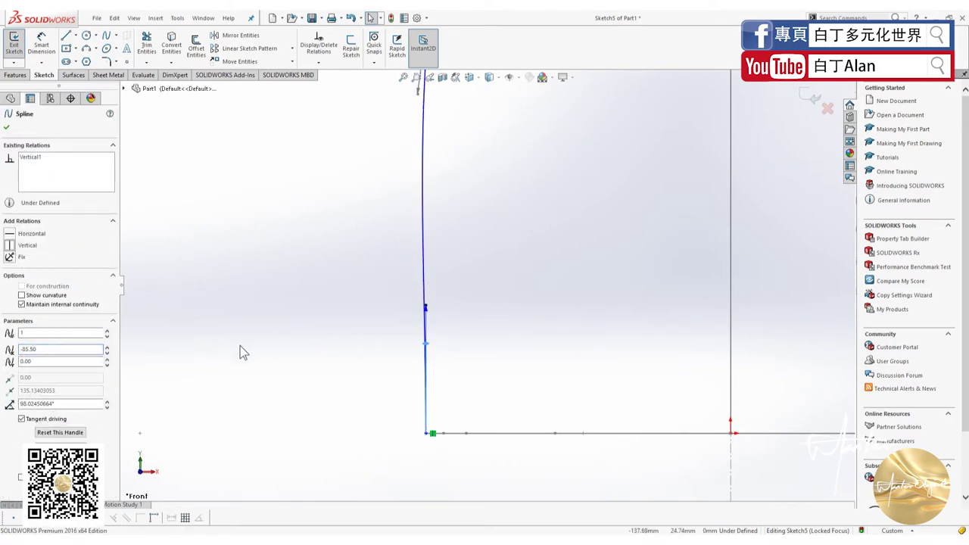
pyautogui.click(240, 346)
pyautogui.scroll(3, 489, 286)
pyautogui.scroll(-3, 535, 171)
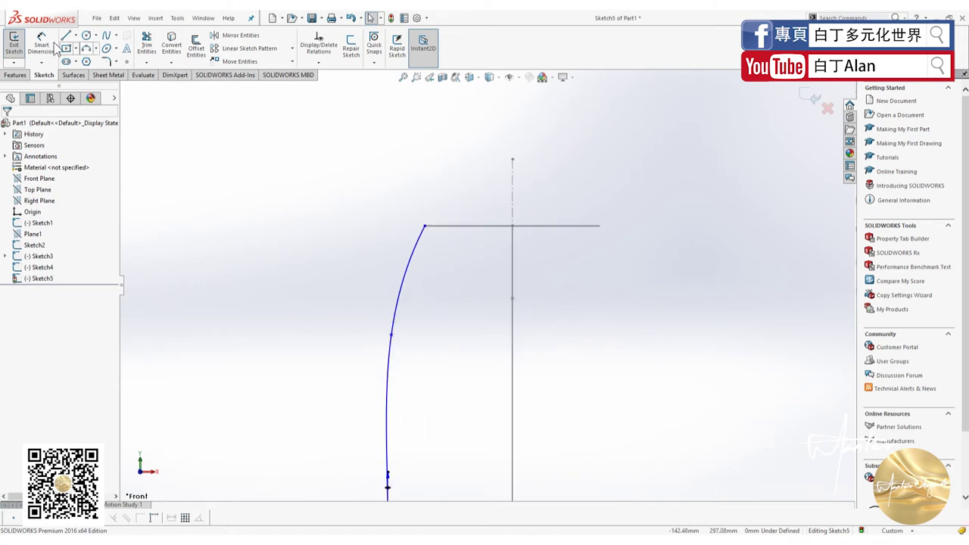
# Dimension the spline's upper point at 17 horizontally and 50 vertically, then exit the sketch
pyautogui.click(42, 43)
pyautogui.click(391, 334)
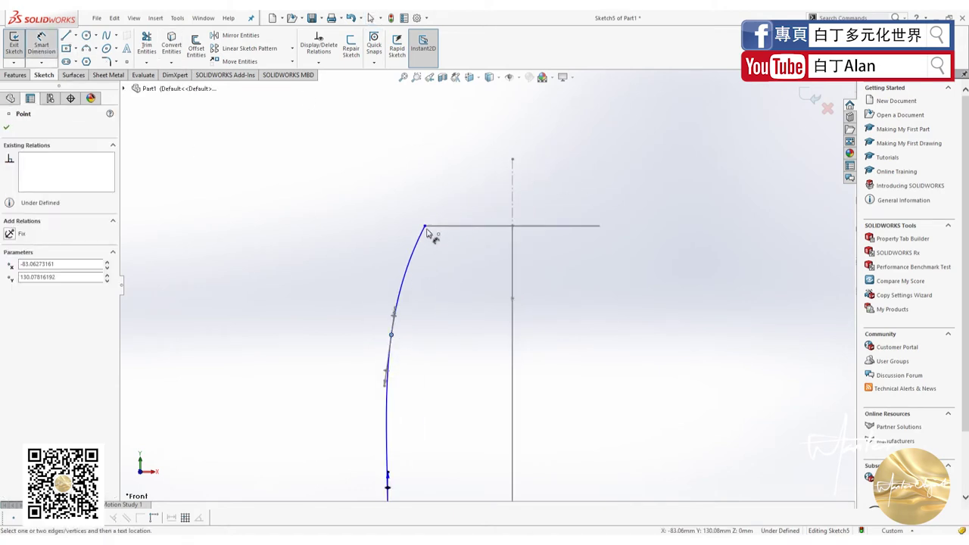
pyautogui.click(425, 226)
pyautogui.click(415, 356)
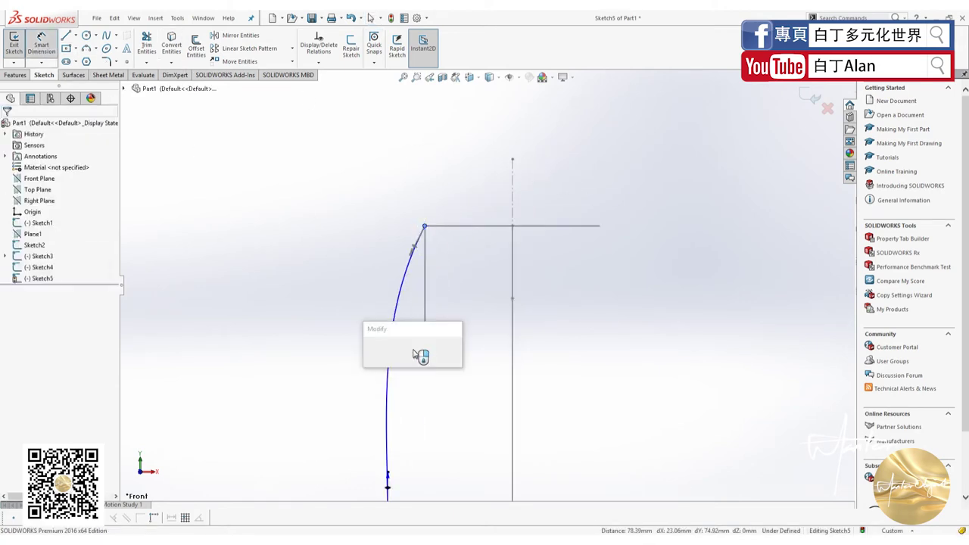
pyautogui.press('Return')
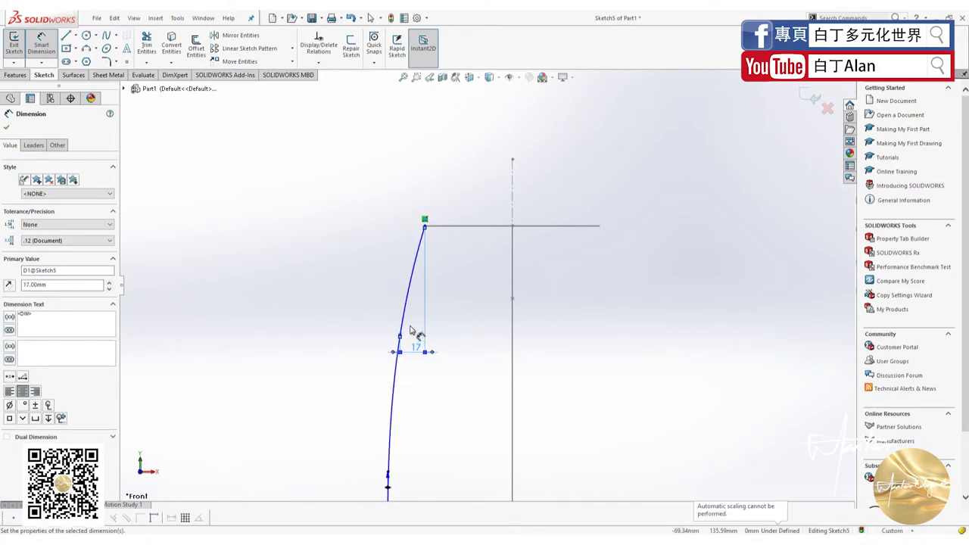
pyautogui.click(425, 225)
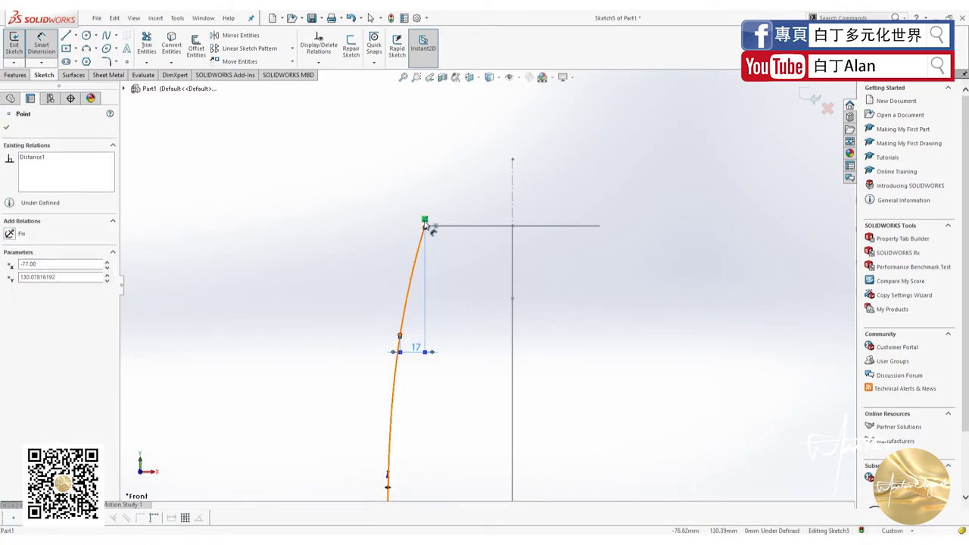
pyautogui.click(400, 335)
pyautogui.click(342, 267)
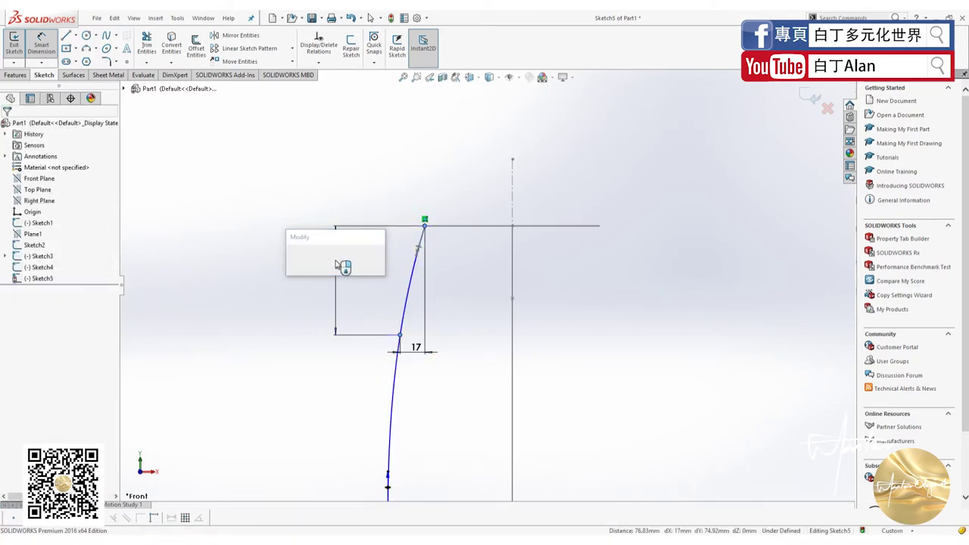
pyautogui.press('Return')
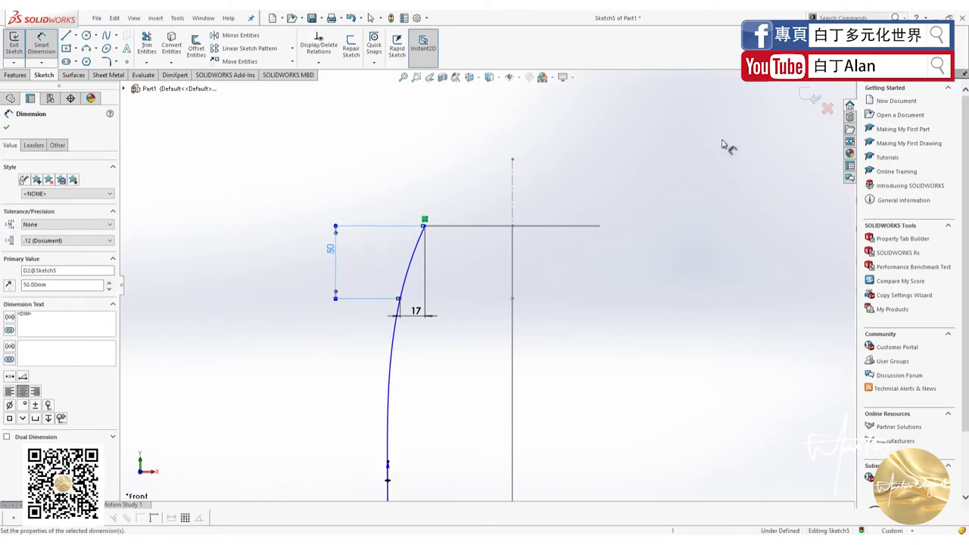
pyautogui.click(807, 107)
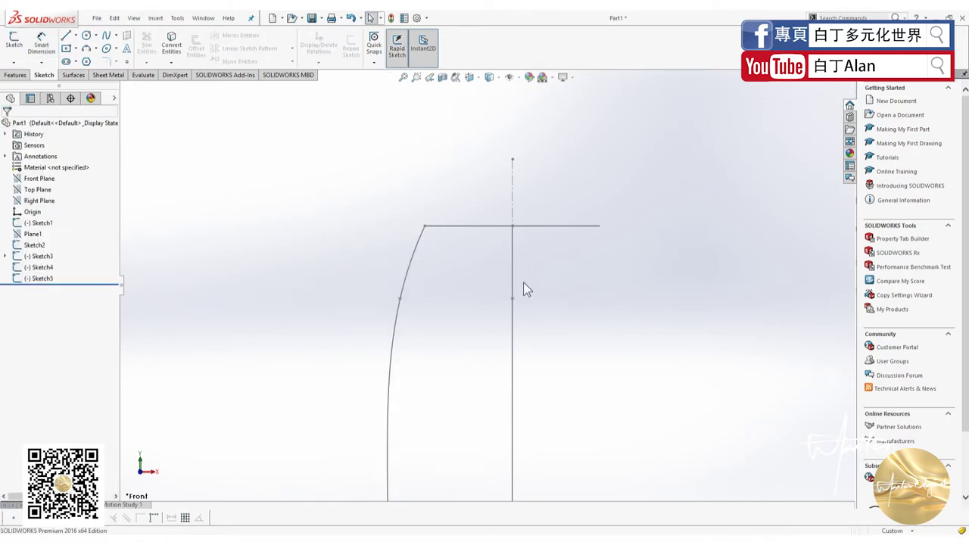
# Start a new Front Plane sketch and offset the curved side profile into it
pyautogui.scroll(3, 523, 282)
pyautogui.moveTo(521, 290); pyautogui.dragTo(527, 351, button='middle')
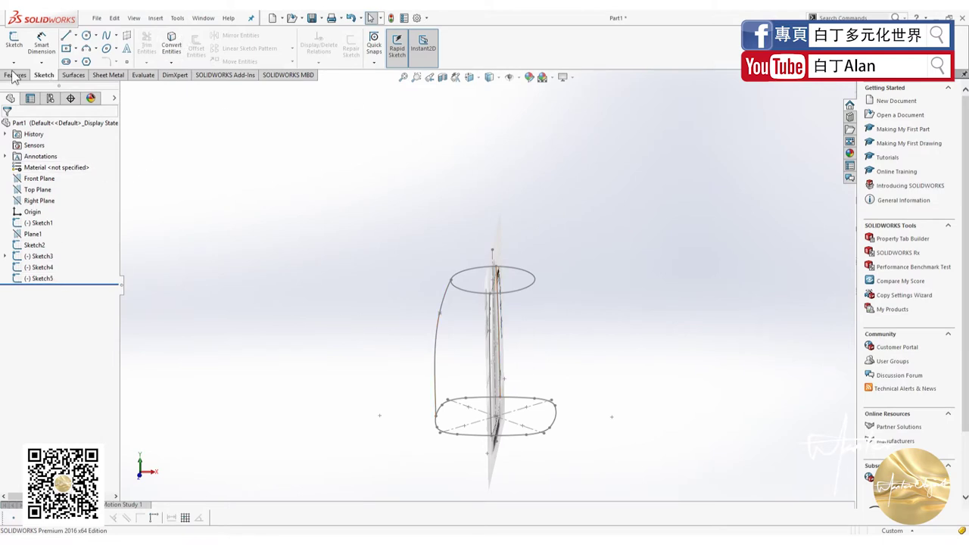
pyautogui.click(33, 179)
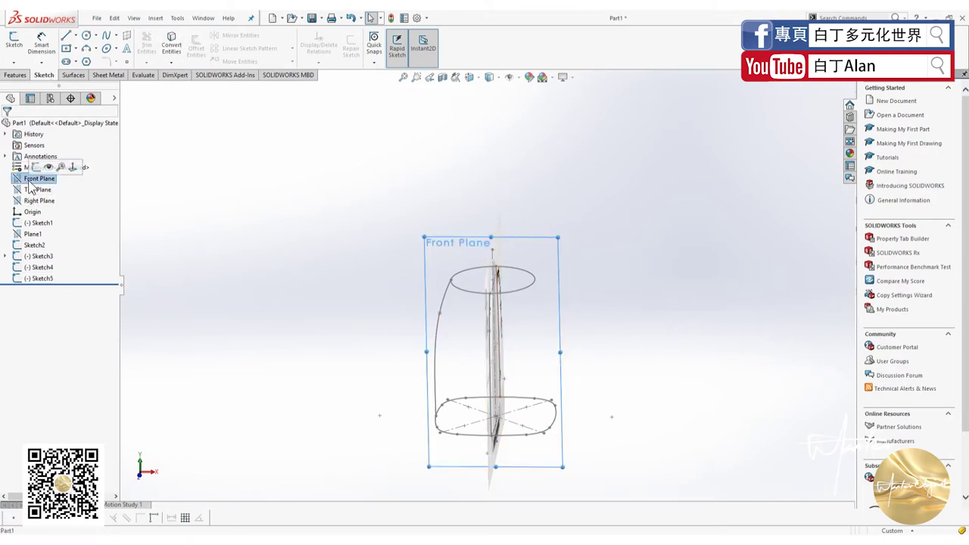
pyautogui.click(15, 75)
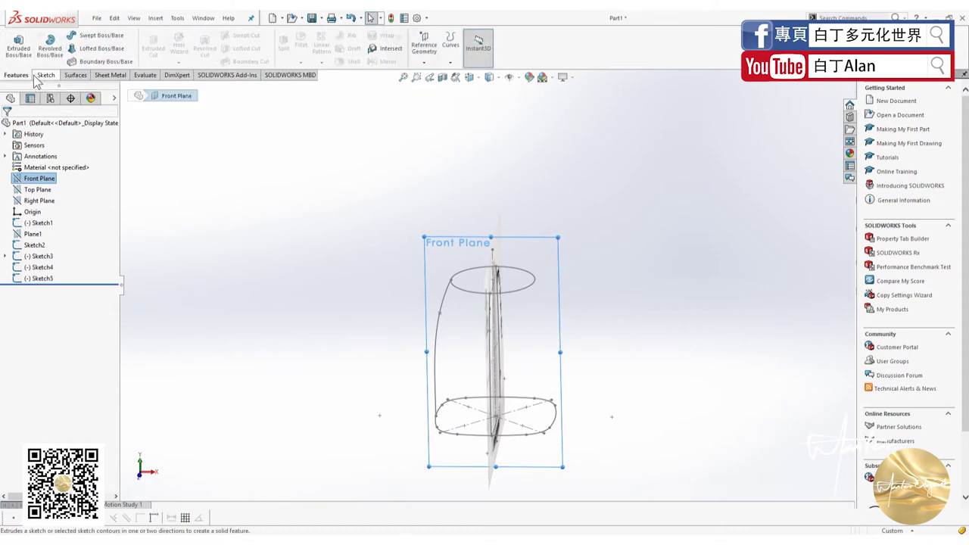
pyautogui.click(44, 75)
pyautogui.click(14, 42)
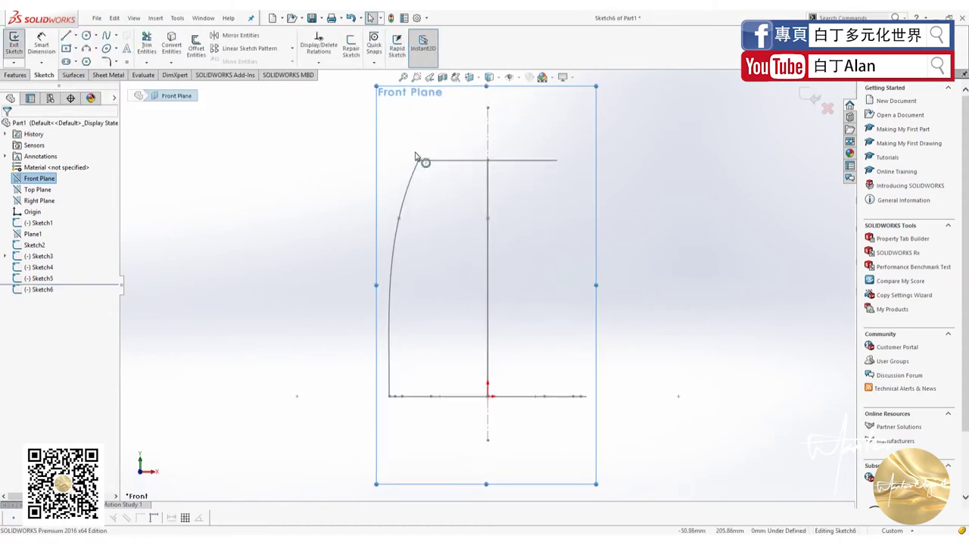
pyautogui.click(196, 45)
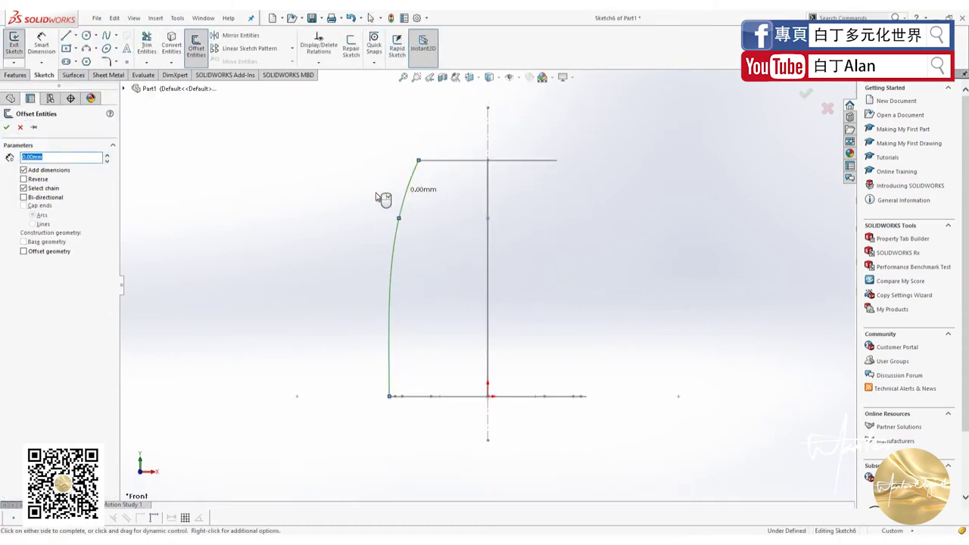
pyautogui.click(8, 128)
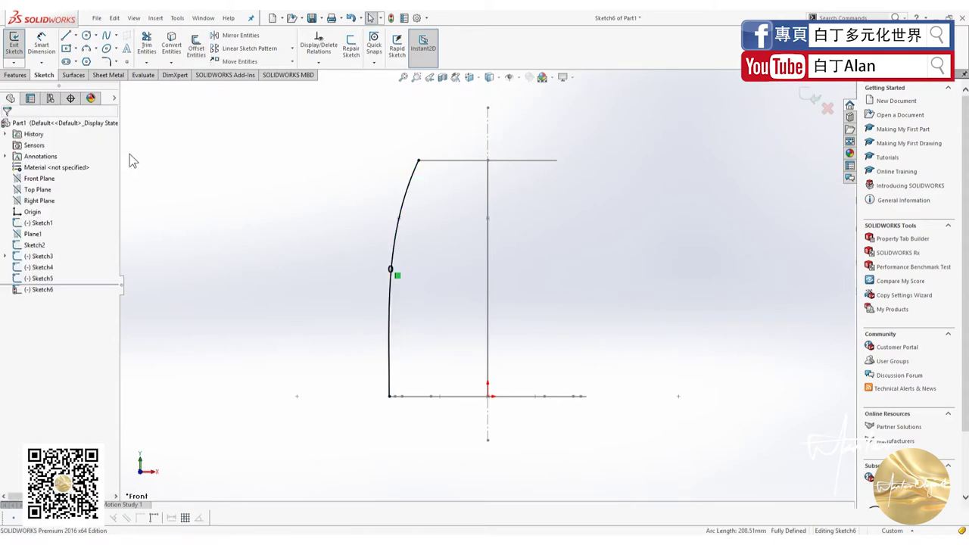
# Draw a vertical centerline from the top point down past the base
pyautogui.click(74, 35)
pyautogui.click(89, 60)
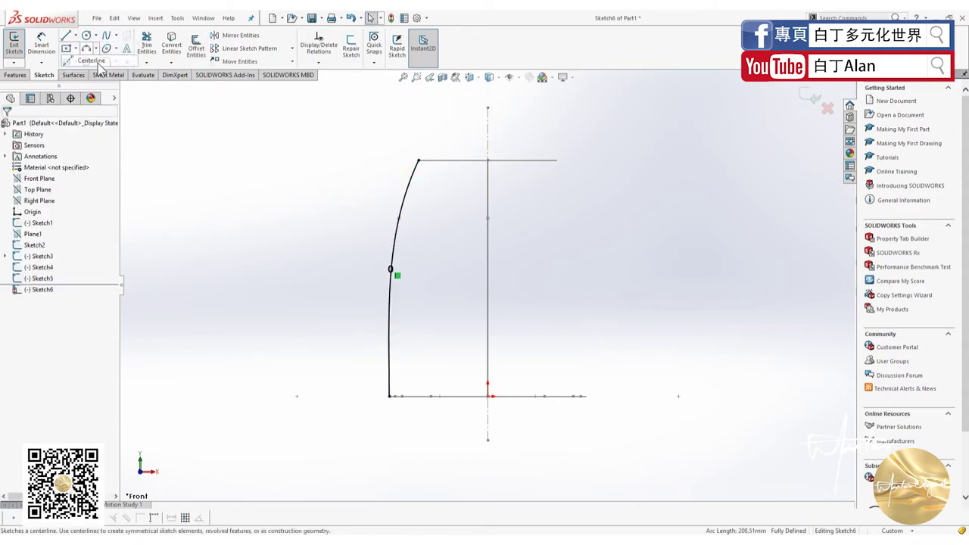
pyautogui.click(487, 109)
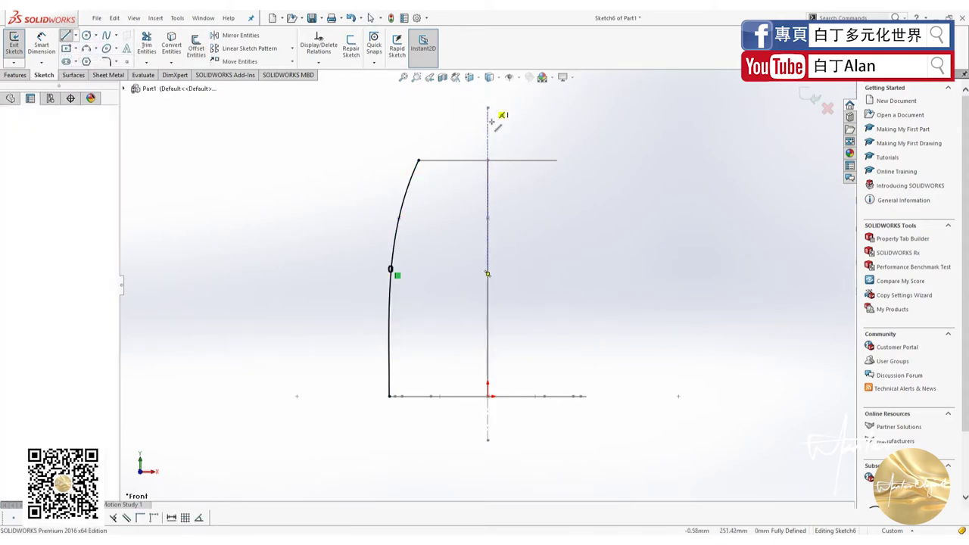
pyautogui.click(487, 440)
pyautogui.press('Escape')
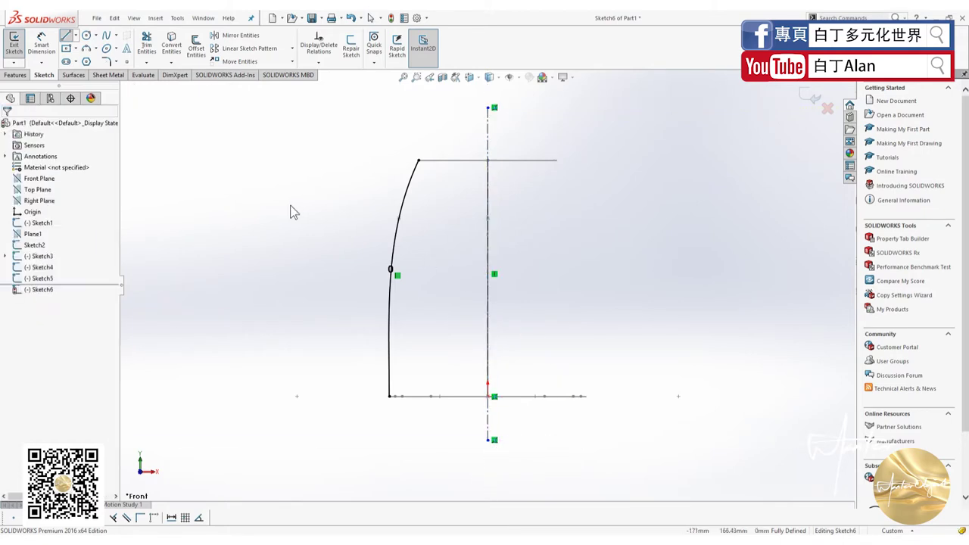
# Mirror the left side curve about the vertical centerline to create the matching right curve
pyautogui.click(236, 35)
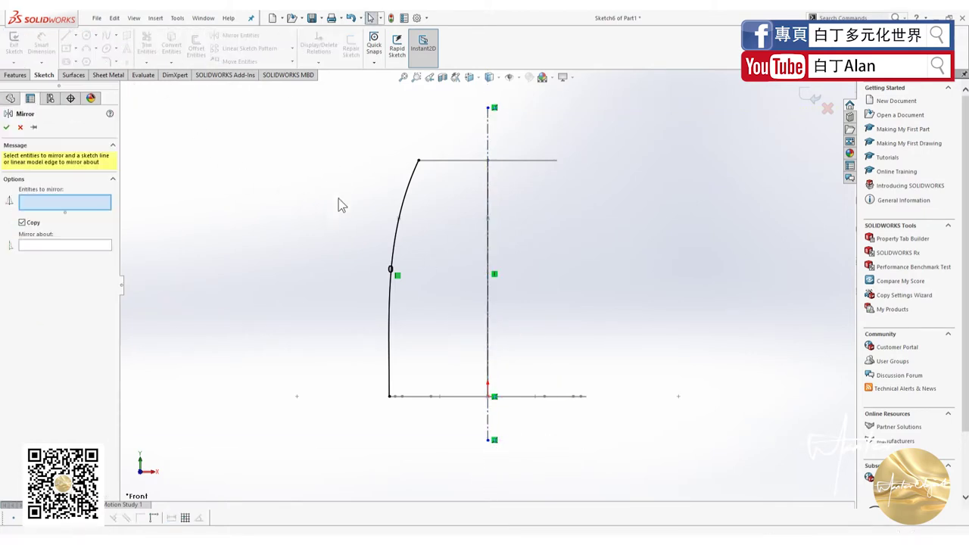
pyautogui.click(402, 205)
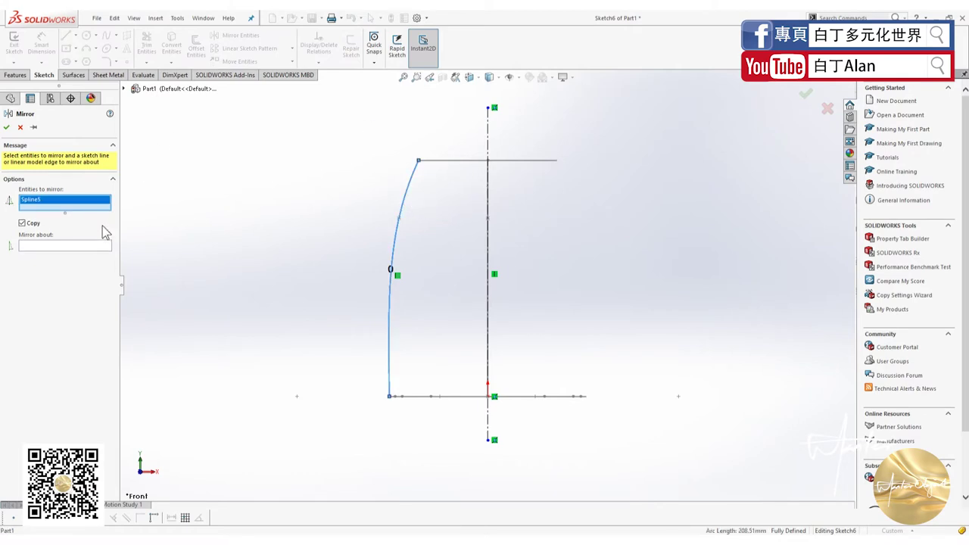
pyautogui.click(95, 245)
pyautogui.click(487, 142)
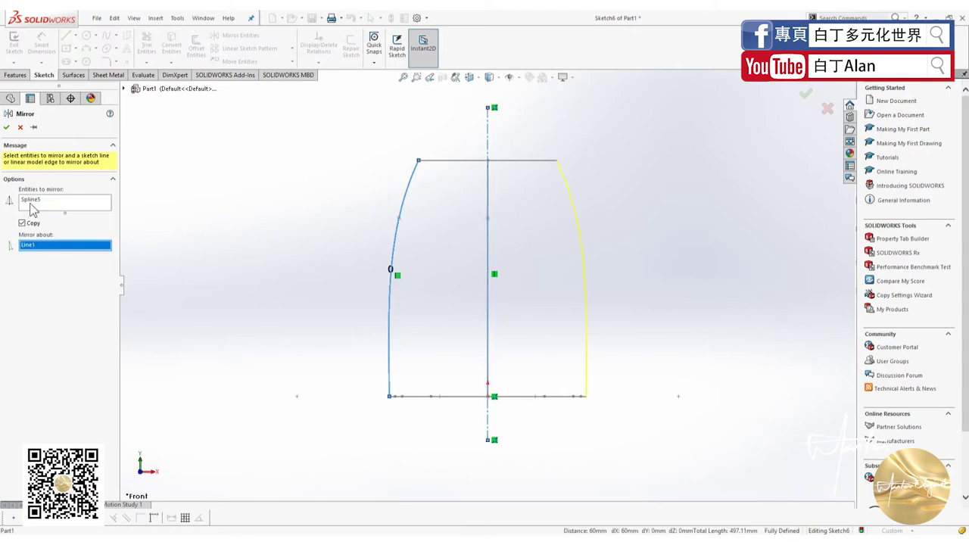
pyautogui.click(7, 128)
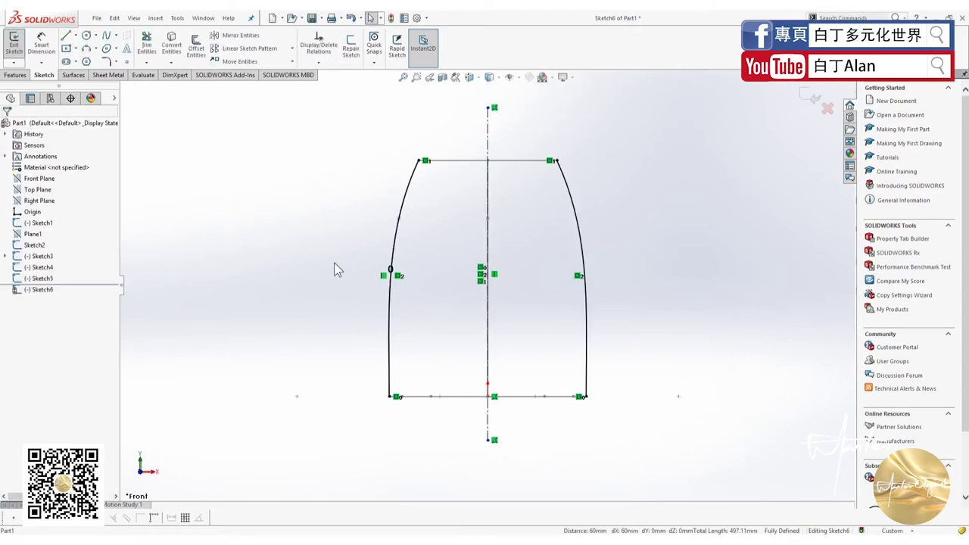
pyautogui.click(399, 241)
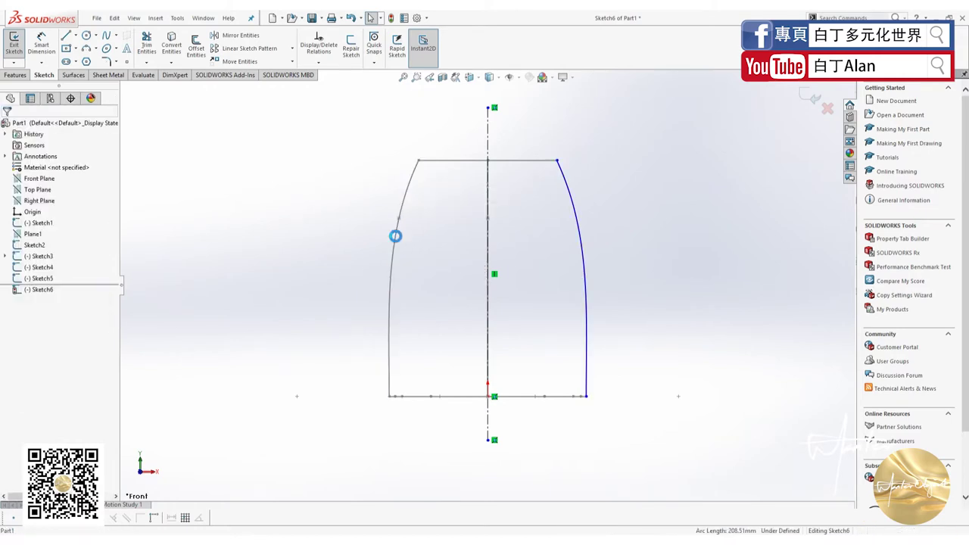
# Exit the sketch and start a loft using the top and bottom ellipses as profiles
pyautogui.click(812, 99)
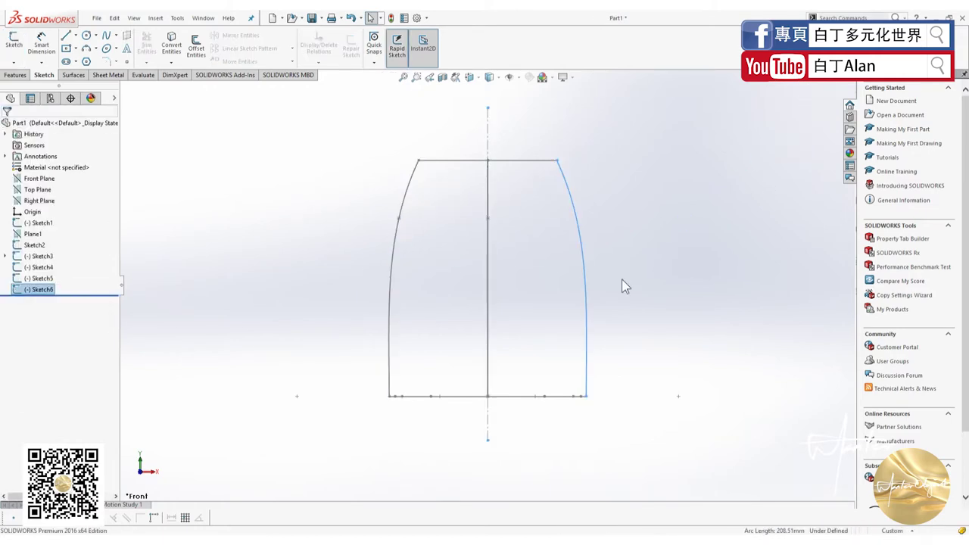
pyautogui.moveTo(614, 303); pyautogui.dragTo(572, 346, button='middle')
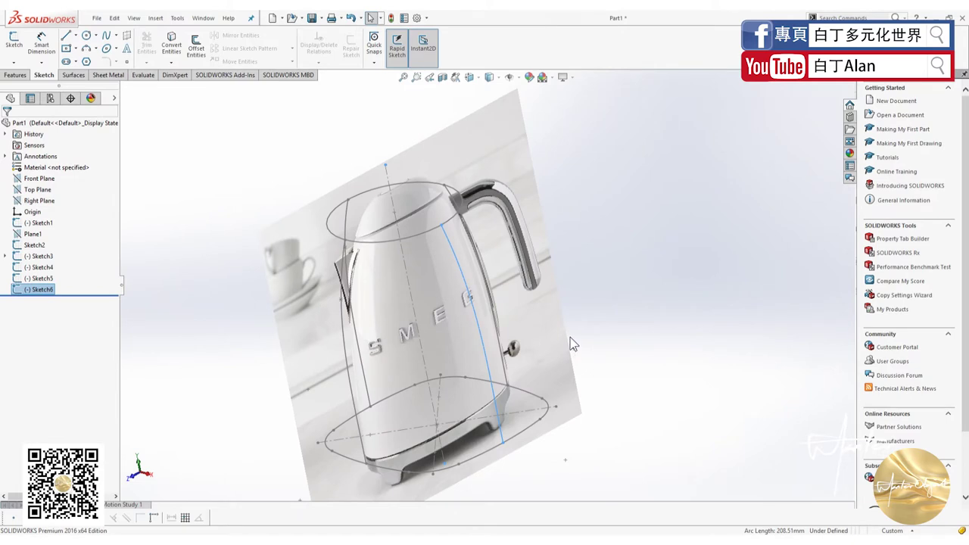
pyautogui.click(572, 347)
pyautogui.click(15, 75)
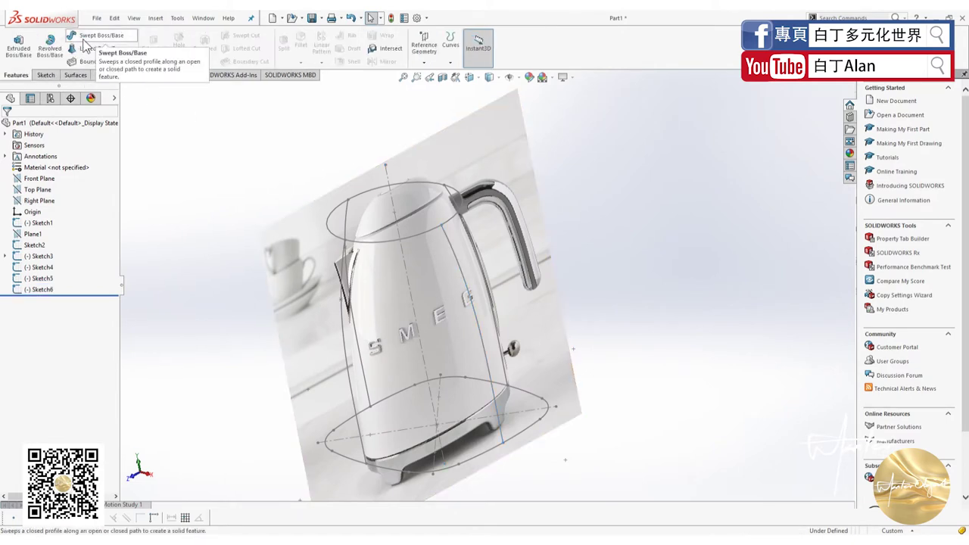
pyautogui.click(95, 48)
pyautogui.click(381, 248)
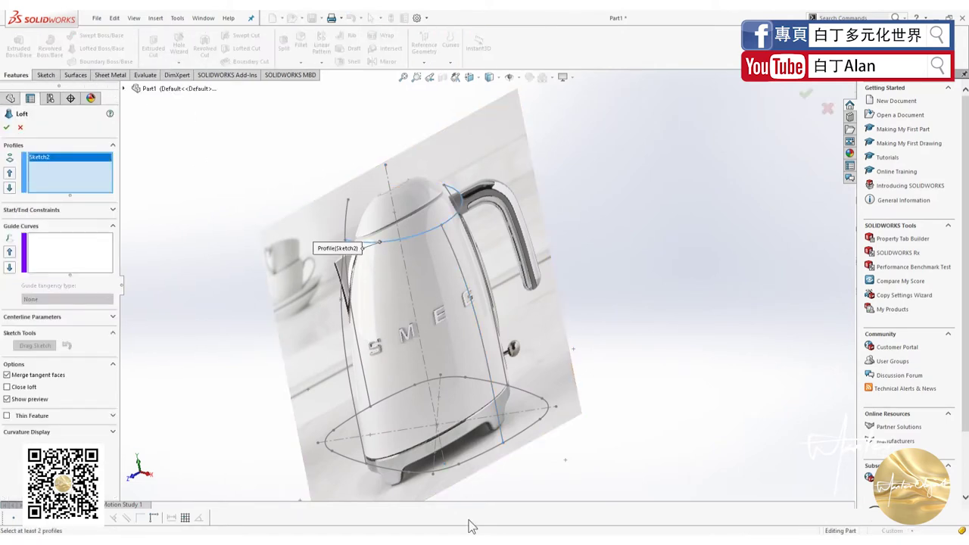
pyautogui.click(469, 458)
pyautogui.click(67, 247)
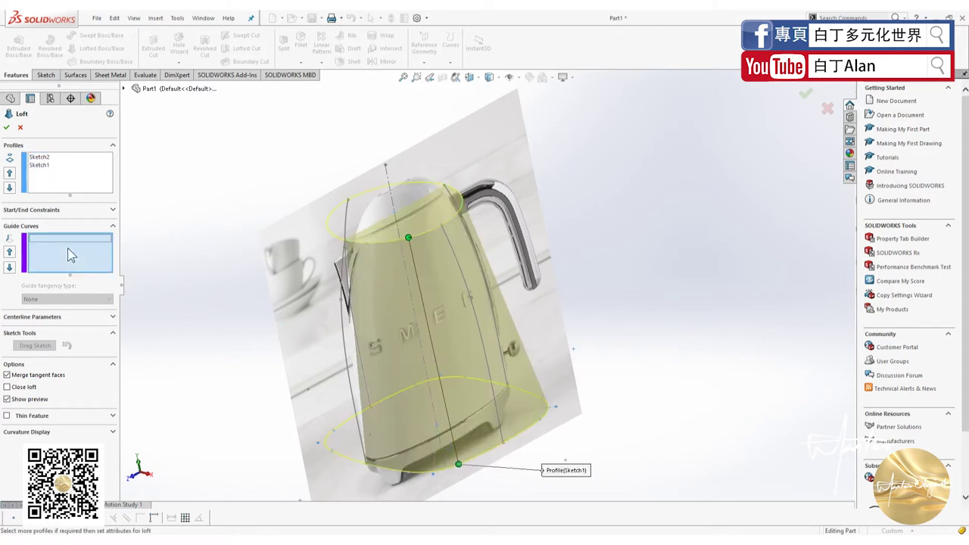
# Add the four side curves as loft guide curves and confirm the lofted kettle body
pyautogui.click(341, 290)
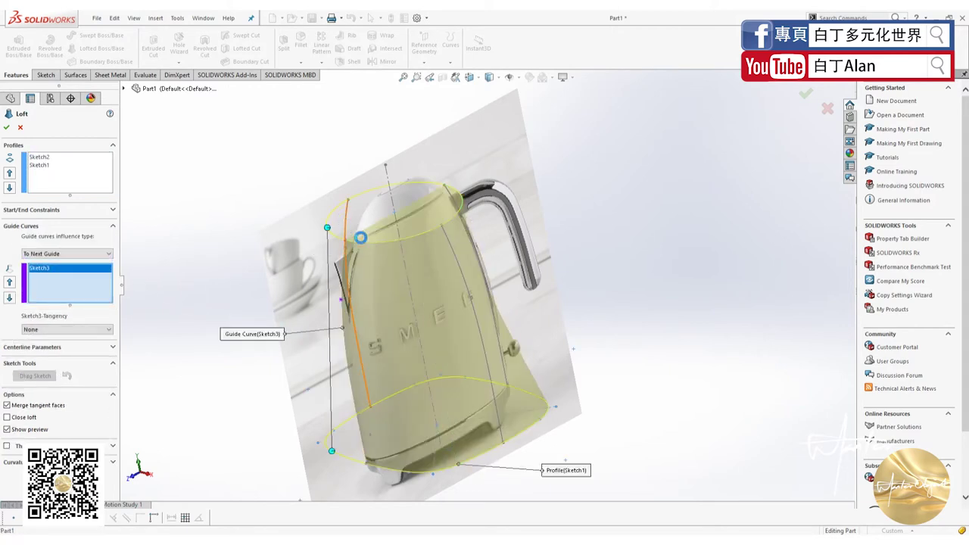
pyautogui.click(457, 257)
pyautogui.click(457, 208)
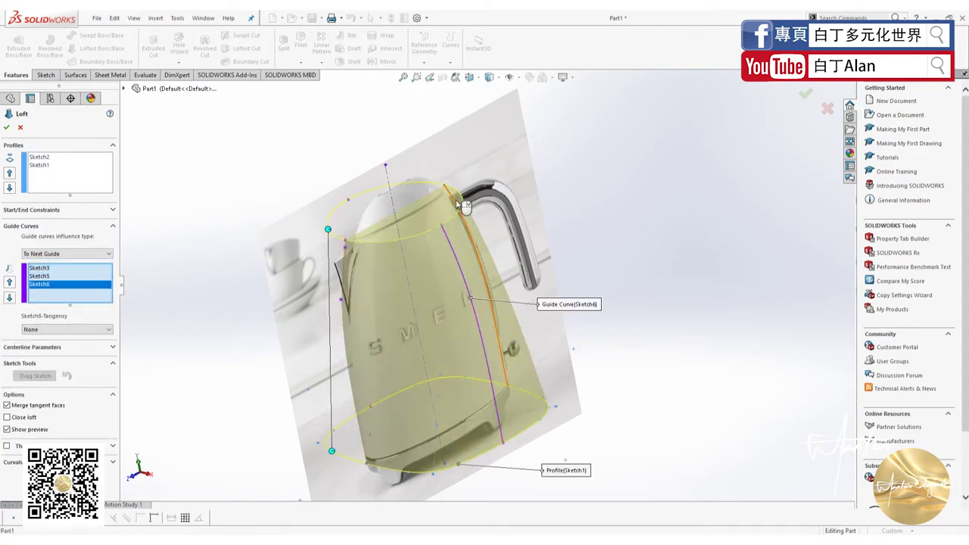
pyautogui.click(462, 297)
pyautogui.moveTo(463, 297)
pyautogui.mouseDown(button='middle')
pyautogui.moveTo(484, 261)
pyautogui.moveTo(523, 261)
pyautogui.mouseUp(button='middle')
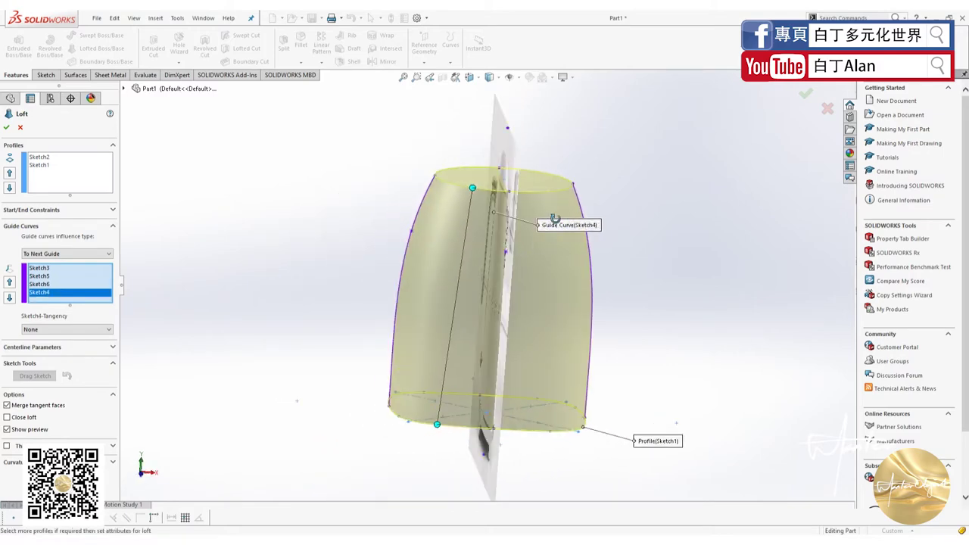
pyautogui.moveTo(556, 220); pyautogui.dragTo(543, 218, button='middle')
pyautogui.press('Return')
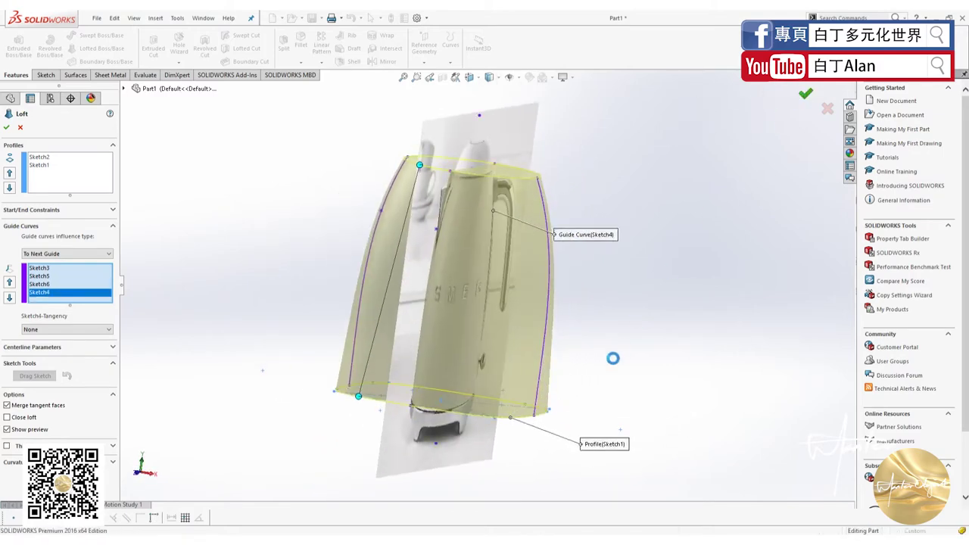
pyautogui.moveTo(561, 424); pyautogui.dragTo(319, 477, button='middle')
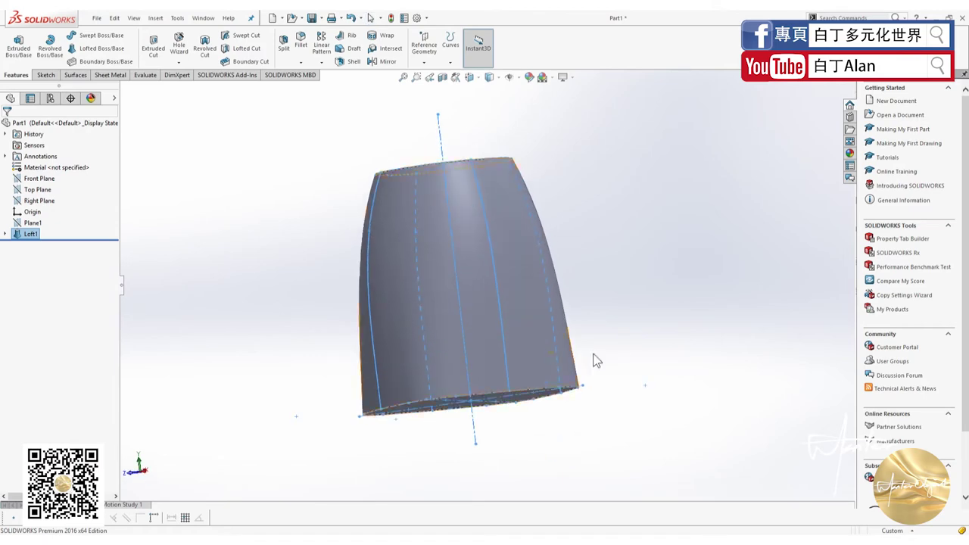
pyautogui.click(34, 202)
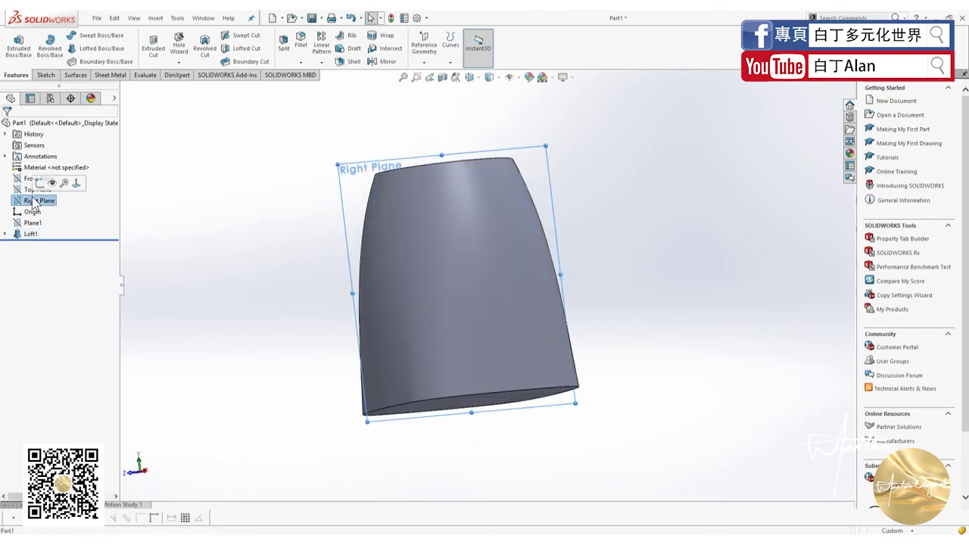
pyautogui.hotkey('ctrl', '8')
pyautogui.click(194, 318)
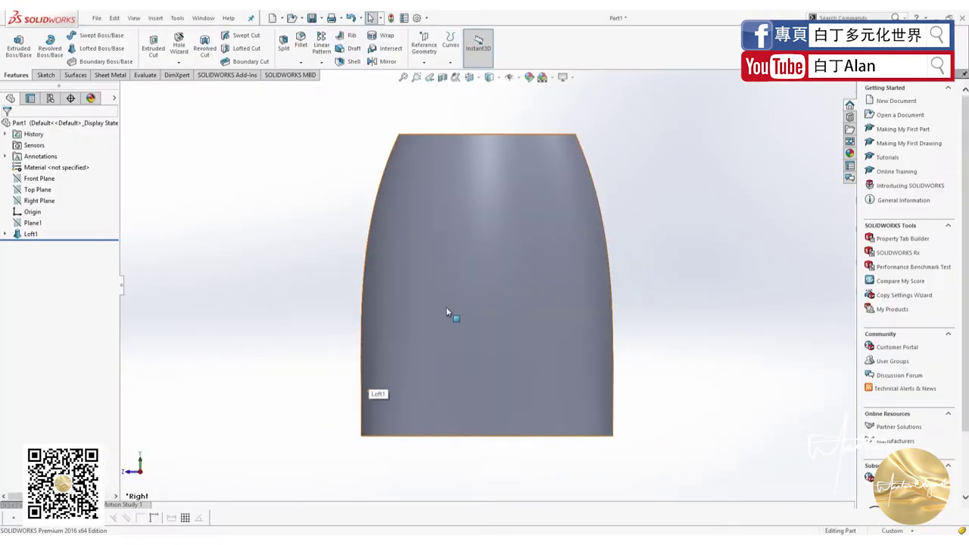
pyautogui.moveTo(446, 307); pyautogui.dragTo(445, 357, button='middle')
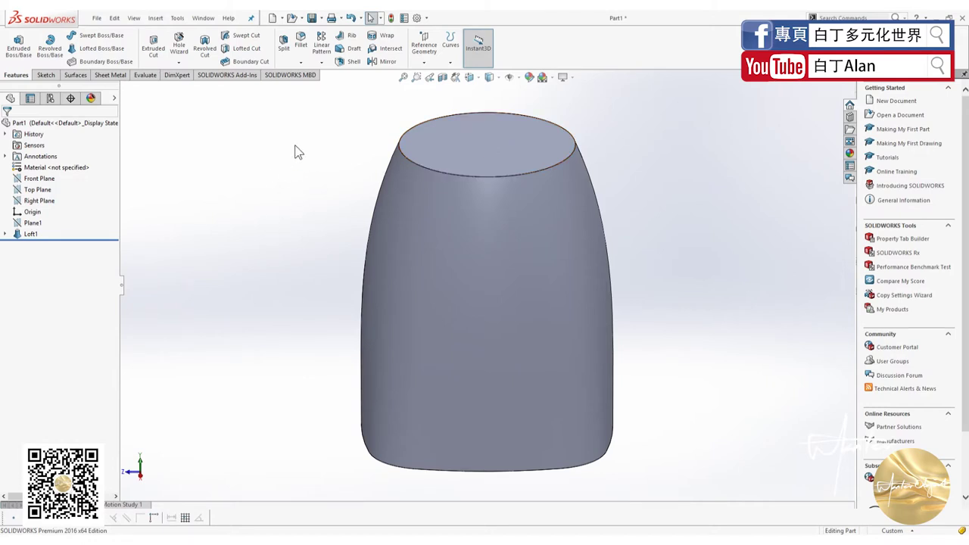
# Shell the kettle body with a 2 mm wall, removing the top face to leave it open
pyautogui.click(350, 62)
pyautogui.click(474, 149)
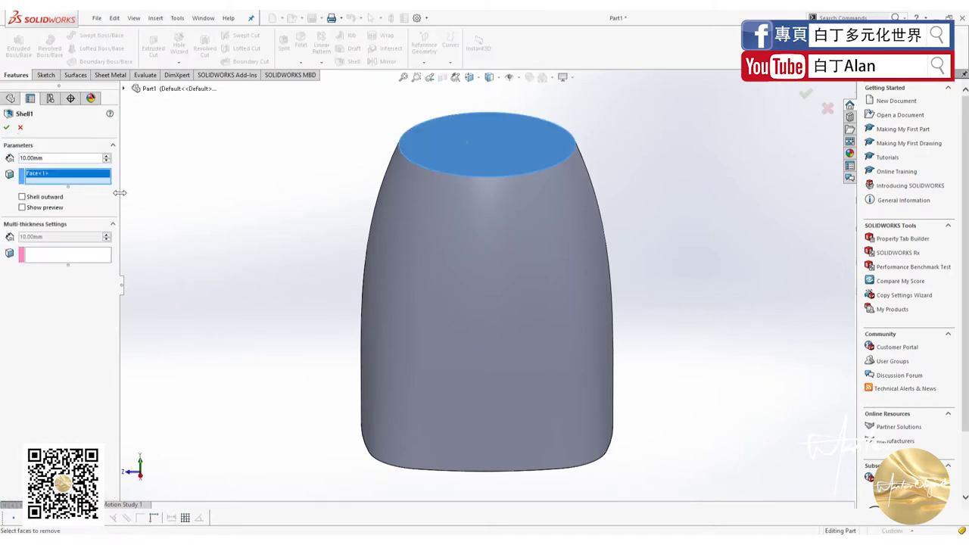
pyautogui.write('2')
pyautogui.press('Return')
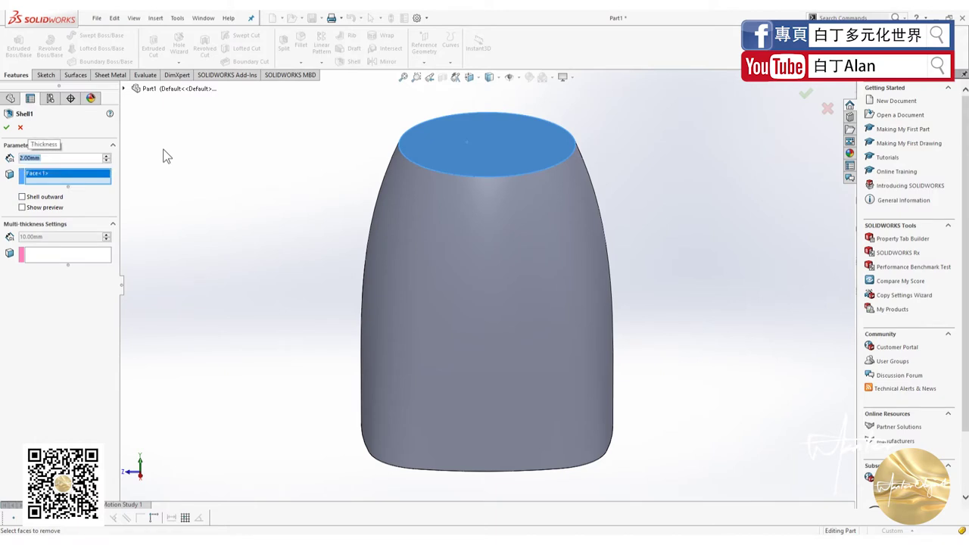
pyautogui.click(8, 123)
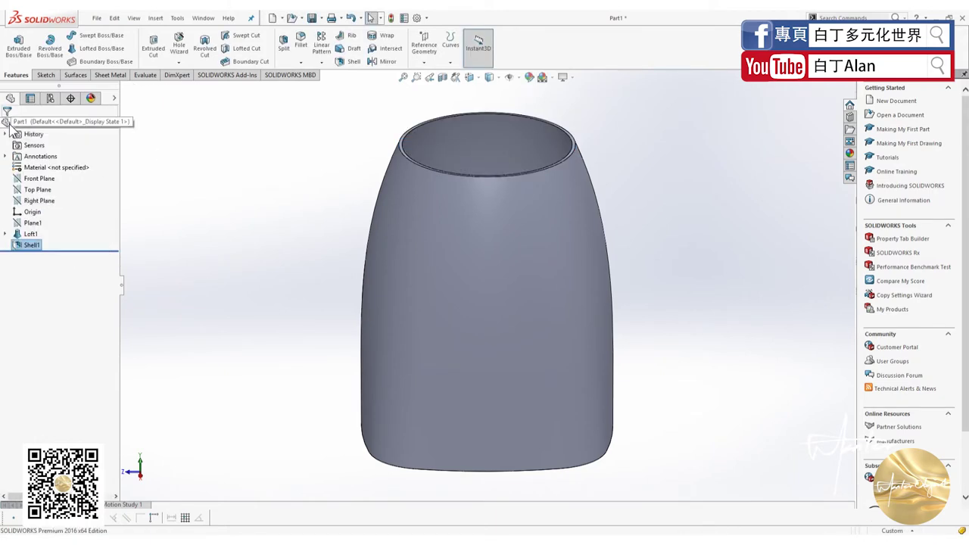
pyautogui.moveTo(311, 287); pyautogui.dragTo(631, 190, button='middle')
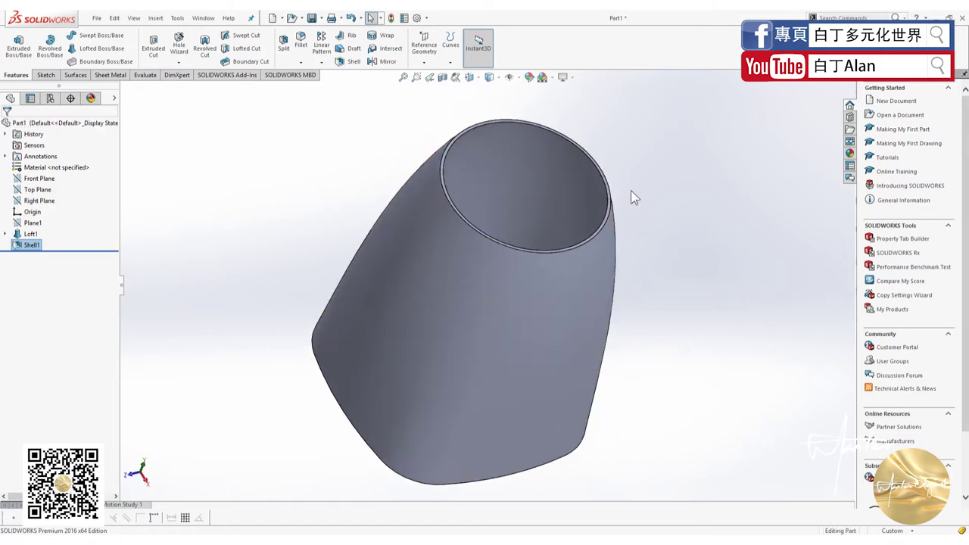
pyautogui.scroll(-5, 586, 229)
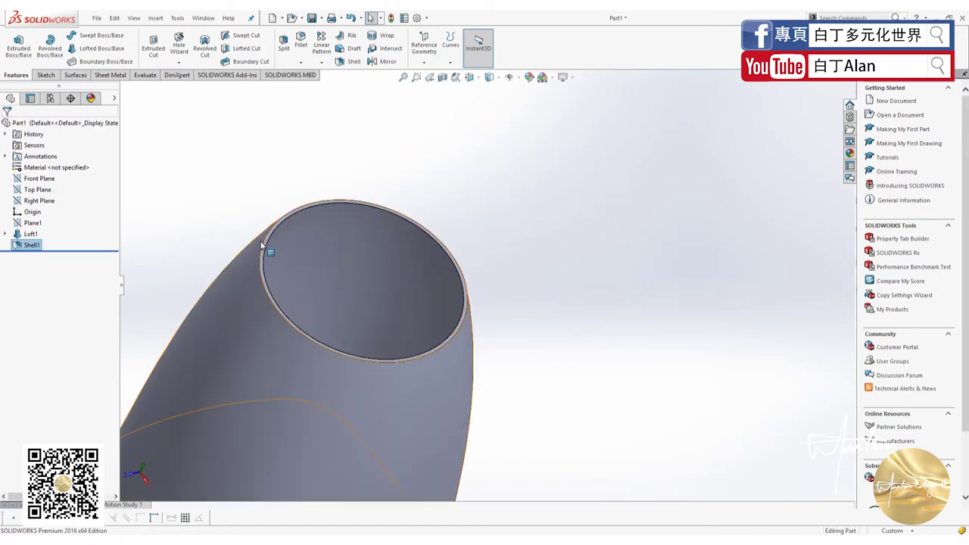
# Select the Right Plane, view it normal with Ctrl+8, and bring up the Sketch tools
pyautogui.click(43, 203)
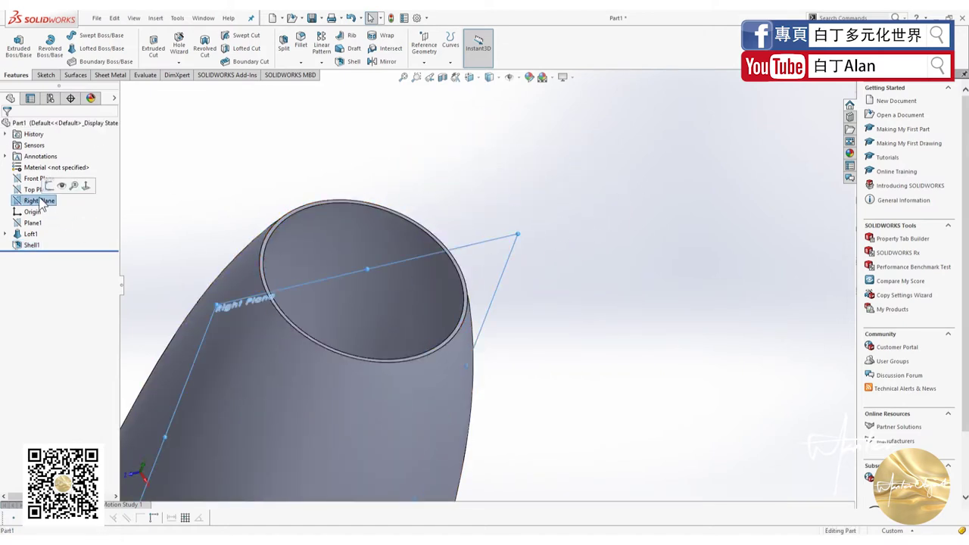
pyautogui.hotkey('ctrl', '8')
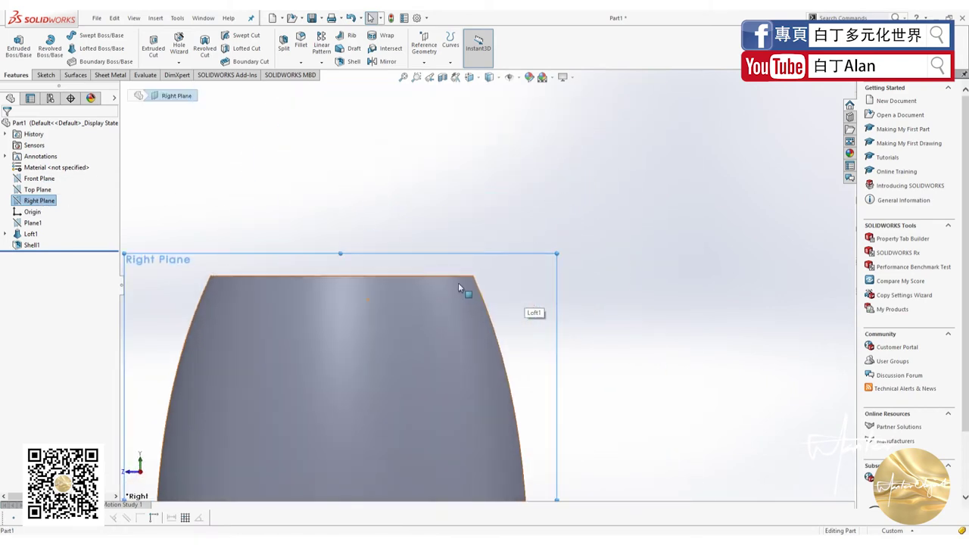
pyautogui.click(44, 75)
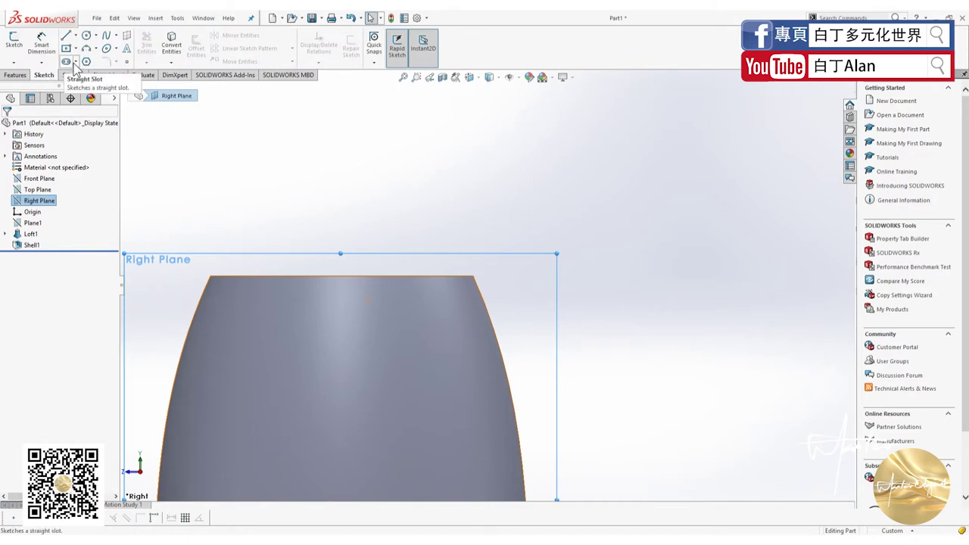
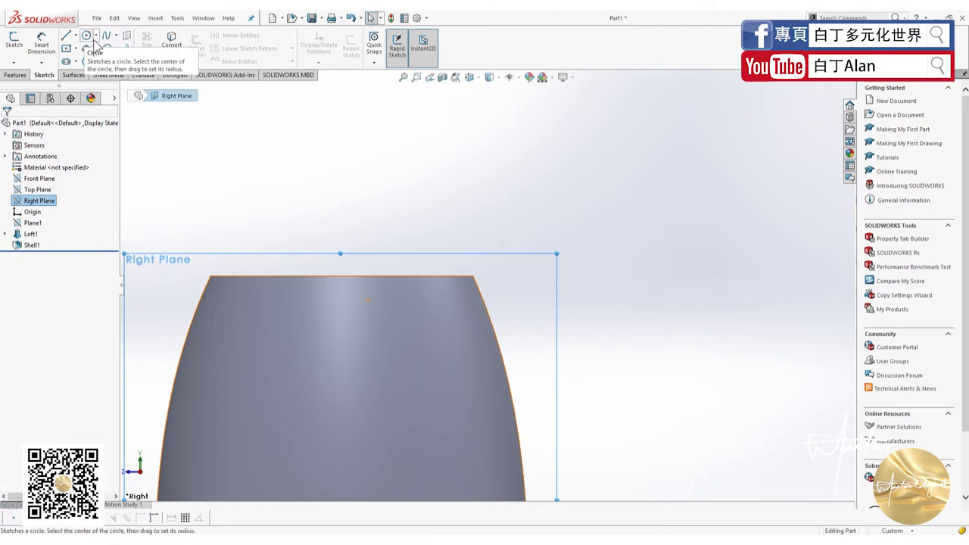
# Draw a line from the top edge's midpoint to its right corner, plus a circle centred there reaching that corner
pyautogui.click(66, 35)
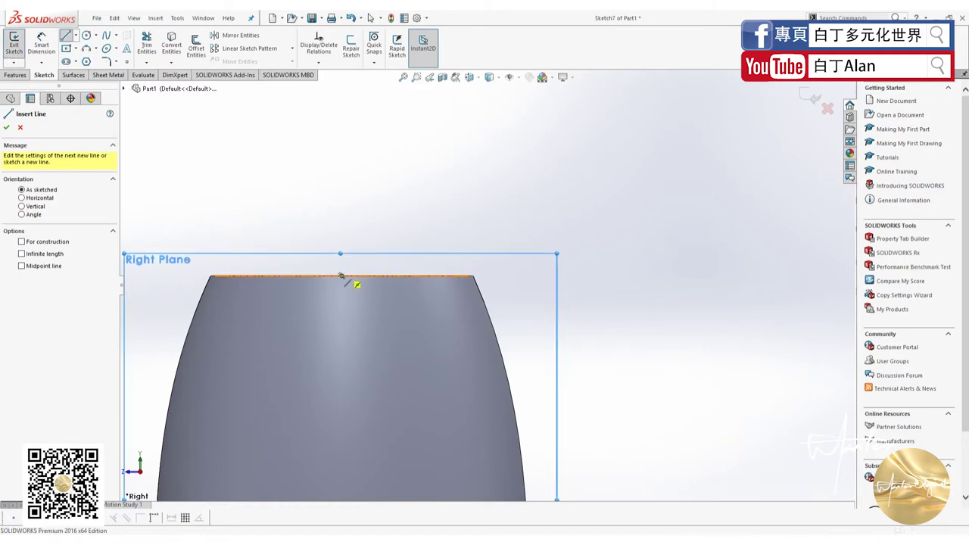
pyautogui.click(340, 276)
pyautogui.click(474, 276)
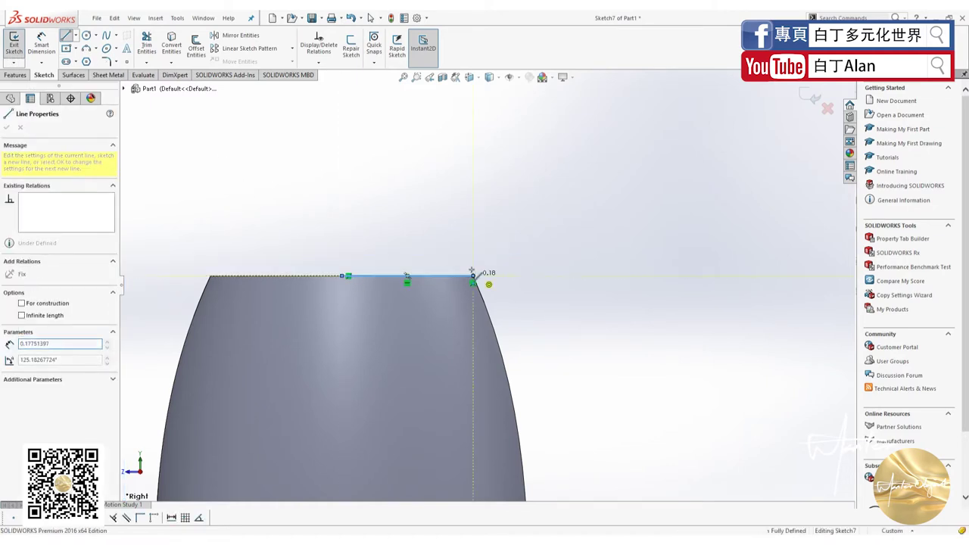
pyautogui.press('Escape')
pyautogui.click(86, 37)
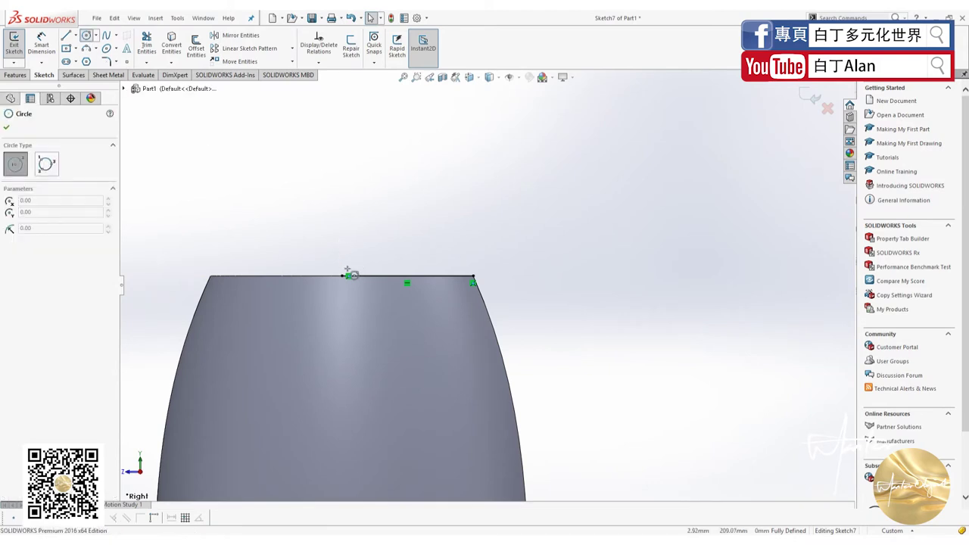
pyautogui.click(346, 276)
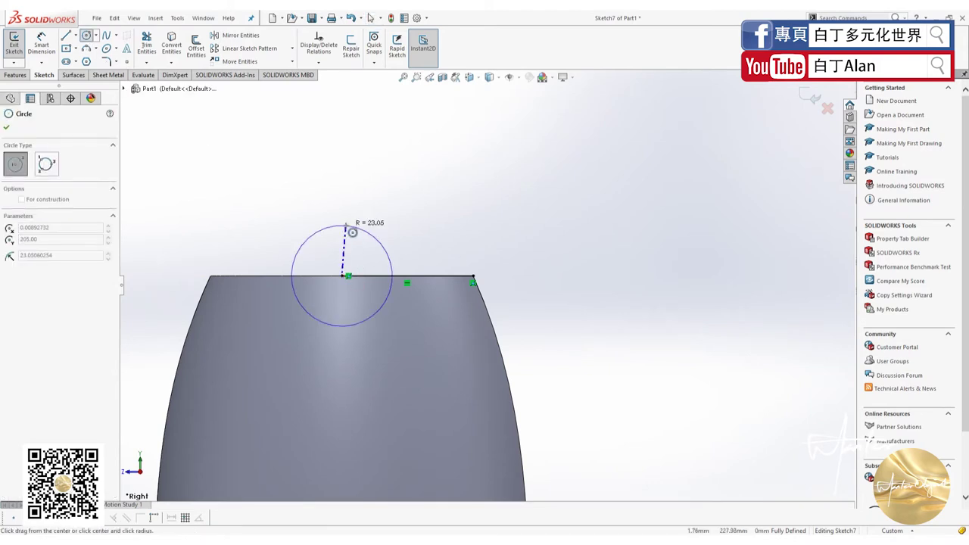
pyautogui.click(473, 277)
pyautogui.press('Escape')
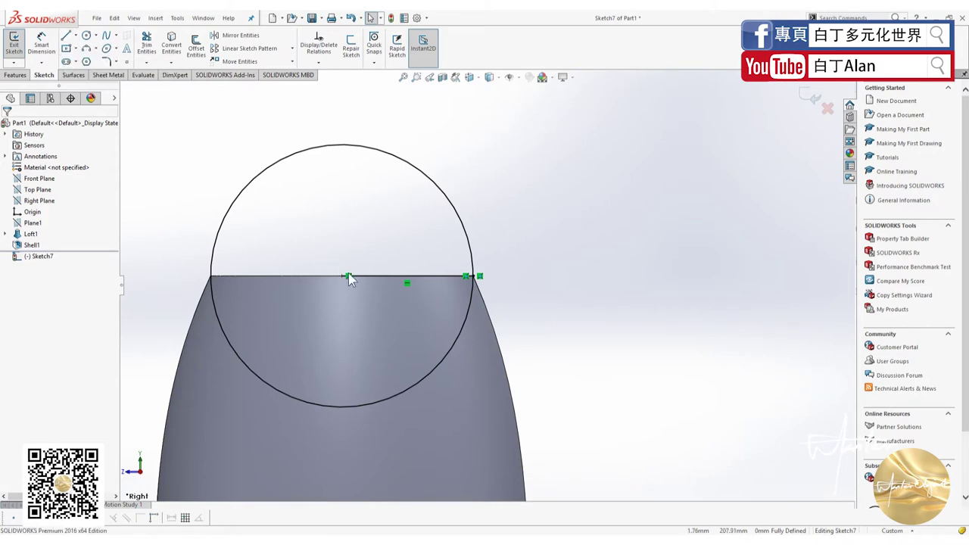
# Add a vertical line from the centre up to the circle's top and trim away the circle's left and lower parts
pyautogui.click(66, 35)
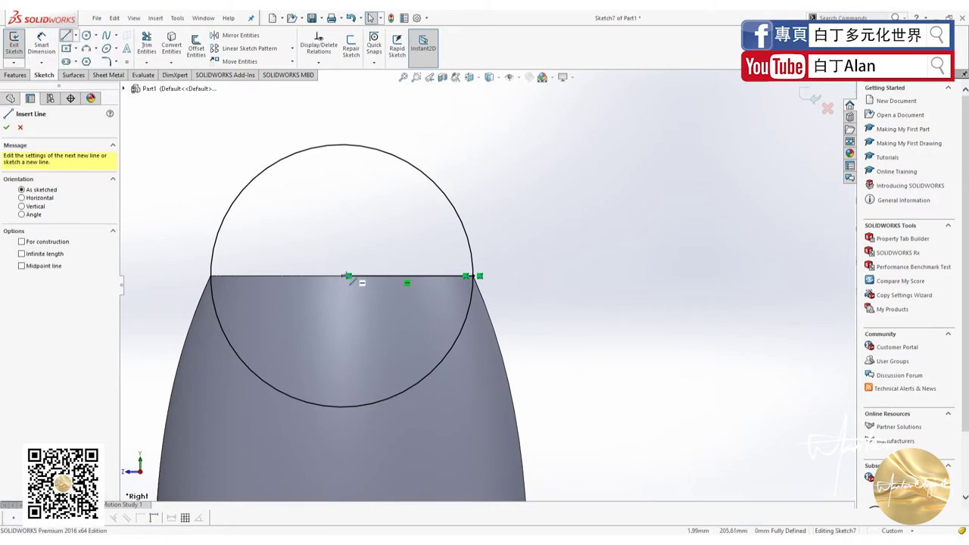
pyautogui.moveTo(342, 276); pyautogui.dragTo(342, 144)
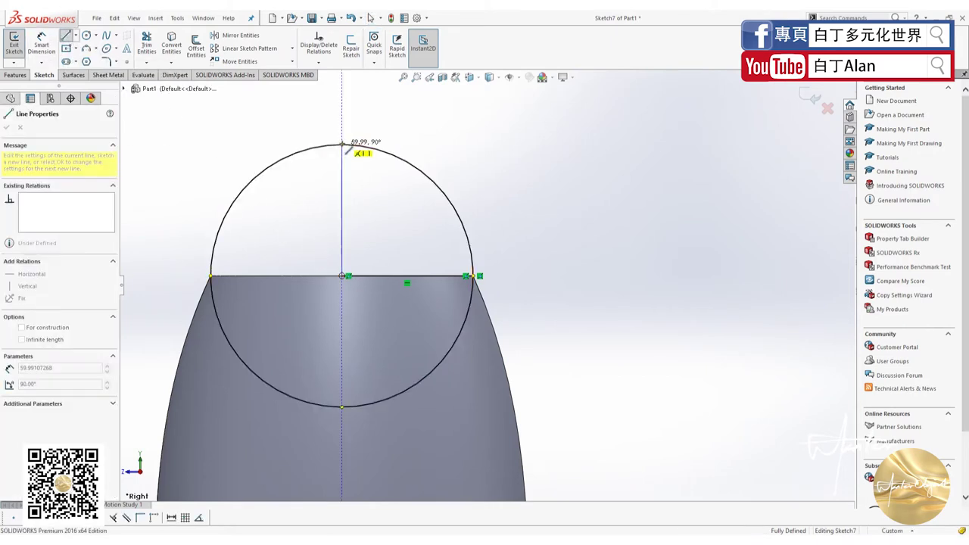
pyautogui.press('Escape')
pyautogui.click(146, 41)
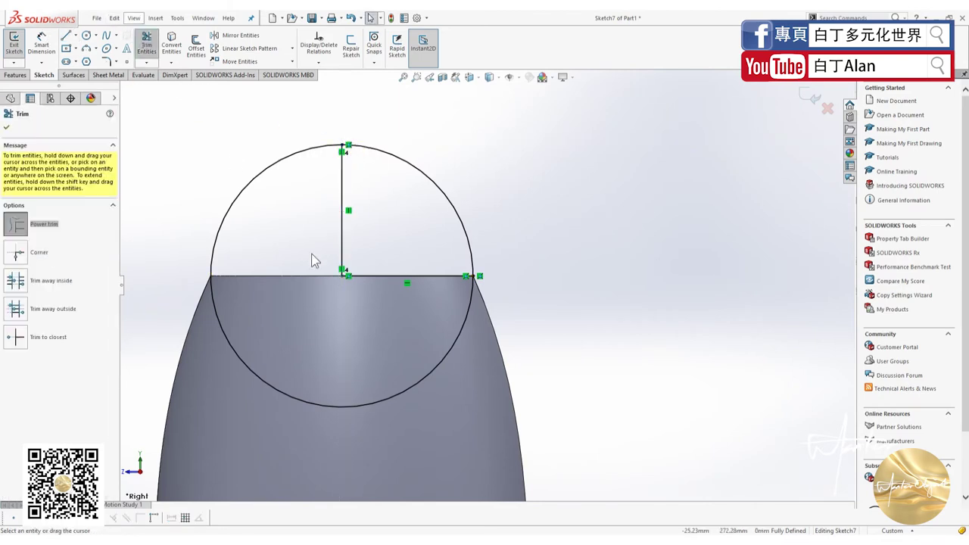
pyautogui.moveTo(454, 386); pyautogui.dragTo(225, 163)
pyautogui.press('Escape')
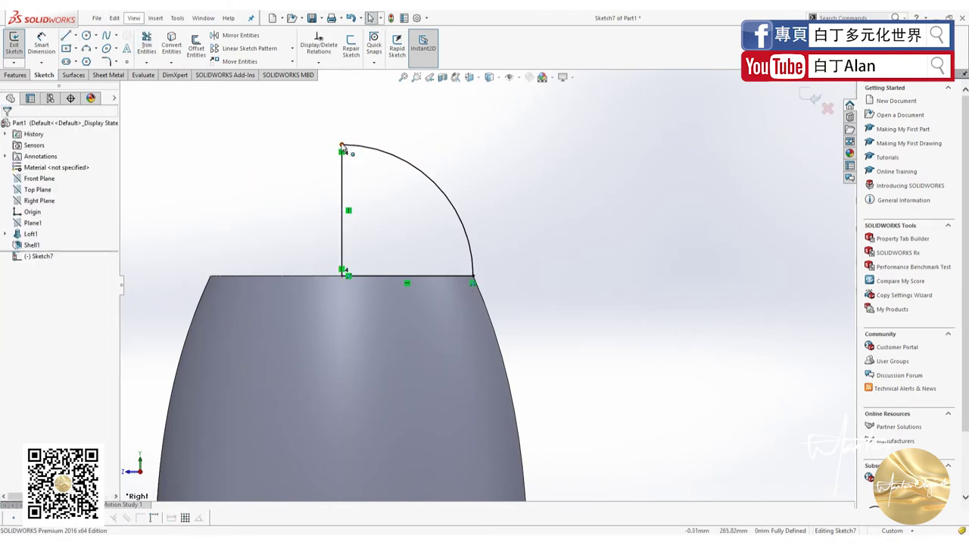
# Delete the leftover quarter arc, lower the vertical line's top endpoint, and begin an arc there
pyautogui.click(343, 145)
pyautogui.click(370, 221)
pyautogui.scroll(-1, 370, 221)
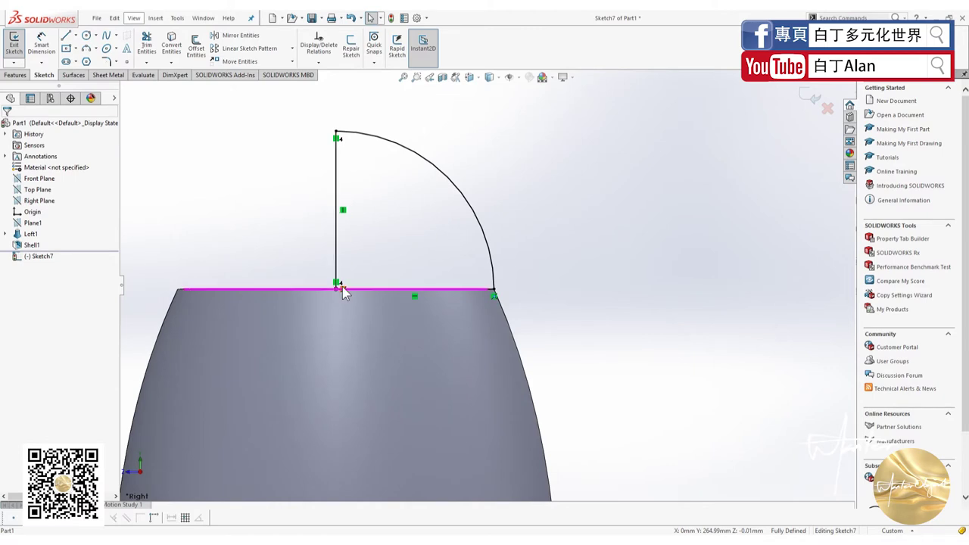
pyautogui.click(428, 155)
pyautogui.press('Delete')
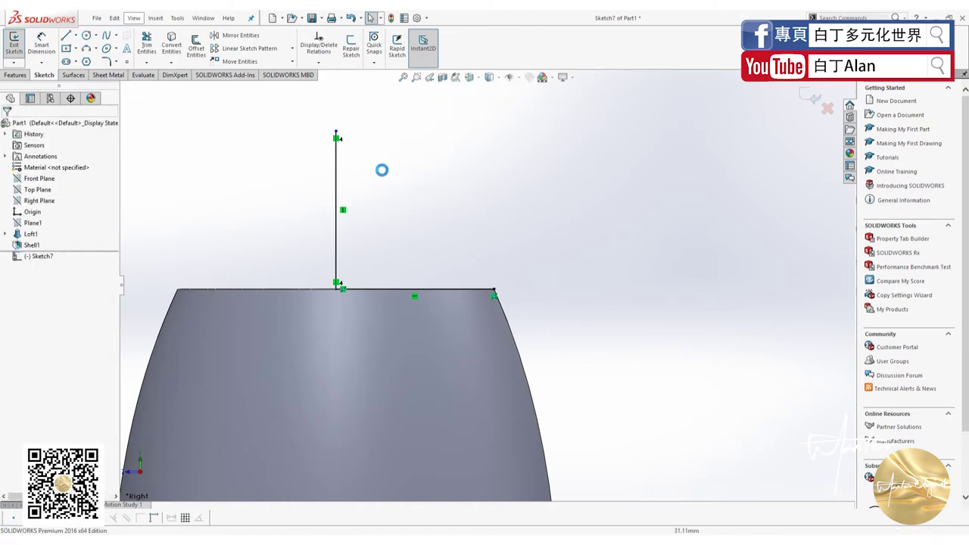
pyautogui.moveTo(336, 134); pyautogui.dragTo(336, 210)
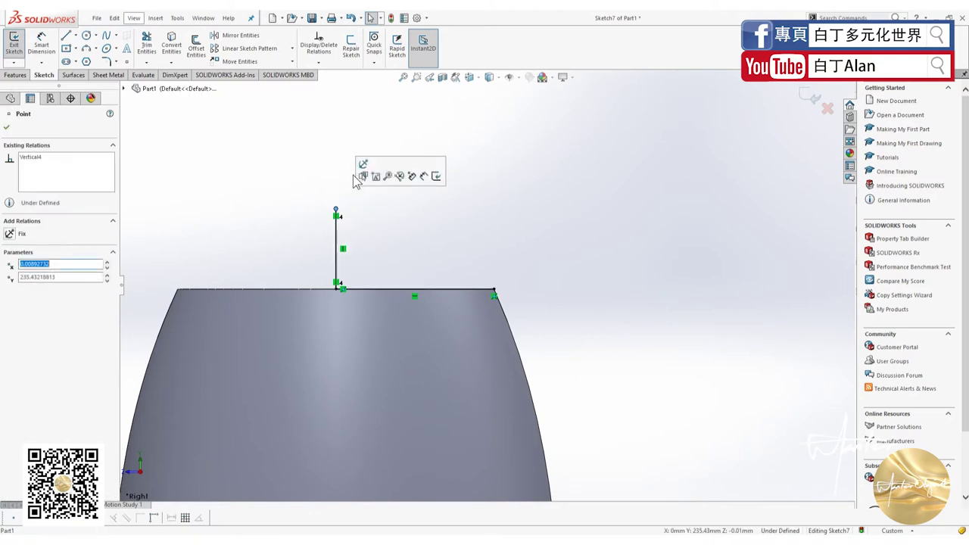
pyautogui.click(354, 179)
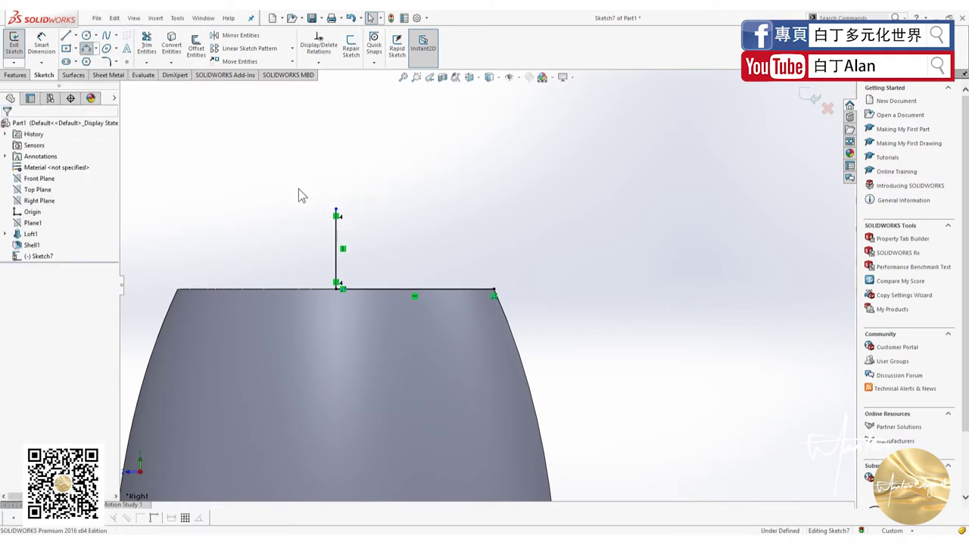
pyautogui.click(336, 210)
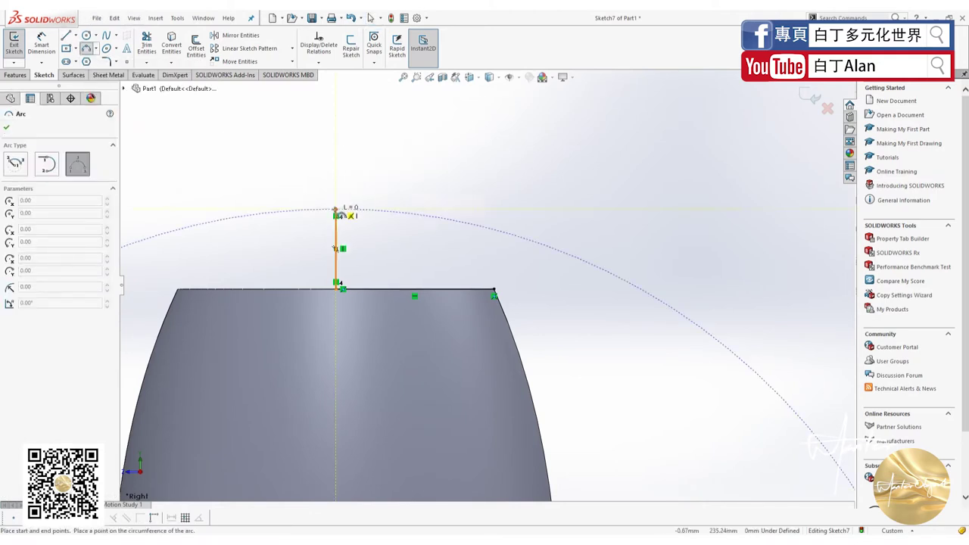
# Finish the 3-point arc from the vertical line's top to the rim's right corner
pyautogui.click(494, 289)
pyautogui.click(416, 229)
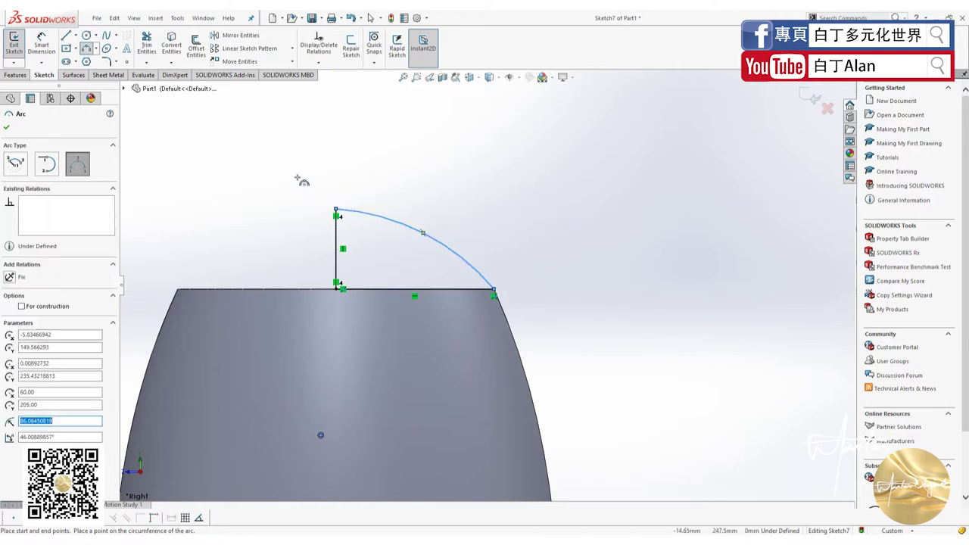
pyautogui.press('Escape')
pyautogui.scroll(-3, 314, 204)
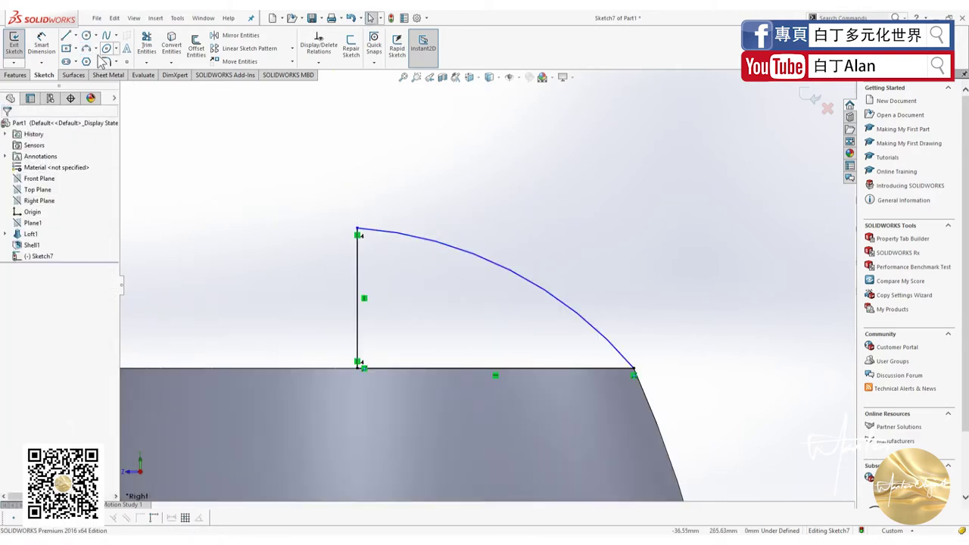
pyautogui.click(374, 231)
pyautogui.click(358, 228)
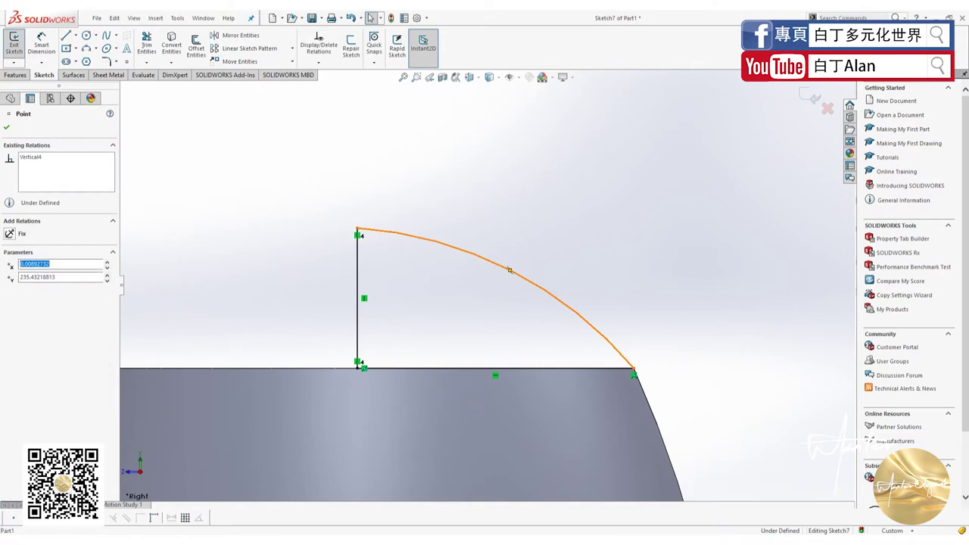
pyautogui.click(260, 189)
# Draw a horizontal centerline from the arc's top end and make the arc tangent to it
pyautogui.click(75, 36)
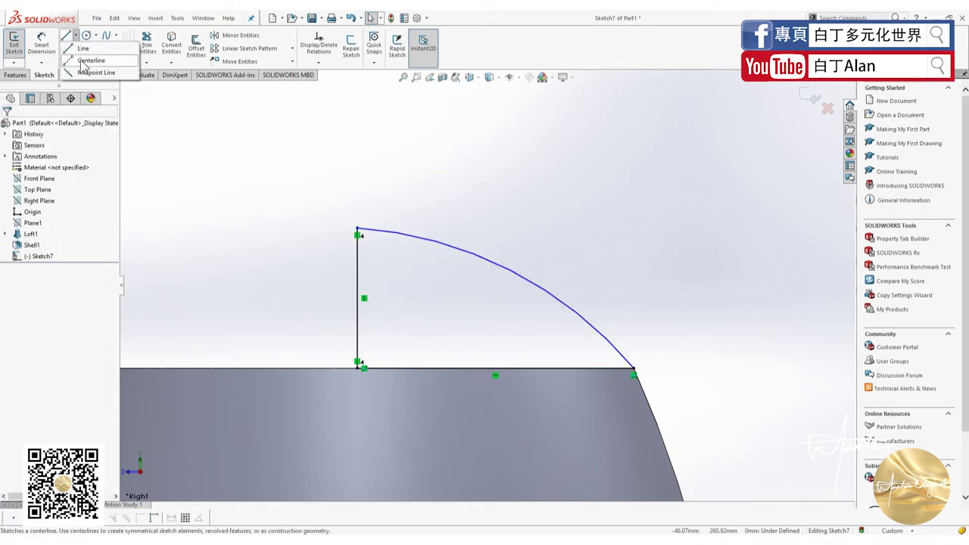
pyautogui.click(91, 61)
pyautogui.moveTo(357, 227); pyautogui.dragTo(487, 227)
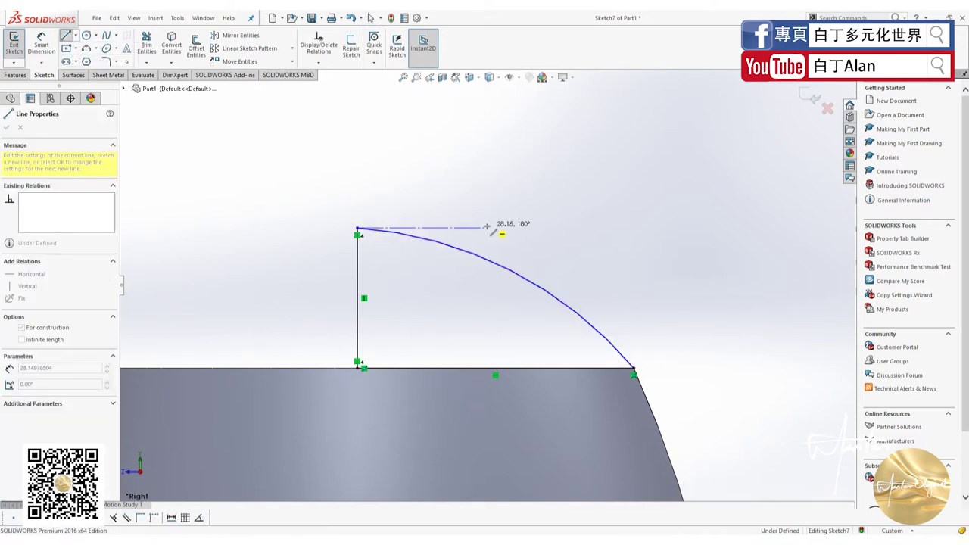
pyautogui.press('Escape')
pyautogui.click(437, 242)
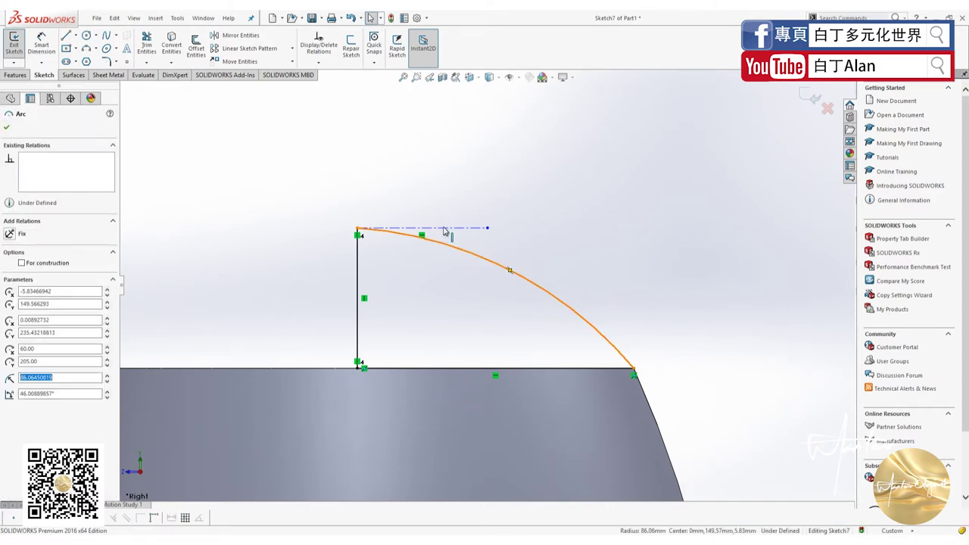
pyautogui.keyDown('ctrl'); pyautogui.click(430, 228); pyautogui.keyUp('ctrl')
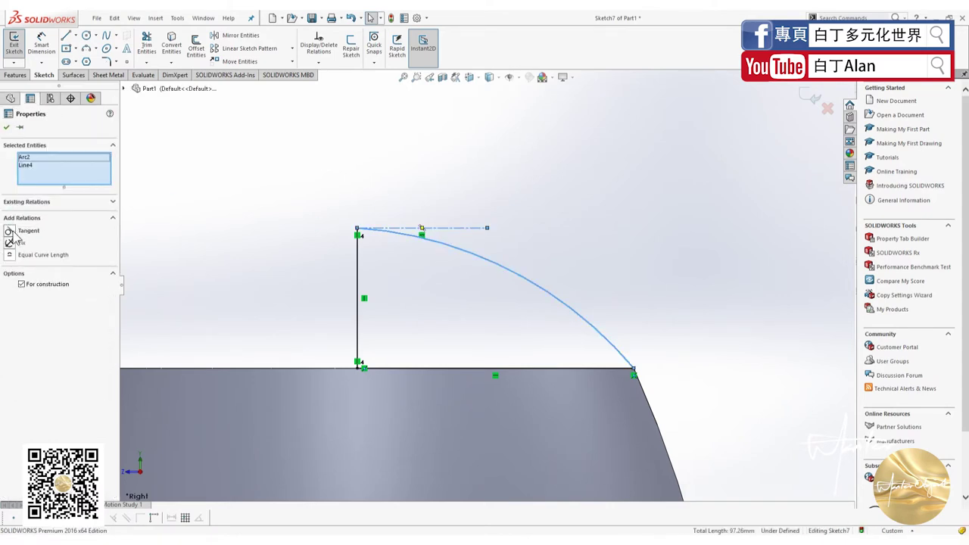
pyautogui.click(10, 231)
pyautogui.click(401, 305)
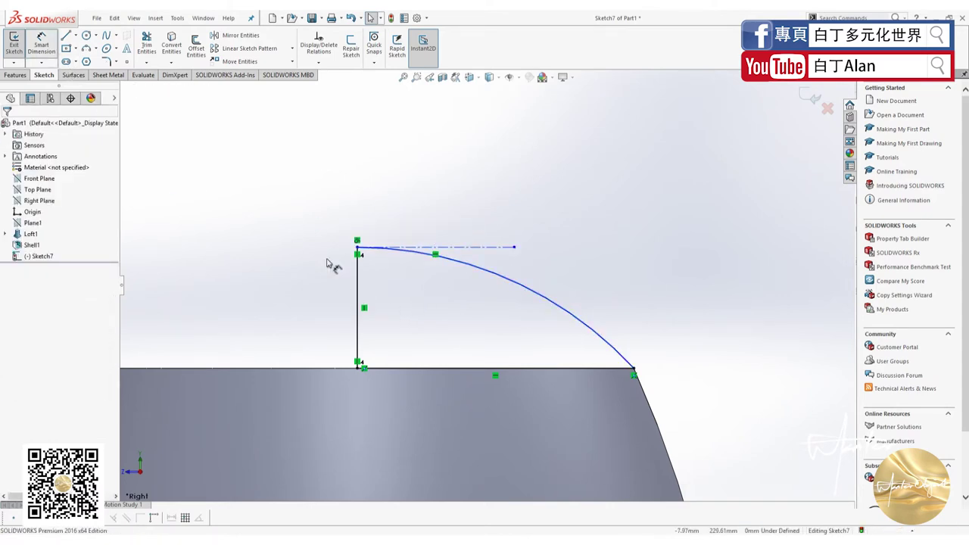
# Dimension the vertical line at 30 mm
pyautogui.click(359, 280)
pyautogui.click(312, 279)
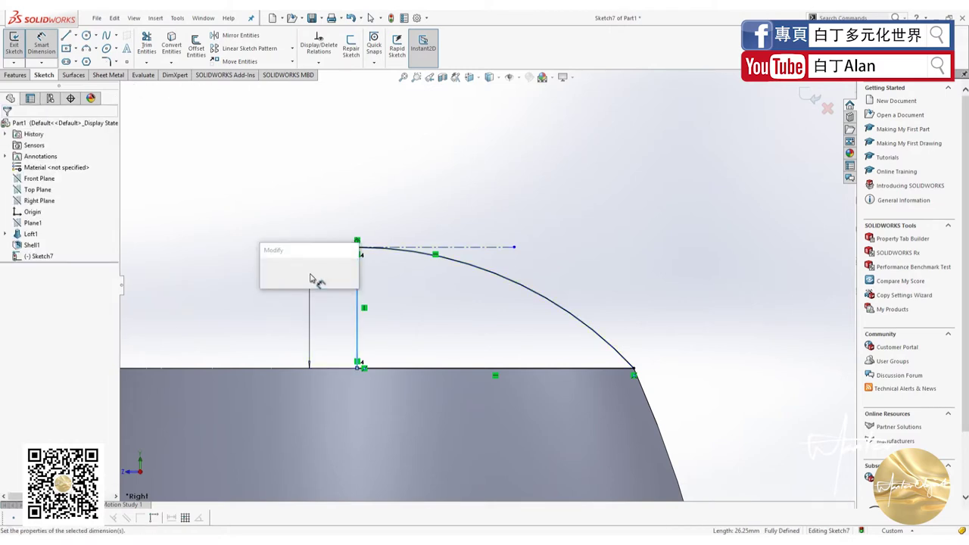
pyautogui.write('30')
pyautogui.press('Return')
pyautogui.scroll(-1, 394, 269)
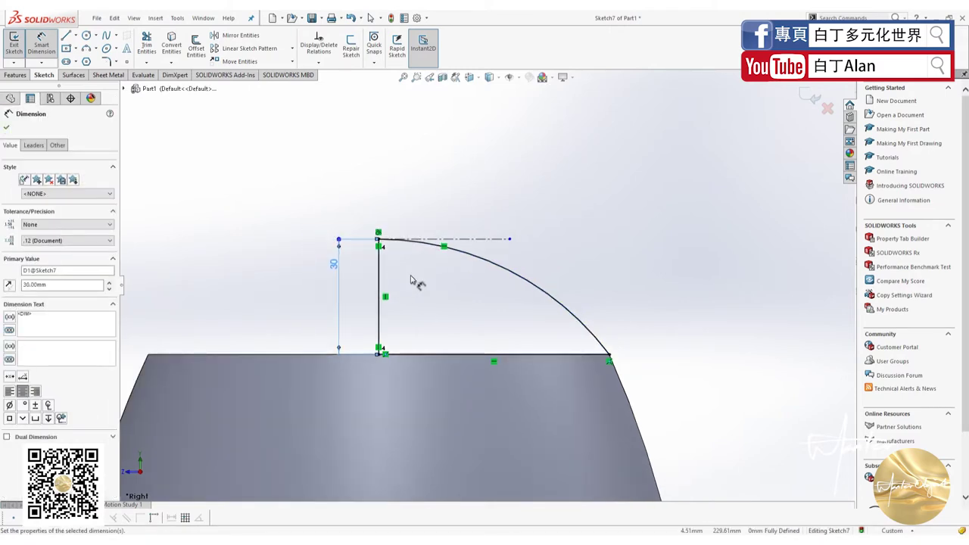
pyautogui.scroll(-3, 411, 278)
pyautogui.scroll(-3, 411, 278)
pyautogui.scroll(-2, 411, 279)
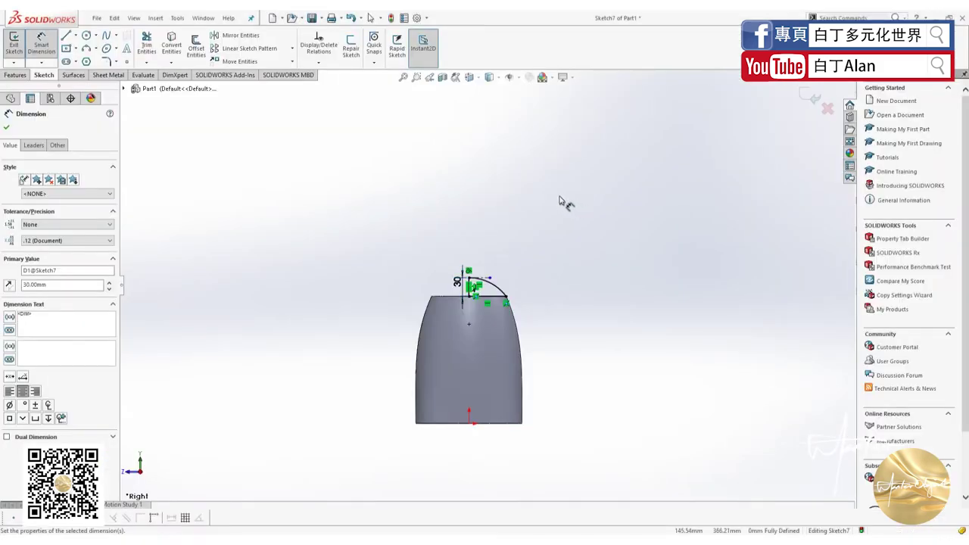
pyautogui.click(12, 120)
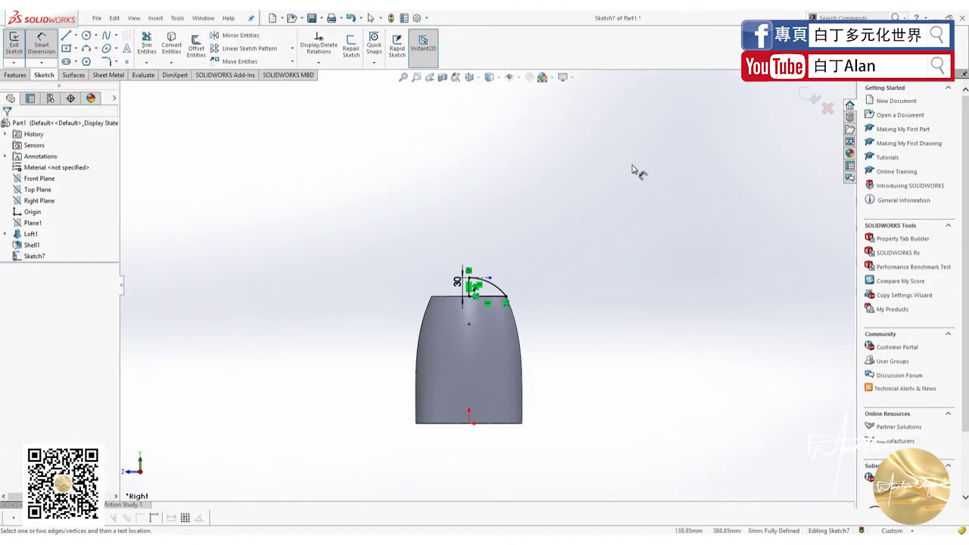
# Exit Sketch7 and orbit to view the model's open top
pyautogui.click(810, 100)
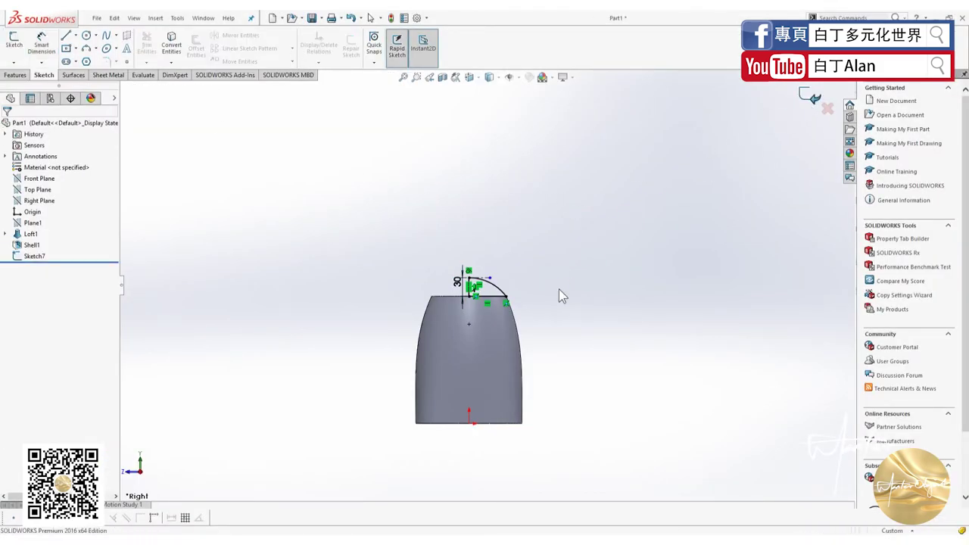
pyautogui.moveTo(538, 305); pyautogui.dragTo(536, 330, button='middle')
pyautogui.scroll(2, 404, 280)
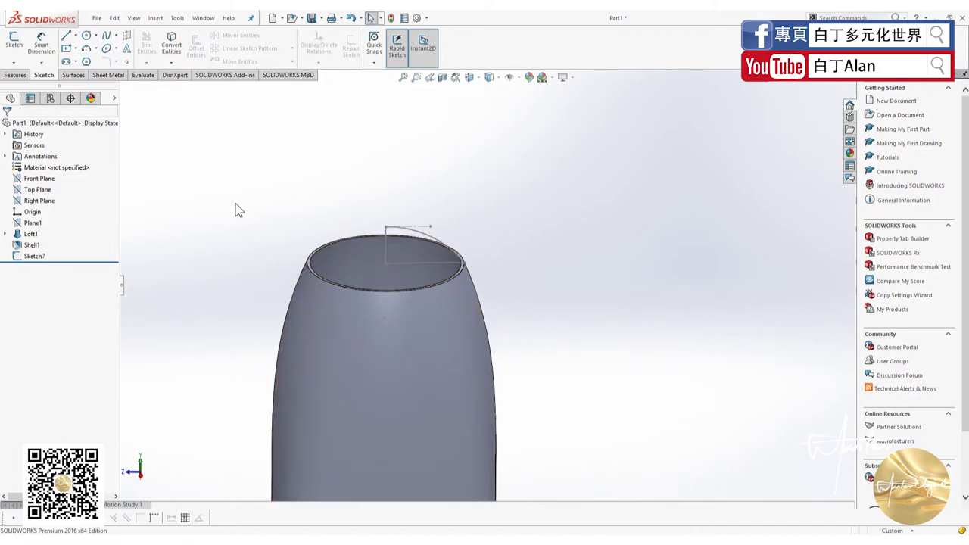
# Revolve Sketch7 360° about its vertical line to create the domed cap as Revolve1
pyautogui.click(15, 75)
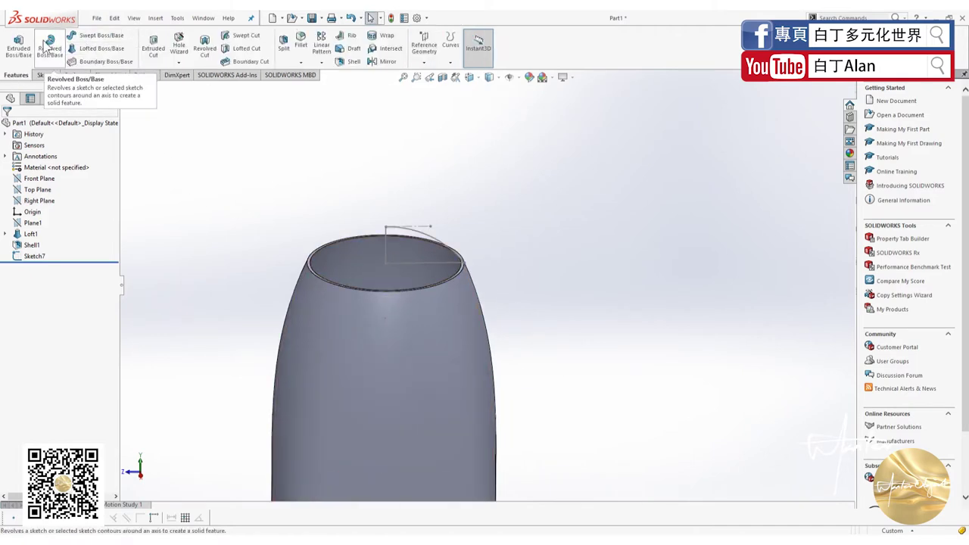
pyautogui.click(50, 45)
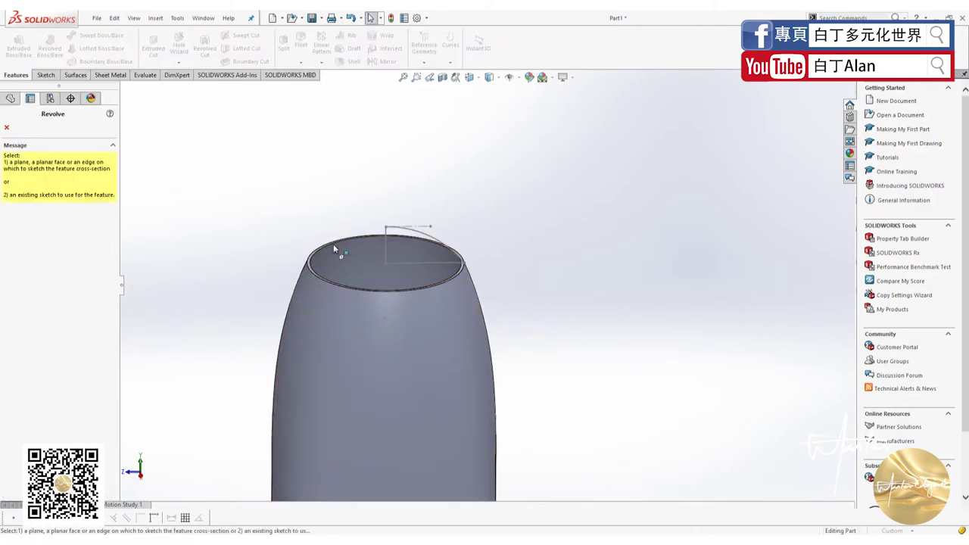
pyautogui.click(420, 234)
pyautogui.click(382, 261)
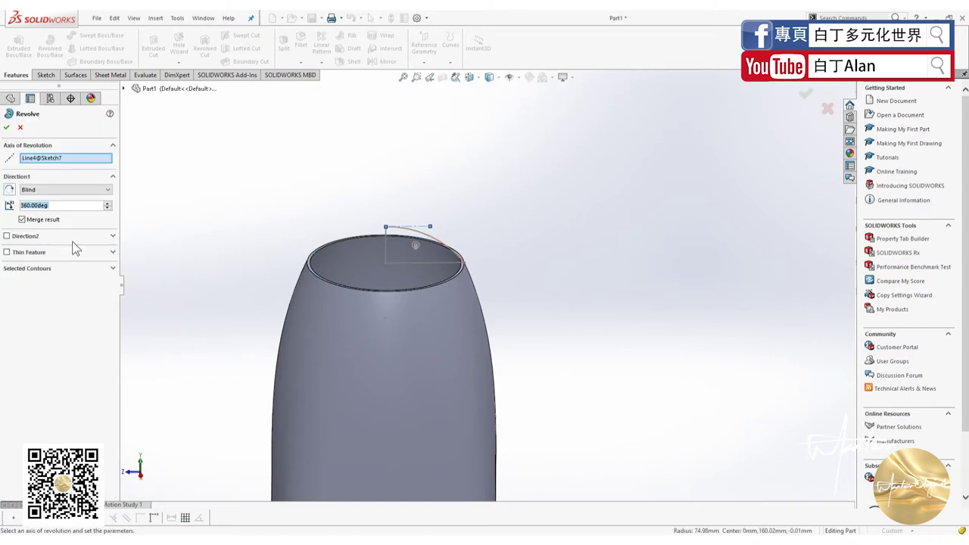
pyautogui.rightClick(53, 166)
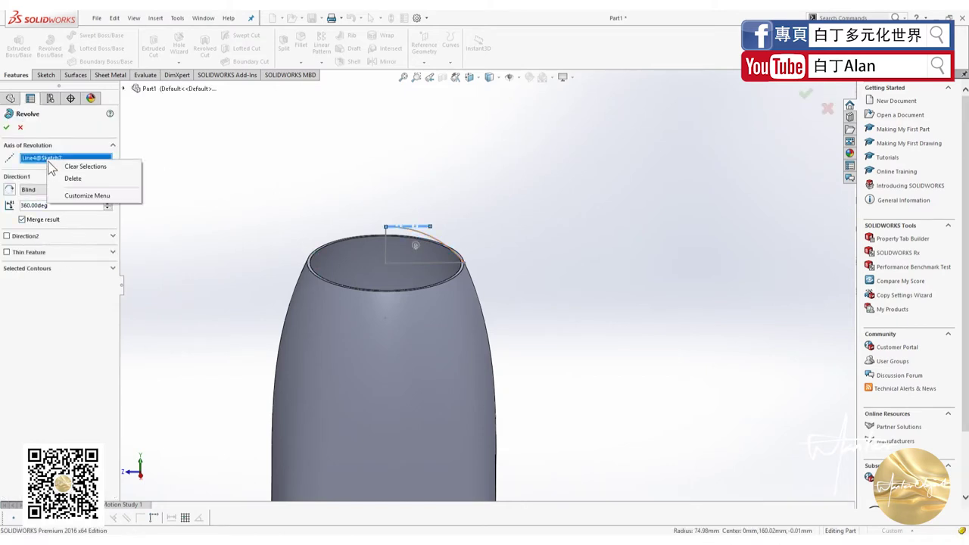
pyautogui.click(83, 164)
pyautogui.click(386, 241)
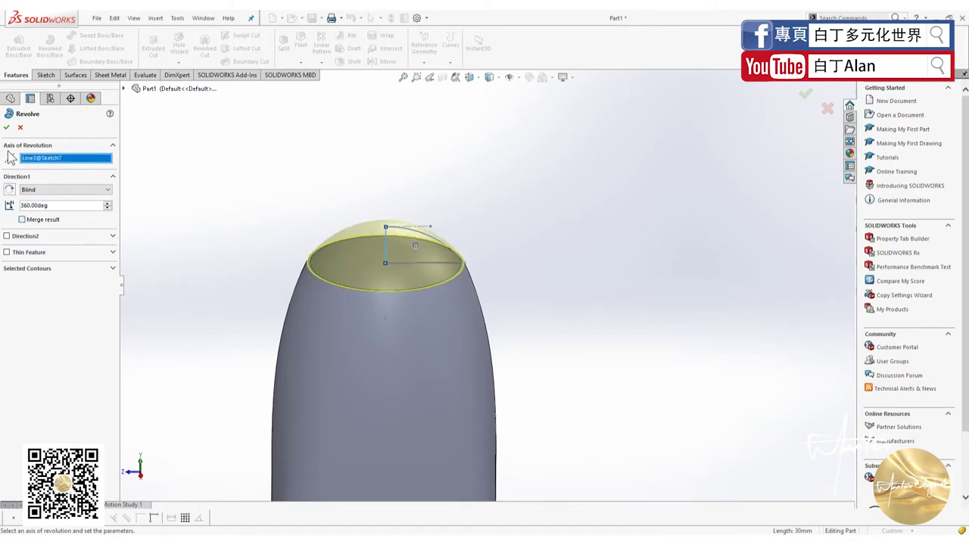
pyautogui.click(9, 130)
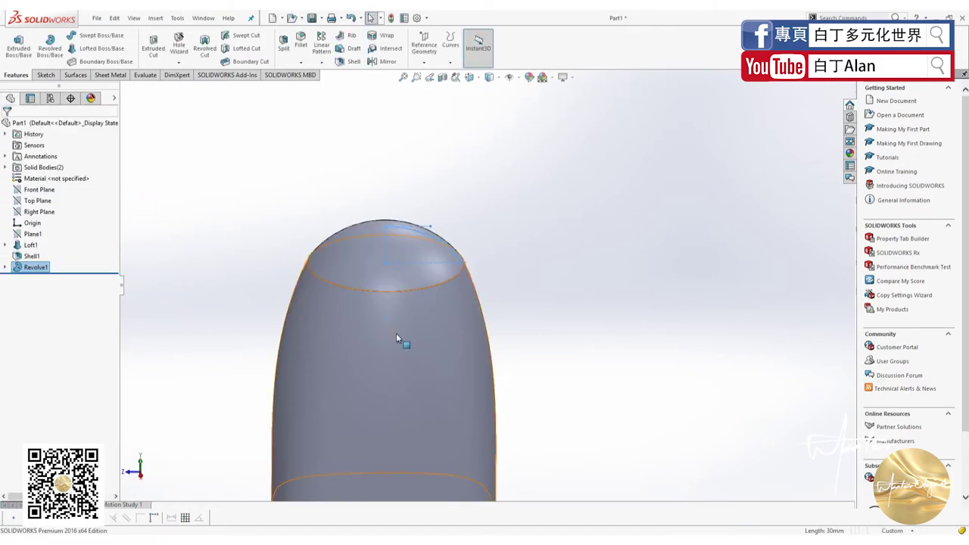
pyautogui.scroll(-3, 485, 295)
pyautogui.scroll(3, 485, 296)
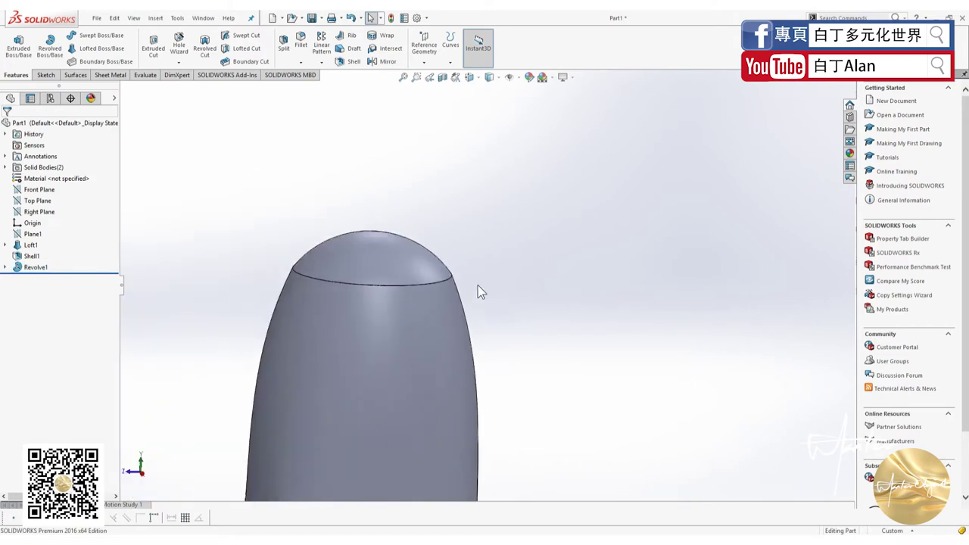
pyautogui.moveTo(477, 285)
pyautogui.mouseDown(button='middle')
pyautogui.moveTo(468, 262)
pyautogui.moveTo(514, 313)
pyautogui.mouseUp(button='middle')
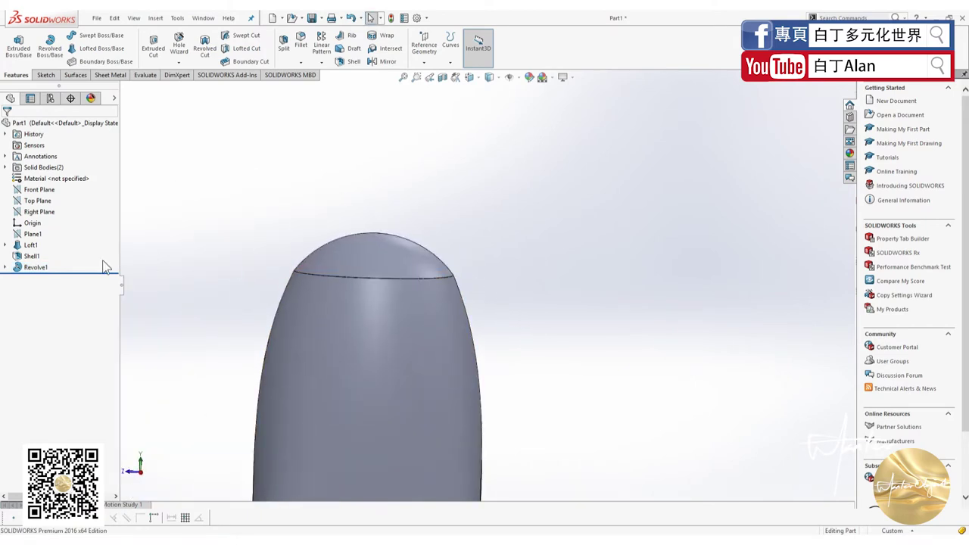
pyautogui.click(36, 268)
pyautogui.rightClick(37, 268)
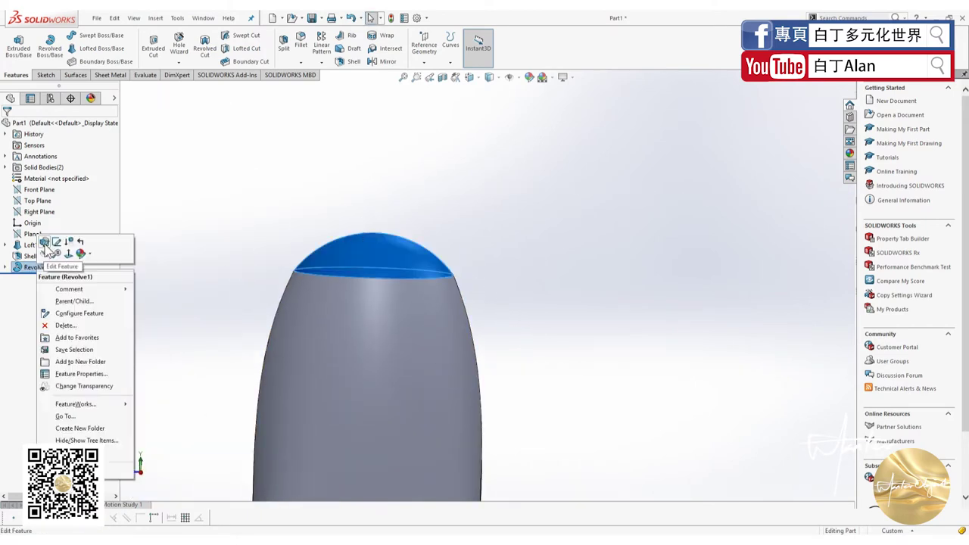
pyautogui.click(21, 283)
pyautogui.click(6, 267)
pyautogui.click(41, 278)
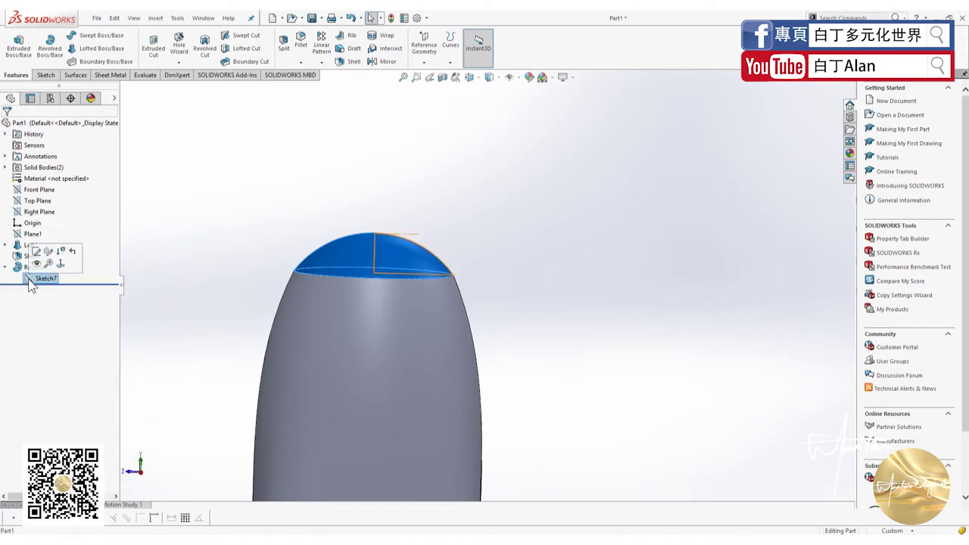
pyautogui.rightClick(42, 278)
pyautogui.click(34, 253)
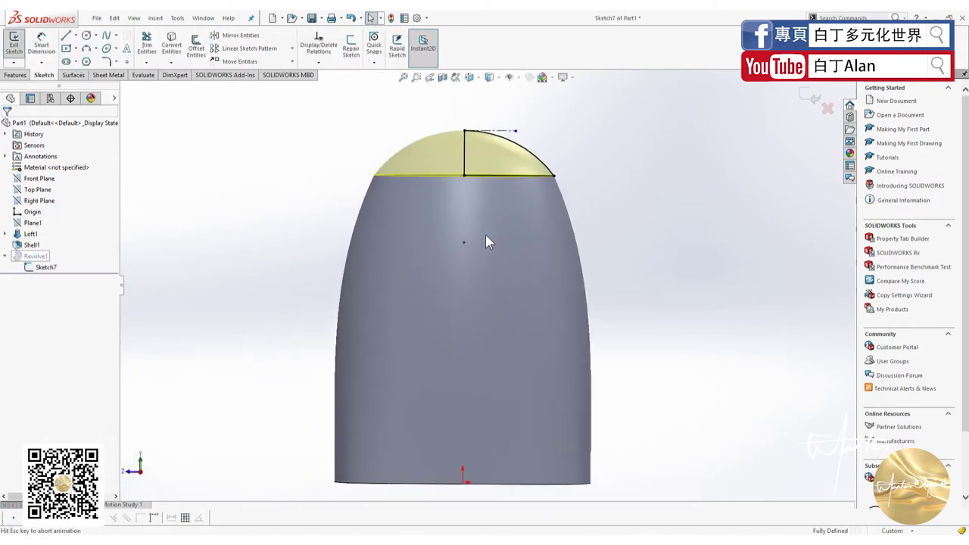
pyautogui.scroll(-3, 529, 219)
pyautogui.scroll(-2, 541, 218)
pyautogui.scroll(-2, 548, 218)
pyautogui.scroll(-2, 548, 217)
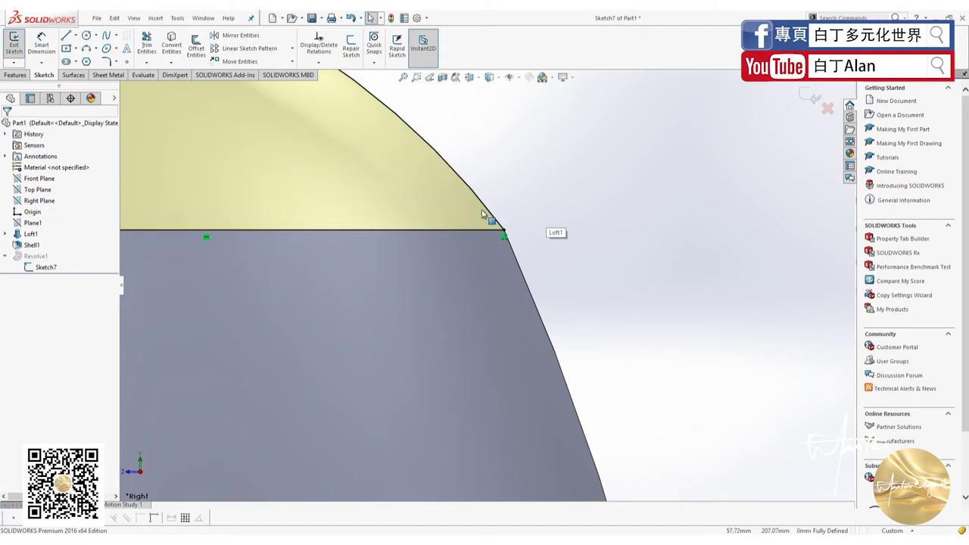
pyautogui.click(492, 216)
pyautogui.scroll(-3, 485, 333)
pyautogui.scroll(3, 484, 336)
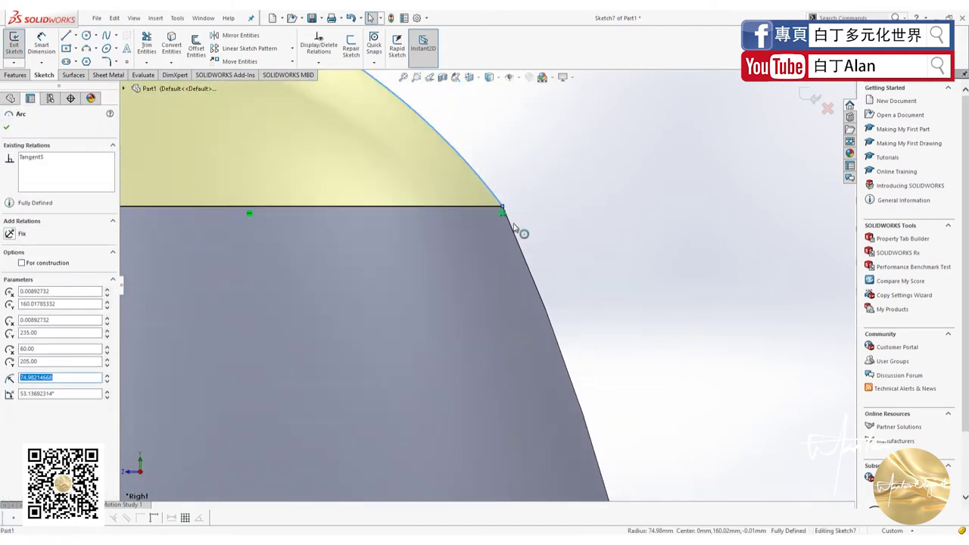
pyautogui.keyDown('ctrl'); pyautogui.click(422, 242); pyautogui.keyUp('ctrl')
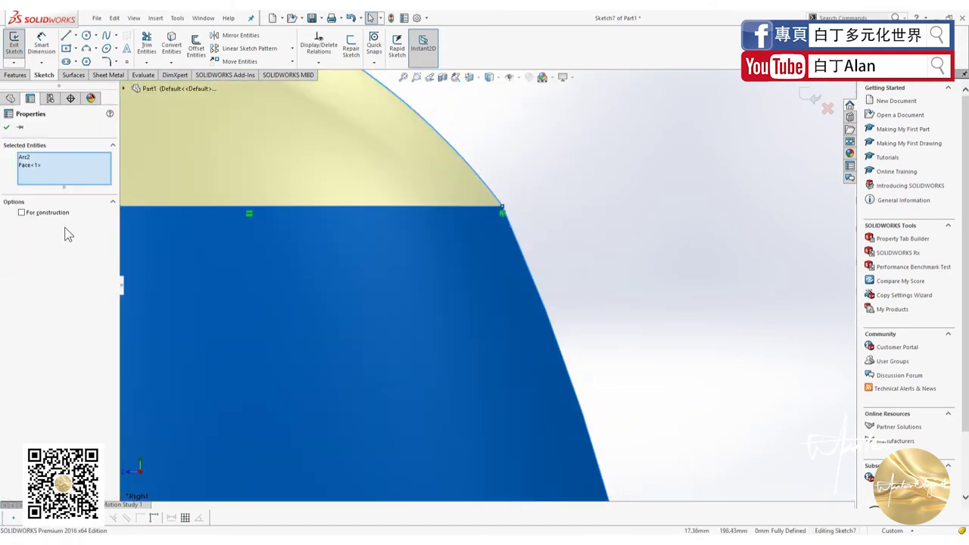
pyautogui.scroll(5, 493, 324)
pyautogui.press('Escape')
pyautogui.scroll(-4, 490, 265)
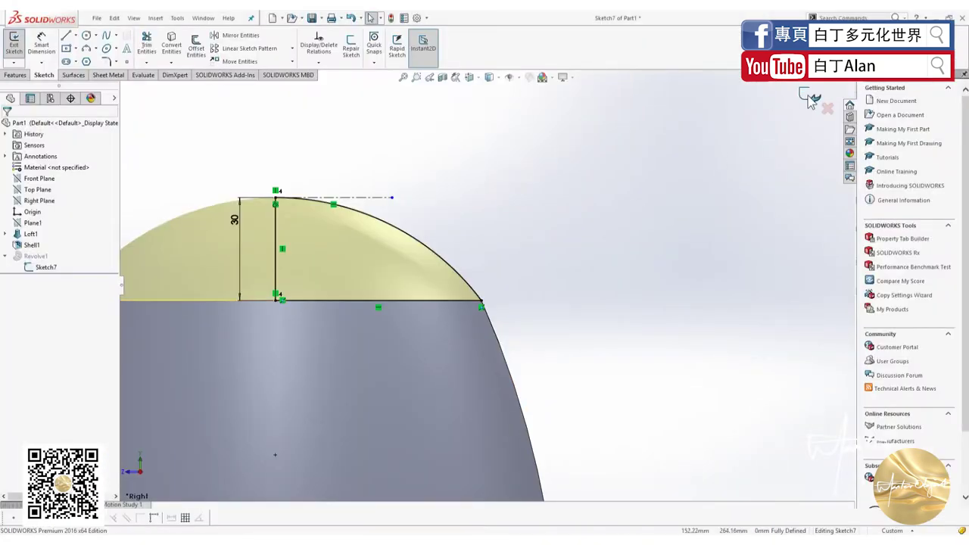
pyautogui.hotkey('ctrl', 'b')
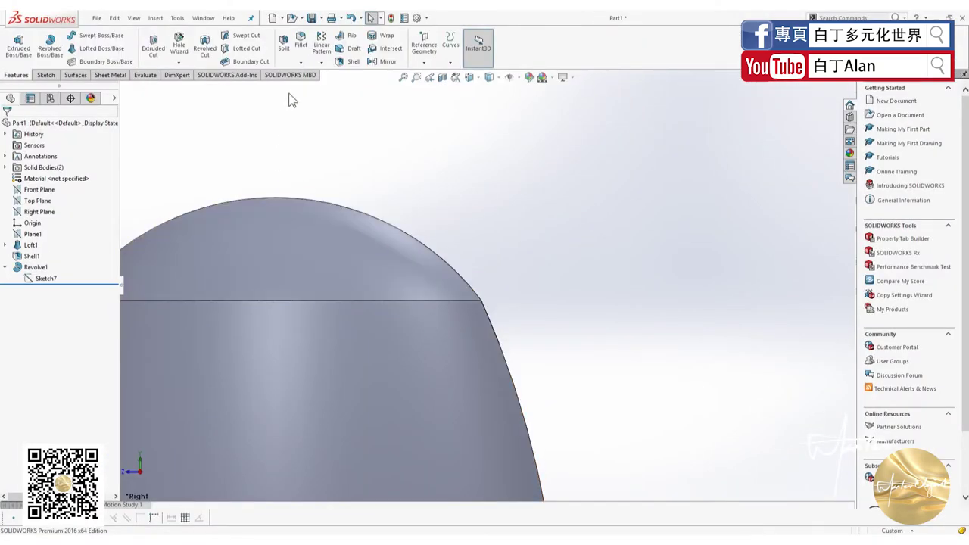
# Fillet the first dome-to-body seam edge with a 0.2 mm radius
pyautogui.click(475, 301)
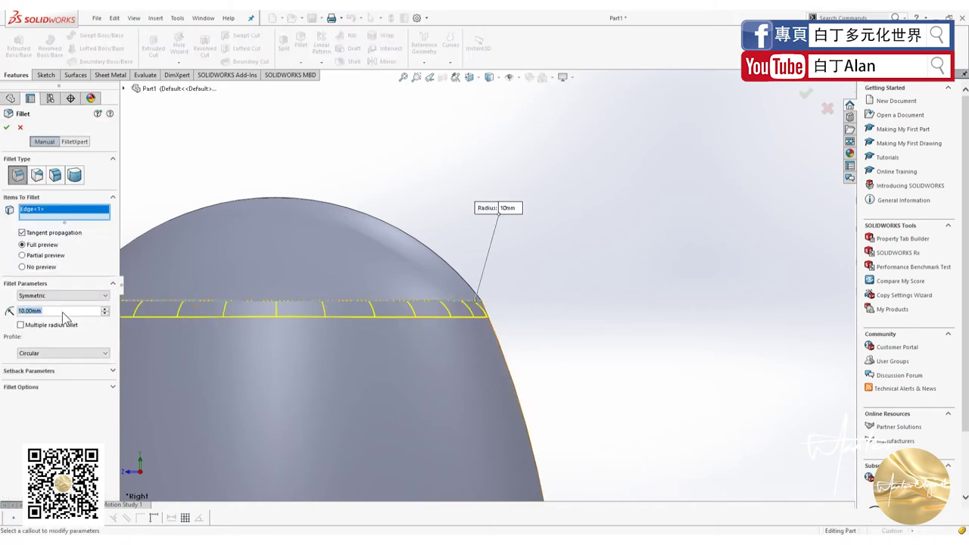
pyautogui.write('0.2')
pyautogui.press('Return')
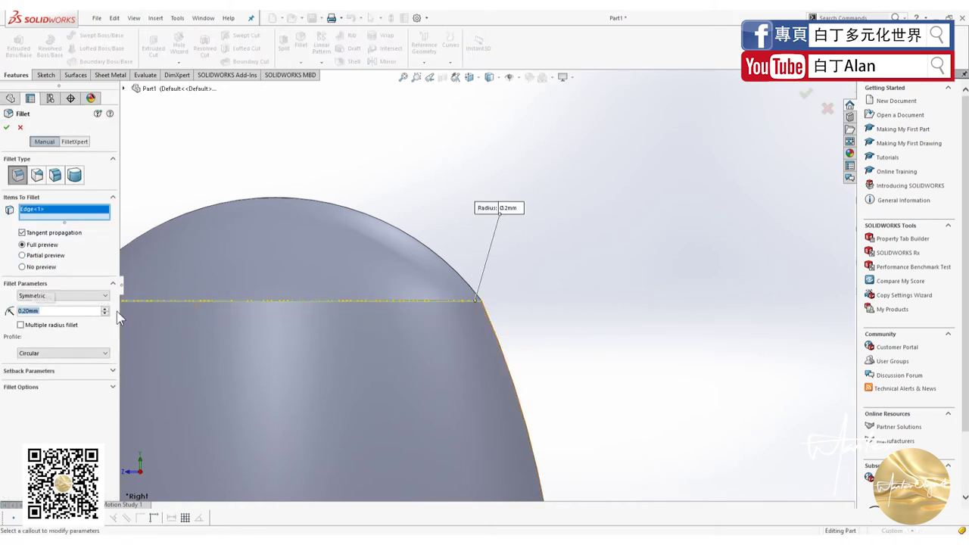
pyautogui.scroll(3, 436, 302)
pyautogui.moveTo(436, 302); pyautogui.dragTo(484, 311, button='middle')
pyautogui.scroll(-3, 408, 255)
pyautogui.scroll(-2, 408, 256)
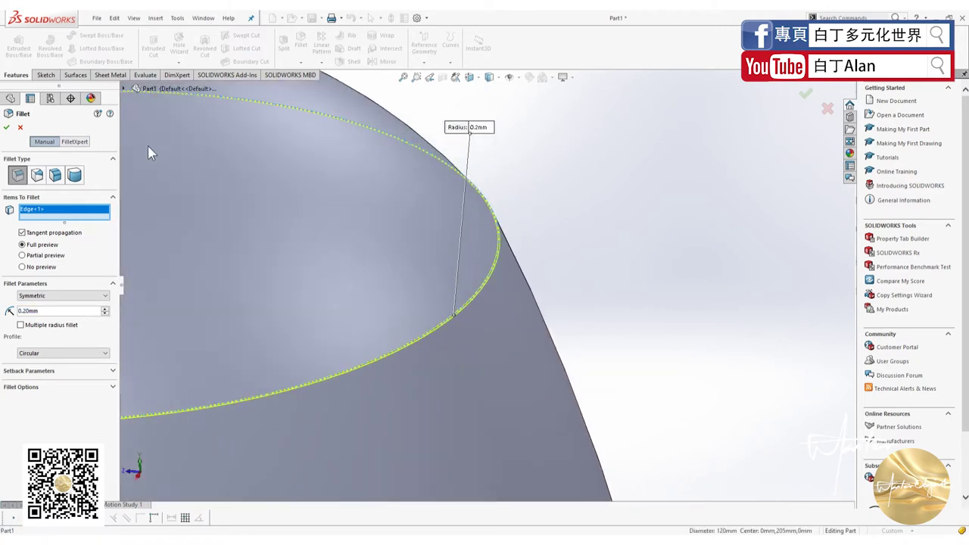
pyautogui.click(8, 129)
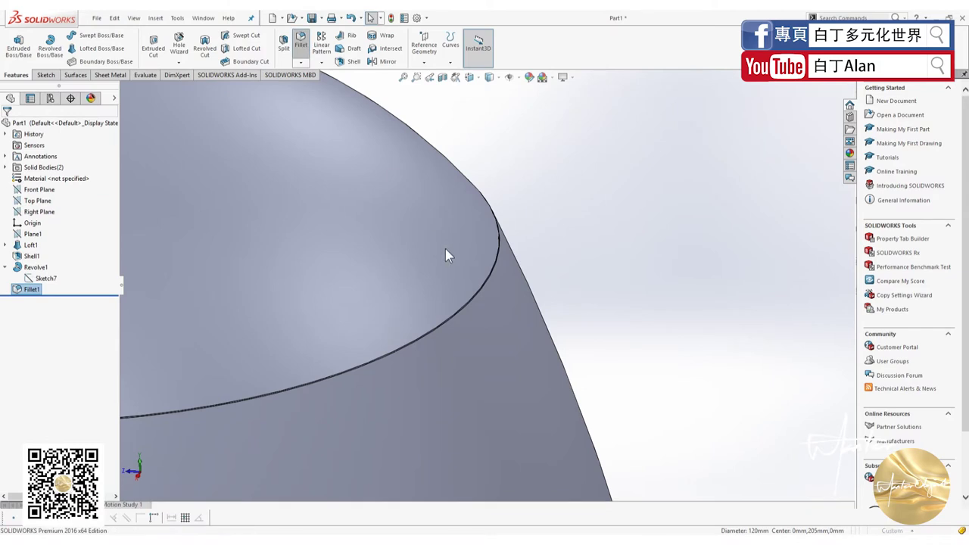
# Add a second 0.2 mm fillet on the remaining circular seam edge
pyautogui.press('Return')
pyautogui.moveTo(486, 335); pyautogui.dragTo(404, 303, button='middle')
pyautogui.scroll(-2, 562, 320)
pyautogui.moveTo(562, 321); pyautogui.dragTo(594, 272, button='middle')
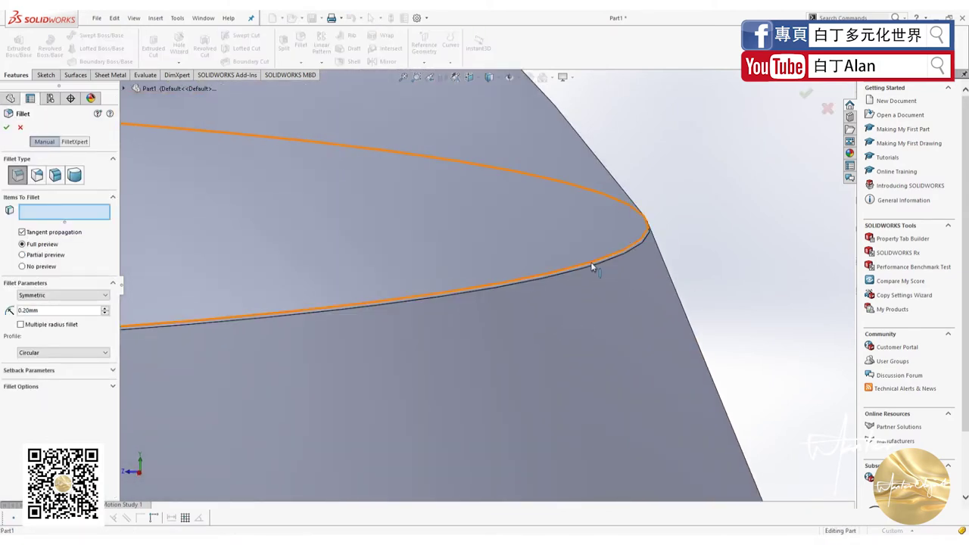
pyautogui.click(591, 265)
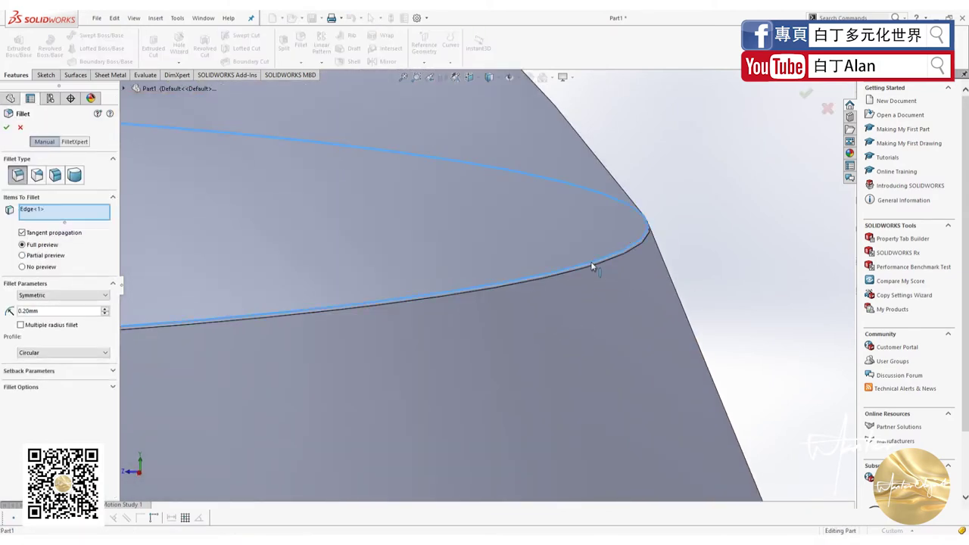
pyautogui.click(9, 129)
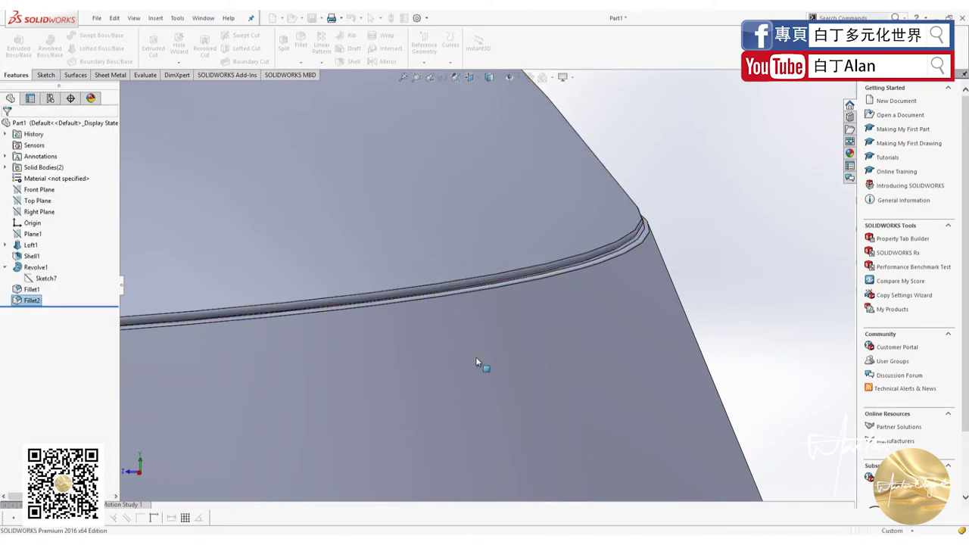
# Open Sketch7, the dome profile sketch, for editing
pyautogui.scroll(2, 555, 308)
pyautogui.scroll(3, 551, 328)
pyautogui.scroll(2, 493, 340)
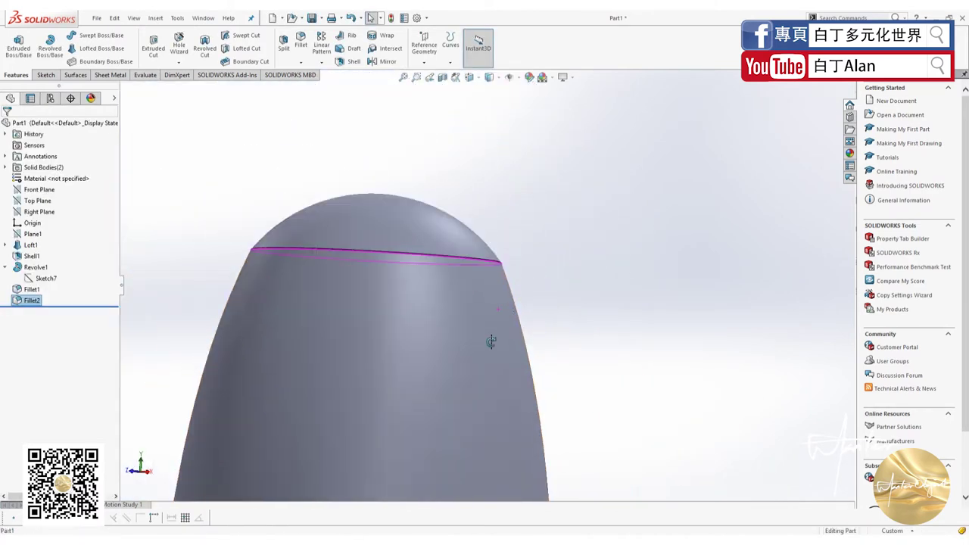
pyautogui.scroll(3, 495, 339)
pyautogui.moveTo(510, 329)
pyautogui.mouseDown(button='middle')
pyautogui.moveTo(546, 357)
pyautogui.moveTo(493, 277)
pyautogui.mouseUp(button='middle')
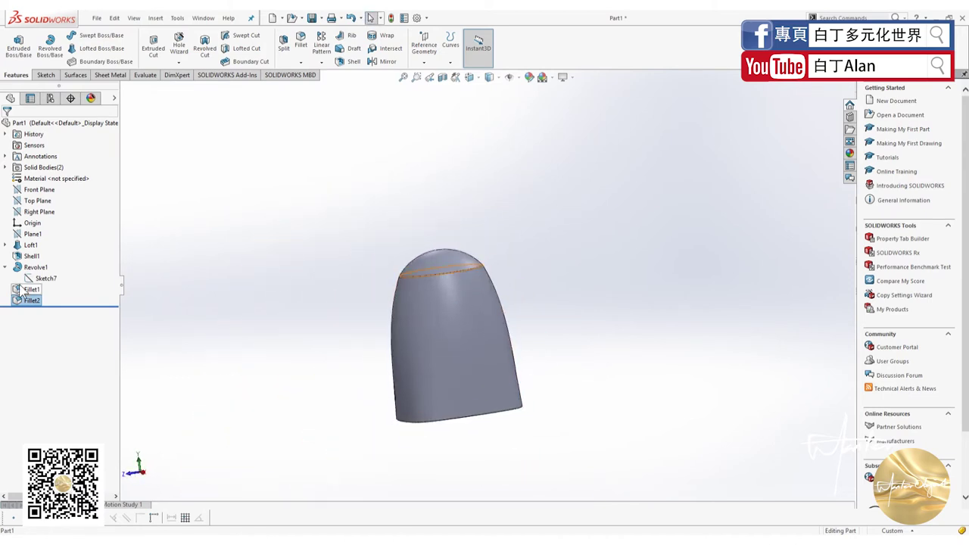
pyautogui.rightClick(44, 278)
pyautogui.click(43, 257)
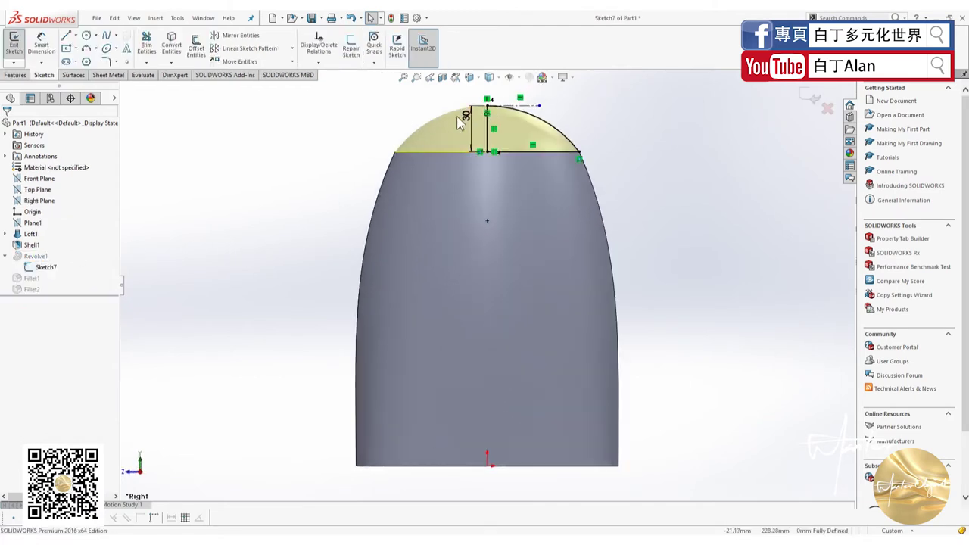
# Change the dome's height dimension to 35 mm, trying 40 mm first, and exit to rebuild
pyautogui.doubleClick(462, 117)
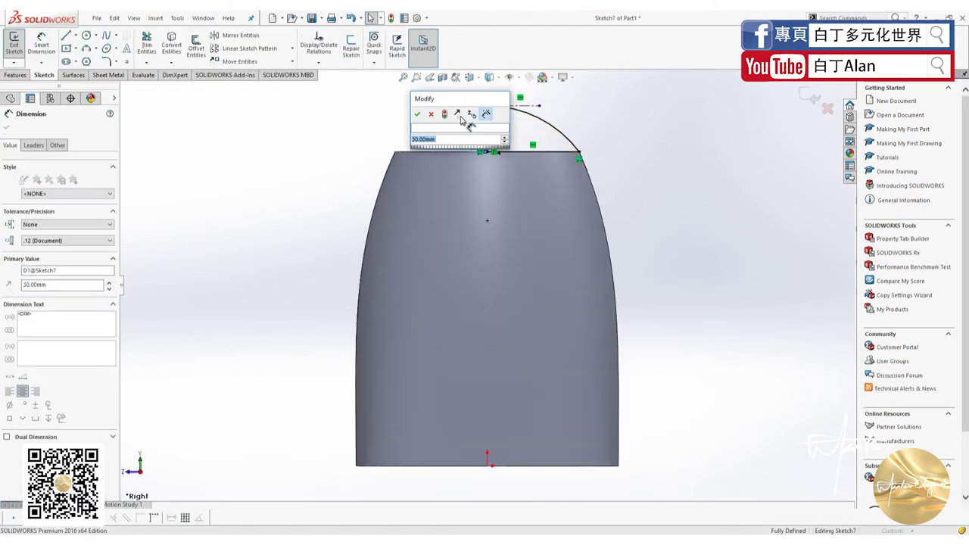
pyautogui.write('40')
pyautogui.press('Return')
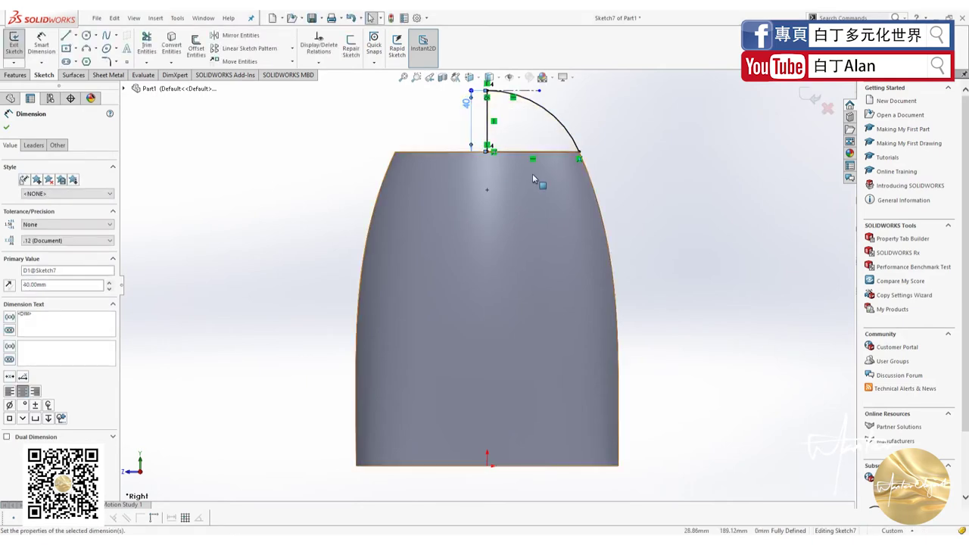
pyautogui.doubleClick(470, 106)
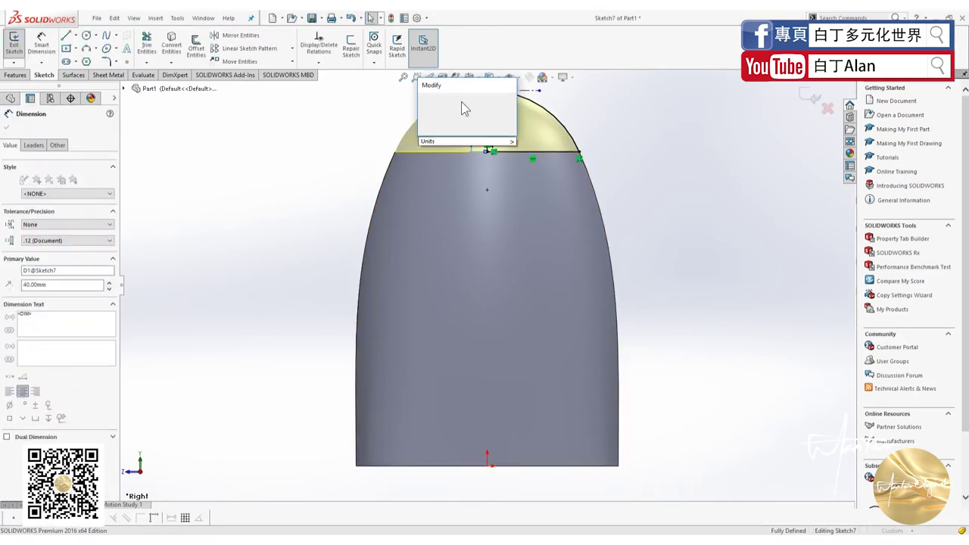
pyautogui.write('35')
pyautogui.press('Return')
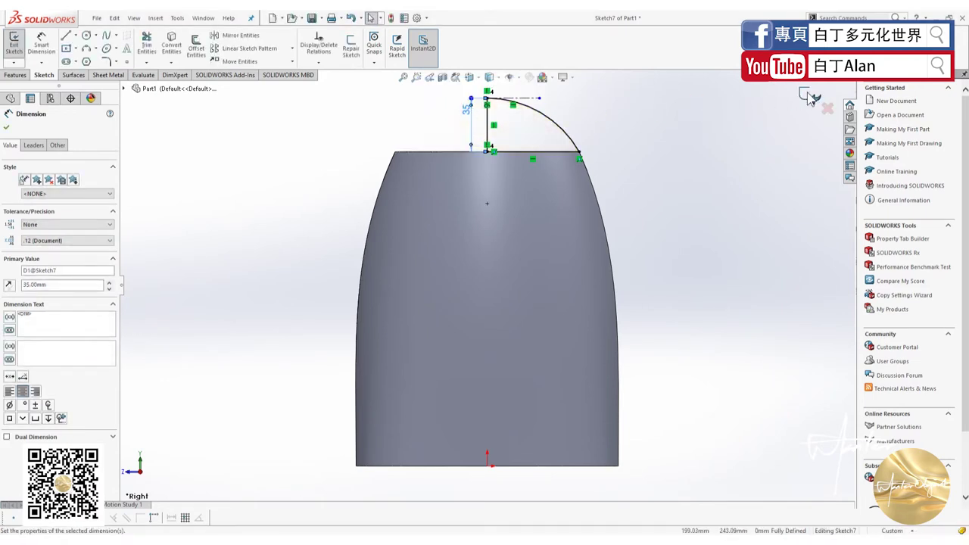
pyautogui.click(814, 98)
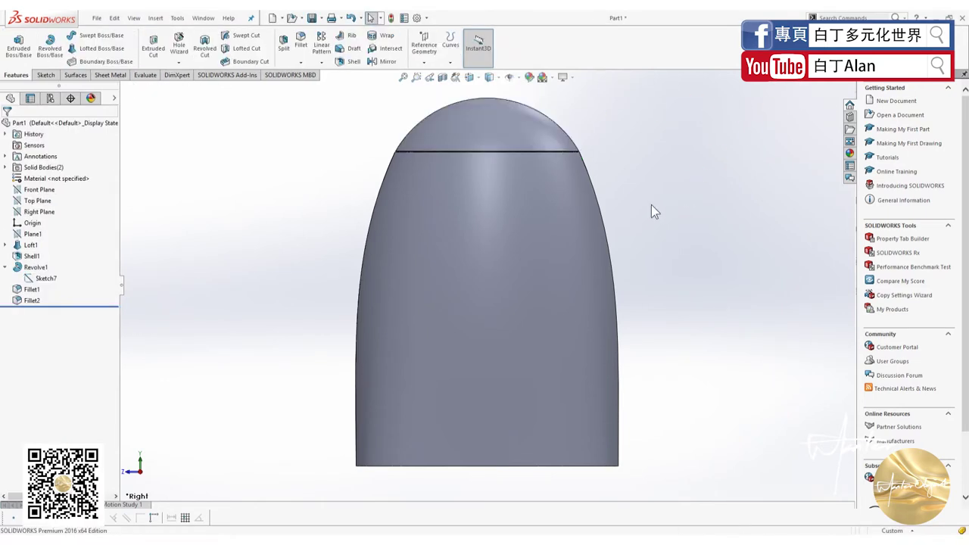
pyautogui.press('f')
pyautogui.moveTo(637, 225); pyautogui.dragTo(614, 287, button='middle')
pyautogui.scroll(-5, 521, 225)
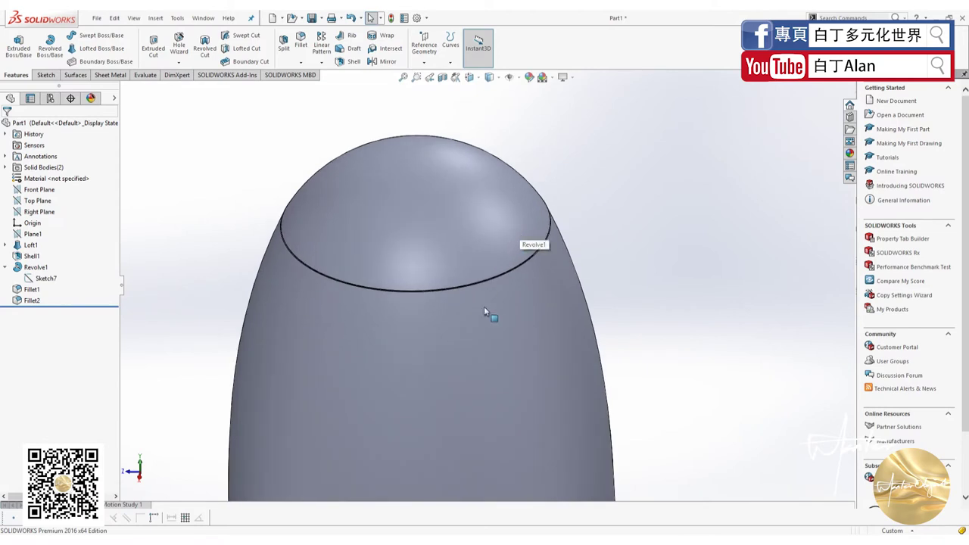
pyautogui.scroll(1, 489, 316)
pyautogui.scroll(-3, 503, 287)
pyautogui.scroll(-3, 502, 287)
pyautogui.scroll(-2, 509, 262)
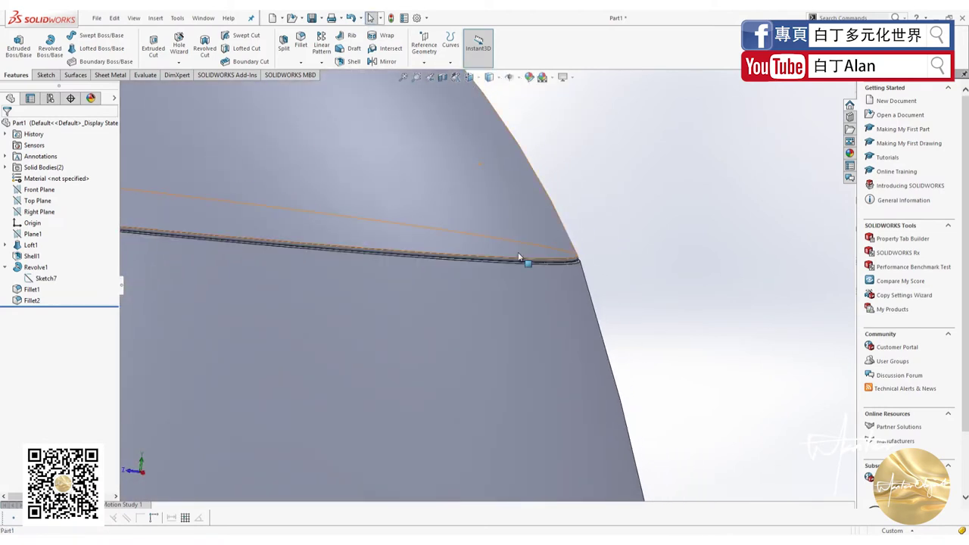
pyautogui.scroll(5, 524, 262)
pyautogui.scroll(4, 533, 277)
pyautogui.moveTo(532, 288)
pyautogui.mouseDown(button='middle')
pyautogui.moveTo(554, 335)
pyautogui.moveTo(537, 399)
pyautogui.moveTo(495, 202)
pyautogui.mouseUp(button='middle')
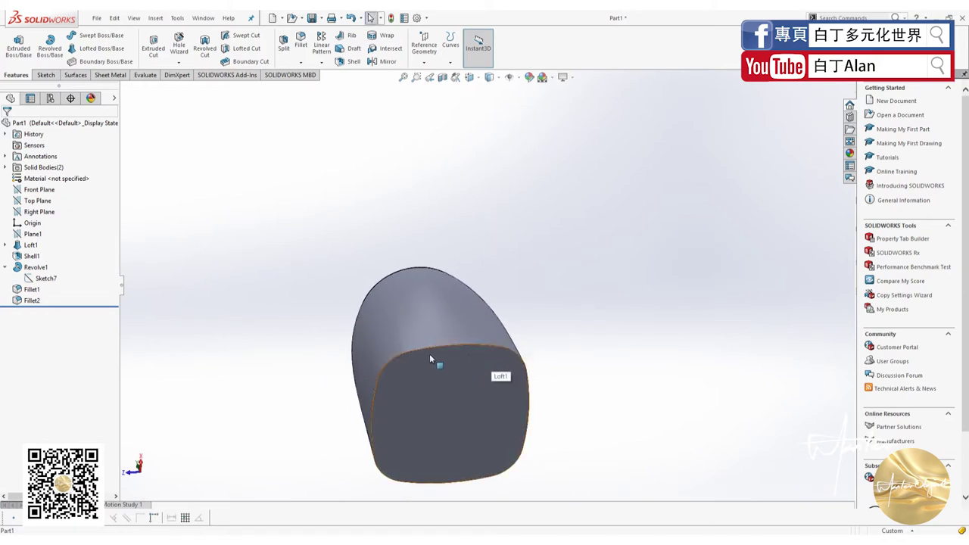
pyautogui.click(26, 52)
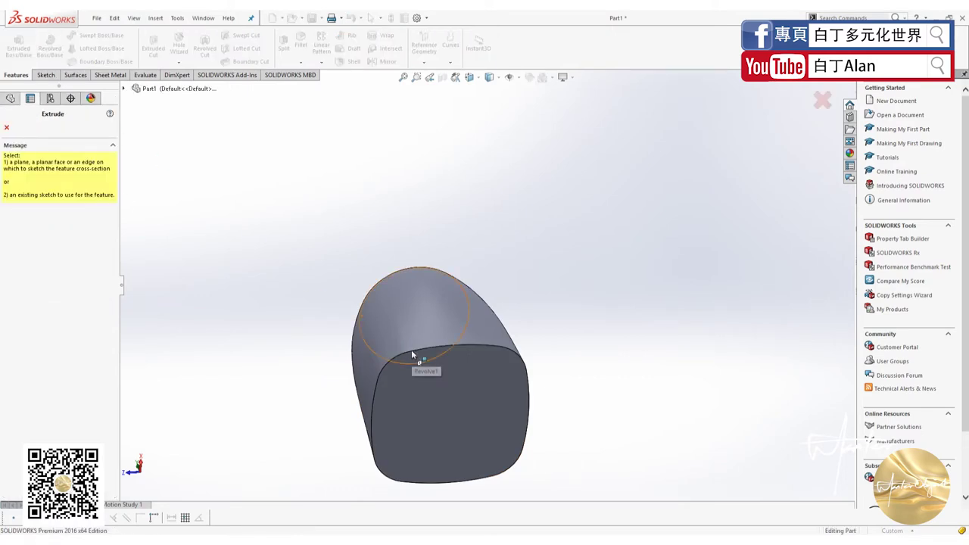
pyautogui.click(460, 348)
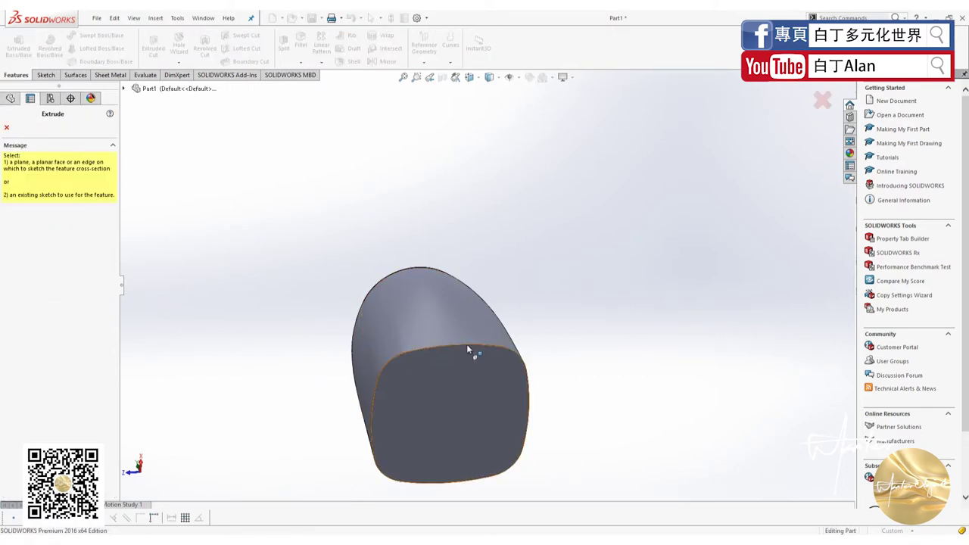
pyautogui.click(460, 363)
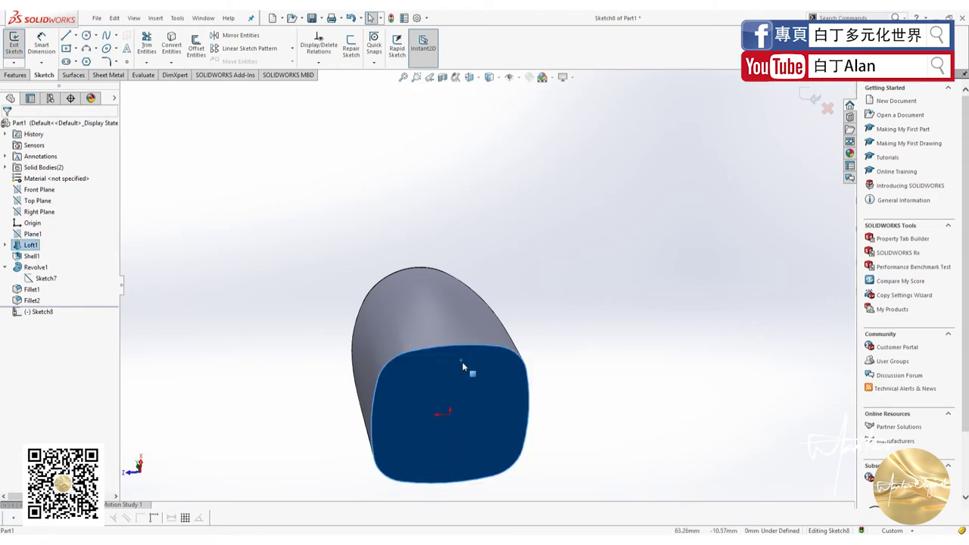
pyautogui.click(734, 220)
pyautogui.click(827, 109)
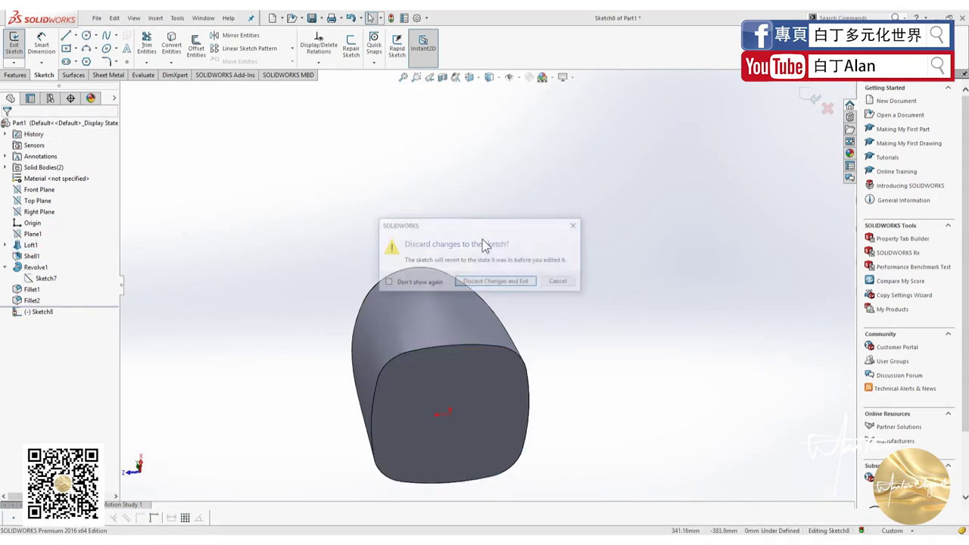
pyautogui.click(524, 282)
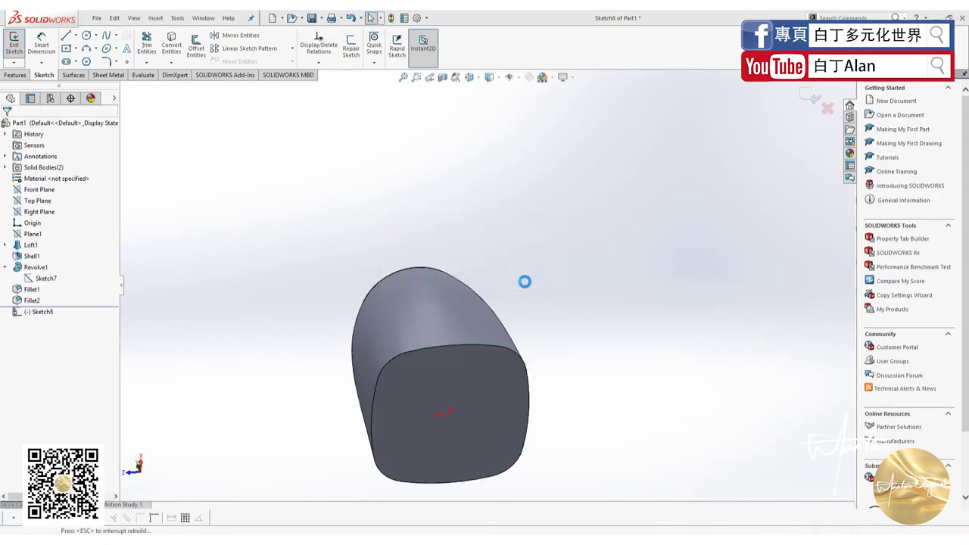
pyautogui.click(477, 401)
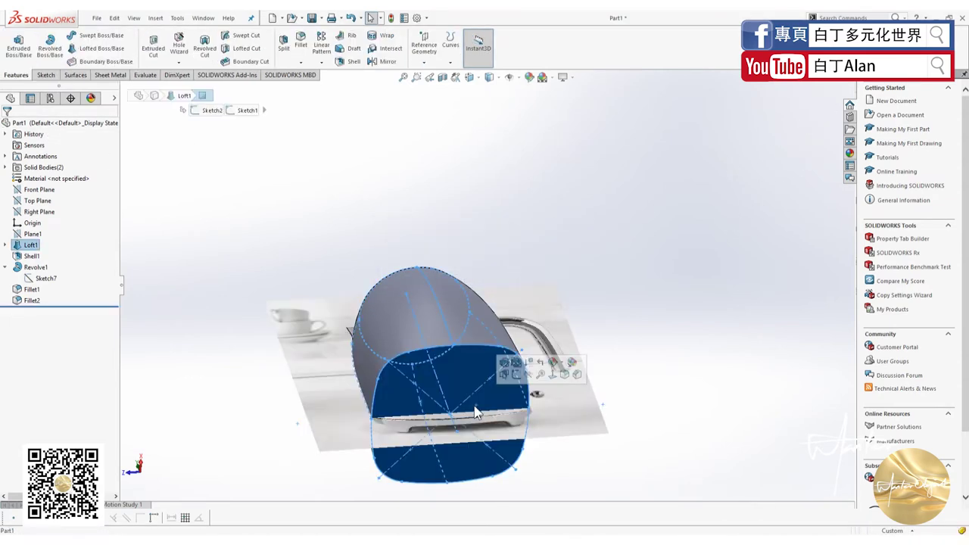
# Create Sketch9 on the bottom face by offsetting the whole outline chain at 0 mm, then launch Extruded Boss/Base
pyautogui.click(45, 75)
pyautogui.click(15, 47)
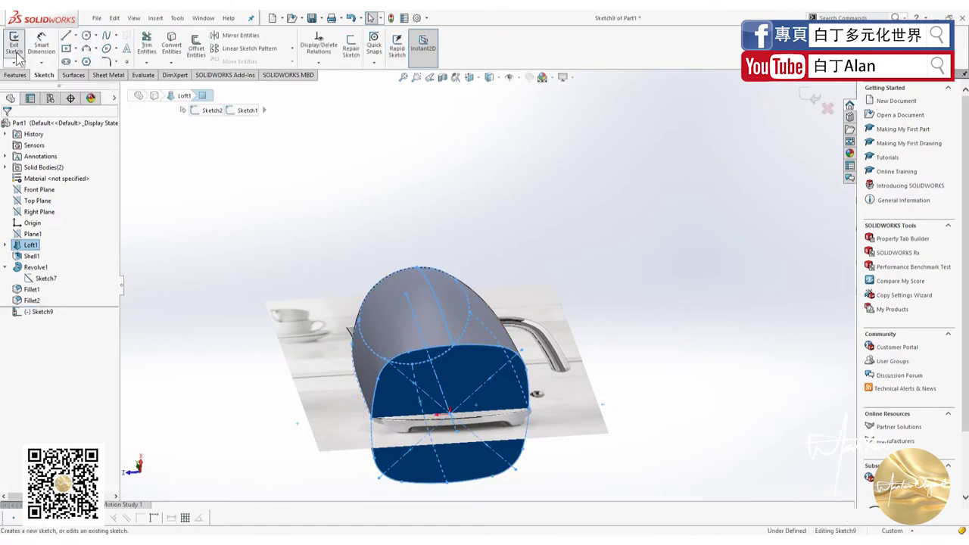
pyautogui.scroll(-3, 564, 184)
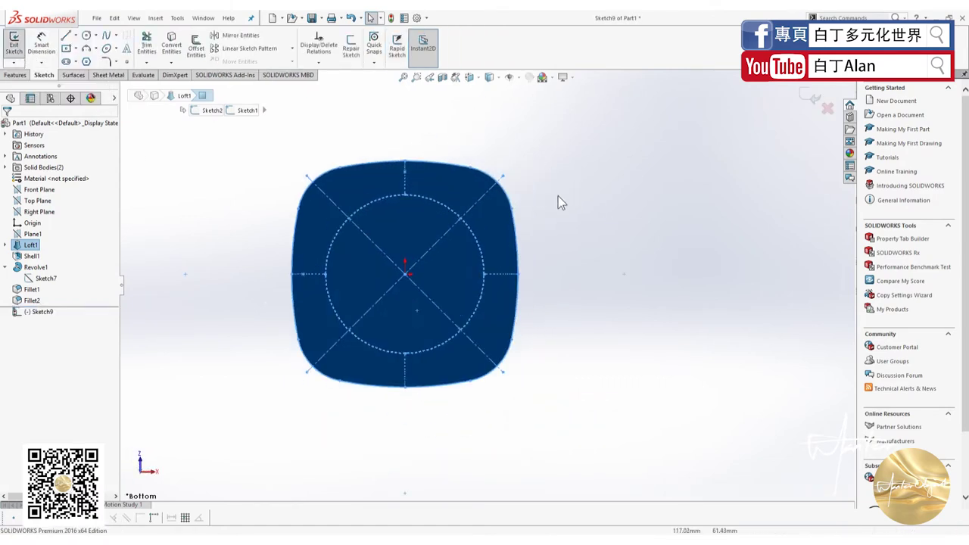
pyautogui.scroll(-2, 552, 200)
pyautogui.click(549, 212)
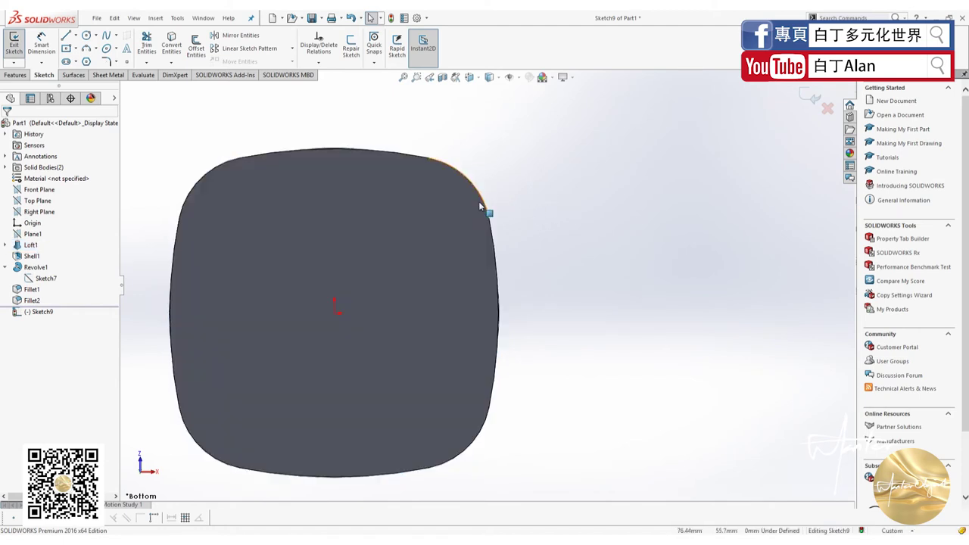
pyautogui.click(195, 45)
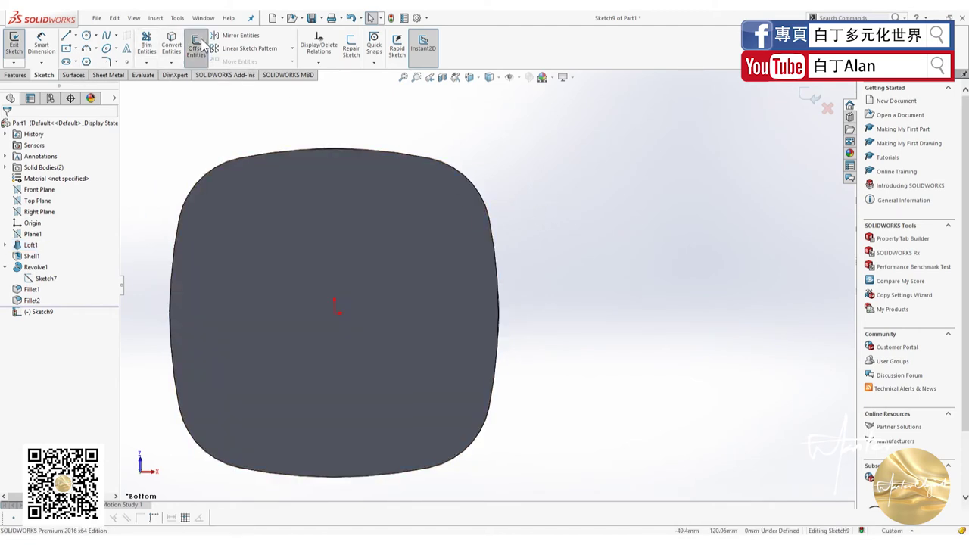
pyautogui.click(409, 158)
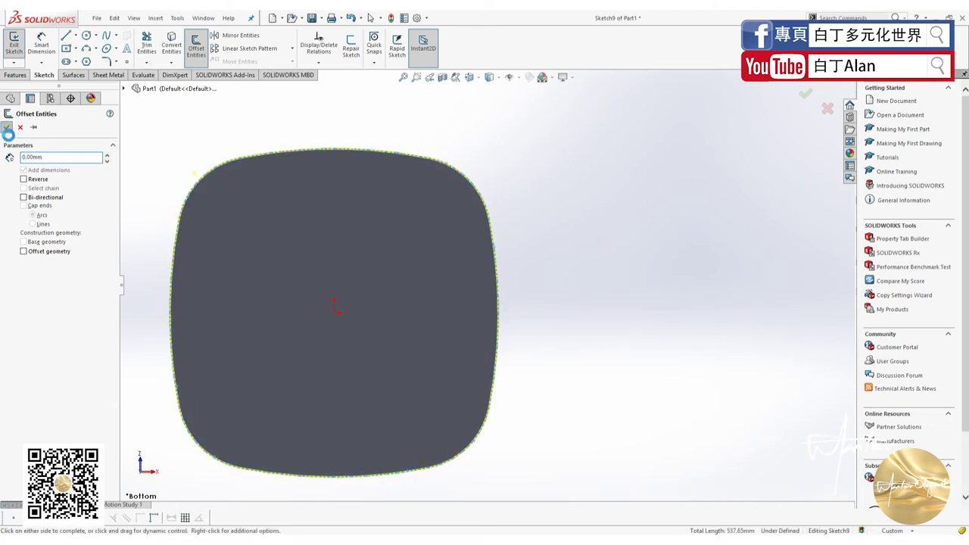
pyautogui.click(7, 128)
pyautogui.click(15, 75)
pyautogui.click(18, 45)
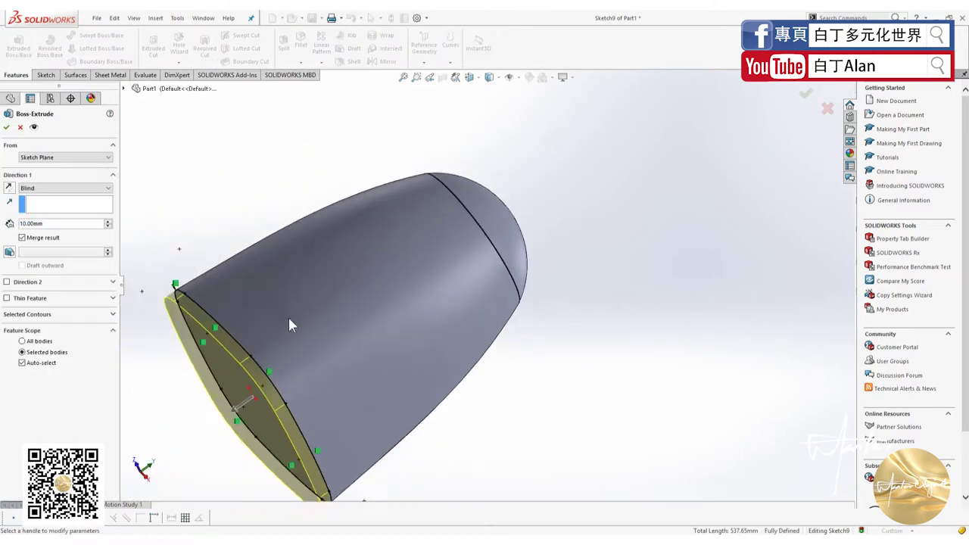
# Set the Blind extrusion depth to 40 mm, moving past an initial 30 mm, and accept Boss-Extrude1
pyautogui.scroll(-2, 377, 379)
pyautogui.scroll(-3, 377, 379)
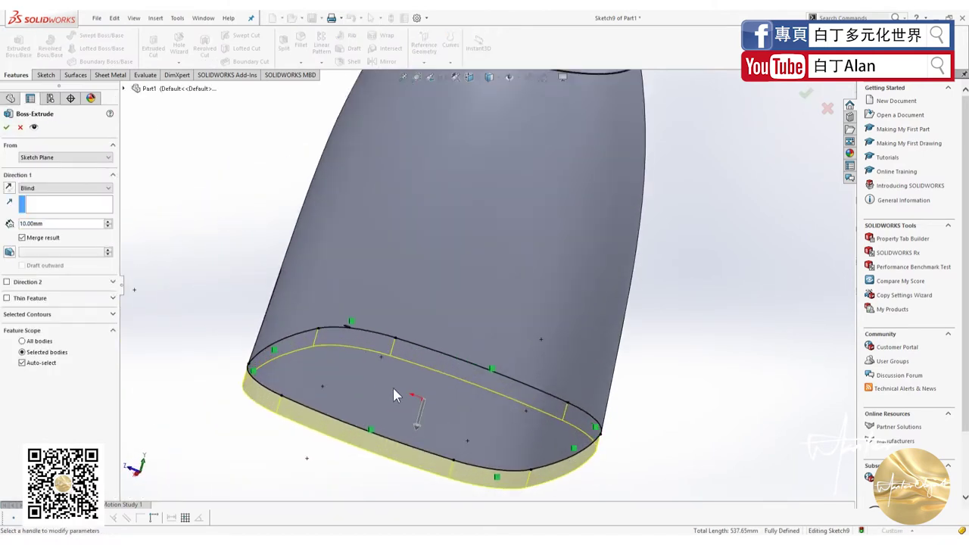
pyautogui.click(54, 224)
pyautogui.write('30')
pyautogui.press('Return')
pyautogui.scroll(5, 541, 387)
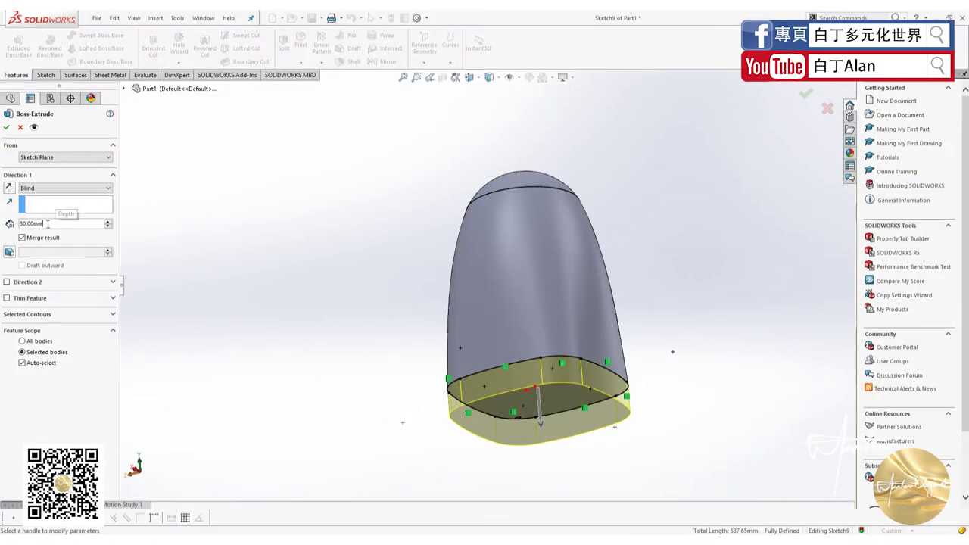
pyautogui.write('40mm')
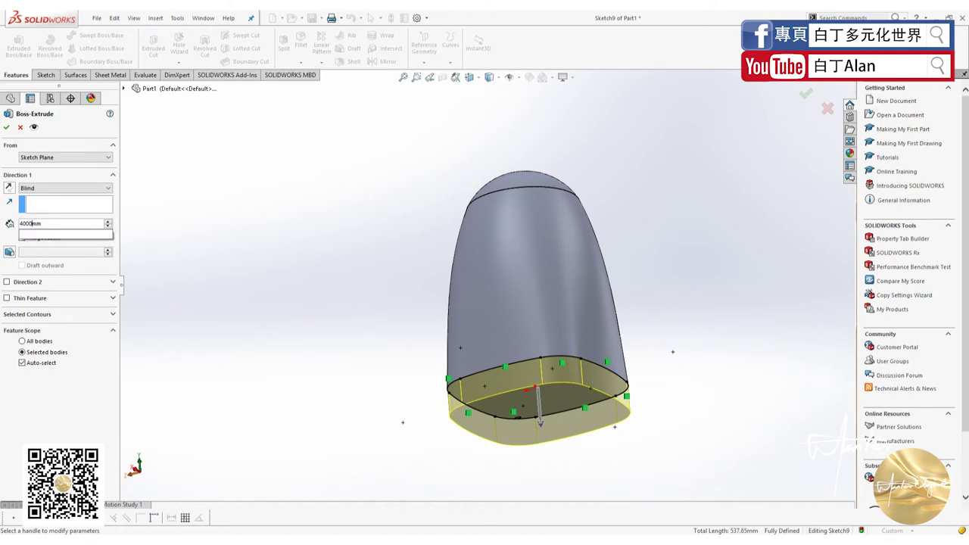
pyautogui.press('Return')
pyautogui.moveTo(493, 348); pyautogui.dragTo(469, 333, button='middle')
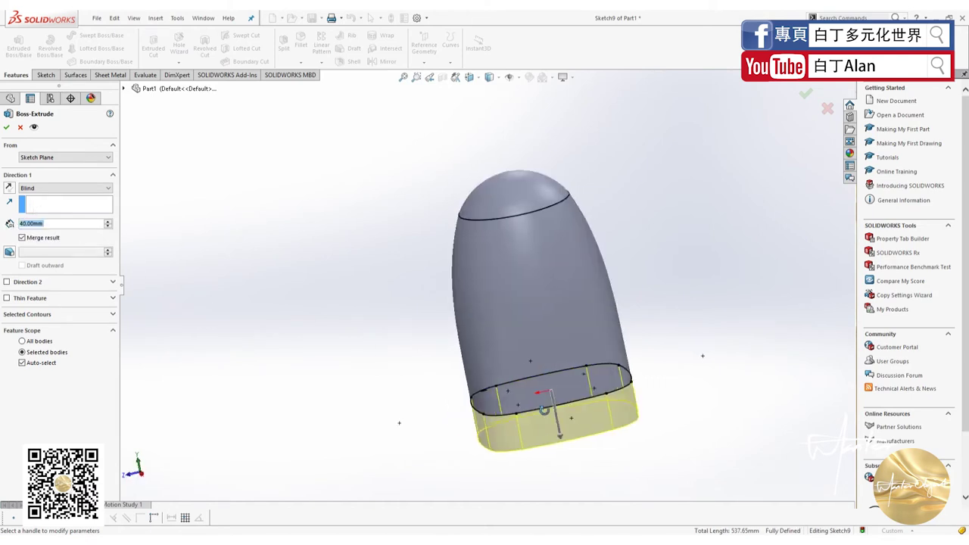
pyautogui.click(8, 127)
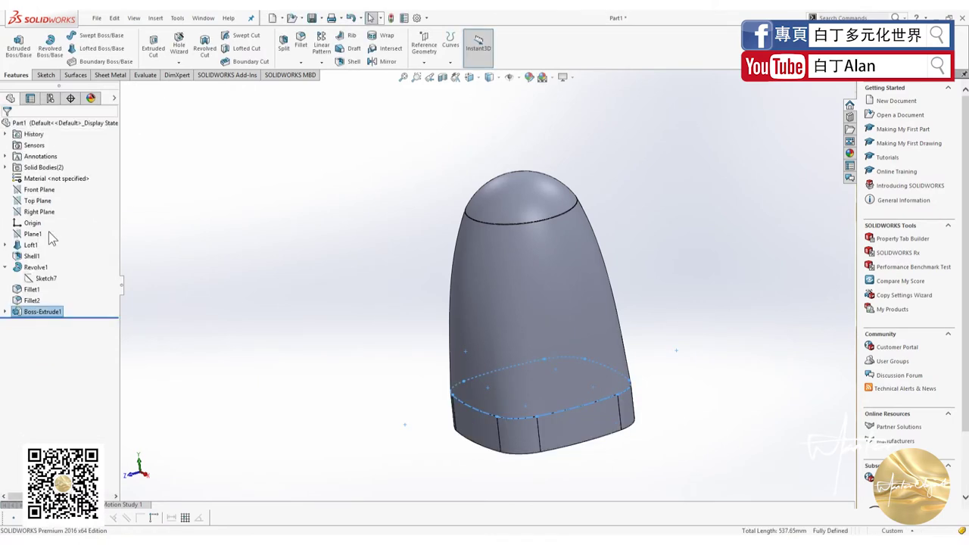
# Edit Boss-Extrude1 and uncheck Merge result so the base stays a separate body
pyautogui.rightClick(42, 311)
pyautogui.click(47, 283)
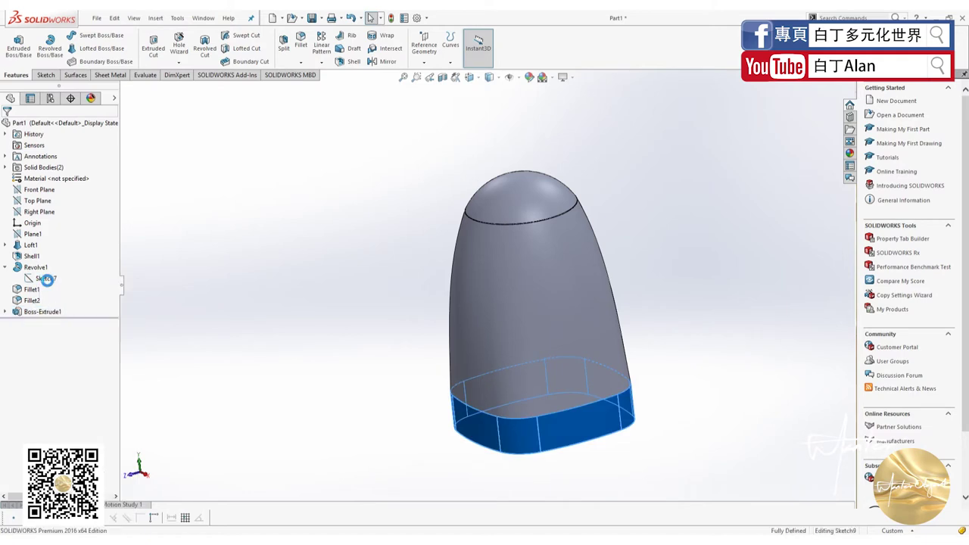
pyautogui.click(28, 240)
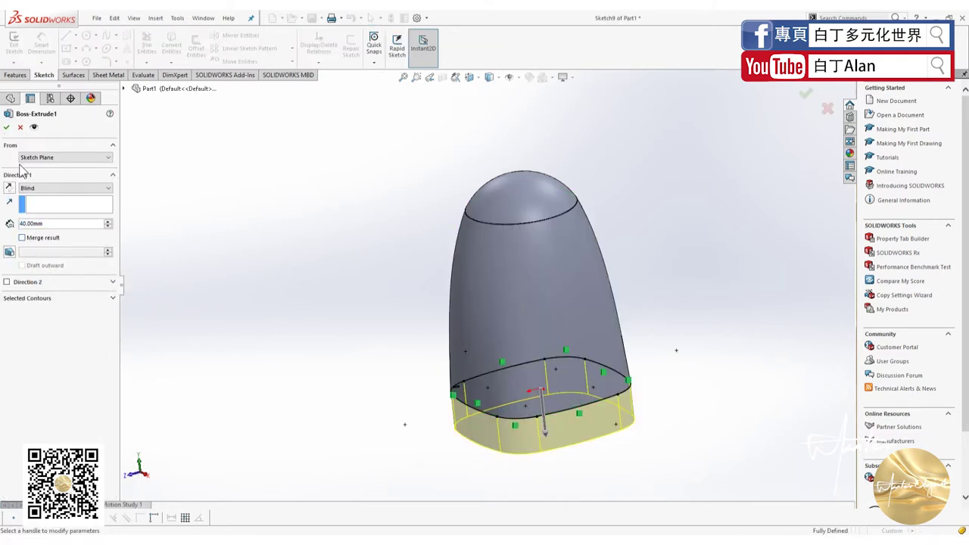
pyautogui.click(7, 126)
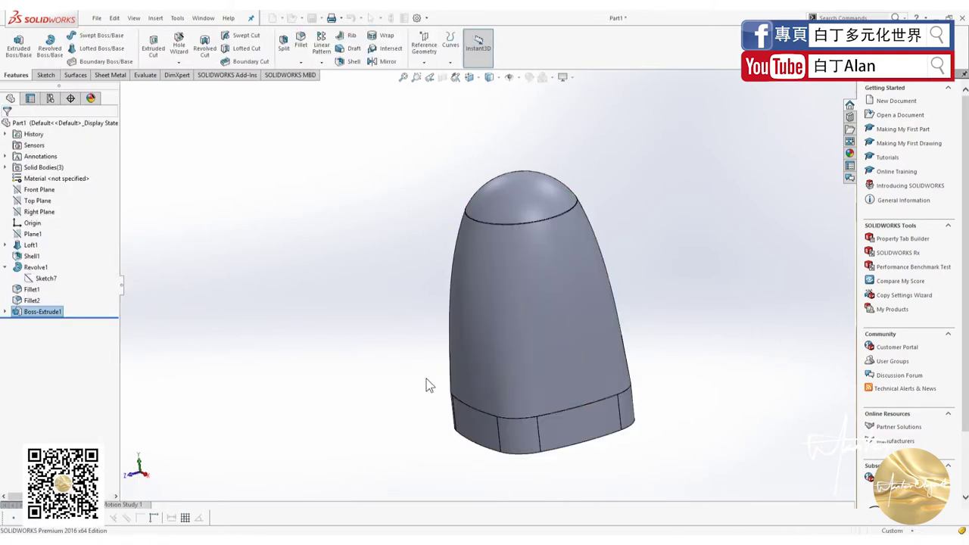
# Reorder the feature tree so Fillet1 and Fillet2 come after Boss-Extrude1
pyautogui.click(34, 301)
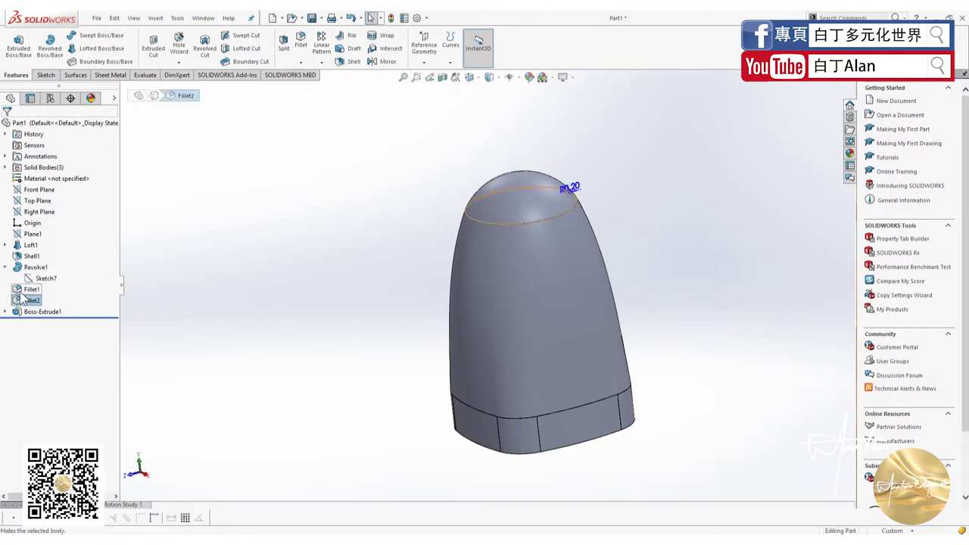
pyautogui.moveTo(28, 297); pyautogui.dragTo(62, 311)
pyautogui.click(543, 282)
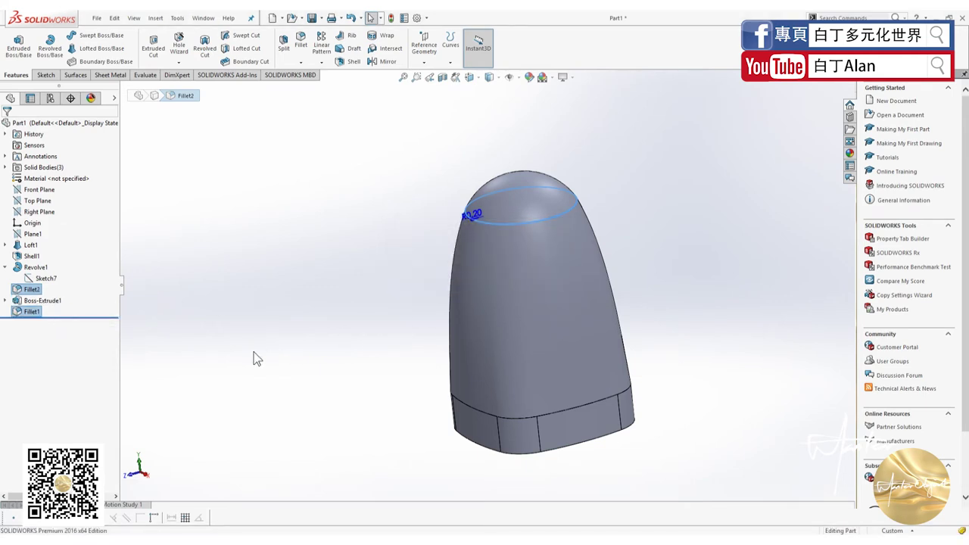
pyautogui.click(31, 302)
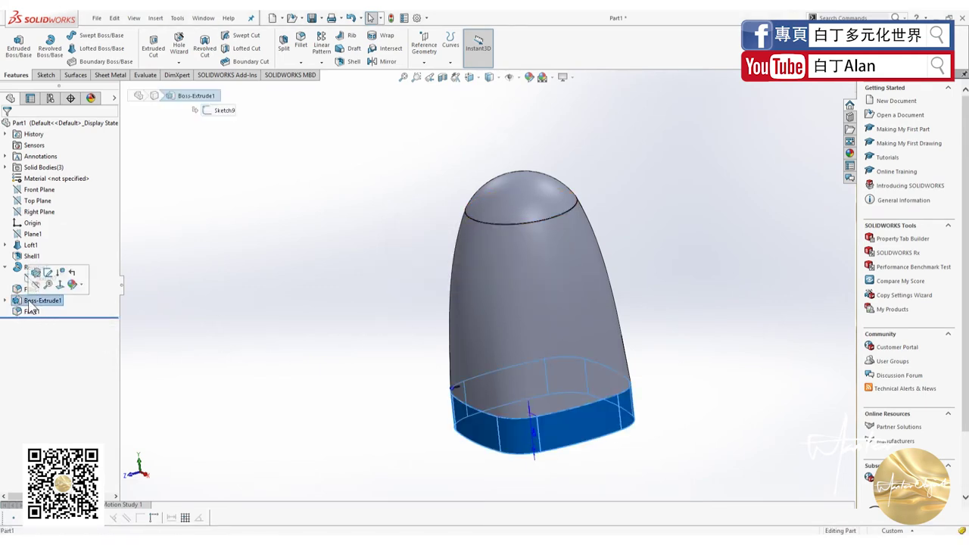
pyautogui.moveTo(23, 291); pyautogui.dragTo(15, 293)
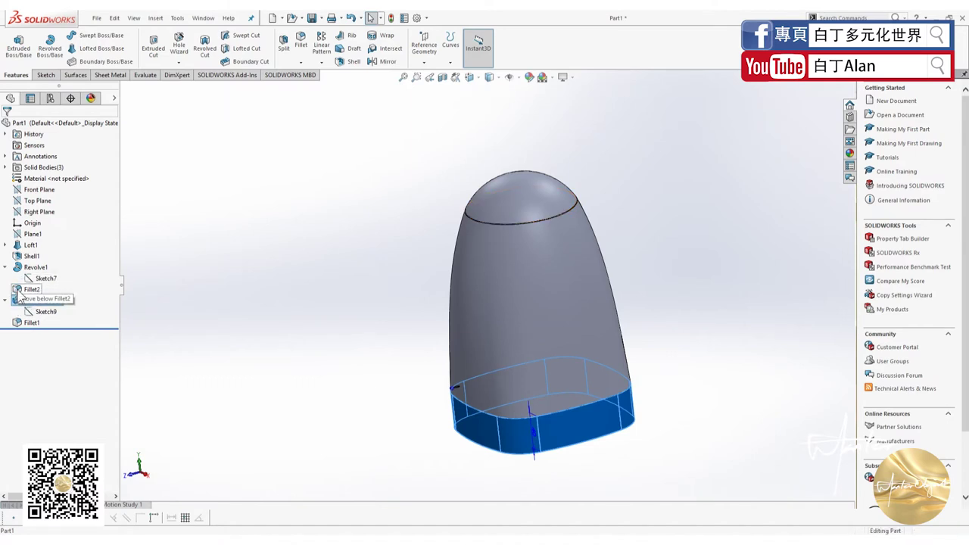
pyautogui.moveTo(18, 296); pyautogui.dragTo(52, 327)
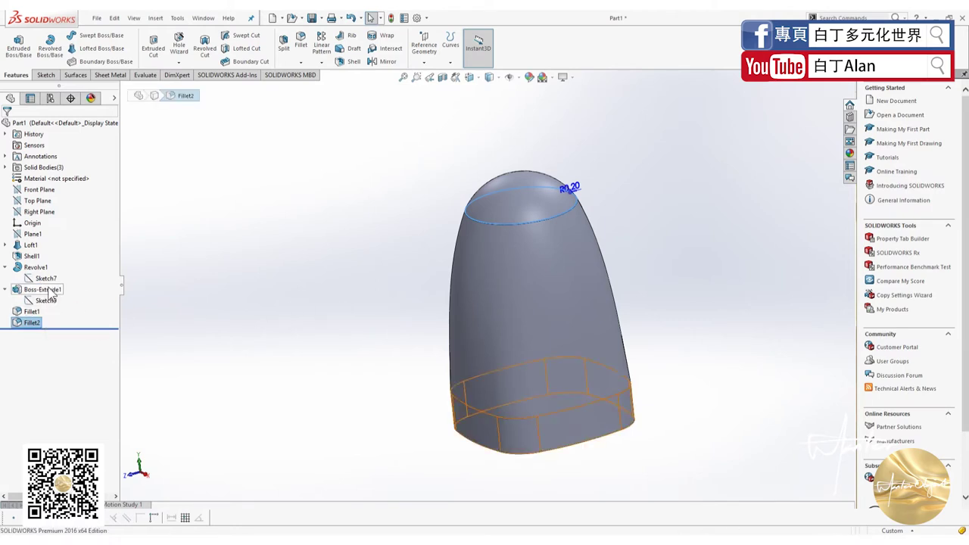
# Add the lower body edge to the Fillet1 edge selection
pyautogui.click(6, 267)
pyautogui.click(7, 278)
pyautogui.click(31, 289)
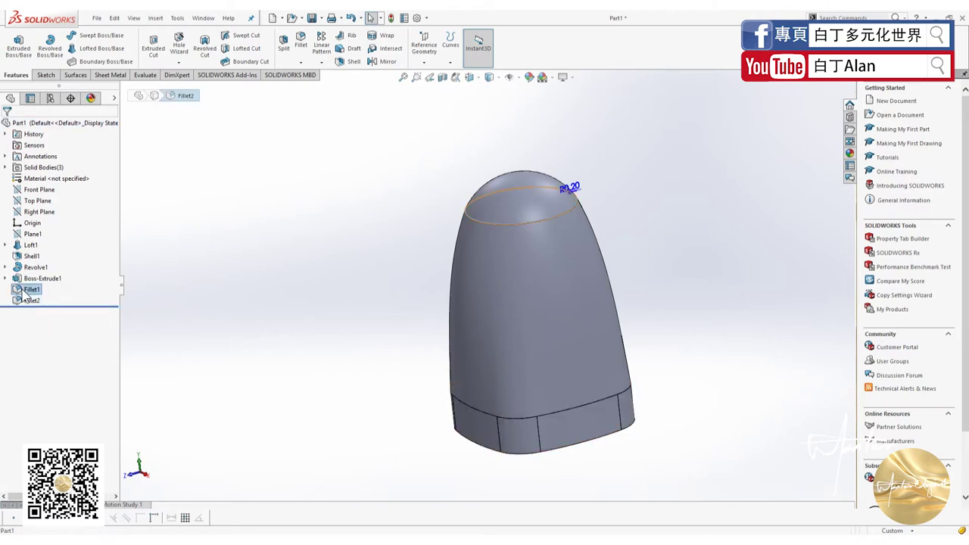
pyautogui.scroll(-3, 519, 290)
pyautogui.scroll(-4, 530, 288)
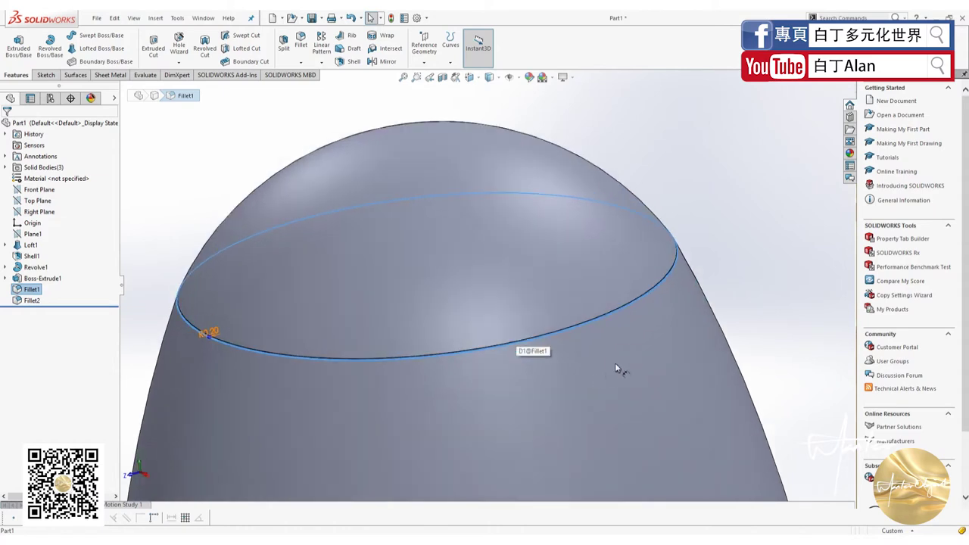
pyautogui.rightClick(29, 290)
pyautogui.click(115, 289)
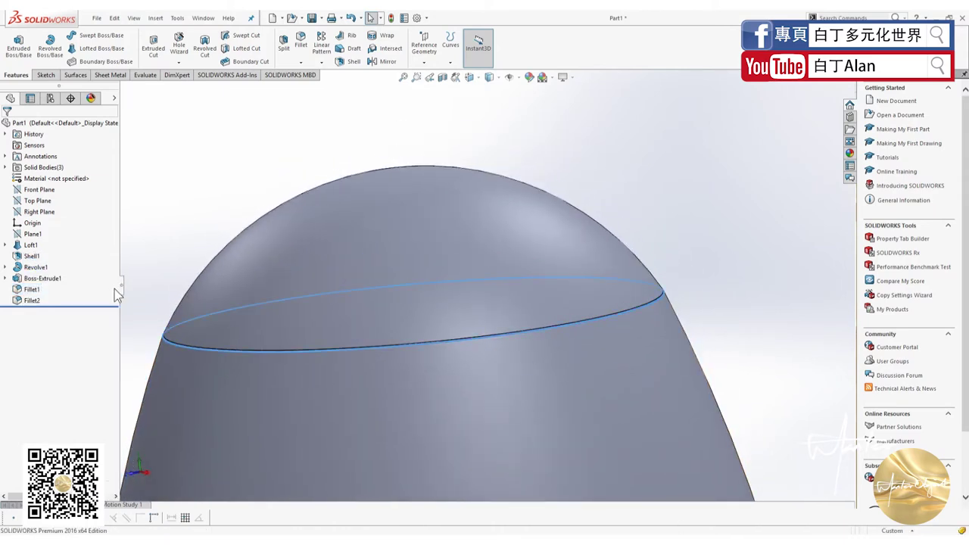
pyautogui.click(345, 316)
pyautogui.scroll(5, 454, 363)
pyautogui.scroll(2, 502, 378)
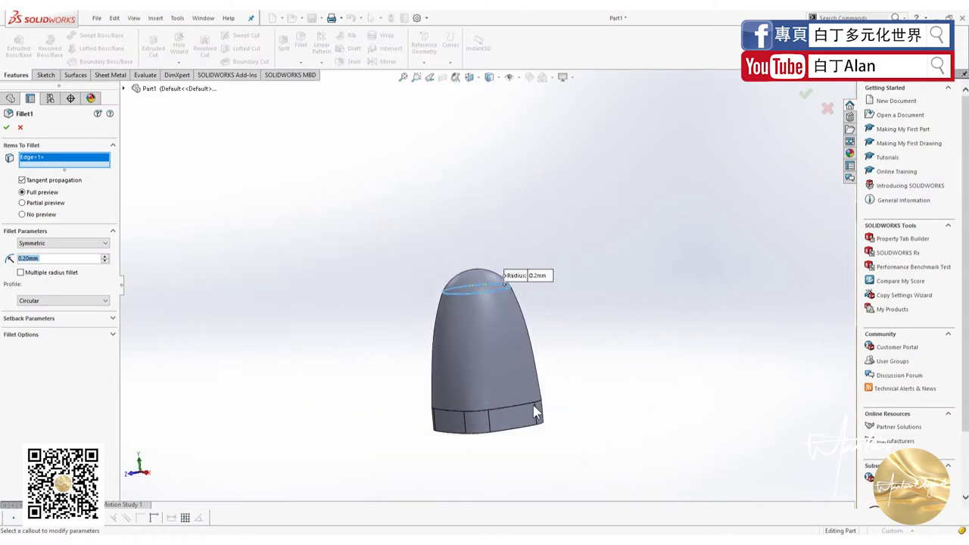
pyautogui.click(529, 407)
pyautogui.scroll(-2, 529, 402)
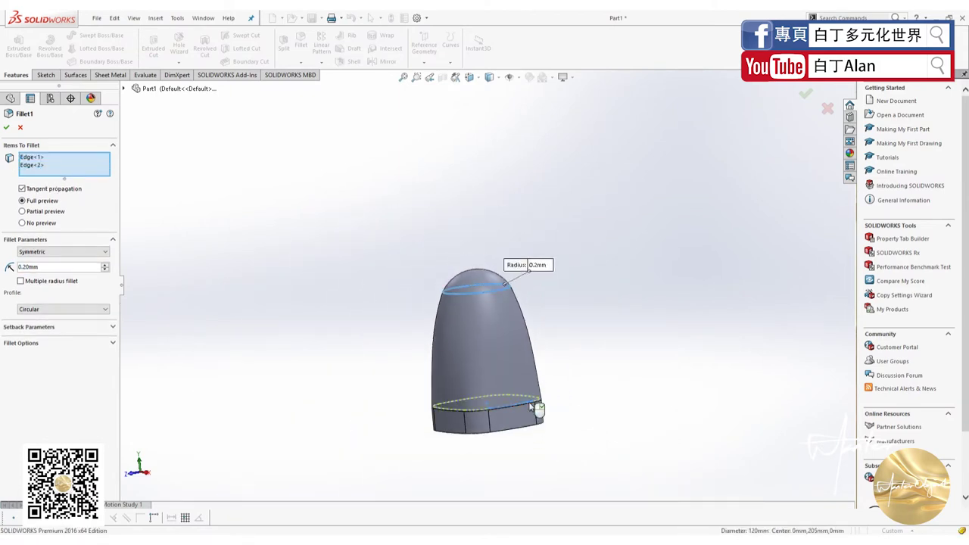
pyautogui.click(7, 128)
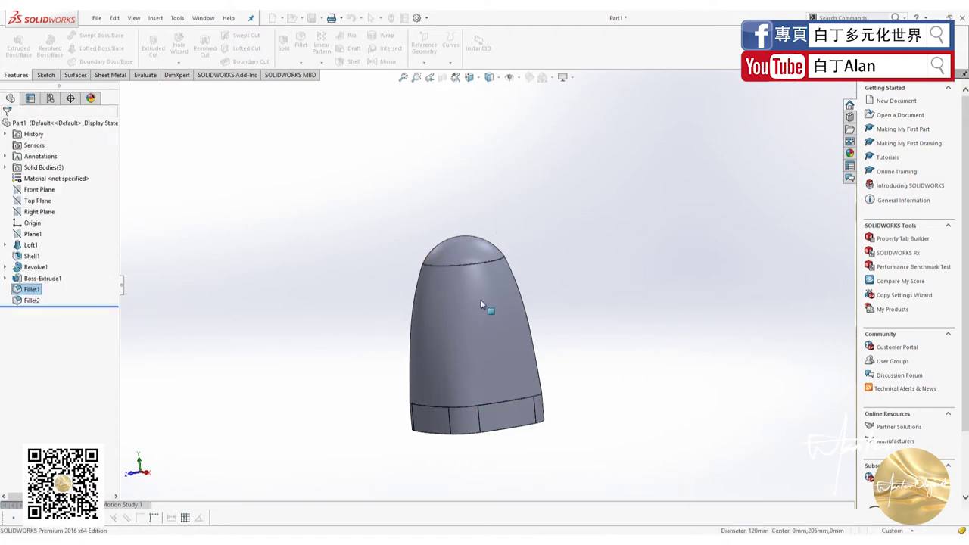
# Change Fillet1's radius from 0.2 mm to 0.3 mm and rebuild the part
pyautogui.scroll(-1, 485, 288)
pyautogui.scroll(-3, 491, 276)
pyautogui.scroll(-2, 488, 265)
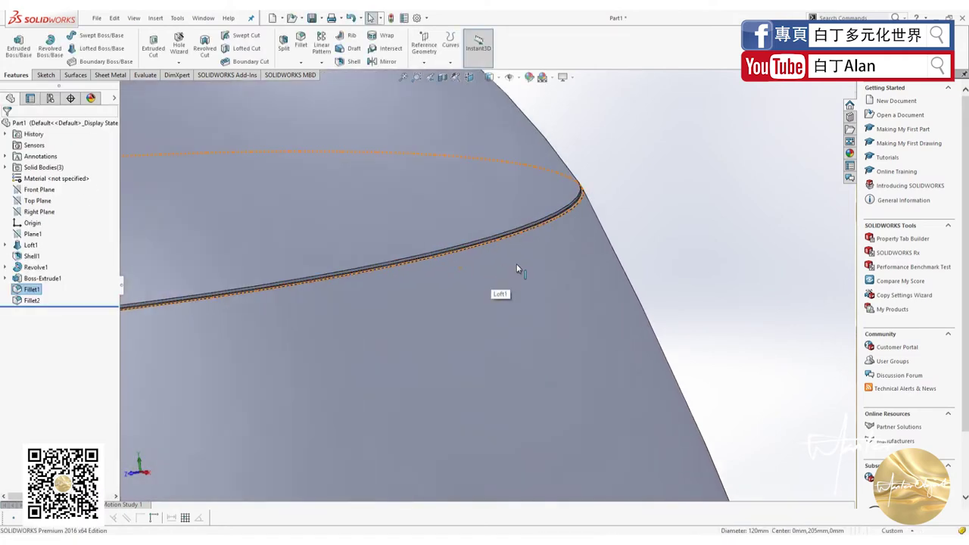
pyautogui.scroll(-1, 476, 250)
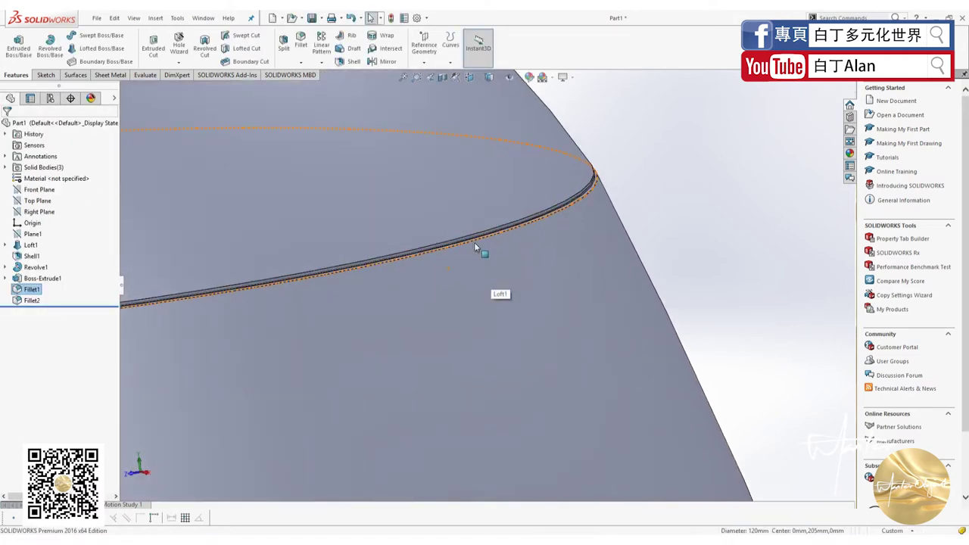
pyautogui.rightClick(20, 298)
pyautogui.click(28, 263)
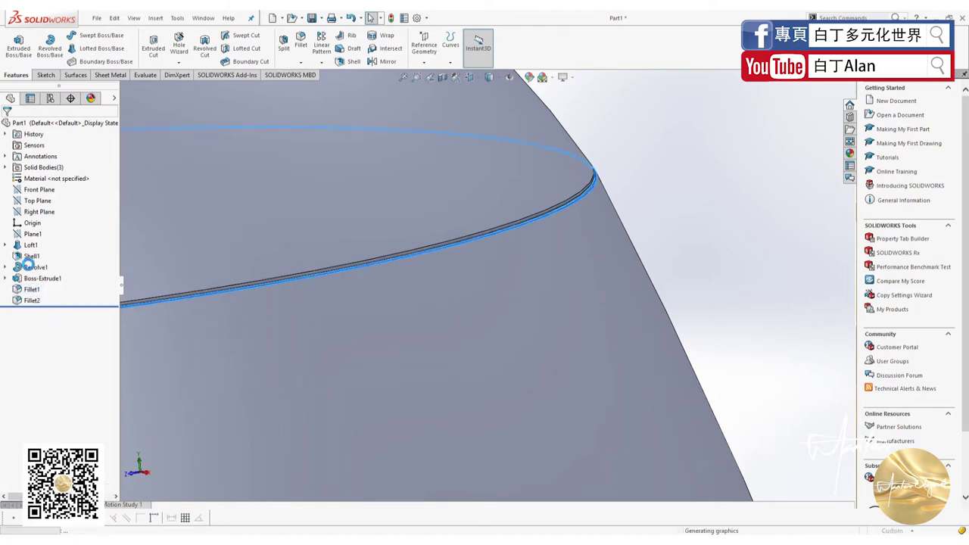
pyautogui.doubleClick(51, 263)
pyautogui.write('0.3')
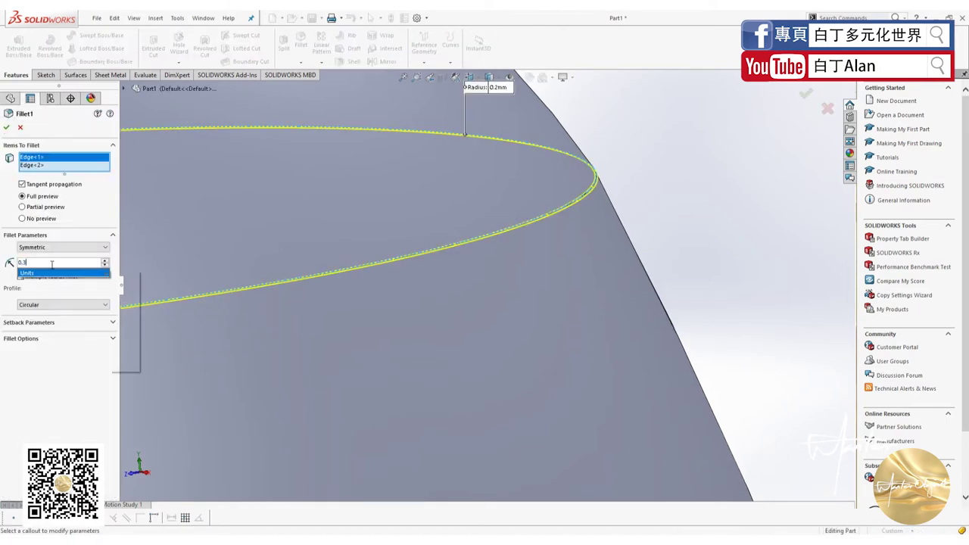
pyautogui.click(7, 128)
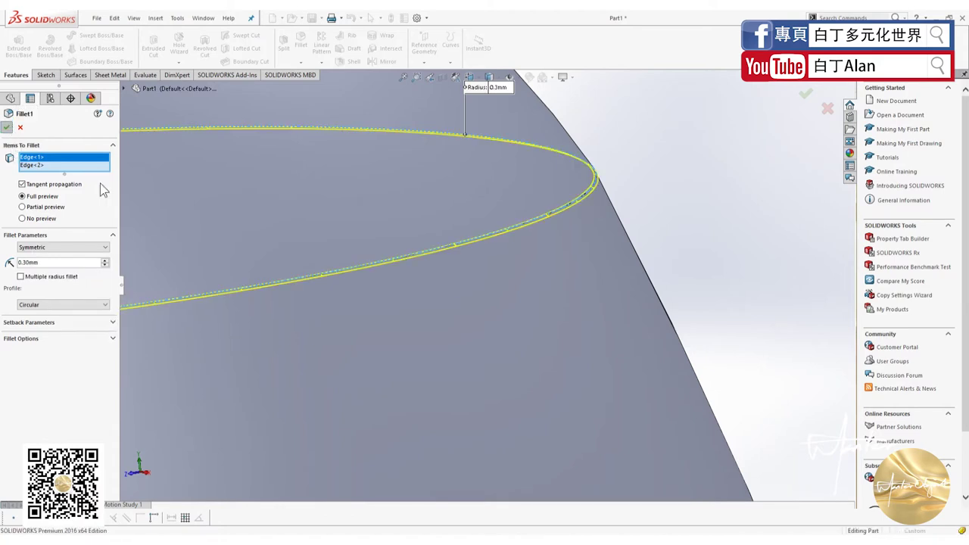
pyautogui.press('Return')
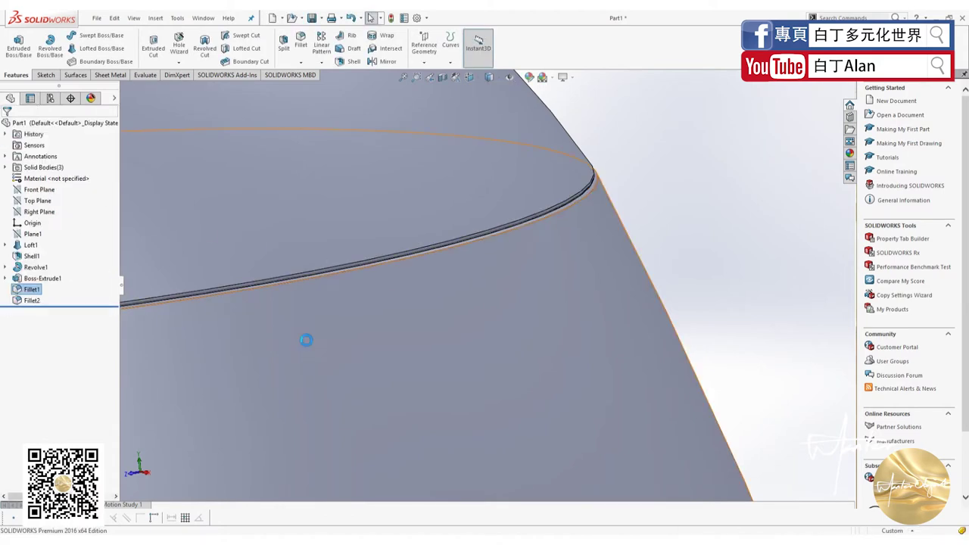
pyautogui.scroll(3, 303, 340)
pyautogui.scroll(3, 379, 361)
pyautogui.scroll(2, 411, 374)
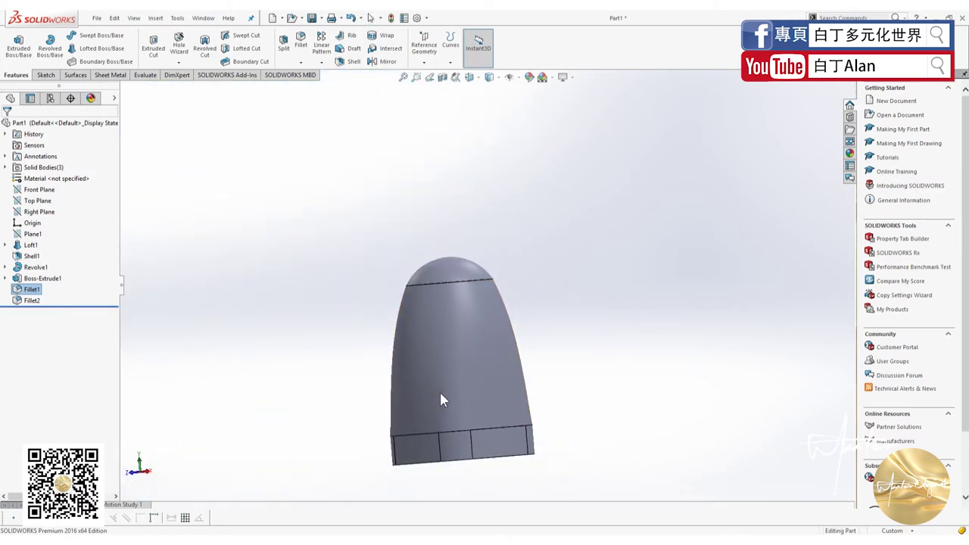
pyautogui.scroll(-4, 443, 395)
pyautogui.scroll(-4, 558, 406)
pyautogui.scroll(-3, 619, 300)
pyautogui.scroll(-3, 513, 299)
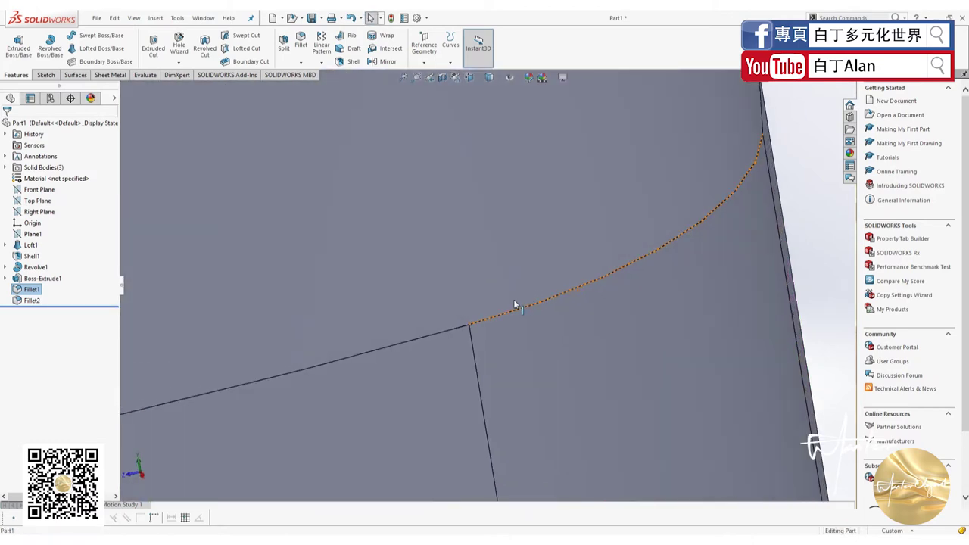
pyautogui.click(29, 301)
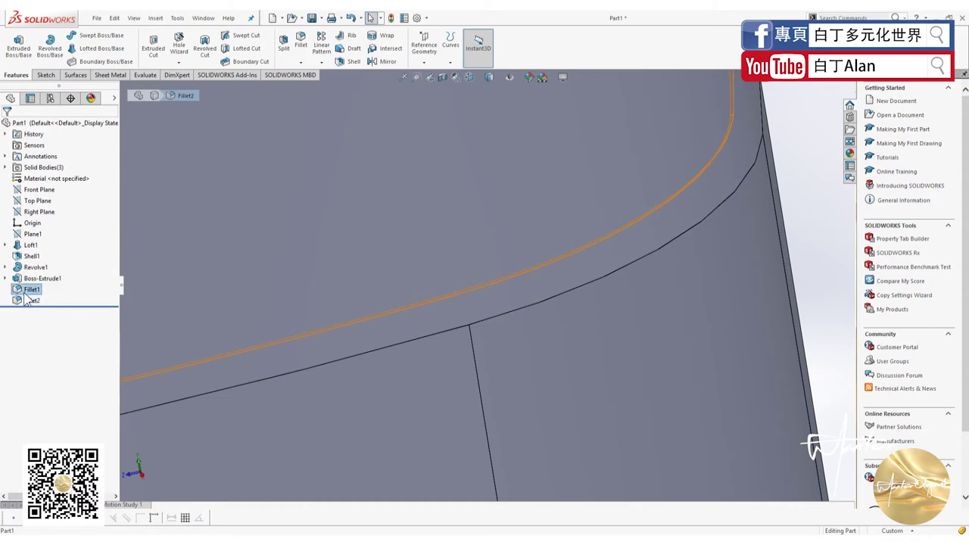
pyautogui.click(27, 290)
pyautogui.rightClick(27, 295)
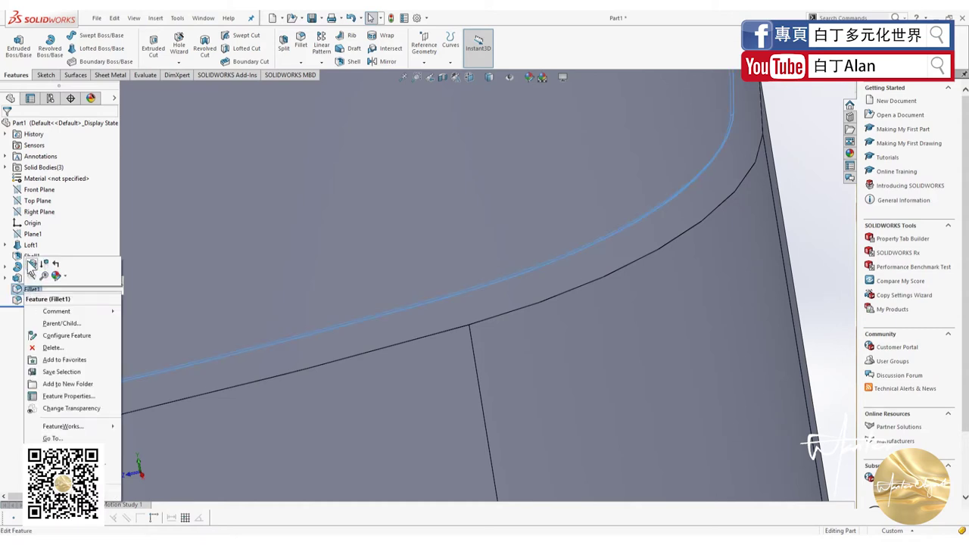
pyautogui.click(32, 265)
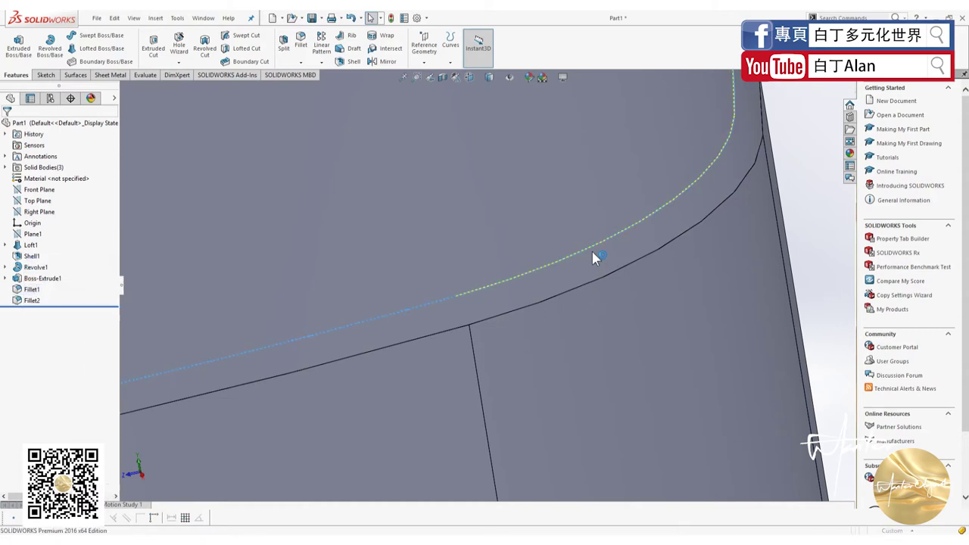
pyautogui.click(485, 290)
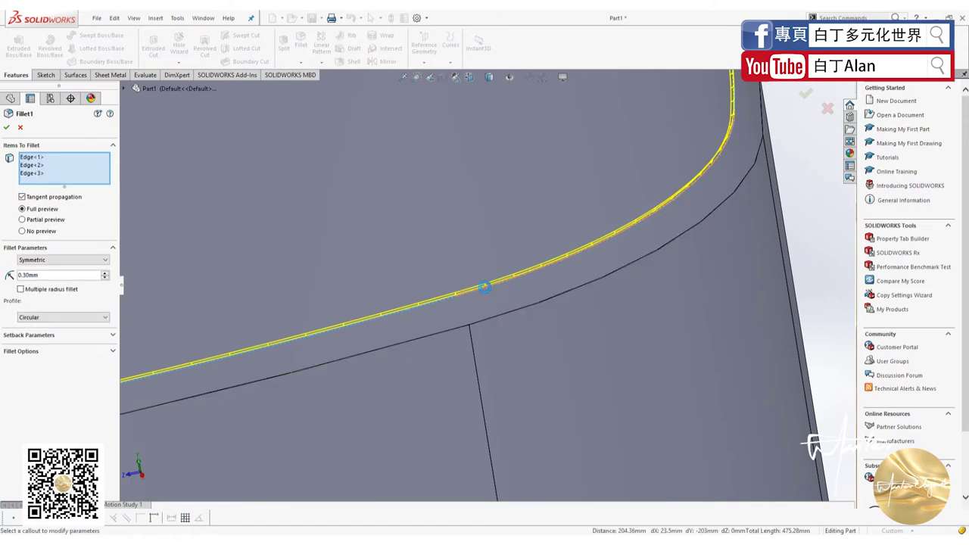
pyautogui.click(490, 317)
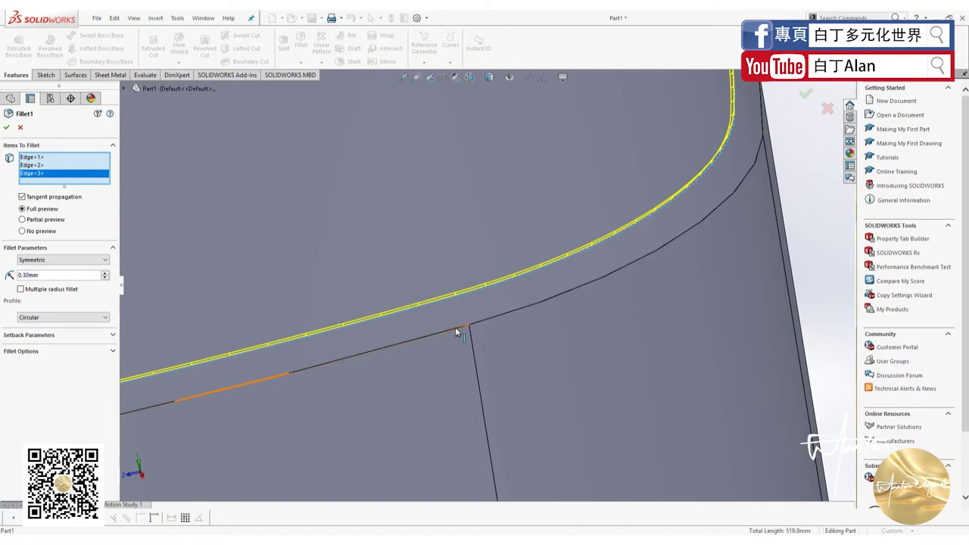
pyautogui.click(428, 333)
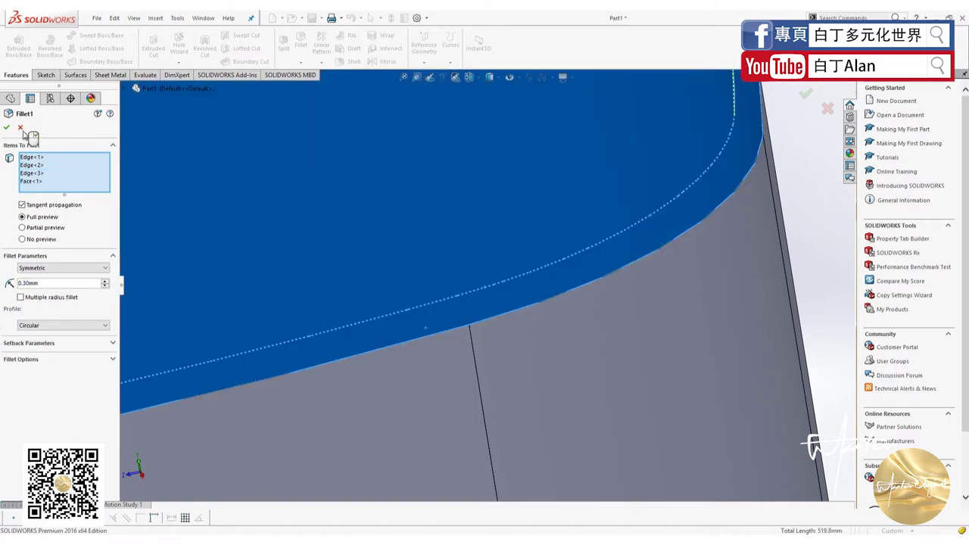
pyautogui.click(21, 128)
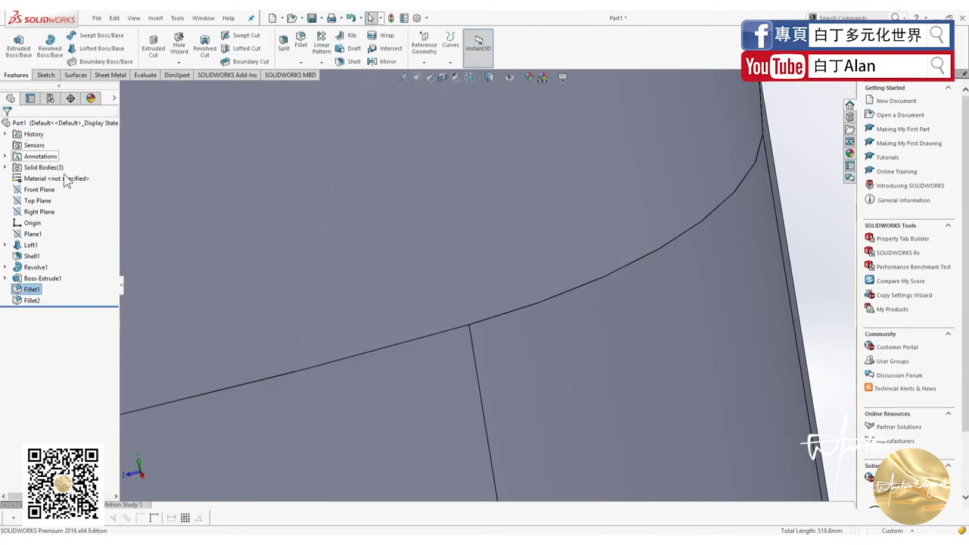
# Fillet the curved edge above the base band with a 0.3 mm radius
pyautogui.click(301, 43)
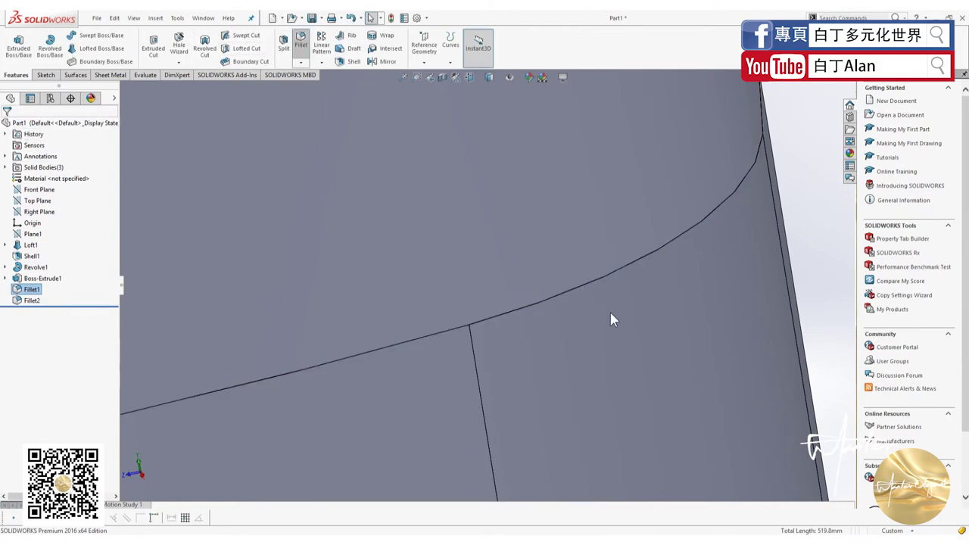
pyautogui.click(569, 293)
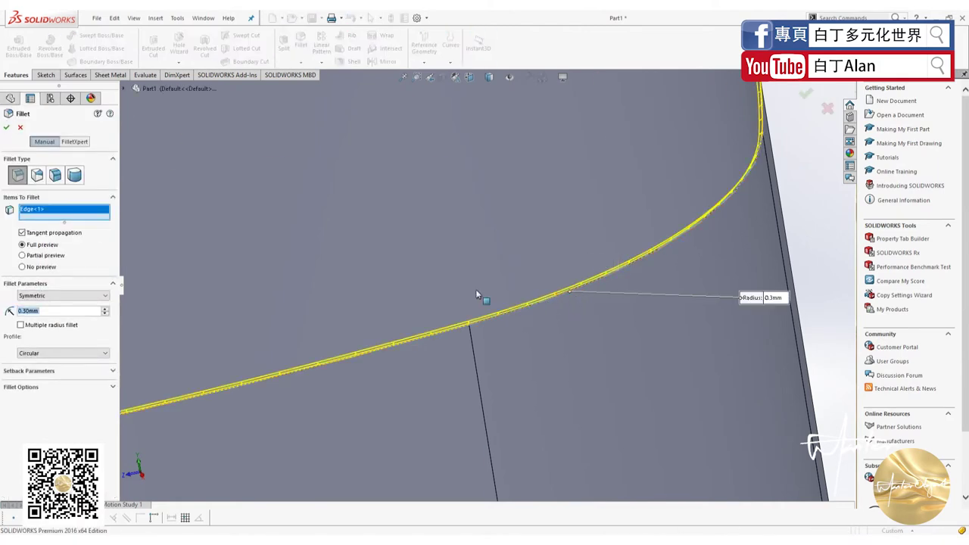
pyautogui.moveTo(128, 267); pyautogui.dragTo(625, 295, button='middle')
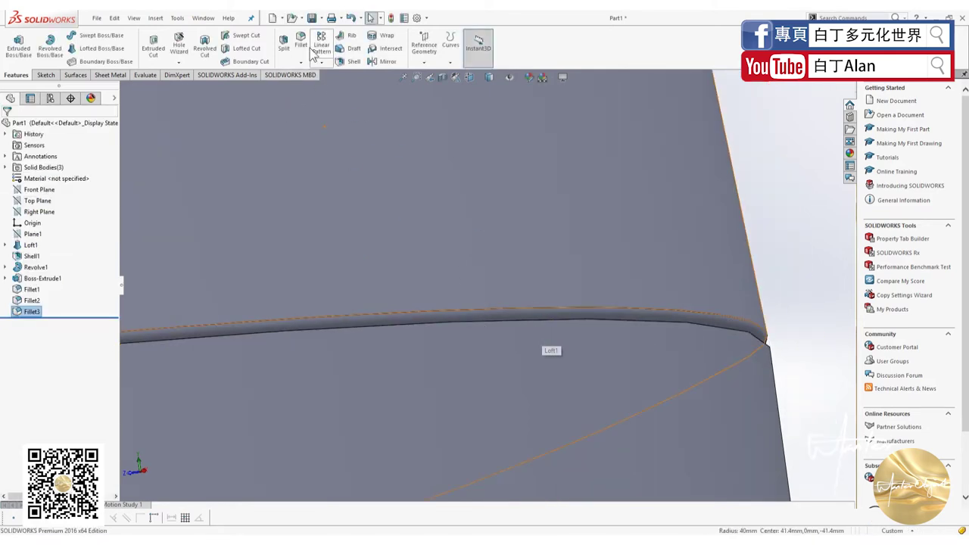
# Fillet the edge just below it with a 0.2 mm radius
pyautogui.click(307, 47)
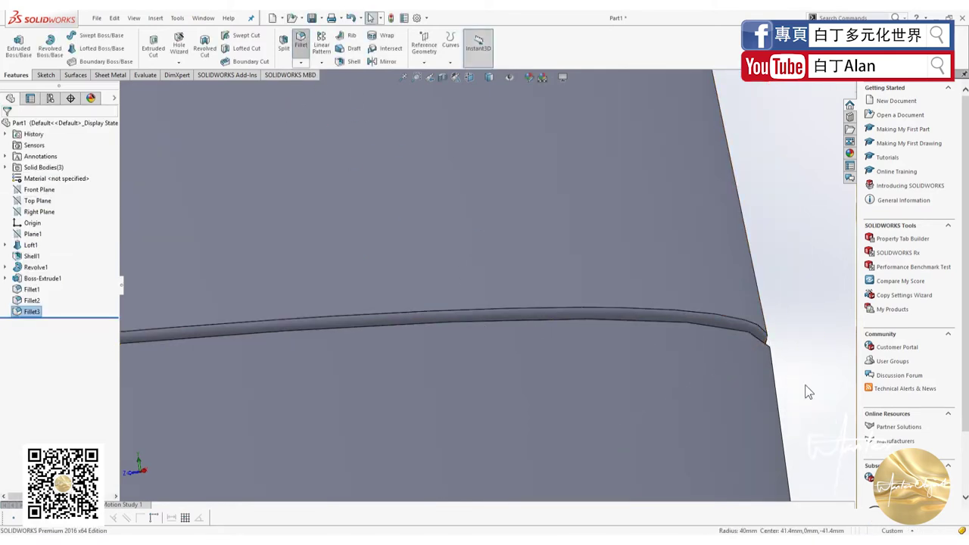
pyautogui.click(762, 343)
pyautogui.write('0.2')
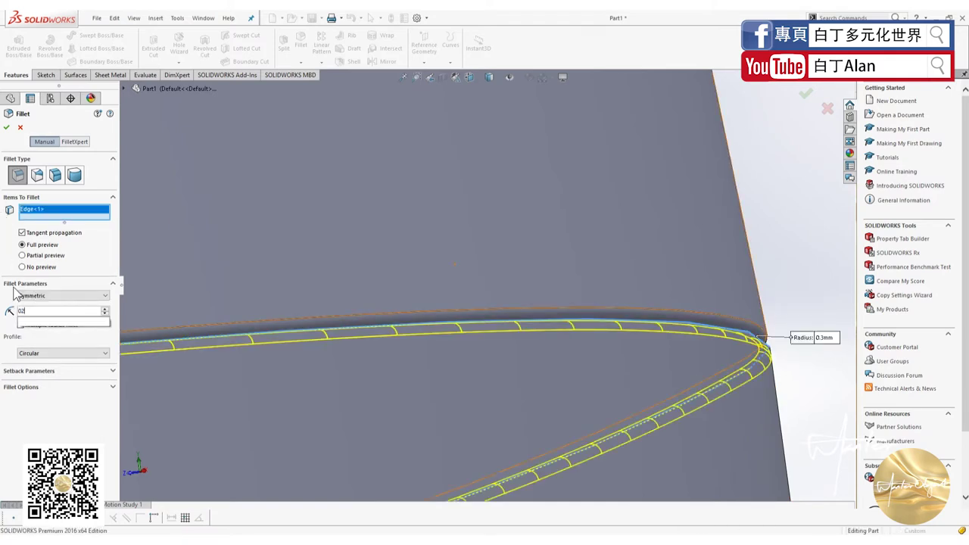
pyautogui.press('Return')
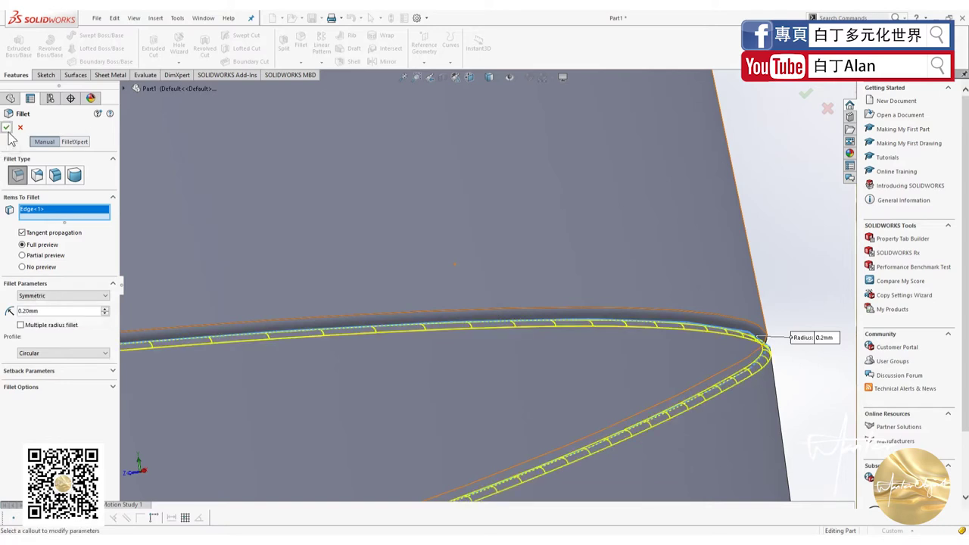
pyautogui.click(7, 128)
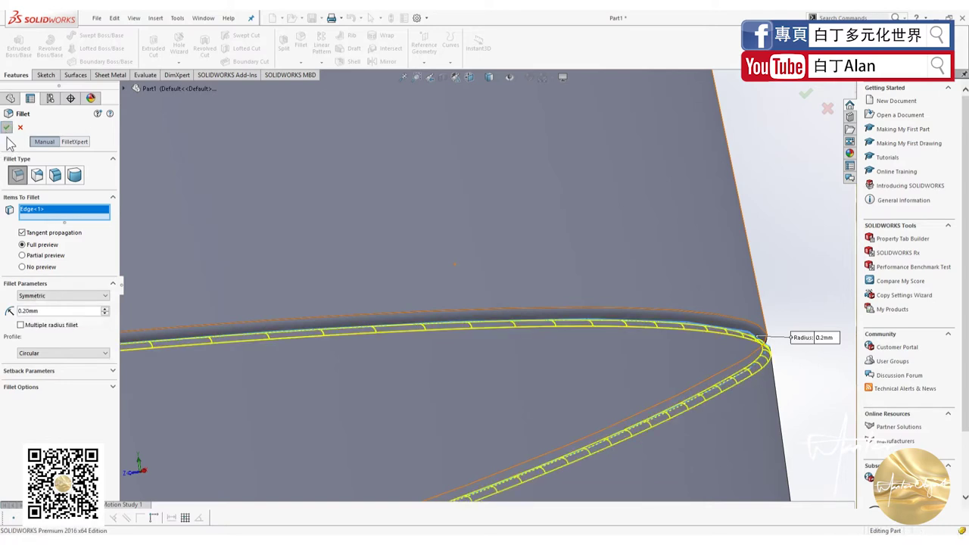
pyautogui.click(16, 301)
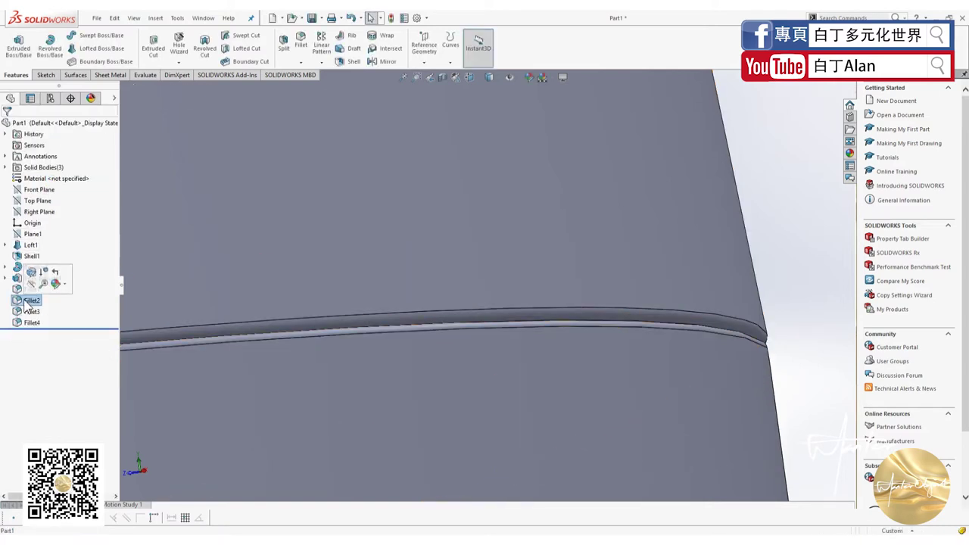
pyautogui.rightClick(23, 300)
pyautogui.click(32, 272)
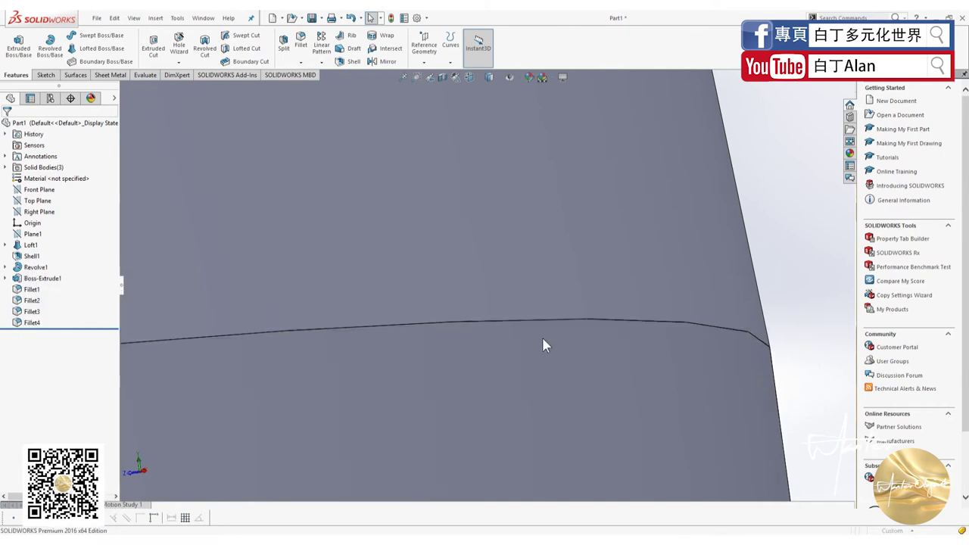
pyautogui.press('f')
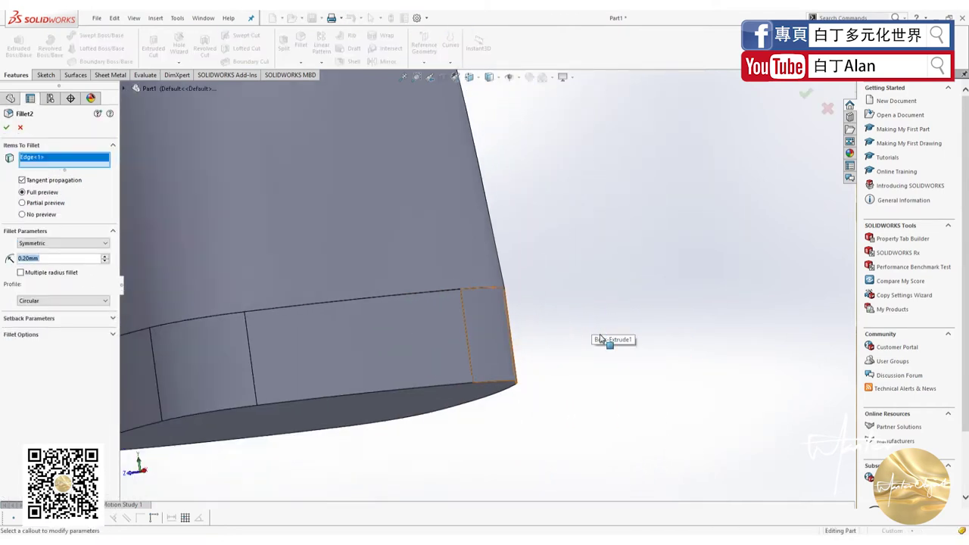
pyautogui.click(805, 93)
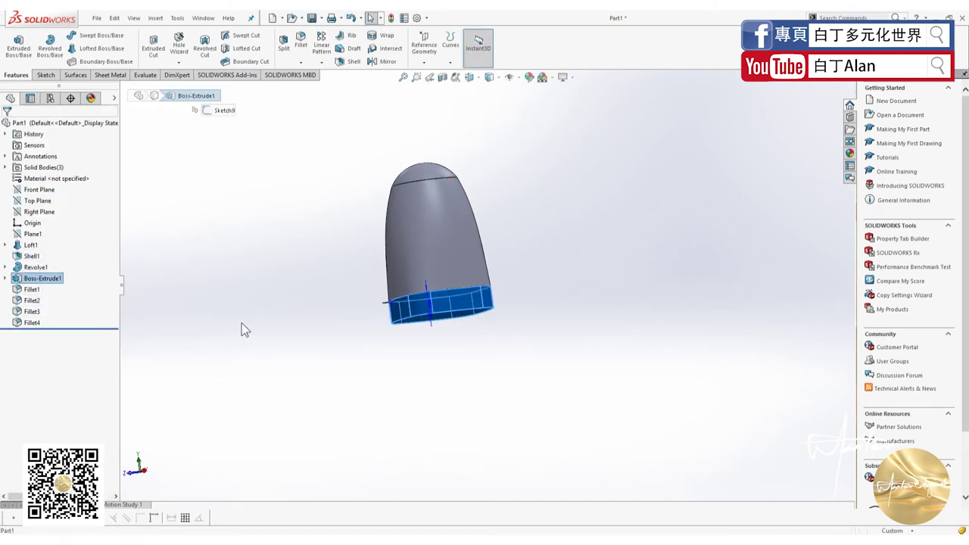
pyautogui.scroll(-3, 488, 290)
pyautogui.scroll(-3, 488, 289)
pyautogui.scroll(-3, 444, 329)
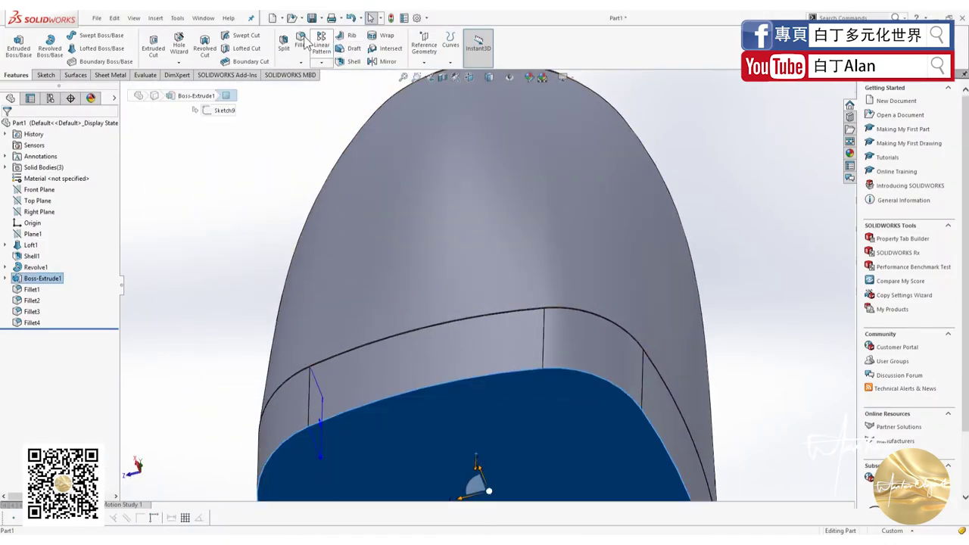
# Shell the body to a 5 mm wall with the bottom face removed
pyautogui.click(350, 62)
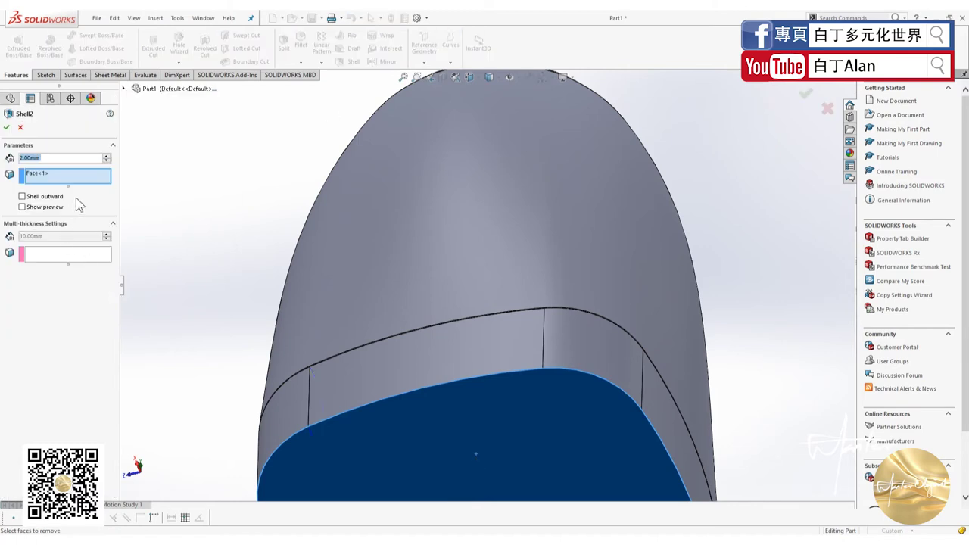
pyautogui.write('5')
pyautogui.press('Return')
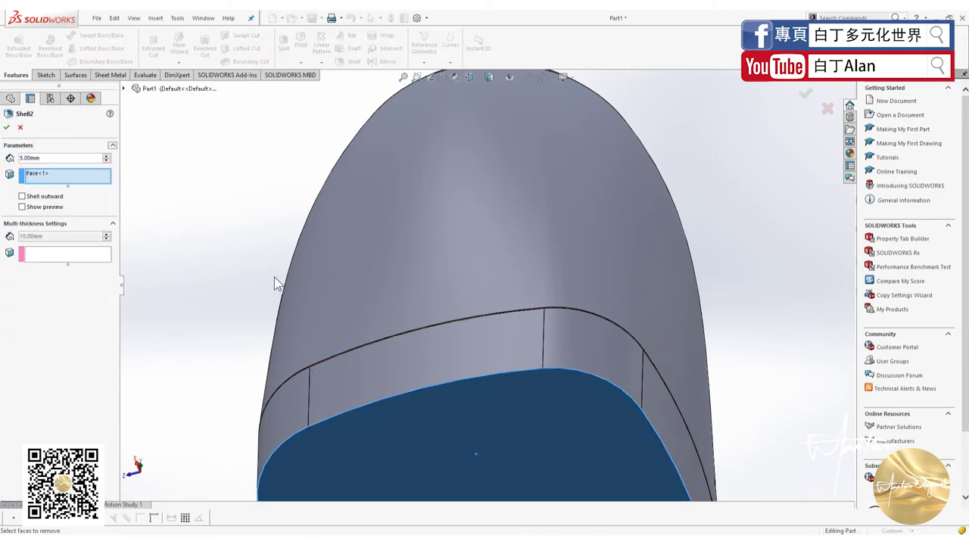
pyautogui.click(6, 129)
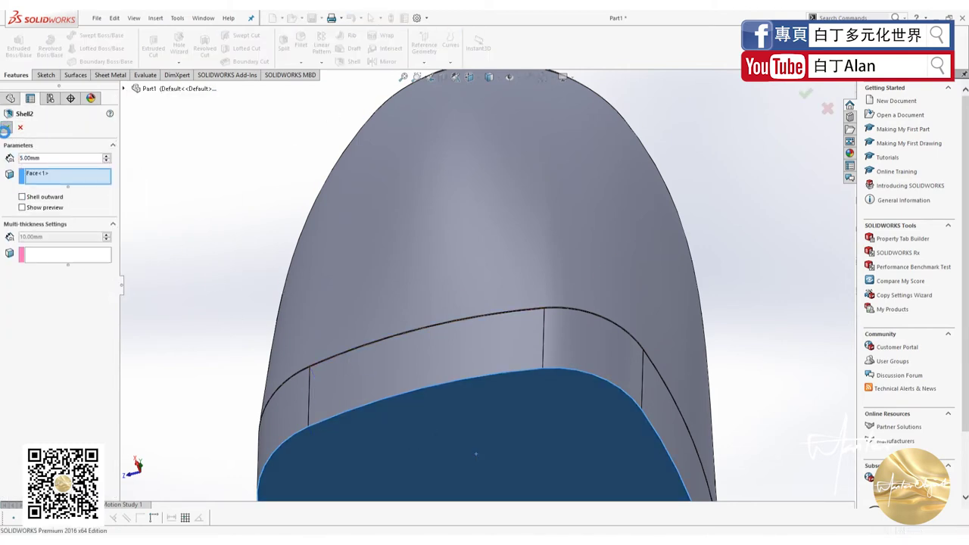
# Orbit the model to inspect the open, hollowed bottom of the base band
pyautogui.moveTo(432, 255)
pyautogui.mouseDown(button='middle')
pyautogui.moveTo(506, 386)
pyautogui.moveTo(496, 390)
pyautogui.mouseUp(button='middle')
pyautogui.scroll(-3, 496, 379)
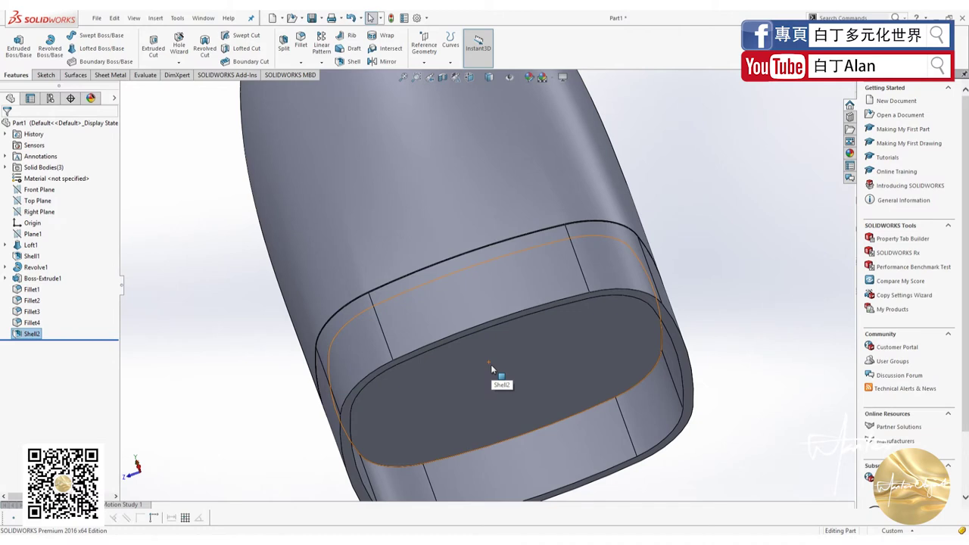
pyautogui.scroll(5, 491, 364)
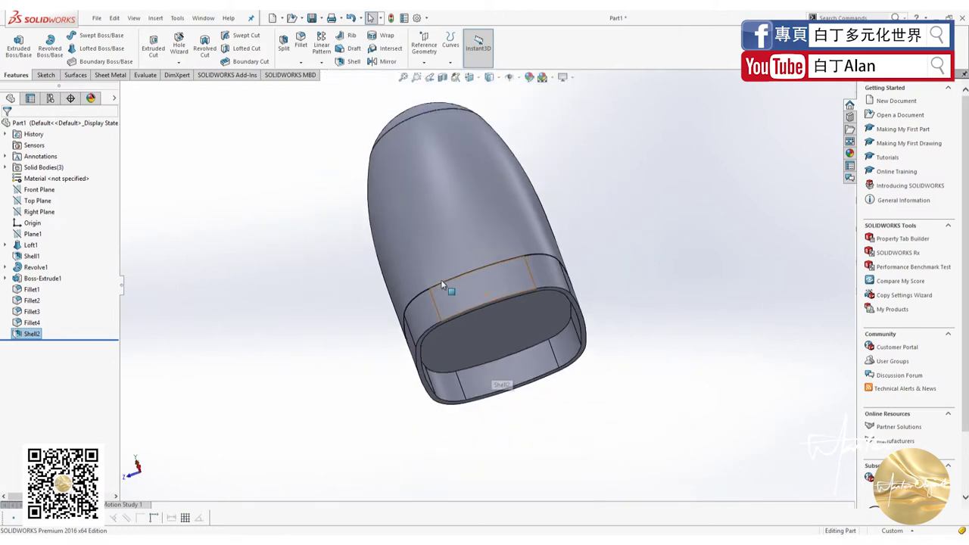
pyautogui.moveTo(441, 279)
pyautogui.mouseDown(button='middle')
pyautogui.moveTo(483, 357)
pyautogui.moveTo(560, 385)
pyautogui.moveTo(601, 383)
pyautogui.moveTo(585, 336)
pyautogui.mouseUp(button='middle')
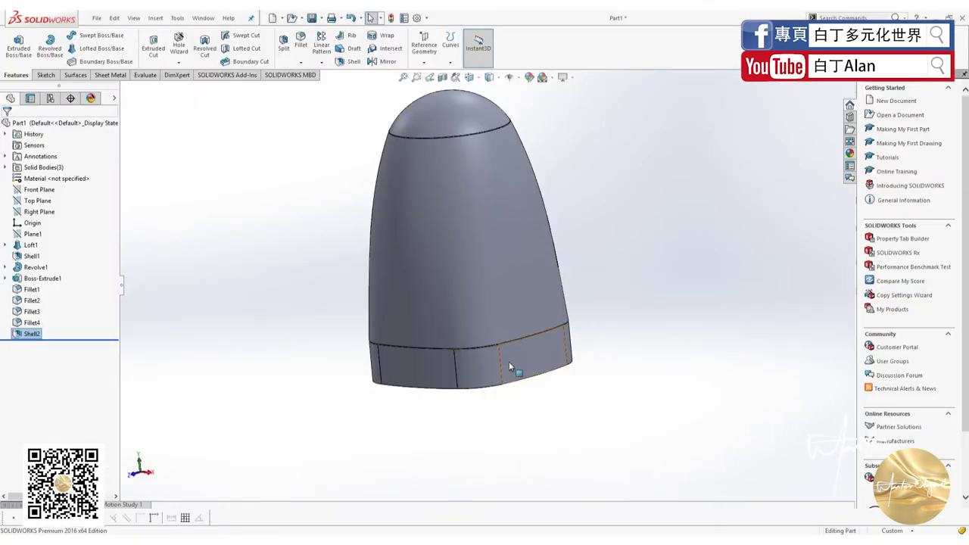
pyautogui.click(509, 361)
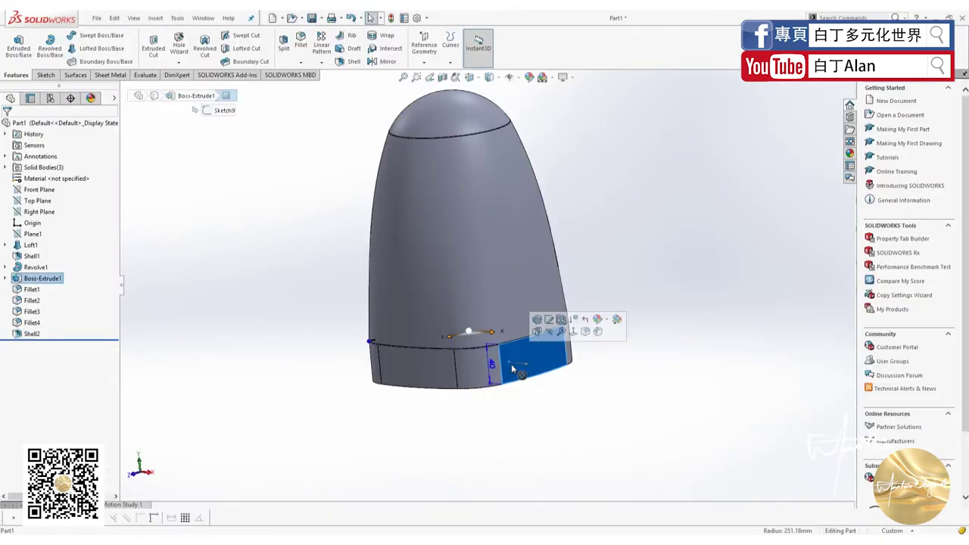
pyautogui.moveTo(511, 363); pyautogui.dragTo(181, 306, button='middle')
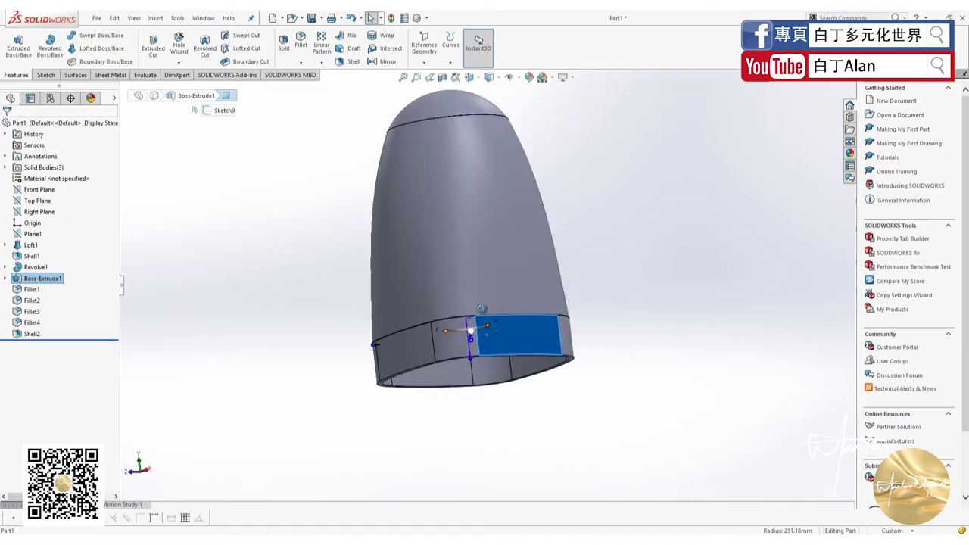
pyautogui.click(181, 306)
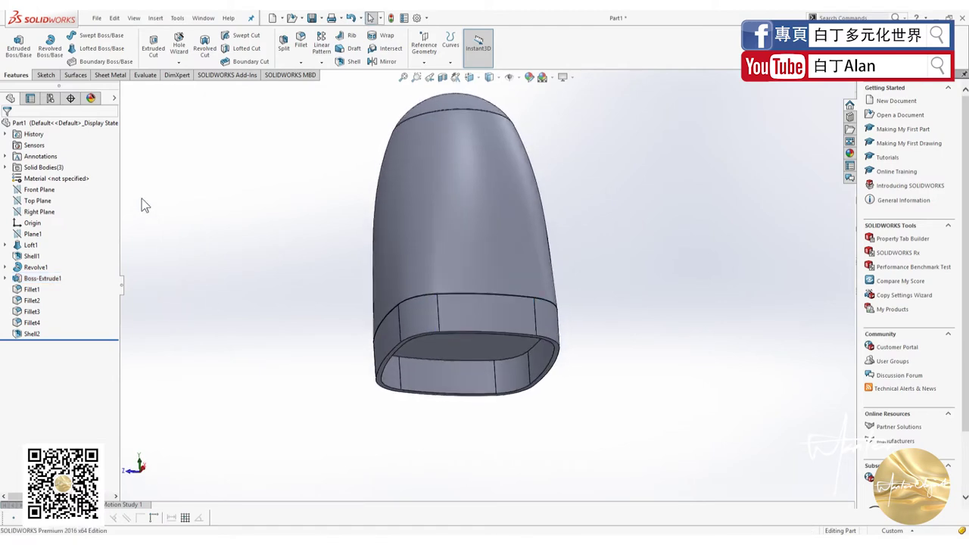
# Start a new 3D sketch with the Front Plane selected
pyautogui.click(35, 201)
pyautogui.click(20, 191)
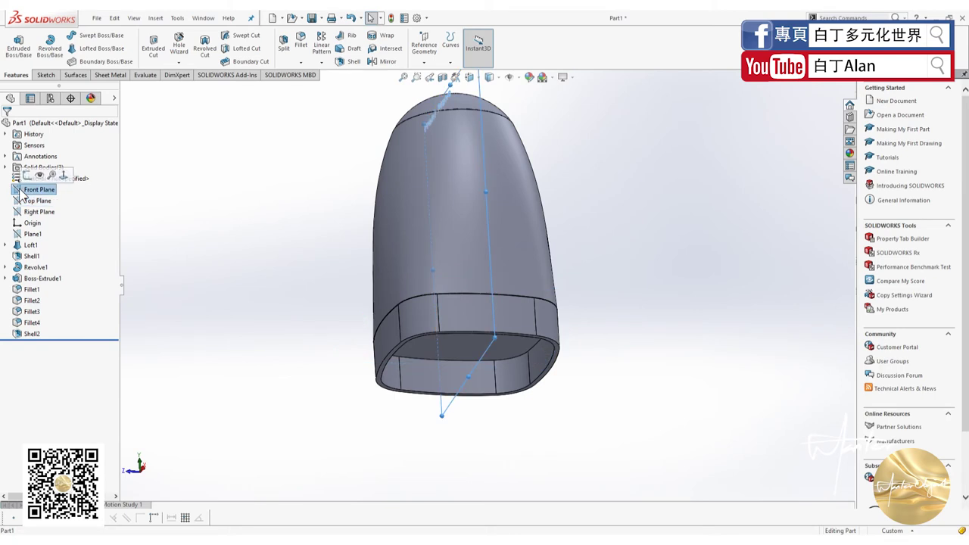
pyautogui.click(46, 76)
pyautogui.click(13, 62)
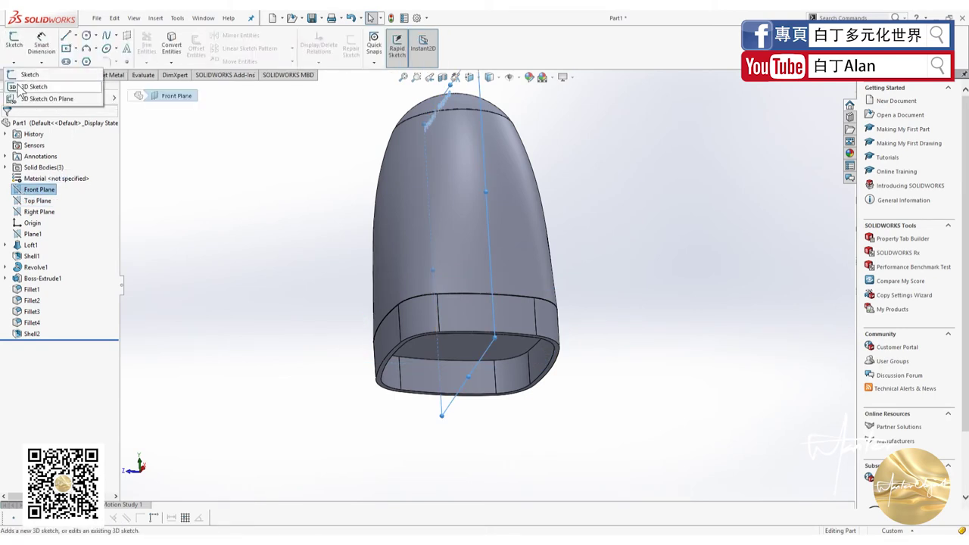
pyautogui.click(34, 89)
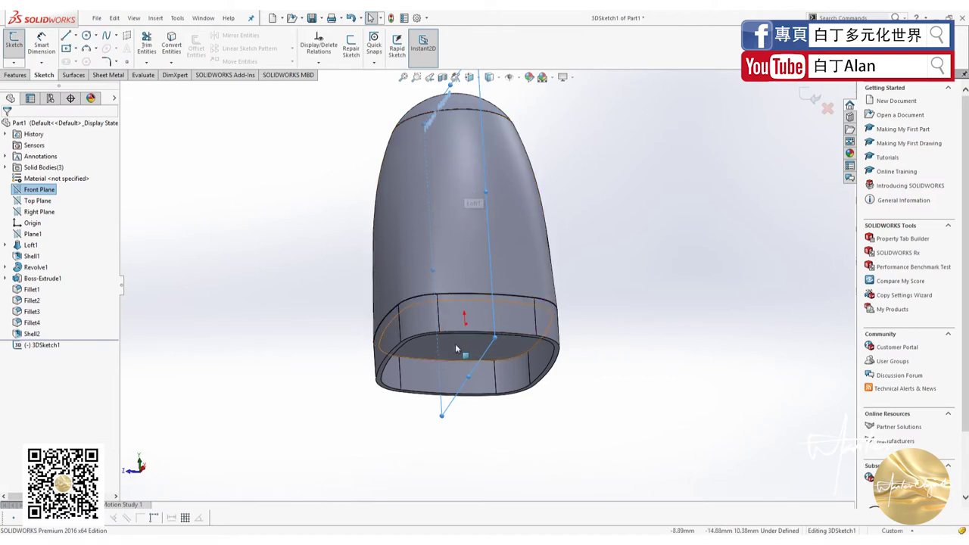
# Draw a vertical construction centreline from the origin straight up through the dome
pyautogui.click(75, 35)
pyautogui.click(87, 62)
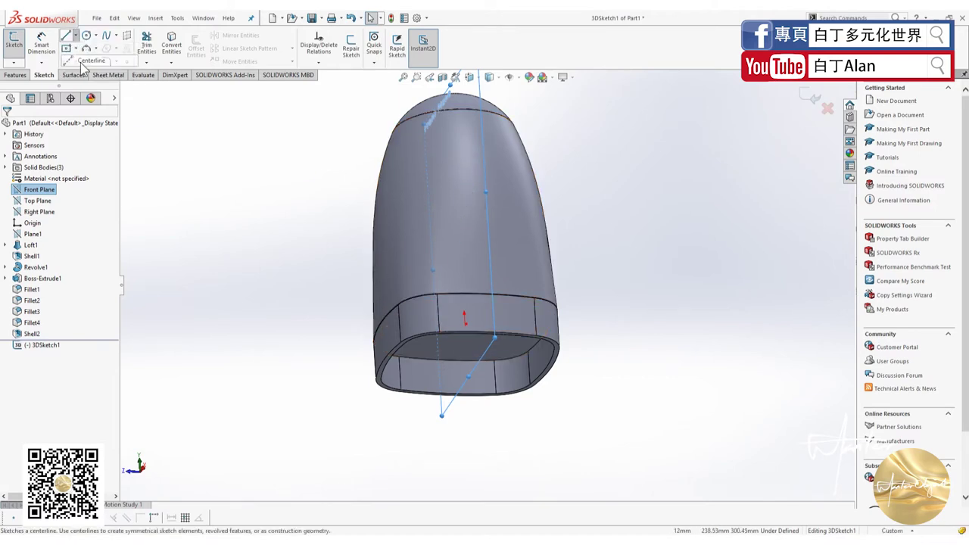
pyautogui.click(474, 330)
pyautogui.moveTo(496, 209); pyautogui.dragTo(491, 112, button='middle')
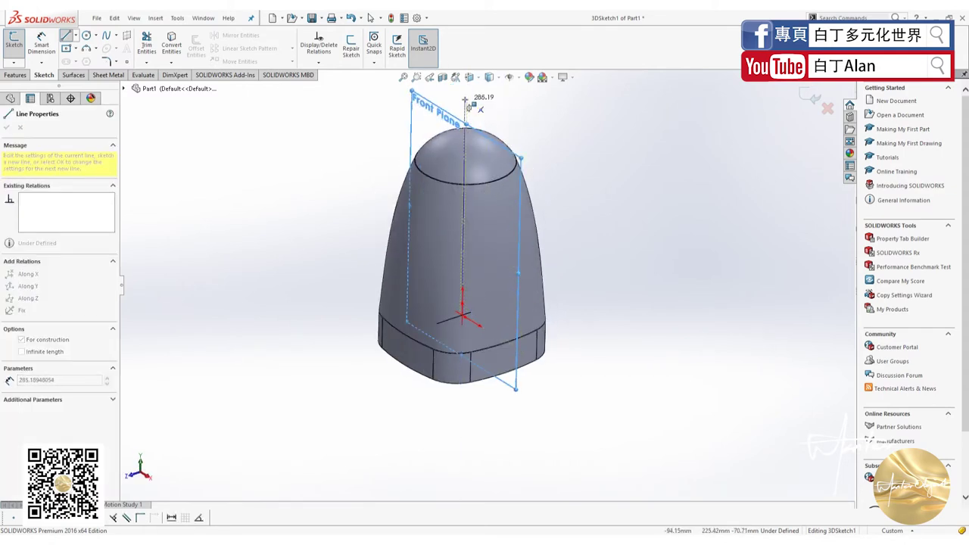
pyautogui.click(484, 107)
pyautogui.press('Escape')
pyautogui.press('Escape')
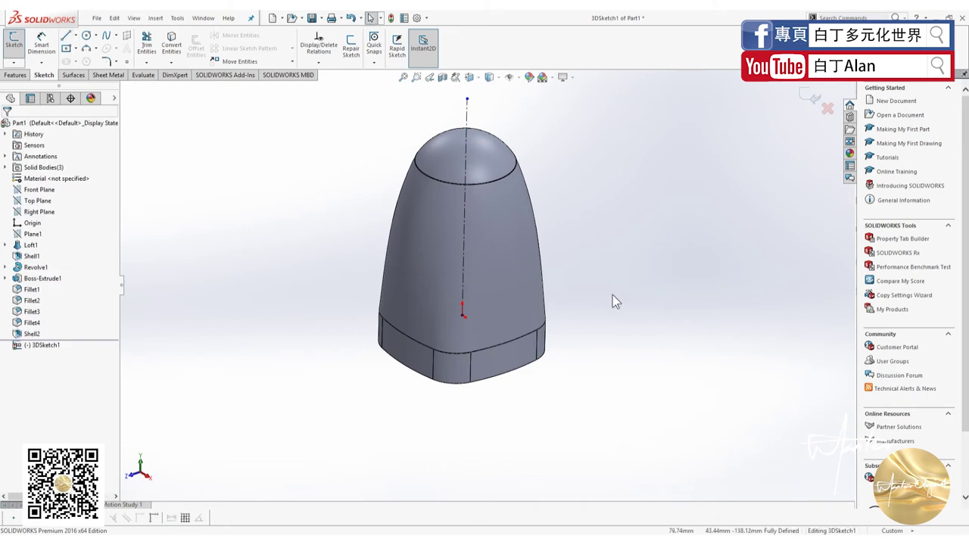
pyautogui.click(812, 96)
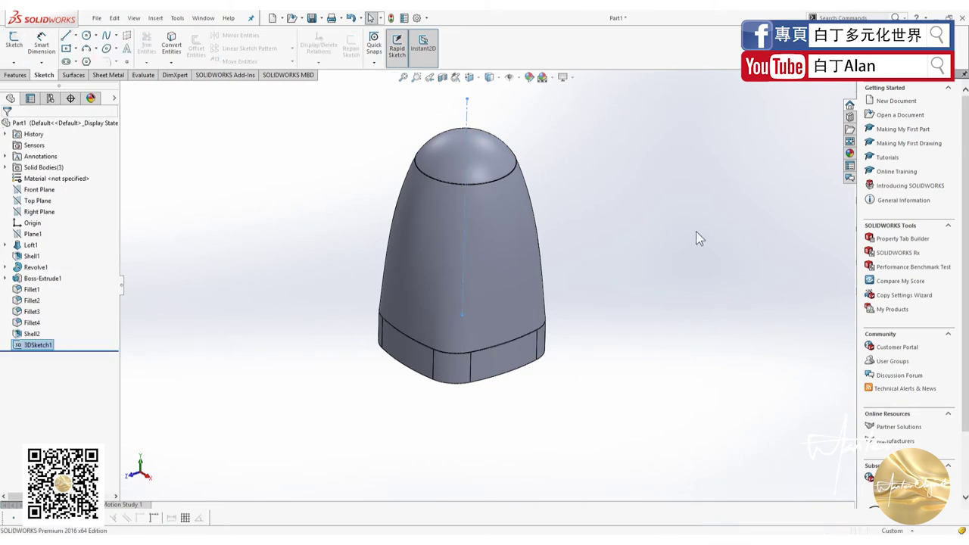
pyautogui.scroll(2, 587, 405)
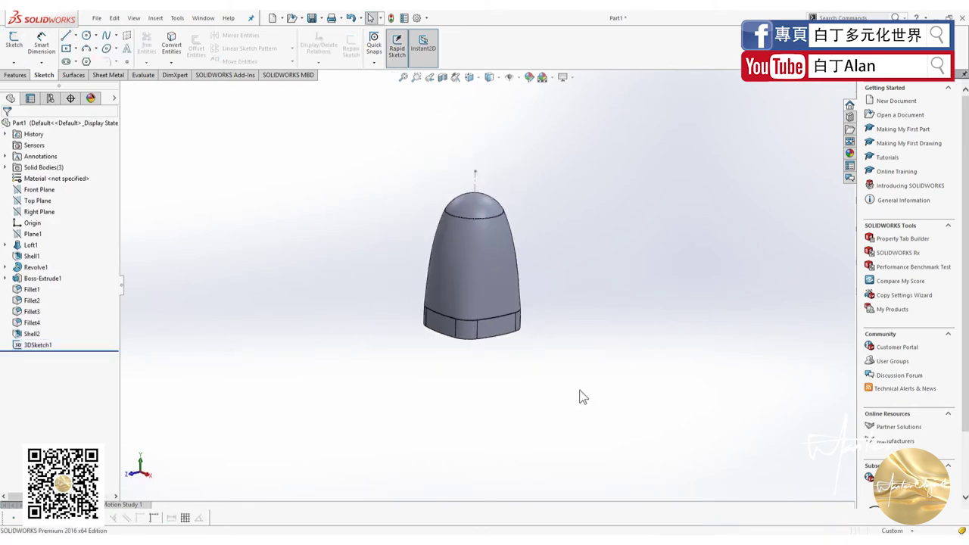
pyautogui.scroll(2, 580, 395)
pyautogui.moveTo(540, 350)
pyautogui.mouseDown(button='middle')
pyautogui.moveTo(540, 328)
pyautogui.moveTo(532, 340)
pyautogui.mouseUp(button='middle')
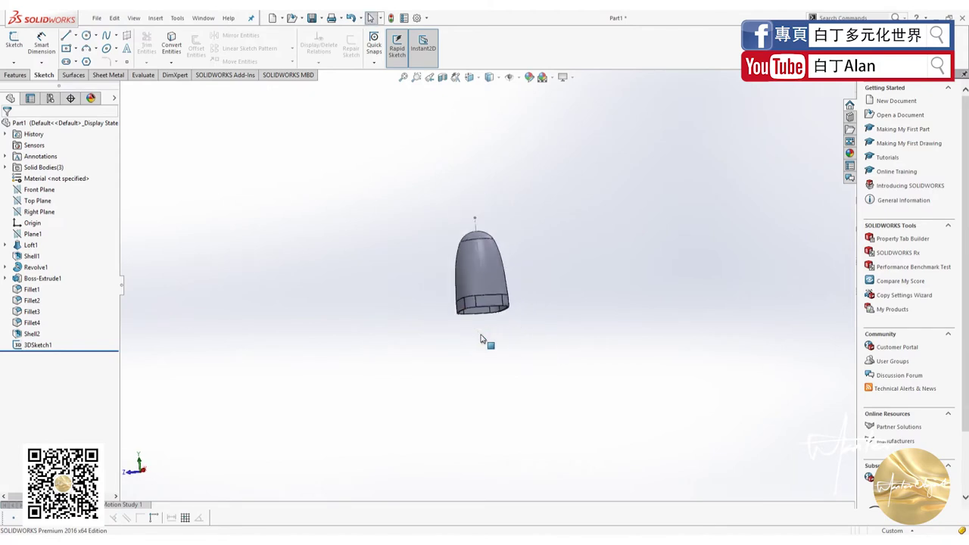
pyautogui.scroll(-3, 488, 271)
pyautogui.moveTo(488, 269)
pyautogui.mouseDown(button='middle')
pyautogui.moveTo(480, 265)
pyautogui.moveTo(485, 177)
pyautogui.moveTo(495, 296)
pyautogui.mouseUp(button='middle')
pyautogui.scroll(3, 484, 178)
pyautogui.click(483, 274)
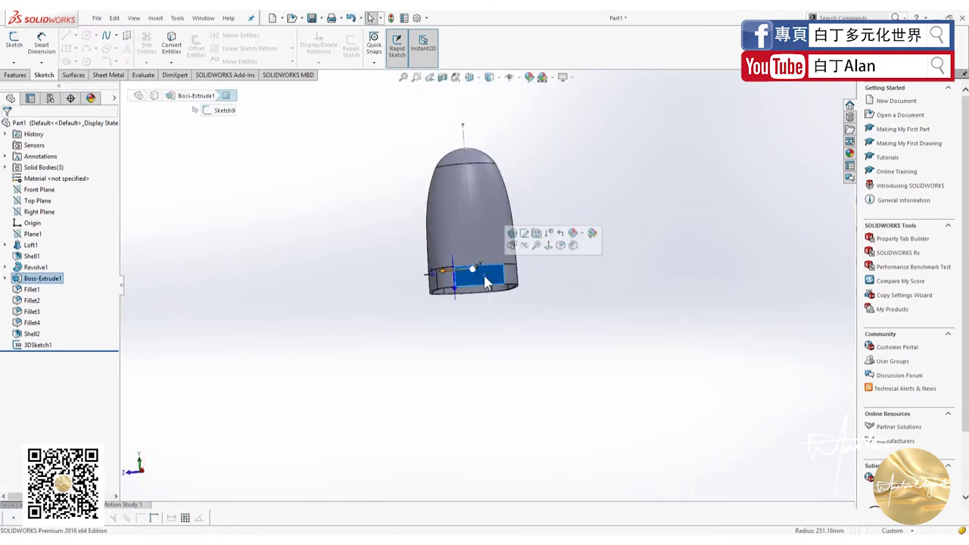
pyautogui.hotkey('ctrl', '8')
pyautogui.press('Escape')
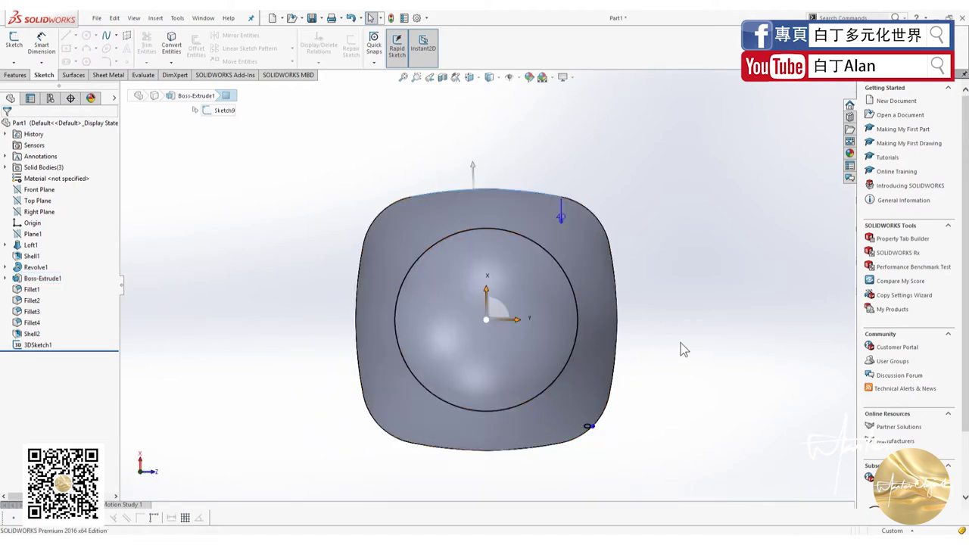
pyautogui.moveTo(680, 343)
pyautogui.mouseDown(button='middle')
pyautogui.moveTo(401, 382)
pyautogui.moveTo(480, 331)
pyautogui.moveTo(577, 404)
pyautogui.mouseUp(button='middle')
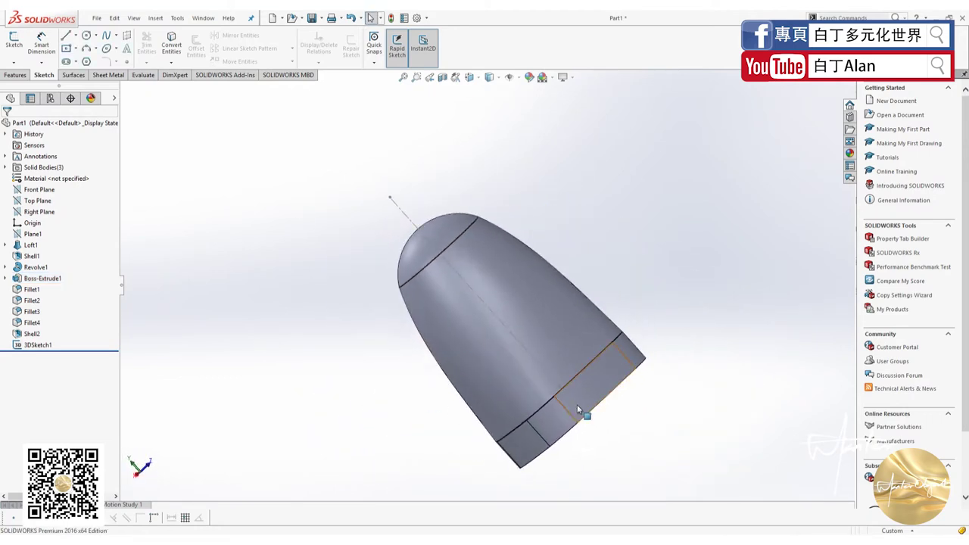
pyautogui.click(587, 407)
pyautogui.hotkey('ctrl', '8')
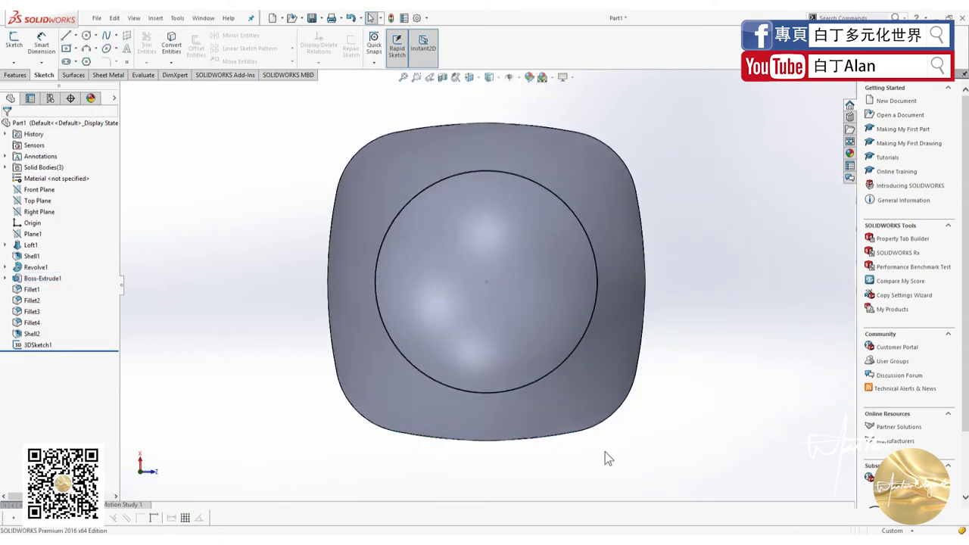
pyautogui.click(39, 211)
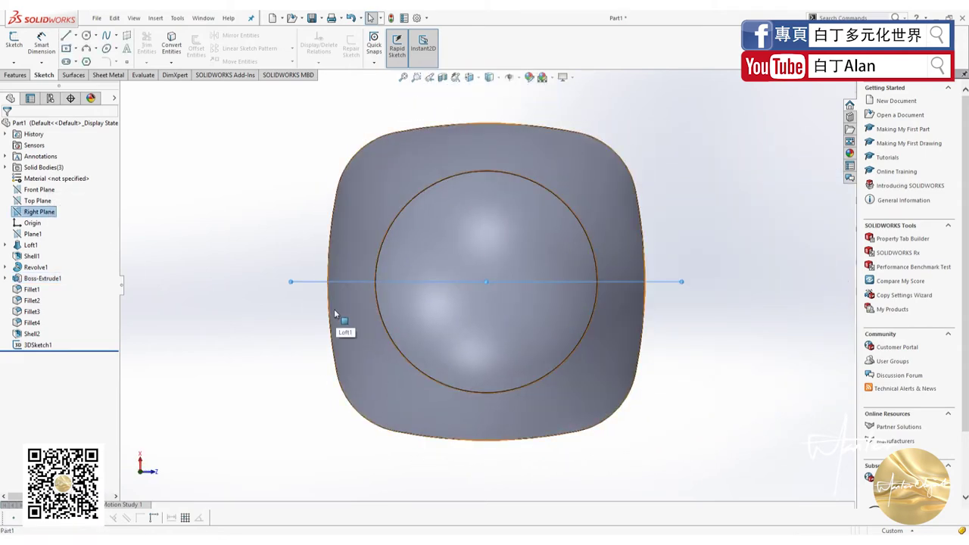
pyautogui.hotkey('ctrl', '8')
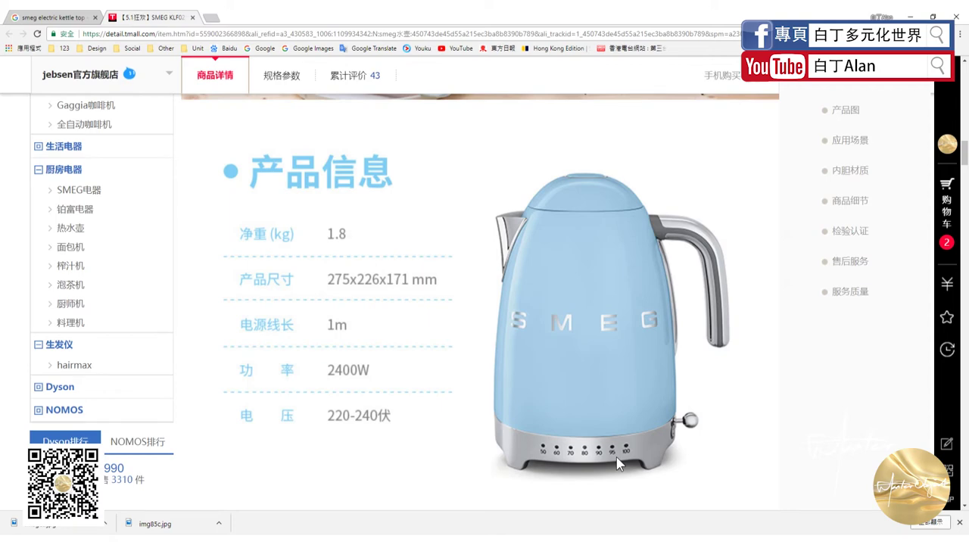
pyautogui.scroll(-5, 613, 458)
pyautogui.scroll(-5, 598, 431)
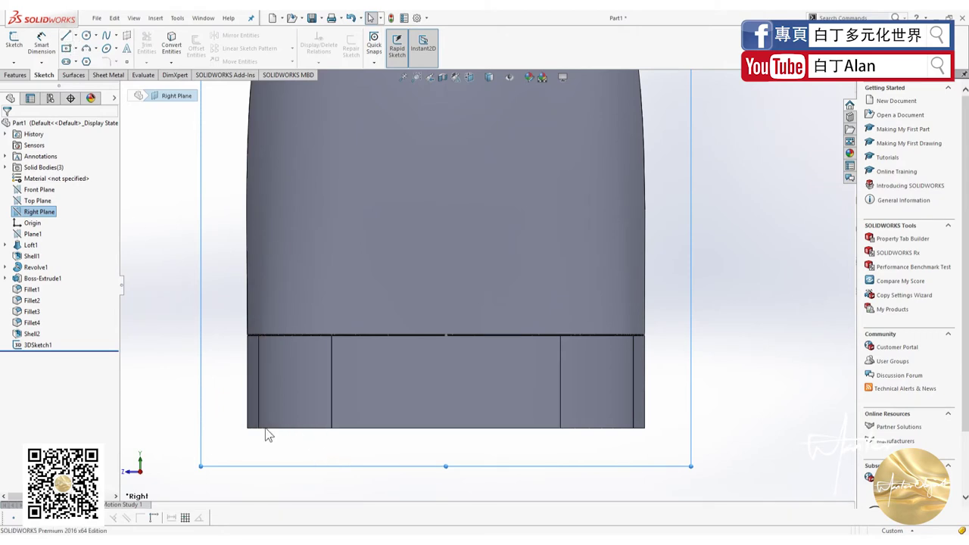
# Sketch a closed trapezoid foot profile below the kettle base
pyautogui.click(65, 37)
pyautogui.click(290, 440)
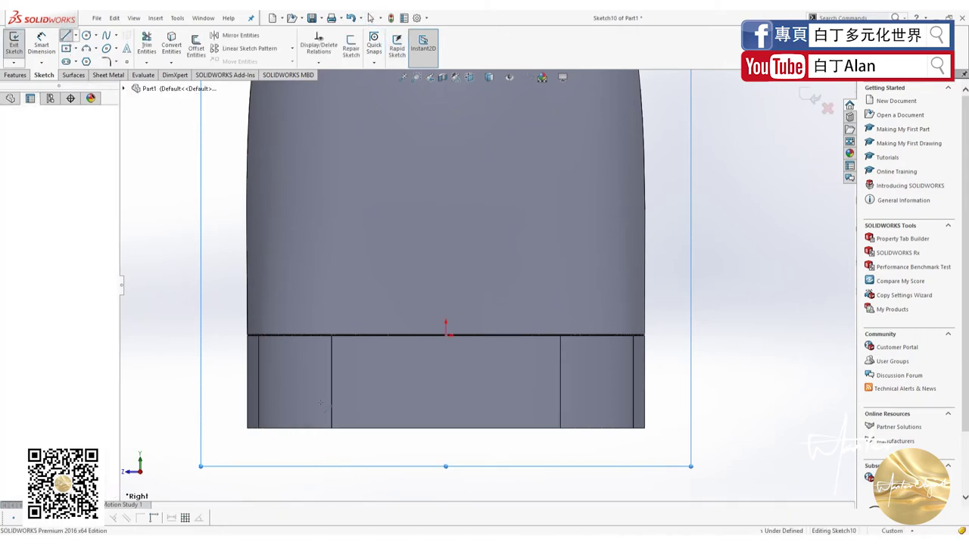
pyautogui.click(310, 406)
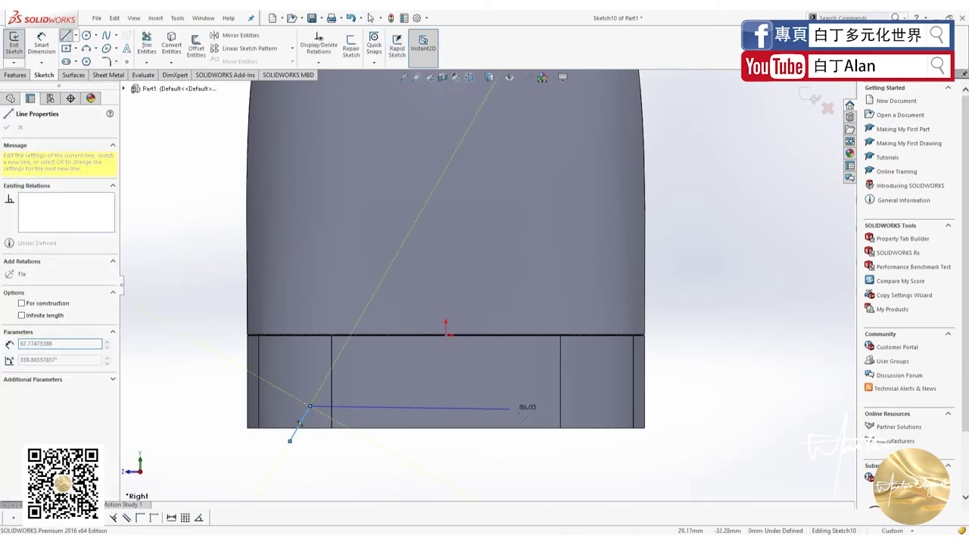
pyautogui.click(579, 407)
pyautogui.click(598, 441)
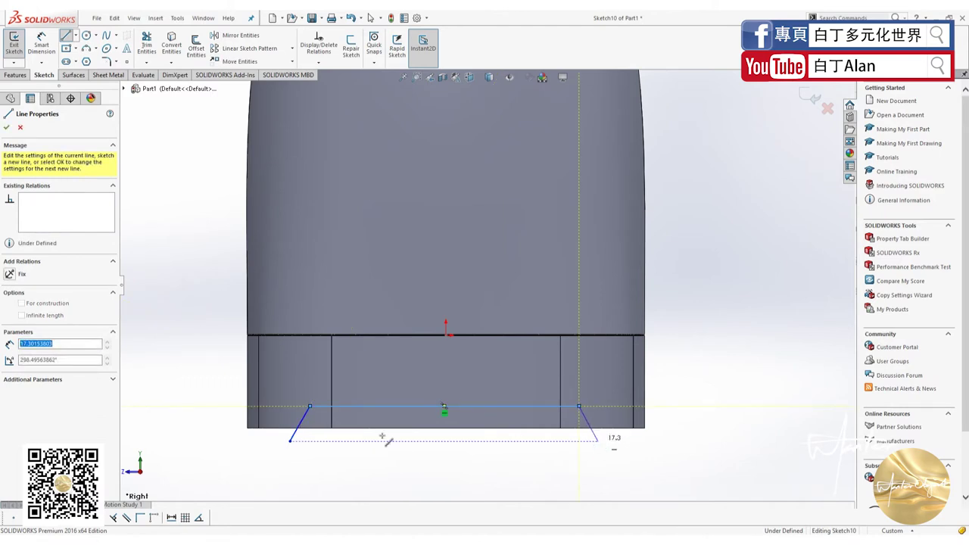
pyautogui.click(290, 441)
pyautogui.press('Escape')
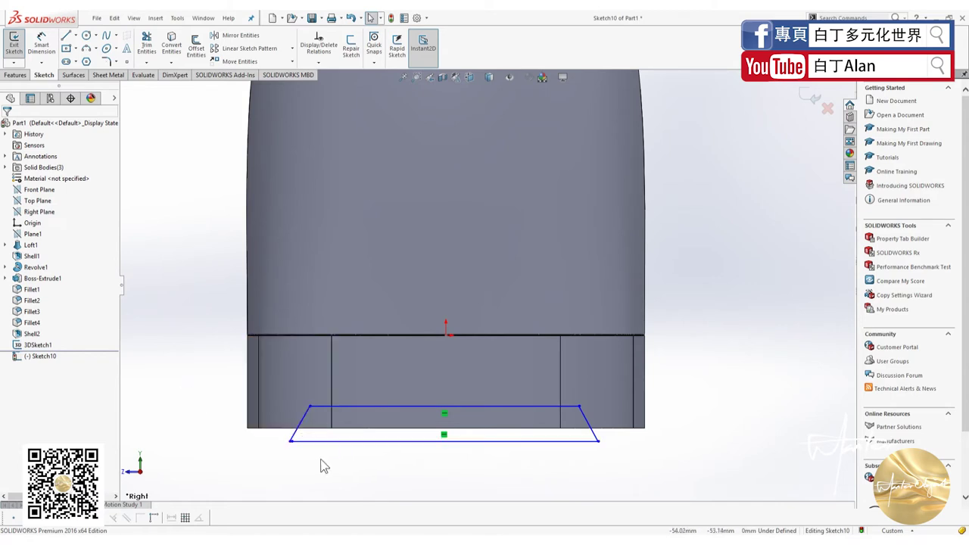
# Dimension the trapezoid's bottom edge to 140 mm
pyautogui.press('d')
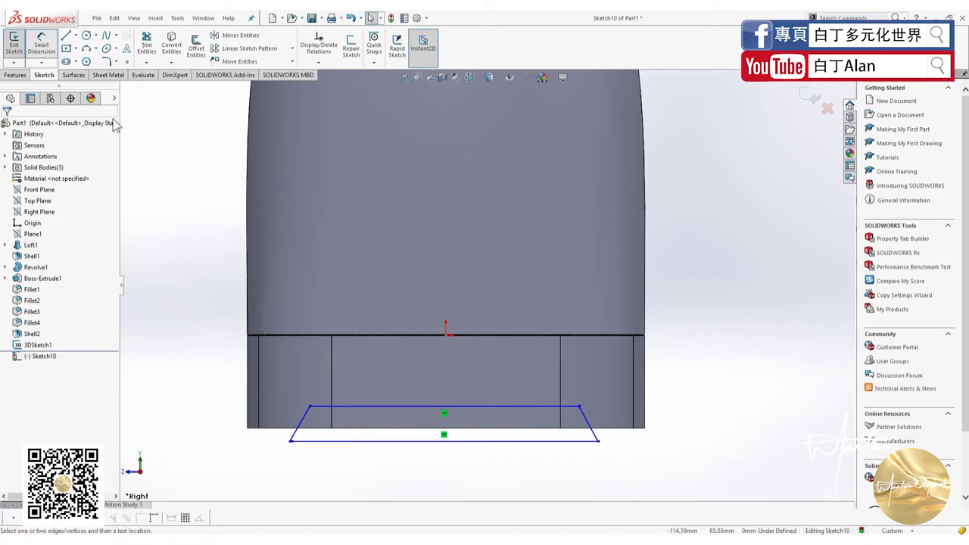
pyautogui.click(333, 441)
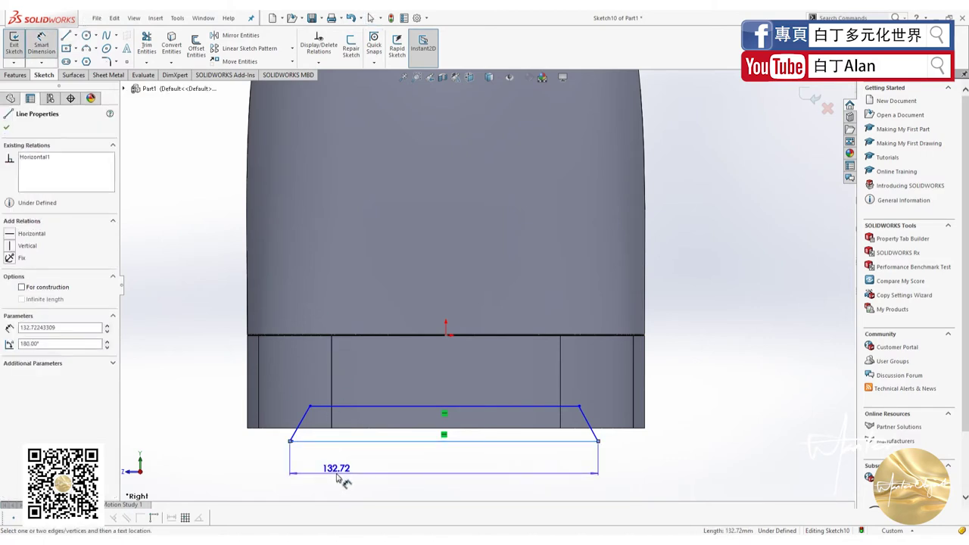
pyautogui.click(338, 472)
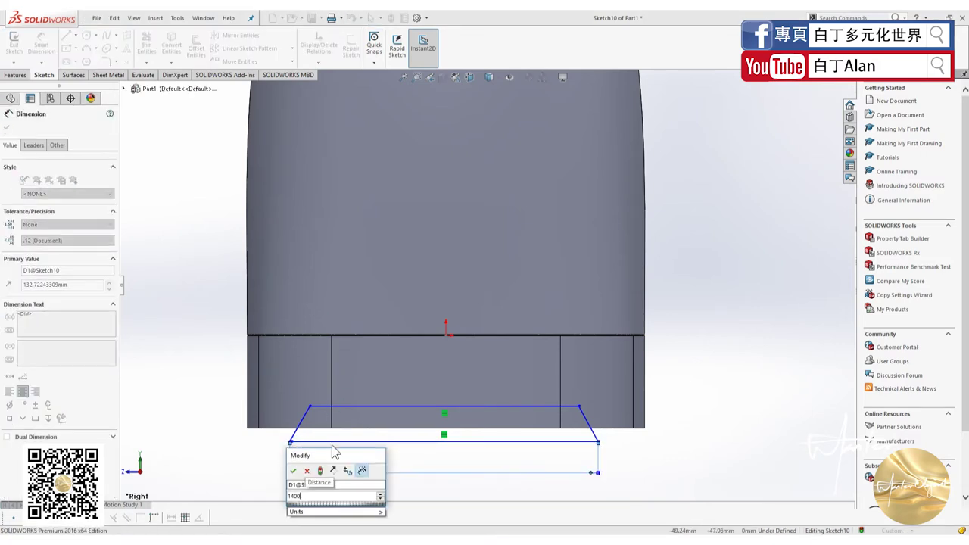
pyautogui.write('1400')
pyautogui.press('BackSpace')
pyautogui.press('Return')
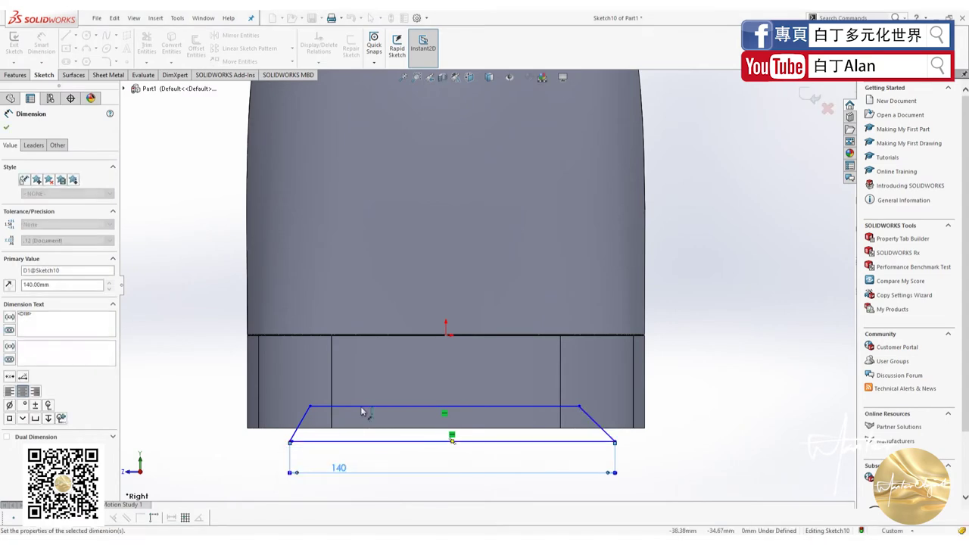
pyautogui.click(364, 410)
pyautogui.press('Escape')
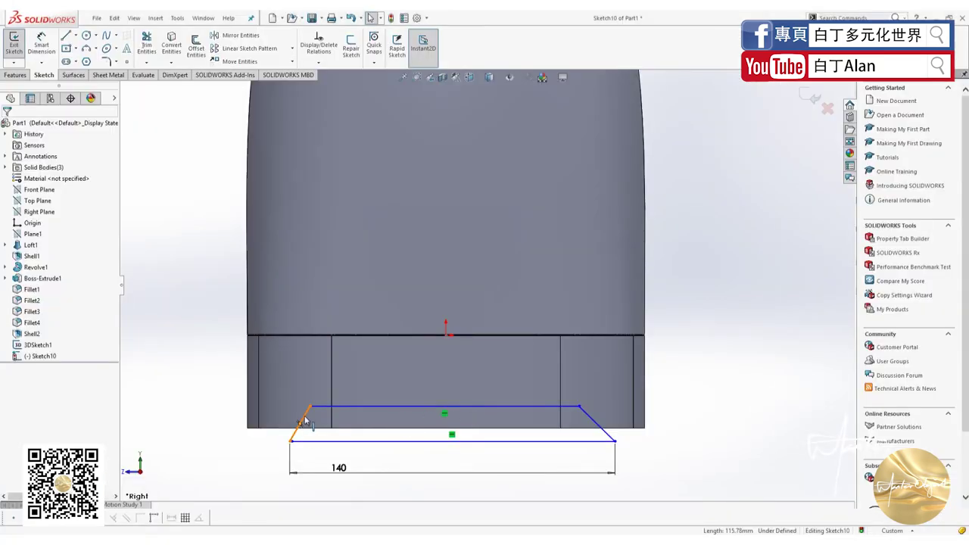
# Set both top corner angles of the trapezoid to 120°
pyautogui.click(305, 419)
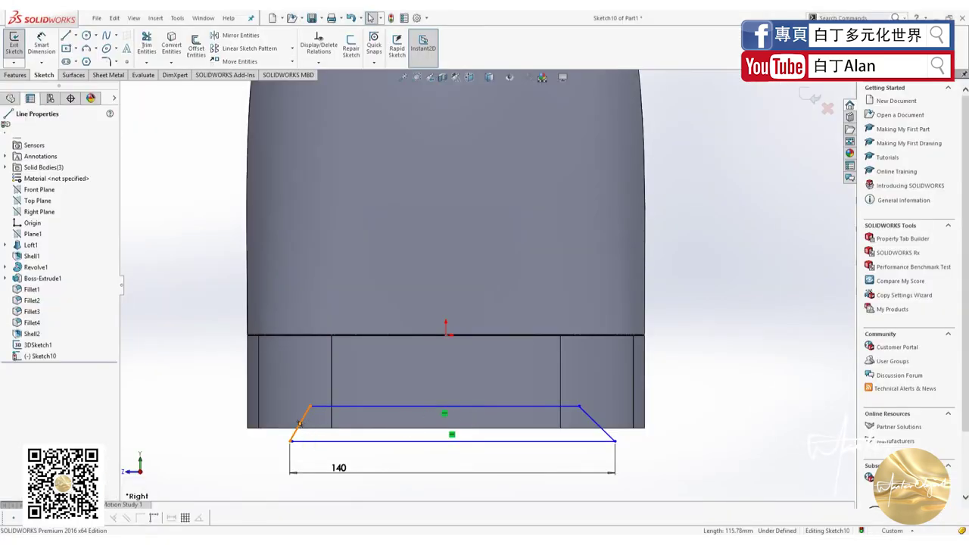
pyautogui.click(42, 41)
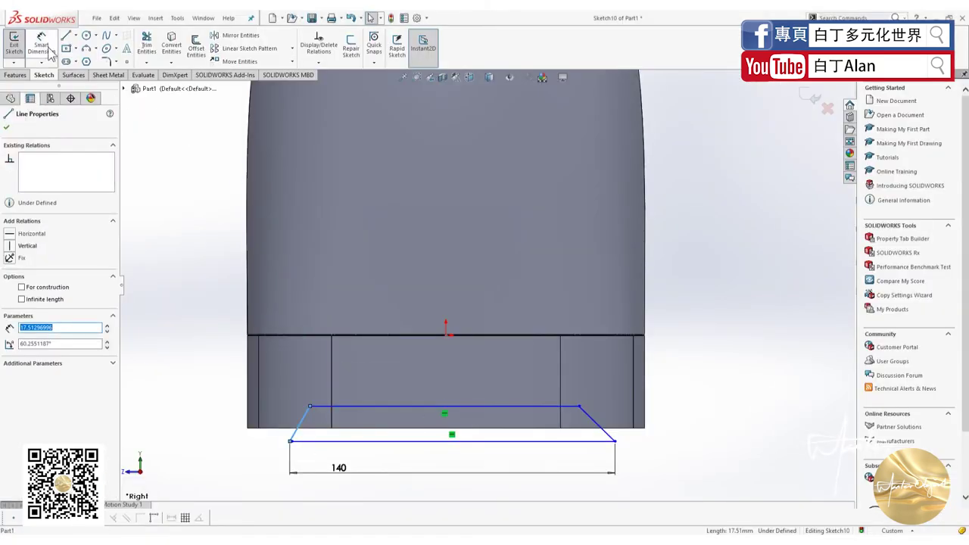
pyautogui.click(301, 421)
pyautogui.click(328, 410)
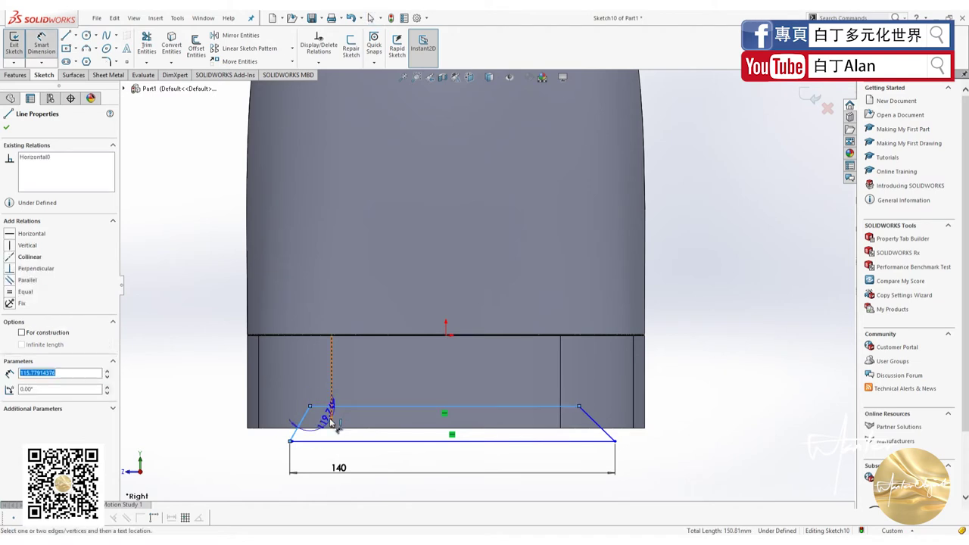
pyautogui.click(327, 426)
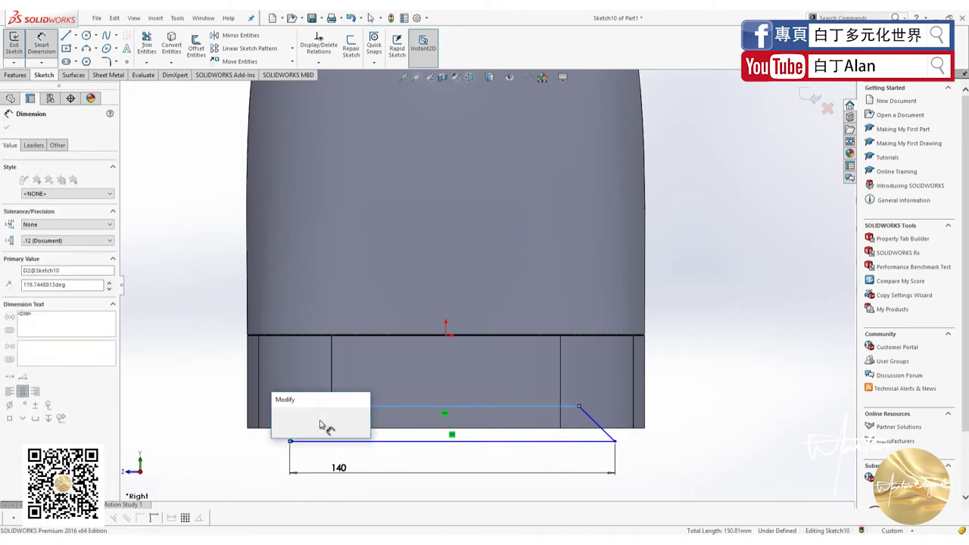
pyautogui.write('12')
pyautogui.press('Return')
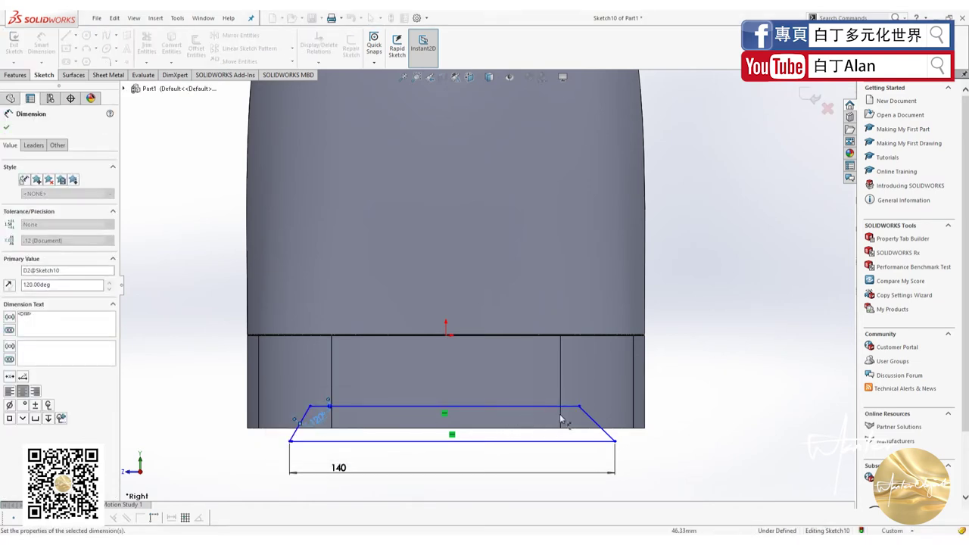
pyautogui.click(567, 407)
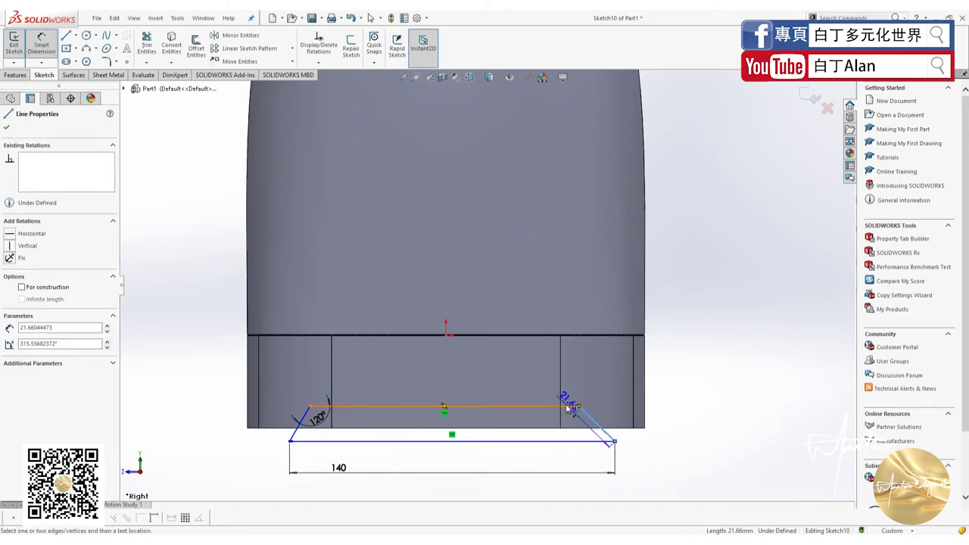
pyautogui.click(572, 412)
pyautogui.click(573, 428)
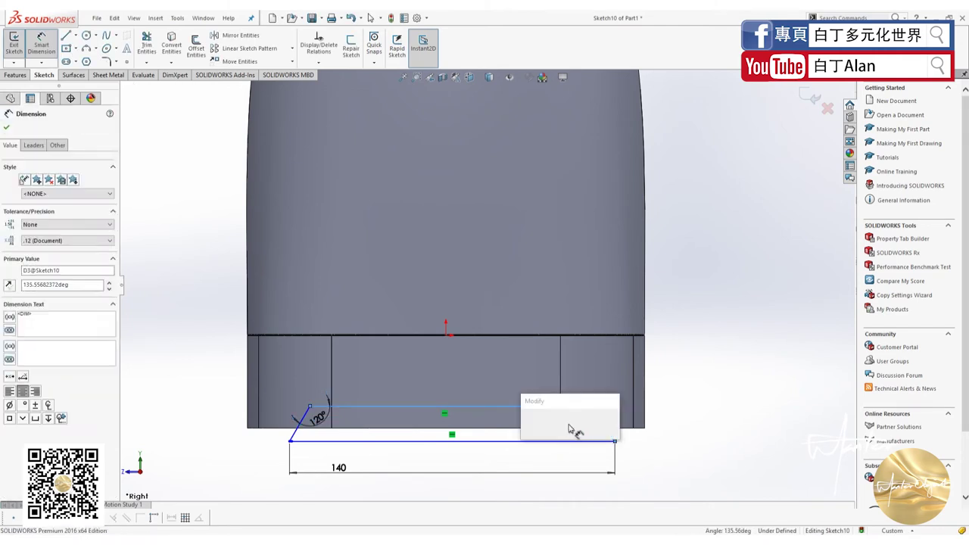
pyautogui.write('120')
pyautogui.press('Return')
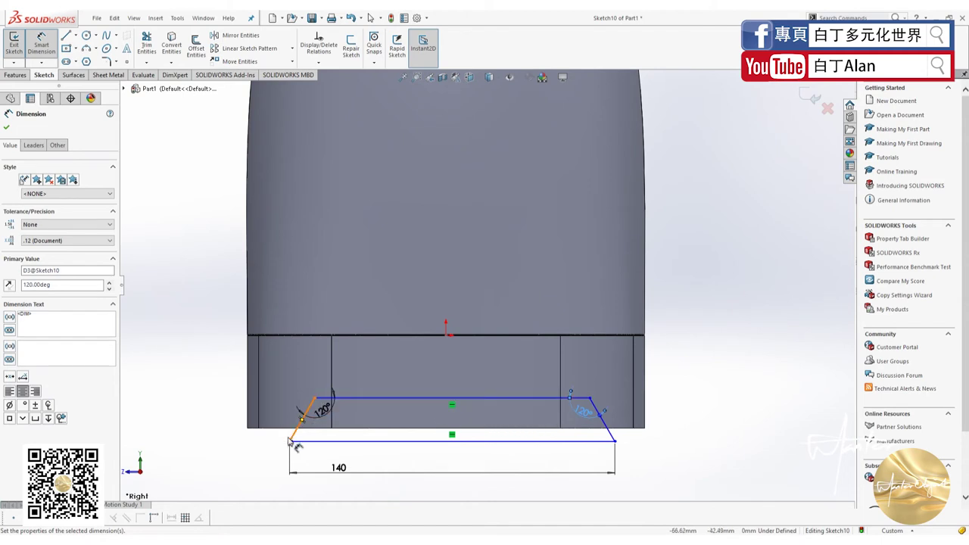
pyautogui.press('Escape')
# Remove the short stray line at the trapezoid's bottom-left corner
pyautogui.scroll(-3, 303, 450)
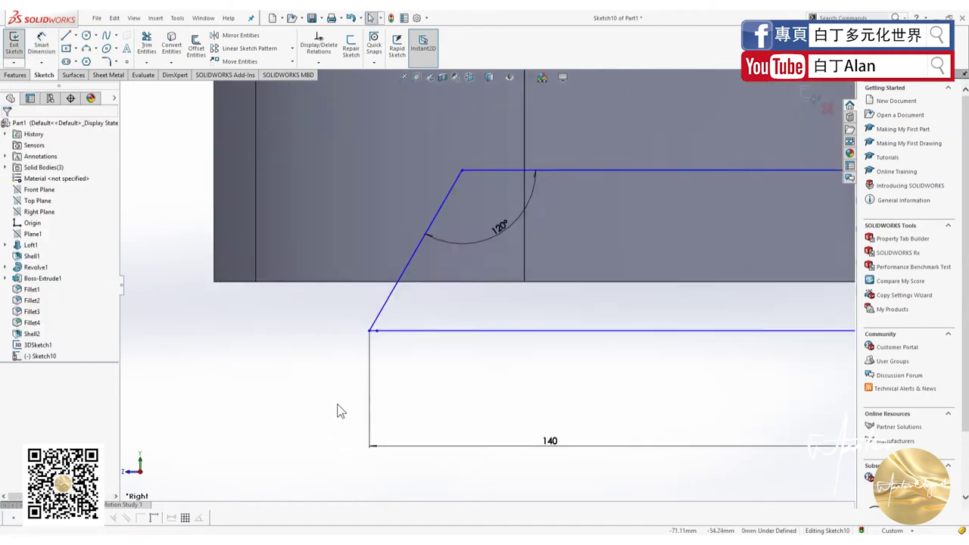
pyautogui.scroll(-3, 340, 408)
pyautogui.click(436, 256)
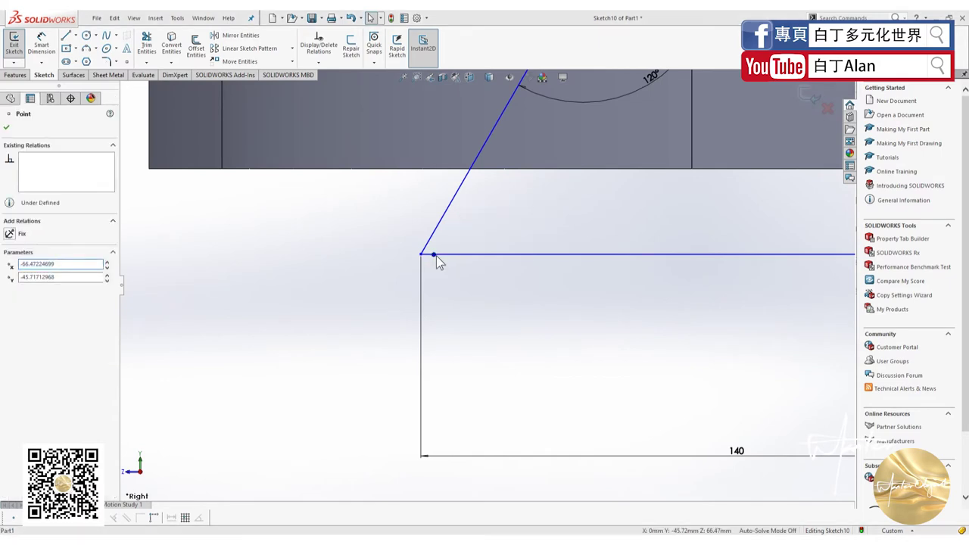
pyautogui.press('Delete')
pyautogui.click(547, 278)
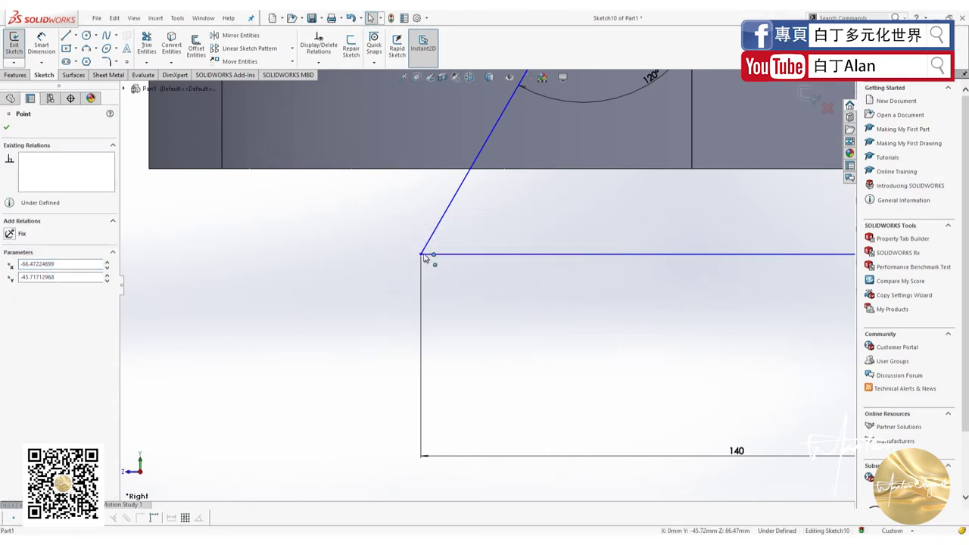
pyautogui.click(360, 346)
pyautogui.moveTo(384, 350); pyautogui.dragTo(325, 243)
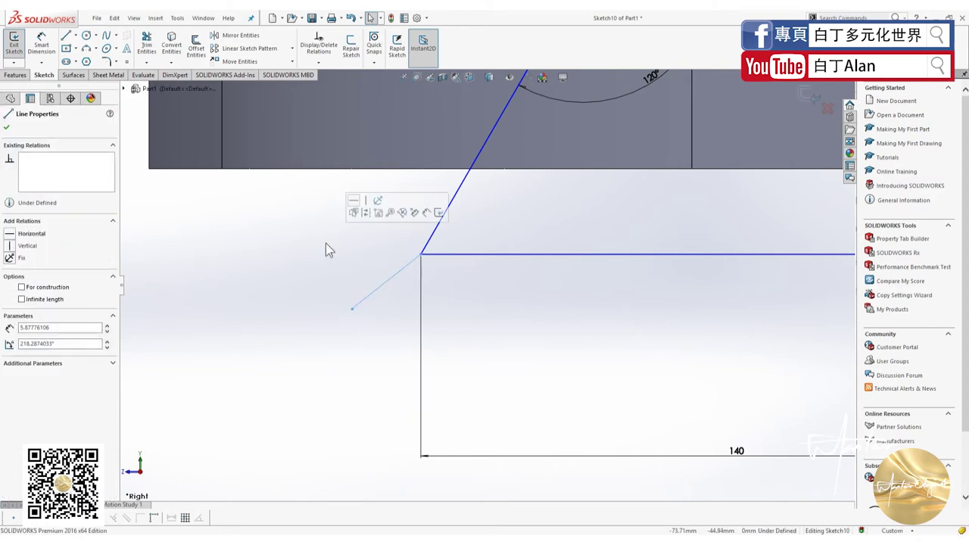
pyautogui.press('Delete')
pyautogui.scroll(2, 364, 422)
pyautogui.scroll(2, 493, 400)
pyautogui.scroll(-2, 620, 227)
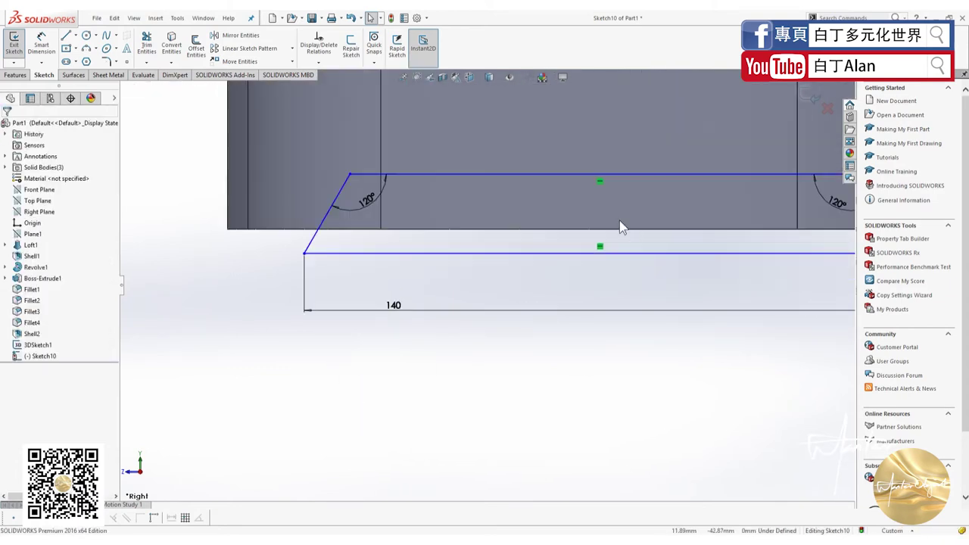
pyautogui.scroll(-2, 619, 227)
# Dimension the bottom-left corner 70 mm horizontally from the sketch origin
pyautogui.click(41, 43)
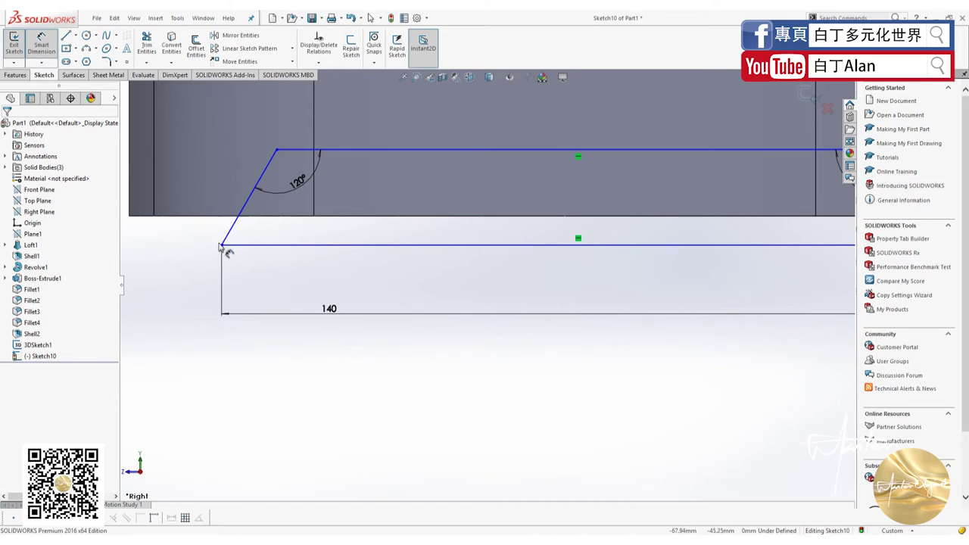
pyautogui.click(222, 246)
pyautogui.scroll(1, 335, 383)
pyautogui.scroll(1, 492, 303)
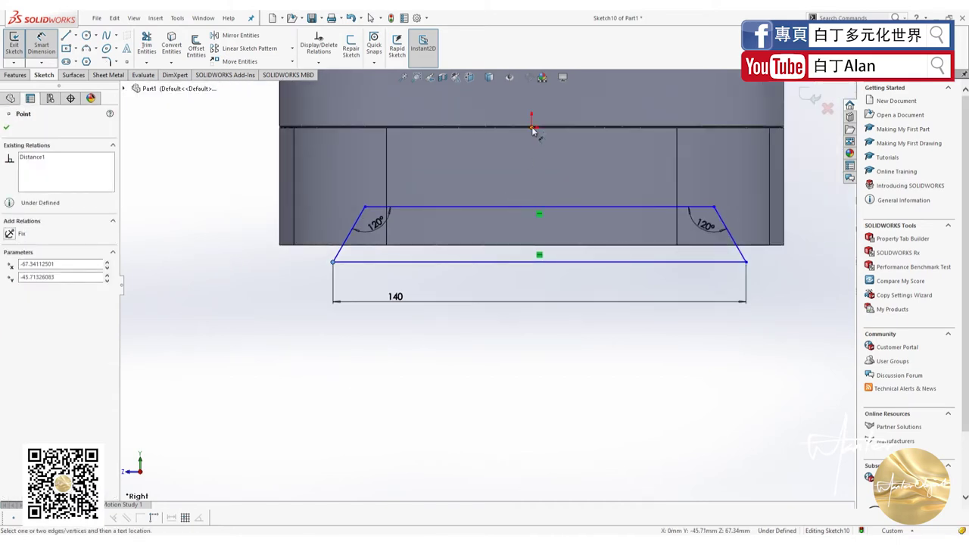
pyautogui.click(532, 127)
pyautogui.click(453, 102)
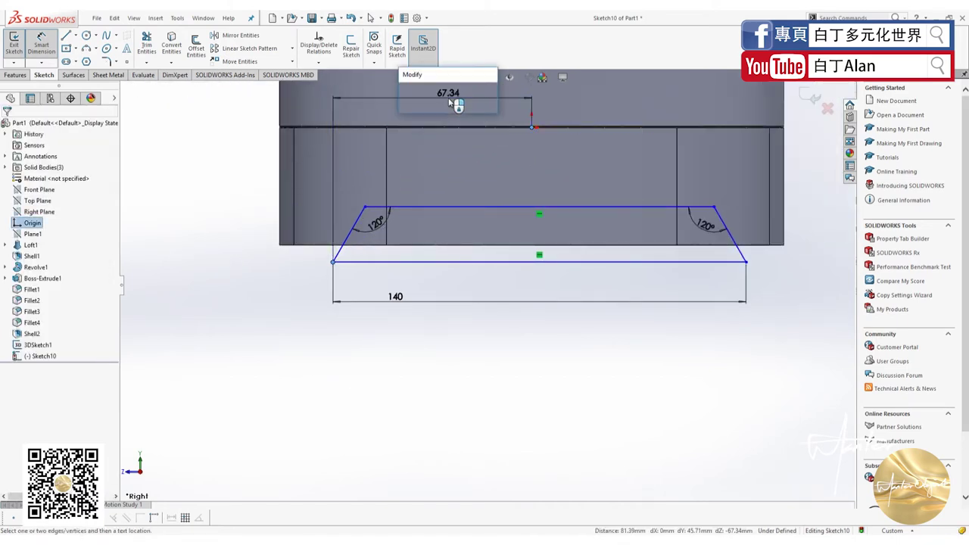
pyautogui.write('70')
pyautogui.press('Return')
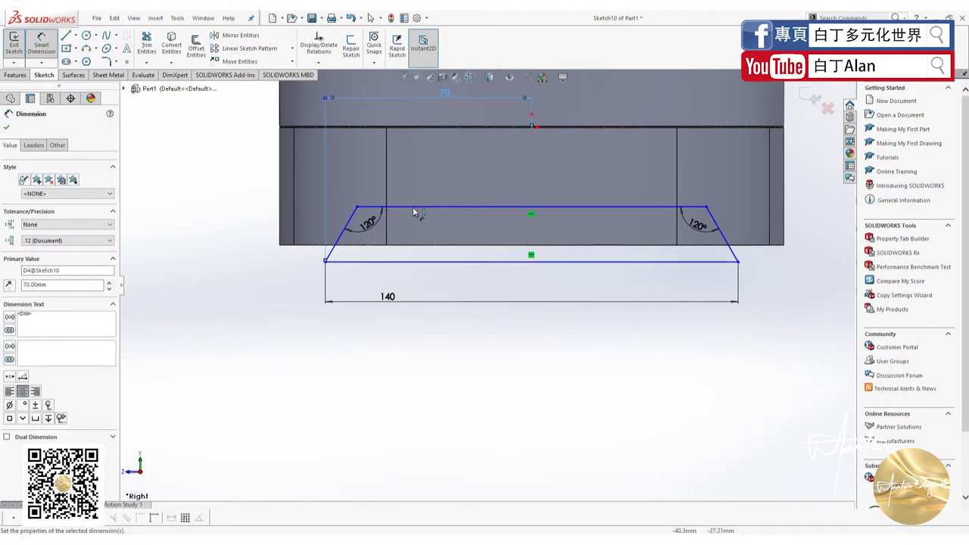
# Set a 25 mm height from the trapezoid top to the kettle body's bottom edge
pyautogui.click(434, 127)
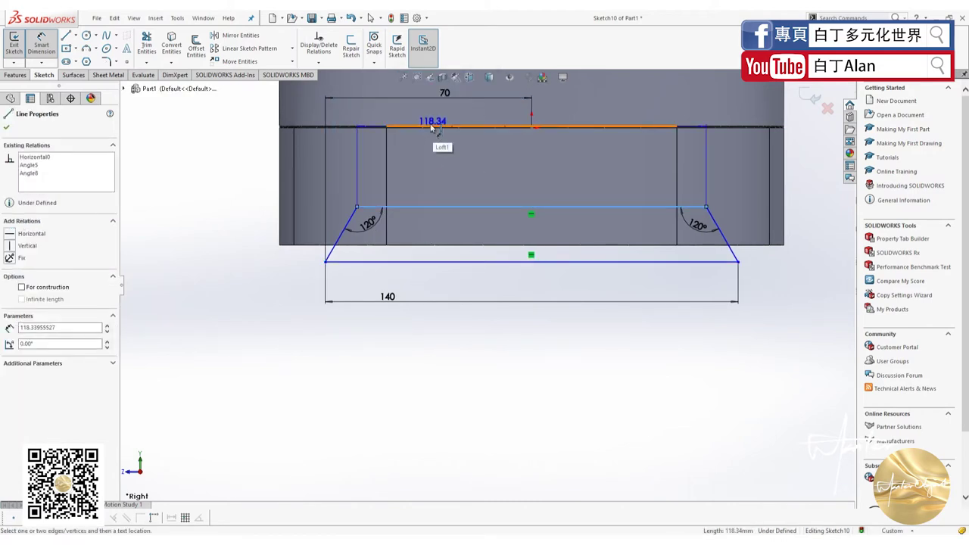
pyautogui.scroll(-3, 433, 127)
pyautogui.scroll(-3, 380, 128)
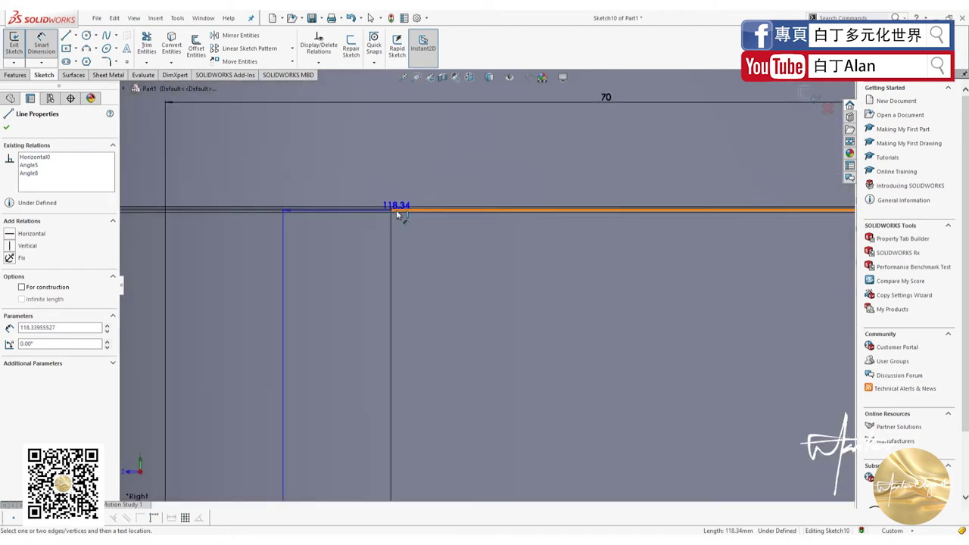
pyautogui.press('Escape')
pyautogui.scroll(2, 225, 298)
pyautogui.scroll(2, 227, 303)
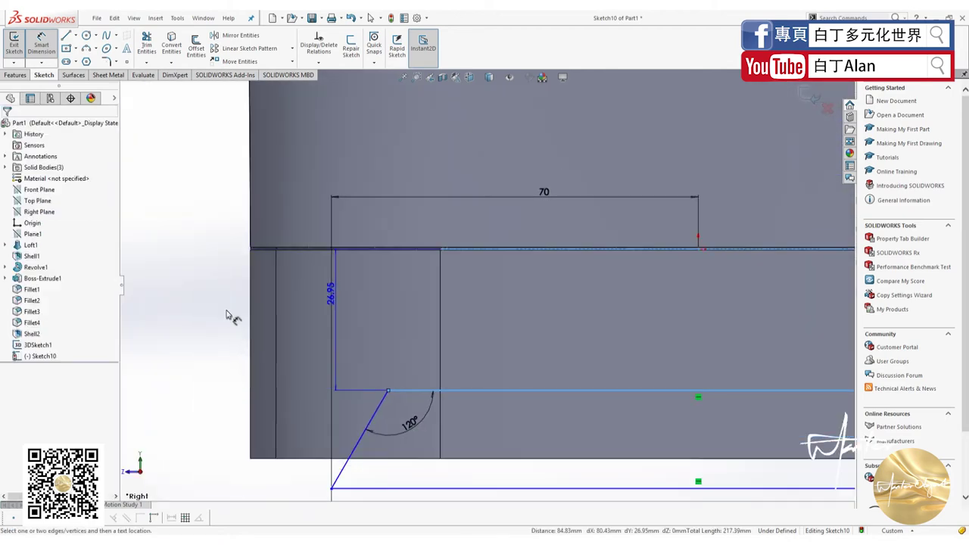
pyautogui.click(296, 340)
pyautogui.write('25')
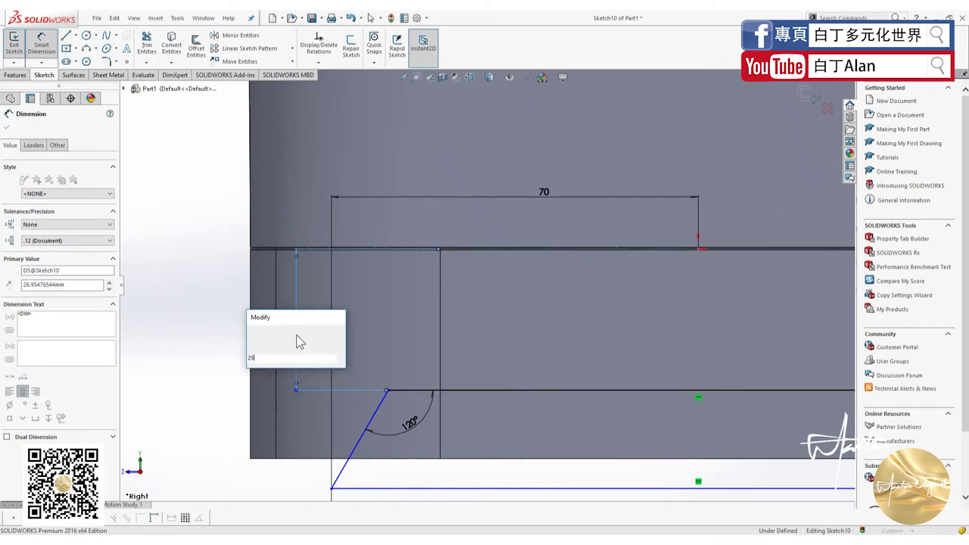
pyautogui.press('Return')
pyautogui.scroll(2, 471, 371)
pyautogui.scroll(2, 471, 371)
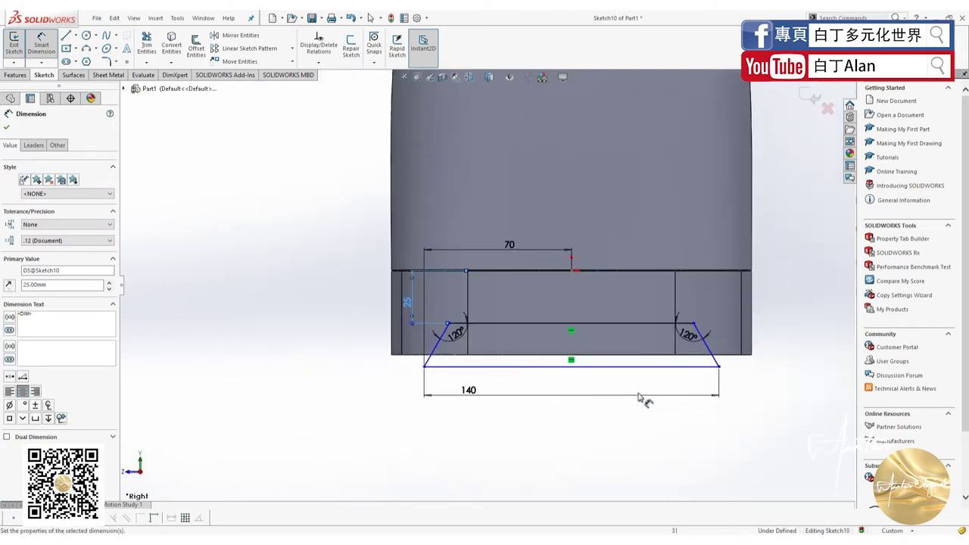
pyautogui.scroll(-2, 703, 366)
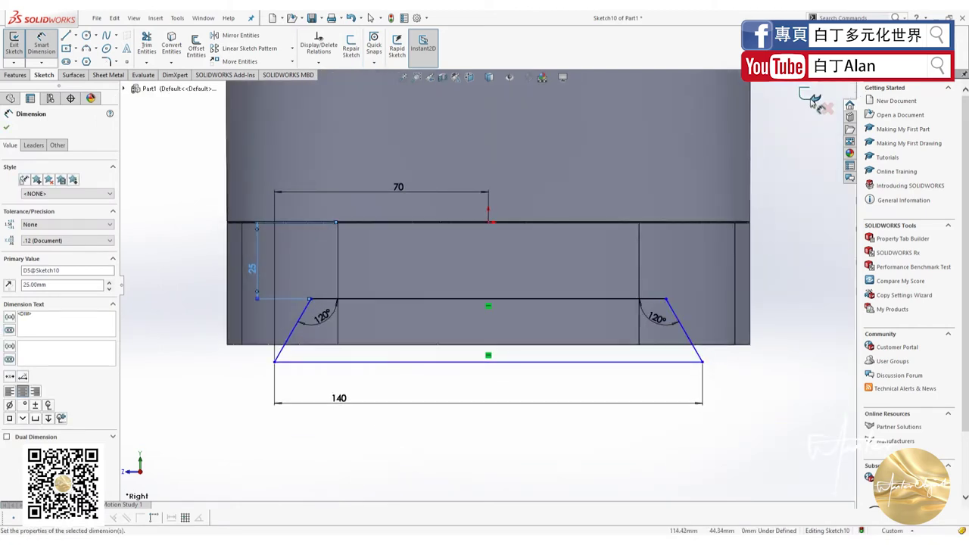
# Exit the sketch and select the trapezoid foot sketch
pyautogui.click(812, 97)
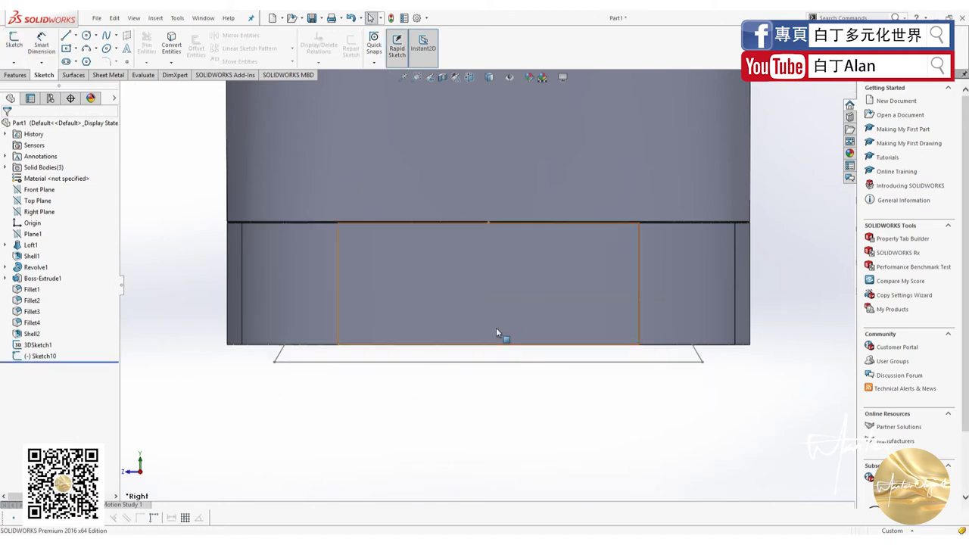
pyautogui.click(302, 363)
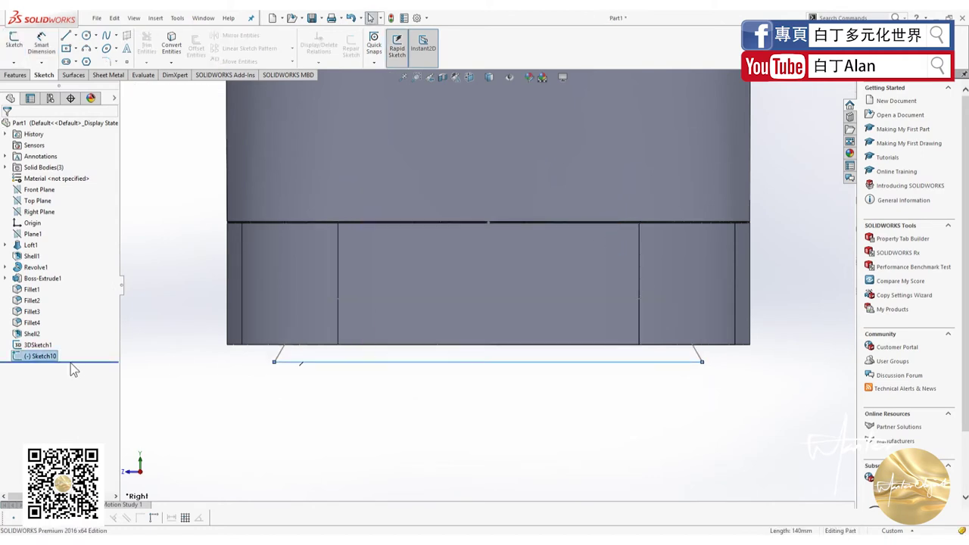
pyautogui.click(22, 74)
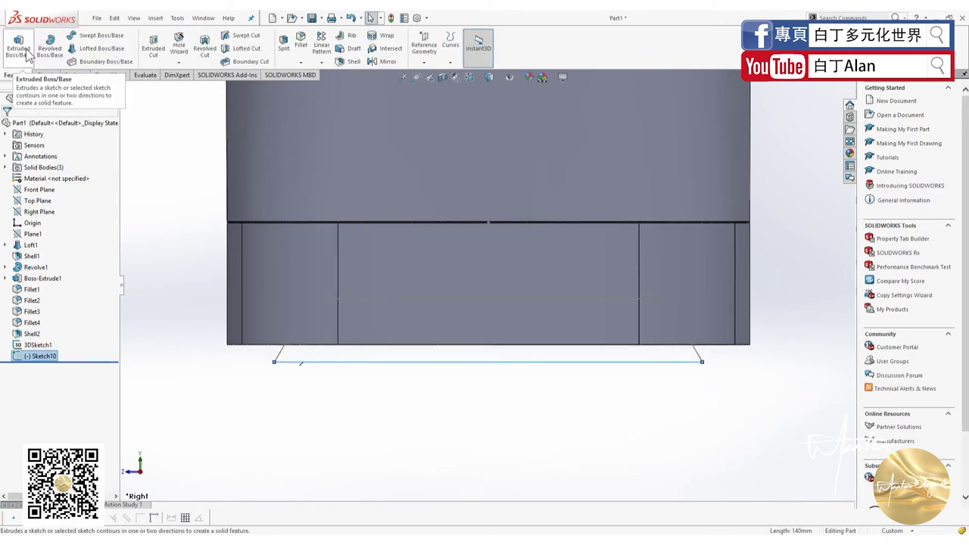
# Extrude the trapezoid foot sketch to a depth of 124 mm
pyautogui.click(28, 51)
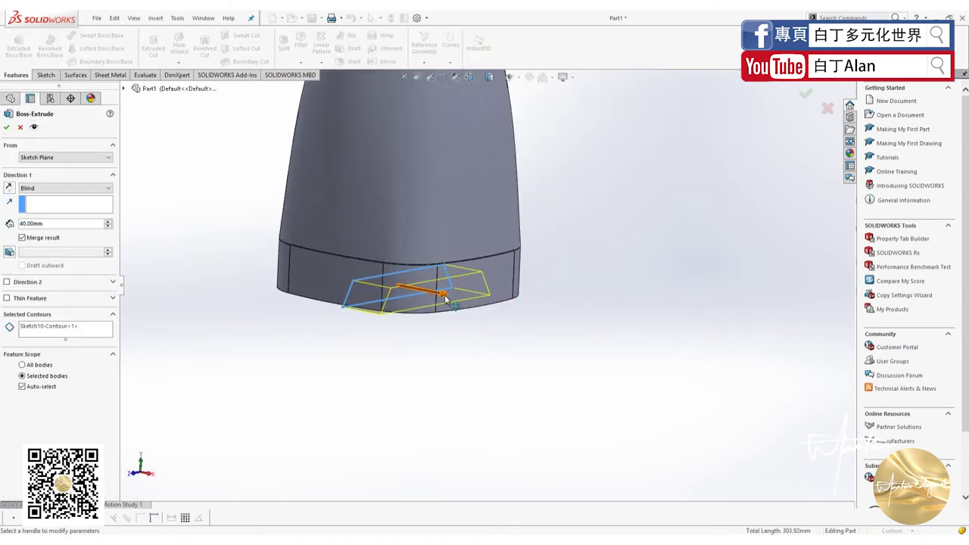
pyautogui.moveTo(445, 300); pyautogui.dragTo(517, 340)
pyautogui.moveTo(517, 340); pyautogui.dragTo(564, 253, button='middle')
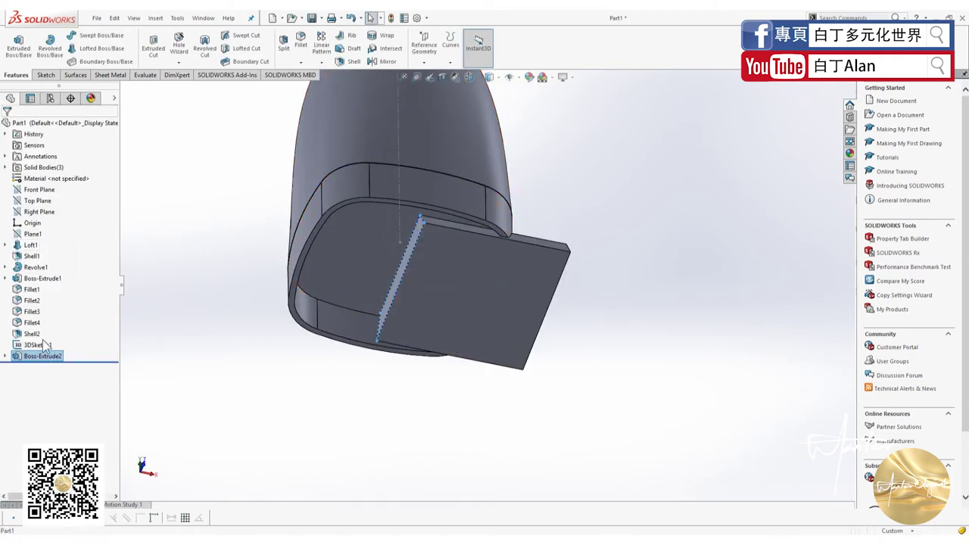
# Clear Merge result on Boss-Extrude2 so the foot stays a separate body
pyautogui.rightClick(42, 352)
pyautogui.click(48, 315)
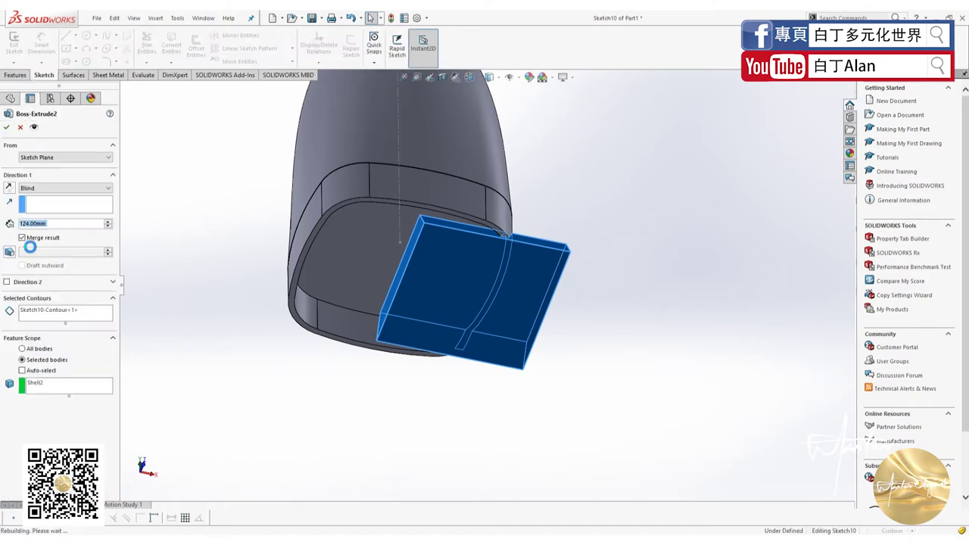
pyautogui.click(27, 239)
pyautogui.click(7, 127)
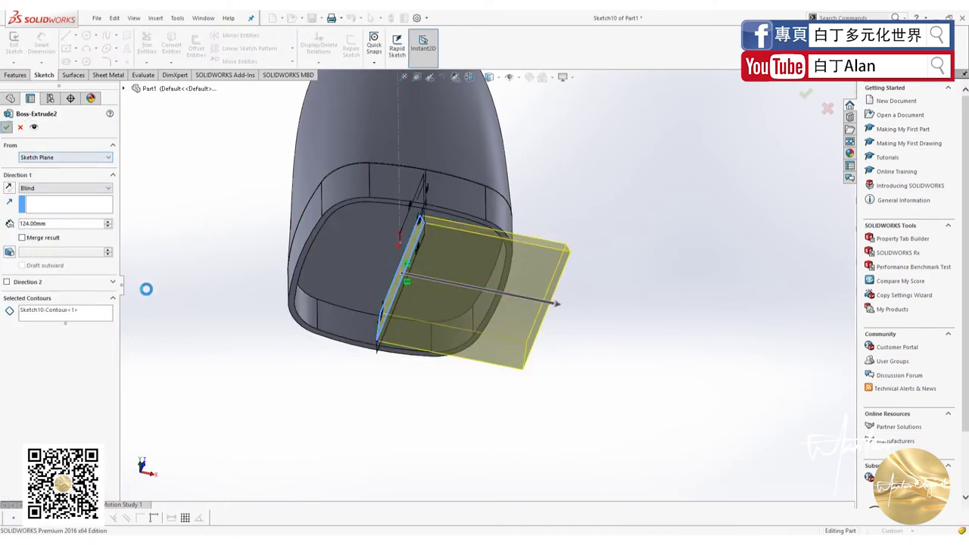
pyautogui.moveTo(519, 303)
pyautogui.mouseDown(button='middle')
pyautogui.moveTo(400, 391)
pyautogui.moveTo(538, 280)
pyautogui.moveTo(647, 320)
pyautogui.mouseUp(button='middle')
pyautogui.click(589, 305)
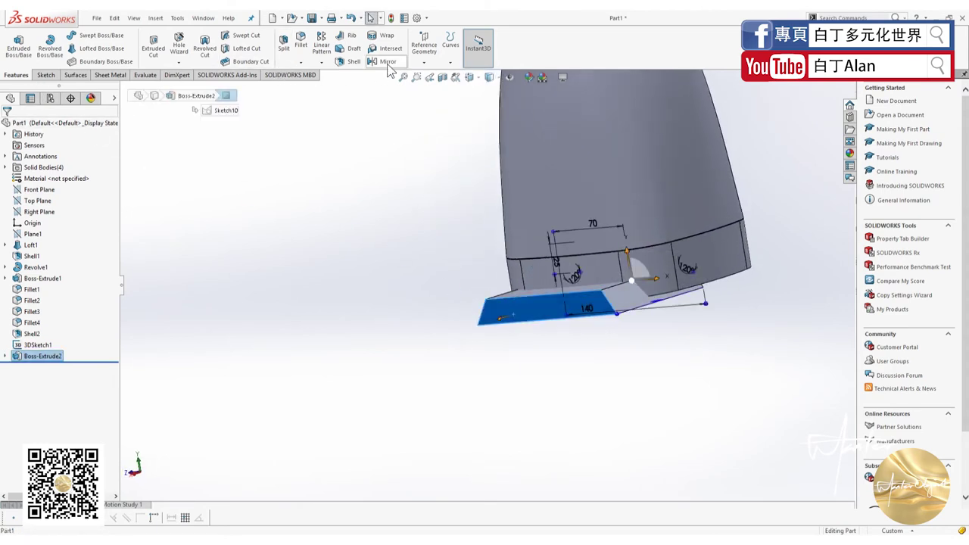
# Set up a circular pattern around the 3DSketch1 vertical centreline, 4 instances over 360°
pyautogui.click(331, 65)
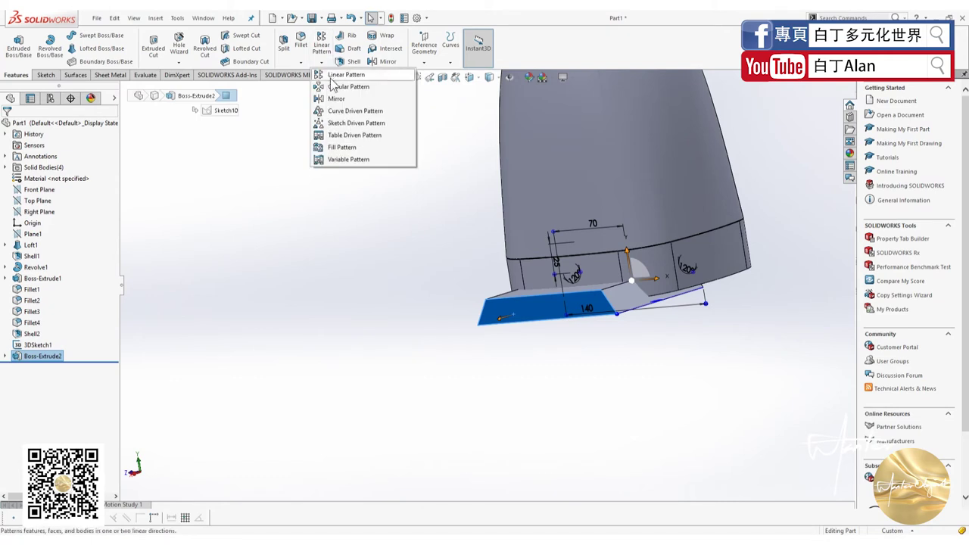
pyautogui.click(333, 87)
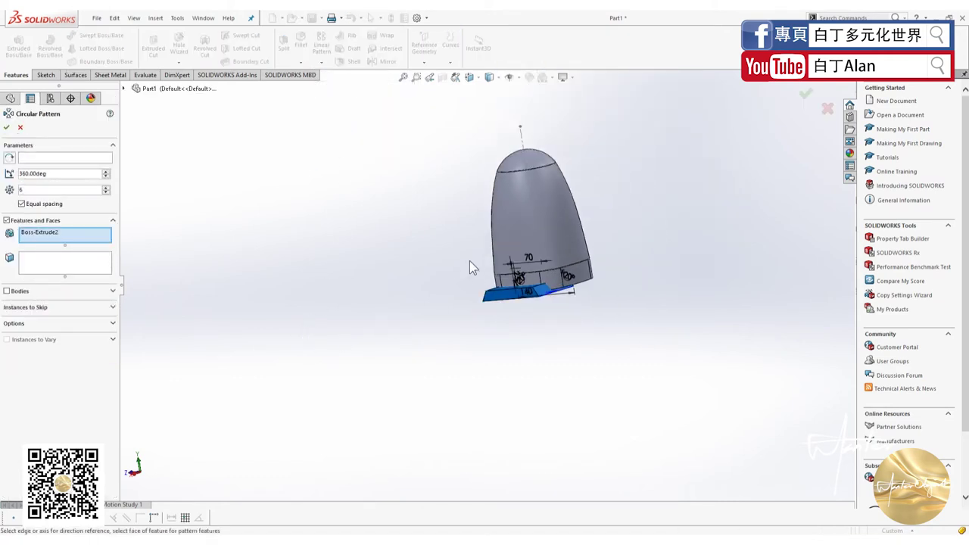
pyautogui.moveTo(469, 260); pyautogui.dragTo(508, 202, button='middle')
pyautogui.click(71, 160)
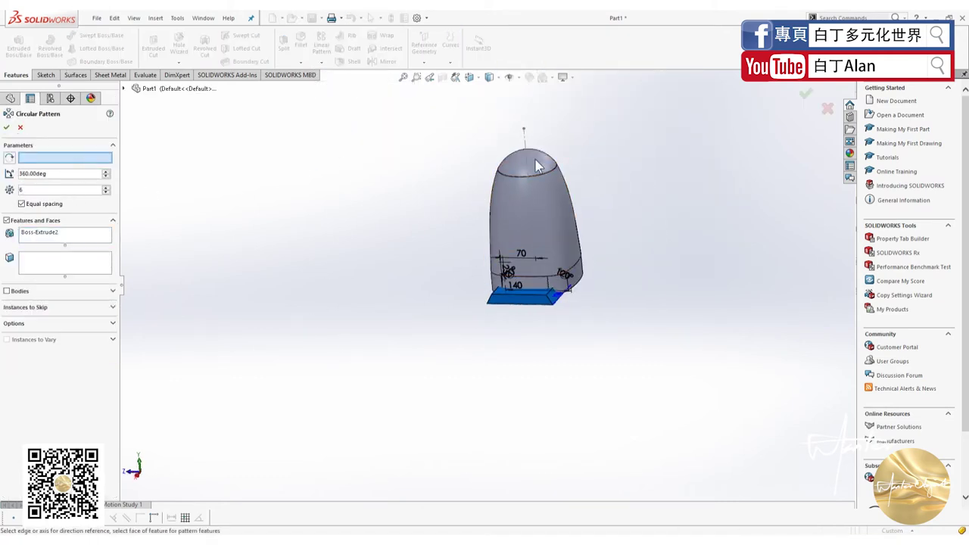
pyautogui.click(525, 135)
pyautogui.write('4')
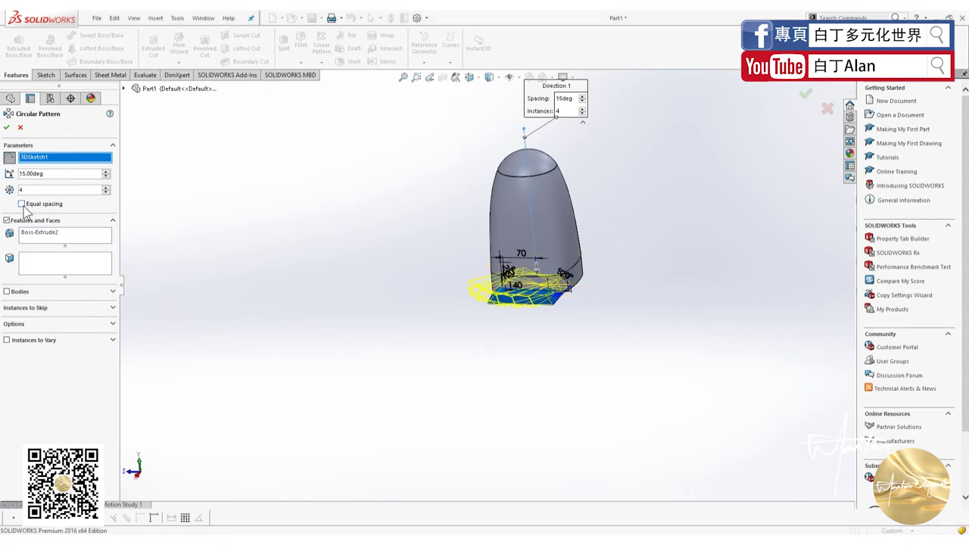
pyautogui.click(7, 129)
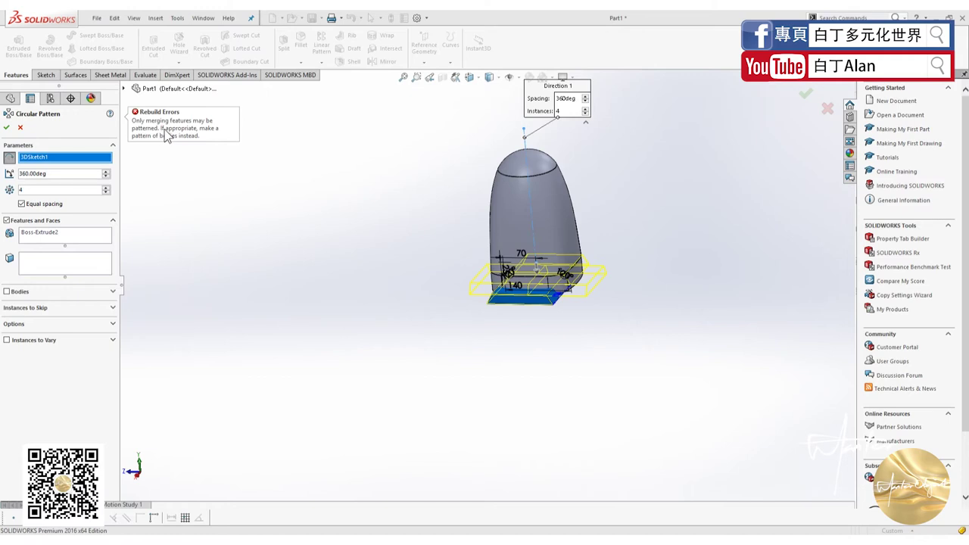
# Pattern the Boss-Extrude2 foot body rather than features, and confirm
pyautogui.click(111, 294)
pyautogui.click(111, 291)
pyautogui.click(112, 288)
pyautogui.click(110, 277)
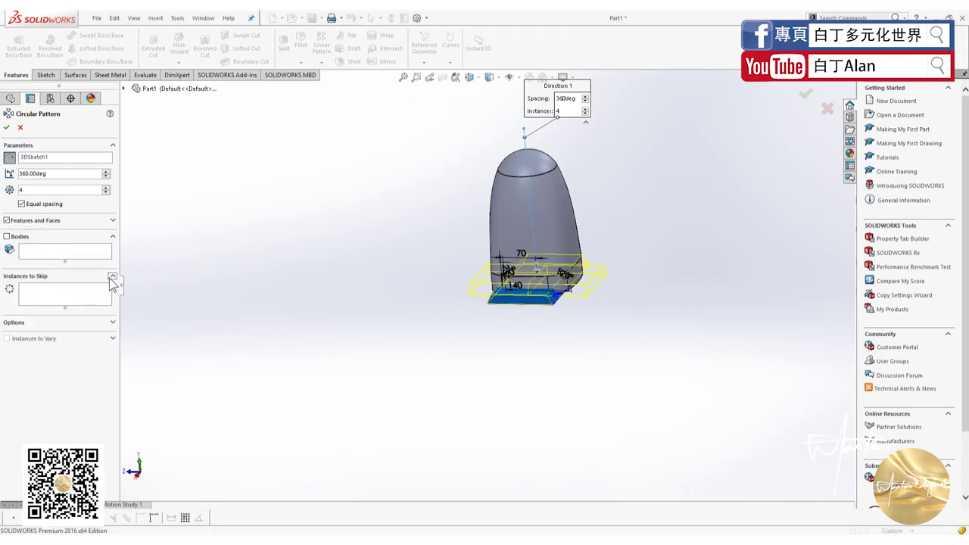
pyautogui.click(22, 239)
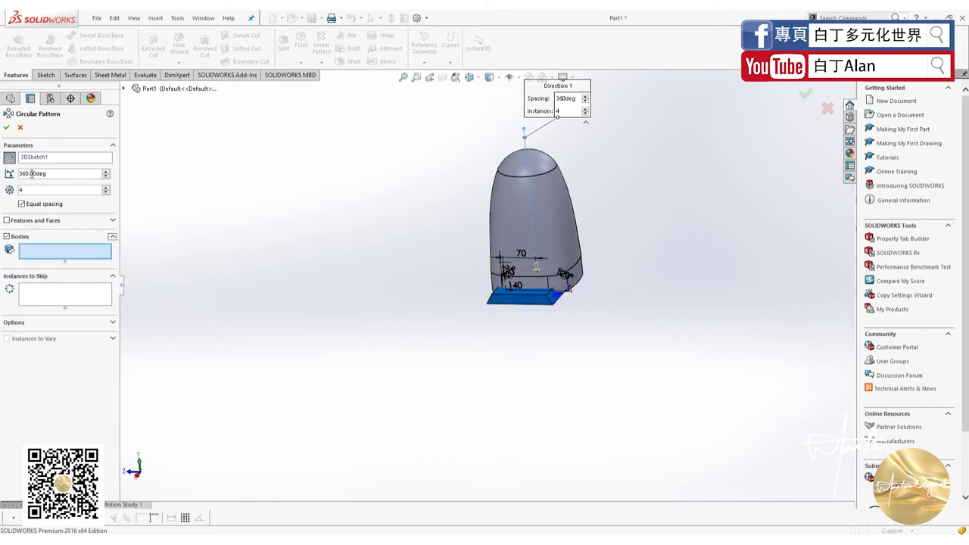
pyautogui.click(527, 303)
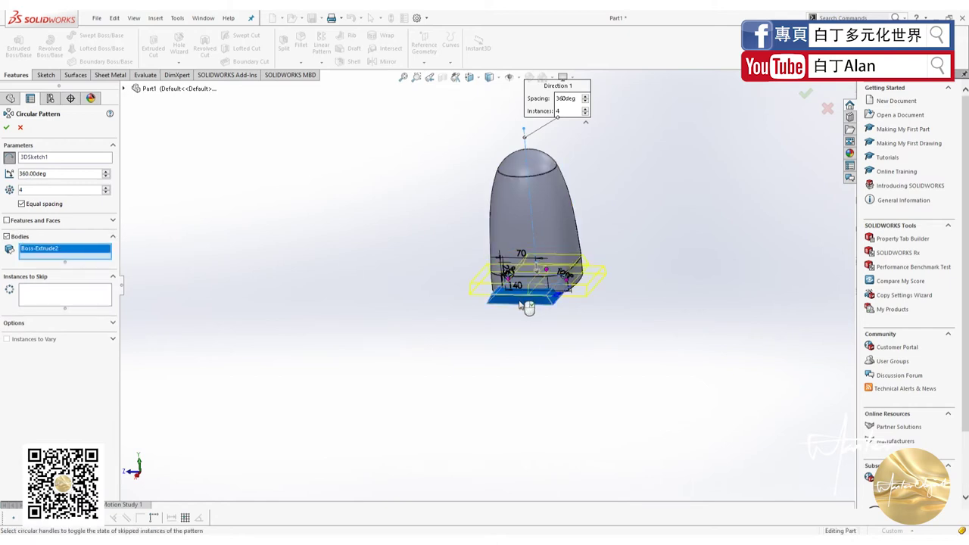
pyautogui.click(6, 127)
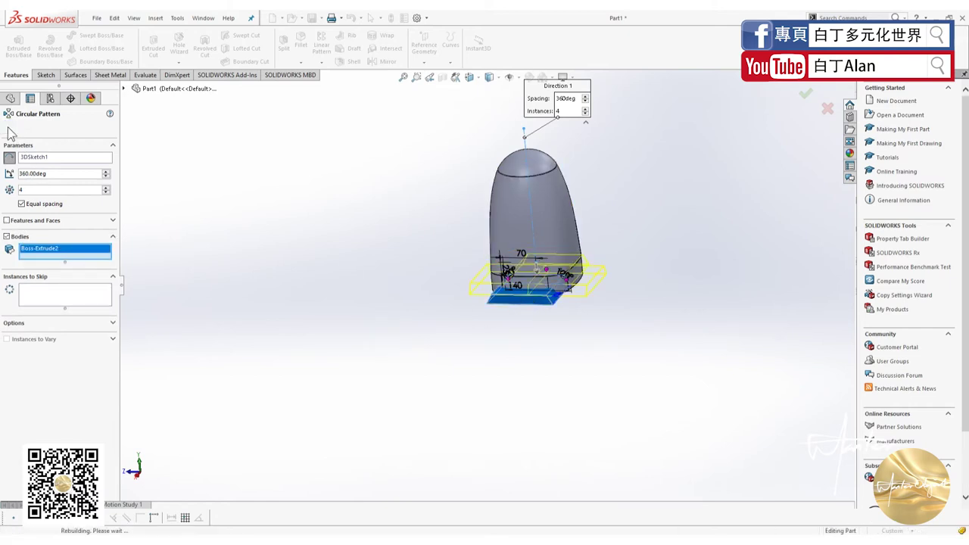
# Combine the four foot bodies (Boss-Extrude2 and CirPattern3) with Add into a single solid
pyautogui.scroll(-2, 558, 305)
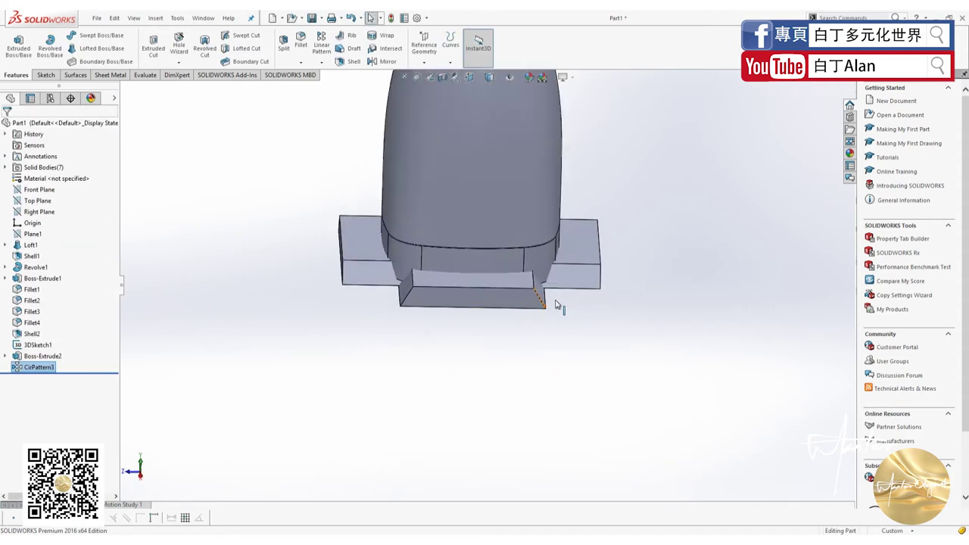
pyautogui.scroll(-3, 558, 305)
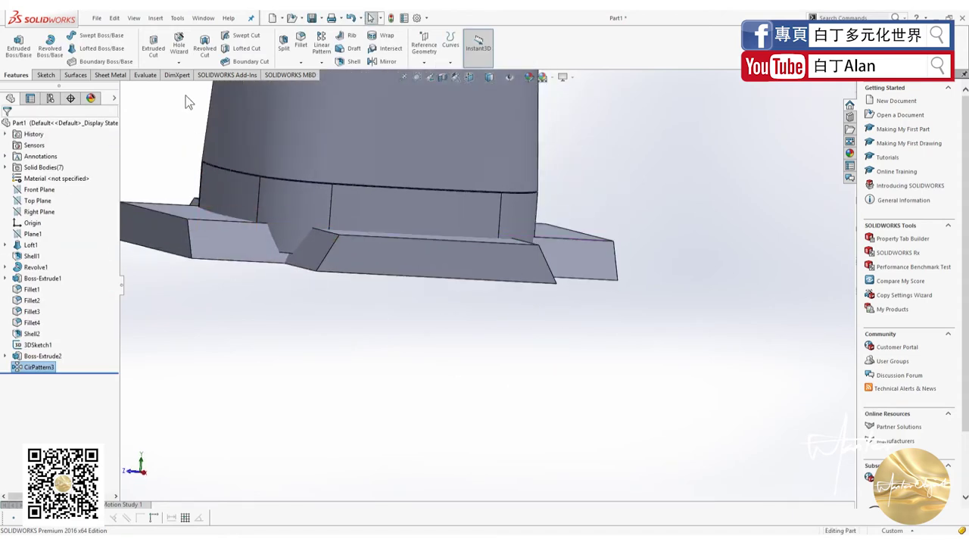
pyautogui.click(156, 18)
pyautogui.moveTo(173, 58)
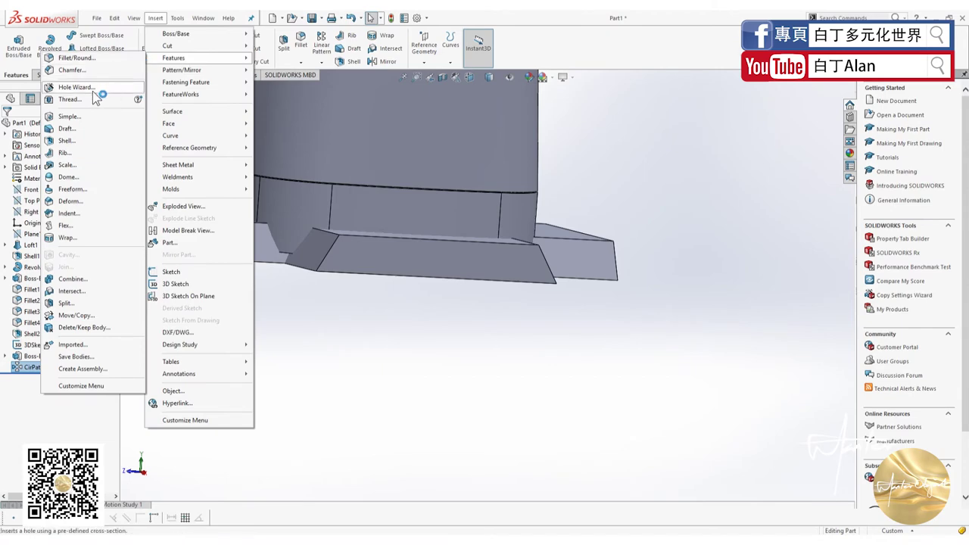
pyautogui.click(72, 279)
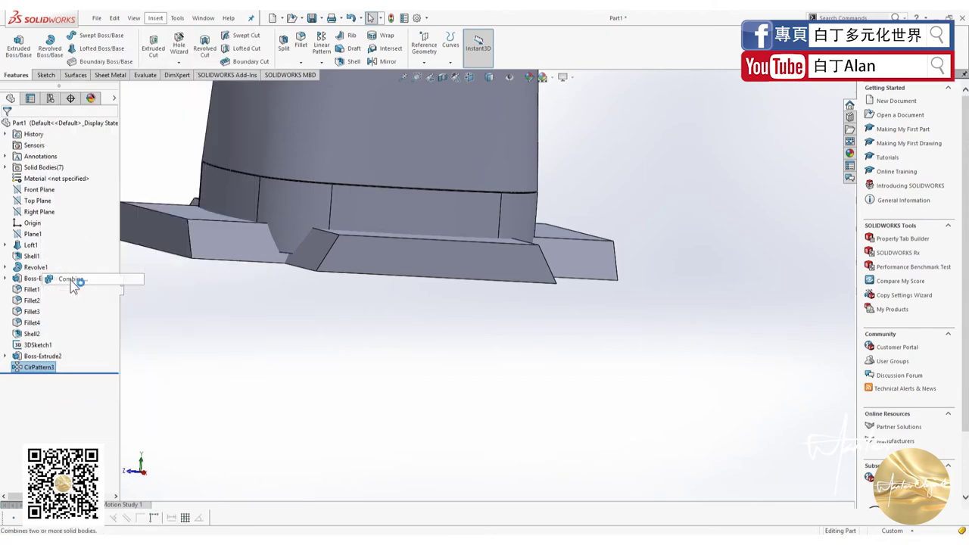
pyautogui.click(390, 257)
pyautogui.click(265, 243)
pyautogui.click(511, 253)
pyautogui.moveTo(510, 253)
pyautogui.mouseDown(button='middle')
pyautogui.moveTo(514, 296)
pyautogui.moveTo(819, 136)
pyautogui.moveTo(721, 196)
pyautogui.mouseUp(button='middle')
pyautogui.click(711, 204)
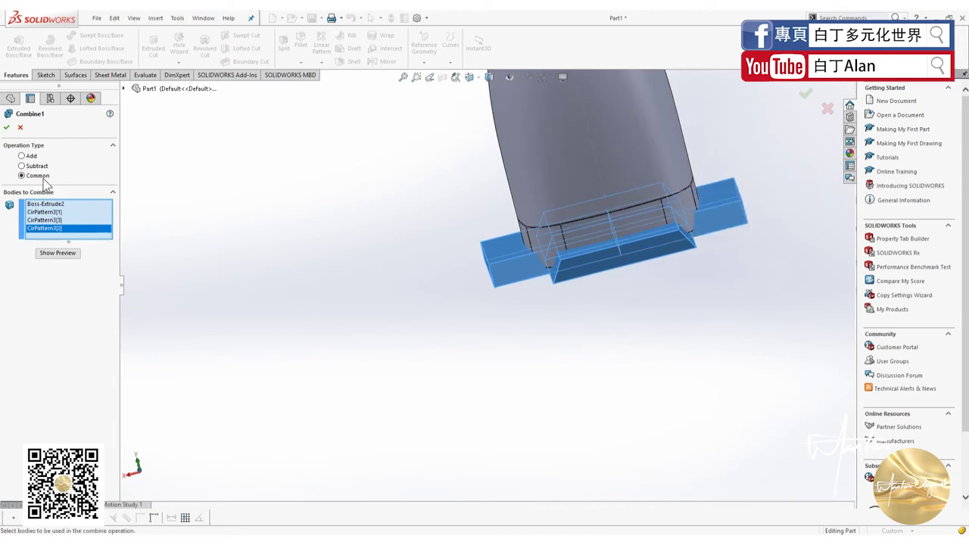
pyautogui.click(6, 130)
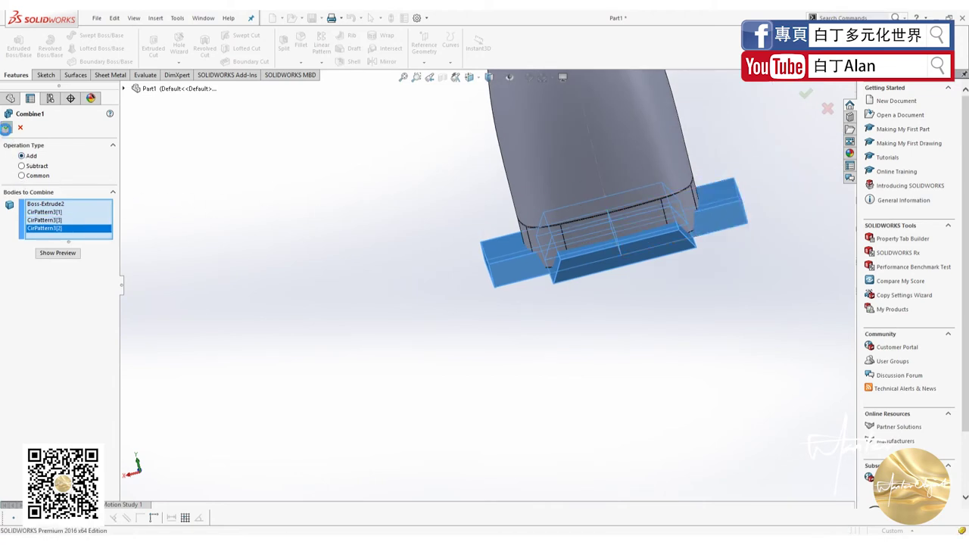
# Inspect the base underside, then start a second Combine operation from Insert > Features
pyautogui.moveTo(501, 330); pyautogui.dragTo(495, 282, button='middle')
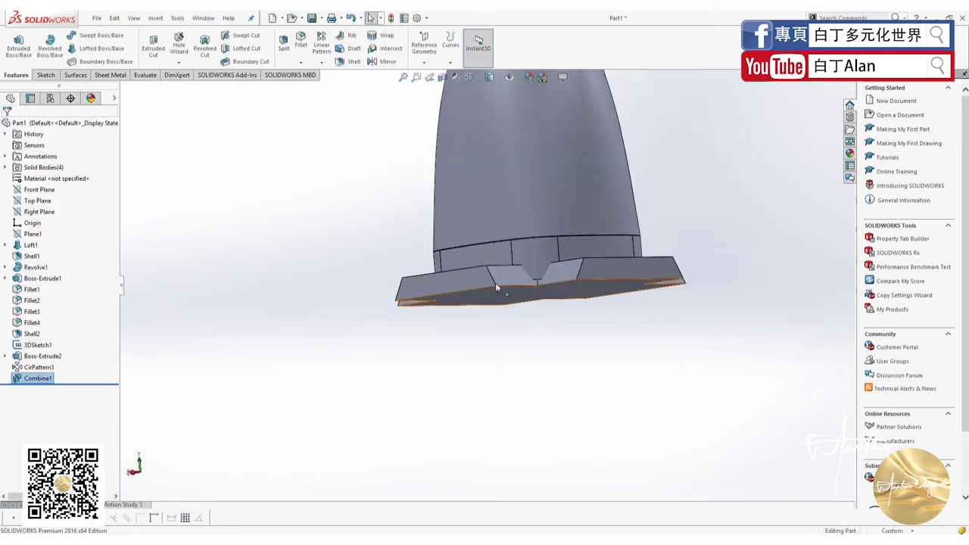
pyautogui.moveTo(512, 374); pyautogui.dragTo(564, 215, button='middle')
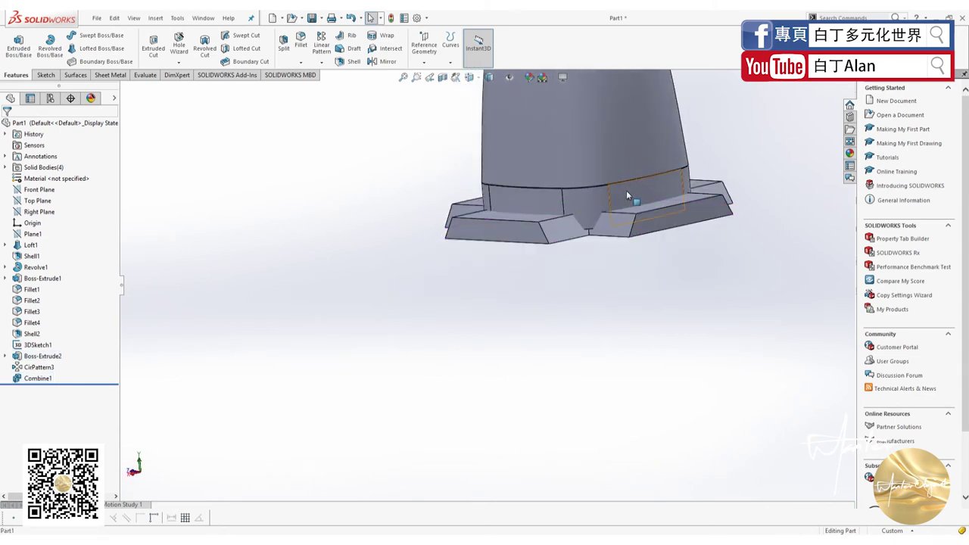
pyautogui.click(626, 190)
pyautogui.click(305, 260)
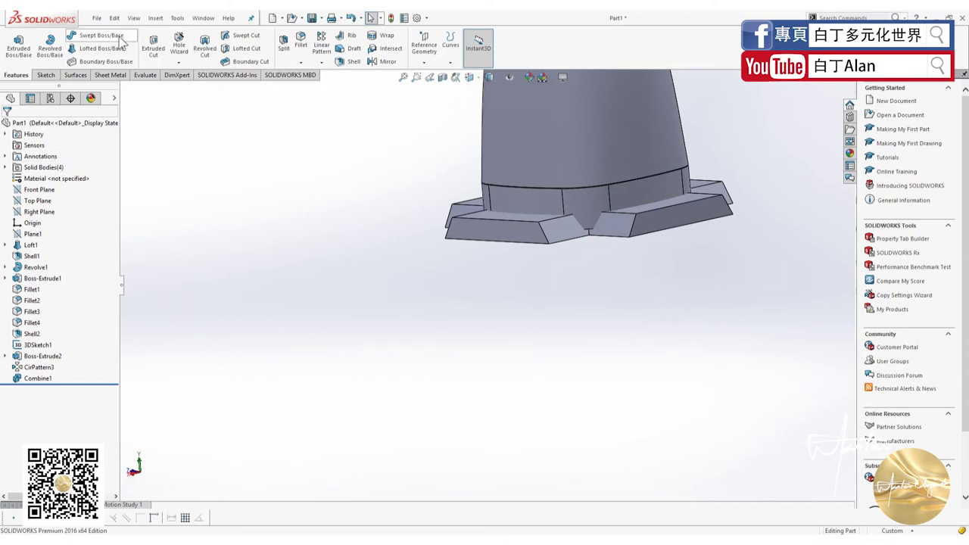
pyautogui.click(154, 18)
pyautogui.moveTo(174, 58)
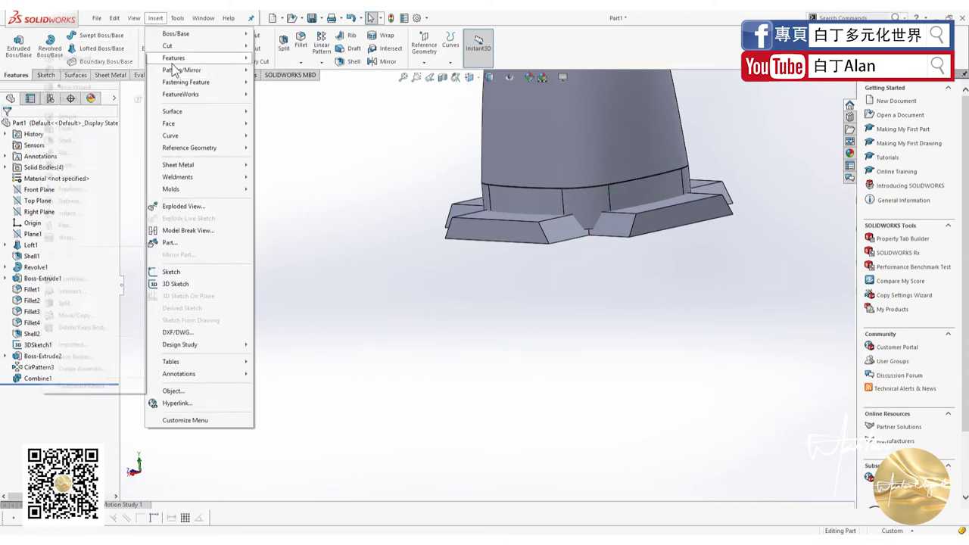
pyautogui.click(72, 279)
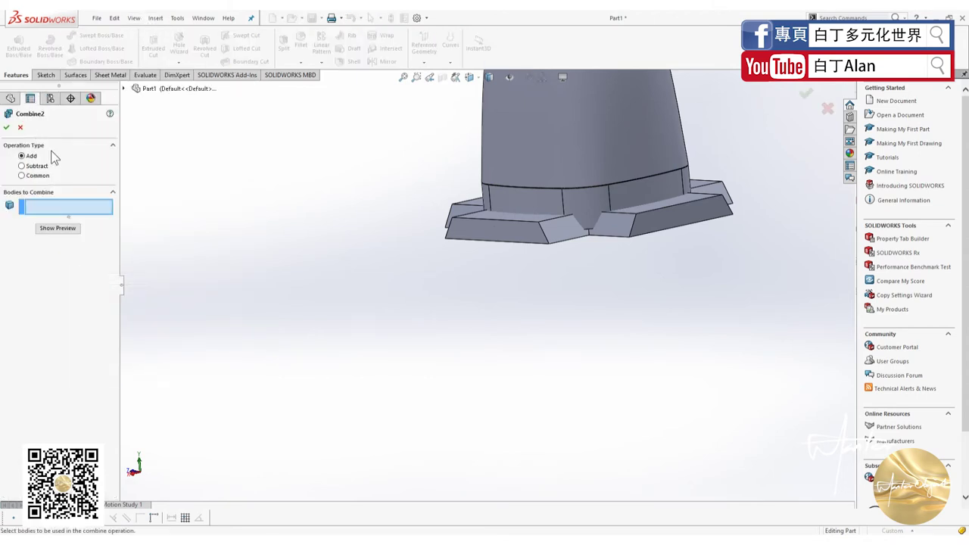
pyautogui.click(35, 167)
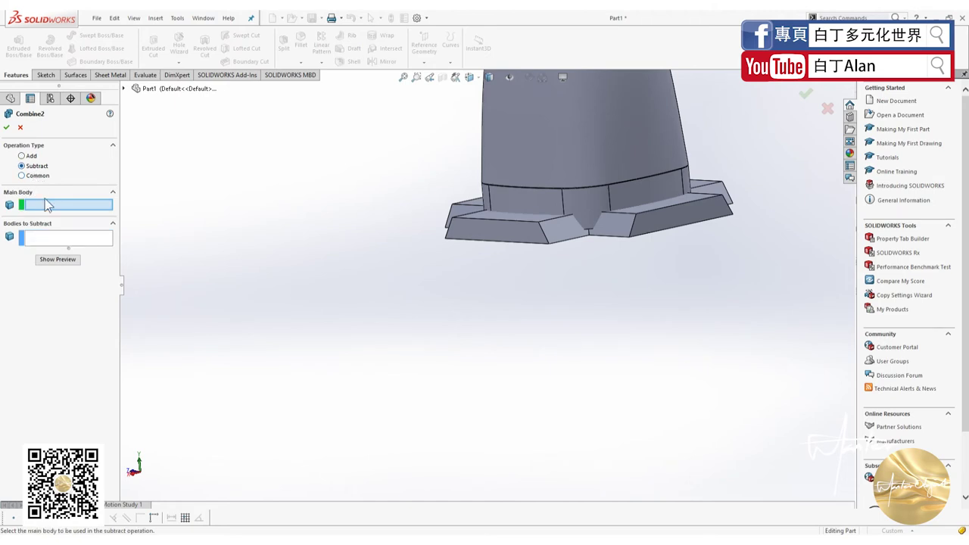
pyautogui.click(538, 206)
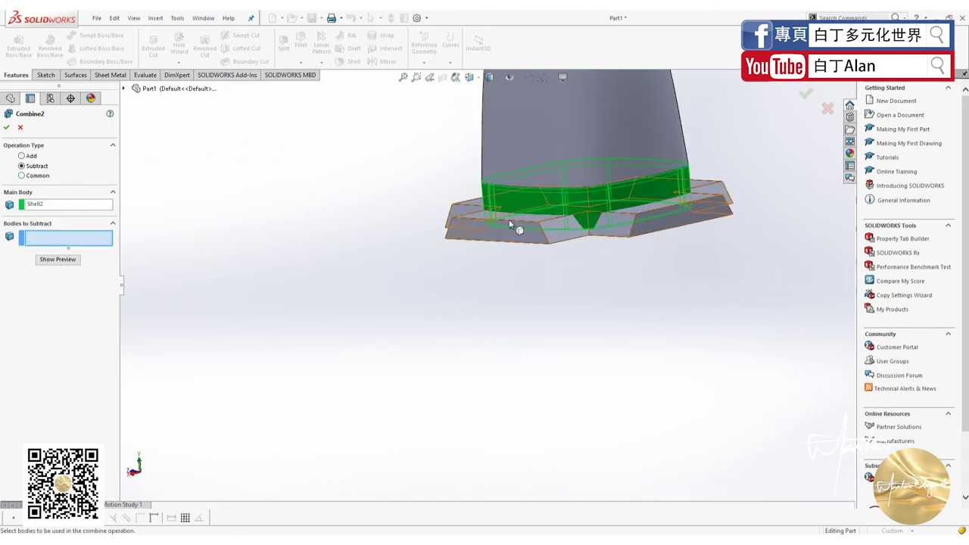
pyautogui.click(511, 239)
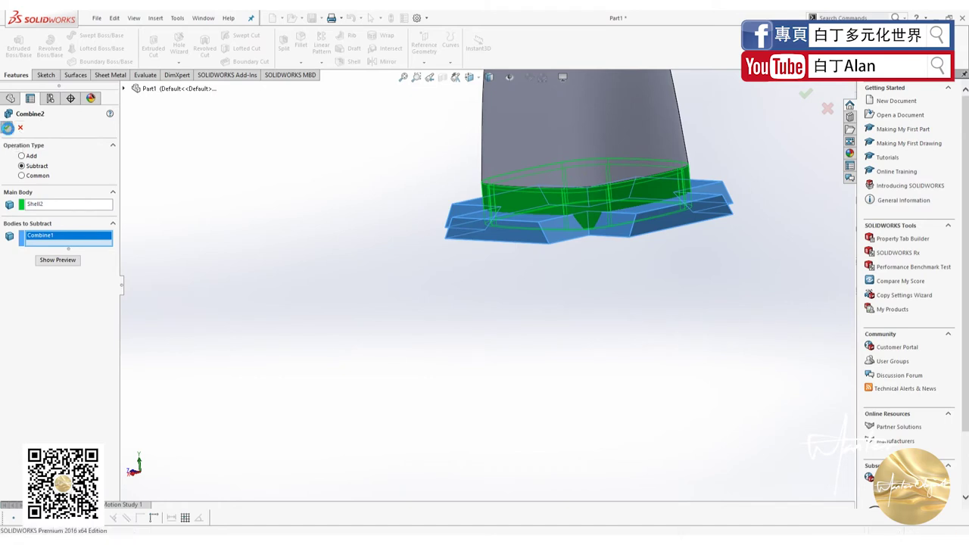
pyautogui.click(7, 128)
pyautogui.scroll(-3, 568, 220)
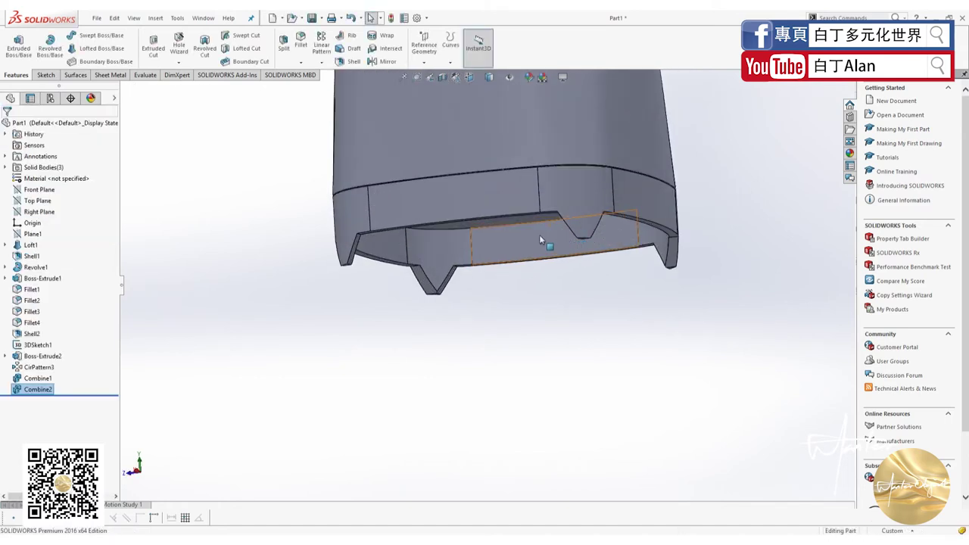
pyautogui.click(5, 357)
pyautogui.click(51, 367)
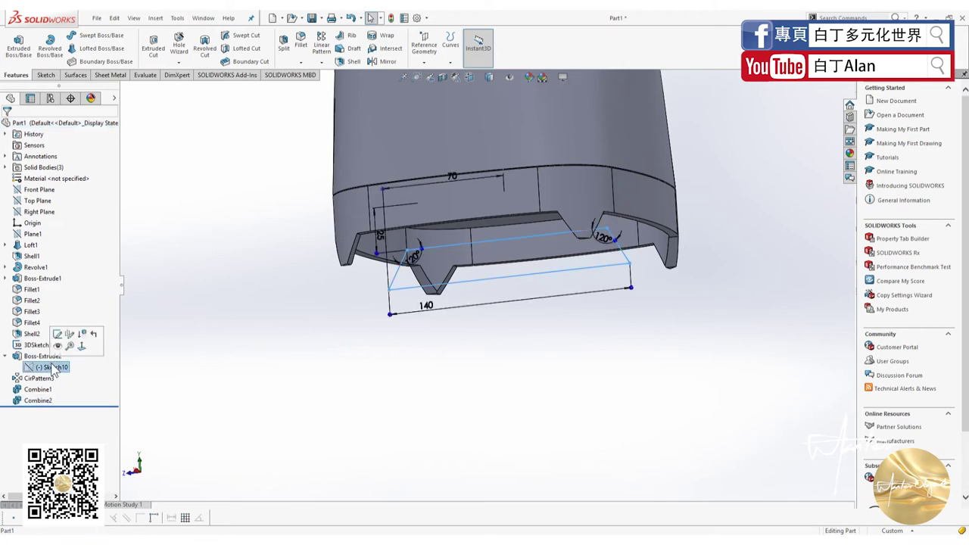
pyautogui.click(517, 343)
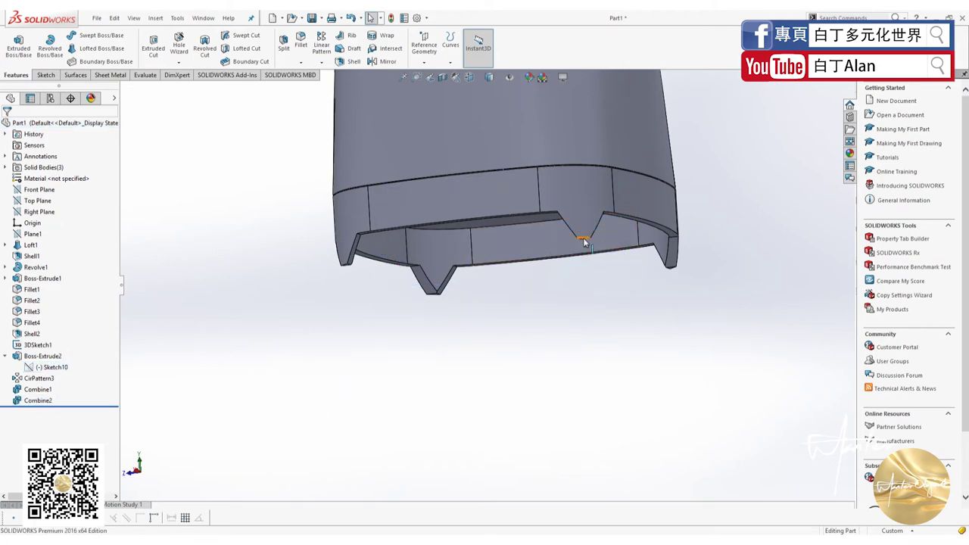
pyautogui.moveTo(583, 238); pyautogui.dragTo(575, 226, button='middle')
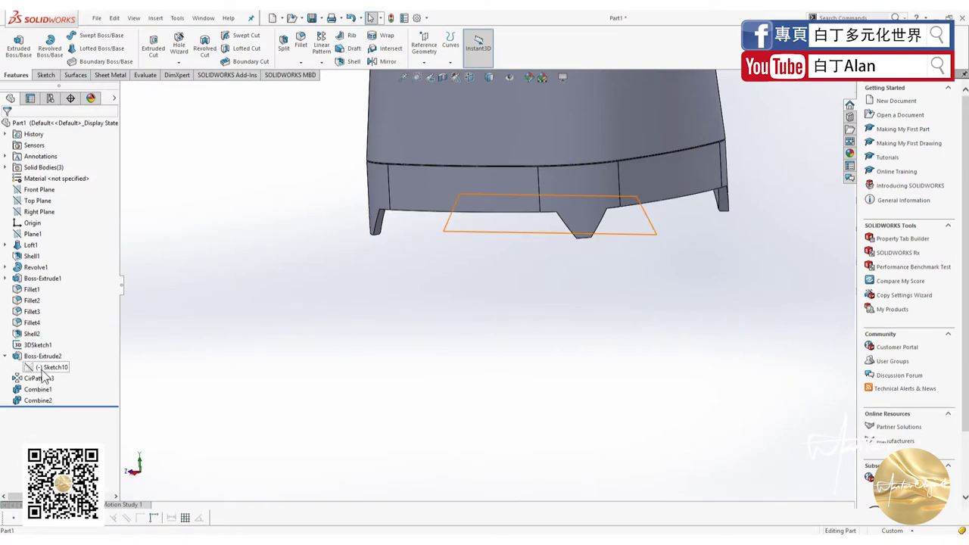
# Edit Sketch10, changing the base width from 140 to 125 and the offset from 70 to 62.5
pyautogui.rightClick(43, 376)
pyautogui.click(53, 344)
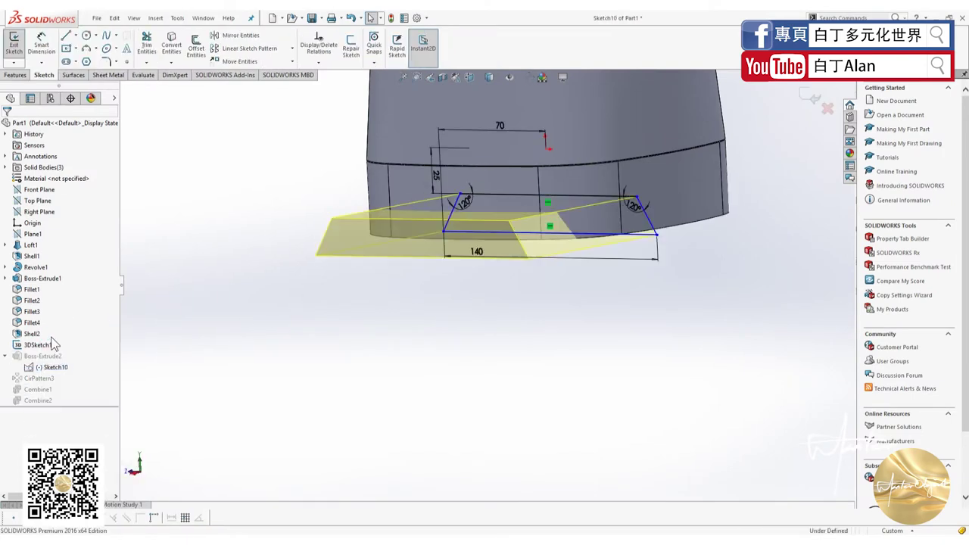
pyautogui.scroll(-2, 495, 402)
pyautogui.scroll(-2, 519, 421)
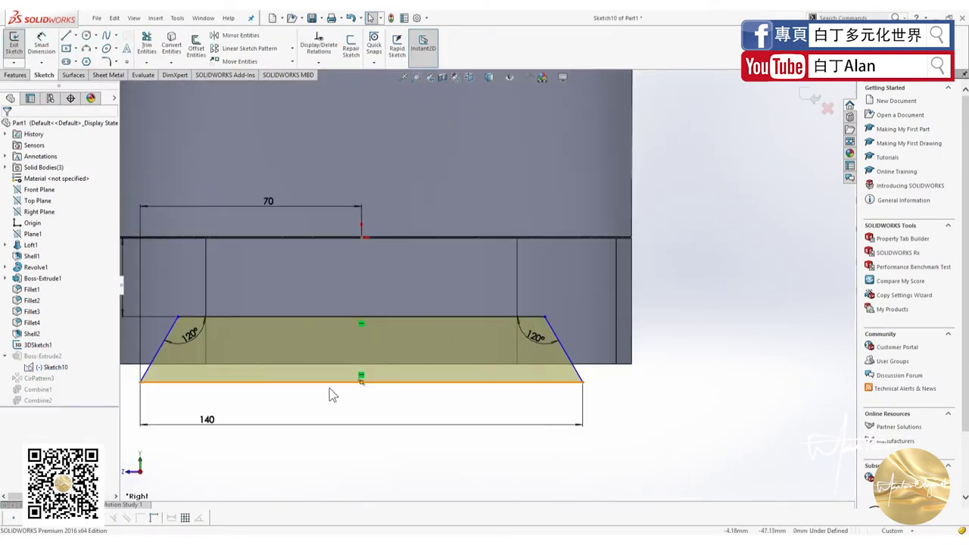
pyautogui.doubleClick(207, 419)
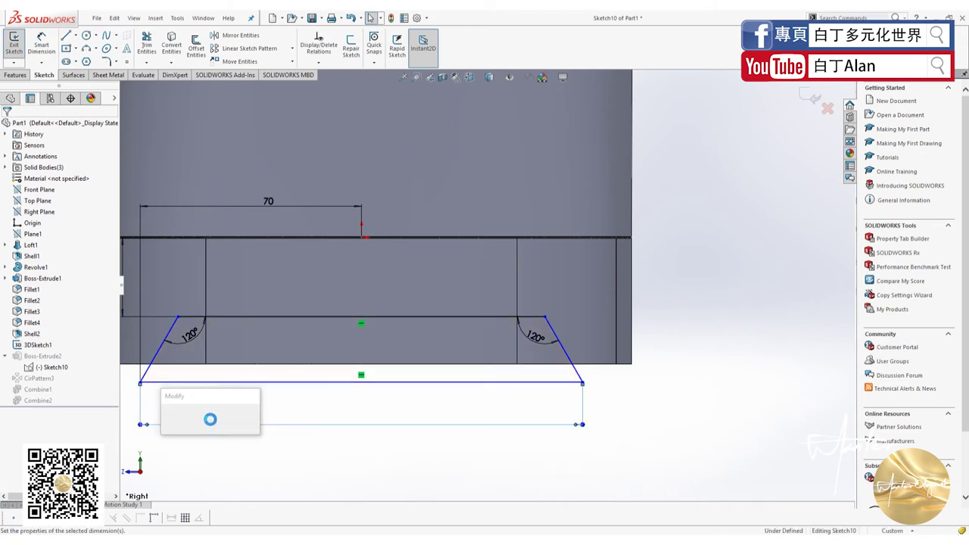
pyautogui.write('25')
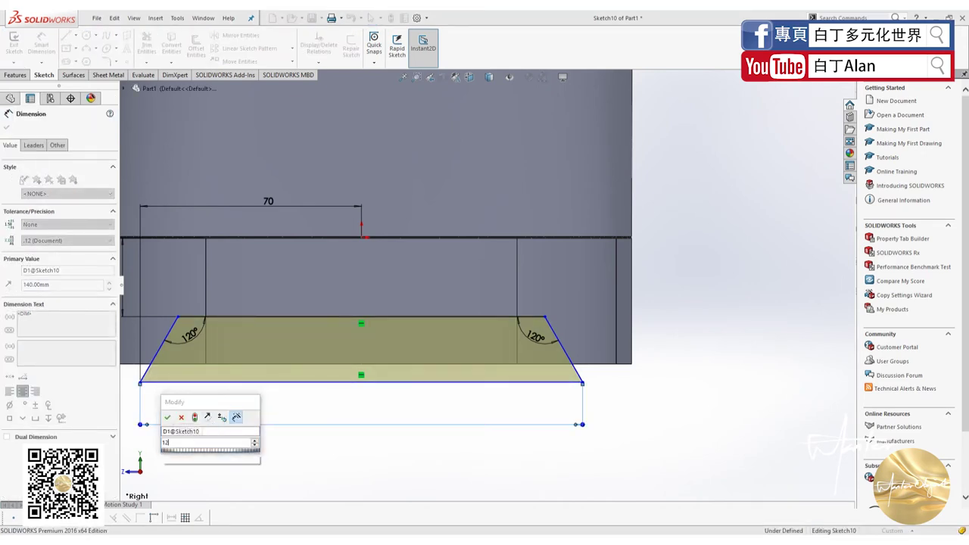
pyautogui.press('Return')
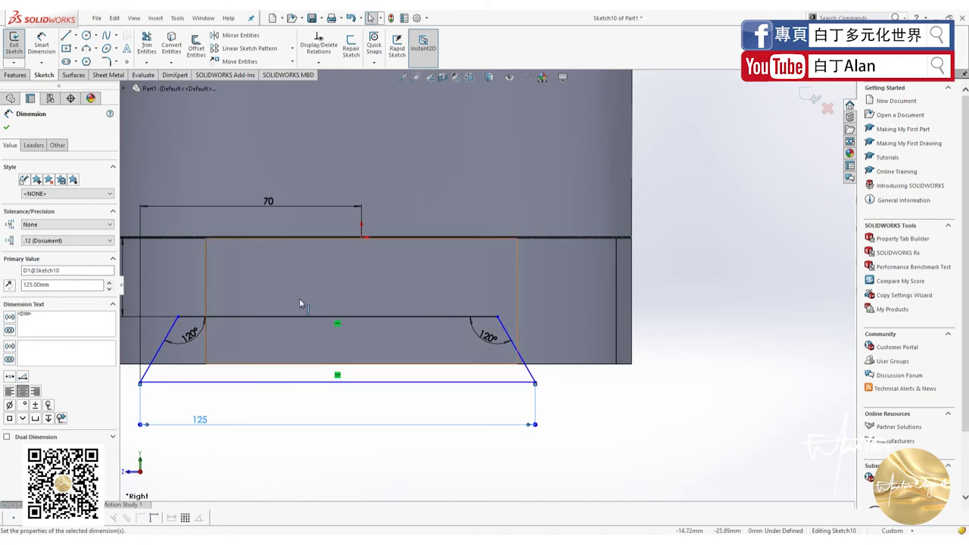
pyautogui.doubleClick(268, 202)
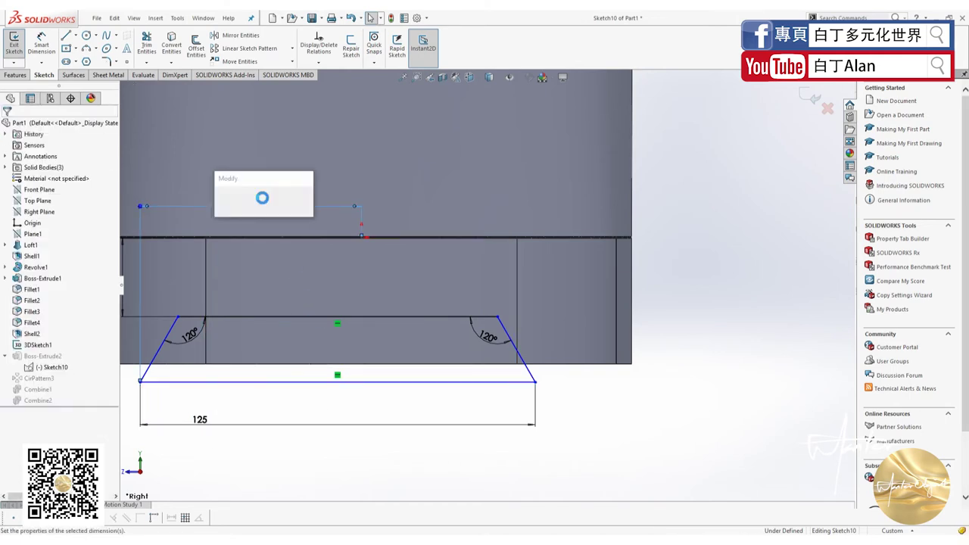
pyautogui.write('62.5')
pyautogui.press('Return')
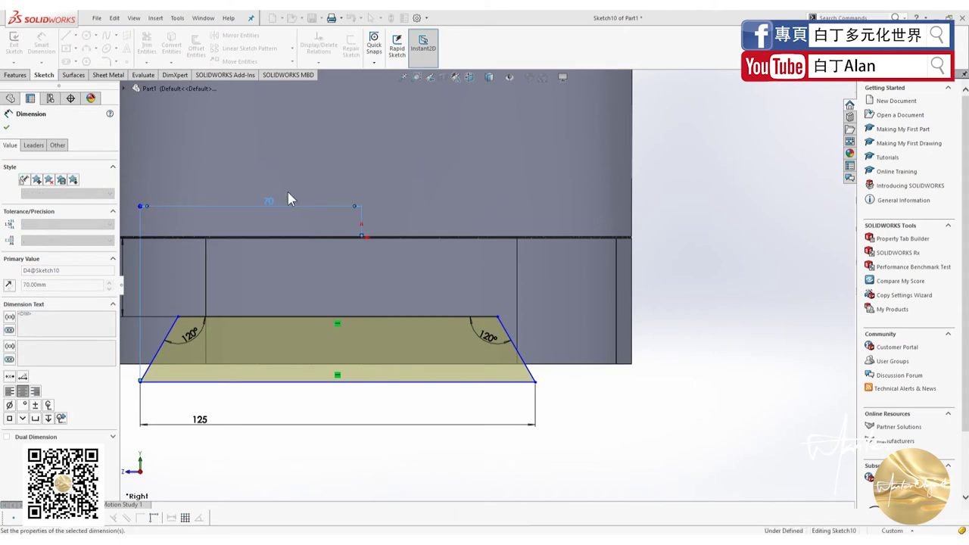
pyautogui.press('Escape')
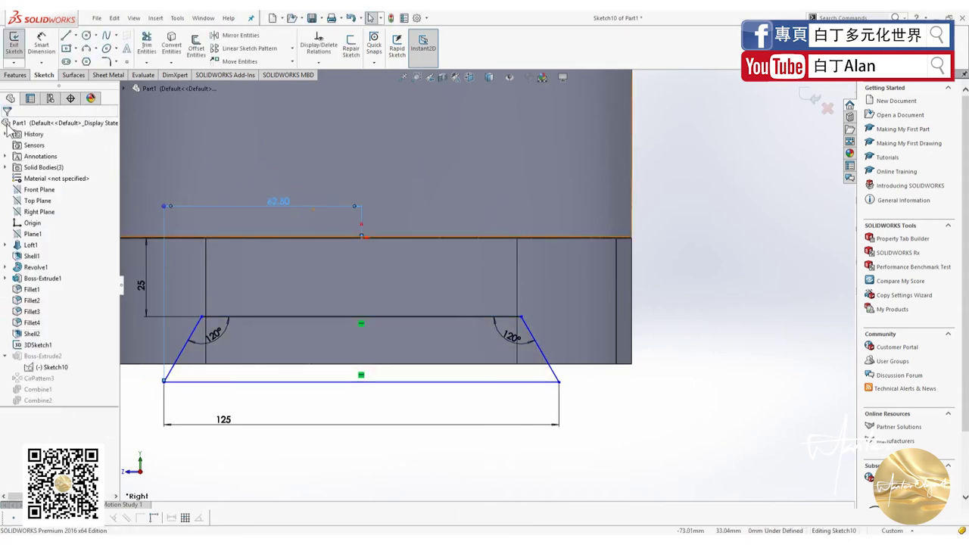
# Dimension the trapezoid foot's height between top and bottom lines to 20, then exit the sketch
pyautogui.click(42, 45)
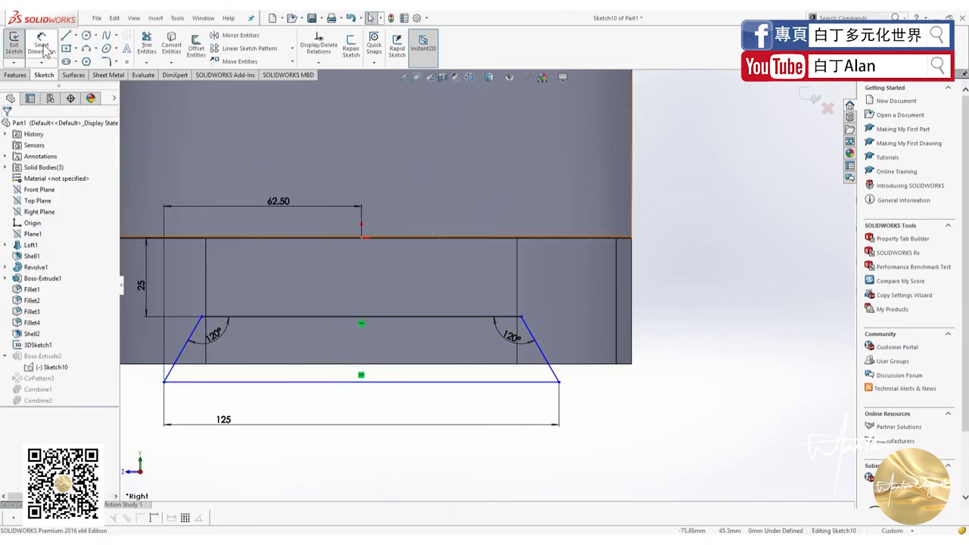
pyautogui.click(280, 316)
pyautogui.click(286, 383)
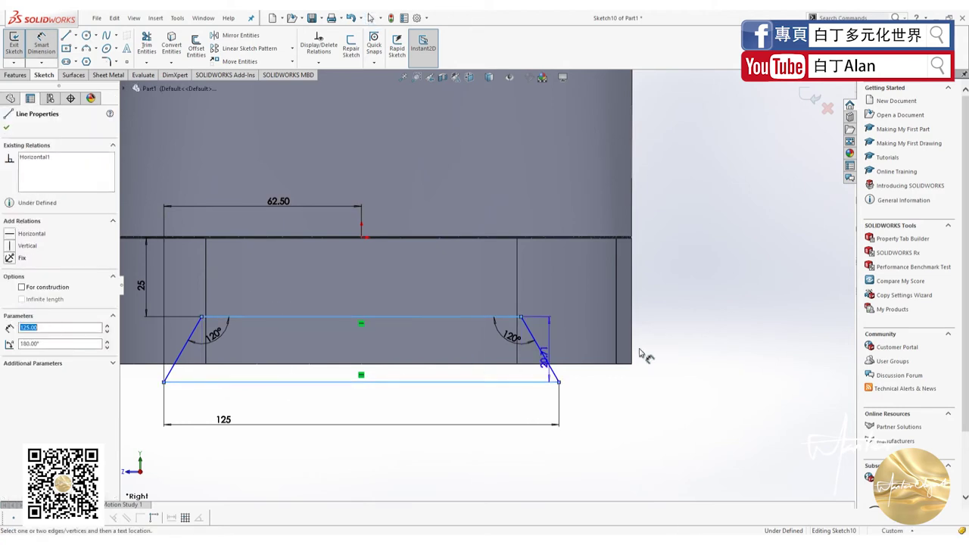
pyautogui.click(675, 350)
pyautogui.write('20')
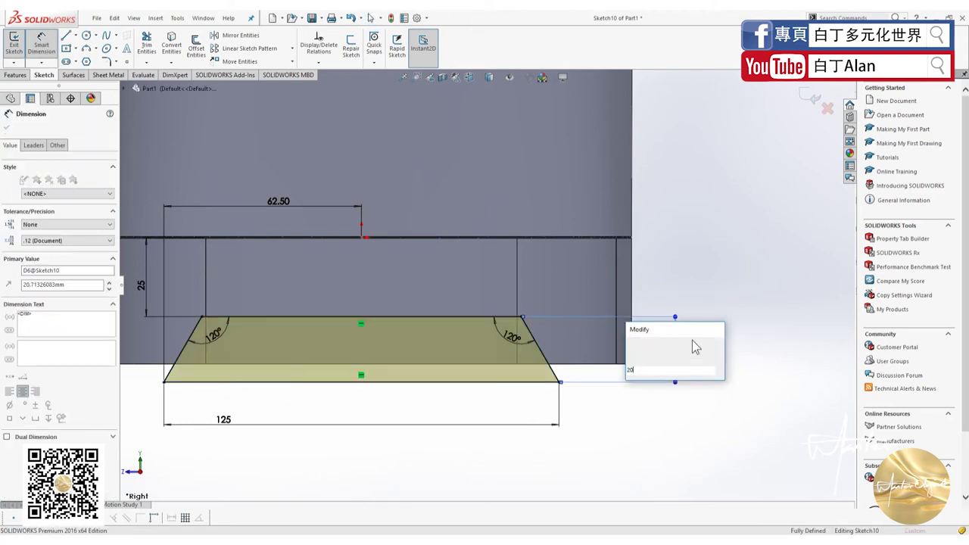
pyautogui.press('Return')
pyautogui.click(809, 98)
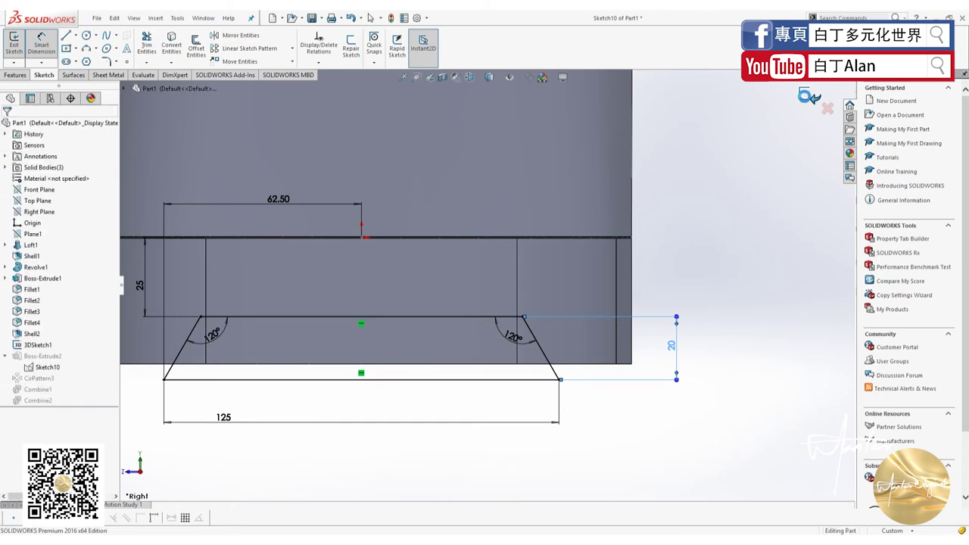
# Rebuild the part and orbit to inspect the reshaped base edge
pyautogui.press('z')
pyautogui.moveTo(656, 330); pyautogui.dragTo(620, 393, button='middle')
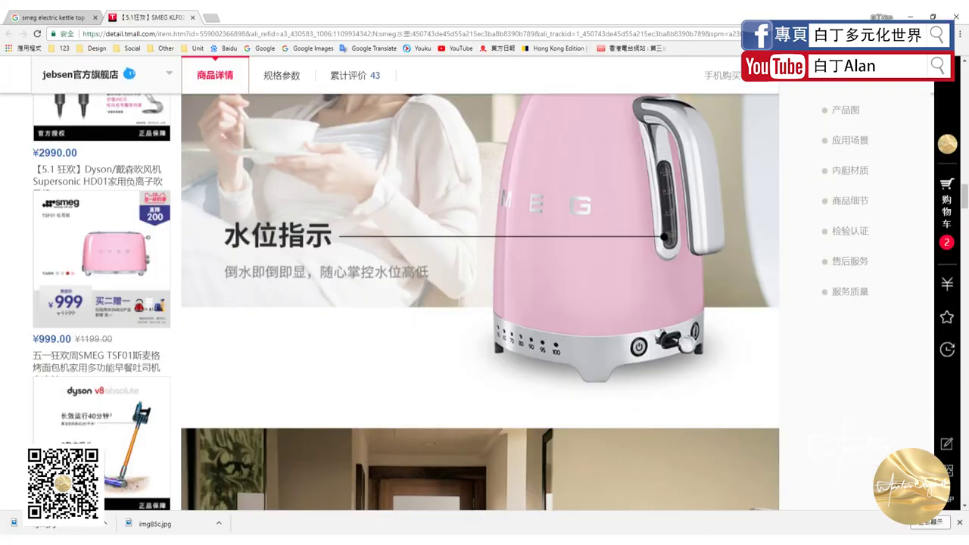
pyautogui.scroll(-3, 505, 306)
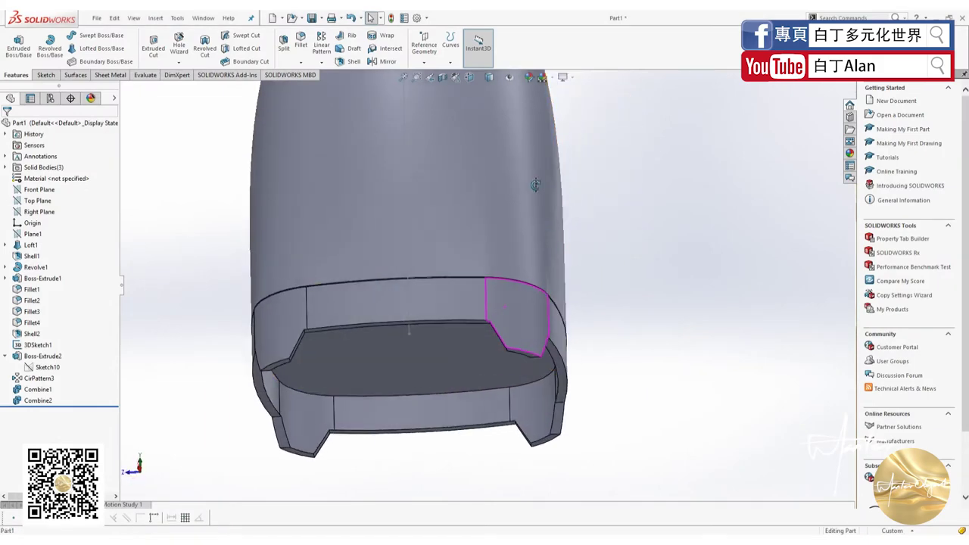
pyautogui.scroll(-3, 520, 337)
pyautogui.moveTo(520, 337); pyautogui.dragTo(406, 216, button='middle')
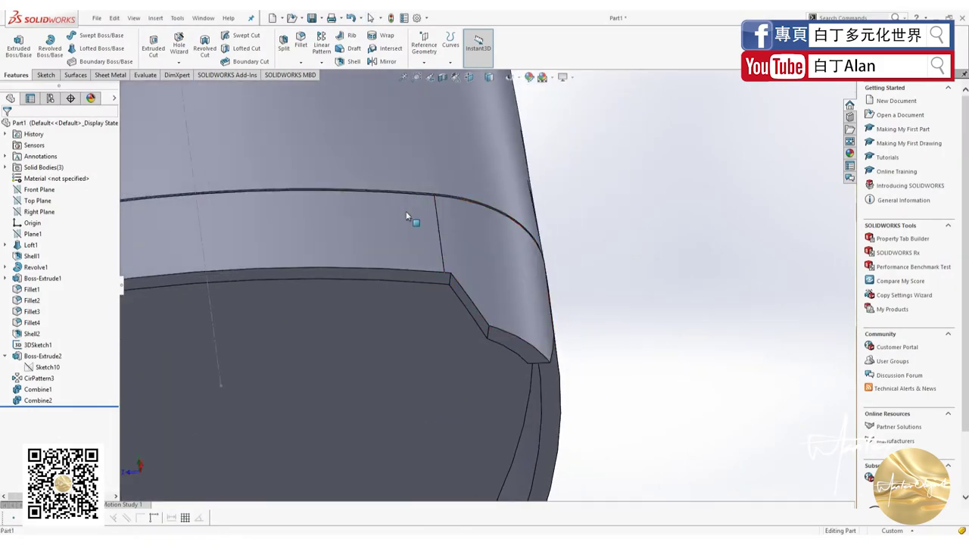
# Try the Split feature, cancel it, restart it, then switch windows with Alt+Tab
pyautogui.click(282, 41)
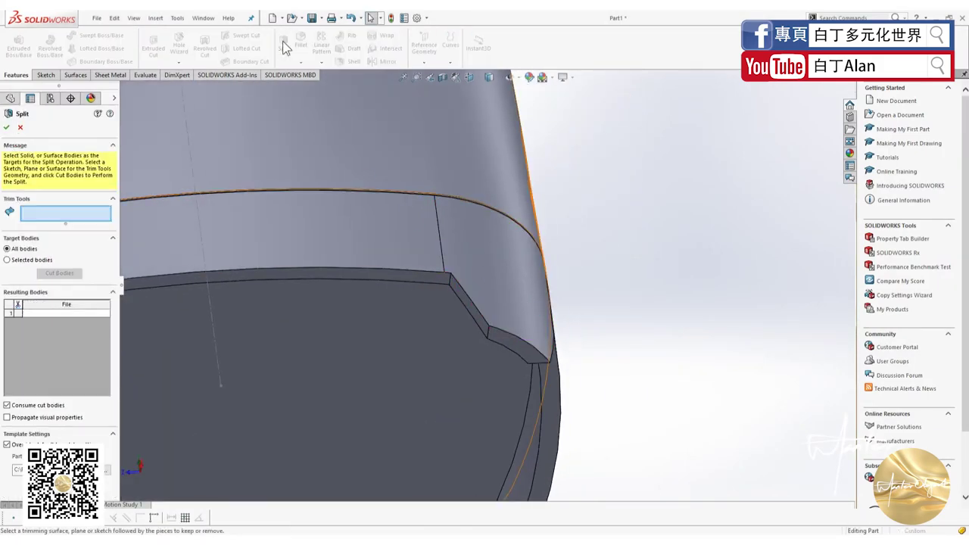
pyautogui.click(20, 128)
pyautogui.scroll(5, 335, 214)
pyautogui.moveTo(335, 230)
pyautogui.mouseDown(button='middle')
pyautogui.moveTo(450, 324)
pyautogui.moveTo(461, 367)
pyautogui.moveTo(506, 318)
pyautogui.mouseUp(button='middle')
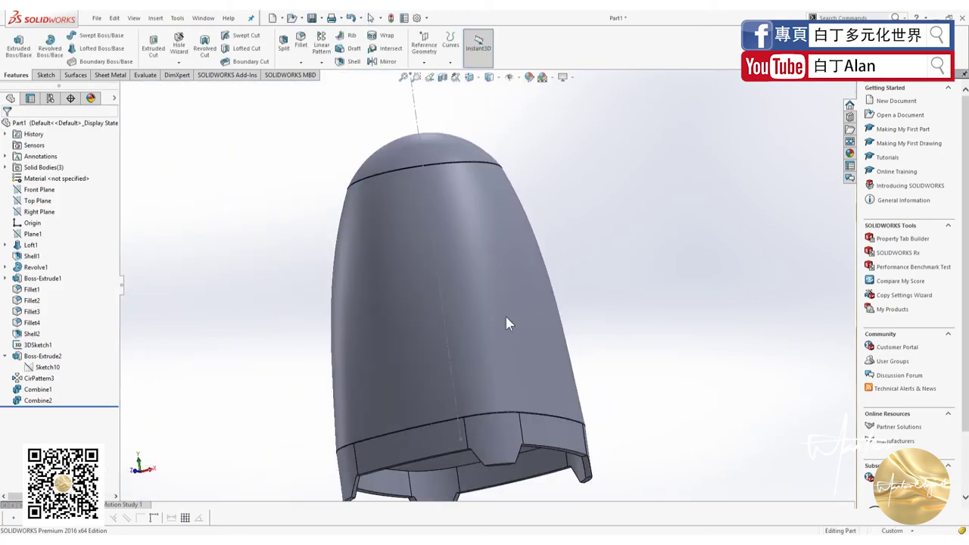
pyautogui.click(296, 39)
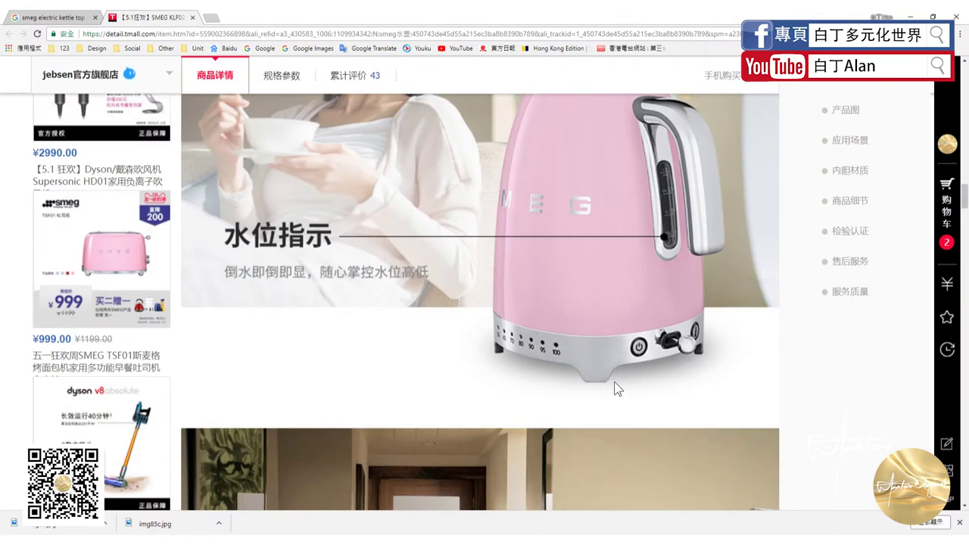
pyautogui.hotkey('alt', 'Tab')
# Select the foot's bottom, corner and other edges for a fillet with a 5 mm radius
pyautogui.scroll(-5, 433, 353)
pyautogui.scroll(-3, 483, 299)
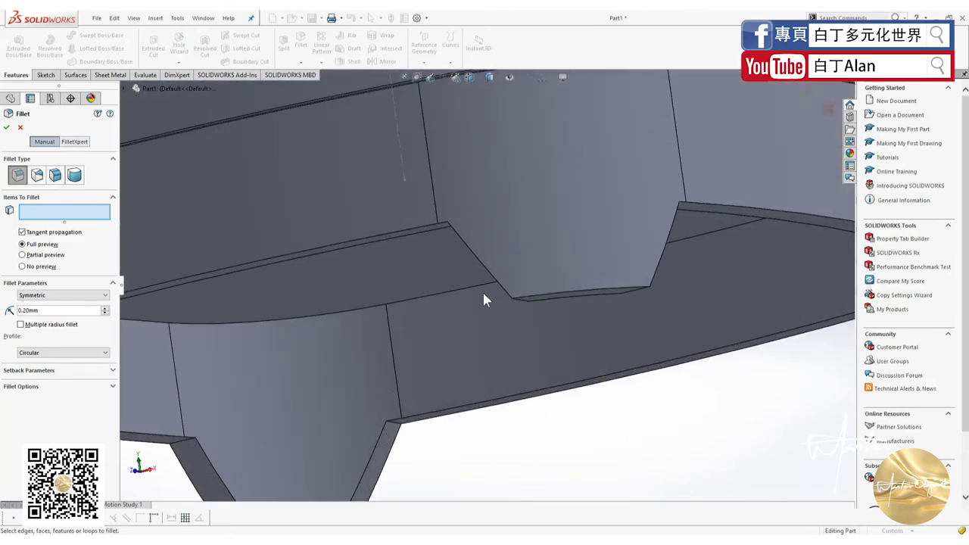
pyautogui.moveTo(484, 299)
pyautogui.mouseDown(button='middle')
pyautogui.moveTo(452, 354)
pyautogui.moveTo(333, 403)
pyautogui.moveTo(306, 399)
pyautogui.mouseUp(button='middle')
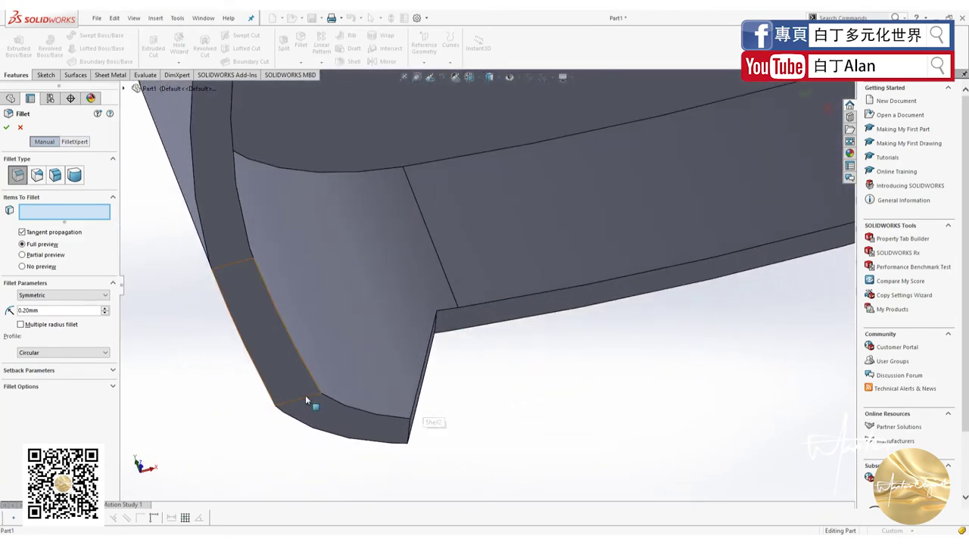
pyautogui.click(308, 399)
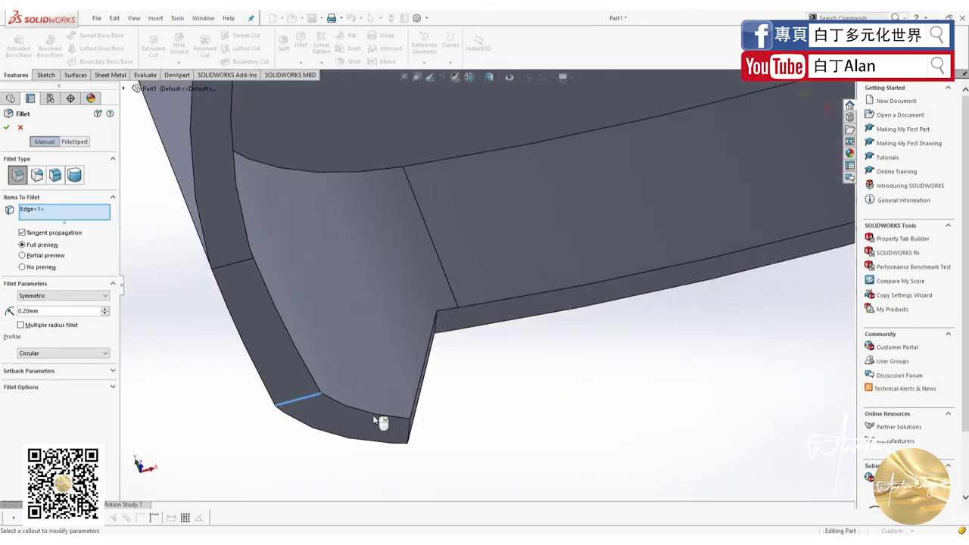
pyautogui.click(410, 428)
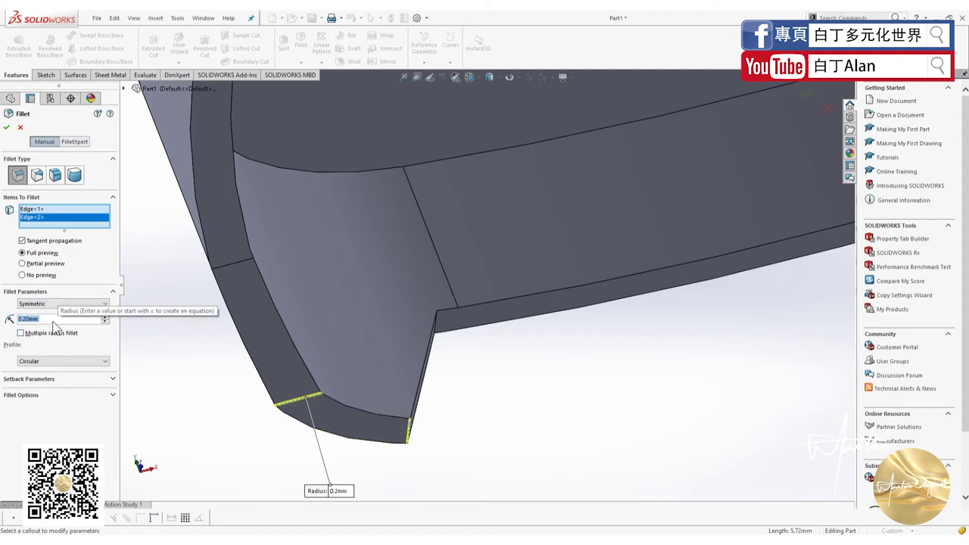
pyautogui.write('3.')
pyautogui.moveTo(333, 409)
pyautogui.mouseDown(button='middle')
pyautogui.moveTo(582, 359)
pyautogui.moveTo(577, 325)
pyautogui.mouseUp(button='middle')
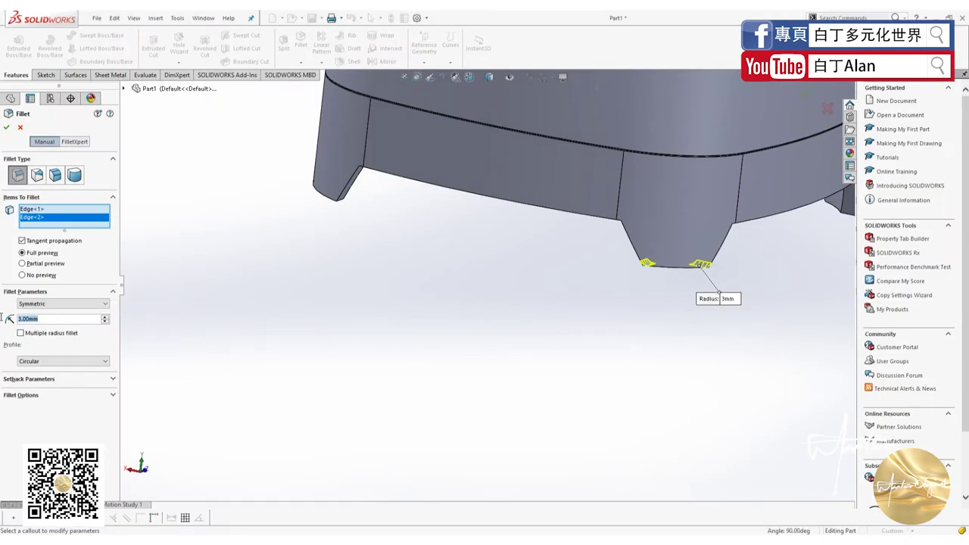
pyautogui.write('5')
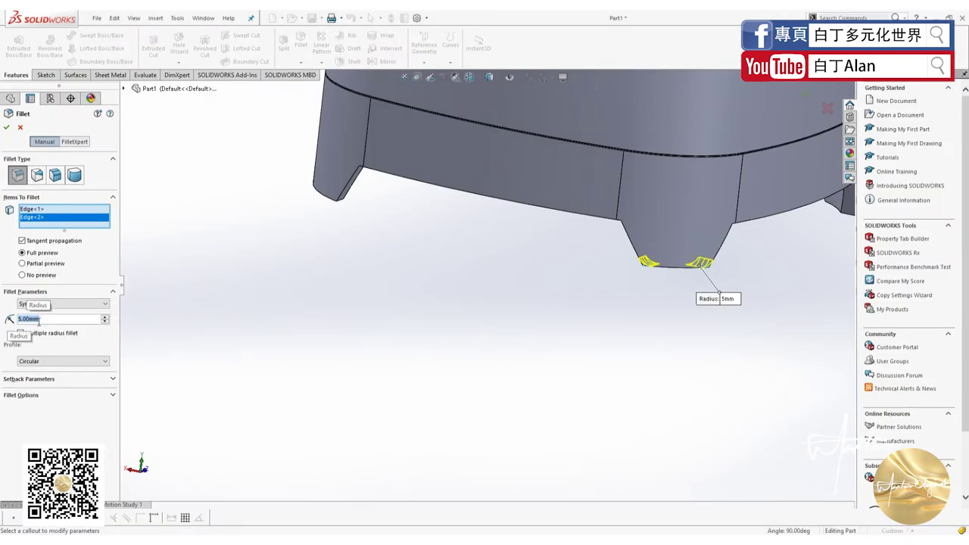
pyautogui.scroll(-3, 374, 213)
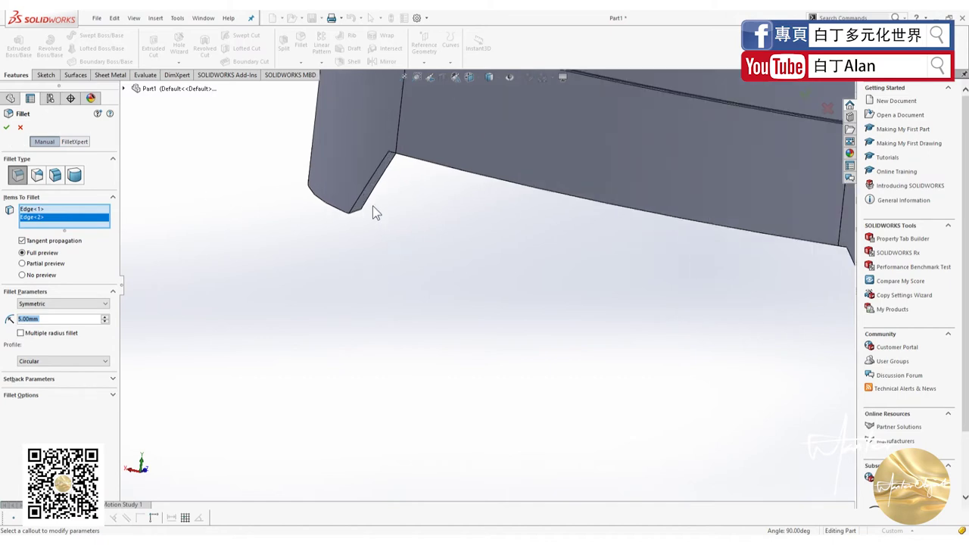
pyautogui.click(355, 215)
pyautogui.scroll(3, 413, 262)
pyautogui.scroll(2, 374, 227)
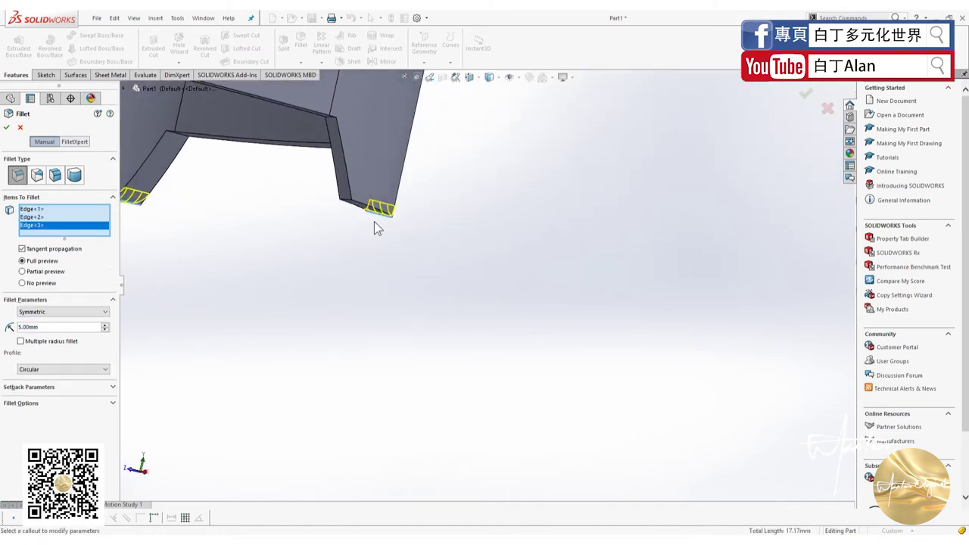
pyautogui.click(349, 206)
# Add the remaining notch corner edges and confirm the 5 mm Fillet5
pyautogui.moveTo(426, 350)
pyautogui.mouseDown(button='middle')
pyautogui.moveTo(346, 218)
pyautogui.moveTo(309, 230)
pyautogui.mouseUp(button='middle')
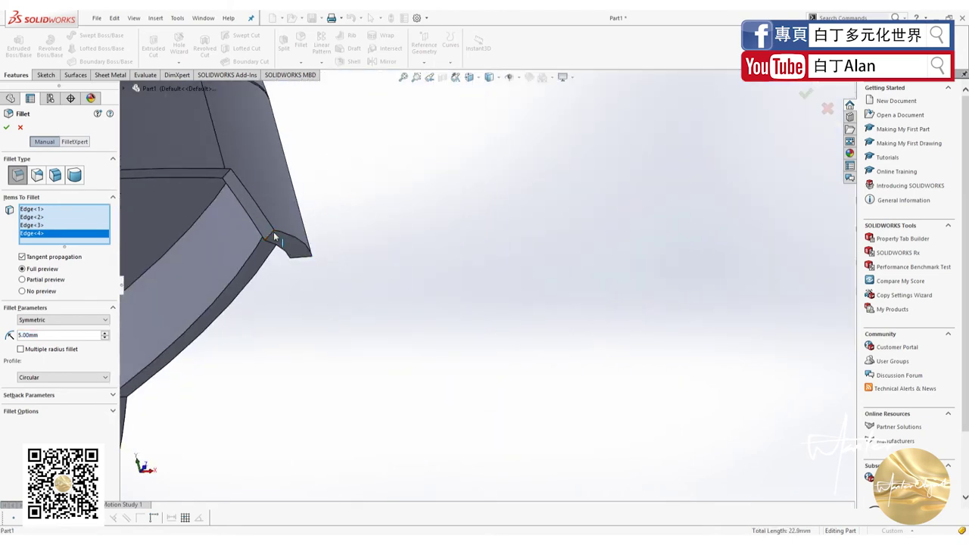
pyautogui.click(275, 238)
pyautogui.click(300, 258)
pyautogui.scroll(3, 439, 328)
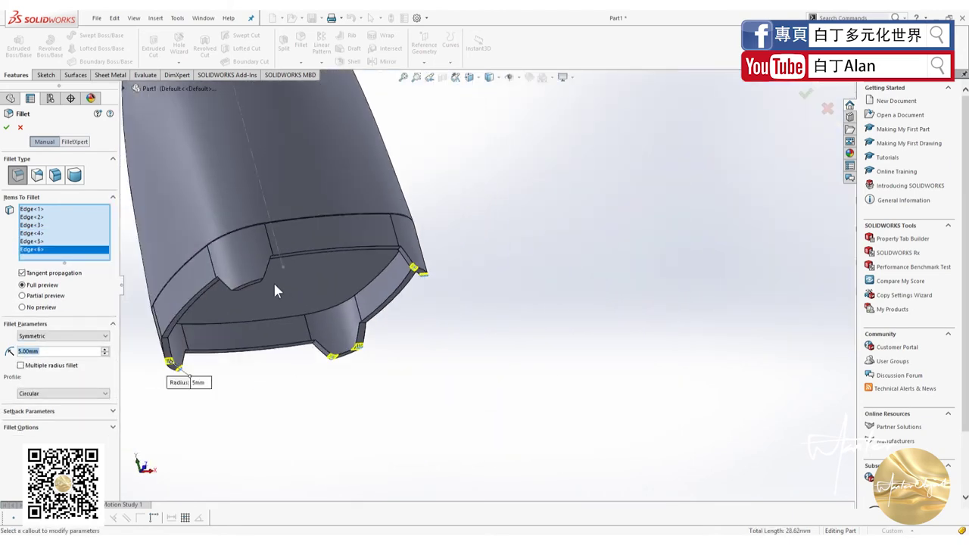
pyautogui.scroll(-3, 280, 287)
pyautogui.scroll(-3, 318, 278)
pyautogui.click(348, 275)
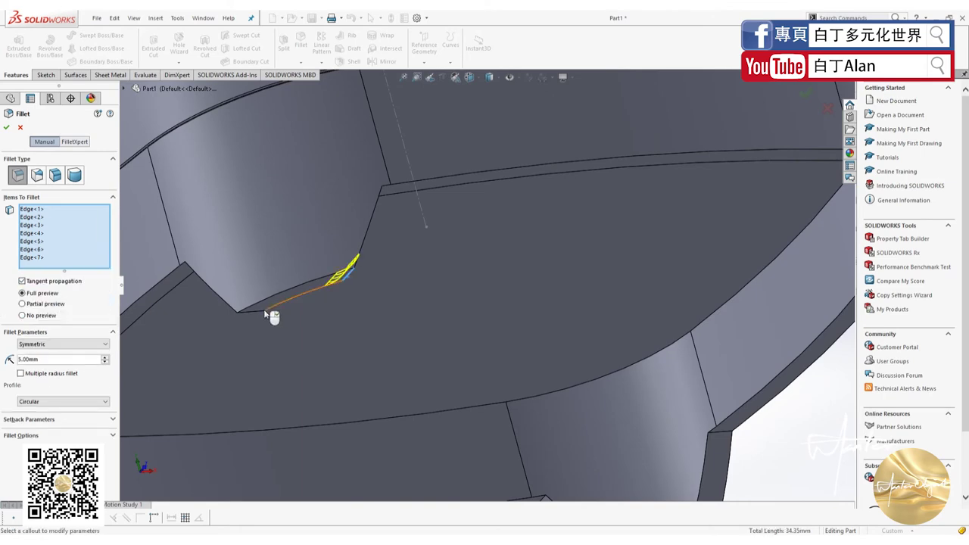
pyautogui.click(265, 312)
pyautogui.click(6, 128)
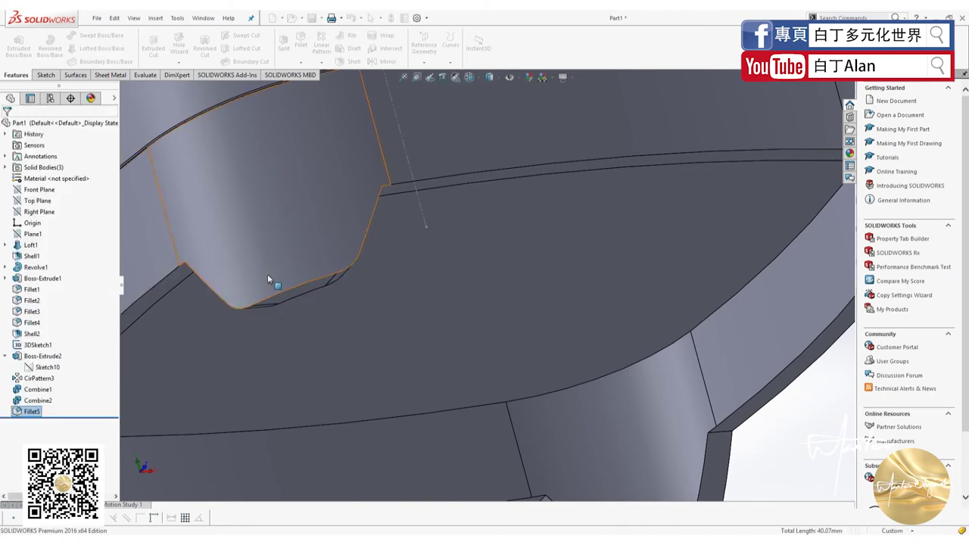
pyautogui.scroll(5, 267, 274)
pyautogui.moveTo(393, 259)
pyautogui.mouseDown(button='middle')
pyautogui.moveTo(430, 179)
pyautogui.moveTo(424, 249)
pyautogui.moveTo(408, 189)
pyautogui.mouseUp(button='middle')
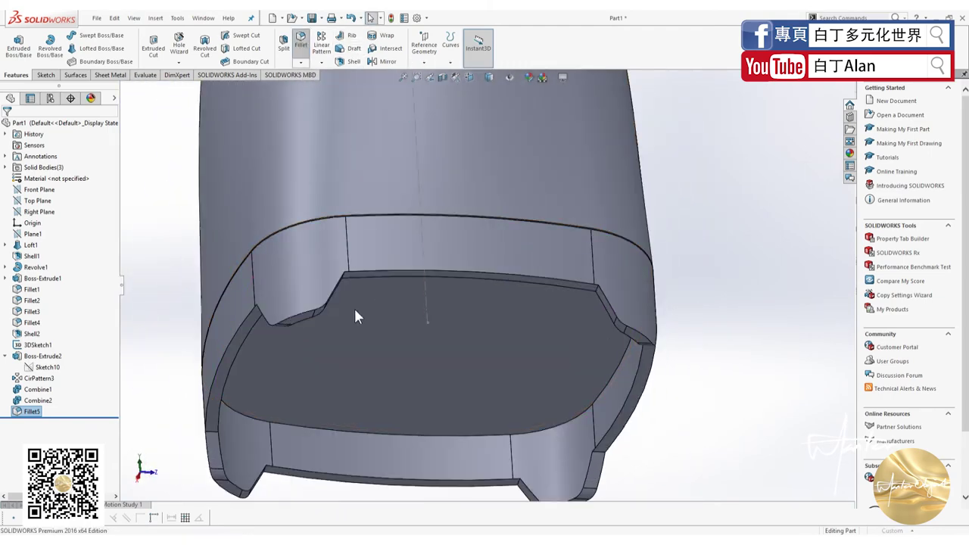
# Start a new 20 mm fillet and select the first three foot-opening edges
pyautogui.press('Return')
pyautogui.scroll(-3, 353, 306)
pyautogui.scroll(-3, 365, 299)
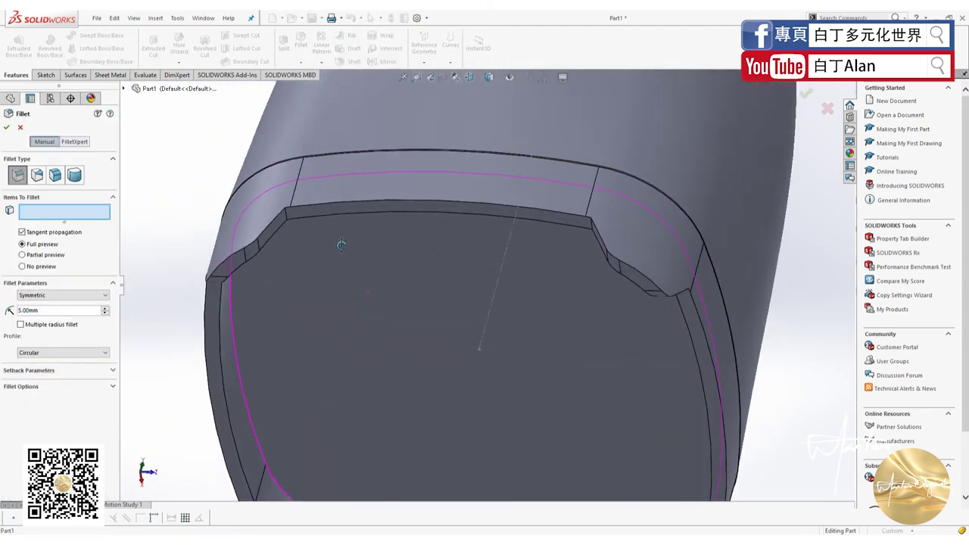
pyautogui.click(285, 216)
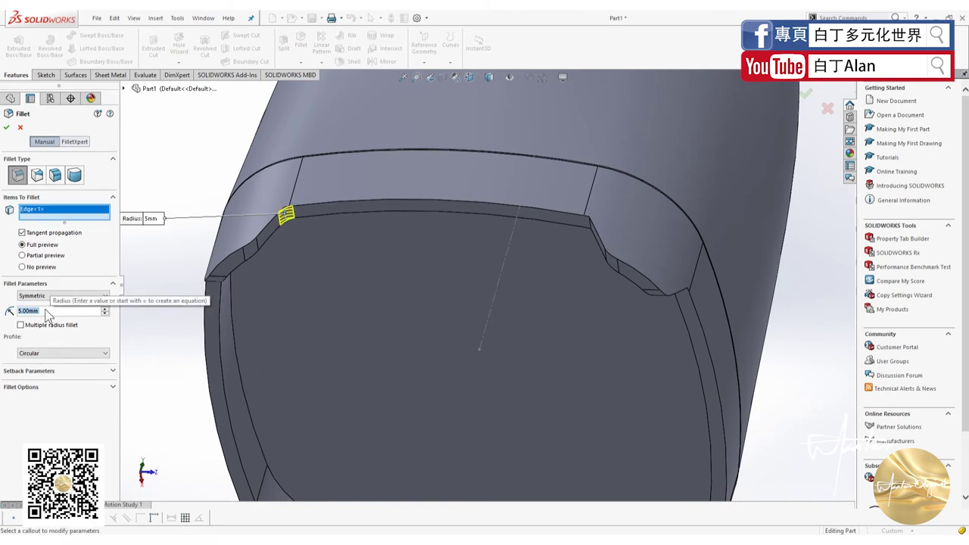
pyautogui.write('20')
pyautogui.moveTo(235, 297); pyautogui.dragTo(345, 413, button='middle')
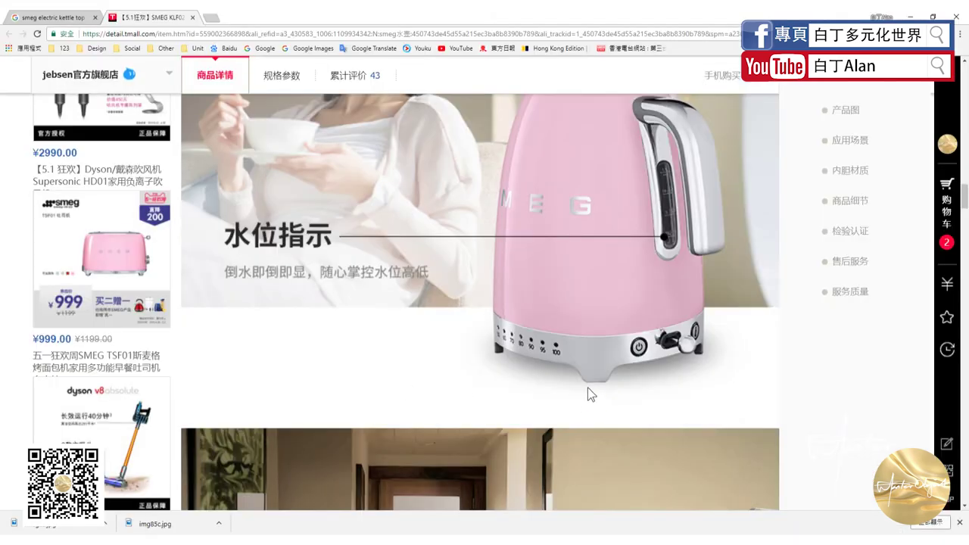
pyautogui.hotkey('alt', 'Tab')
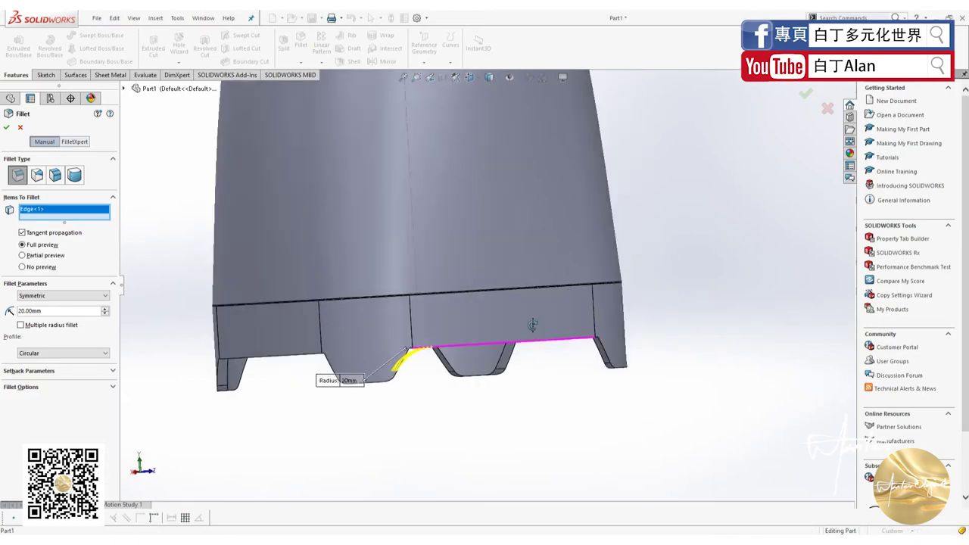
pyautogui.moveTo(348, 341); pyautogui.dragTo(453, 317, button='middle')
pyautogui.scroll(-2, 453, 316)
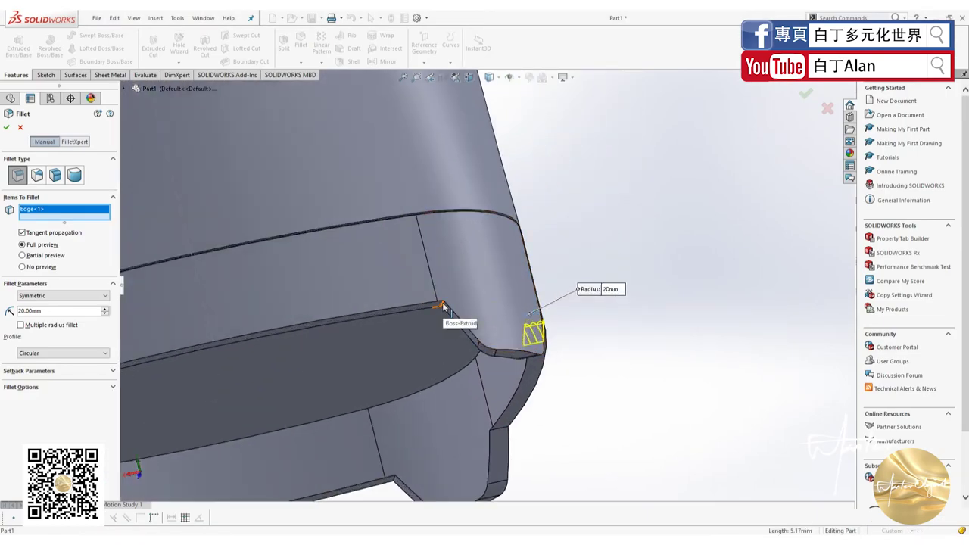
pyautogui.click(441, 306)
pyautogui.scroll(4, 240, 328)
pyautogui.scroll(-5, 304, 336)
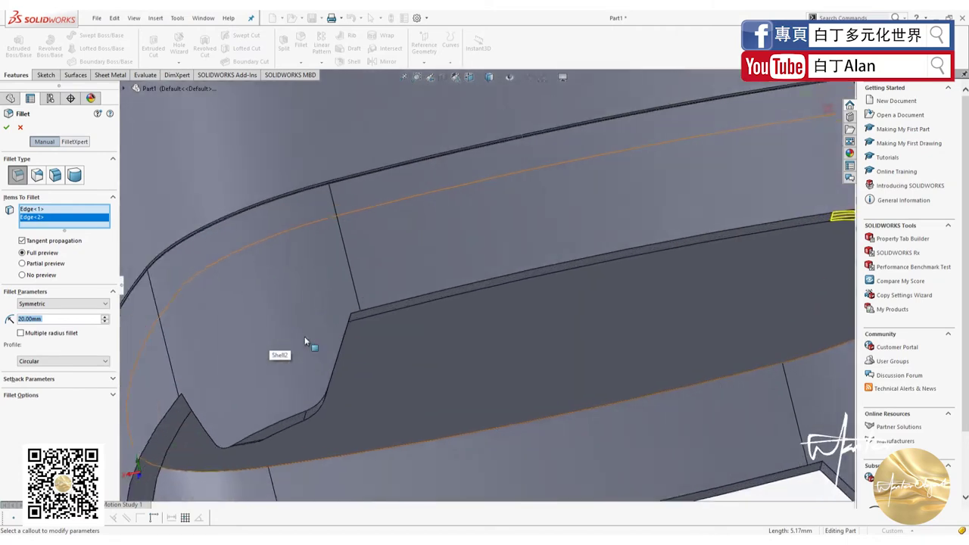
pyautogui.moveTo(304, 336)
pyautogui.mouseDown(button='middle')
pyautogui.moveTo(310, 315)
pyautogui.moveTo(361, 343)
pyautogui.moveTo(377, 333)
pyautogui.mouseUp(button='middle')
pyautogui.click(350, 321)
pyautogui.scroll(4, 356, 333)
pyautogui.scroll(-3, 362, 343)
pyautogui.scroll(-3, 377, 332)
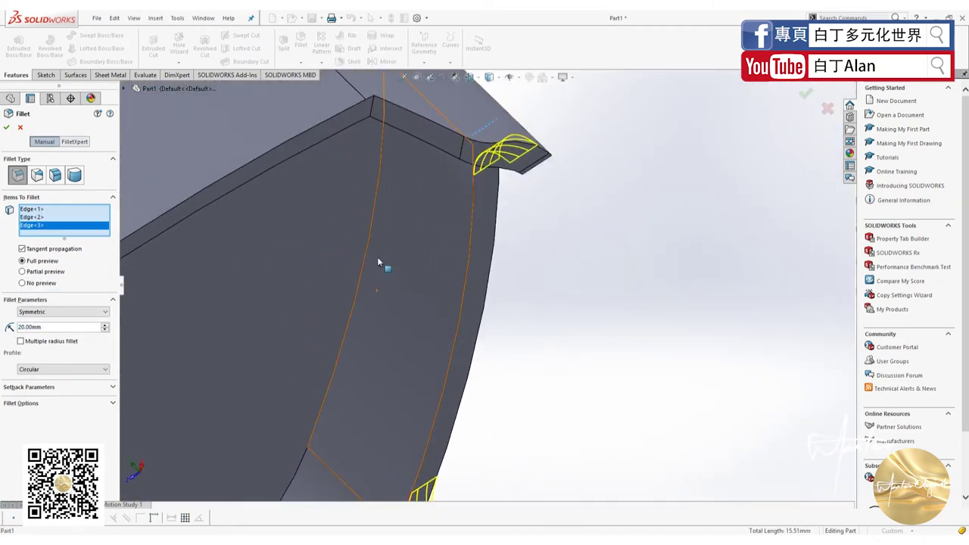
# Add the remaining five opening edges and confirm the 20 mm Fillet6
pyautogui.click(371, 114)
pyautogui.scroll(4, 403, 363)
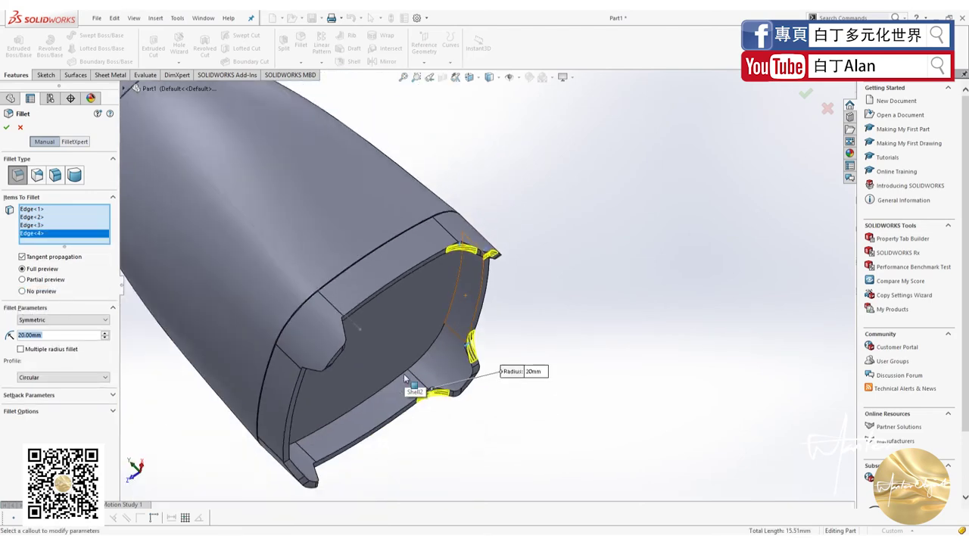
pyautogui.moveTo(403, 373); pyautogui.dragTo(251, 330, button='middle')
pyautogui.scroll(-3, 251, 331)
pyautogui.scroll(-2, 251, 330)
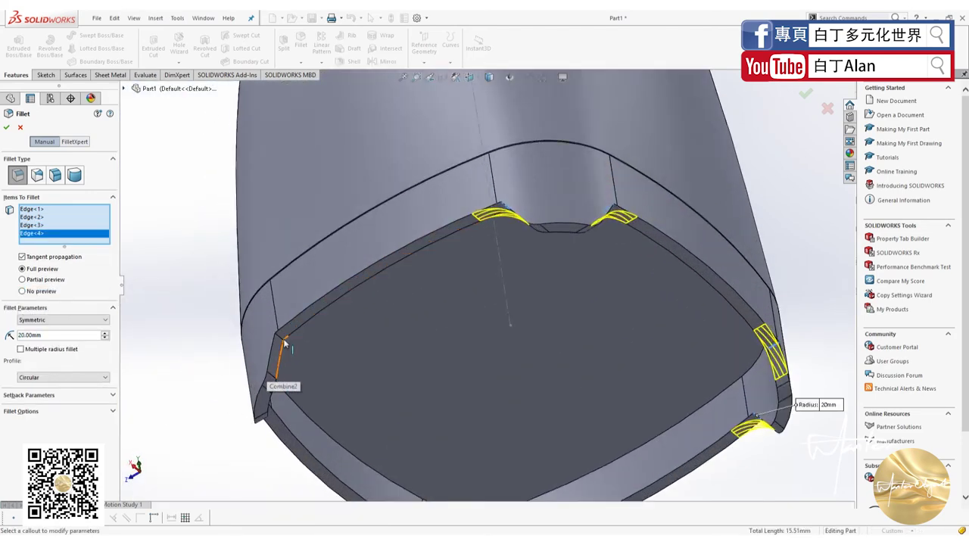
pyautogui.click(283, 345)
pyautogui.scroll(3, 312, 410)
pyautogui.moveTo(296, 336); pyautogui.dragTo(320, 396, button='middle')
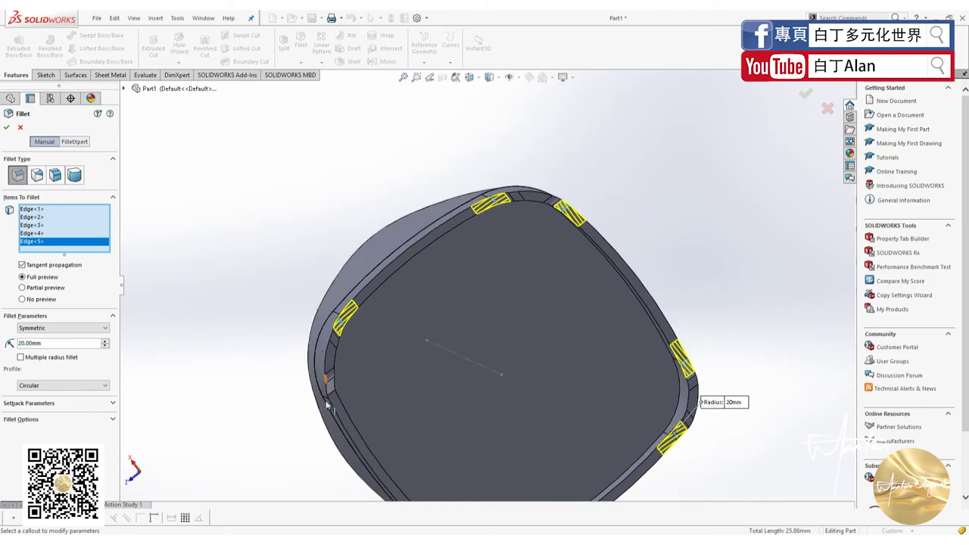
pyautogui.click(333, 392)
pyautogui.scroll(3, 333, 392)
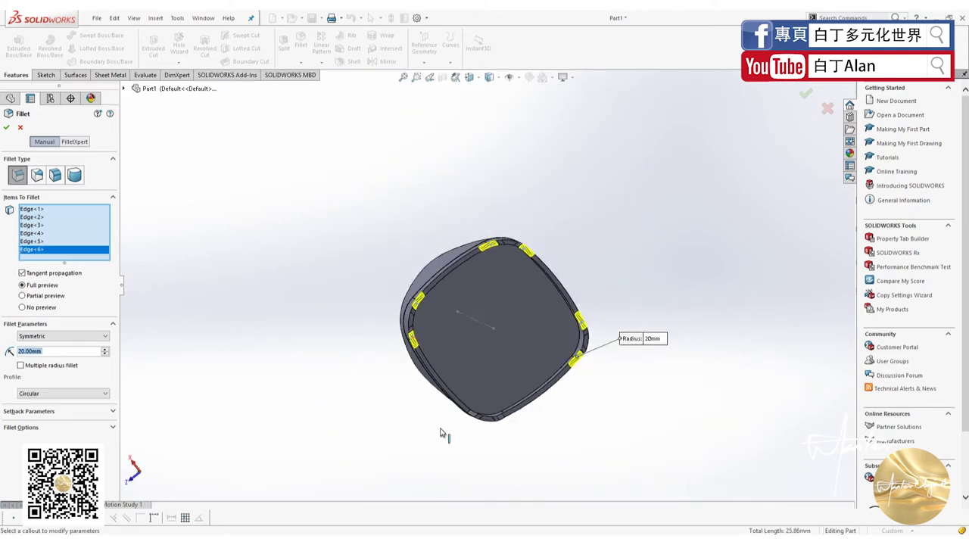
pyautogui.scroll(-4, 443, 433)
pyautogui.scroll(-2, 504, 396)
pyautogui.click(336, 473)
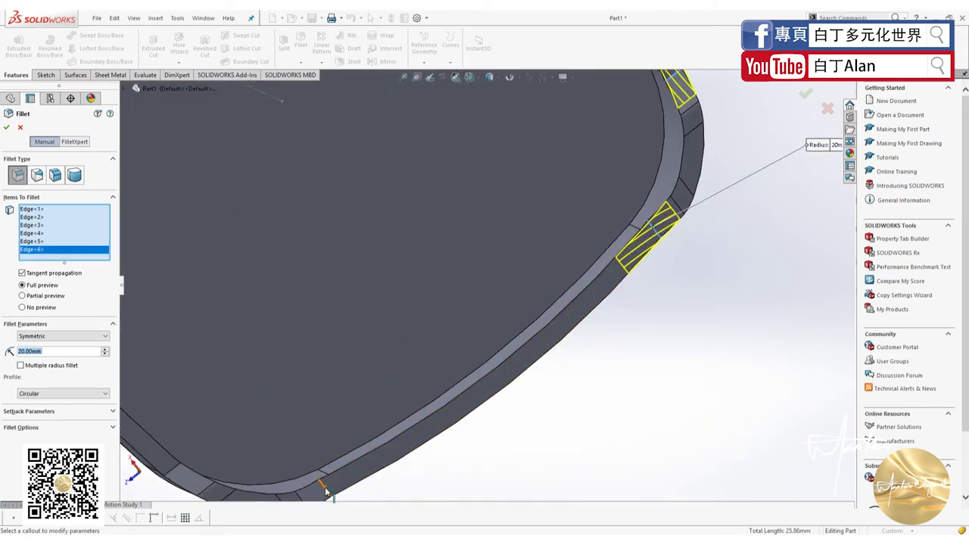
pyautogui.scroll(3, 345, 459)
pyautogui.moveTo(383, 376); pyautogui.dragTo(412, 338, button='middle')
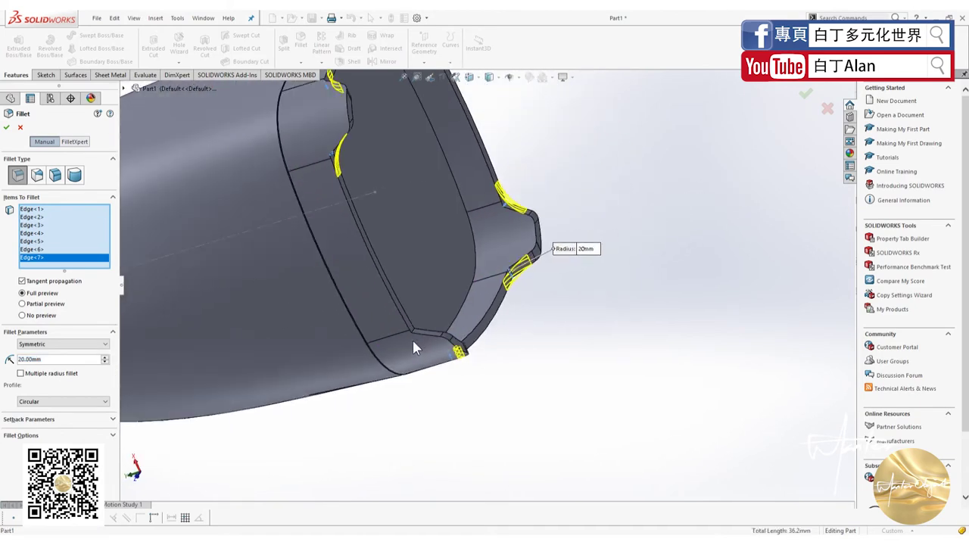
pyautogui.scroll(-2, 414, 333)
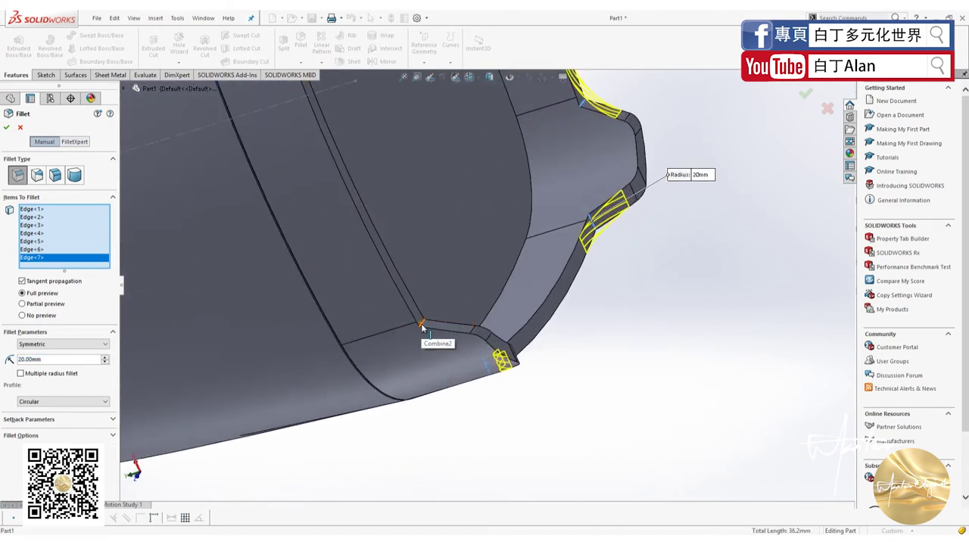
pyautogui.click(418, 323)
pyautogui.scroll(2, 403, 437)
pyautogui.scroll(2, 409, 435)
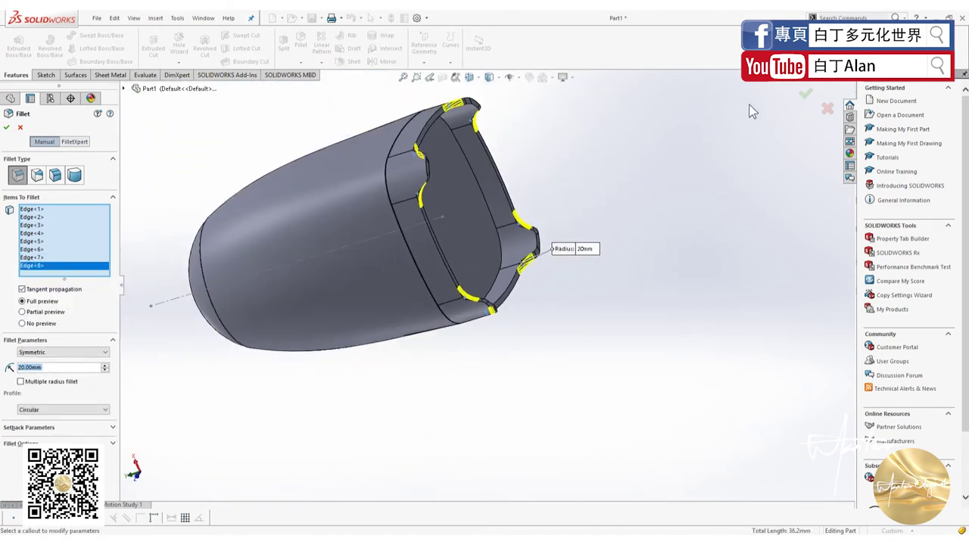
pyautogui.click(802, 97)
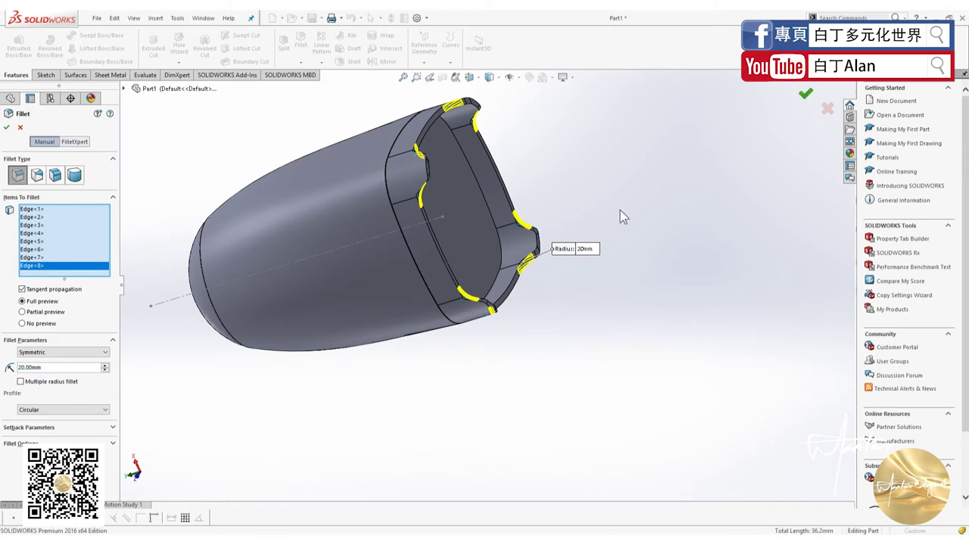
pyautogui.moveTo(595, 201)
pyautogui.mouseDown(button='middle')
pyautogui.moveTo(504, 480)
pyautogui.moveTo(478, 275)
pyautogui.moveTo(485, 301)
pyautogui.mouseUp(button='middle')
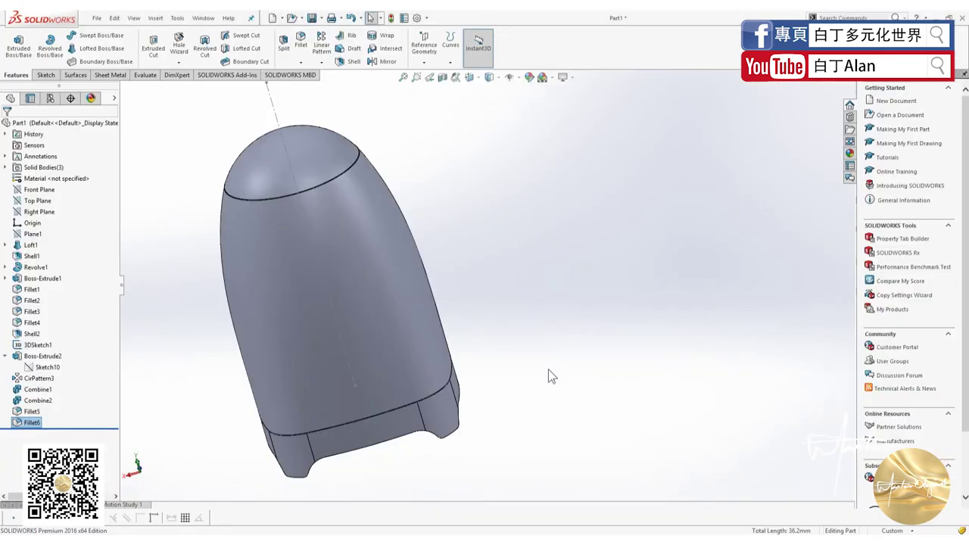
# Orbit to view the whole kettle body, then switch to the SMEG kettle page in Chrome
pyautogui.moveTo(547, 374)
pyautogui.mouseDown(button='middle')
pyautogui.moveTo(528, 398)
pyautogui.moveTo(519, 350)
pyautogui.moveTo(432, 412)
pyautogui.moveTo(365, 440)
pyautogui.mouseUp(button='middle')
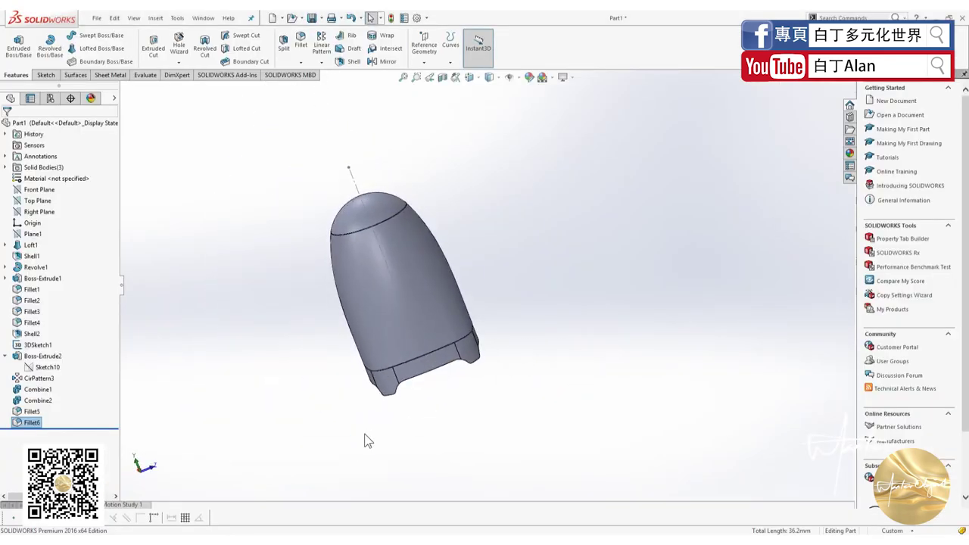
pyautogui.hotkey('alt', 'Tab')
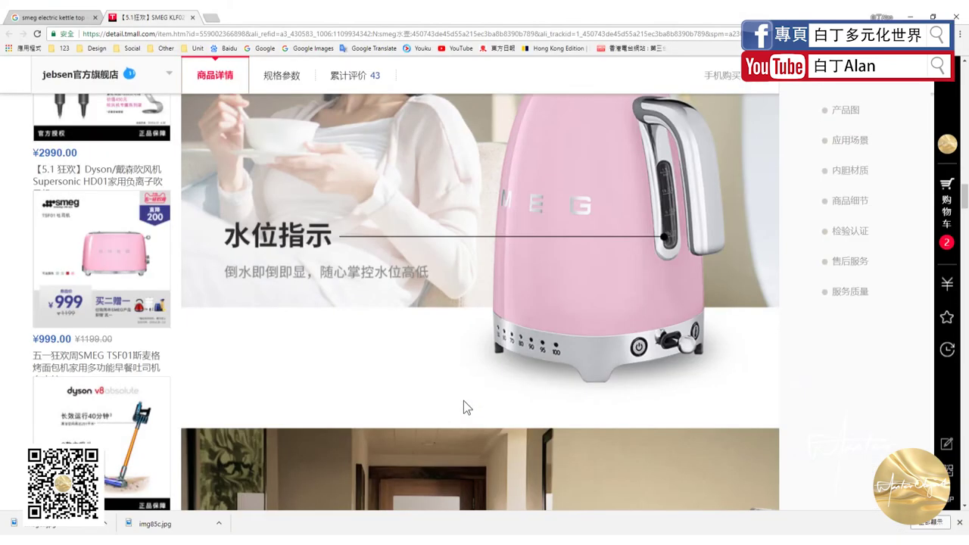
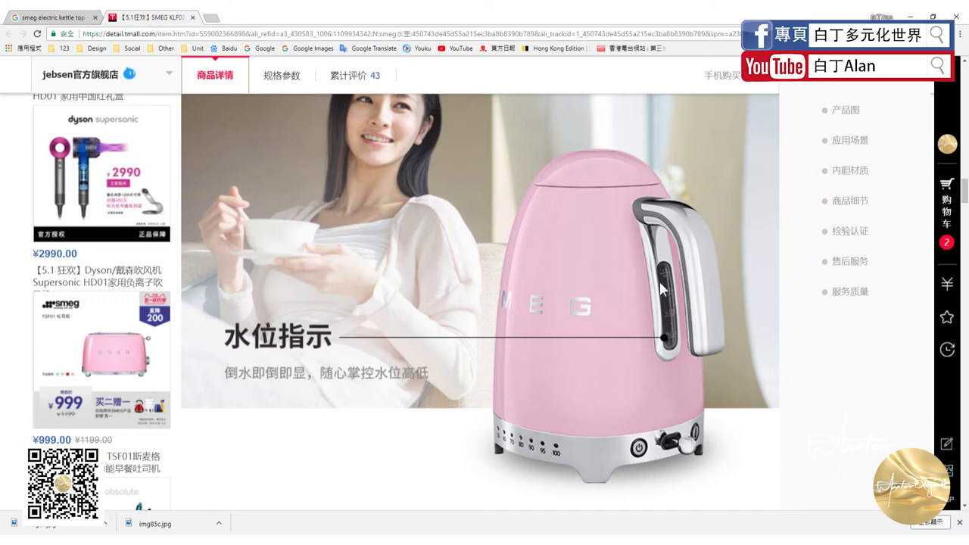
# Scroll the Tmall kettle page down to the 产品信息 specification section
pyautogui.scroll(-10, 576, 291)
pyautogui.scroll(5, 573, 290)
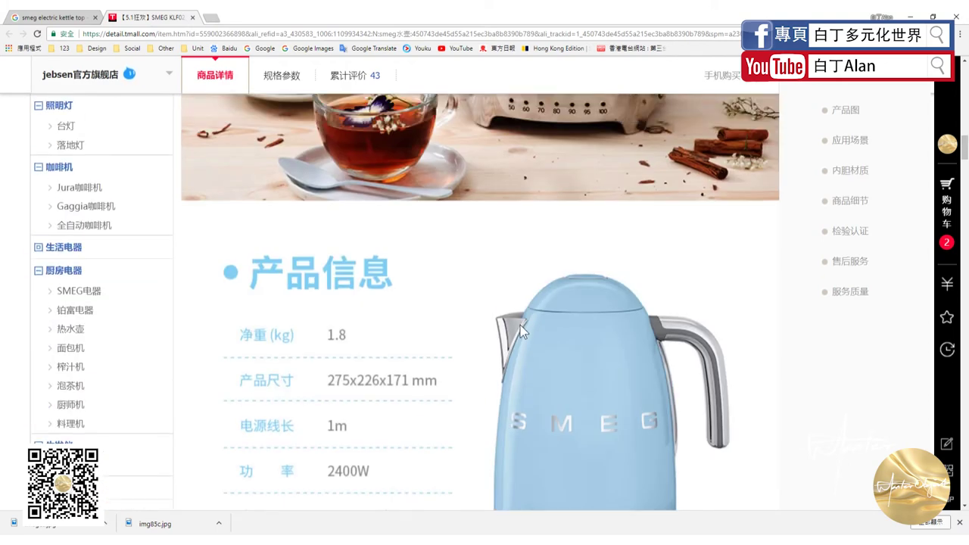
pyautogui.scroll(-5, 352, 431)
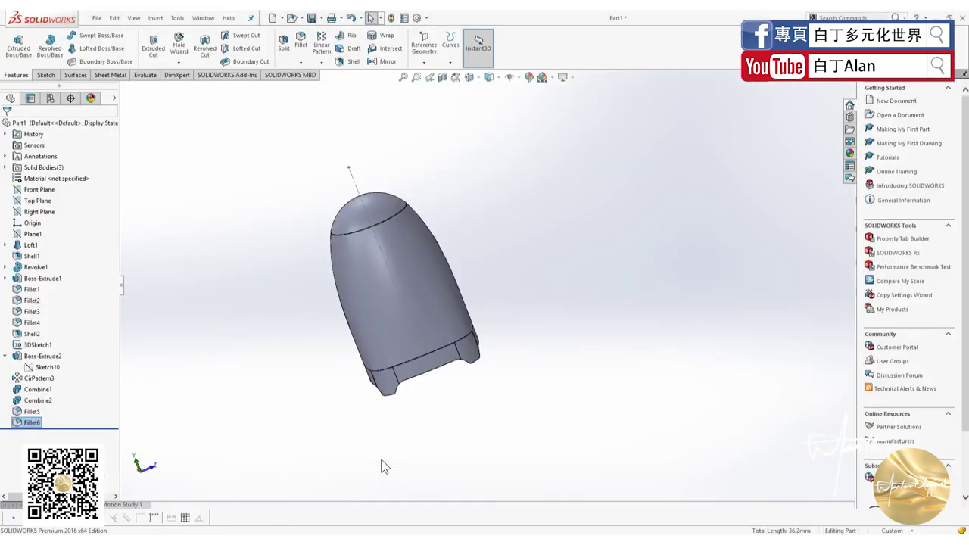
# Orient the kettle normal to the Front Plane and zoom in on its base band
pyautogui.moveTo(386, 467)
pyautogui.mouseDown(button='middle')
pyautogui.moveTo(413, 433)
pyautogui.moveTo(454, 409)
pyautogui.moveTo(368, 406)
pyautogui.mouseUp(button='middle')
pyautogui.scroll(-5, 394, 412)
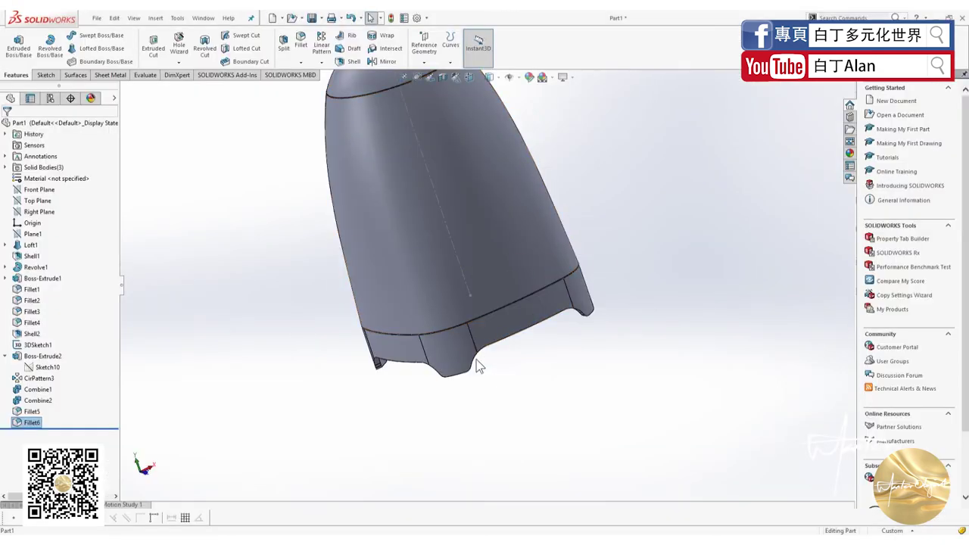
pyautogui.scroll(-5, 331, 382)
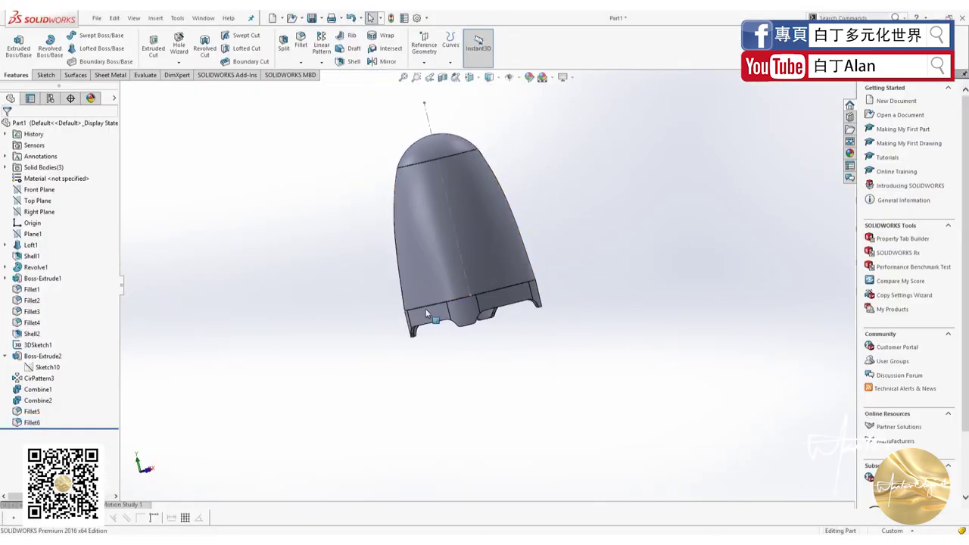
pyautogui.click(39, 211)
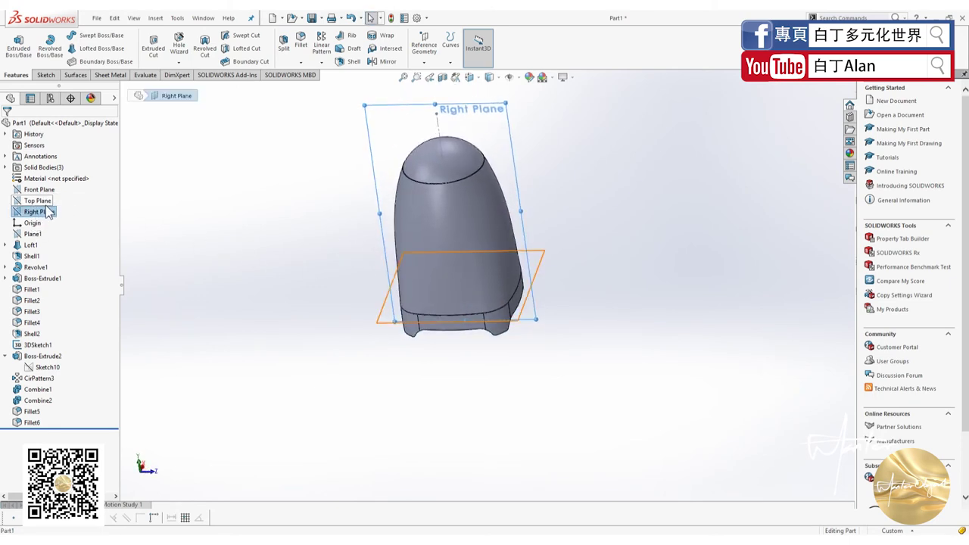
pyautogui.click(37, 201)
pyautogui.click(85, 188)
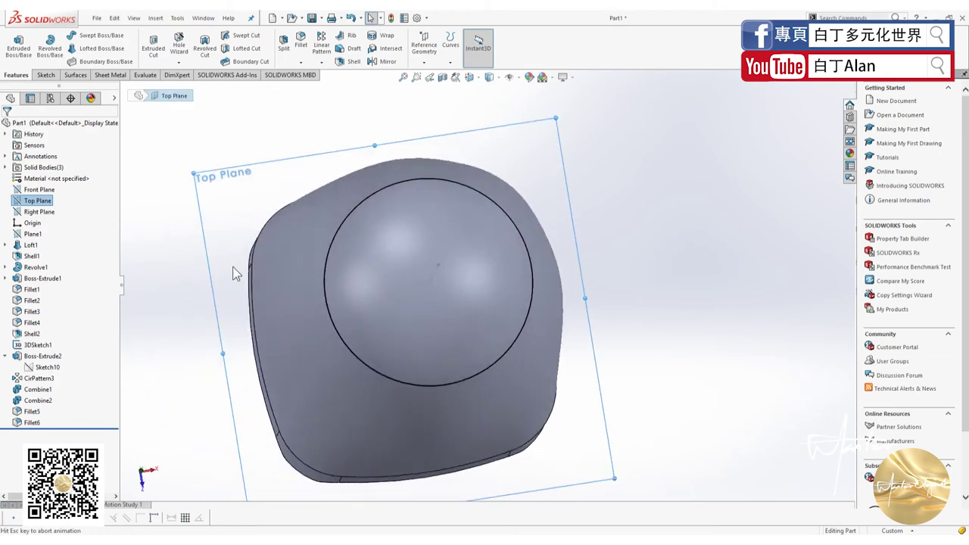
pyautogui.hotkey('ctrl', '6')
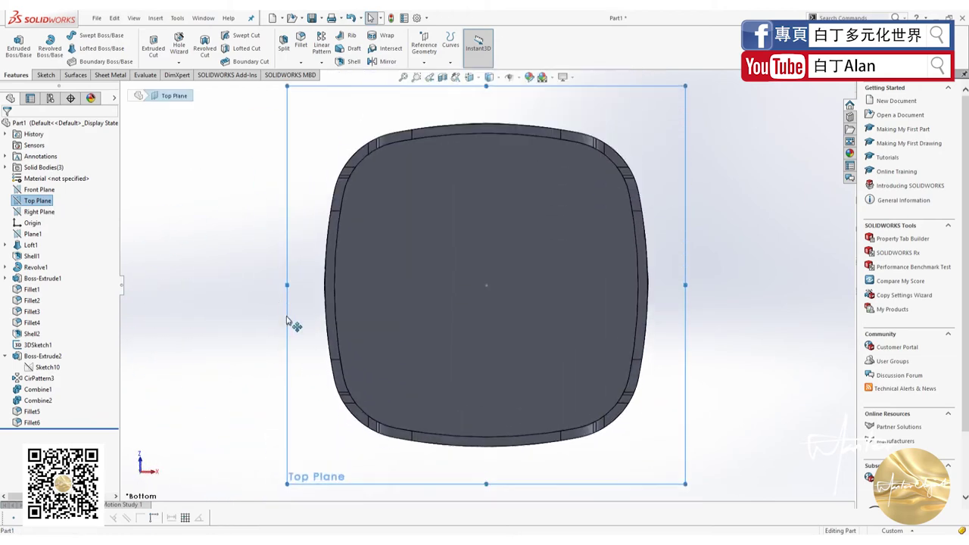
pyautogui.click(38, 189)
pyautogui.click(88, 177)
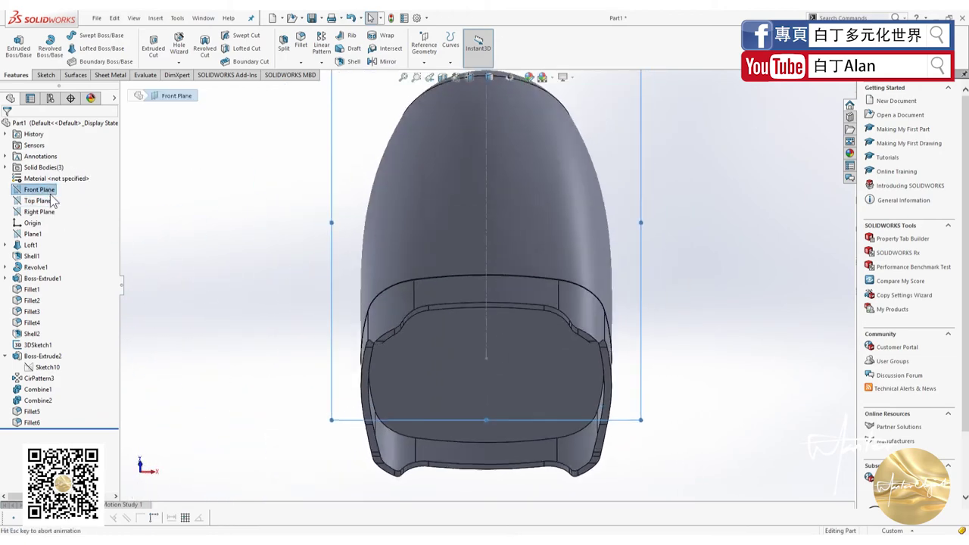
pyautogui.scroll(-3, 331, 385)
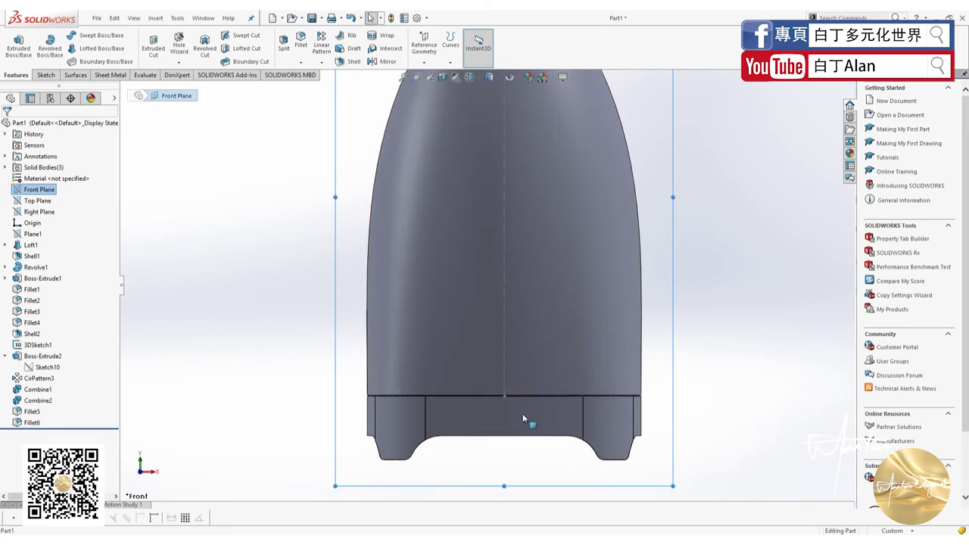
pyautogui.scroll(-1, 522, 413)
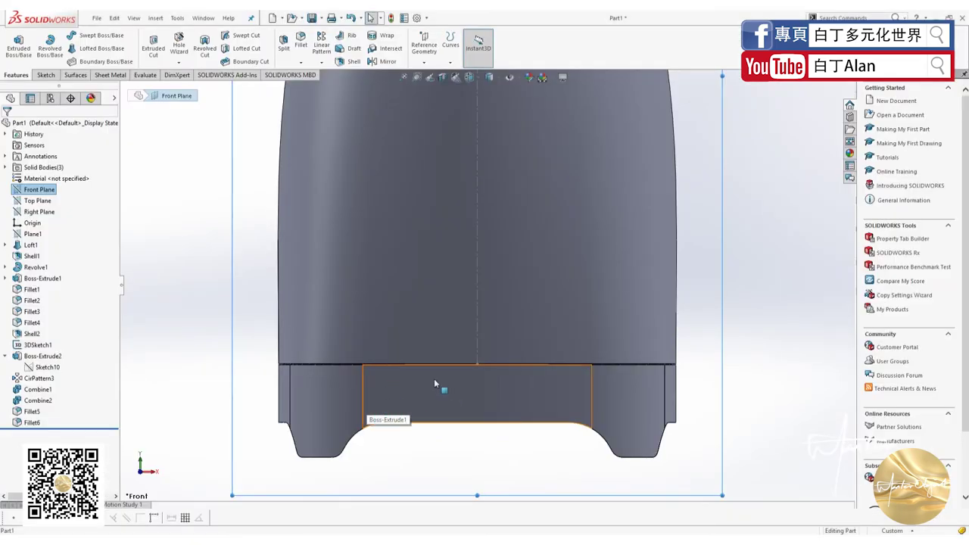
# Sketch a circle on the base band on the Front Plane
pyautogui.click(44, 75)
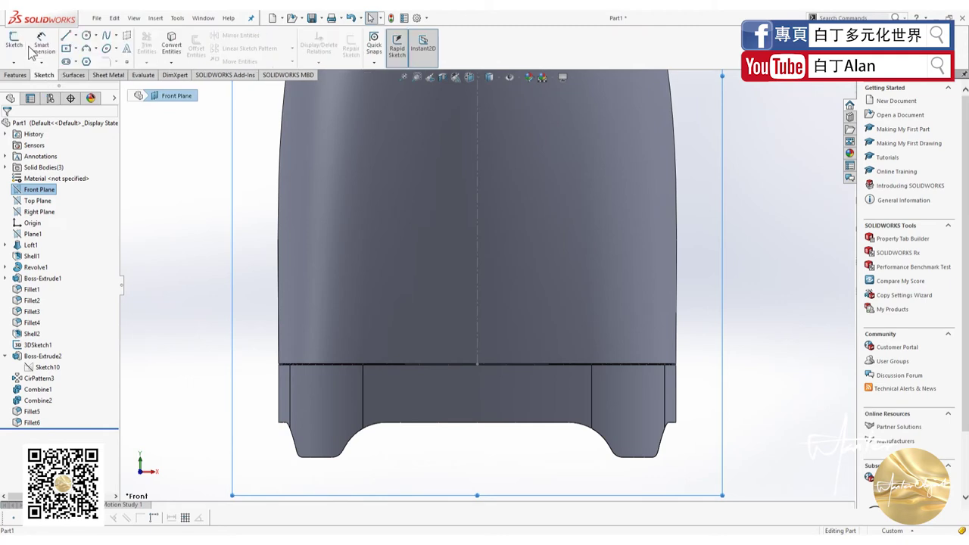
pyautogui.click(87, 35)
pyautogui.click(405, 393)
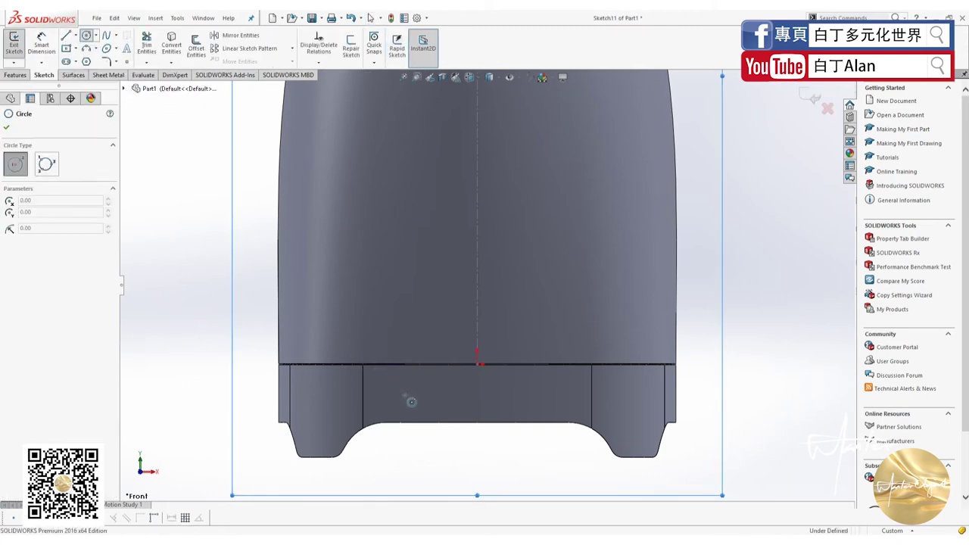
pyautogui.click(421, 385)
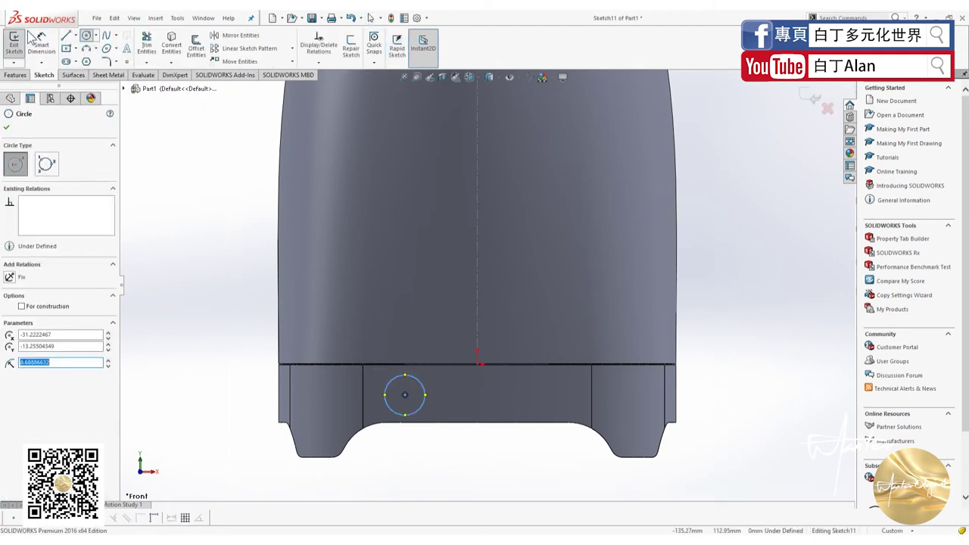
pyautogui.press('Escape')
# Dimension the circle centre 15 mm from the origin, then adjust it to 12 mm
pyautogui.click(405, 394)
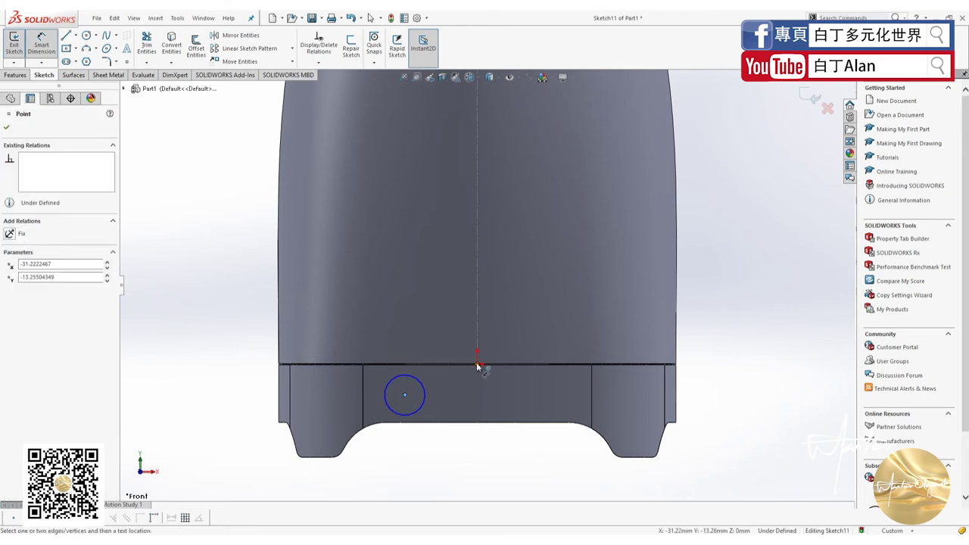
pyautogui.click(476, 363)
pyautogui.click(231, 368)
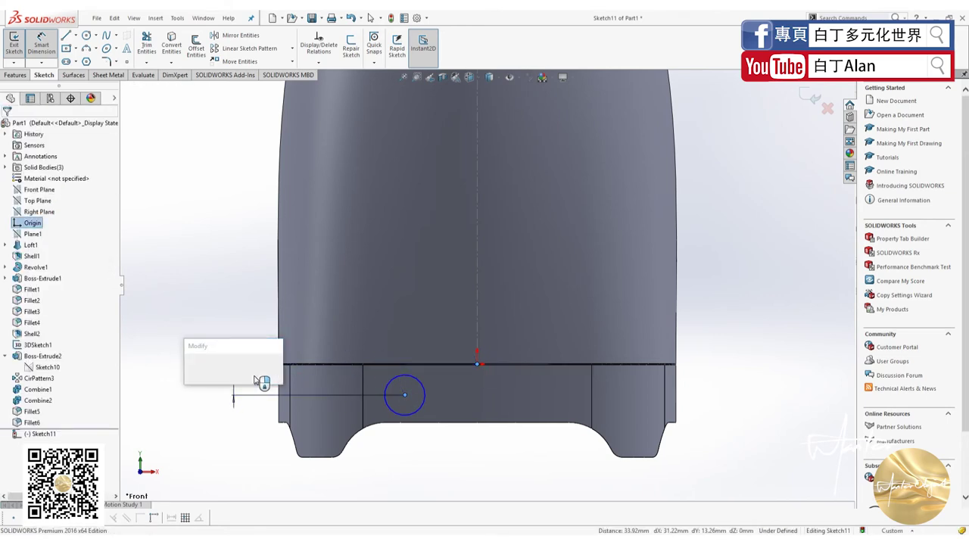
pyautogui.write('15')
pyautogui.press('Return')
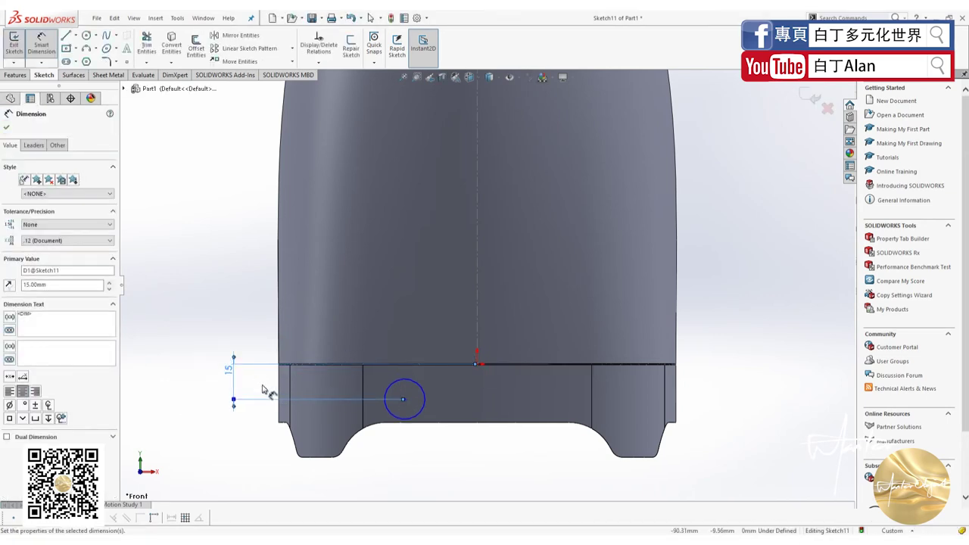
pyautogui.doubleClick(229, 371)
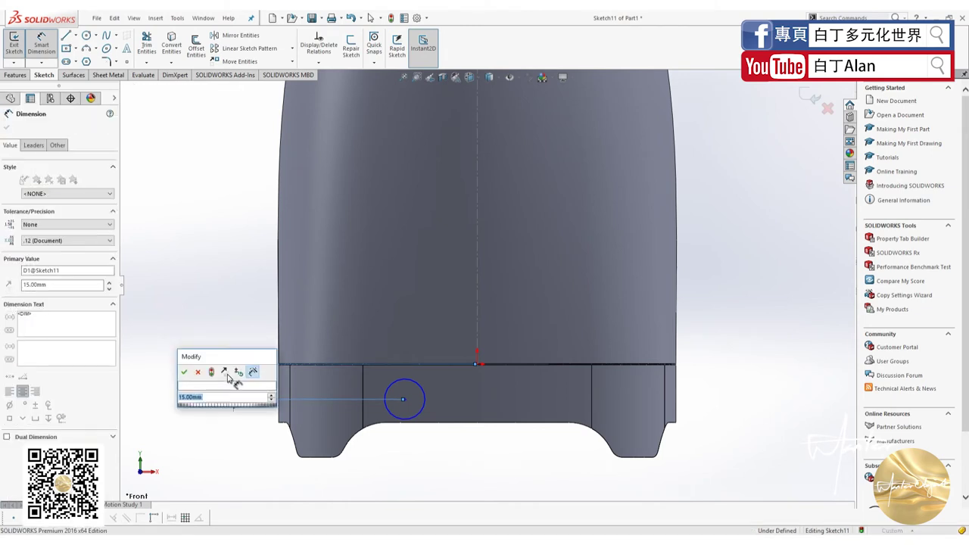
pyautogui.press('Return')
pyautogui.moveTo(231, 381); pyautogui.dragTo(241, 385)
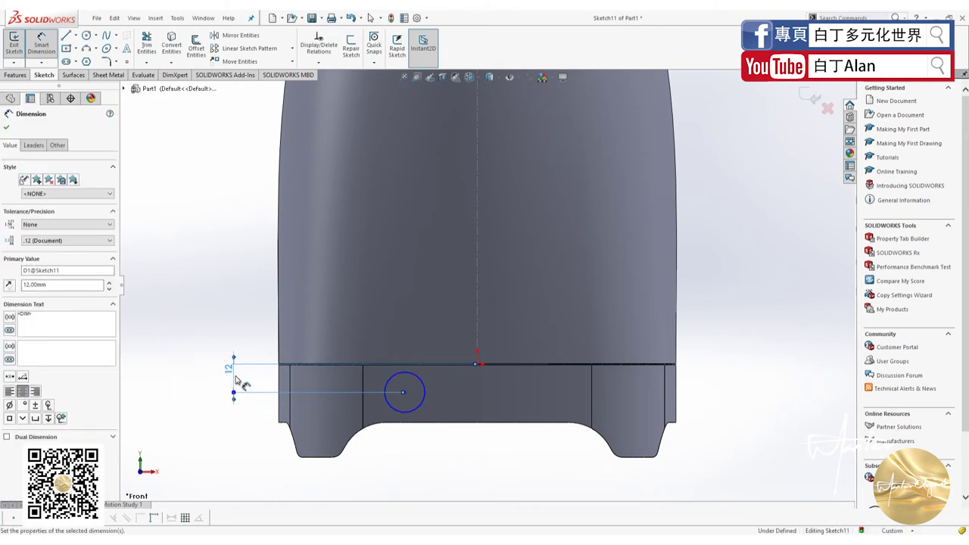
pyautogui.click(205, 326)
# Draw a second circle on the same centre
pyautogui.click(87, 35)
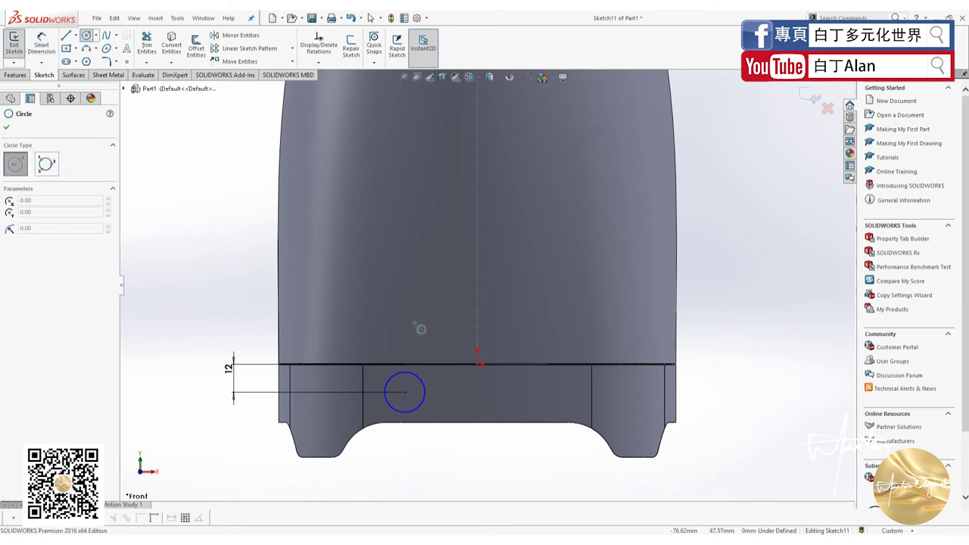
pyautogui.scroll(-3, 424, 382)
pyautogui.scroll(-3, 393, 365)
pyautogui.scroll(2, 395, 360)
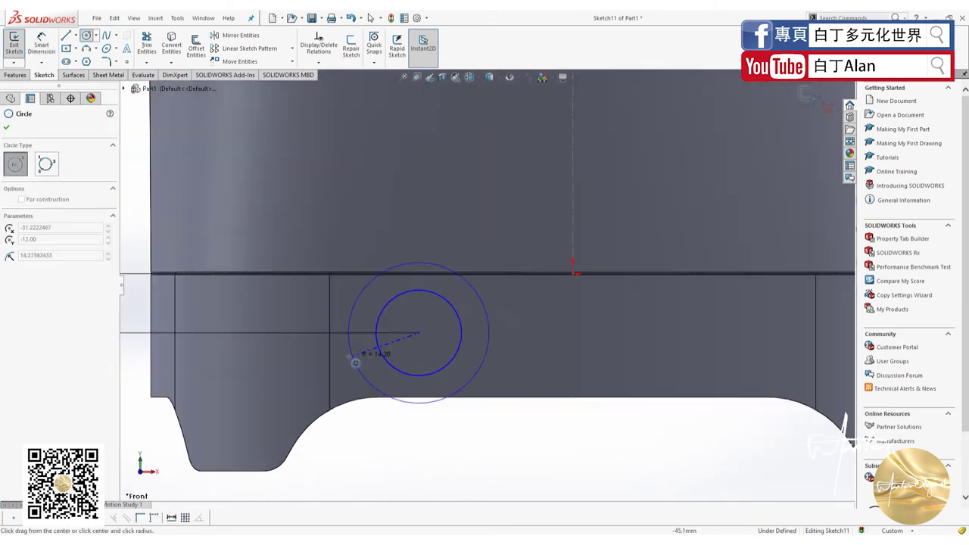
pyautogui.moveTo(417, 333); pyautogui.dragTo(380, 333)
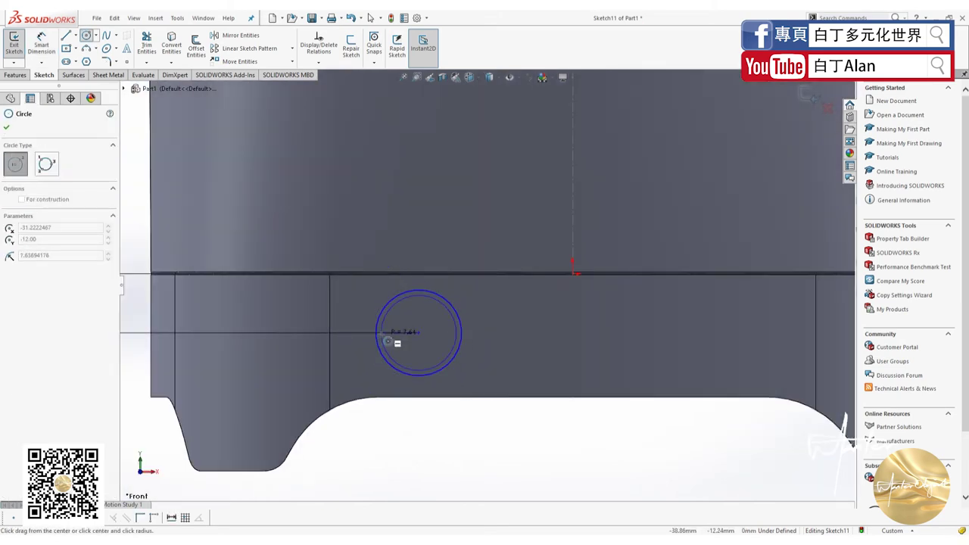
# Add a Ø15 diameter dimension to the circle with Smart Dimension
pyautogui.click(42, 63)
pyautogui.click(66, 75)
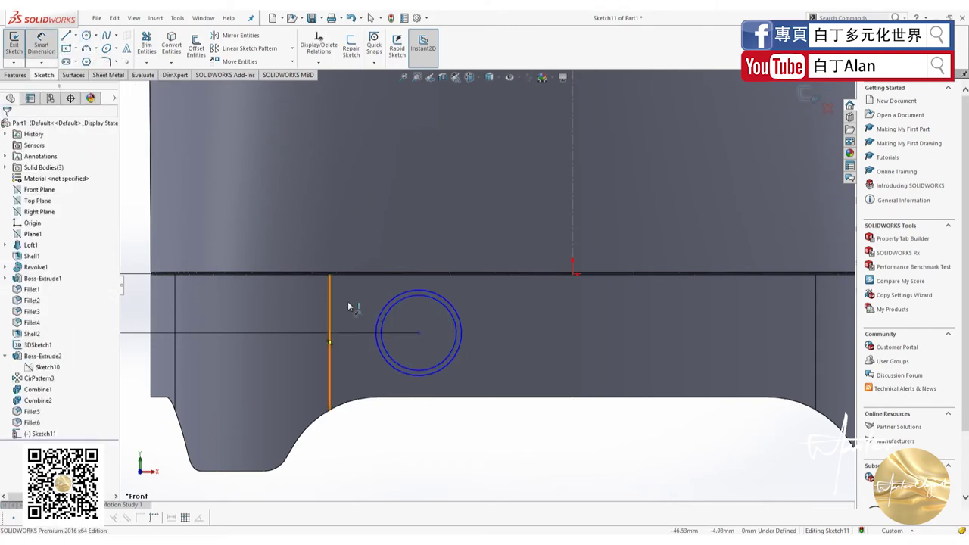
pyautogui.click(379, 320)
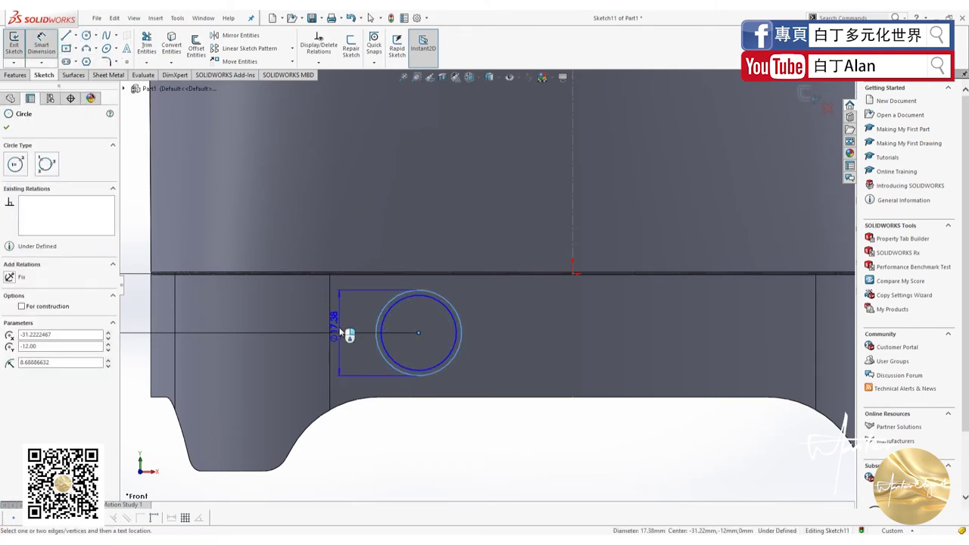
pyautogui.click(339, 331)
pyautogui.press('Return')
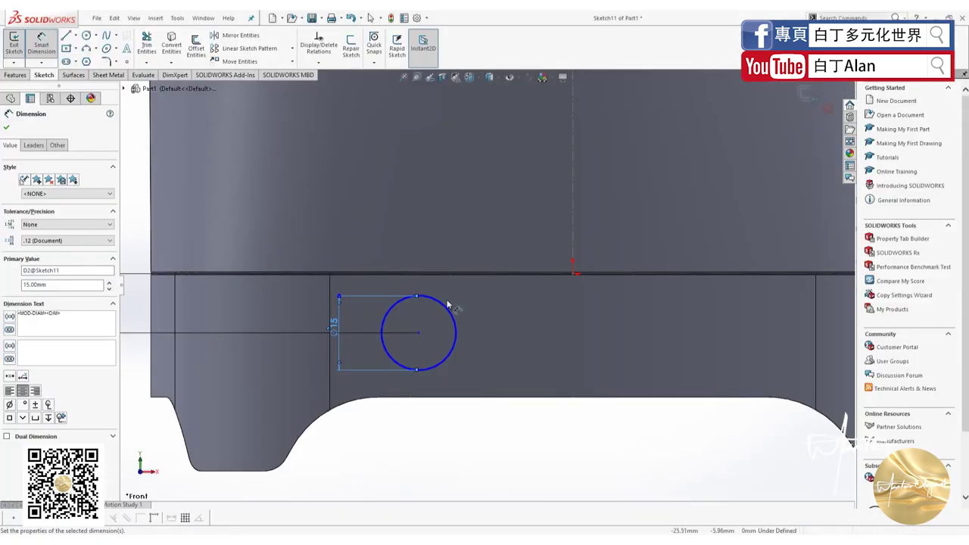
pyautogui.scroll(-3, 404, 301)
pyautogui.scroll(-2, 408, 277)
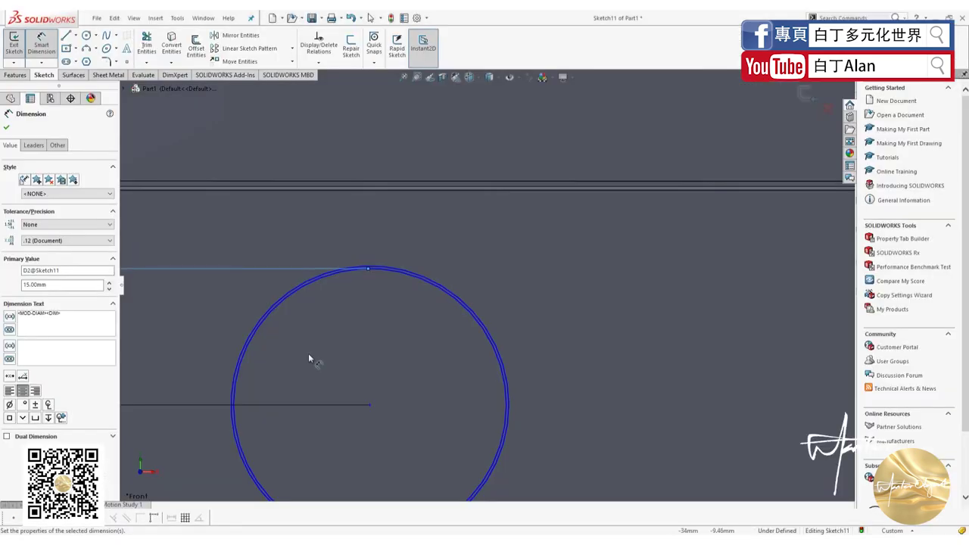
pyautogui.scroll(2, 339, 315)
pyautogui.scroll(-1, 365, 325)
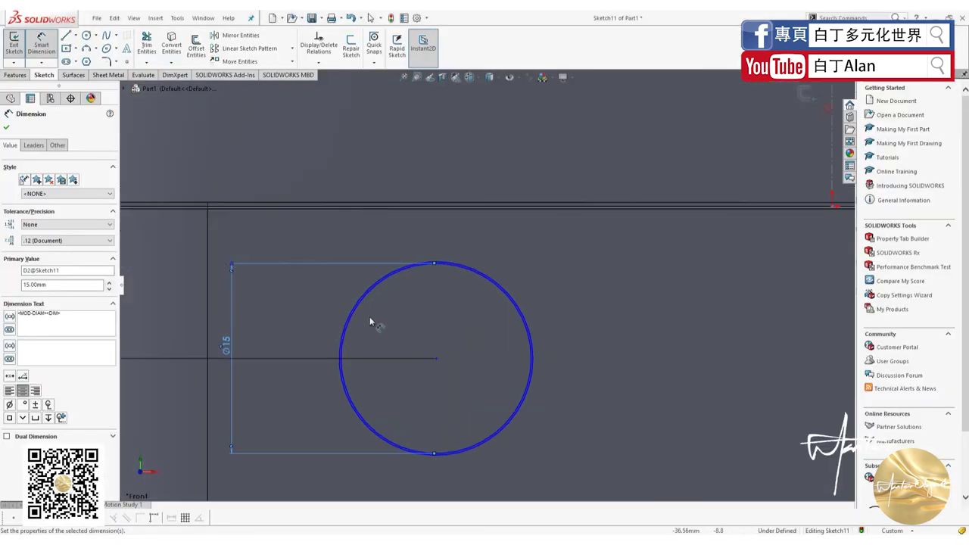
# Add a second diameter dimension of Ø14.80, dismissing the driven-dimension prompts
pyautogui.click(362, 304)
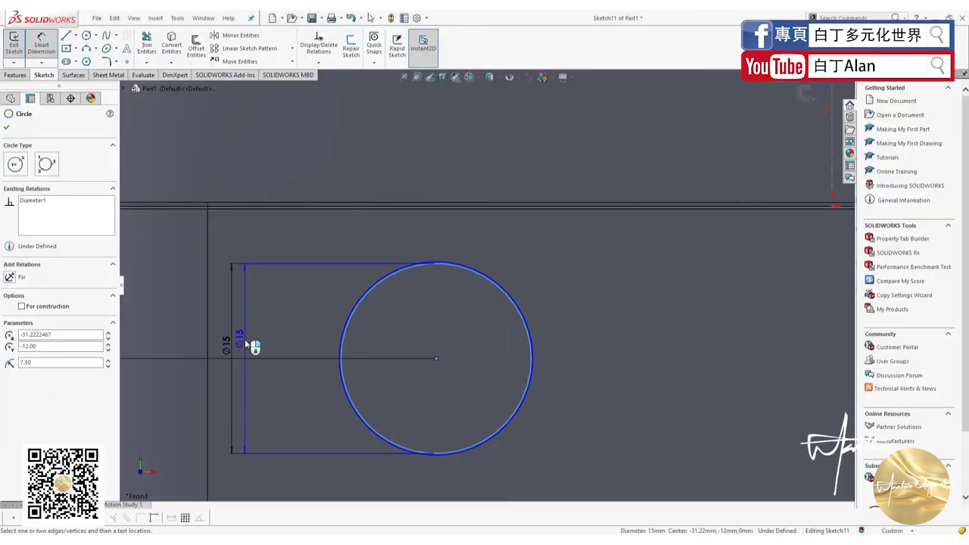
pyautogui.click(245, 342)
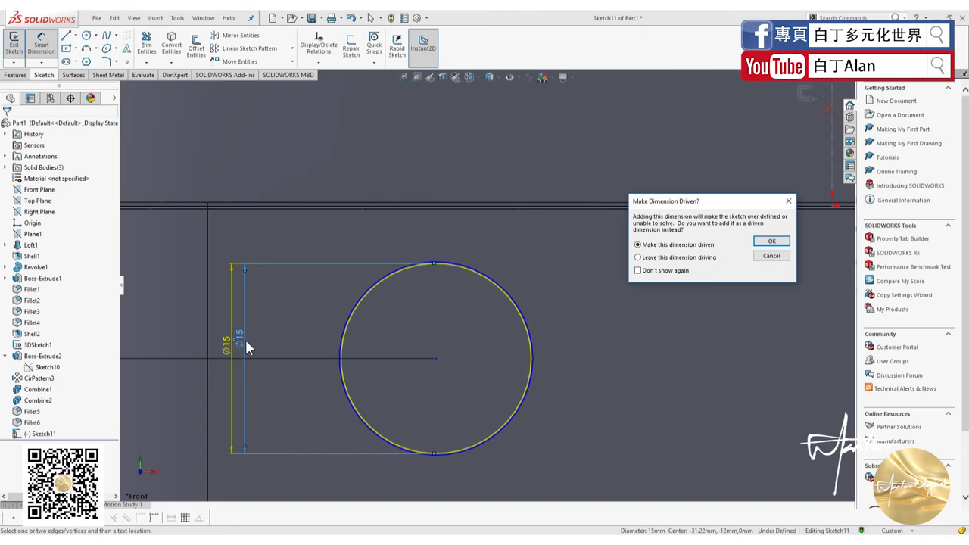
pyautogui.click(771, 255)
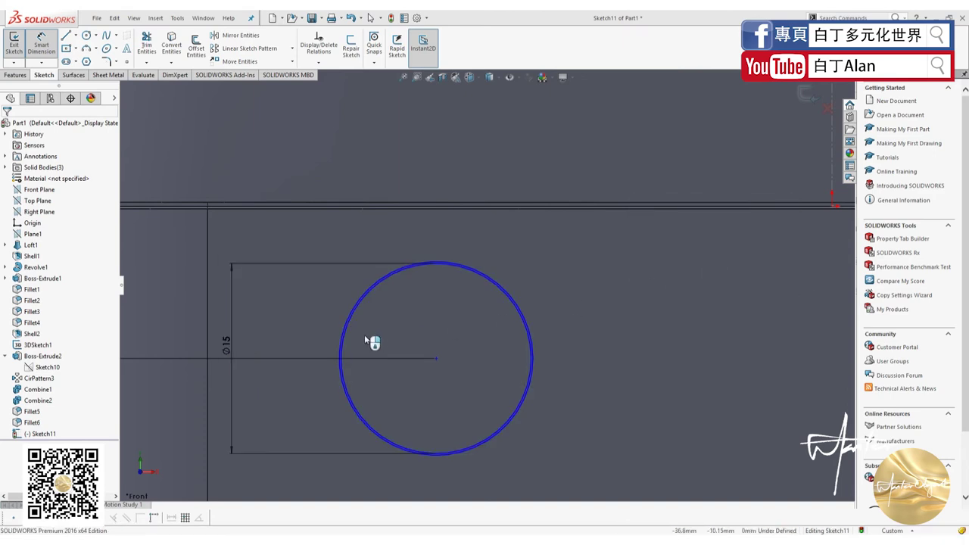
pyautogui.click(350, 329)
pyautogui.click(285, 353)
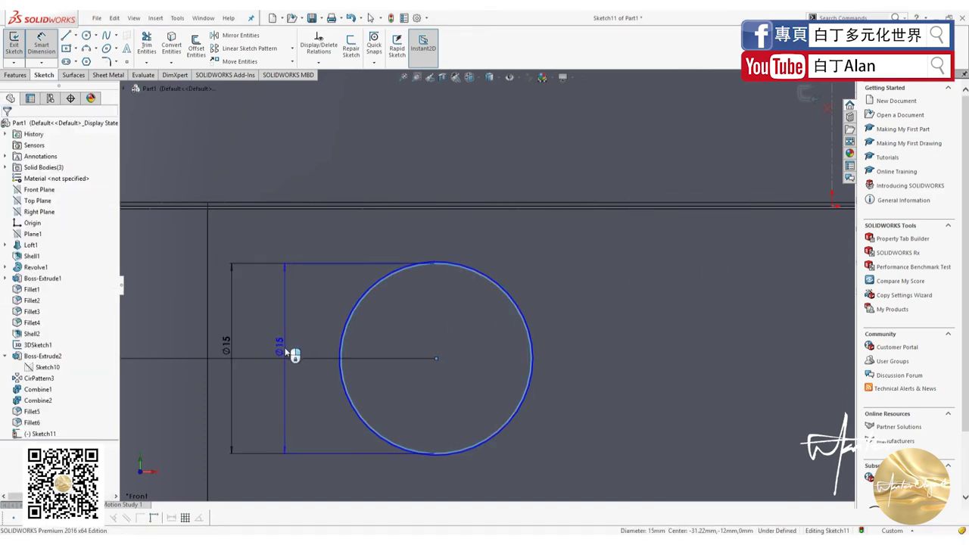
pyautogui.click(771, 256)
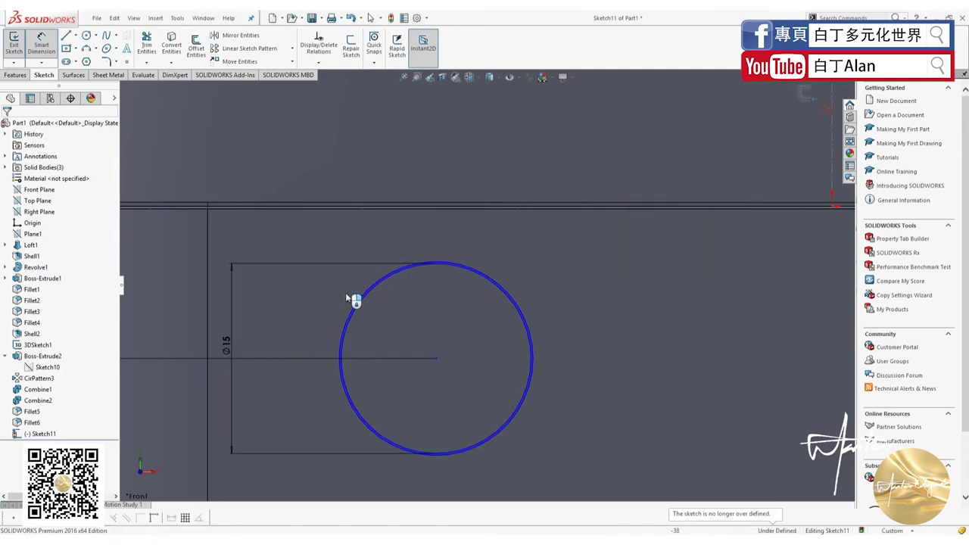
pyautogui.click(356, 305)
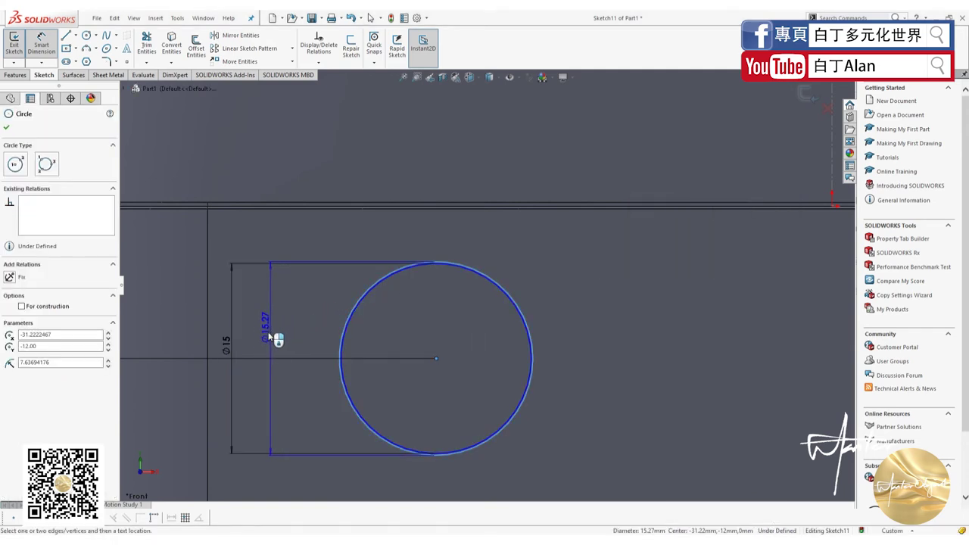
pyautogui.click(268, 349)
pyautogui.write('14')
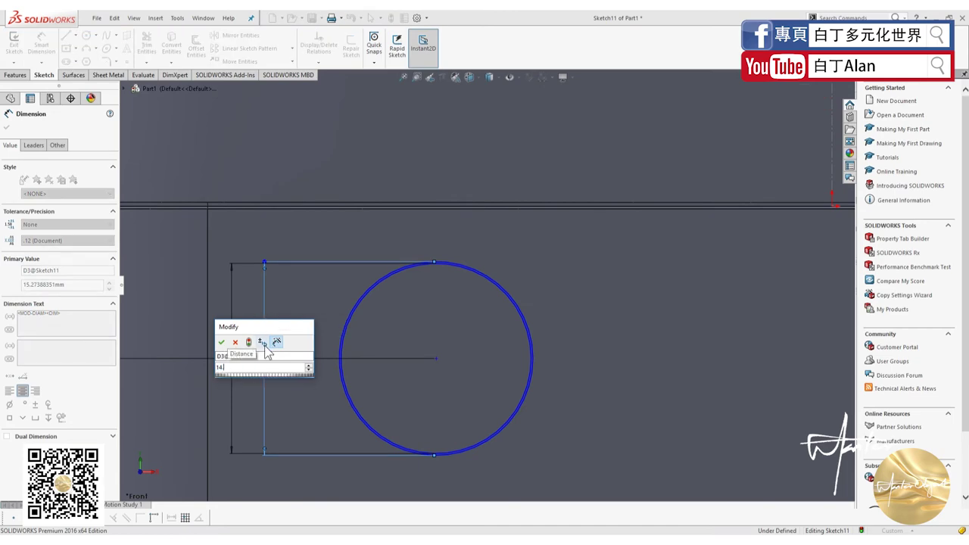
pyautogui.press('Return')
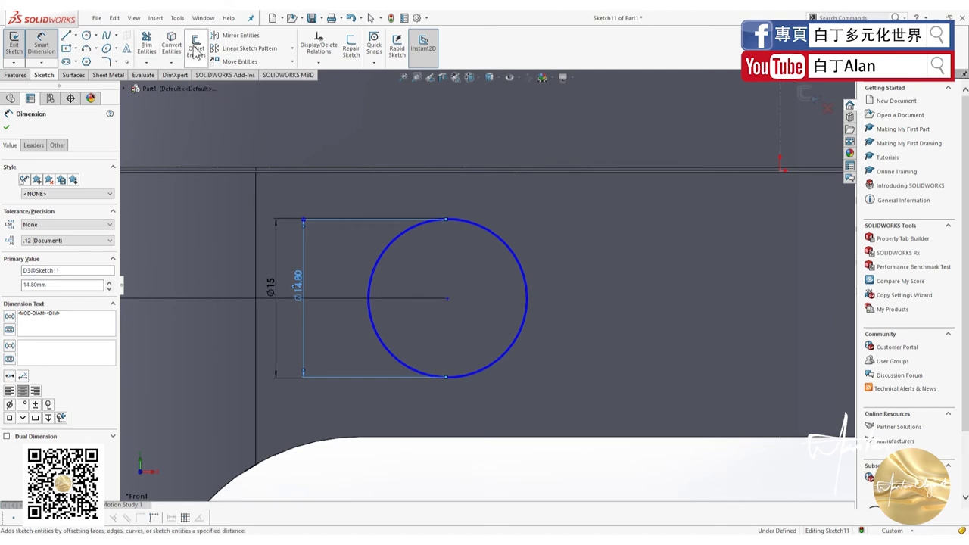
# Offset the first circle 2 mm inward with Reverse checked
pyautogui.click(195, 51)
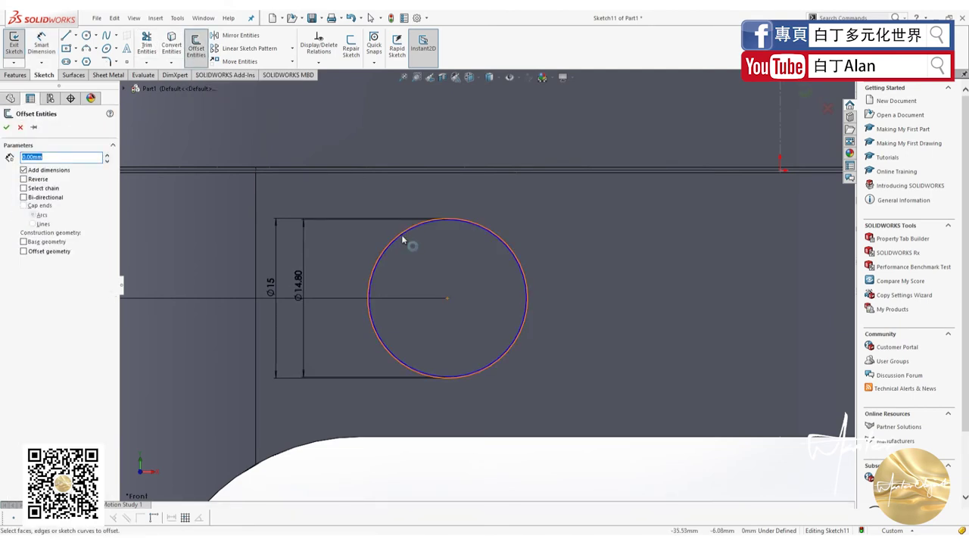
pyautogui.click(403, 237)
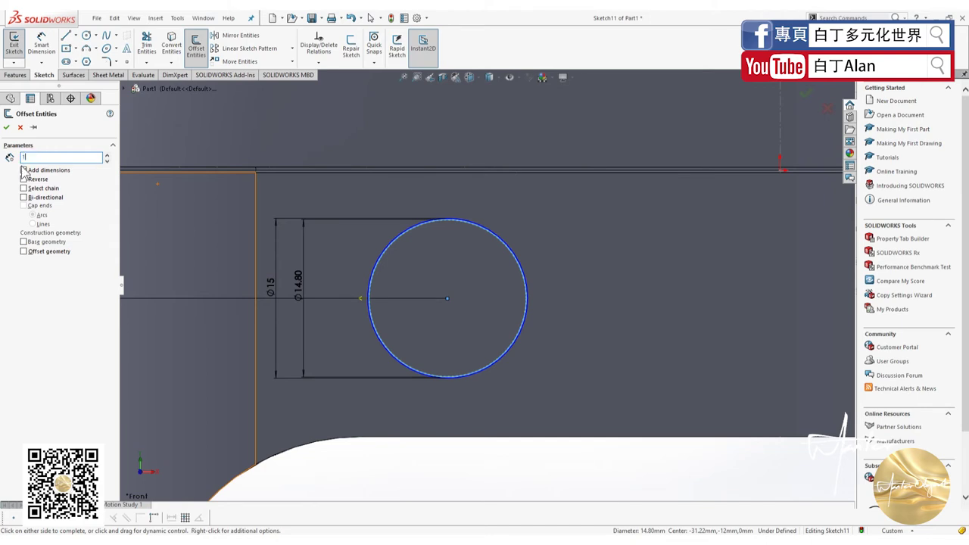
pyautogui.press('Return')
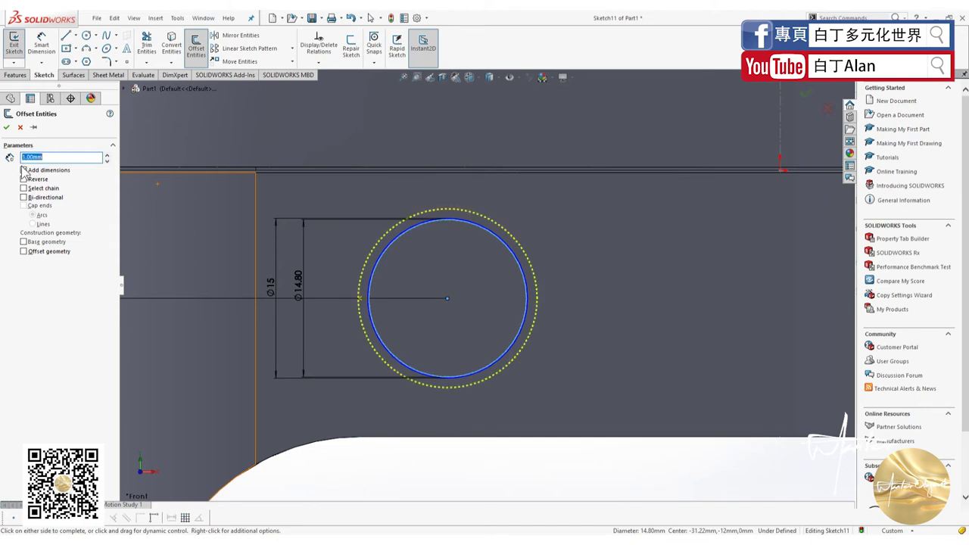
pyautogui.click(31, 179)
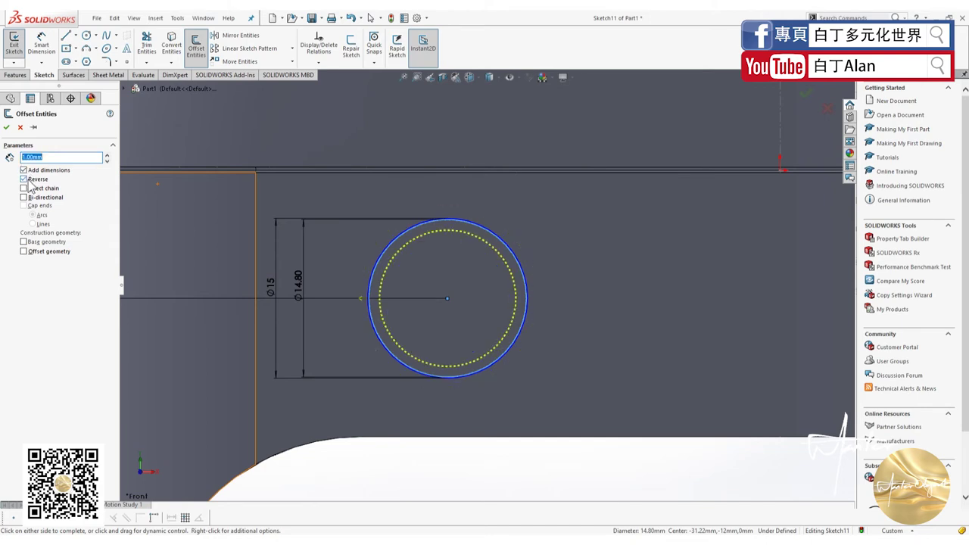
pyautogui.hotkey('alt', 'Tab')
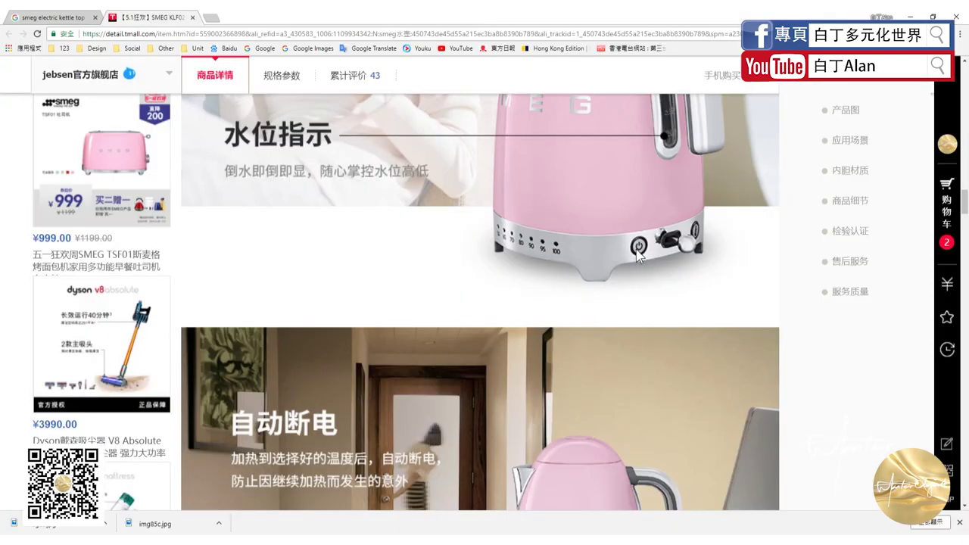
pyautogui.hotkey('alt', 'Tab')
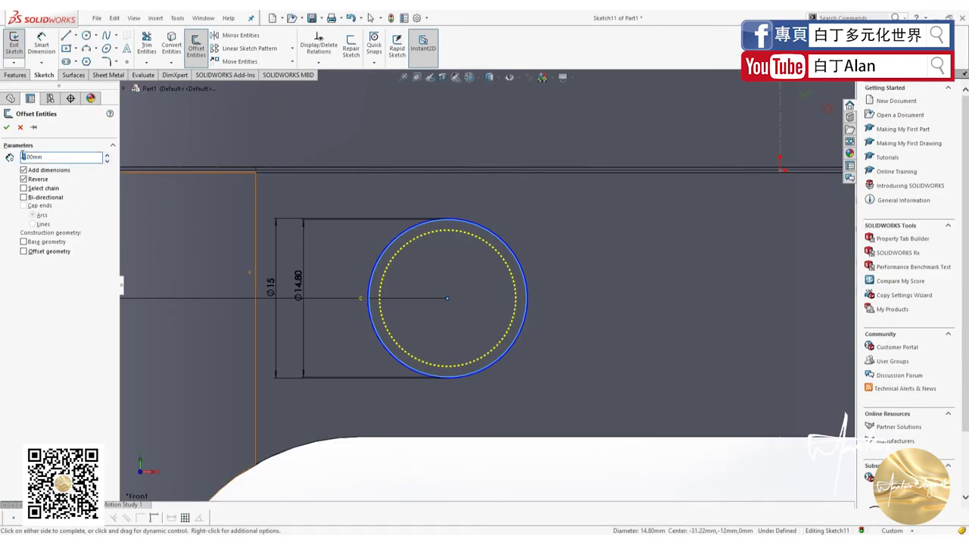
pyautogui.scroll(1, 22, 156)
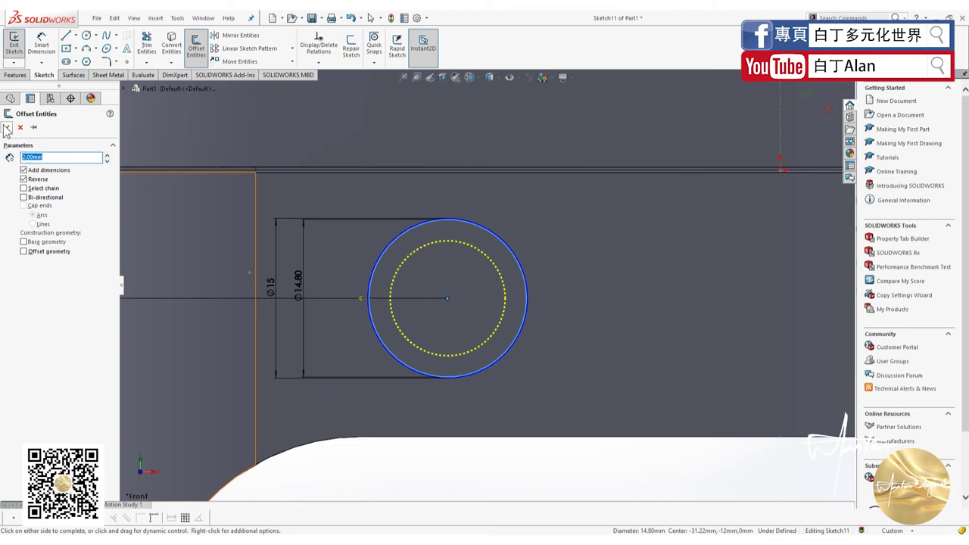
pyautogui.click(7, 127)
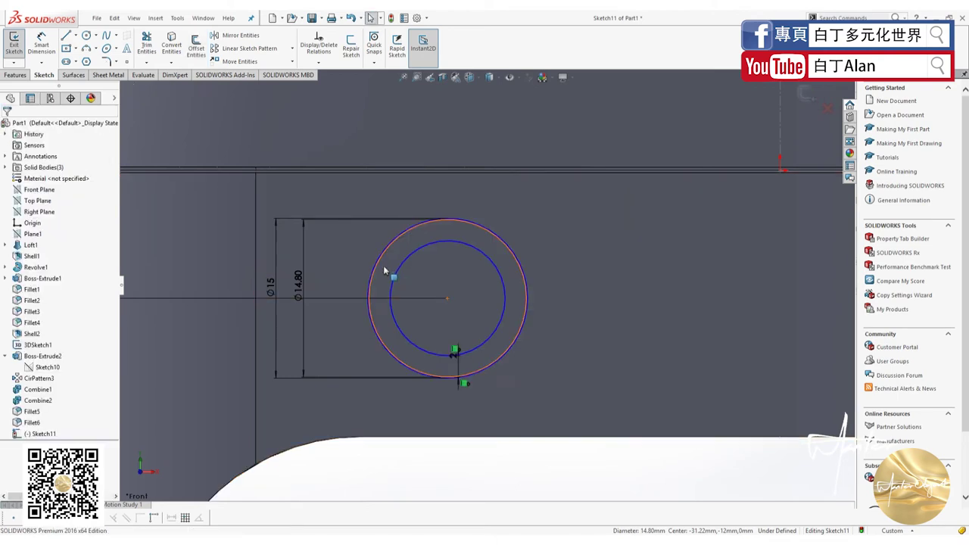
# Offset the other circle 2 mm inward as well, then zoom out
pyautogui.click(196, 45)
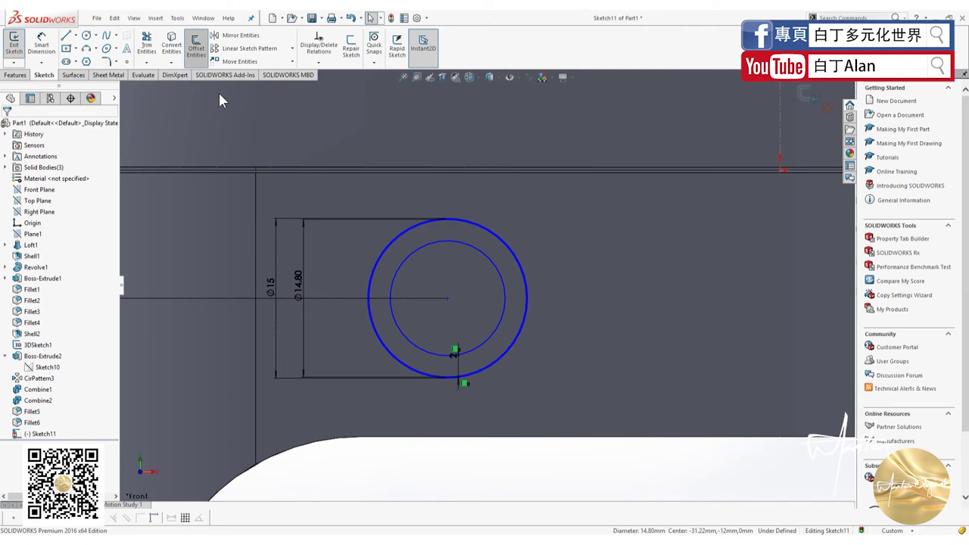
pyautogui.click(379, 274)
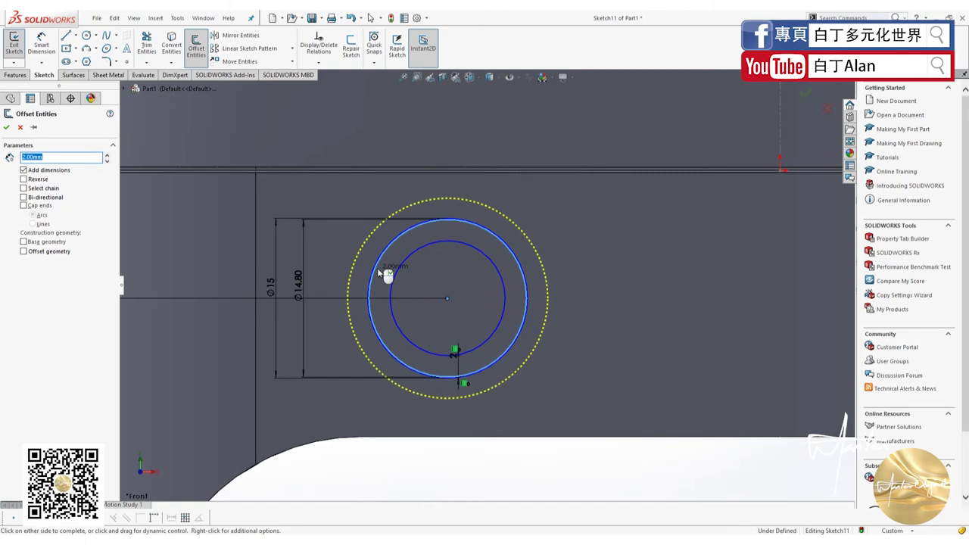
pyautogui.click(24, 179)
pyautogui.scroll(-3, 476, 308)
pyautogui.scroll(-3, 533, 321)
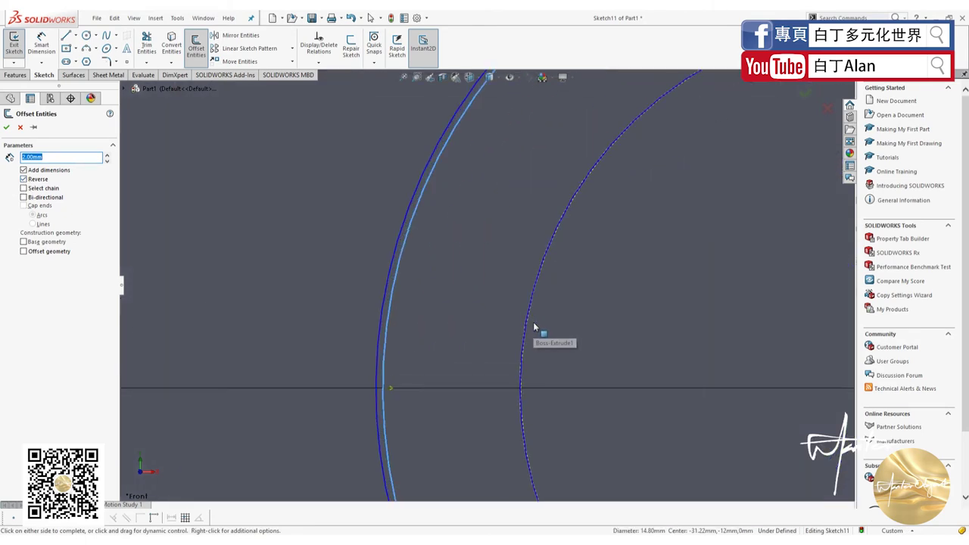
pyautogui.click(390, 301)
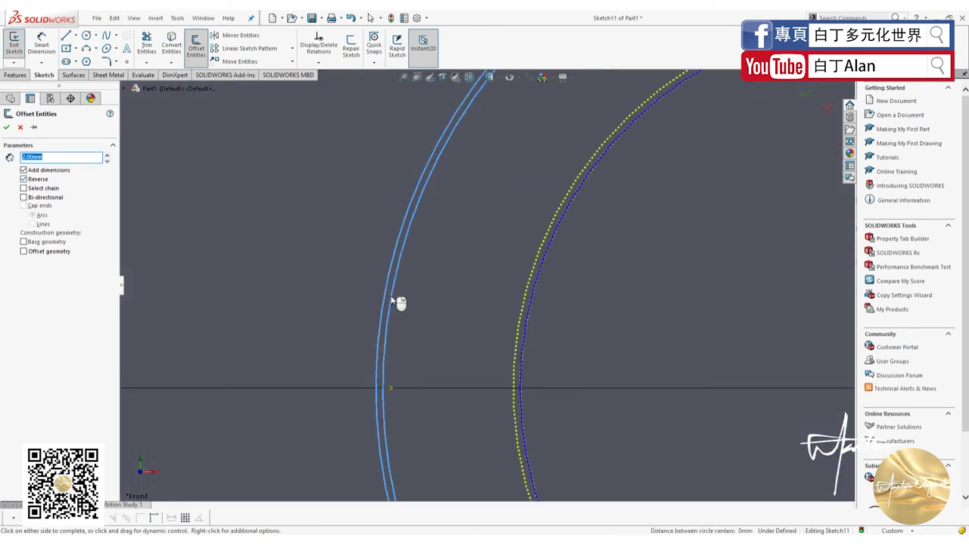
pyautogui.click(7, 129)
pyautogui.scroll(3, 326, 353)
pyautogui.scroll(2, 348, 367)
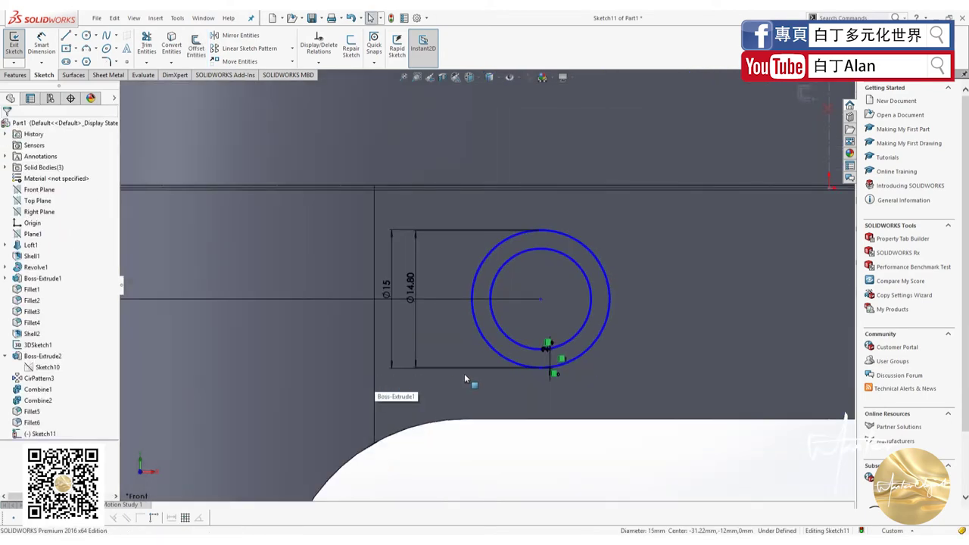
pyautogui.scroll(1, 464, 378)
pyautogui.scroll(2, 528, 371)
pyautogui.scroll(2, 505, 316)
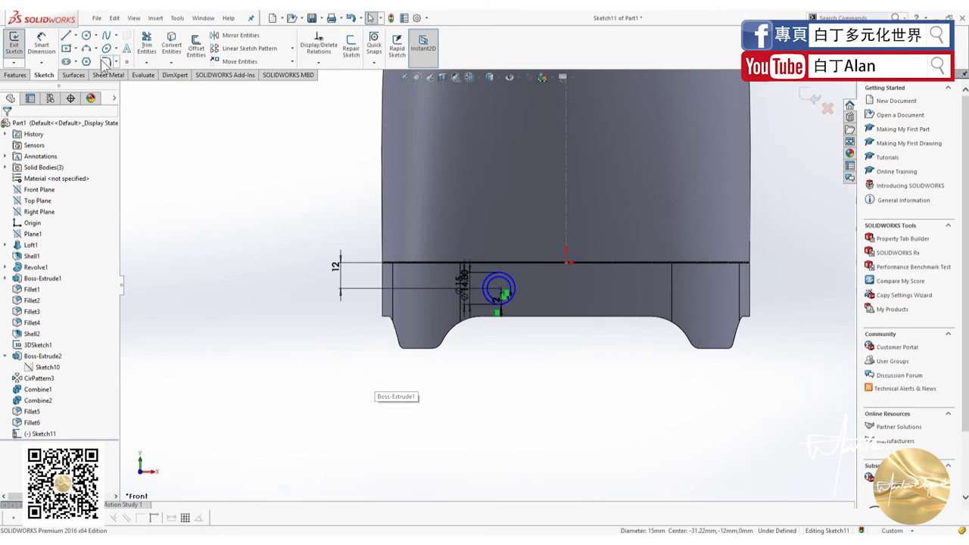
# Draw a vertical centerline through the middle of the part
pyautogui.click(76, 35)
pyautogui.click(95, 47)
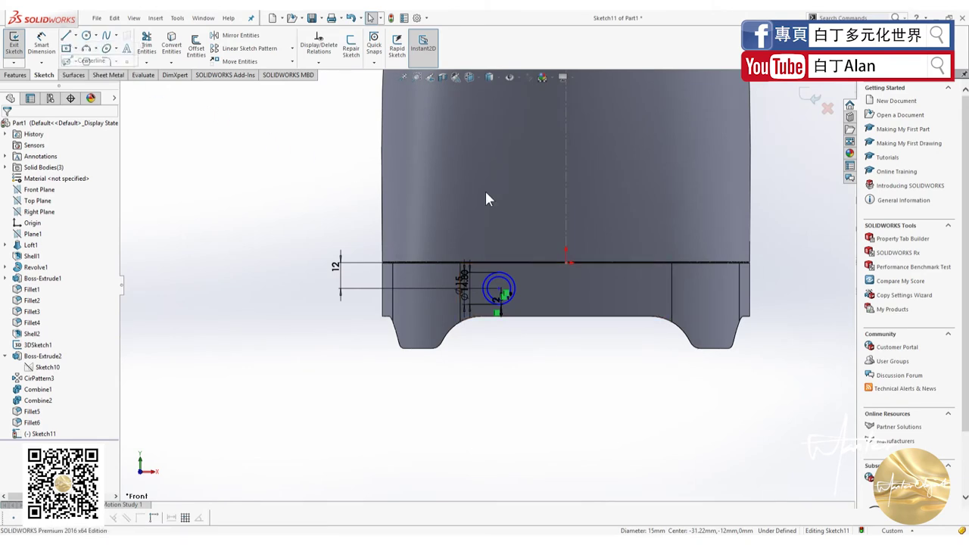
pyautogui.click(566, 182)
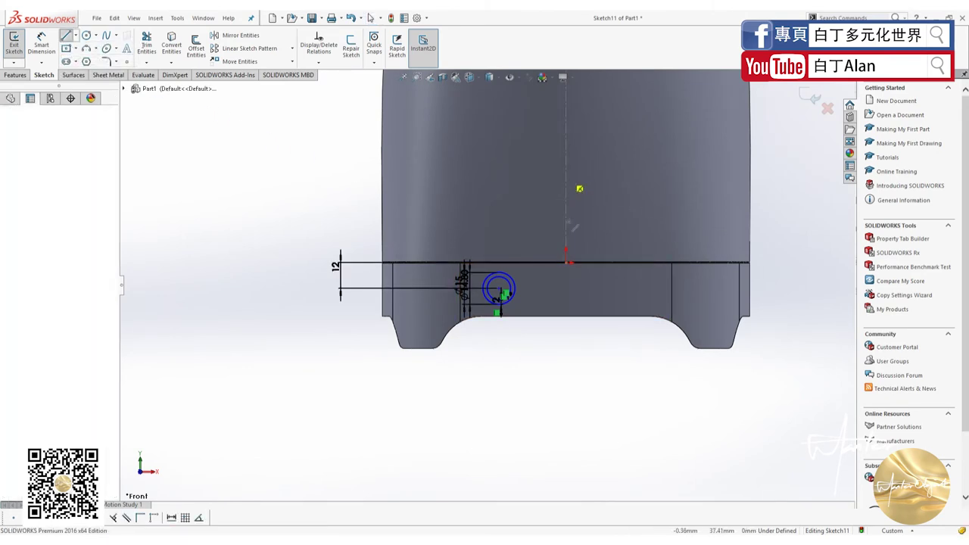
pyautogui.click(566, 370)
pyautogui.press('Escape')
pyautogui.scroll(-3, 431, 262)
pyautogui.scroll(-2, 414, 248)
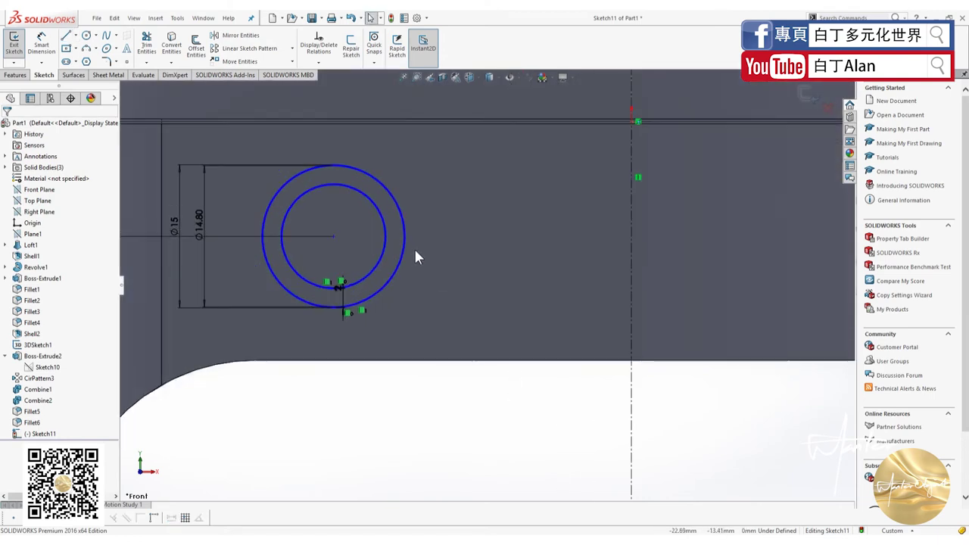
# Mirror both ring circles across the centerline Line1
pyautogui.click(383, 230)
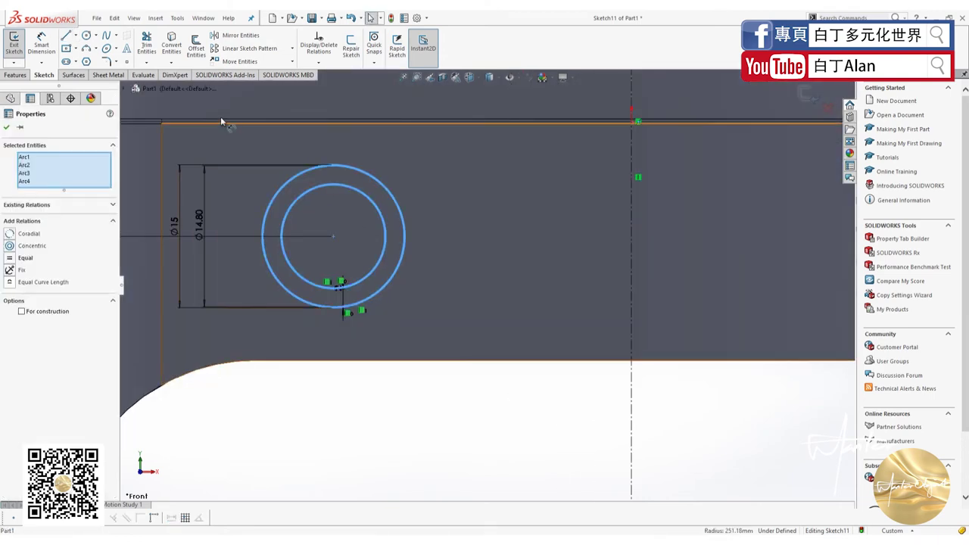
pyautogui.click(227, 34)
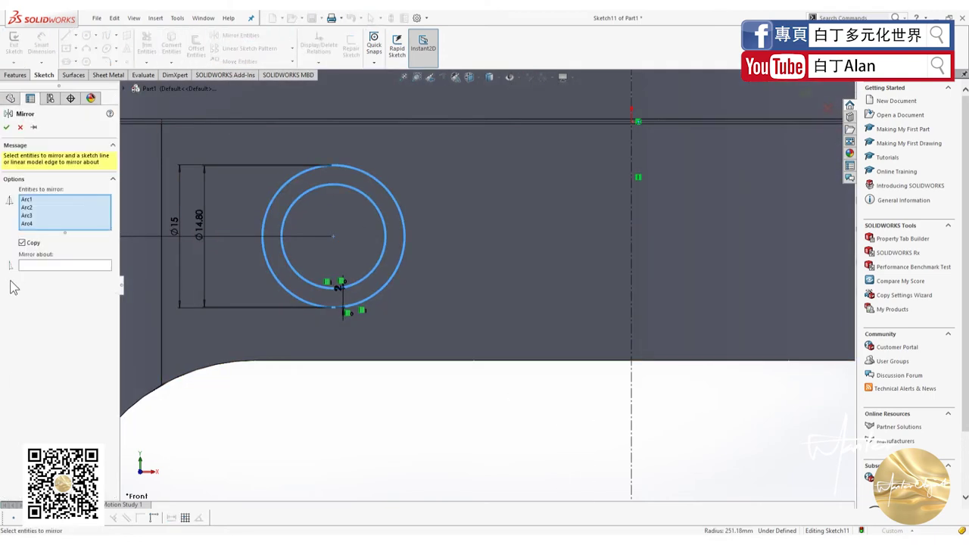
pyautogui.click(41, 265)
pyautogui.click(632, 398)
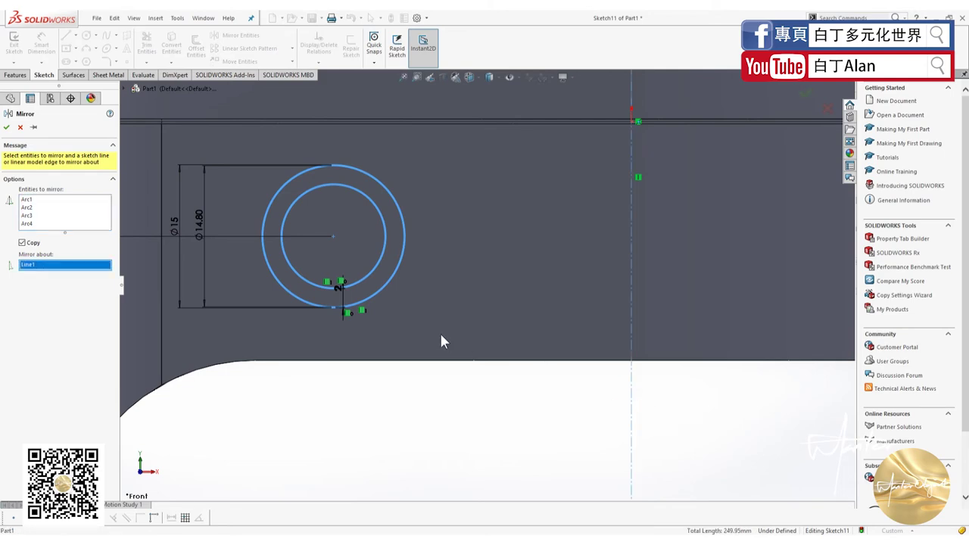
pyautogui.scroll(3, 516, 368)
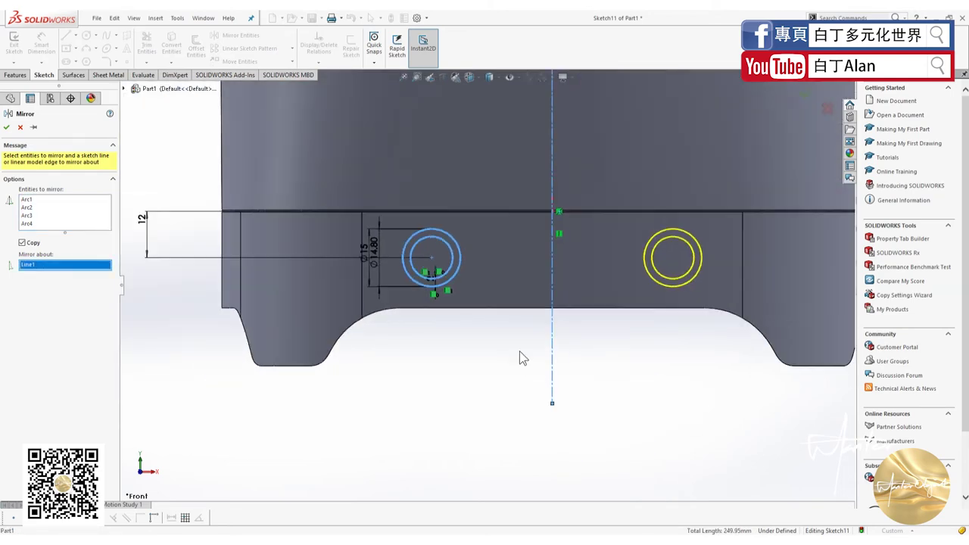
pyautogui.click(7, 128)
pyautogui.press('z')
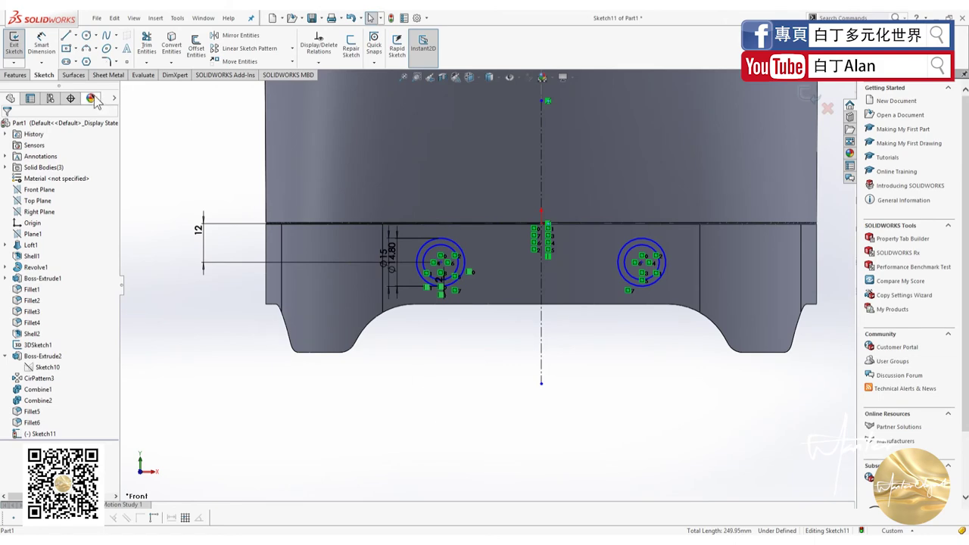
pyautogui.click(18, 75)
# Start a blind 124.00 mm Extruded Cut with Sketch11 picked from the flyout tree as profile
pyautogui.click(153, 44)
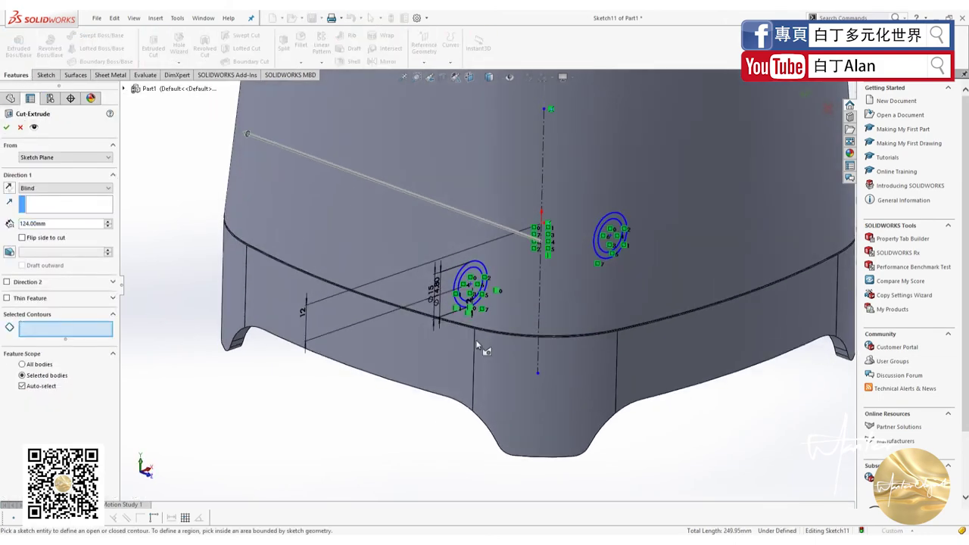
pyautogui.moveTo(370, 209); pyautogui.dragTo(658, 342)
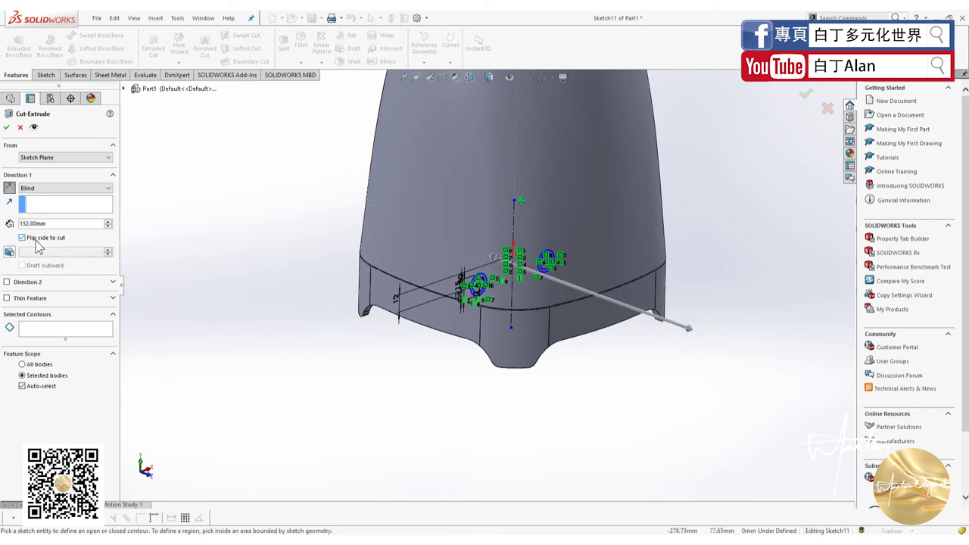
pyautogui.click(21, 127)
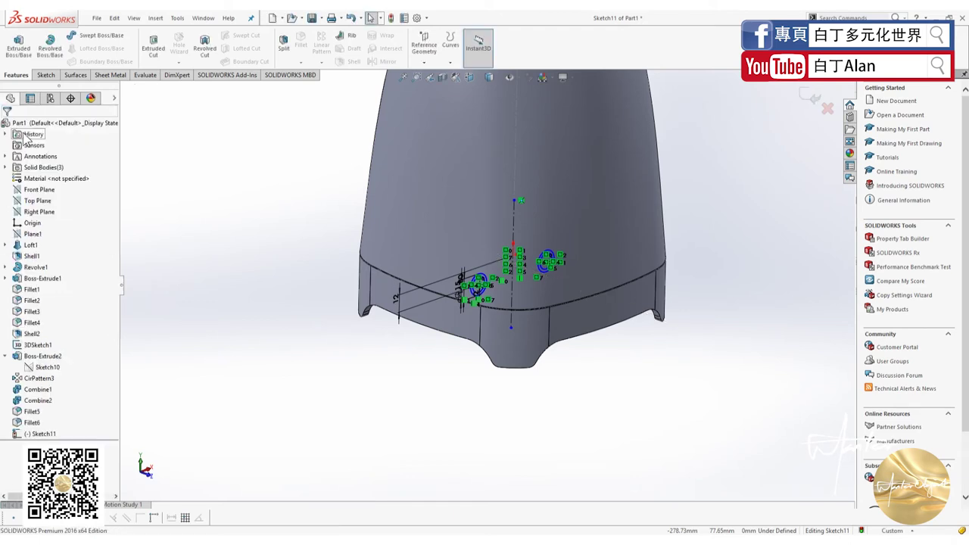
pyautogui.moveTo(507, 389); pyautogui.dragTo(455, 363, button='middle')
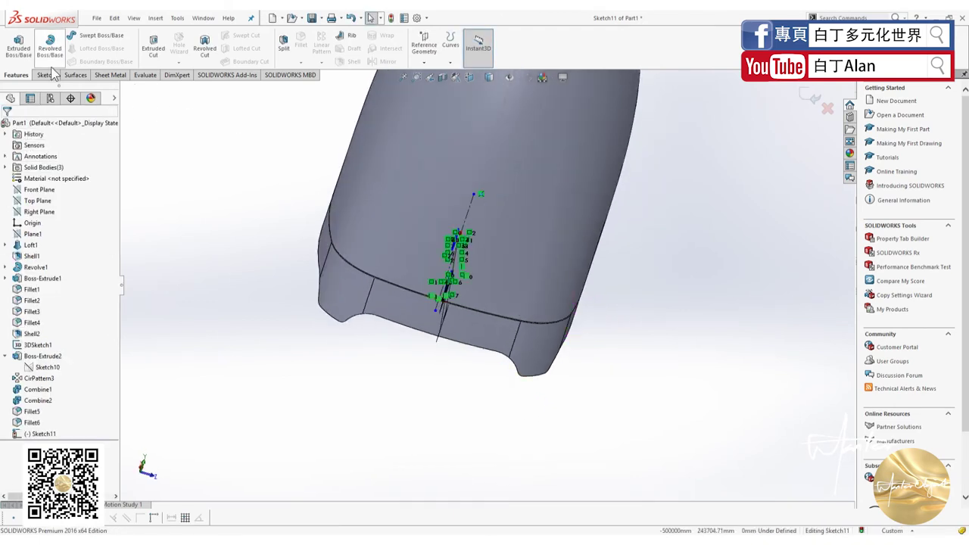
pyautogui.click(158, 48)
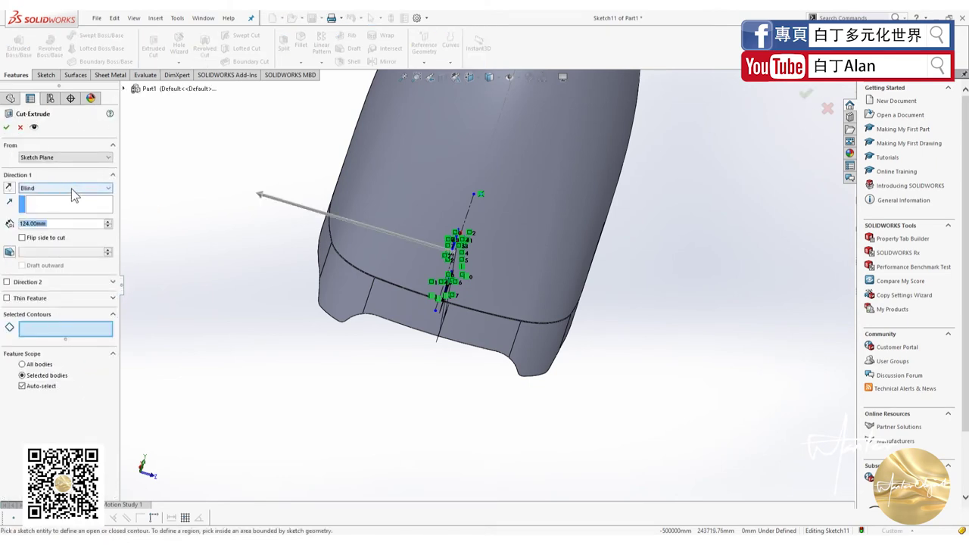
pyautogui.click(125, 88)
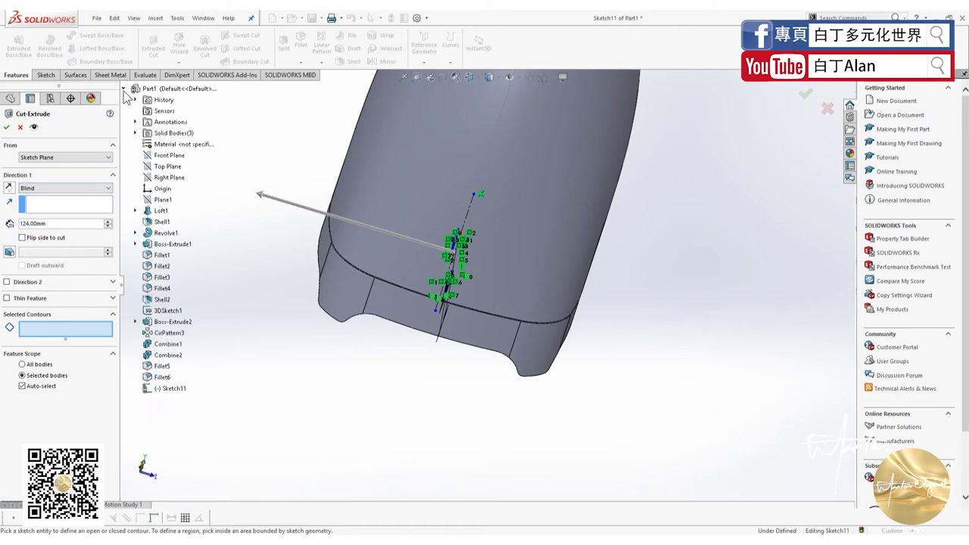
pyautogui.click(165, 391)
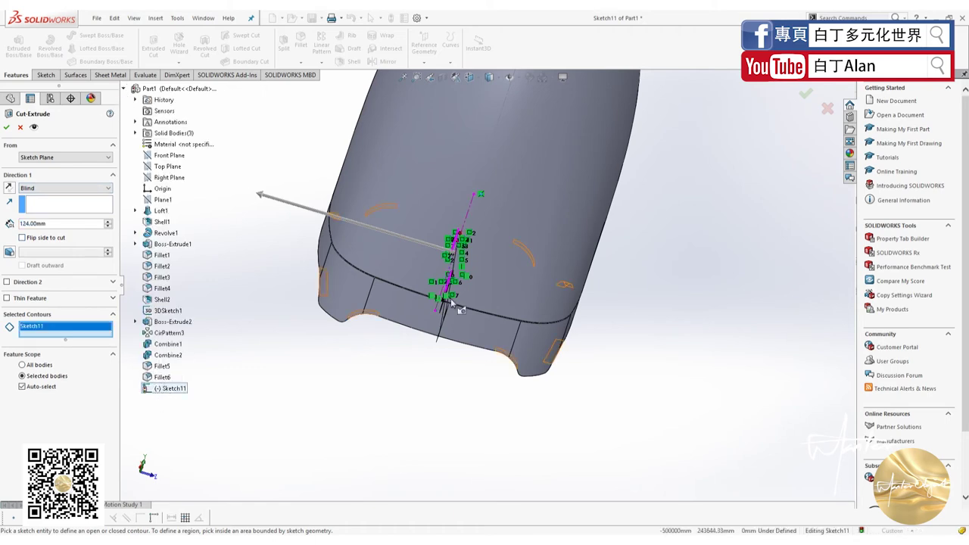
# Select the first knob's circle contours of Sketch11 for the cut
pyautogui.moveTo(450, 298); pyautogui.dragTo(496, 290, button='middle')
pyautogui.scroll(-5, 488, 281)
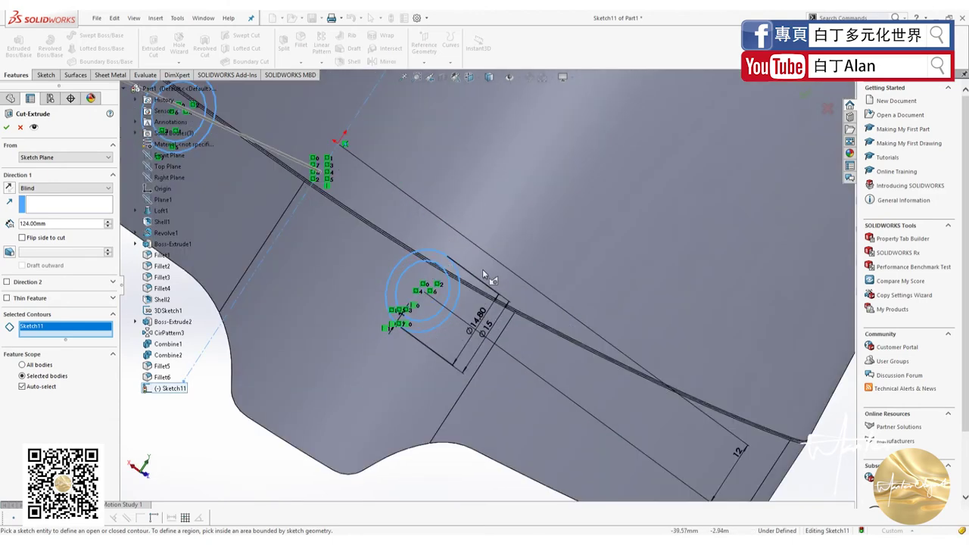
pyautogui.click(416, 262)
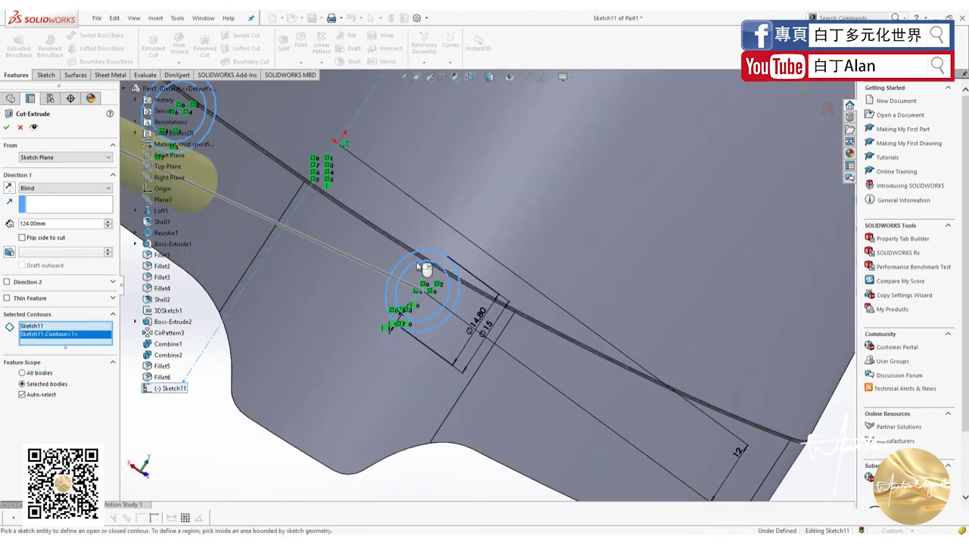
pyautogui.scroll(3, 426, 275)
pyautogui.scroll(-3, 470, 298)
pyautogui.scroll(-2, 470, 303)
pyautogui.scroll(-1, 487, 306)
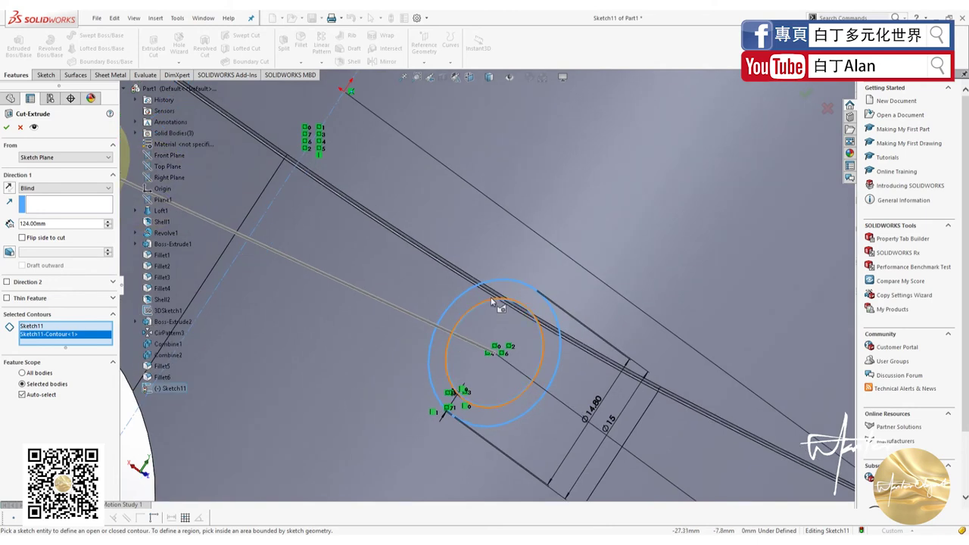
pyautogui.click(490, 297)
pyautogui.click(479, 294)
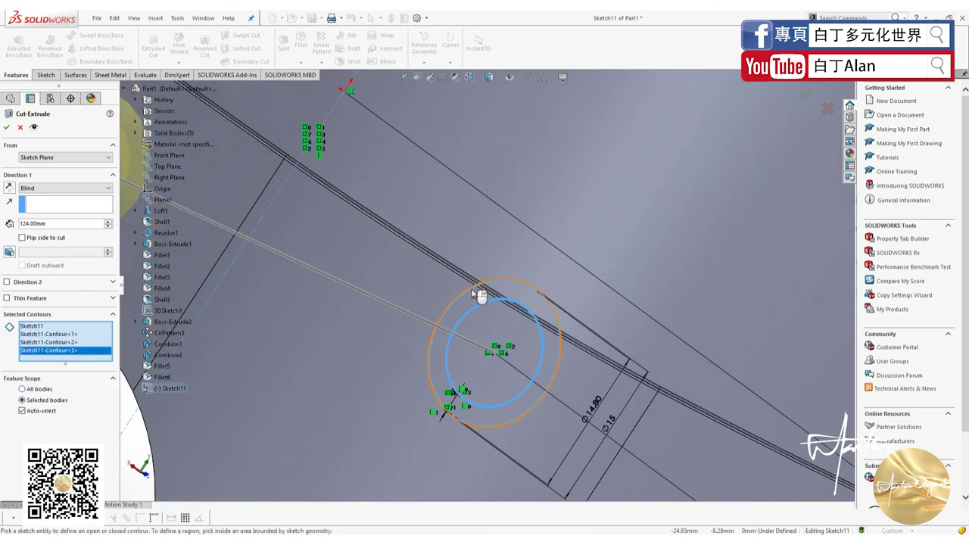
pyautogui.click(473, 291)
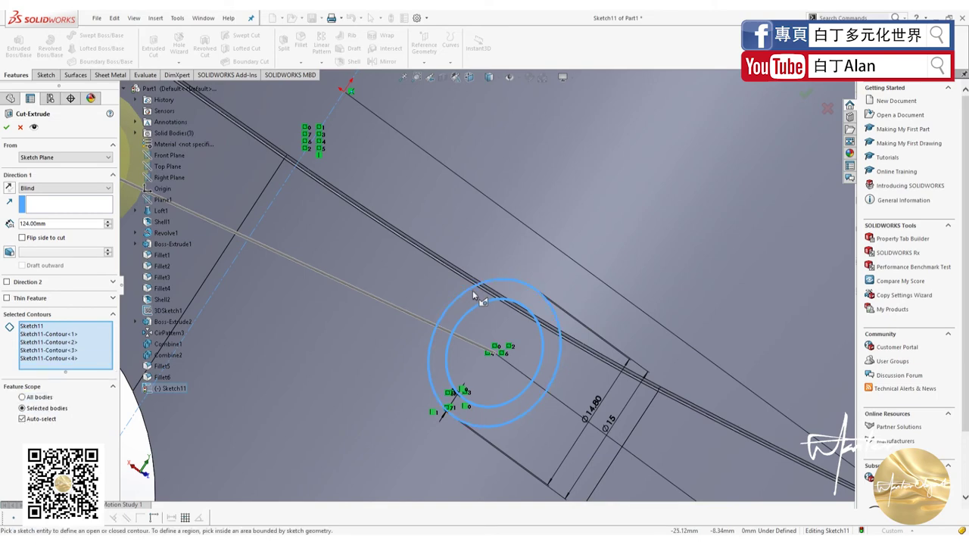
pyautogui.scroll(3, 473, 292)
pyautogui.scroll(-2, 426, 280)
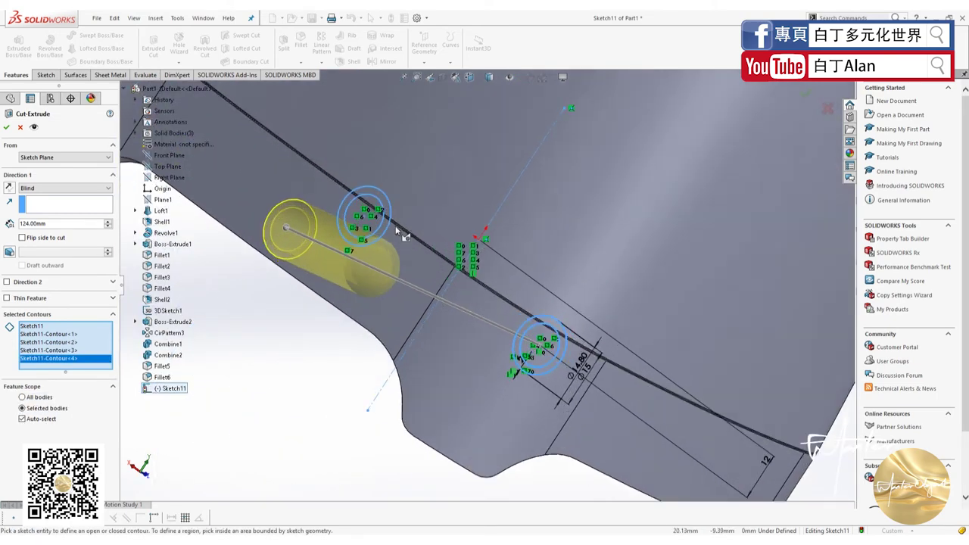
pyautogui.scroll(-2, 395, 226)
pyautogui.scroll(-2, 379, 254)
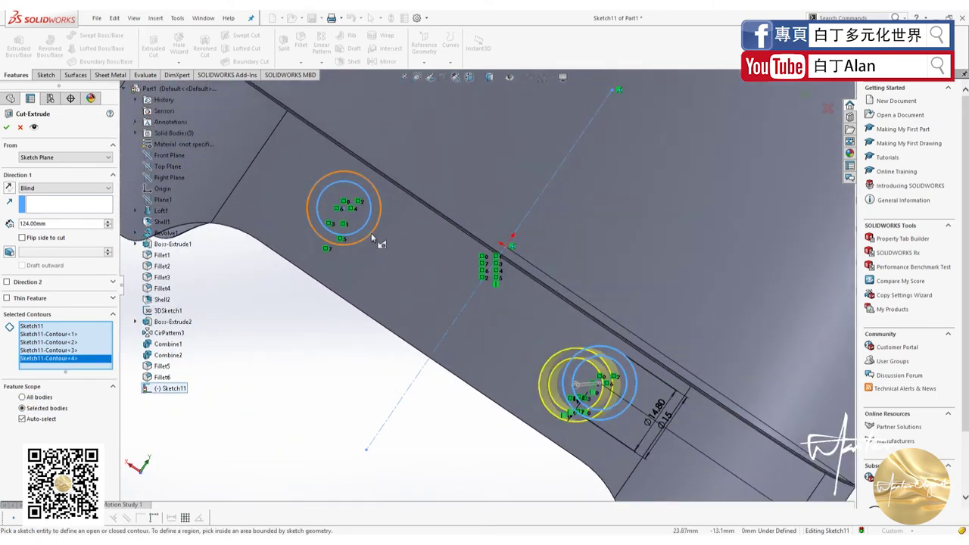
# Select the second knob's circle and ring contours for the cut
pyautogui.click(372, 238)
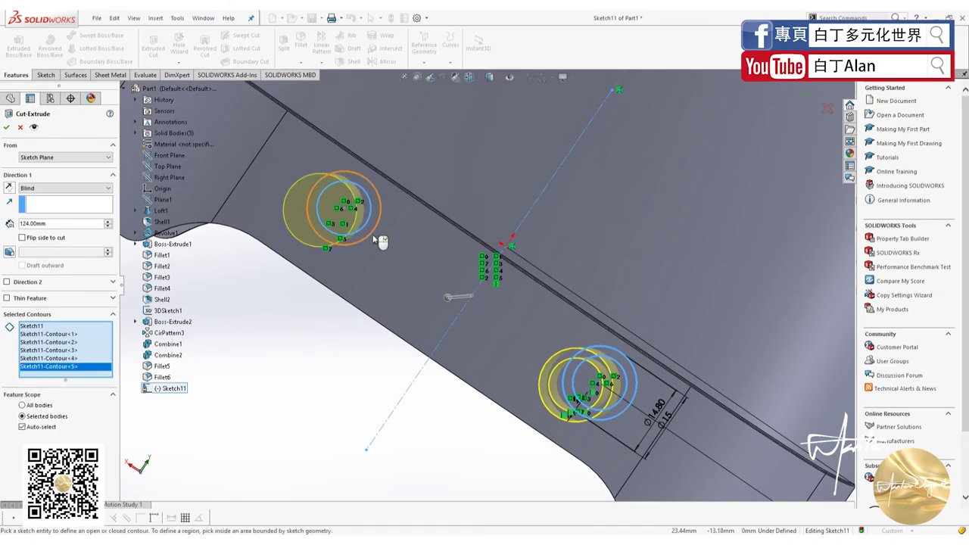
pyautogui.scroll(-3, 373, 236)
pyautogui.scroll(-3, 405, 250)
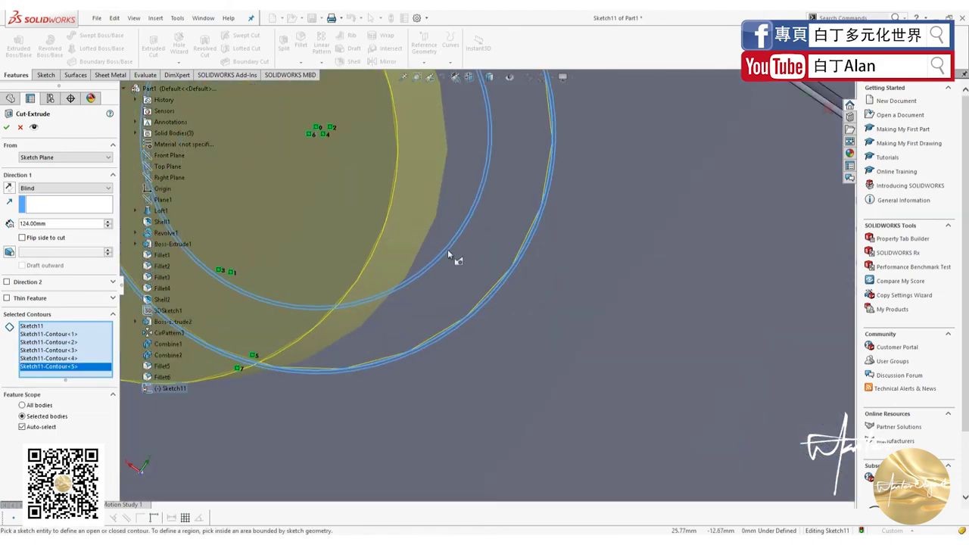
pyautogui.click(451, 245)
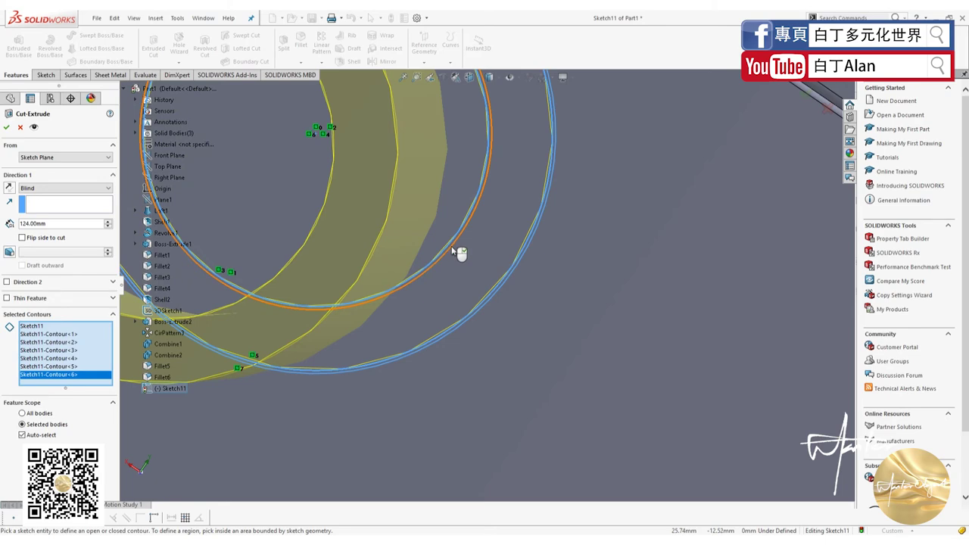
pyautogui.click(499, 285)
pyautogui.click(488, 295)
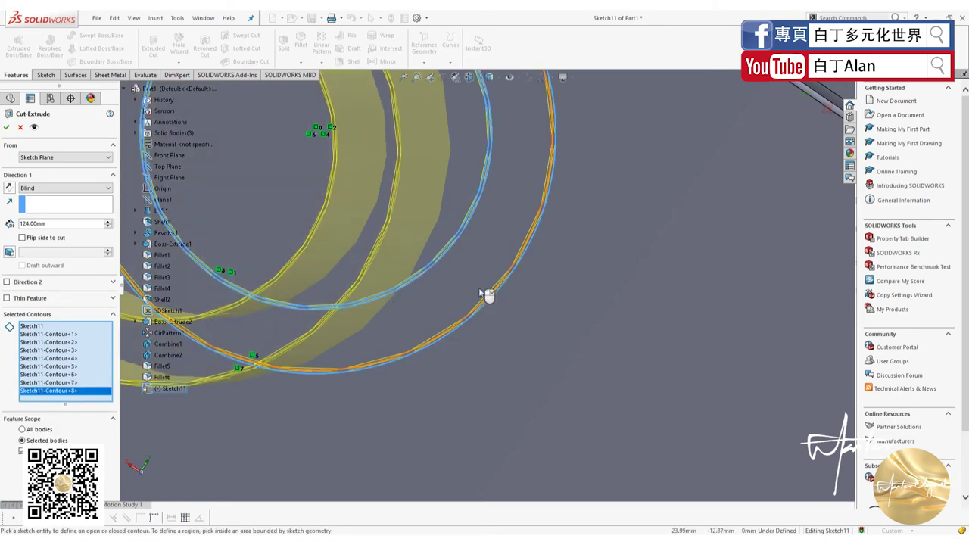
pyautogui.scroll(3, 488, 295)
pyautogui.scroll(3, 488, 295)
pyautogui.scroll(3, 548, 346)
pyautogui.scroll(-2, 447, 338)
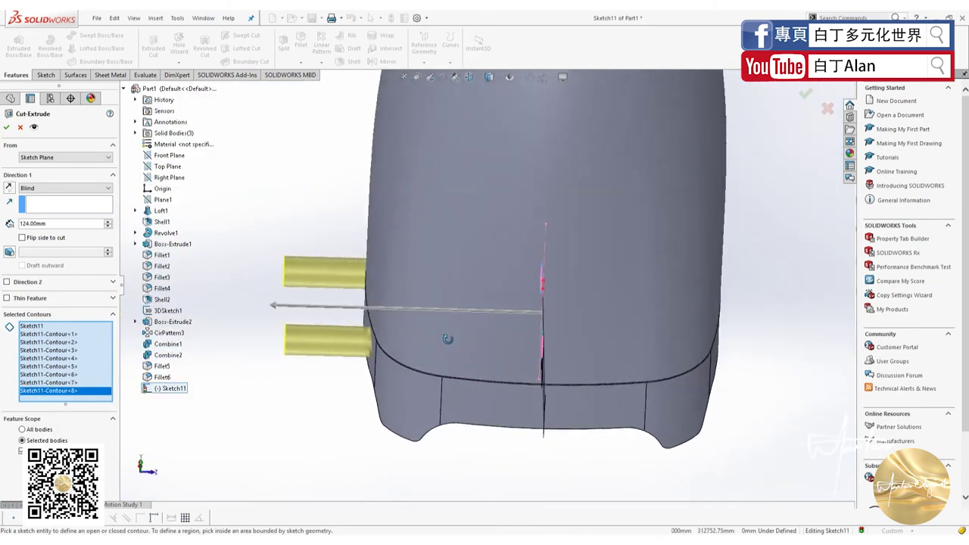
pyautogui.scroll(2, 447, 338)
pyautogui.scroll(2, 412, 318)
pyautogui.scroll(2, 393, 318)
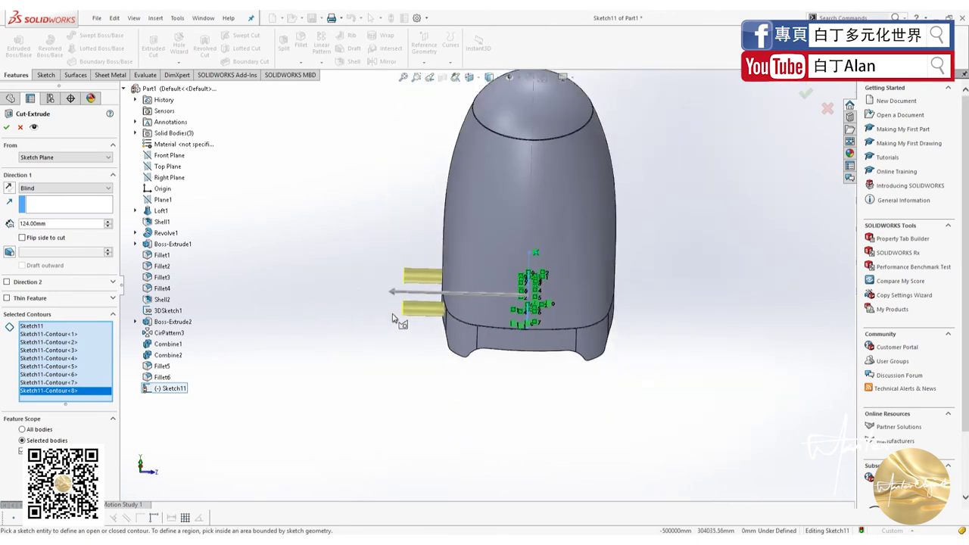
# Reverse the cut direction, set depth 123.00 mm, and confirm the bodies to keep
pyautogui.moveTo(390, 292); pyautogui.dragTo(664, 299)
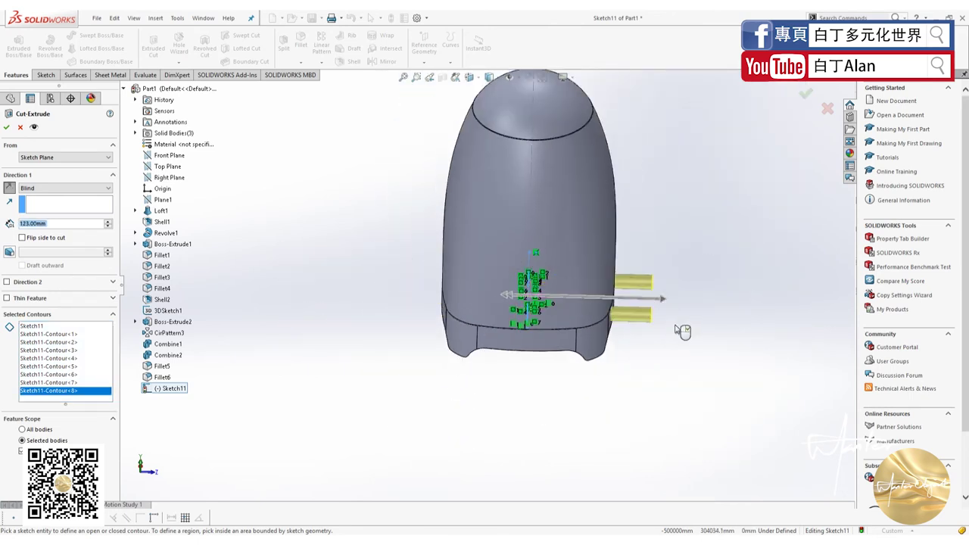
pyautogui.moveTo(682, 331); pyautogui.dragTo(685, 282, button='middle')
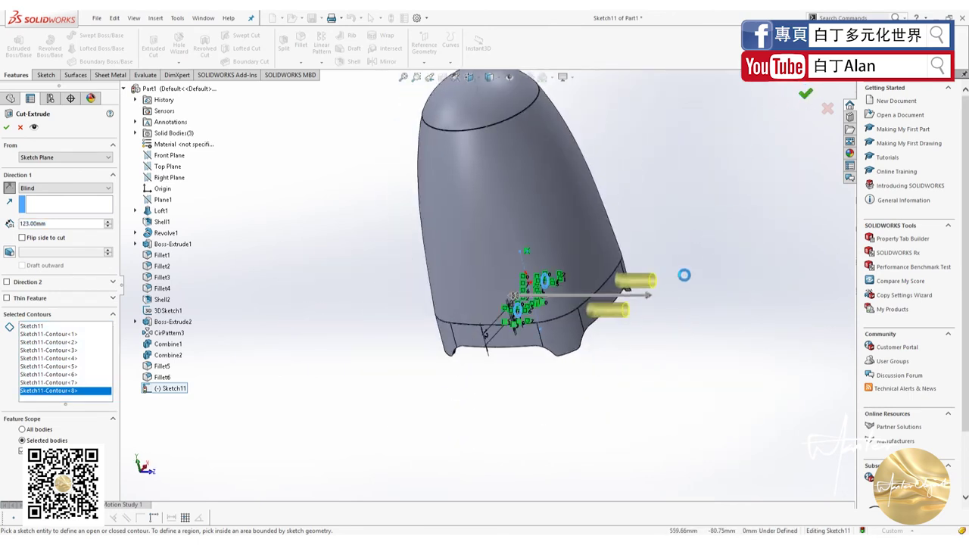
pyautogui.click(21, 35)
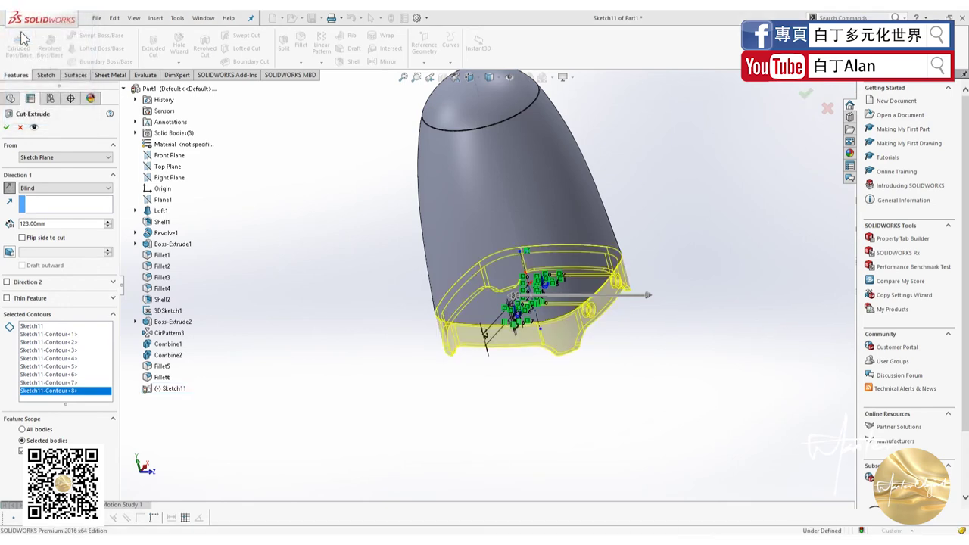
# Finish the extruded cut and highlight the resulting Cut-Extrude1 bodies under Solid Bodies
pyautogui.rightClick(572, 325)
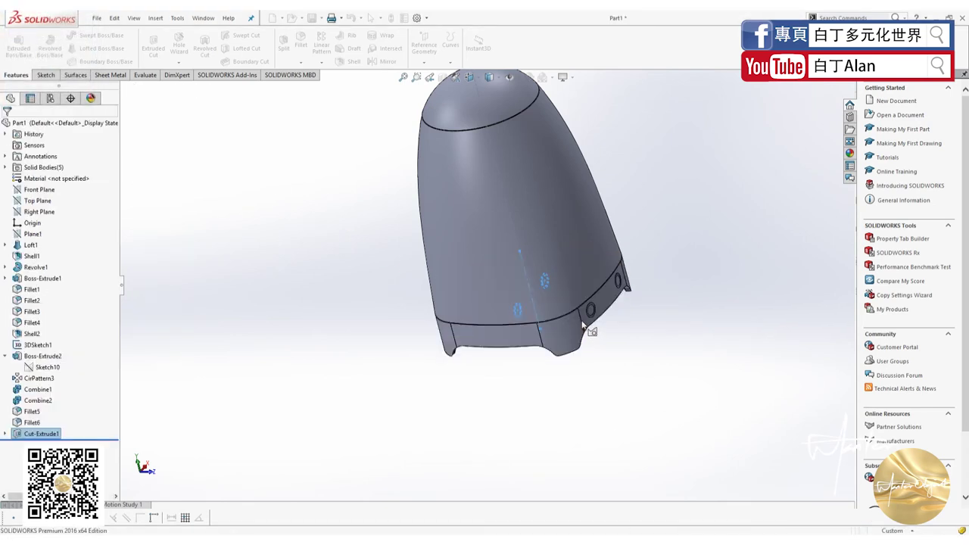
pyautogui.scroll(-3, 568, 302)
pyautogui.moveTo(567, 302); pyautogui.dragTo(563, 287, button='middle')
pyautogui.scroll(-3, 563, 285)
pyautogui.scroll(-5, 530, 295)
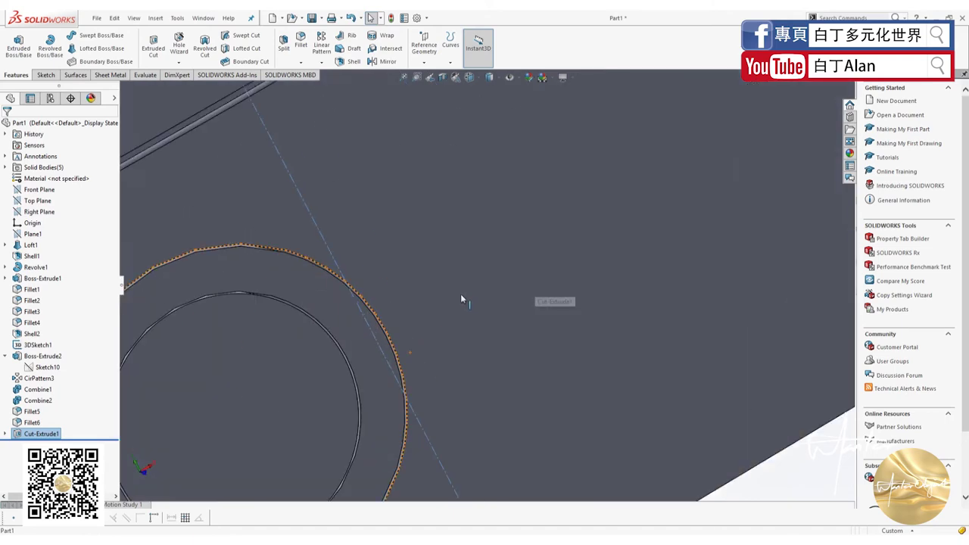
pyautogui.click(256, 271)
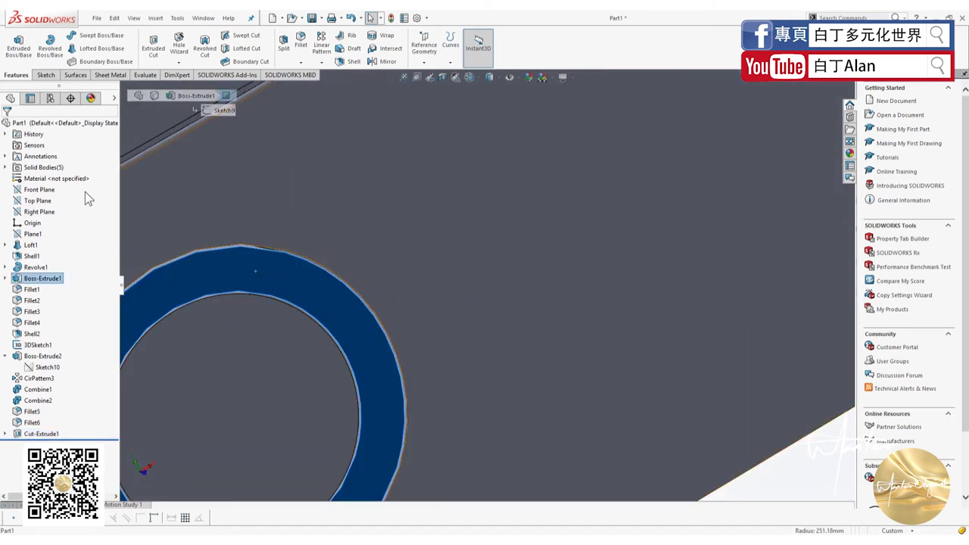
pyautogui.click(5, 167)
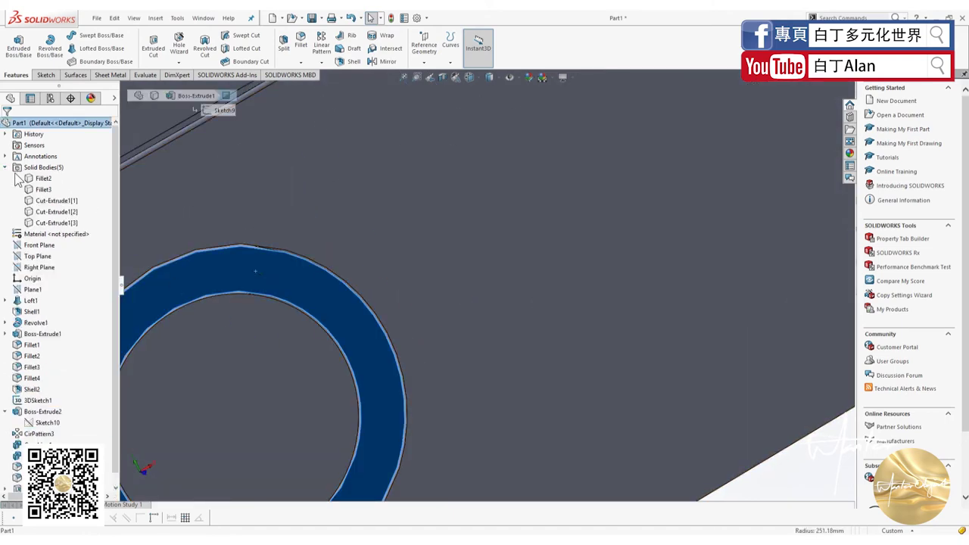
pyautogui.click(53, 200)
pyautogui.click(54, 211)
pyautogui.click(56, 234)
# Orbit and zoom to view both new holes on the base band
pyautogui.moveTo(256, 301)
pyautogui.mouseDown(button='middle')
pyautogui.moveTo(327, 346)
pyautogui.moveTo(285, 198)
pyautogui.moveTo(339, 324)
pyautogui.moveTo(424, 233)
pyautogui.moveTo(374, 356)
pyautogui.mouseUp(button='middle')
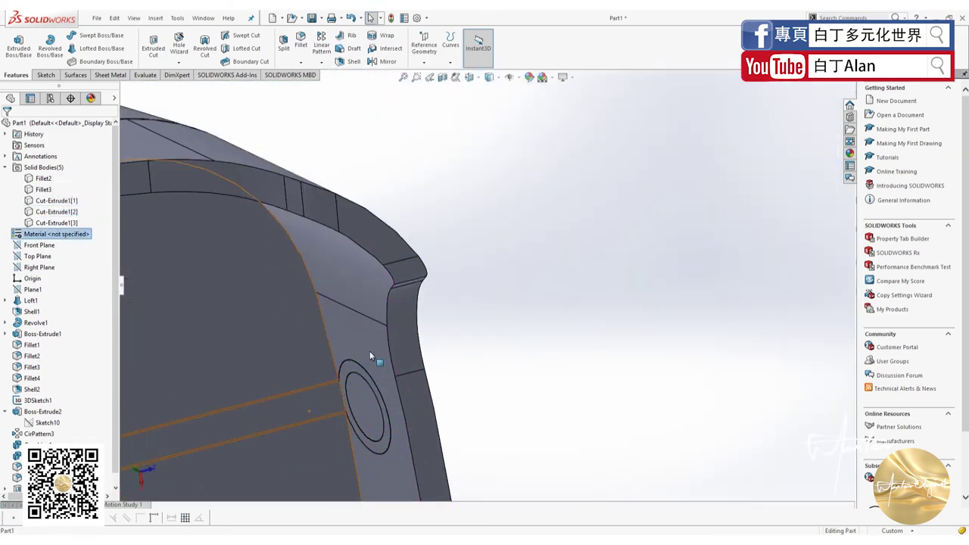
pyautogui.scroll(-5, 374, 356)
pyautogui.scroll(-3, 489, 350)
pyautogui.scroll(3, 529, 333)
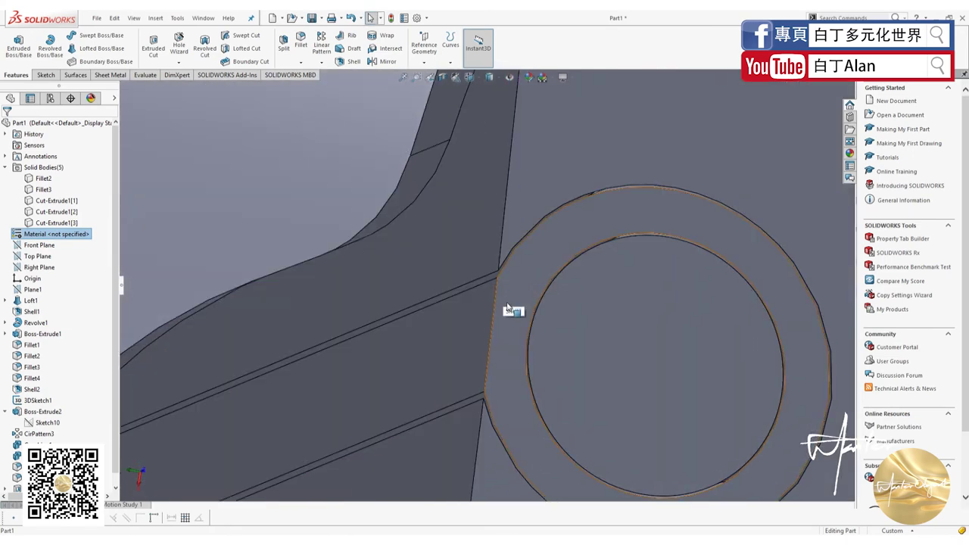
pyautogui.moveTo(503, 292)
pyautogui.mouseDown(button='middle')
pyautogui.moveTo(545, 348)
pyautogui.moveTo(419, 459)
pyautogui.mouseUp(button='middle')
pyautogui.scroll(5, 419, 458)
pyautogui.moveTo(493, 312)
pyautogui.mouseDown(button='middle')
pyautogui.moveTo(508, 389)
pyautogui.moveTo(388, 318)
pyautogui.mouseUp(button='middle')
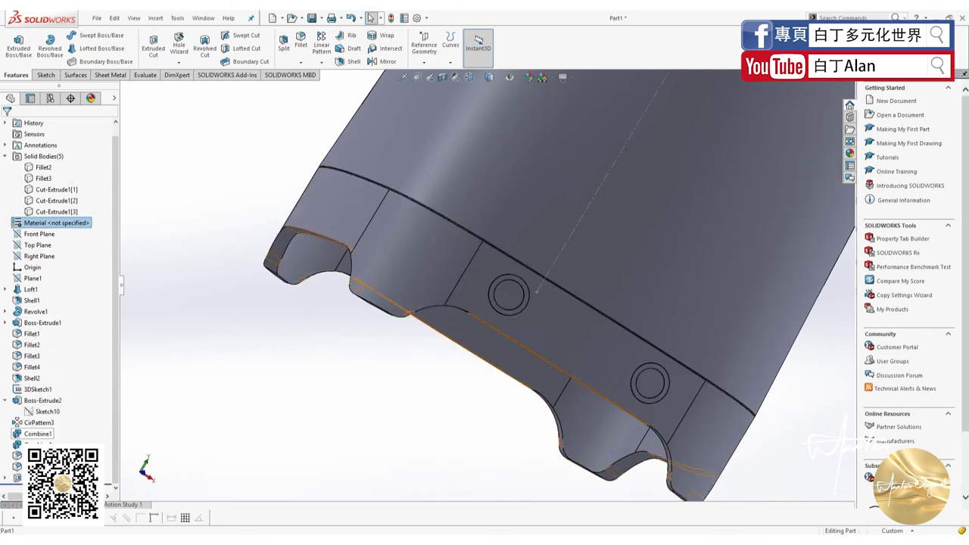
pyautogui.scroll(-1, 11, 482)
# Edit Sketch11 and change the 12 mm ring offset dimension to 13 mm
pyautogui.click(10, 477)
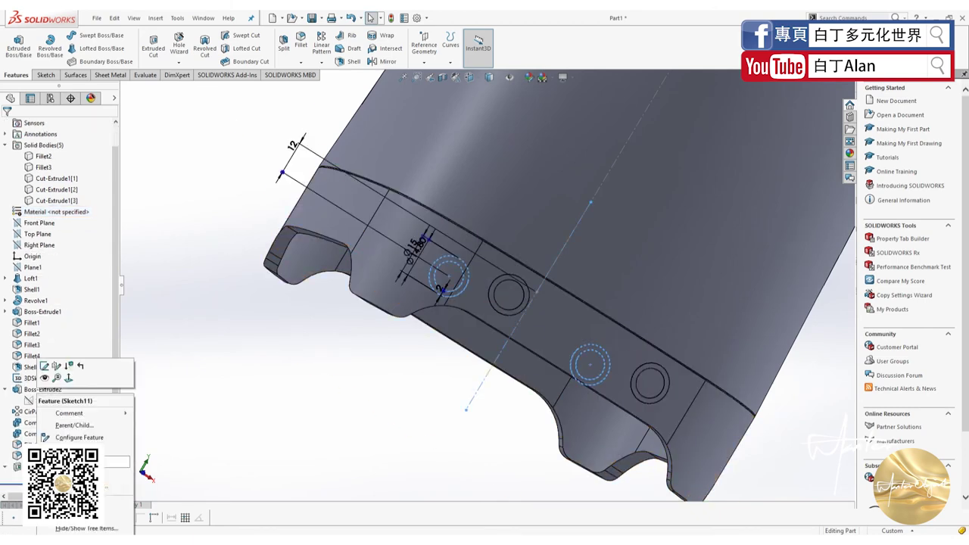
pyautogui.click(44, 370)
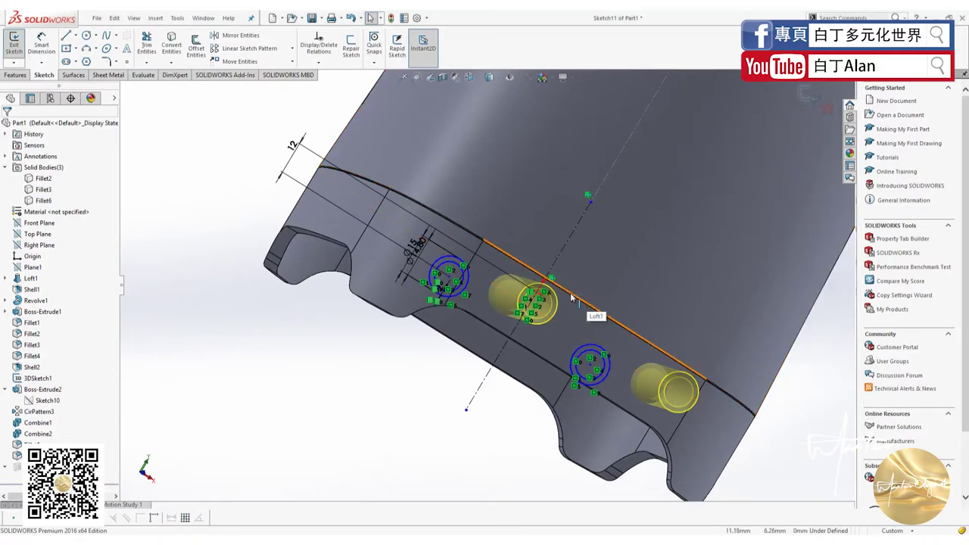
pyautogui.scroll(-2, 302, 310)
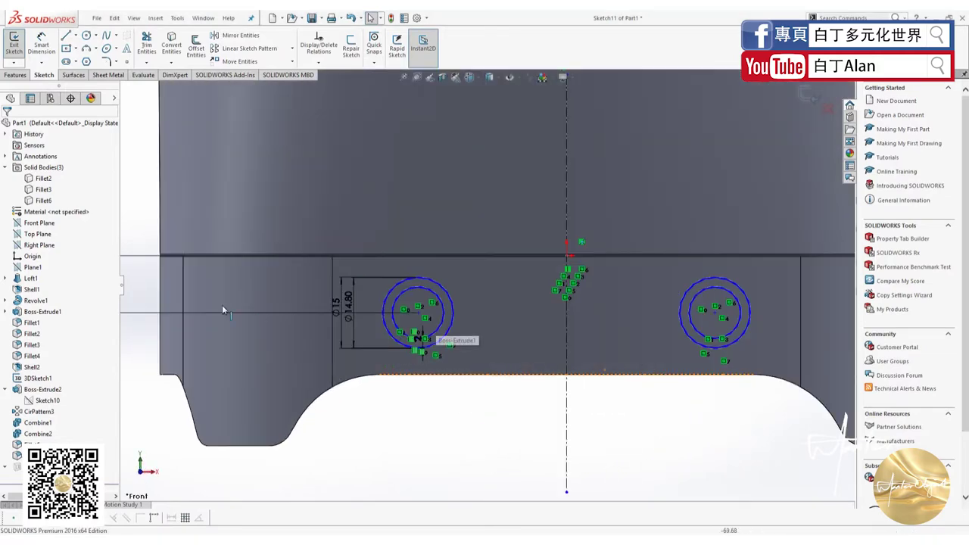
pyautogui.scroll(3, 290, 338)
pyautogui.press('z')
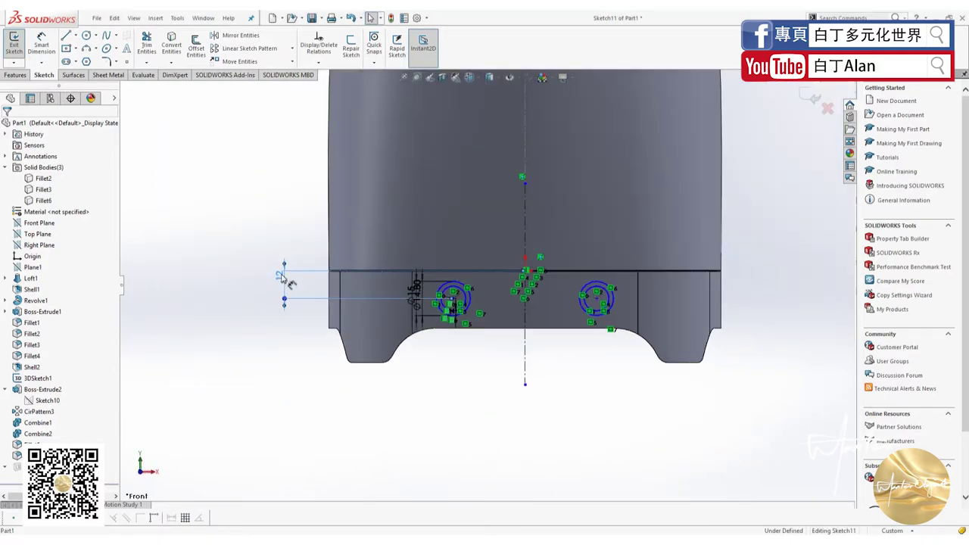
pyautogui.doubleClick(281, 275)
pyautogui.write('13')
pyautogui.press('Return')
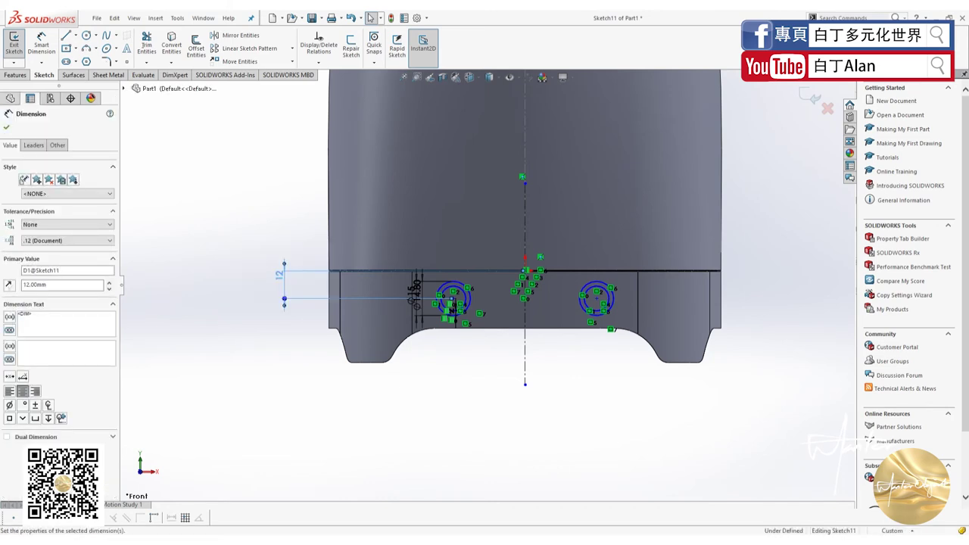
pyautogui.scroll(-2, 517, 321)
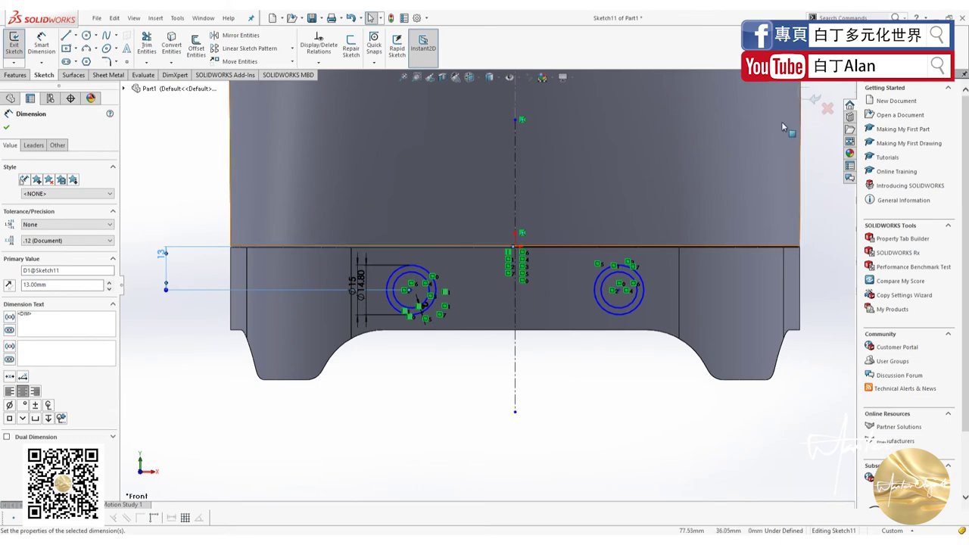
# Exit the sketch and orbit to face the base band with both rings
pyautogui.click(814, 99)
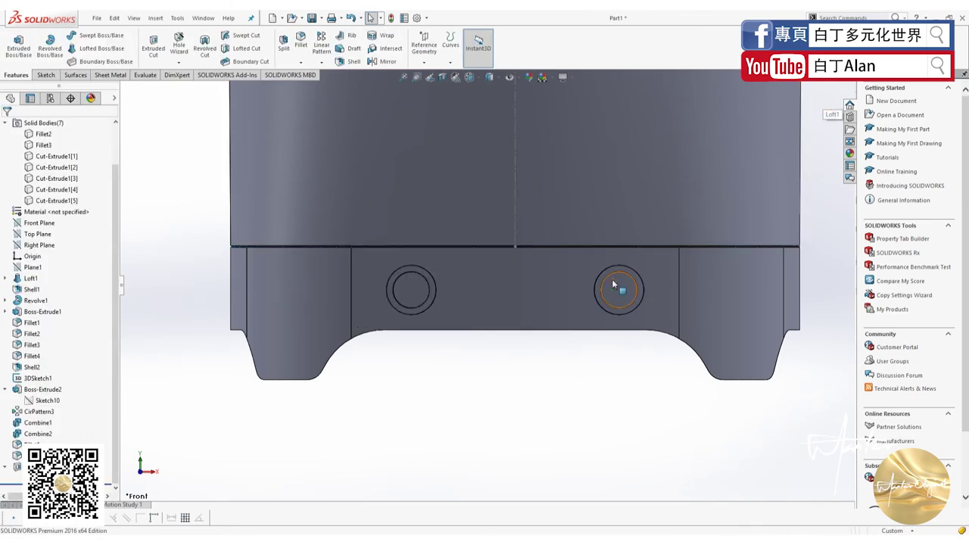
pyautogui.moveTo(595, 307)
pyautogui.mouseDown(button='middle')
pyautogui.moveTo(710, 139)
pyautogui.moveTo(633, 242)
pyautogui.moveTo(513, 315)
pyautogui.mouseUp(button='middle')
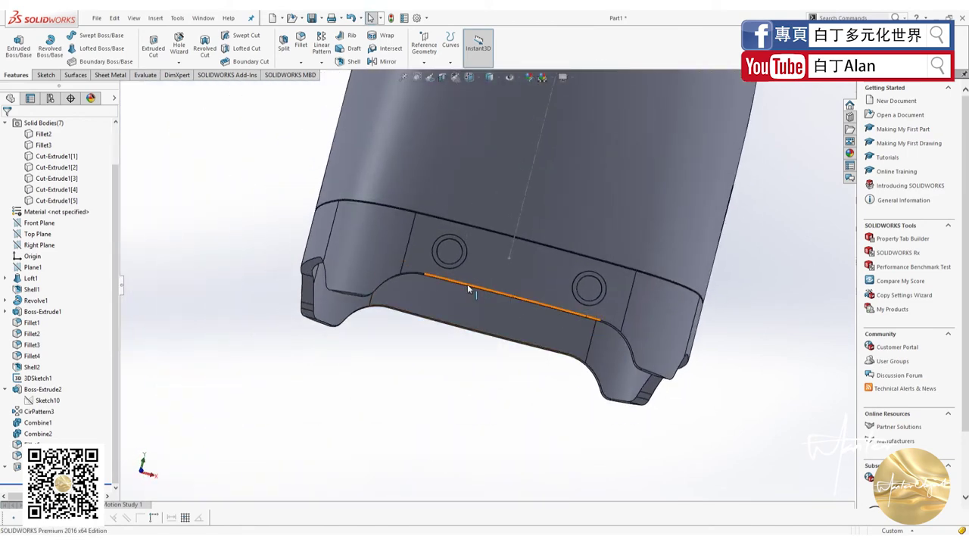
pyautogui.moveTo(467, 290)
pyautogui.mouseDown(button='middle')
pyautogui.moveTo(471, 402)
pyautogui.moveTo(541, 426)
pyautogui.mouseUp(button='middle')
pyautogui.scroll(-5, 542, 426)
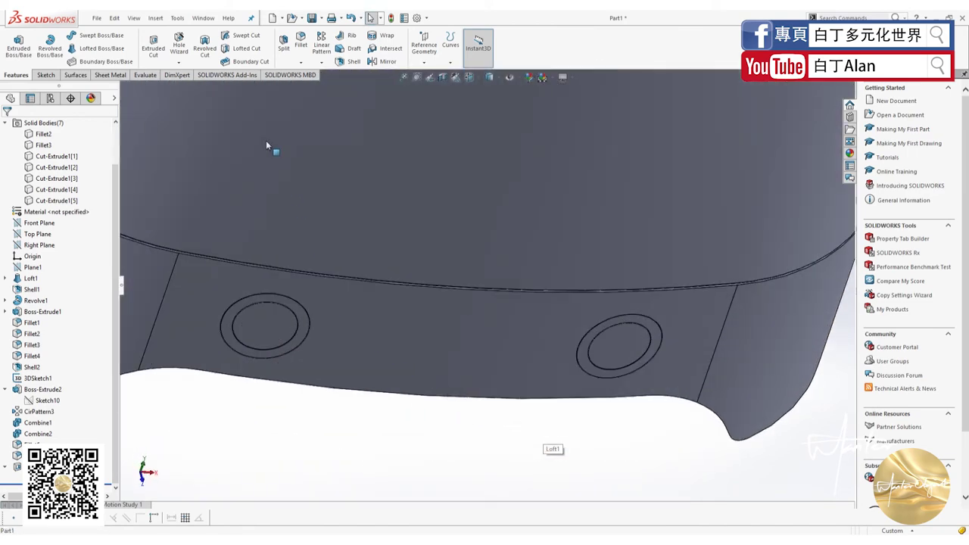
# Fillet the left ring's outer edge with a 1 mm radius
pyautogui.press('f')
pyautogui.scroll(-2, 293, 300)
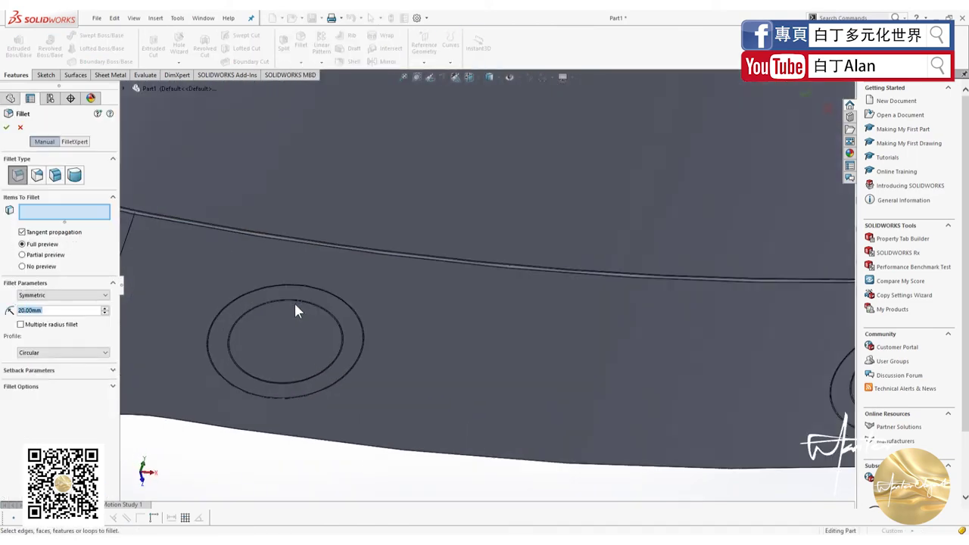
pyautogui.scroll(-2, 337, 272)
pyautogui.click(335, 282)
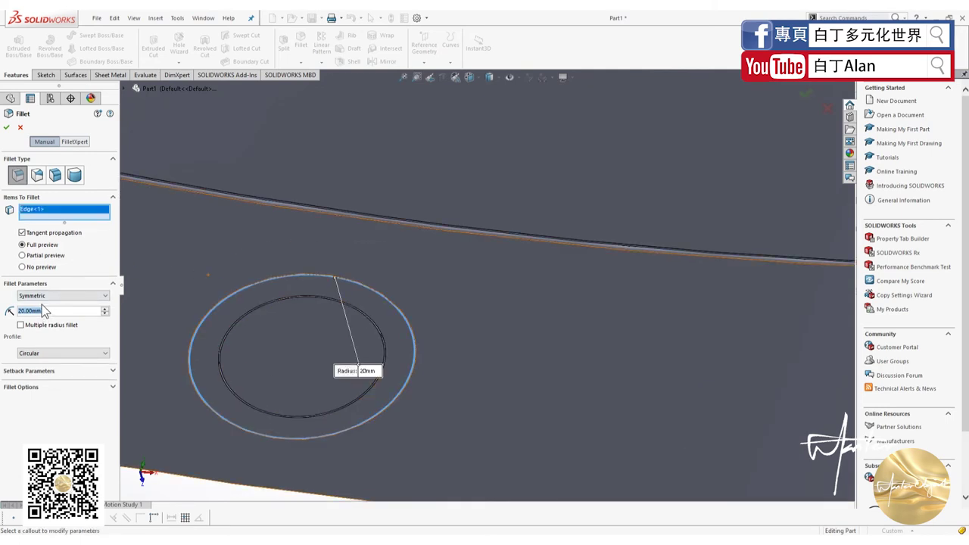
pyautogui.write('2')
pyautogui.press('Return')
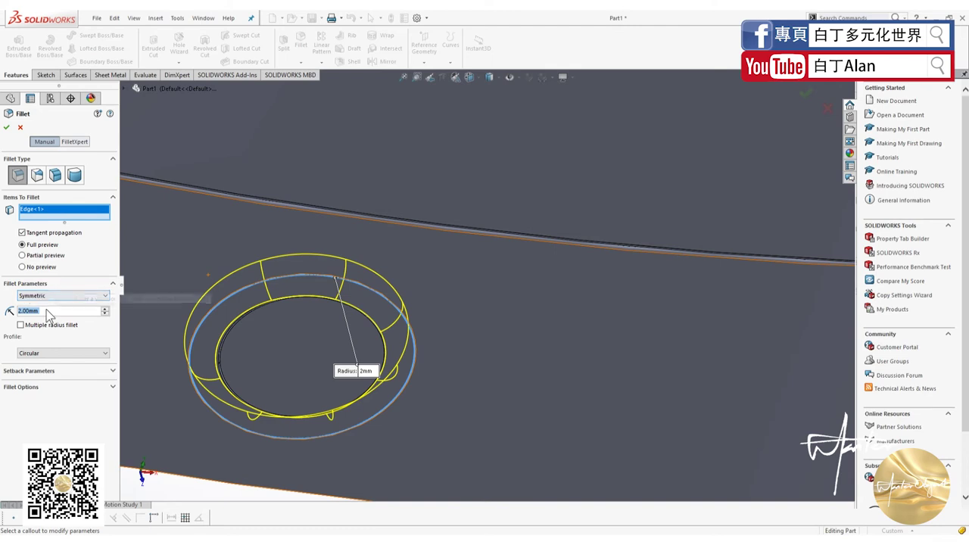
pyautogui.write('1')
pyautogui.press('Return')
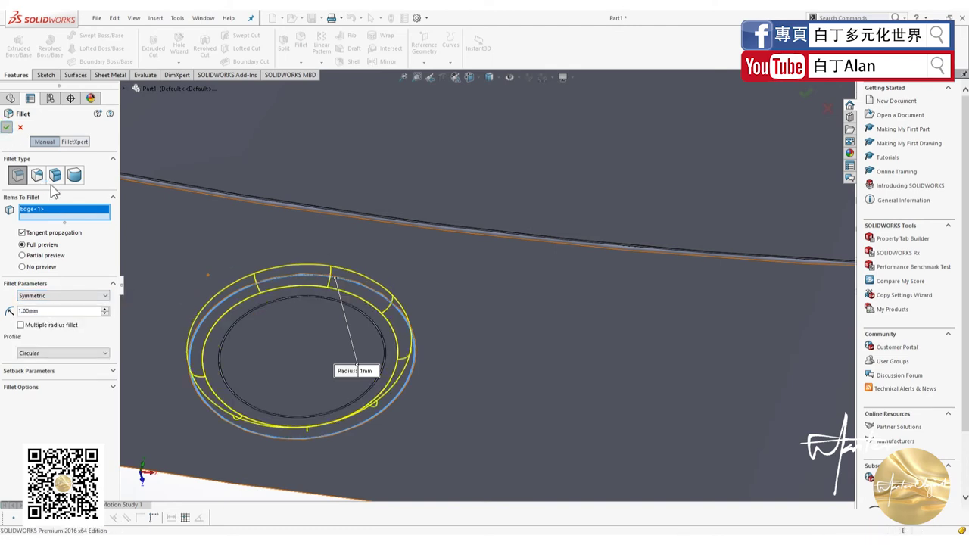
pyautogui.press('Return')
# Rotate toward the right ring and start a 1 mm fillet on its outer edge
pyautogui.moveTo(225, 316)
pyautogui.mouseDown(button='middle')
pyautogui.moveTo(439, 364)
pyautogui.moveTo(446, 244)
pyautogui.mouseUp(button='middle')
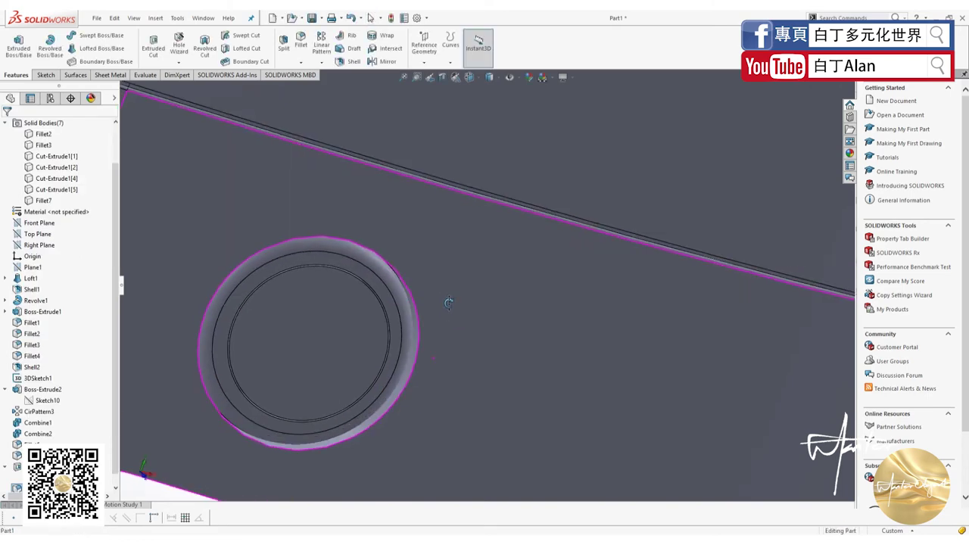
pyautogui.scroll(-5, 322, 362)
pyautogui.scroll(5, 363, 317)
pyautogui.scroll(-5, 421, 230)
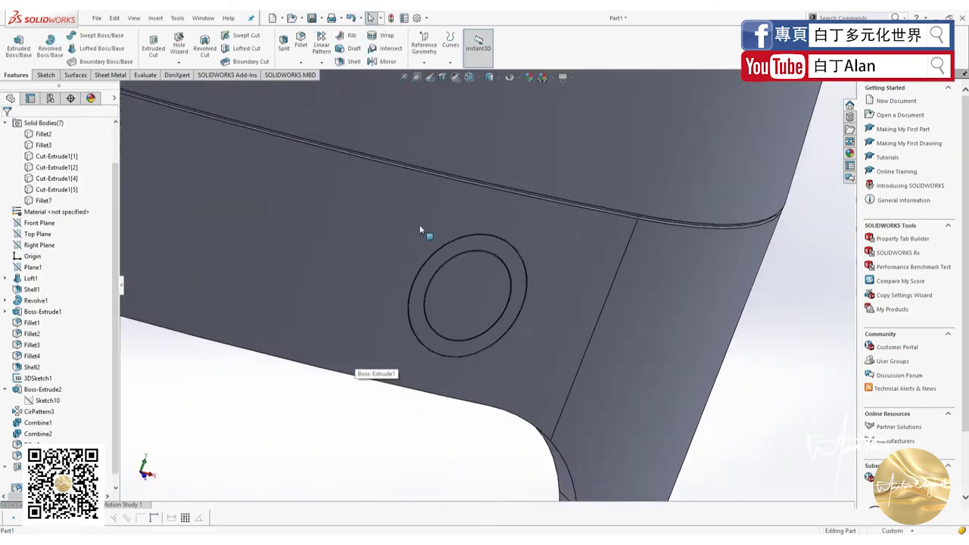
pyautogui.click(301, 42)
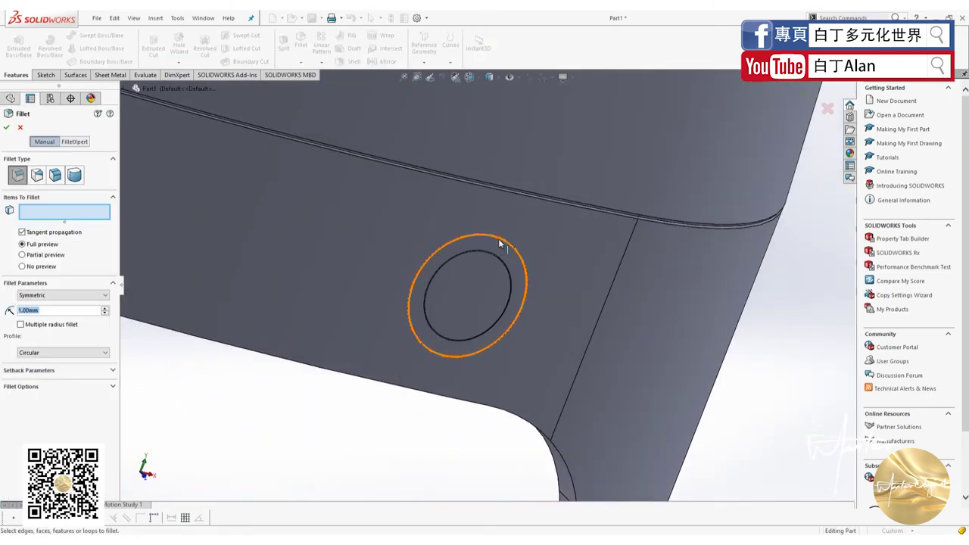
pyautogui.click(499, 244)
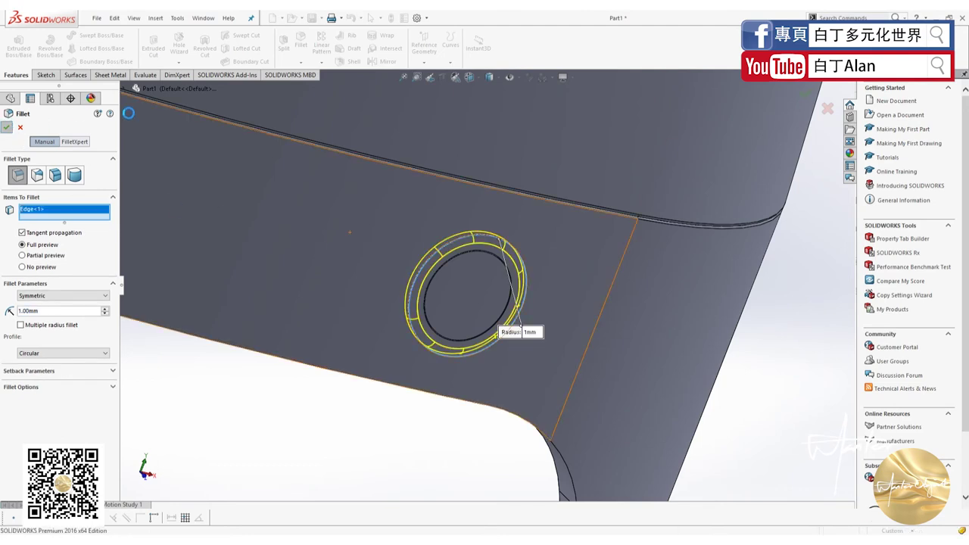
# Apply the right ring's fillet and start a 0.2 mm fillet on both rings' inner edges
pyautogui.press('Return')
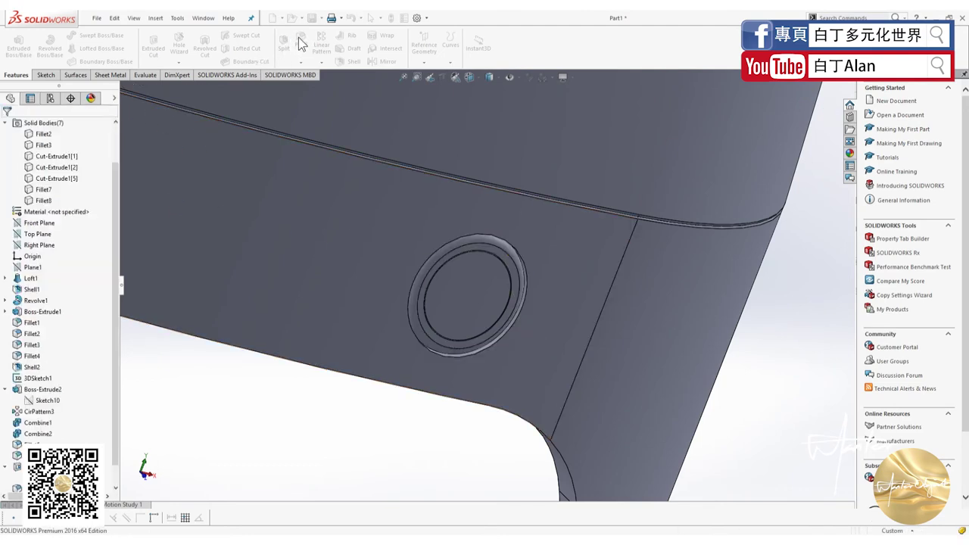
pyautogui.click(301, 42)
pyautogui.write('0.2')
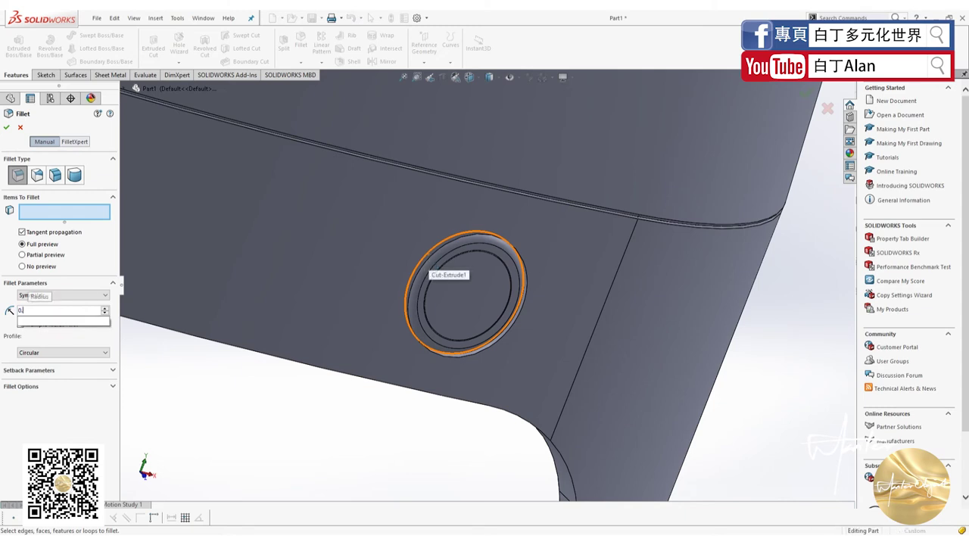
pyautogui.click(487, 234)
pyautogui.moveTo(487, 234); pyautogui.dragTo(636, 326, button='middle')
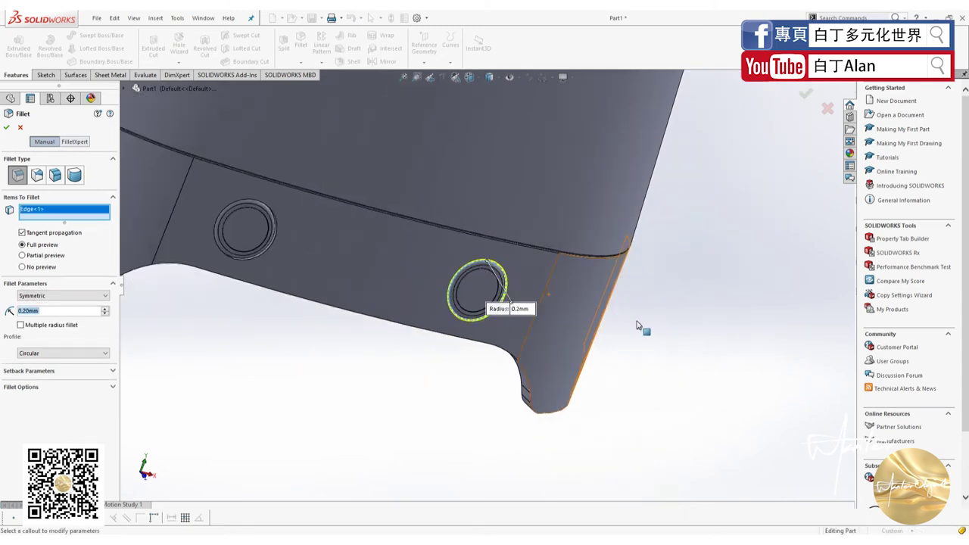
pyautogui.scroll(-3, 279, 220)
pyautogui.click(312, 254)
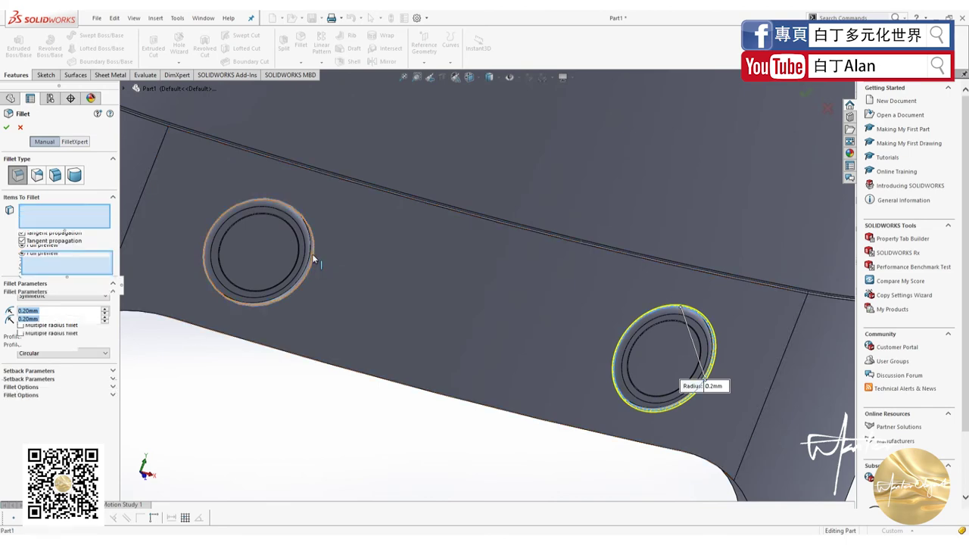
# Add the base band's lower edge, check the previews, and apply the 0.2 mm fillets
pyautogui.scroll(3, 363, 320)
pyautogui.scroll(-2, 325, 331)
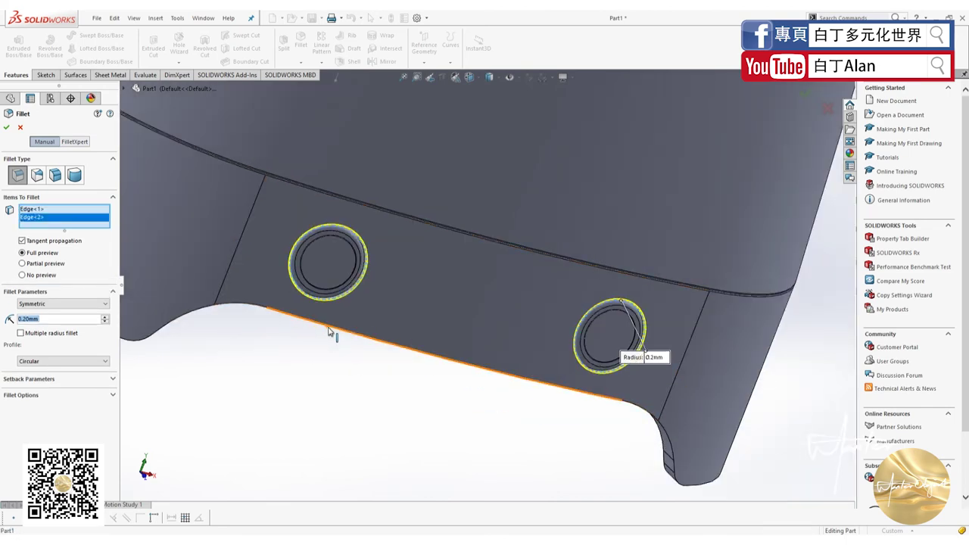
pyautogui.click(329, 331)
pyautogui.scroll(2, 425, 321)
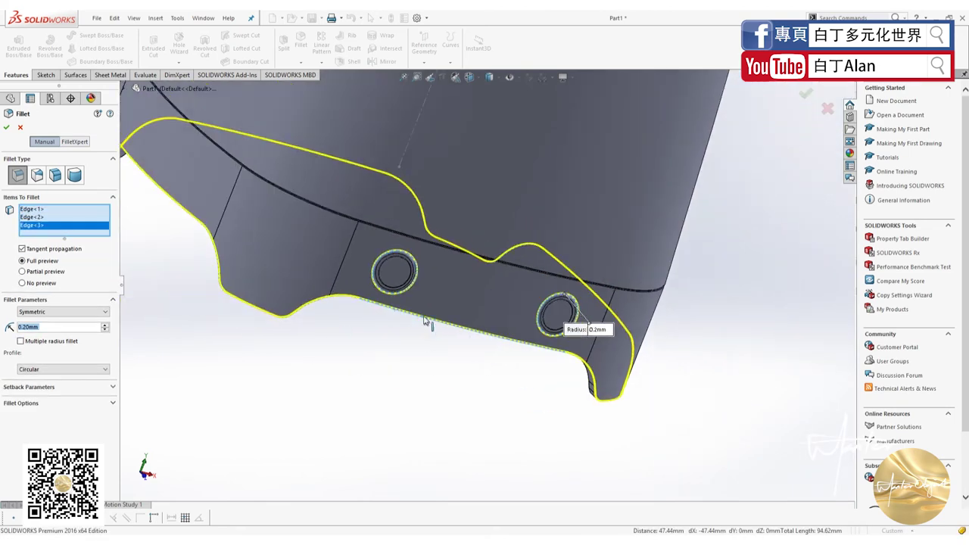
pyautogui.moveTo(425, 321); pyautogui.dragTo(324, 312, button='middle')
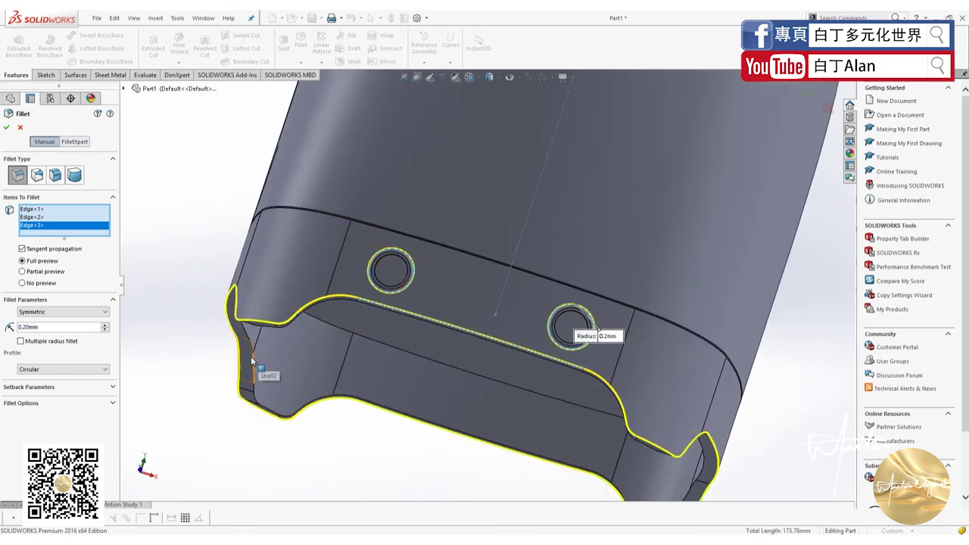
pyautogui.moveTo(441, 383)
pyautogui.mouseDown(button='middle')
pyautogui.moveTo(514, 340)
pyautogui.moveTo(430, 383)
pyautogui.mouseUp(button='middle')
pyautogui.scroll(-2, 429, 383)
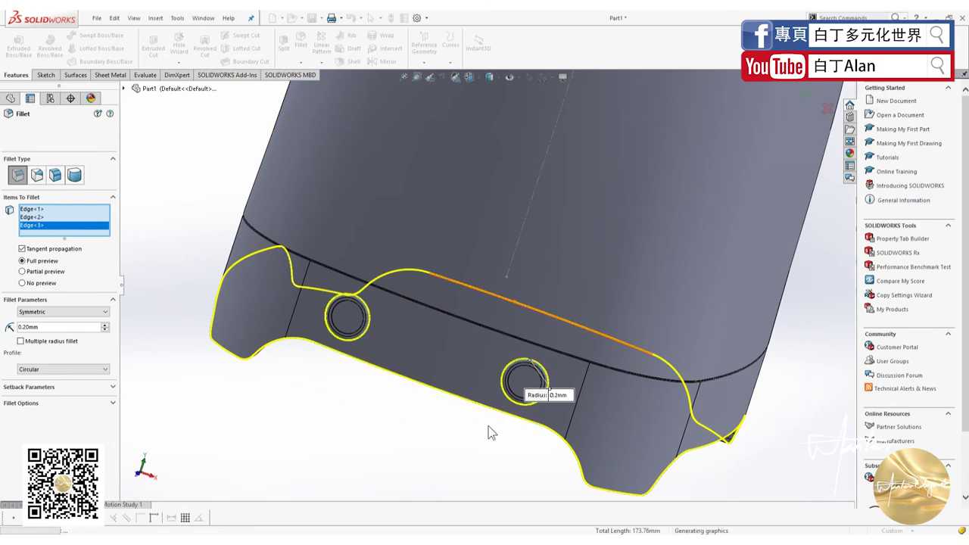
pyautogui.press('Return')
pyautogui.scroll(-5, 389, 337)
pyautogui.scroll(-2, 367, 292)
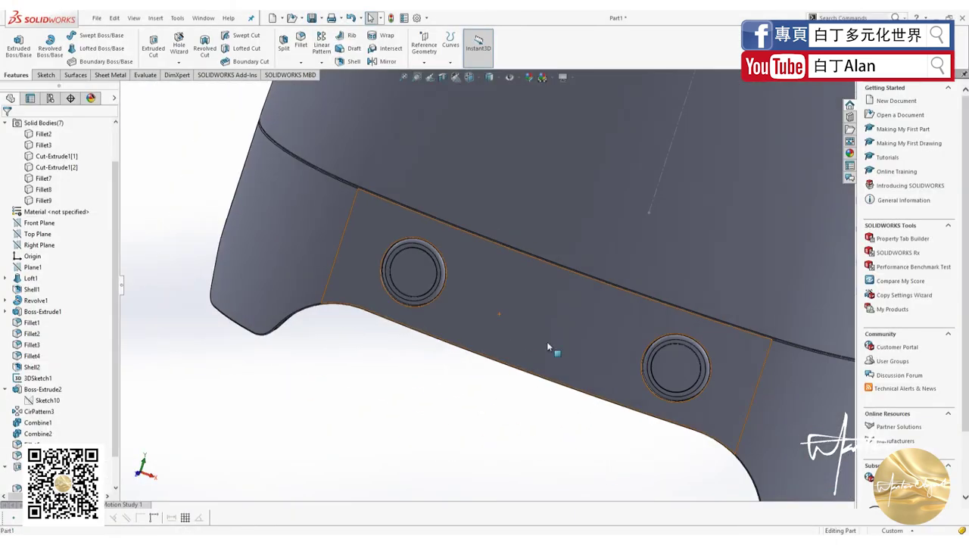
# Start a new sketch on the Front Plane viewed normal to it
pyautogui.click(547, 342)
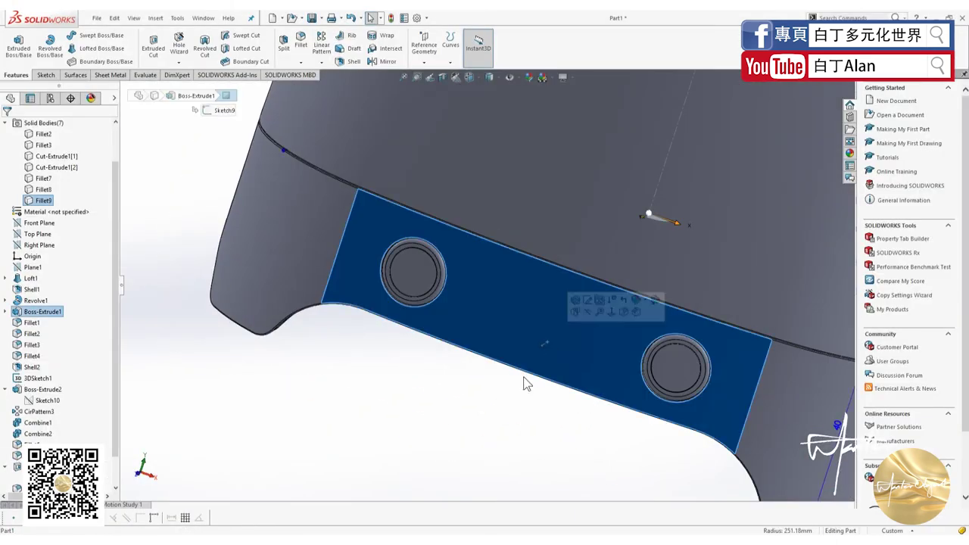
pyautogui.press('Escape')
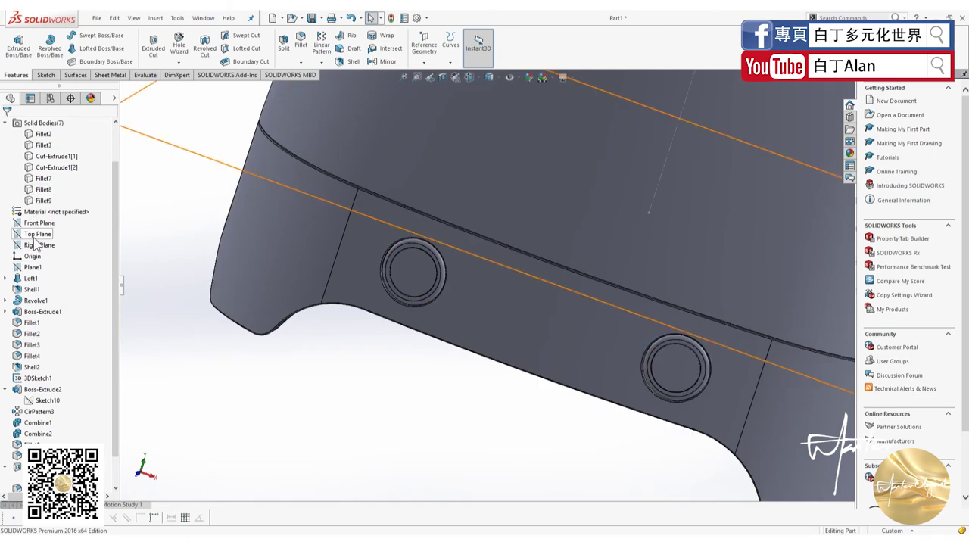
pyautogui.click(38, 223)
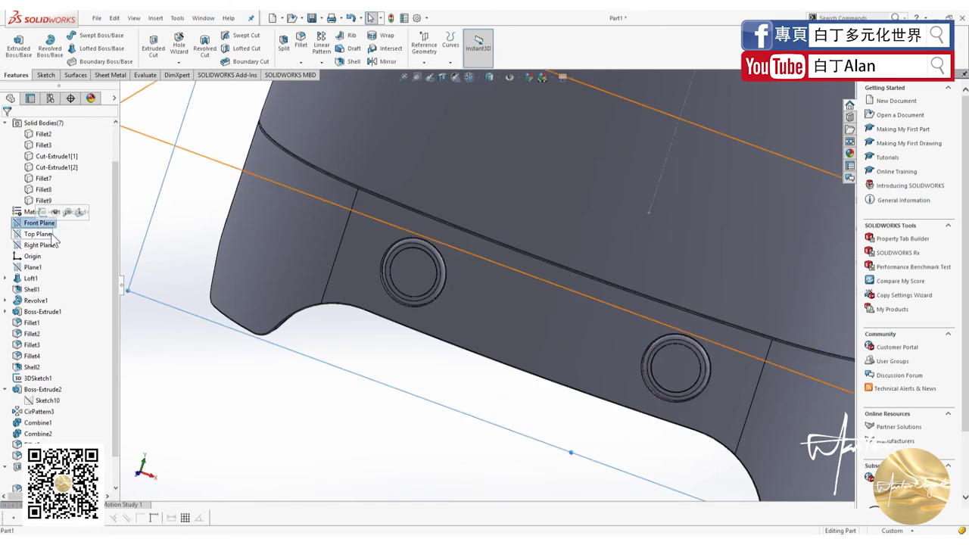
pyautogui.hotkey('ctrl', '8')
pyautogui.scroll(-5, 539, 399)
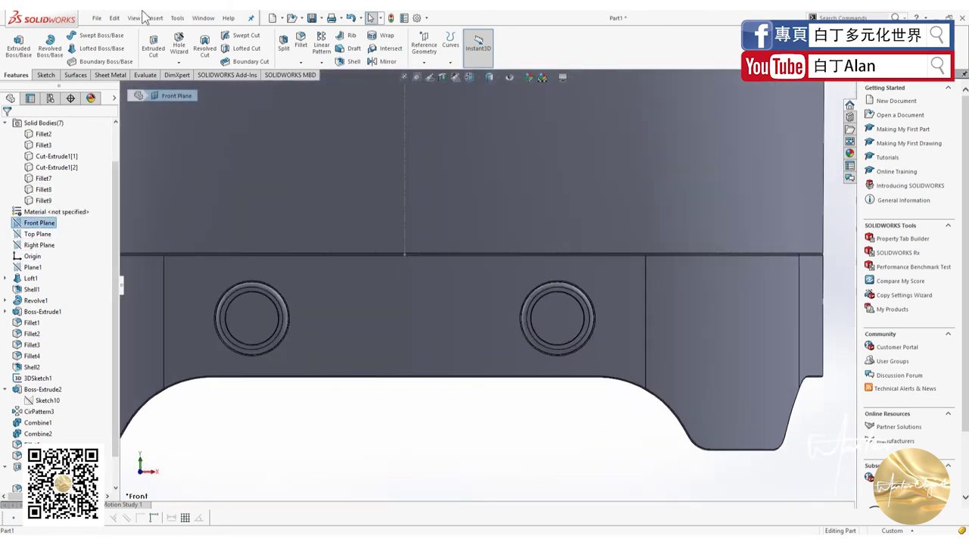
pyautogui.click(46, 75)
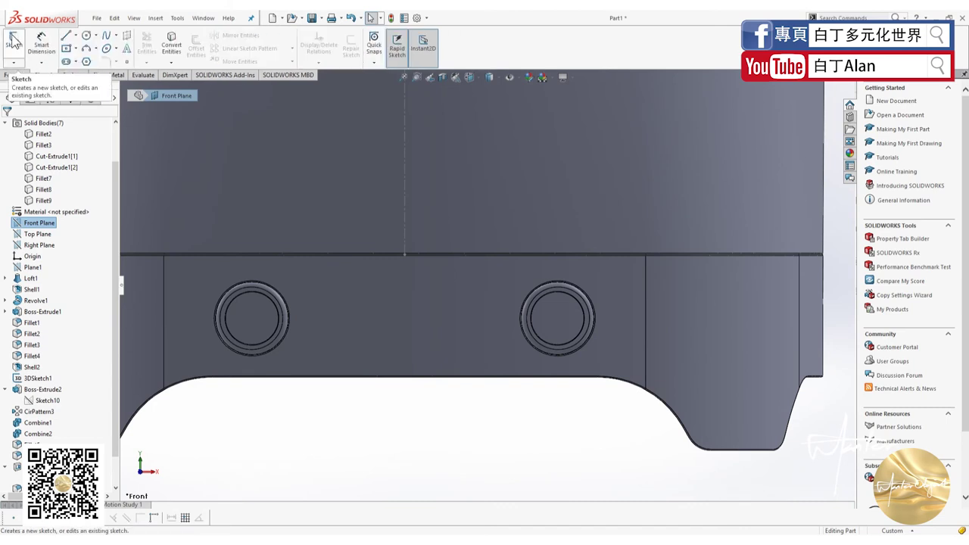
# Draw a centre rectangle on the base band between the two rings
pyautogui.click(14, 41)
pyautogui.click(66, 48)
pyautogui.click(407, 295)
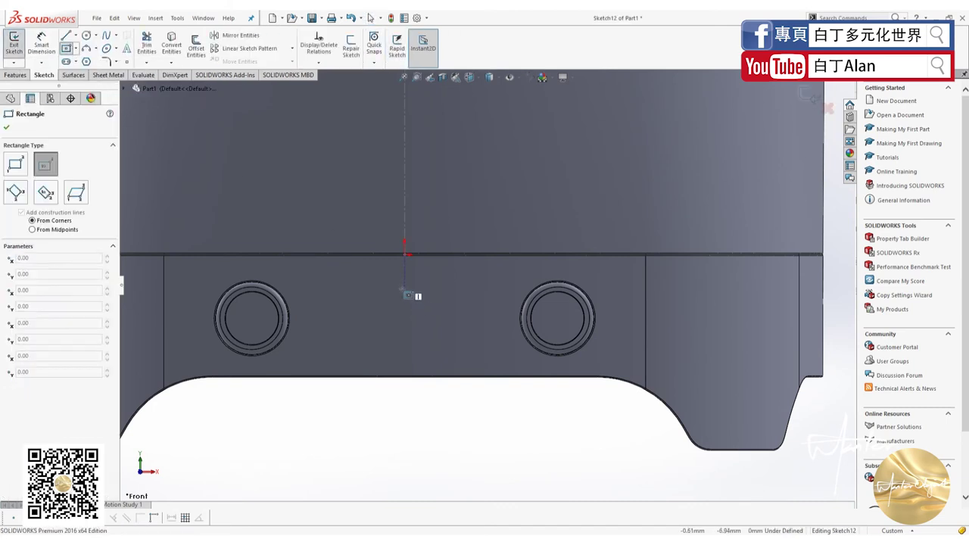
pyautogui.click(357, 282)
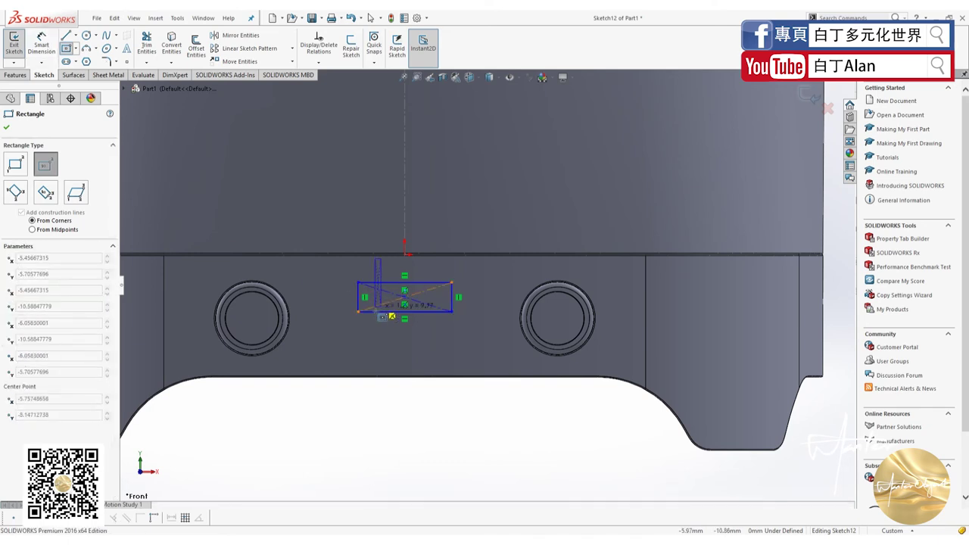
pyautogui.moveTo(376, 318); pyautogui.dragTo(378, 247)
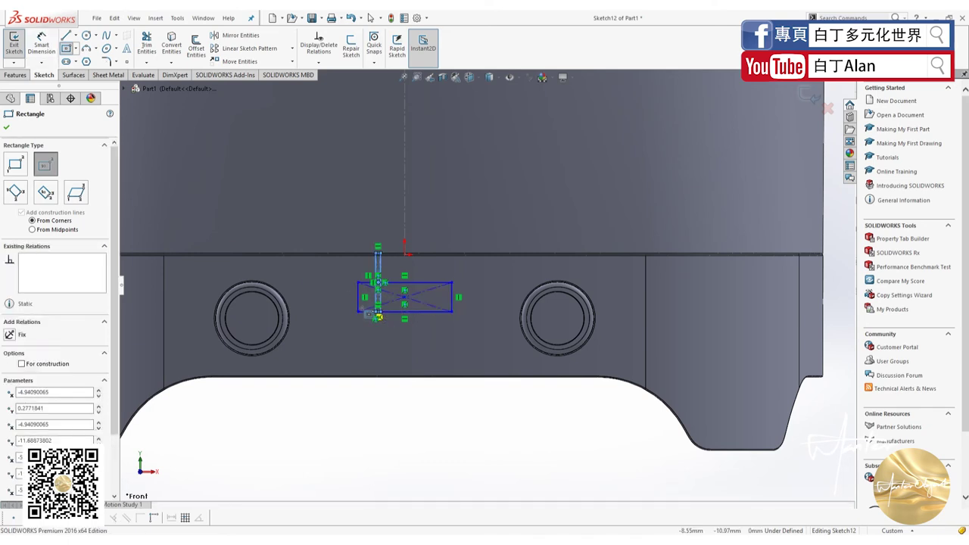
# Delete the stray line and the leftover relation from the rectangle
pyautogui.click(367, 262)
pyautogui.click(363, 255)
pyautogui.press('Delete')
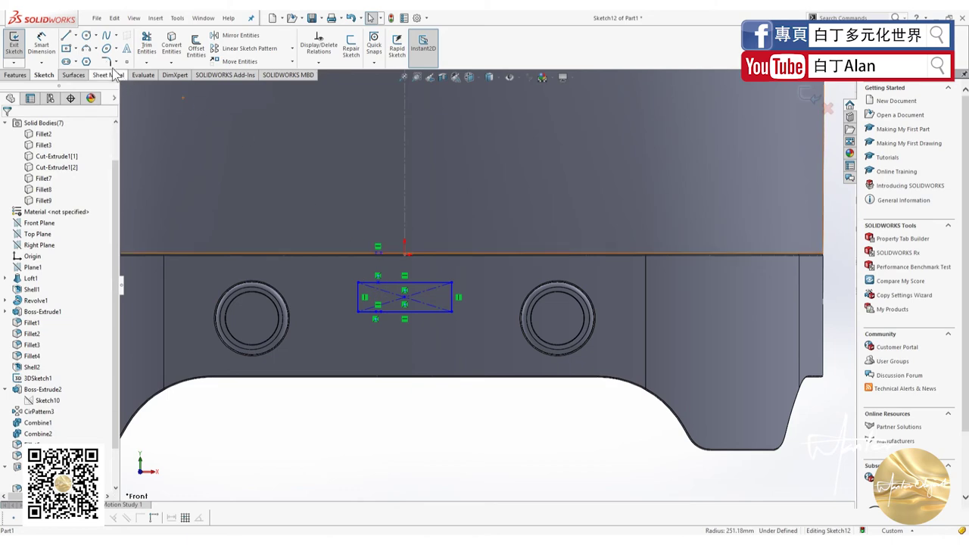
pyautogui.moveTo(342, 222); pyautogui.dragTo(395, 277)
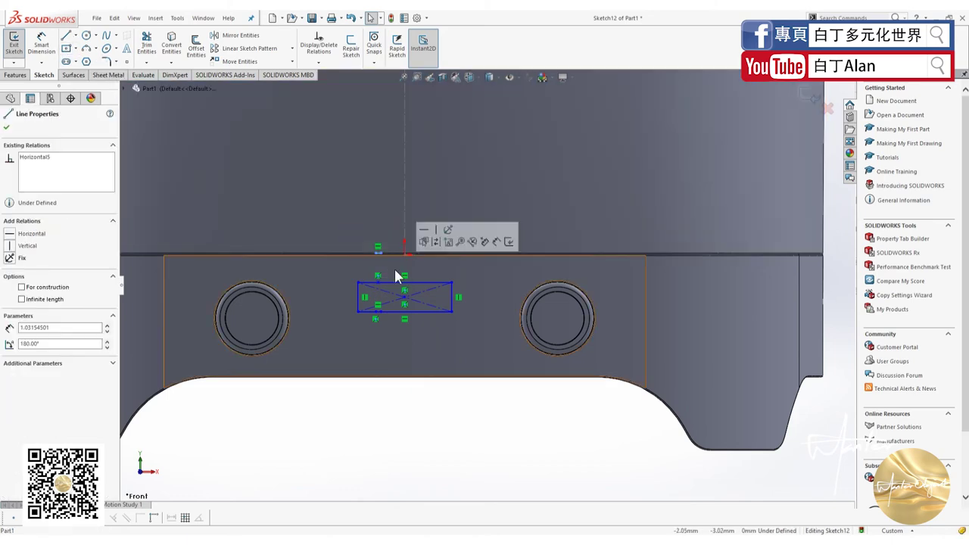
pyautogui.press('Escape')
pyautogui.scroll(-5, 390, 296)
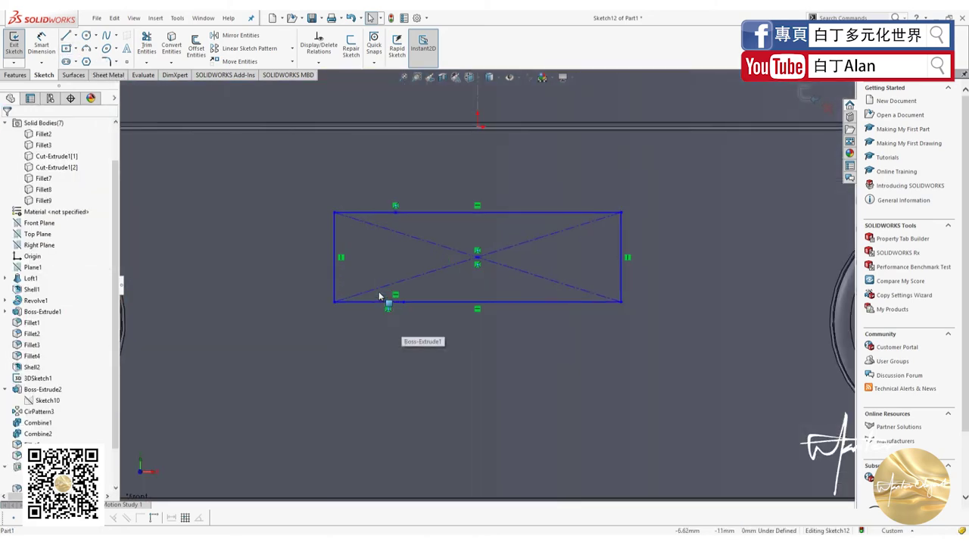
pyautogui.moveTo(381, 299); pyautogui.dragTo(413, 322)
pyautogui.press('Delete')
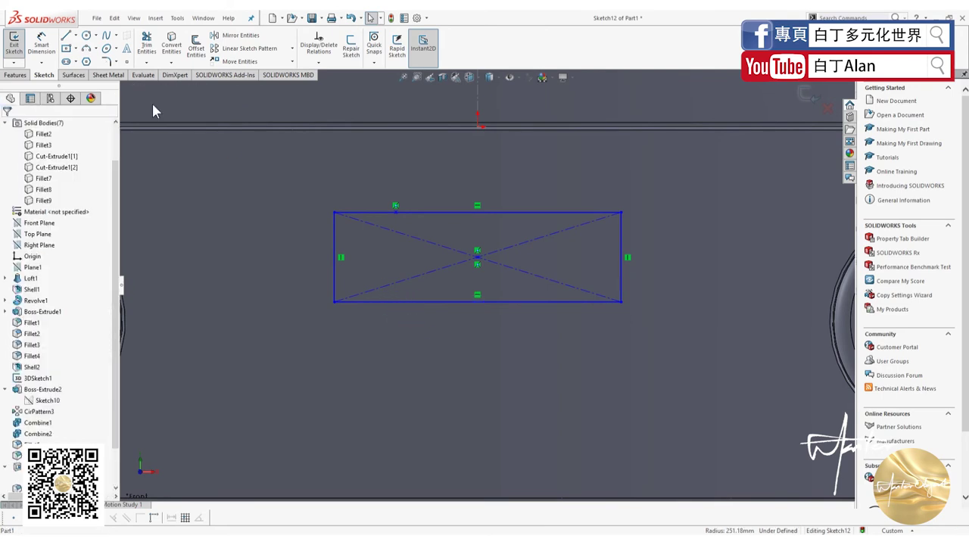
# Dimension the rectangle's height at 20 mm, then change it to 10 mm
pyautogui.click(369, 302)
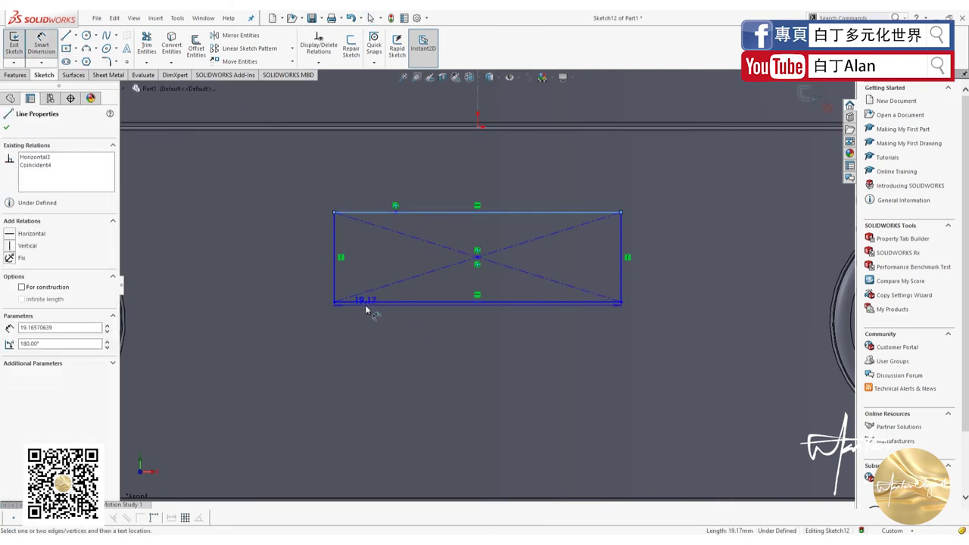
pyautogui.click(307, 277)
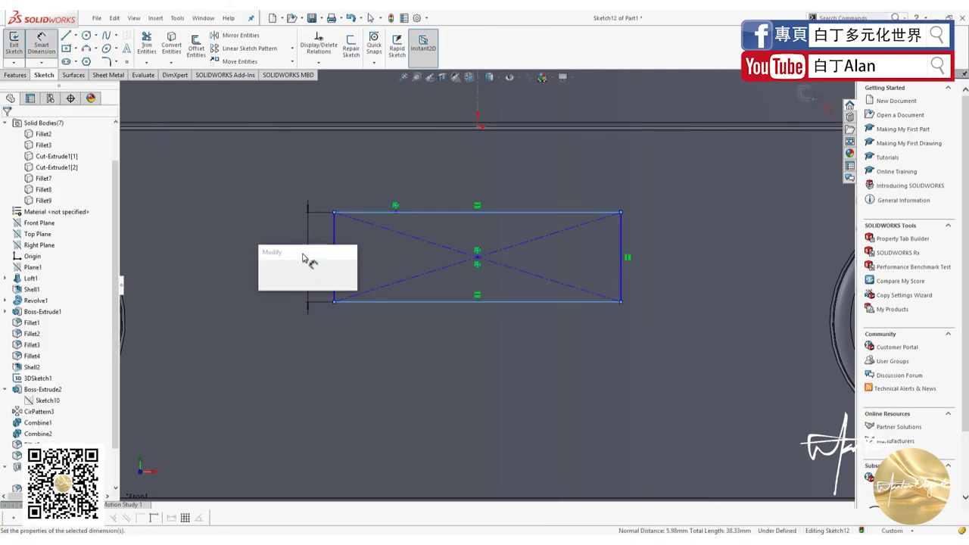
pyautogui.write('20')
pyautogui.press('Return')
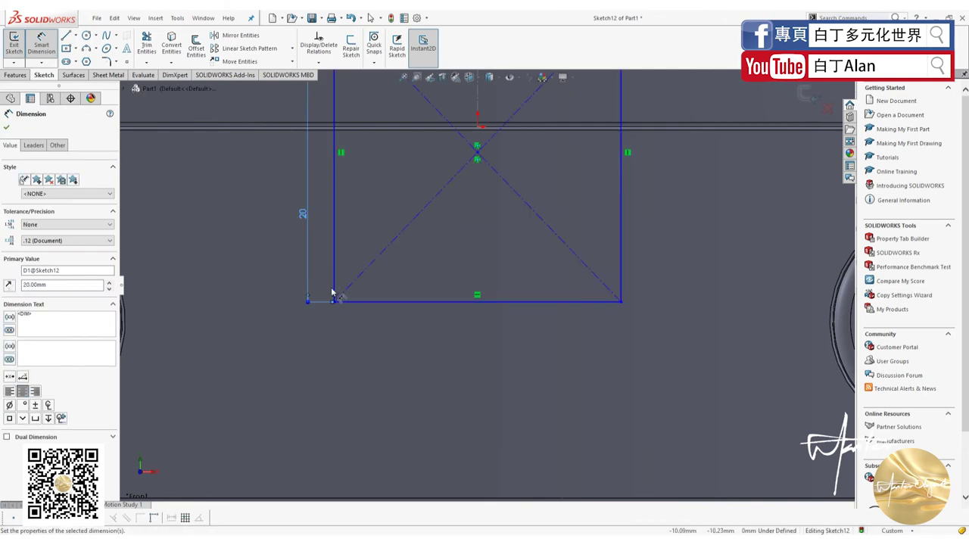
pyautogui.doubleClick(430, 264)
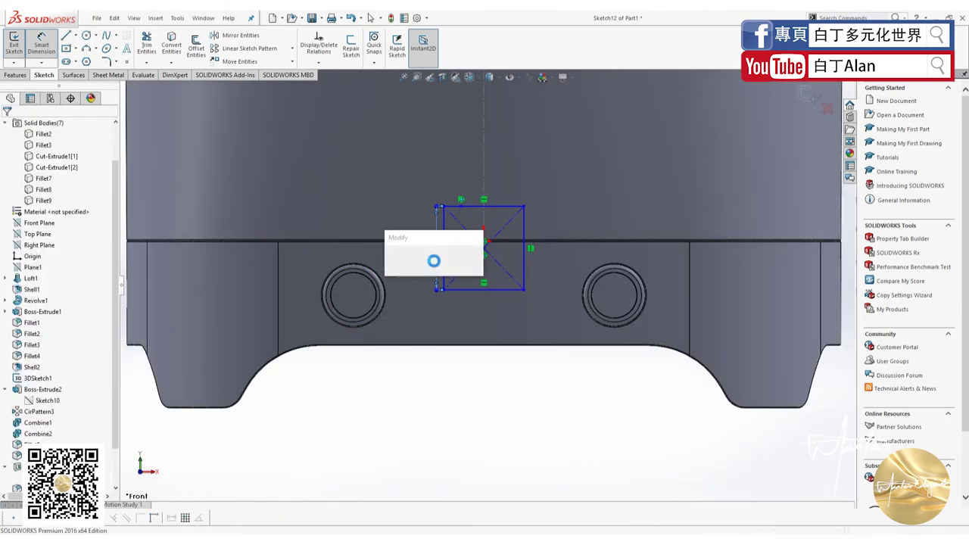
pyautogui.write('10')
pyautogui.press('Return')
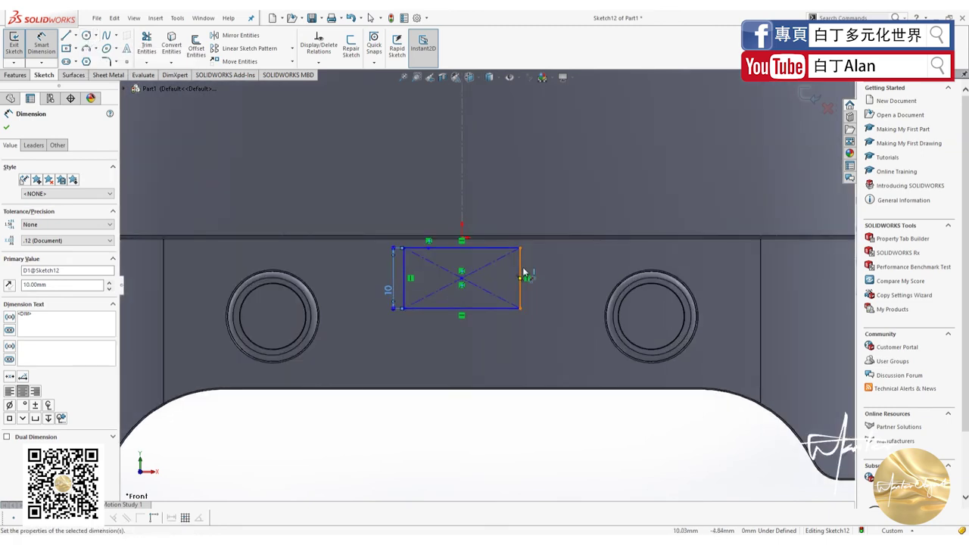
pyautogui.scroll(-1, 523, 271)
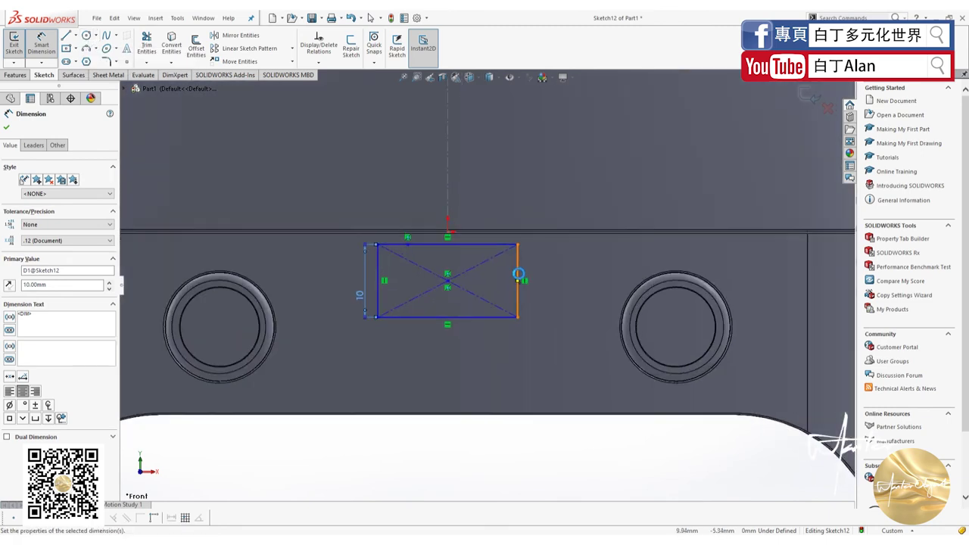
pyautogui.click(521, 269)
# Add R5 circles at both rectangle end midpoints and trim the outline into a rounded slot
pyautogui.click(87, 36)
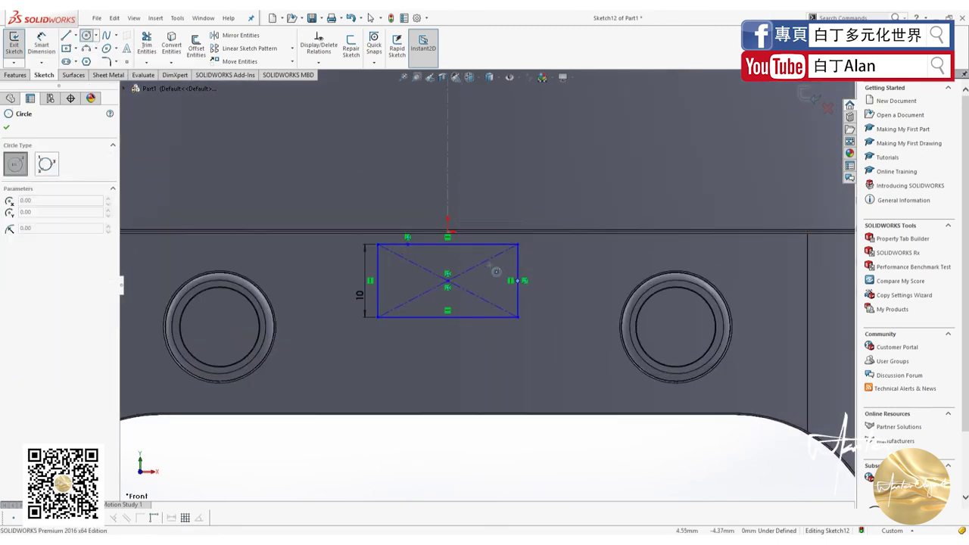
pyautogui.click(517, 281)
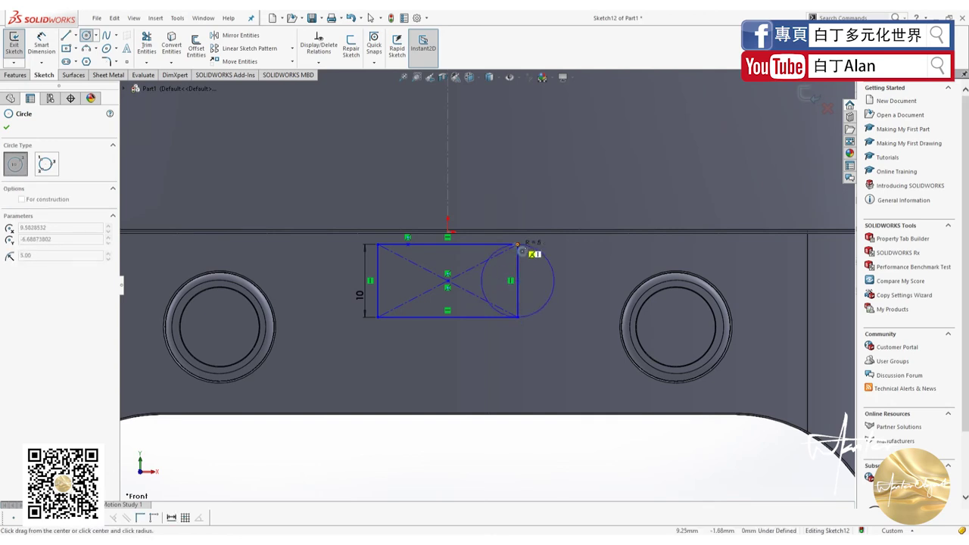
pyautogui.click(535, 254)
pyautogui.click(381, 282)
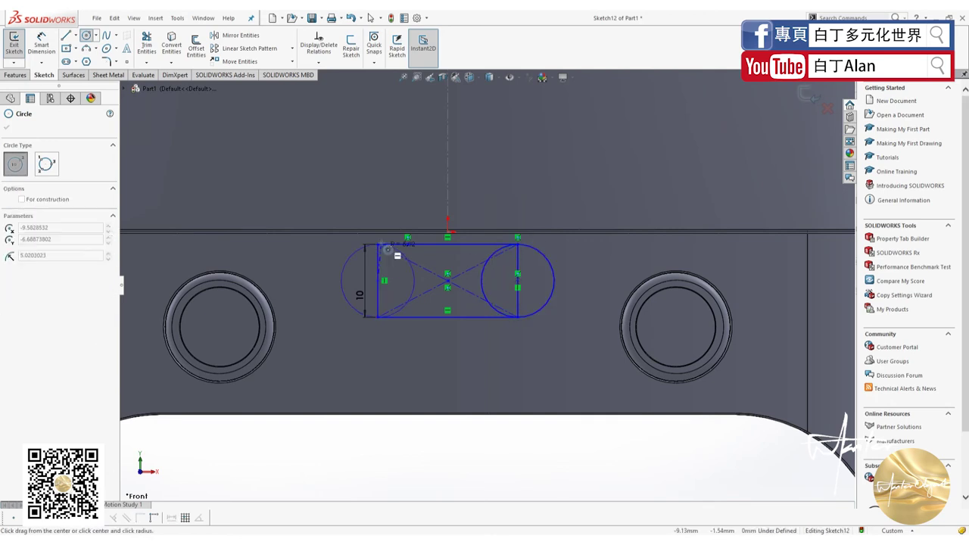
pyautogui.click(384, 247)
pyautogui.press('Escape')
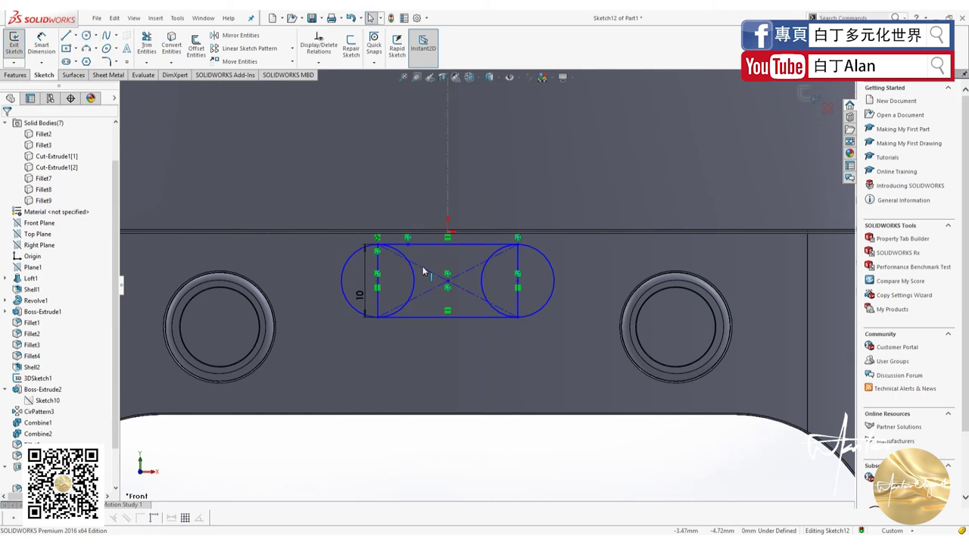
pyautogui.click(42, 44)
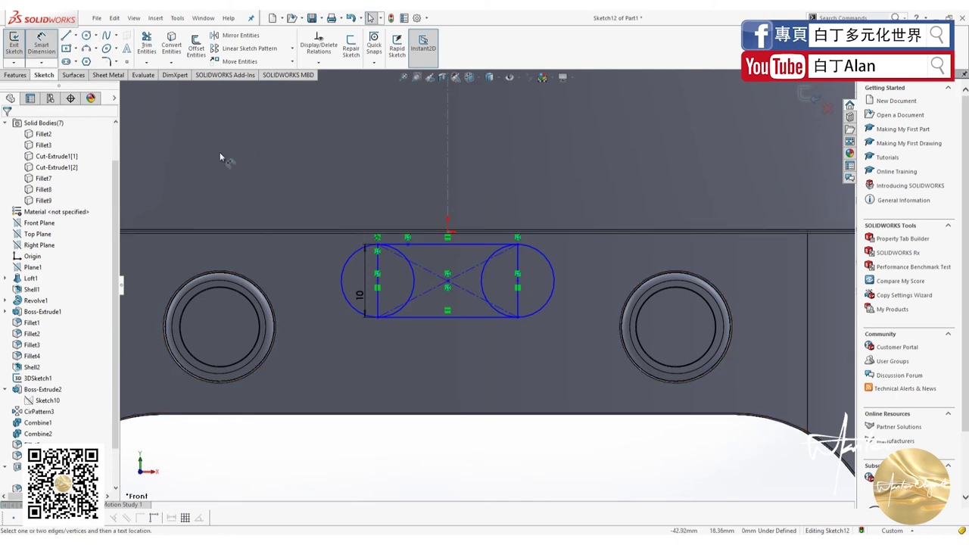
pyautogui.click(146, 44)
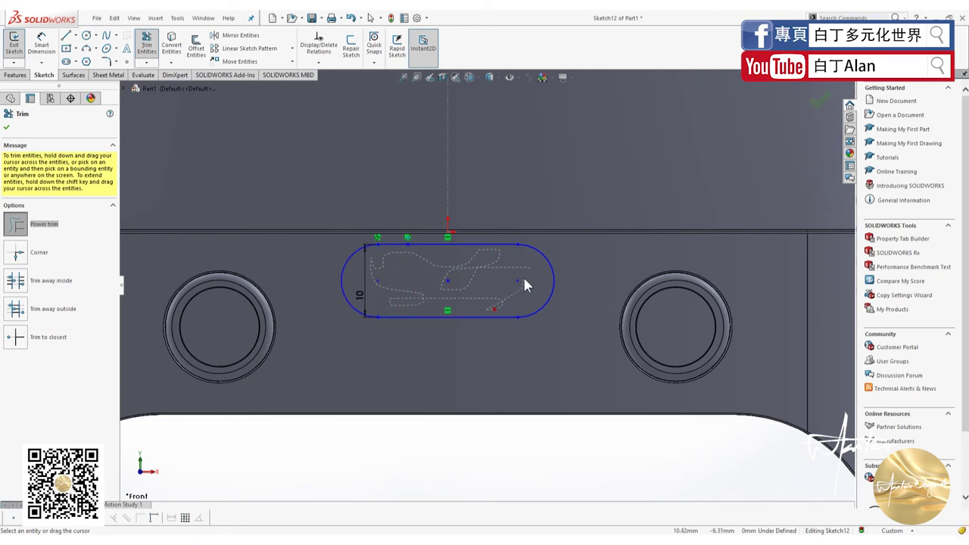
pyautogui.click(7, 127)
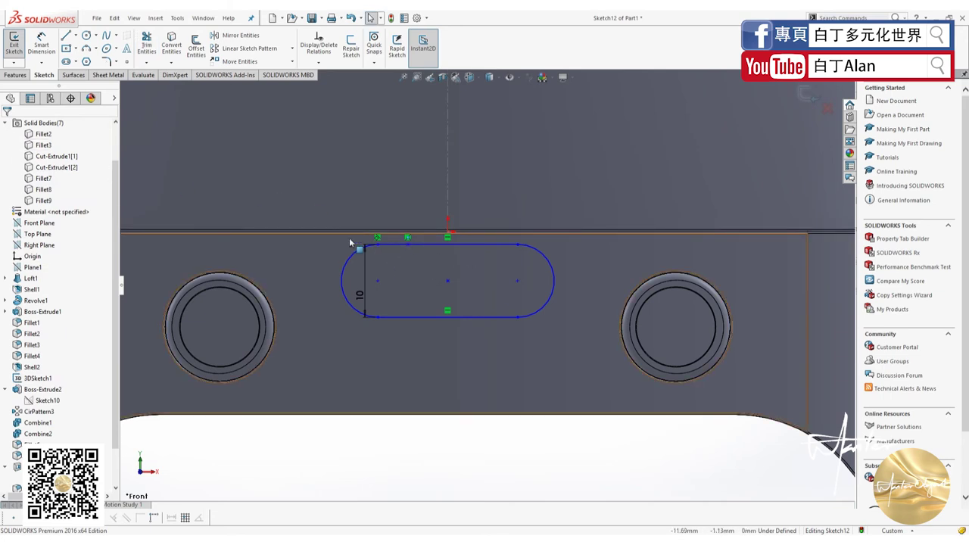
# Dimension the arc centres 20 mm apart and the slot centre 13 mm below the top edge
pyautogui.press('d')
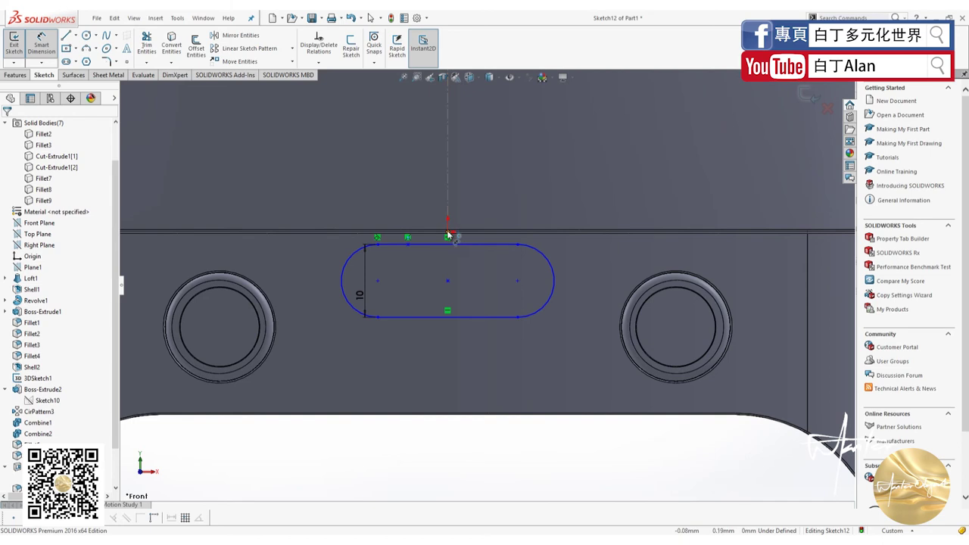
pyautogui.click(378, 282)
pyautogui.click(517, 280)
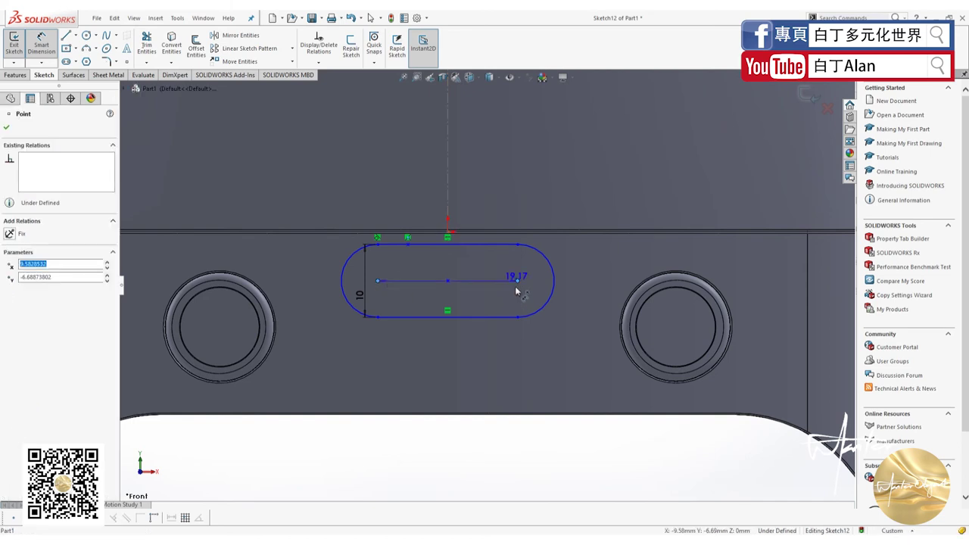
pyautogui.click(465, 349)
pyautogui.write('20')
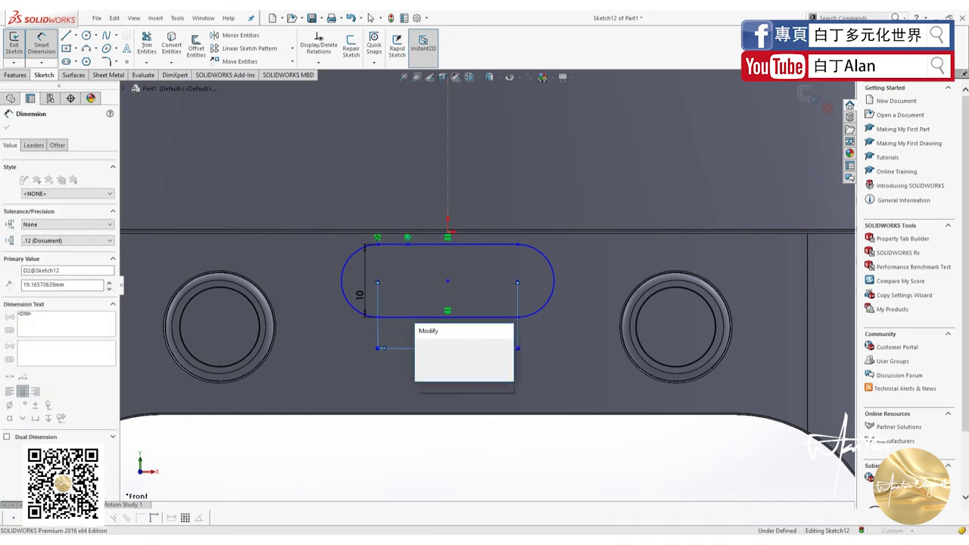
pyautogui.press('Return')
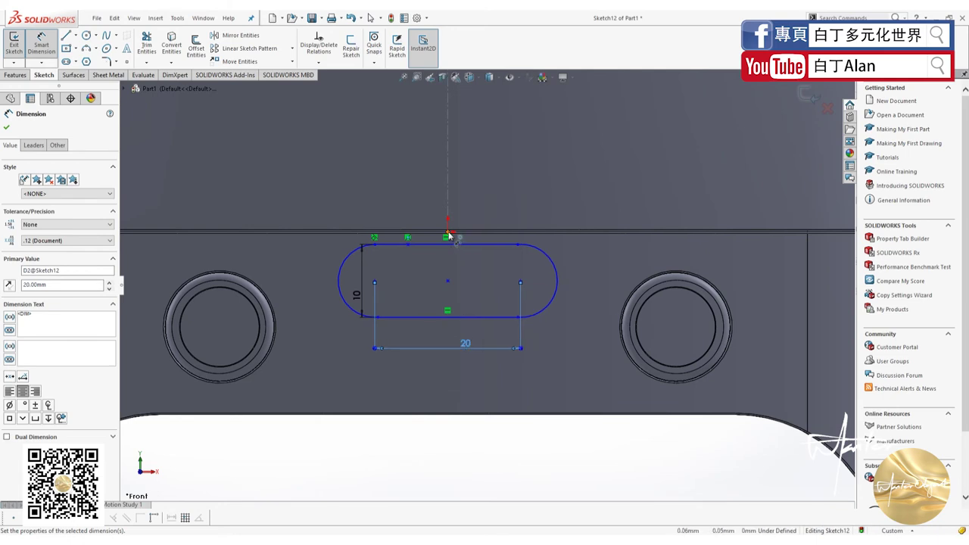
pyautogui.click(444, 294)
pyautogui.click(448, 282)
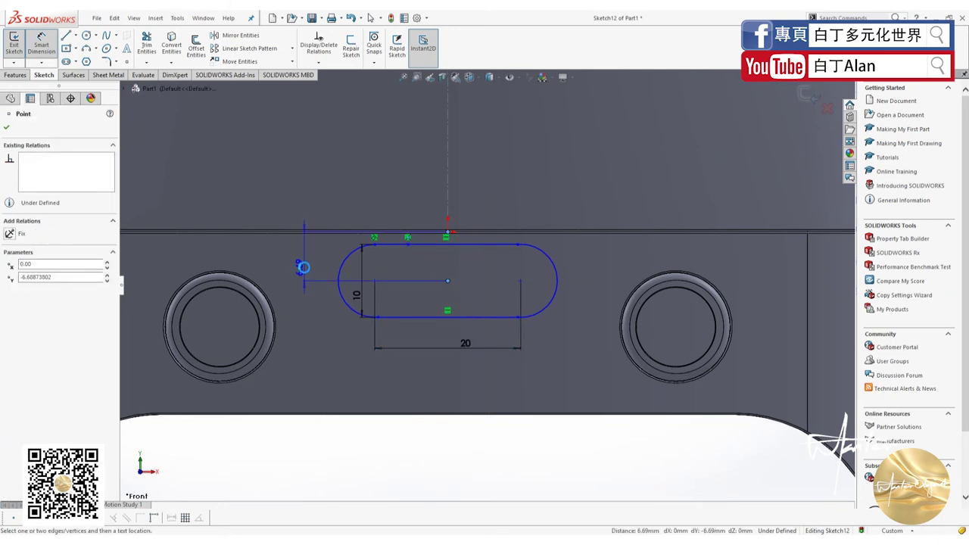
pyautogui.click(302, 267)
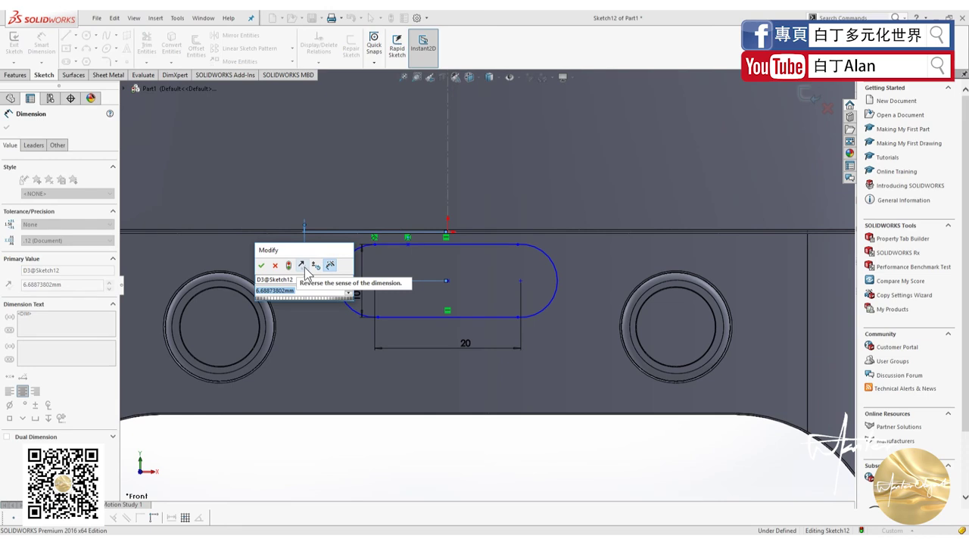
pyautogui.write('13')
pyautogui.press('Return')
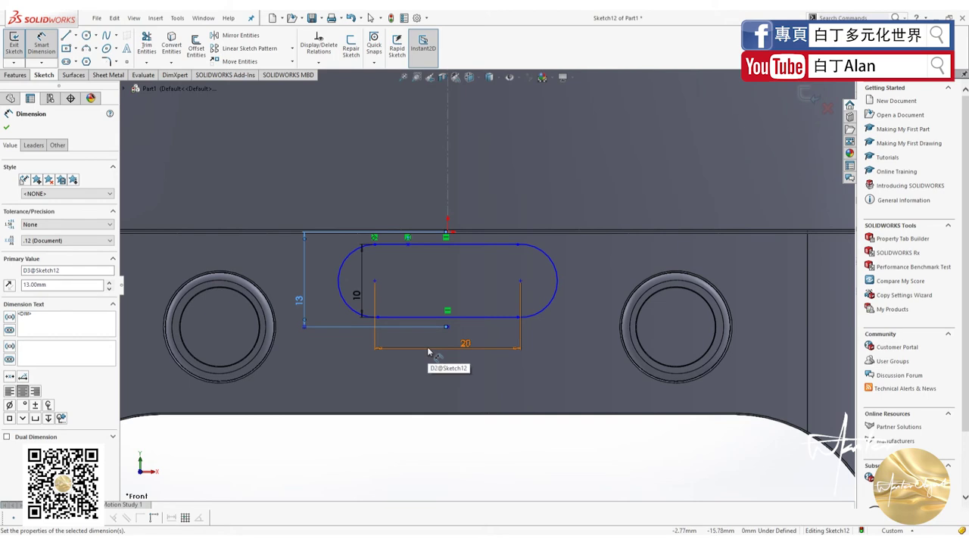
# Undo the 13 mm vertical dimension and the accidental drag of the slot's top line
pyautogui.press('Escape')
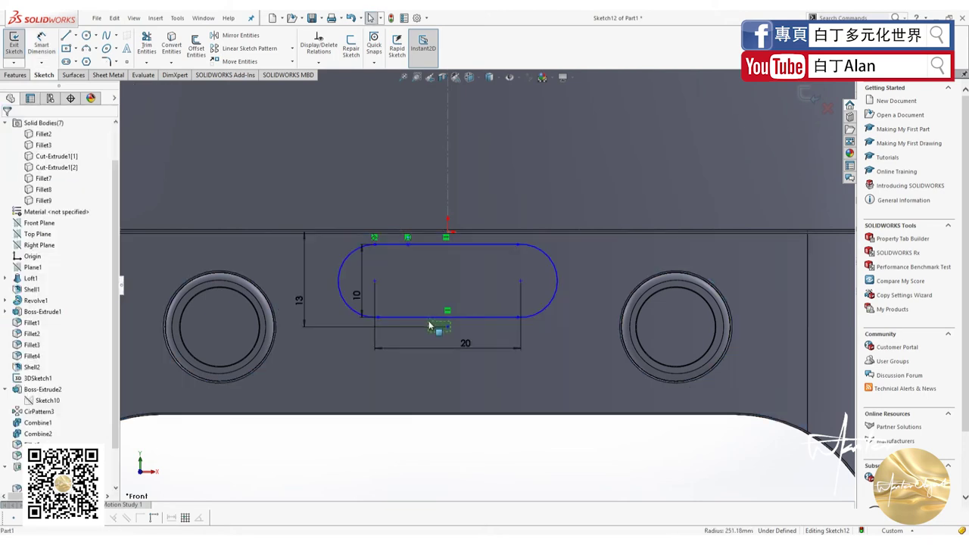
pyautogui.hotkey('ctrl', 'z')
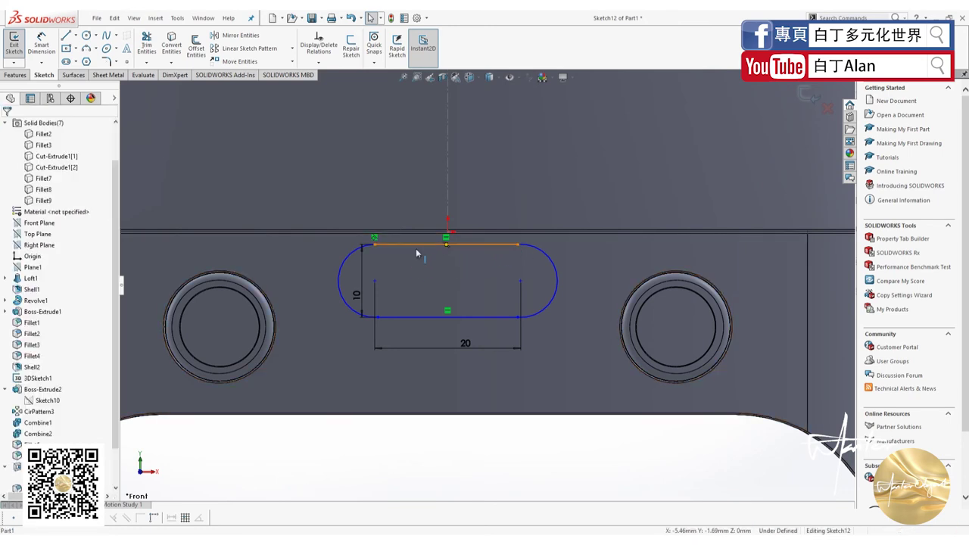
pyautogui.moveTo(415, 244); pyautogui.dragTo(416, 284)
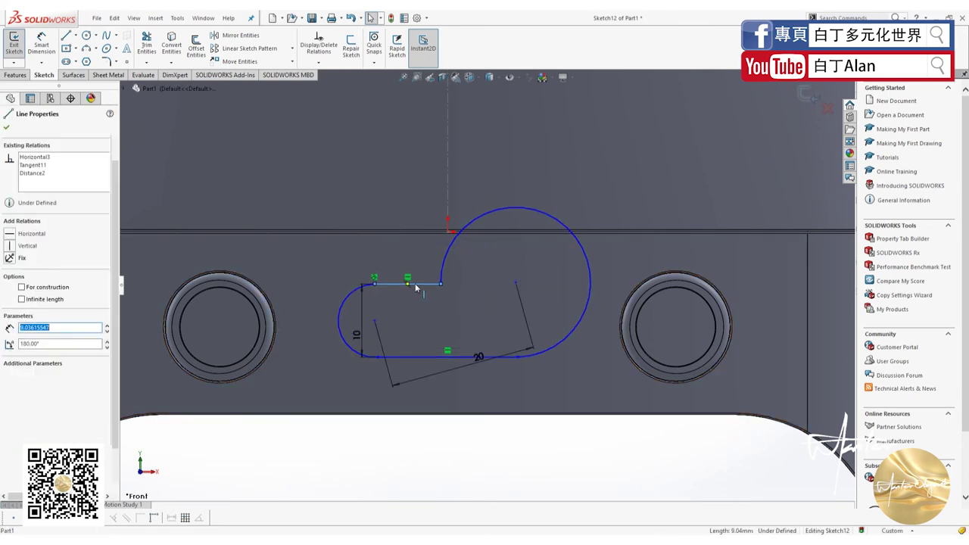
pyautogui.hotkey('ctrl', 'z')
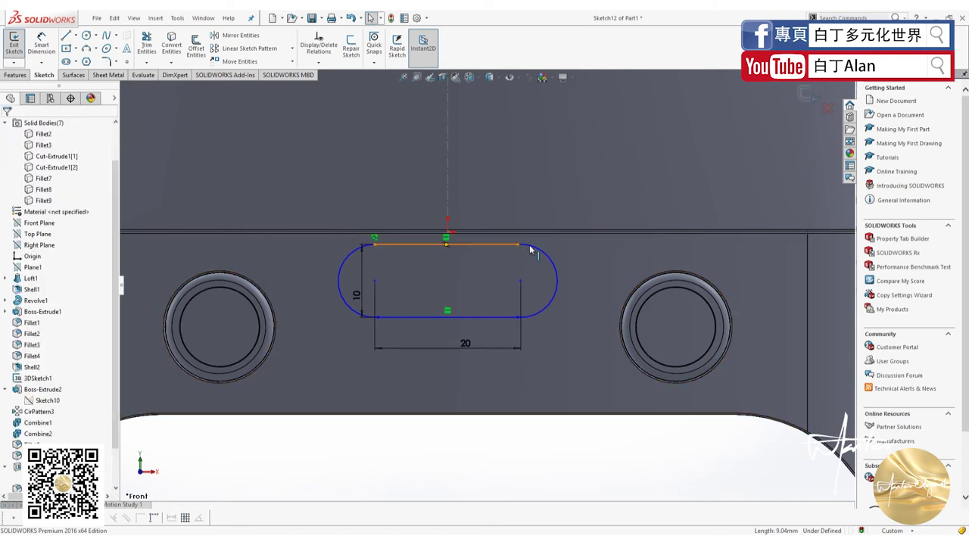
# Make the slot's left and right arcs tangent to its top and bottom lines
pyautogui.click(510, 244)
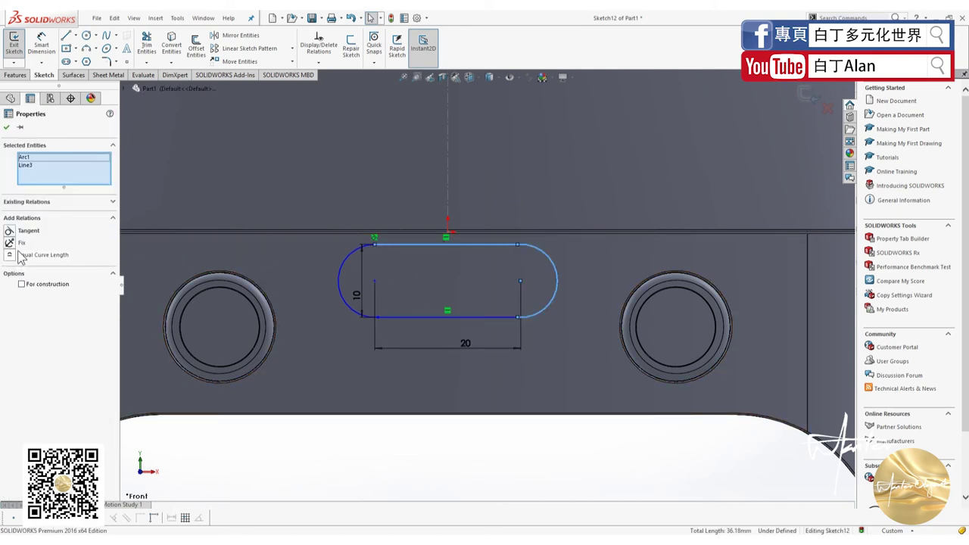
pyautogui.click(15, 231)
pyautogui.click(364, 319)
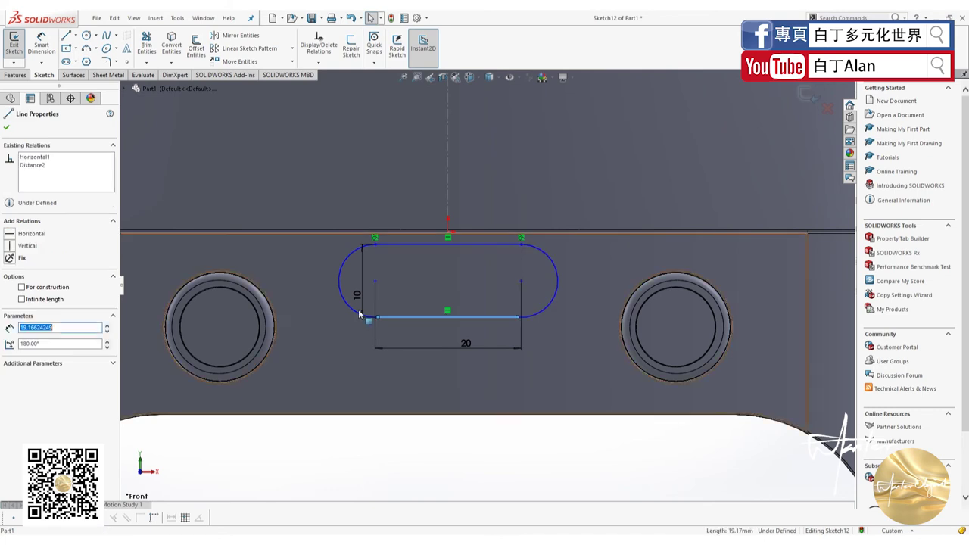
pyautogui.keyDown('ctrl'); pyautogui.click(353, 296); pyautogui.keyUp('ctrl')
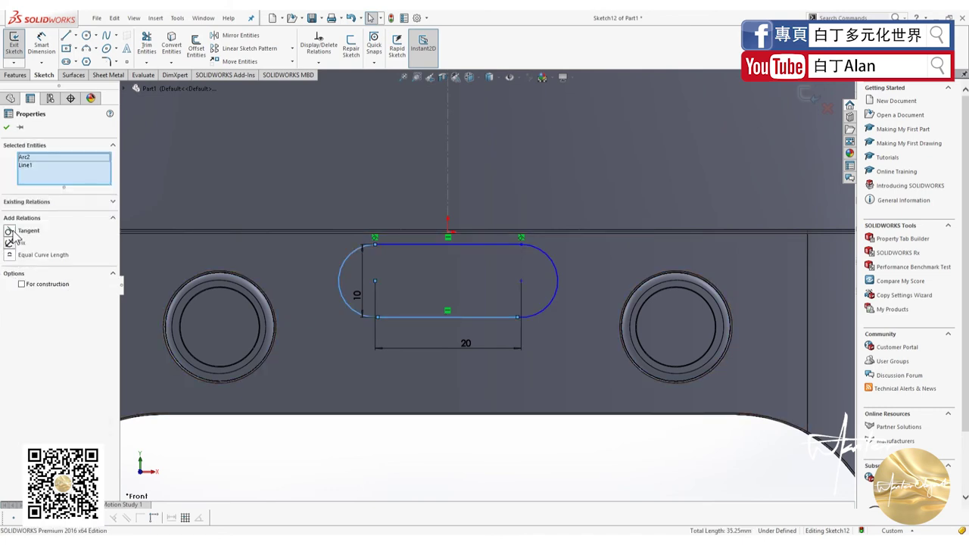
pyautogui.click(539, 318)
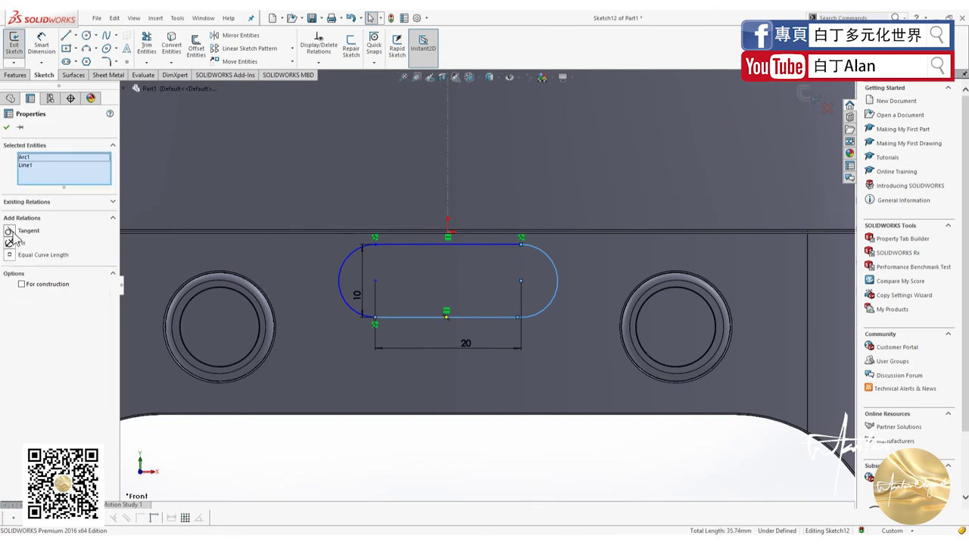
pyautogui.press('Escape')
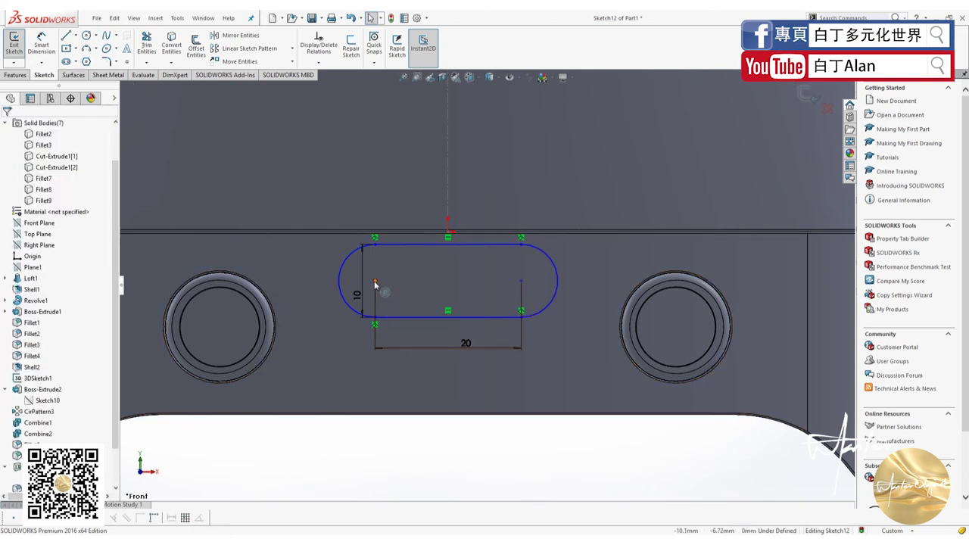
# Move the slot down and dimension its left arc centre 13 mm below the origin
pyautogui.click(374, 281)
pyautogui.keyDown('ctrl'); pyautogui.click(521, 281); pyautogui.keyUp('ctrl')
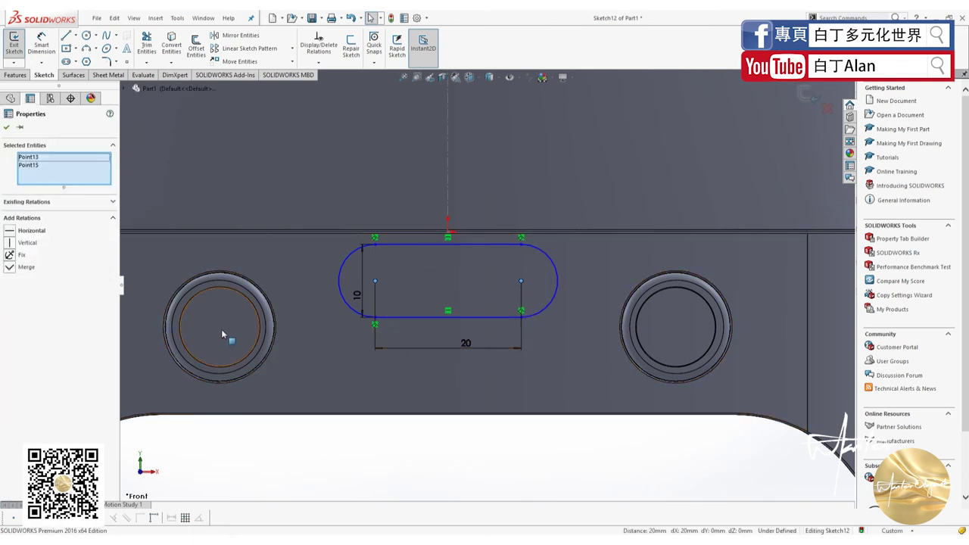
pyautogui.keyDown('ctrl'); pyautogui.click(235, 308); pyautogui.keyUp('ctrl')
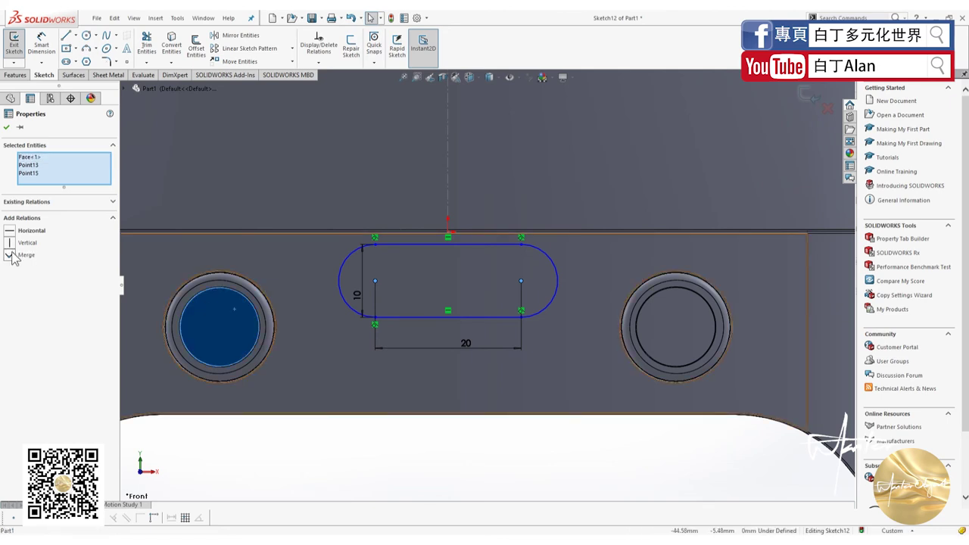
pyautogui.press('Escape')
pyautogui.moveTo(374, 280); pyautogui.dragTo(379, 330)
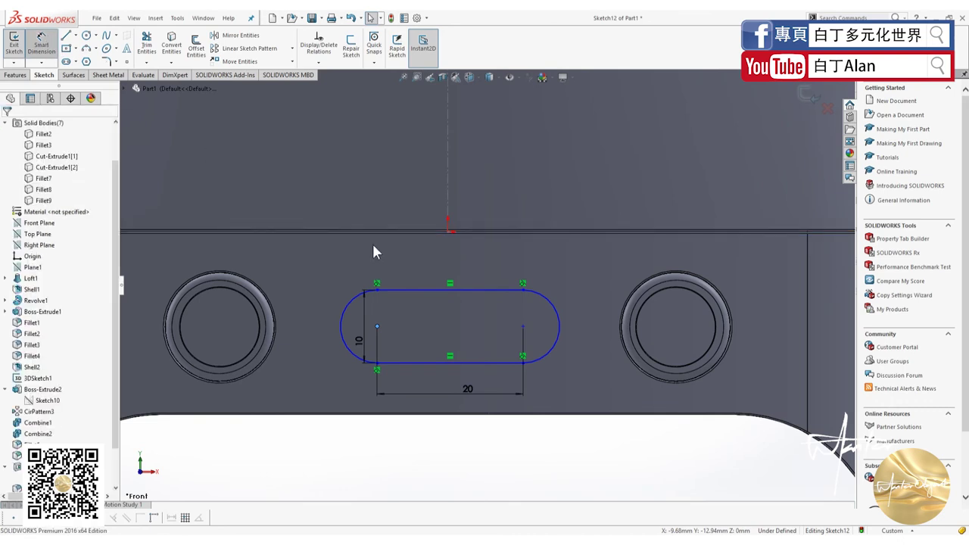
pyautogui.click(449, 231)
pyautogui.click(377, 327)
pyautogui.click(322, 288)
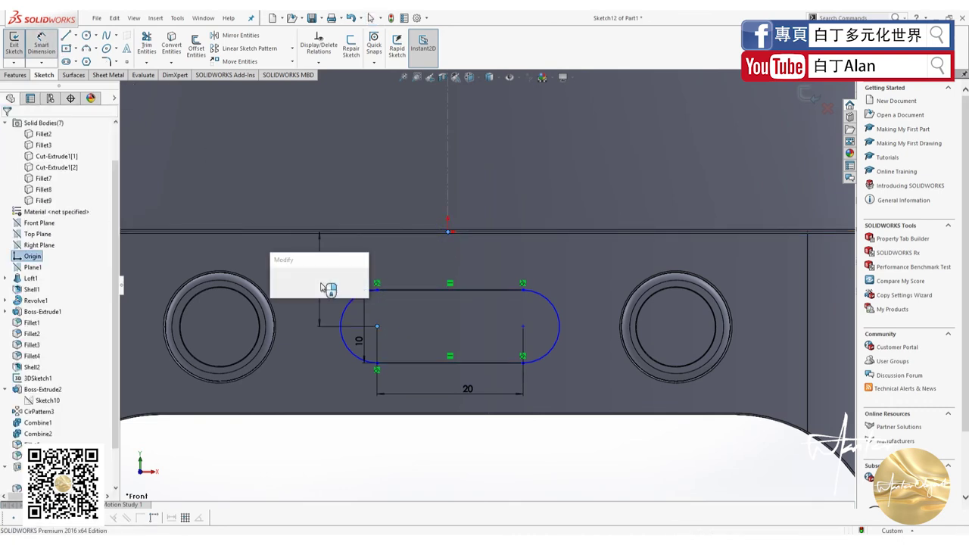
pyautogui.write('13')
pyautogui.press('Return')
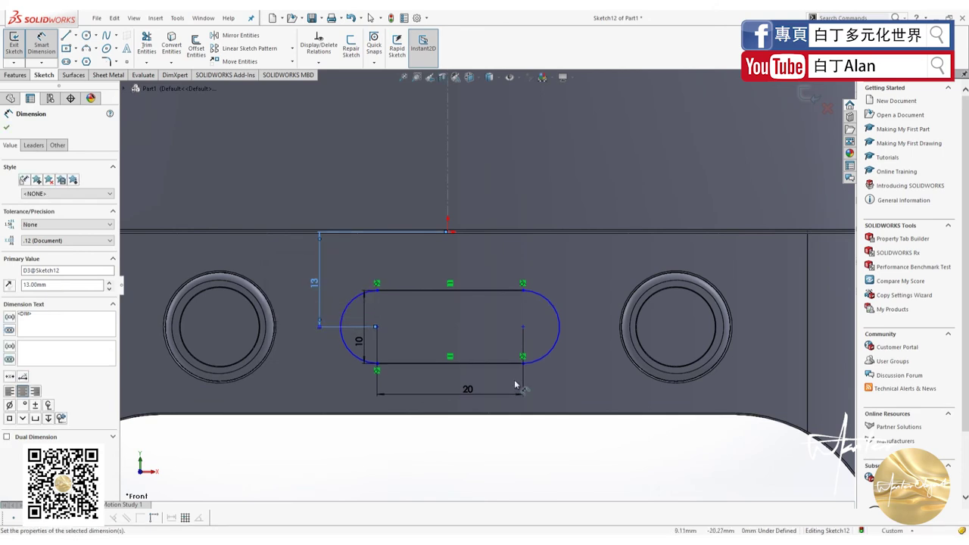
pyautogui.click(394, 246)
# Dimension the left arc centre 10 mm horizontally from the origin, fully defining Sketch12
pyautogui.click(377, 326)
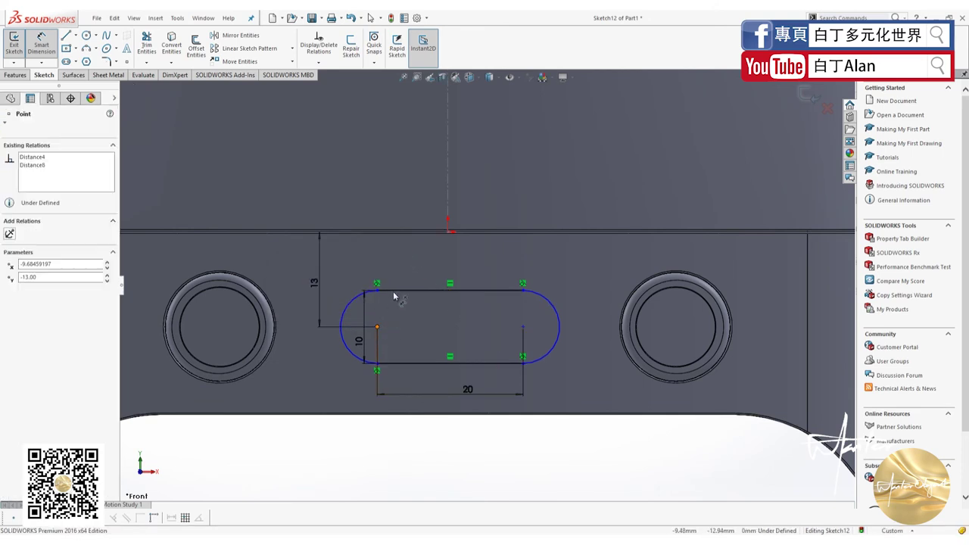
pyautogui.click(449, 234)
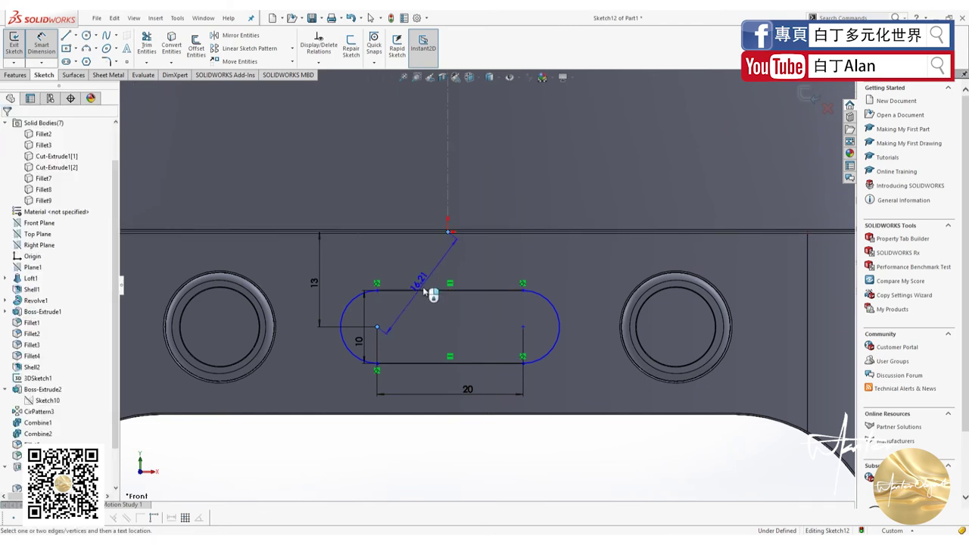
pyautogui.click(429, 203)
pyautogui.write('10')
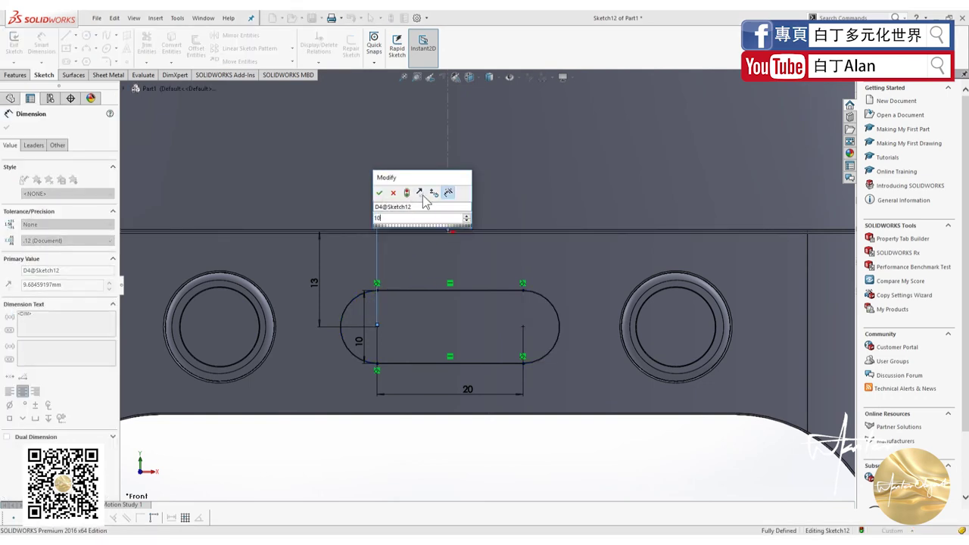
pyautogui.press('Return')
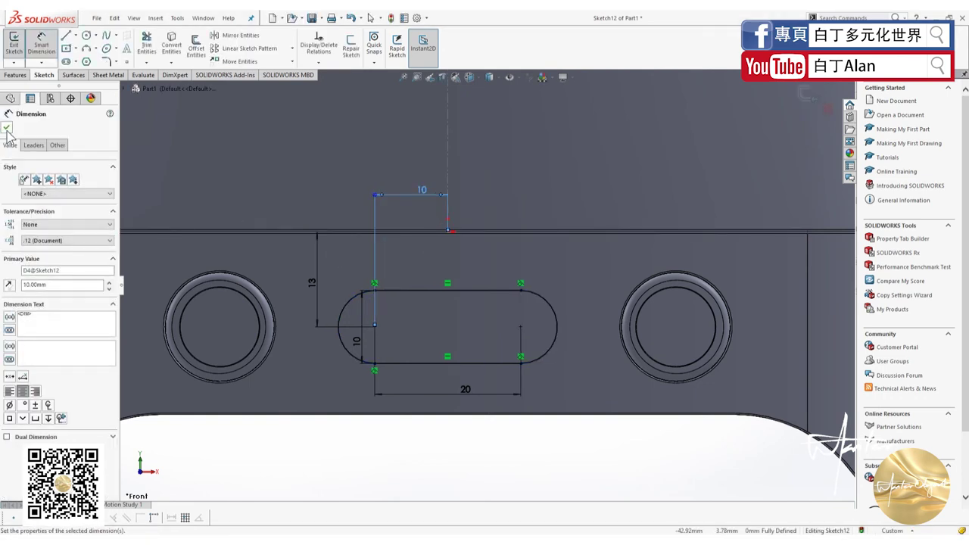
pyautogui.click(7, 128)
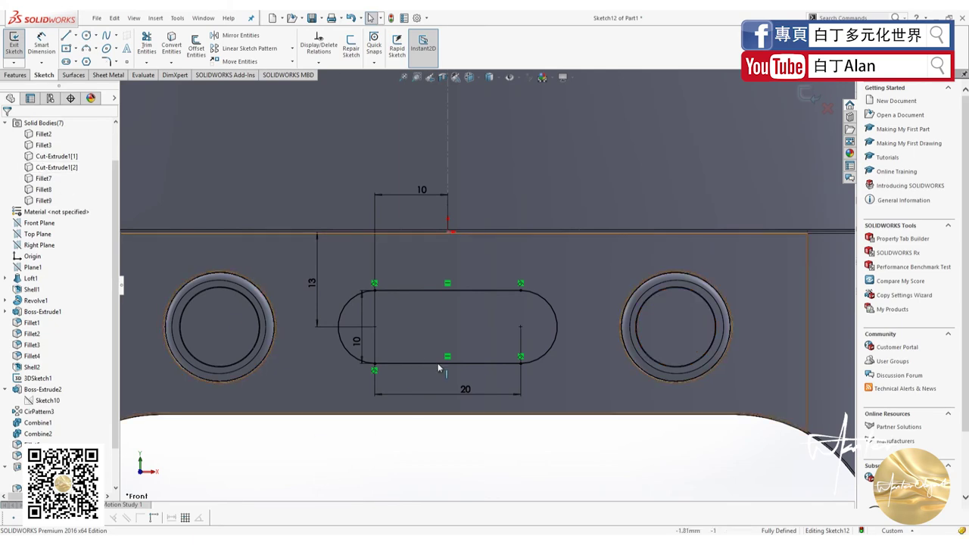
pyautogui.scroll(-1, 461, 378)
pyautogui.scroll(-1, 484, 382)
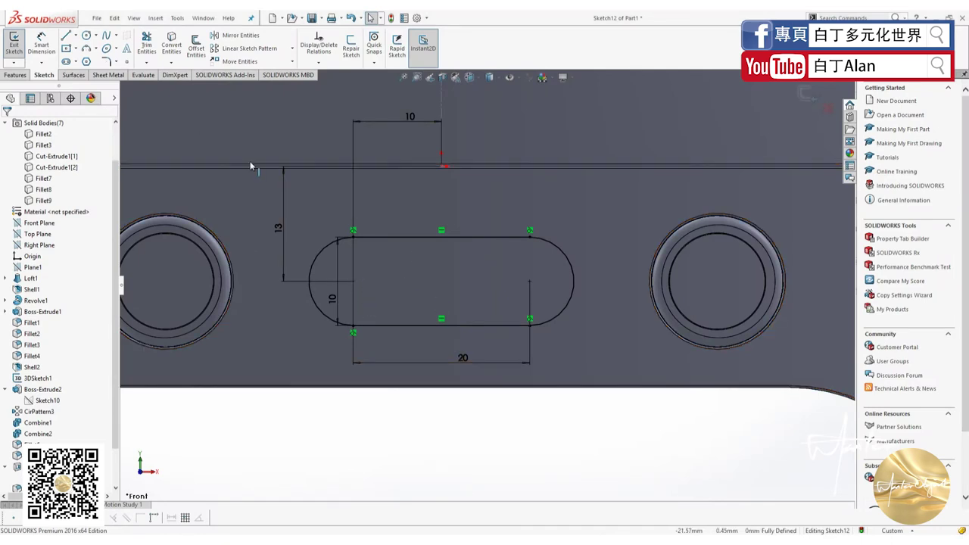
# Offset the four slot outline curves 0.20 mm inward with Reverse checked
pyautogui.click(196, 44)
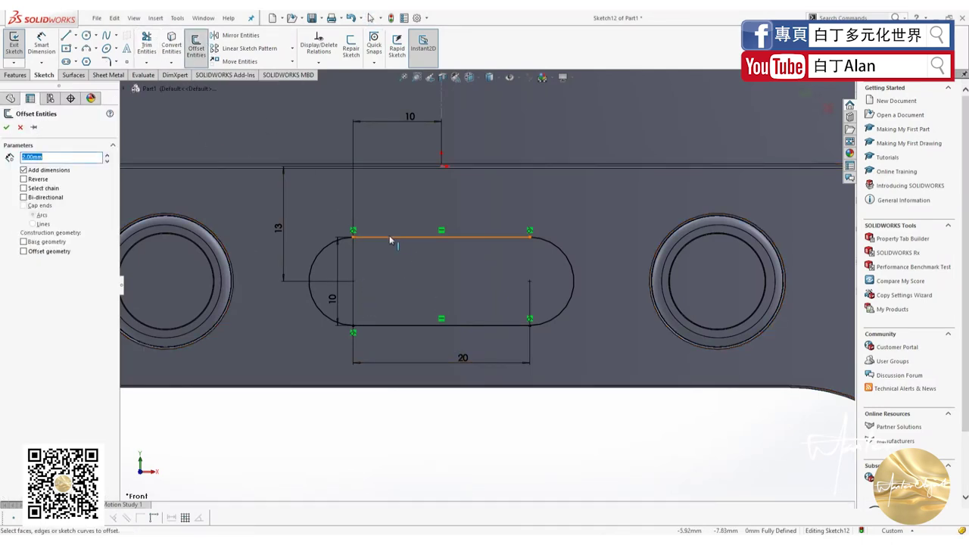
pyautogui.click(389, 237)
pyautogui.click(320, 254)
pyautogui.click(386, 325)
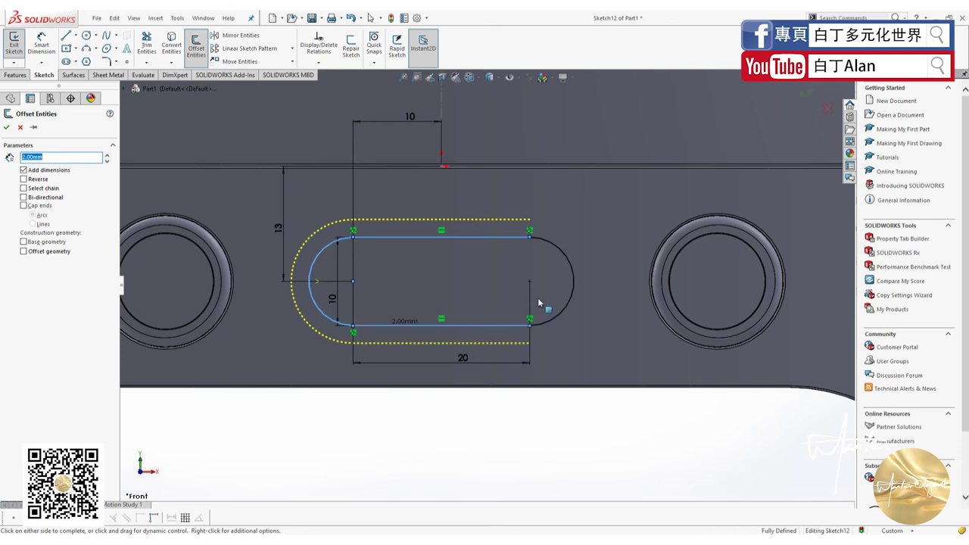
pyautogui.click(563, 311)
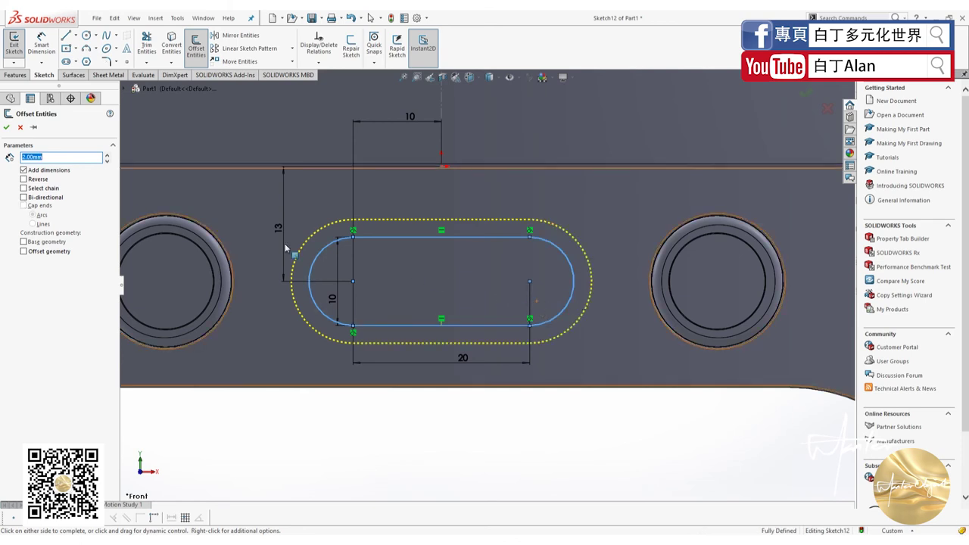
pyautogui.click(24, 179)
pyautogui.write('0.2')
pyautogui.press('Return')
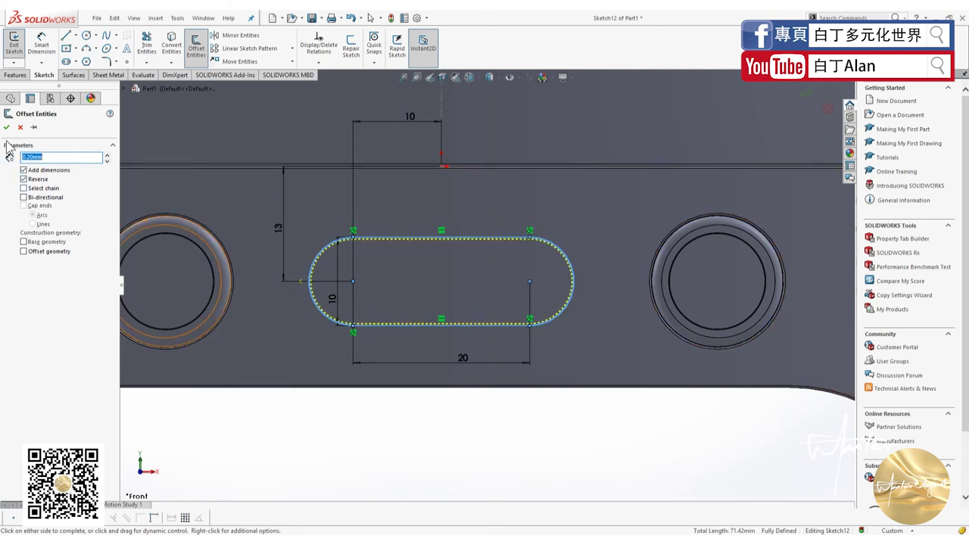
pyautogui.click(5, 128)
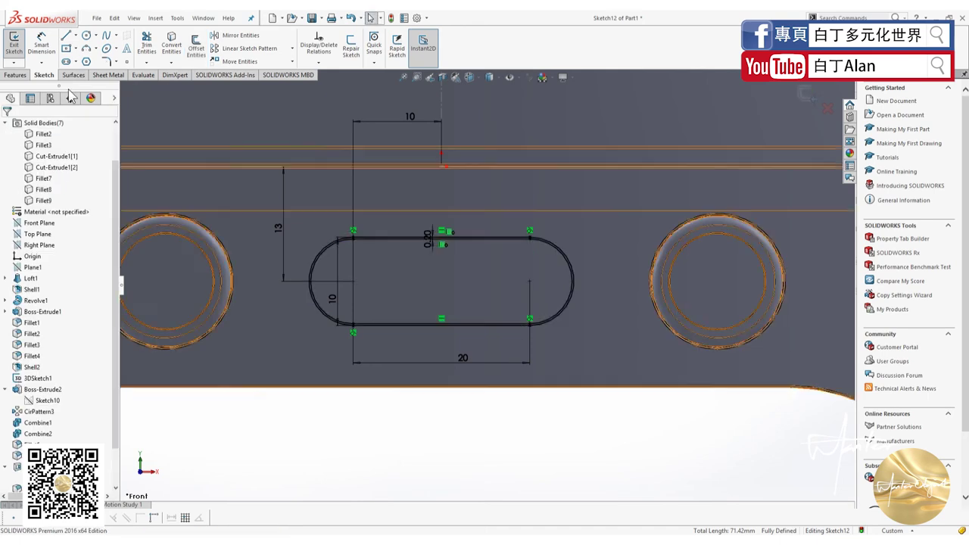
# Add a second 0.20 mm inner offset copy of the slot outline
pyautogui.click(196, 47)
pyautogui.click(361, 241)
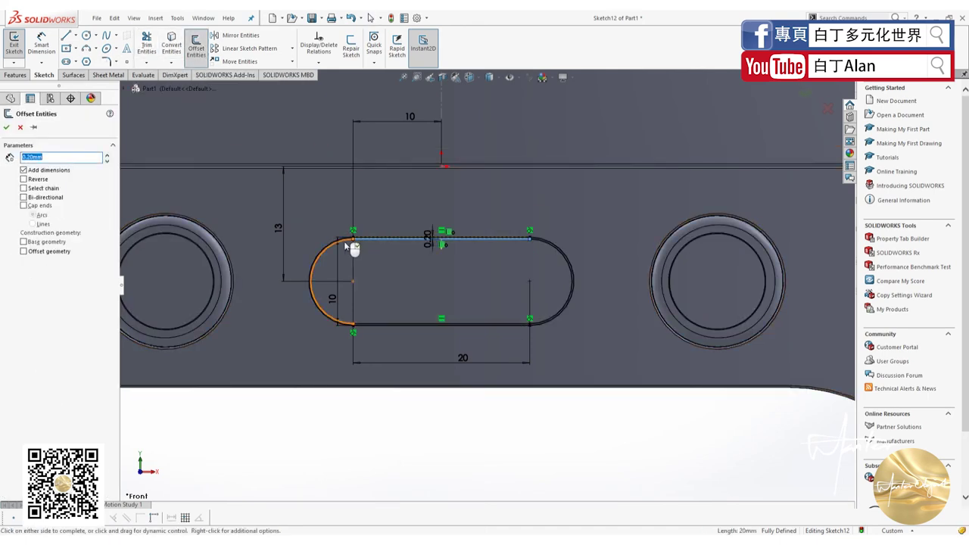
pyautogui.click(344, 242)
pyautogui.click(409, 324)
pyautogui.click(551, 316)
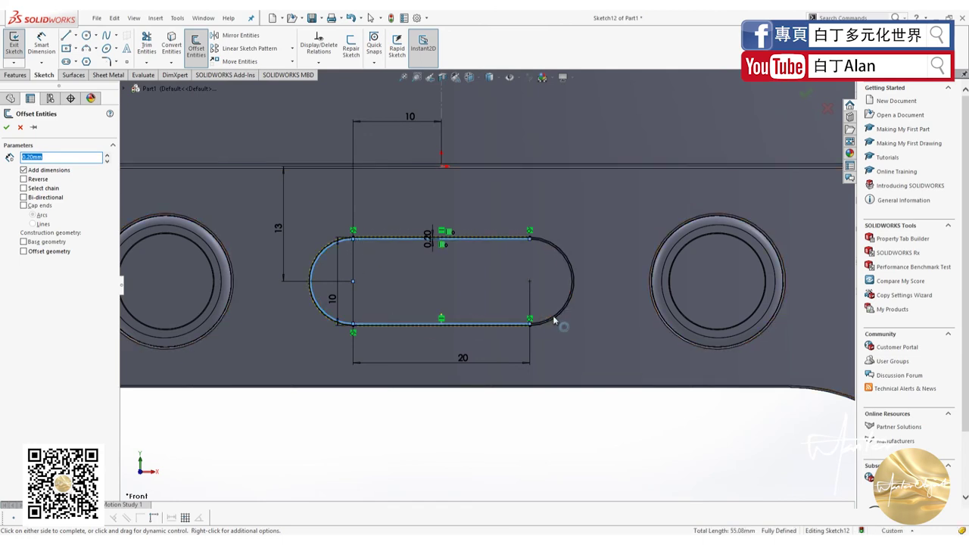
pyautogui.click(559, 319)
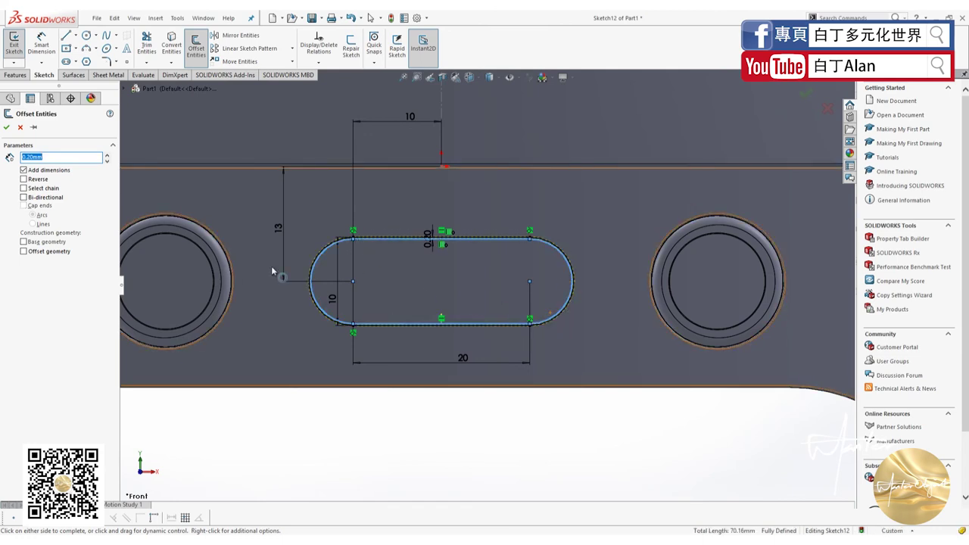
pyautogui.click(7, 127)
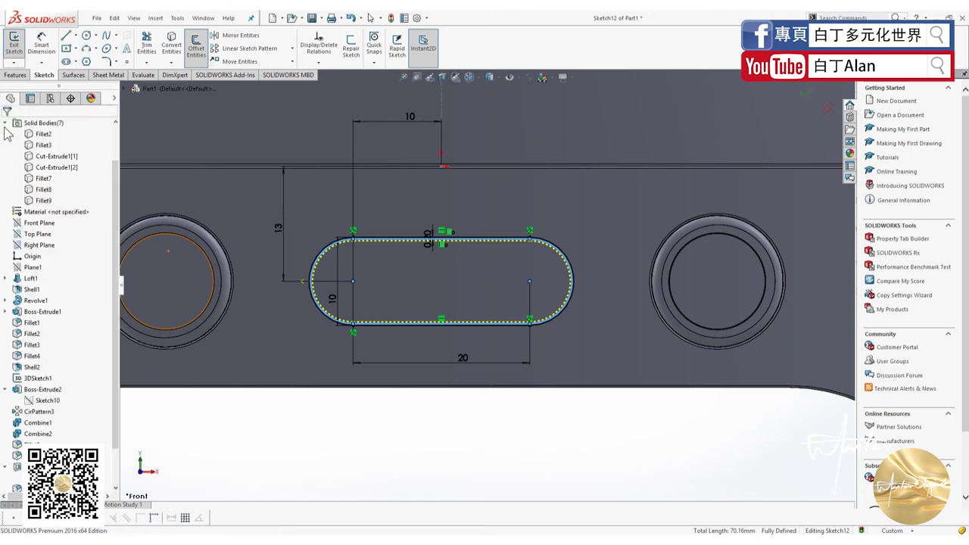
# Preview a 2 mm inward offset of the slot outline, then bring up the kettle product page
pyautogui.click(195, 51)
pyautogui.scroll(-2, 351, 249)
pyautogui.click(390, 236)
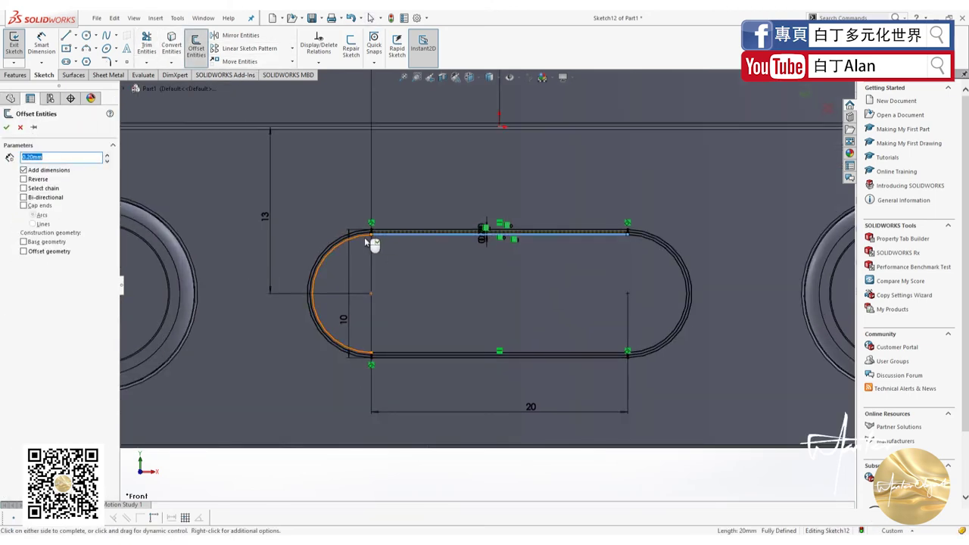
pyautogui.click(366, 241)
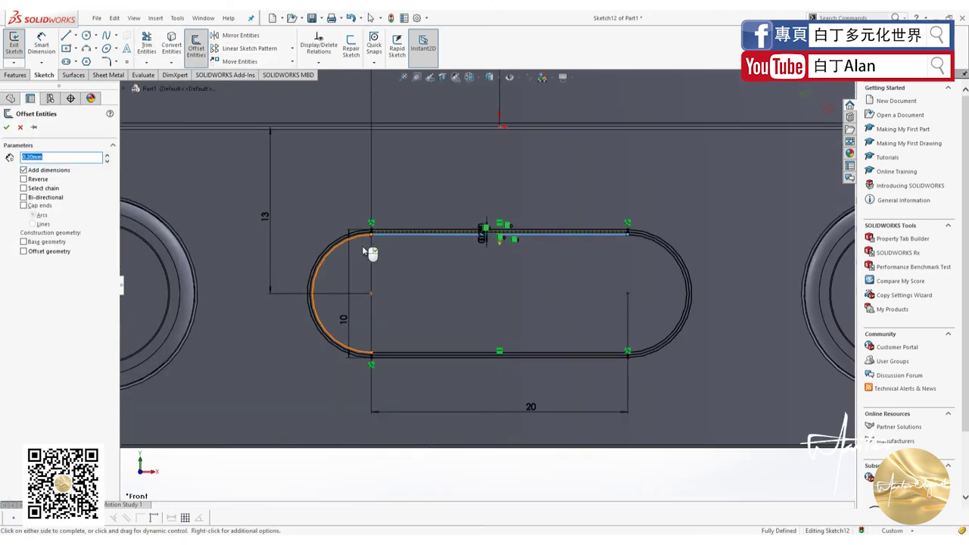
pyautogui.click(432, 355)
pyautogui.click(655, 347)
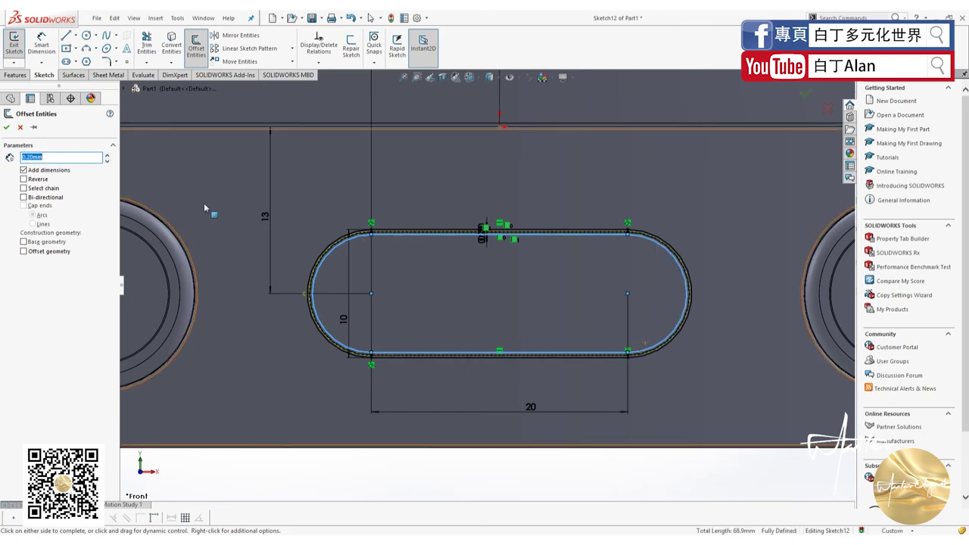
pyautogui.click(37, 182)
pyautogui.write('1')
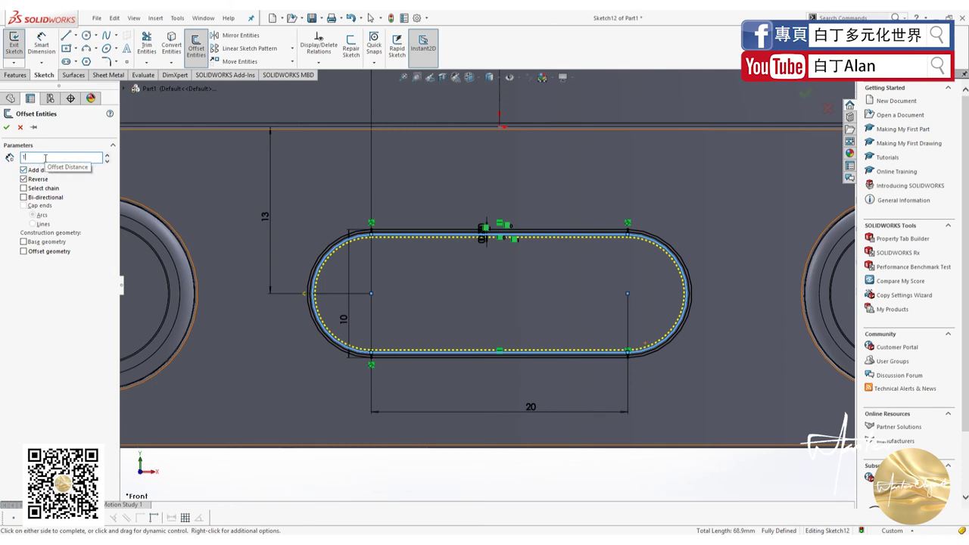
pyautogui.write('2')
pyautogui.press('Return')
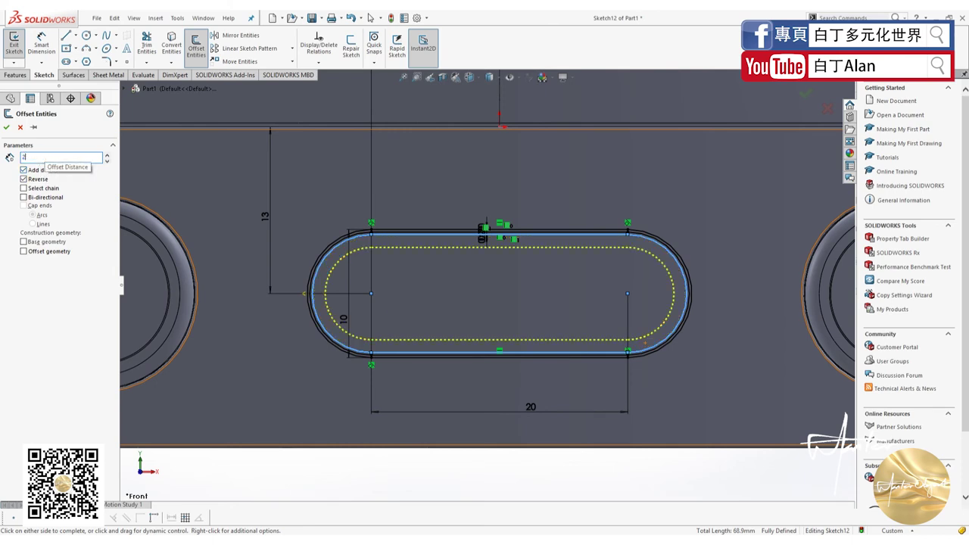
pyautogui.press('Return')
pyautogui.hotkey('alt', 'Tab')
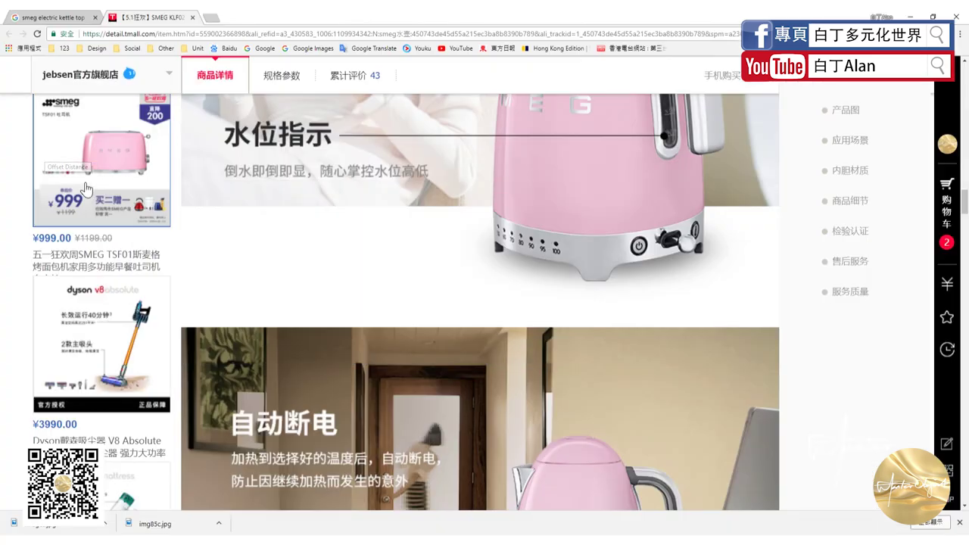
pyautogui.hotkey('alt', 'Tab')
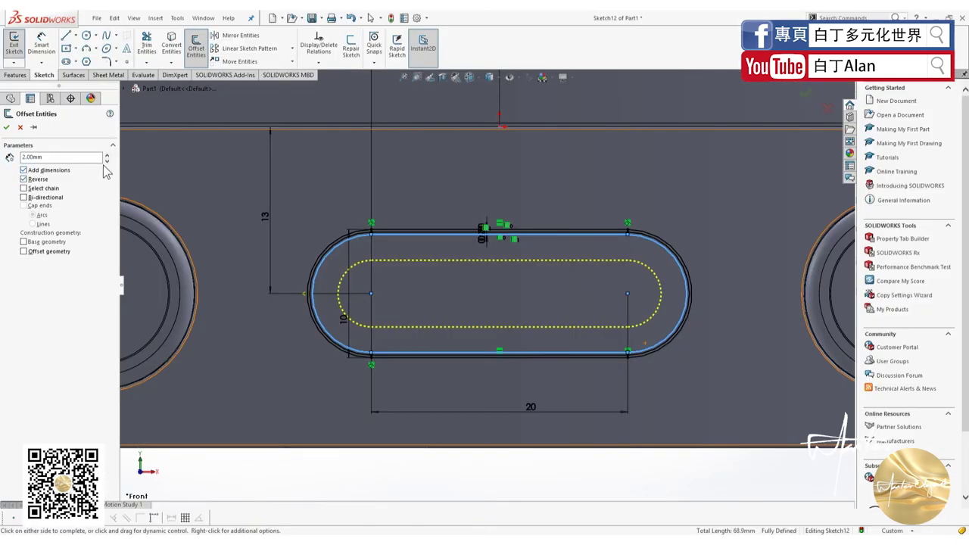
# Accept the 2.00 mm inward offset of the slot outline in Sketch12
pyautogui.click(7, 126)
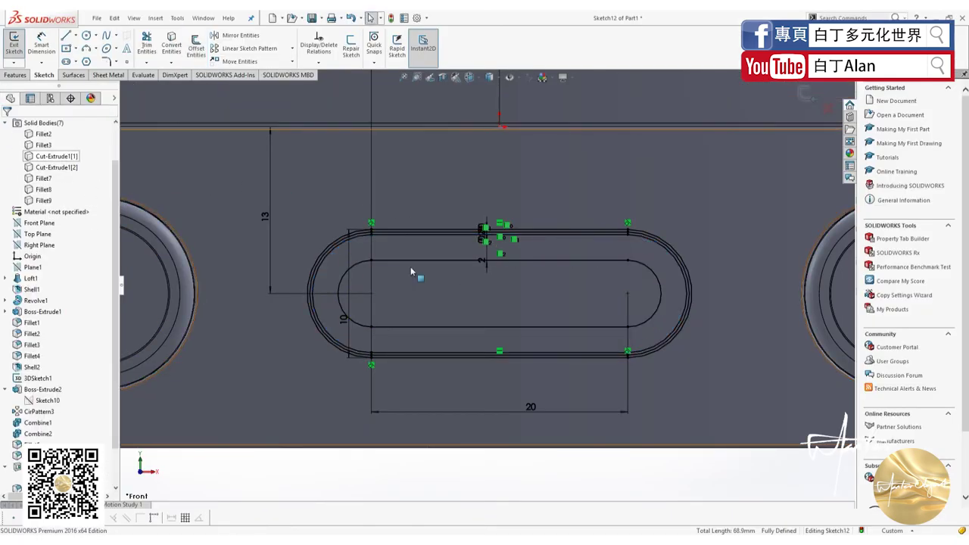
pyautogui.scroll(-3, 411, 272)
pyautogui.press('Up')
pyautogui.press('Down')
pyautogui.press('Down')
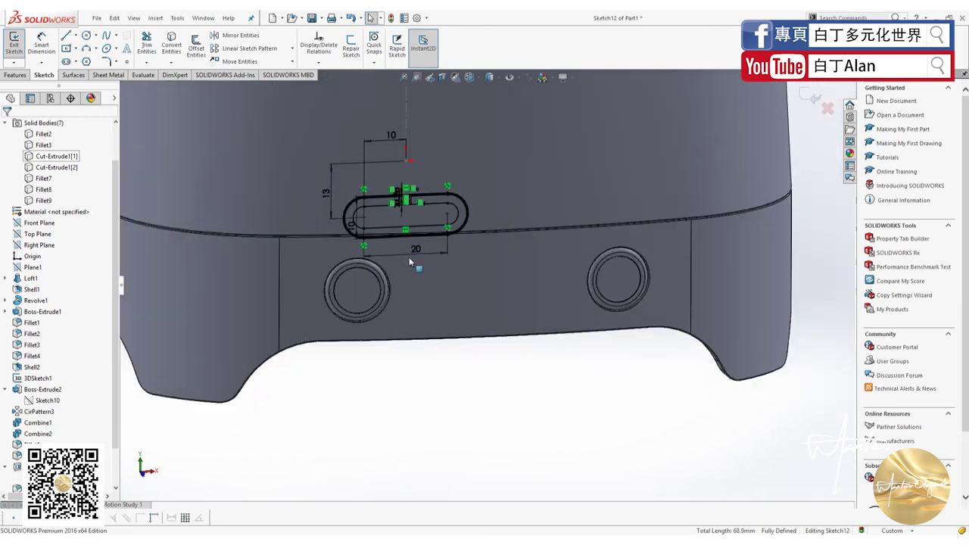
# View the slot sketch from the front and start an Extruded Cut from it
pyautogui.click(16, 75)
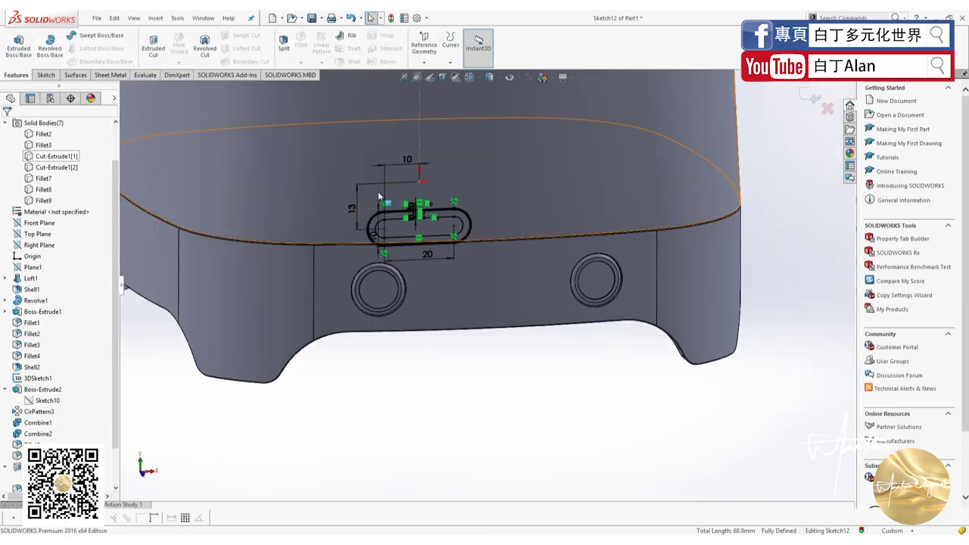
pyautogui.moveTo(379, 195); pyautogui.dragTo(414, 225, button='middle')
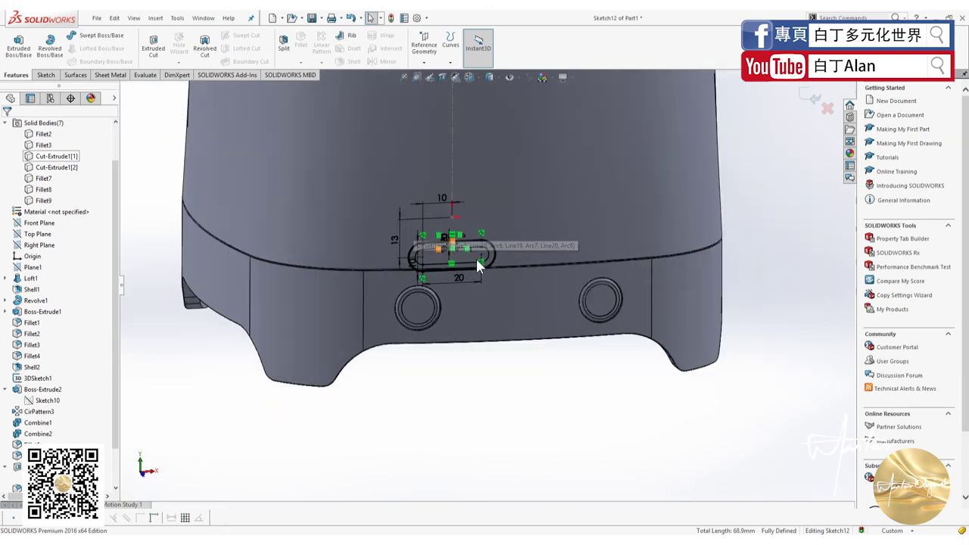
pyautogui.scroll(-3, 475, 257)
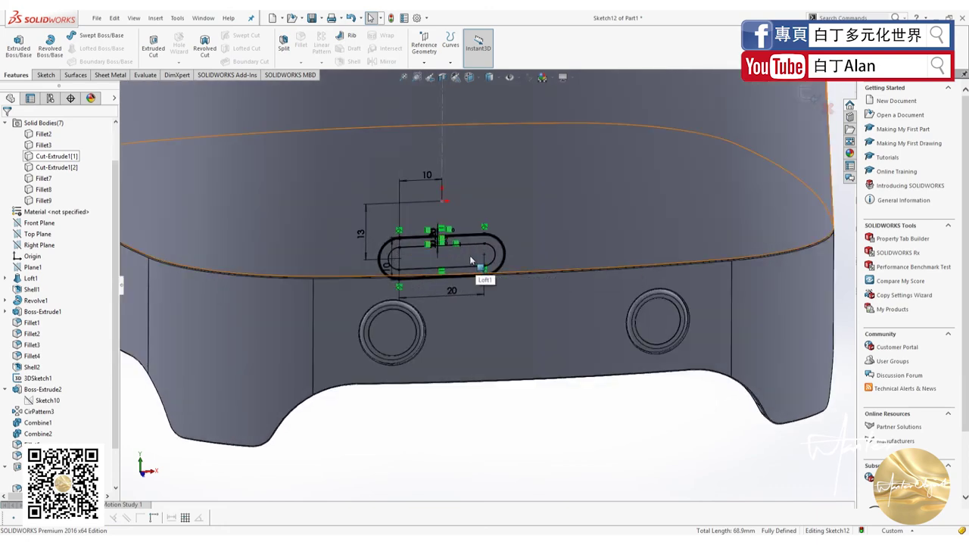
pyautogui.click(423, 243)
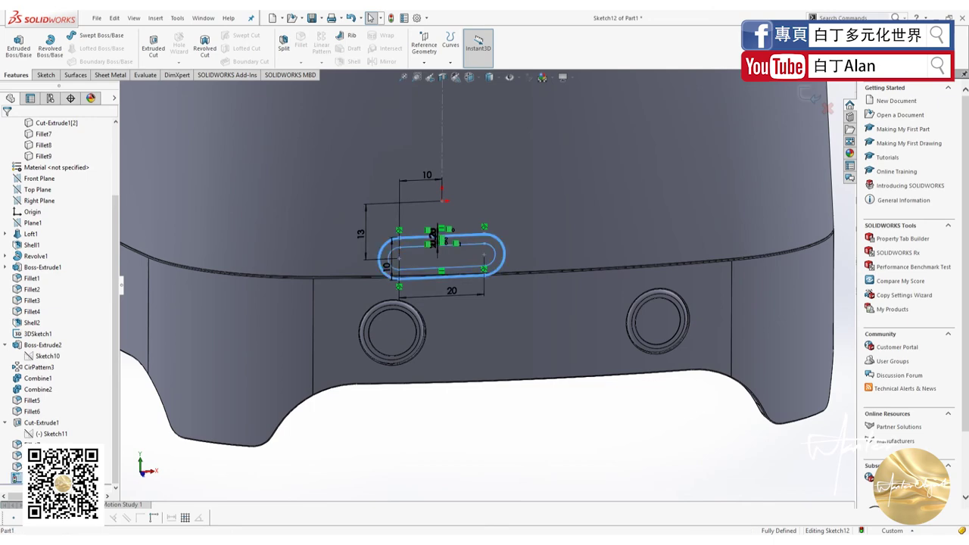
pyautogui.rightClick(48, 425)
pyautogui.click(296, 475)
pyautogui.hotkey('ctrl', '1')
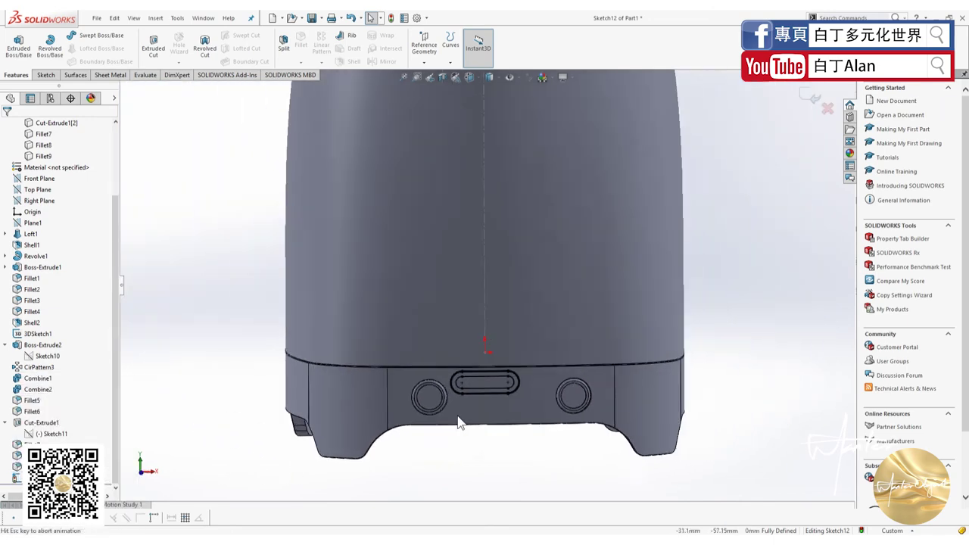
pyautogui.scroll(-5, 481, 393)
pyautogui.scroll(-3, 461, 363)
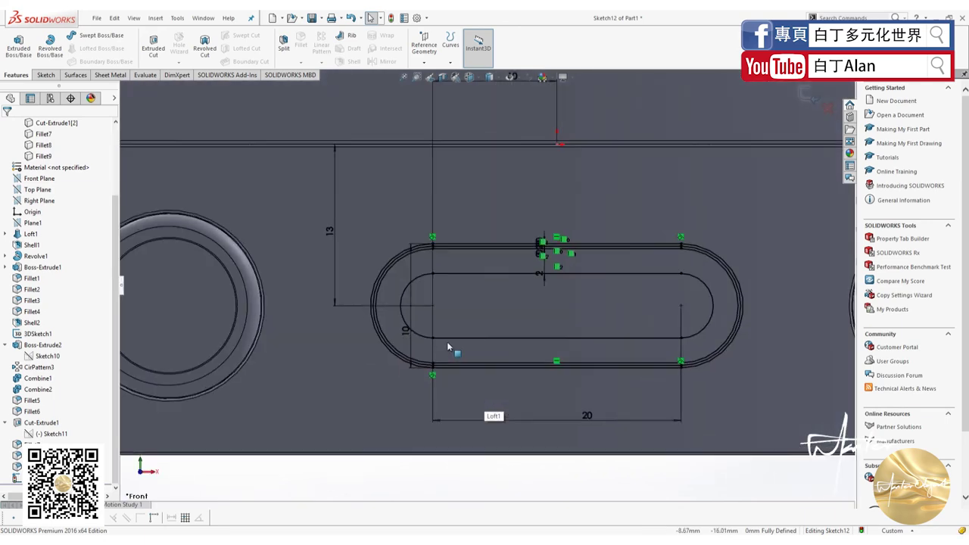
pyautogui.scroll(-2, 409, 303)
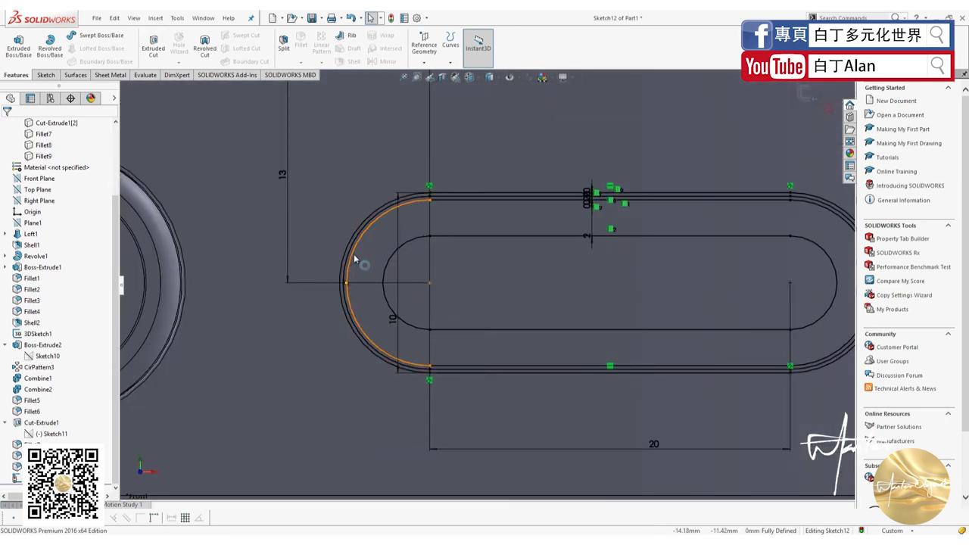
pyautogui.click(44, 76)
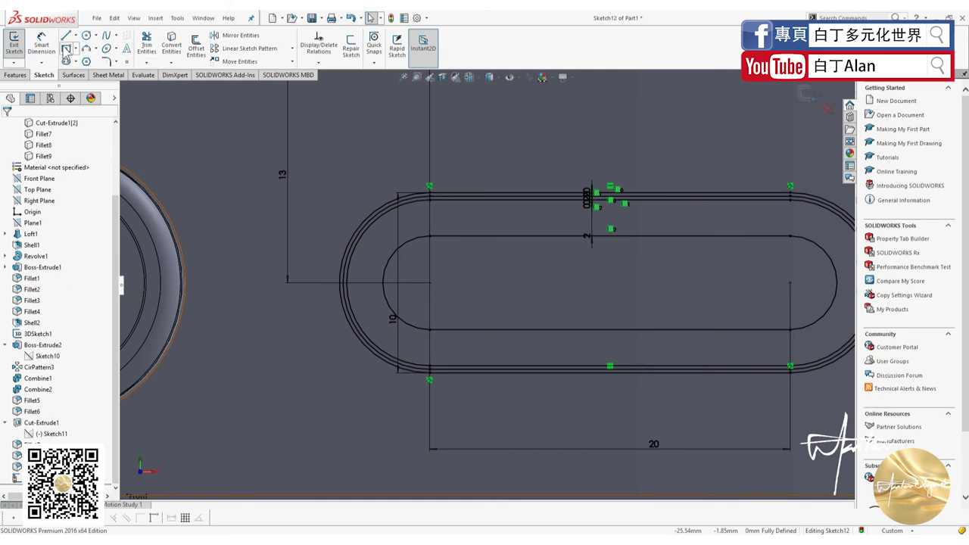
pyautogui.click(15, 74)
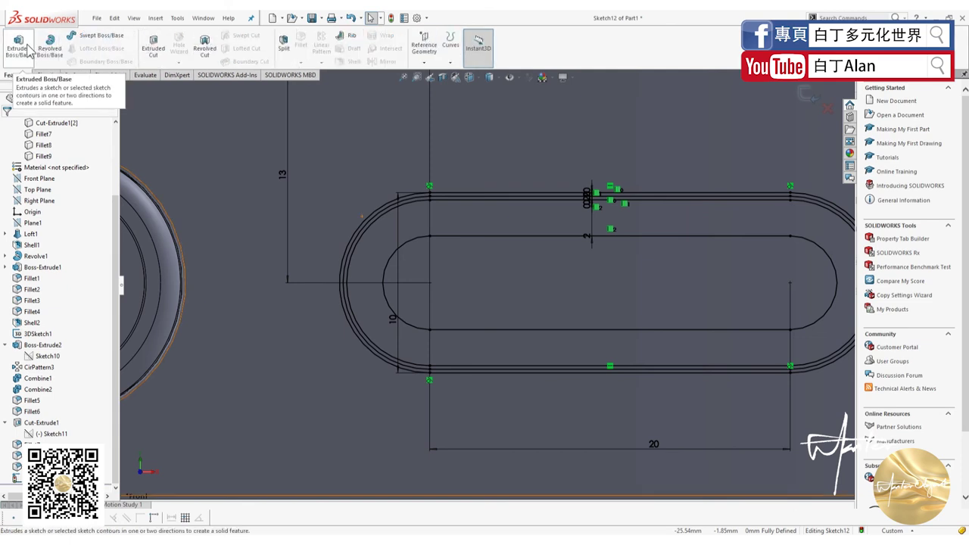
pyautogui.click(153, 48)
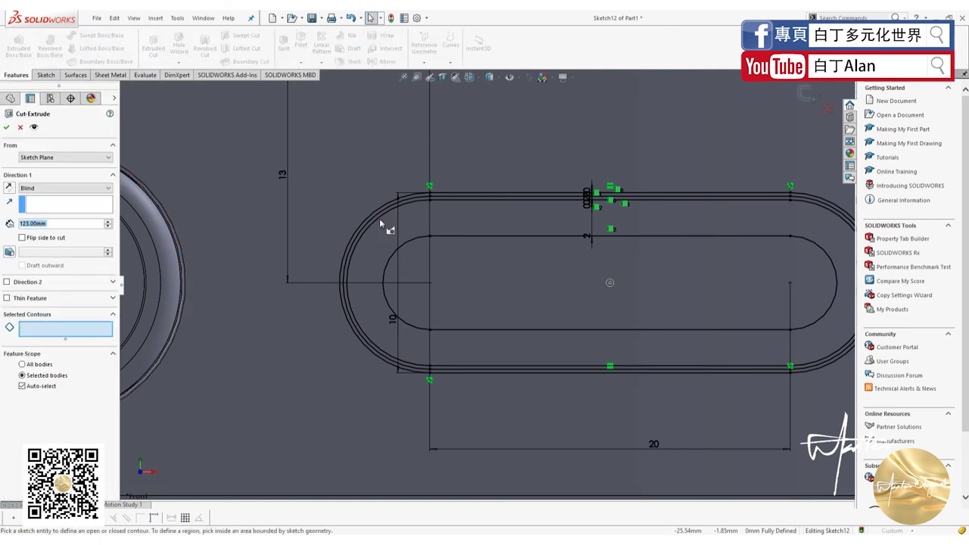
# Cut both Sketch12 slot contours 119 mm deep, keeping all bodies
pyautogui.click(376, 213)
pyautogui.click(376, 215)
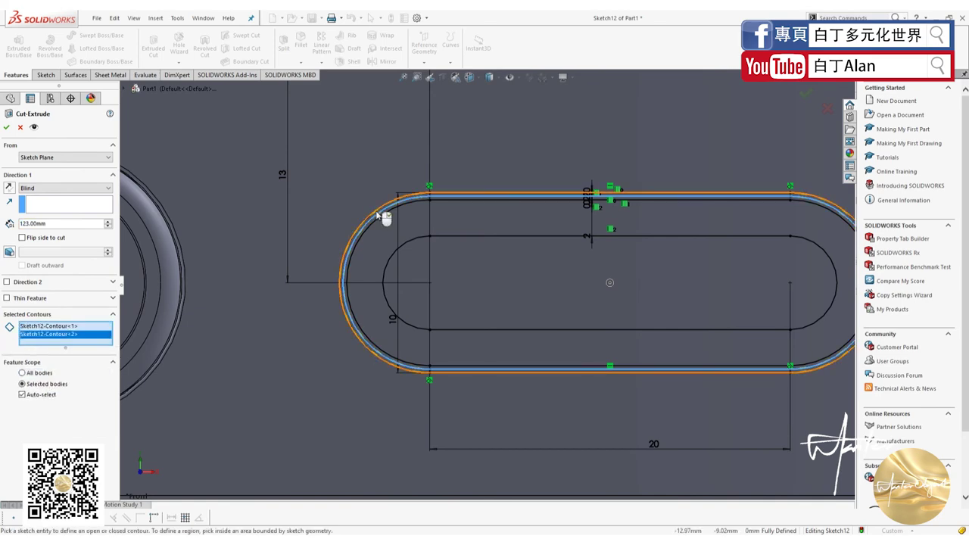
pyautogui.scroll(2, 401, 316)
pyautogui.scroll(3, 402, 316)
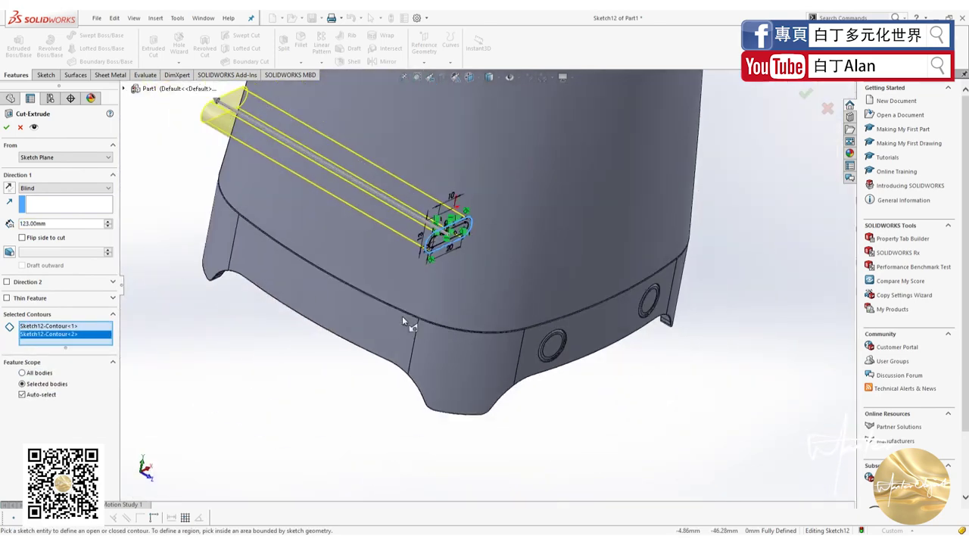
pyautogui.scroll(2, 402, 316)
pyautogui.moveTo(299, 156); pyautogui.dragTo(604, 376)
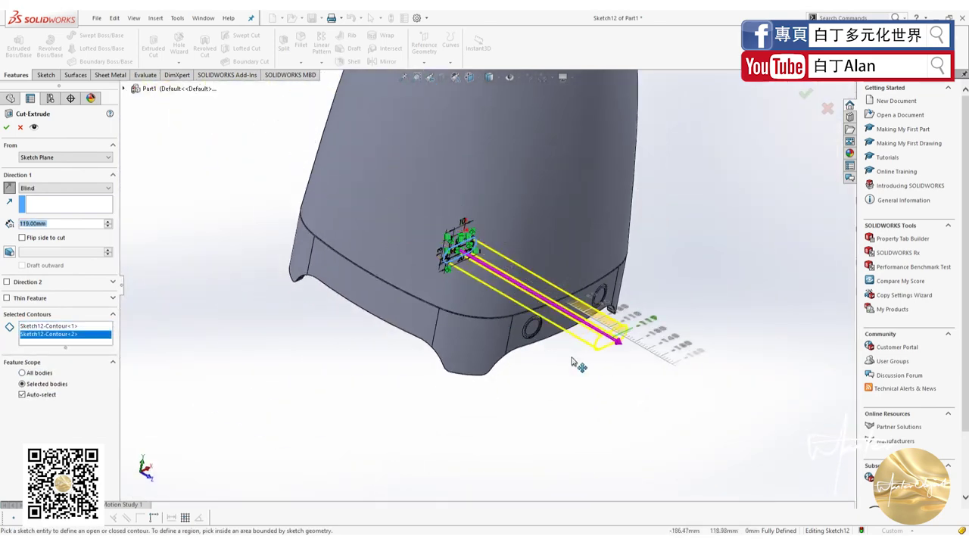
pyautogui.click(806, 95)
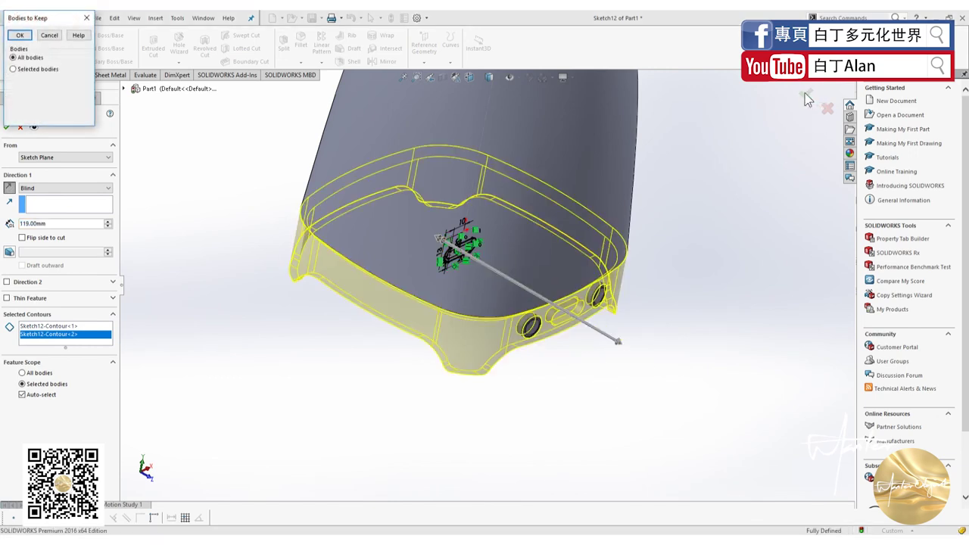
pyautogui.click(21, 36)
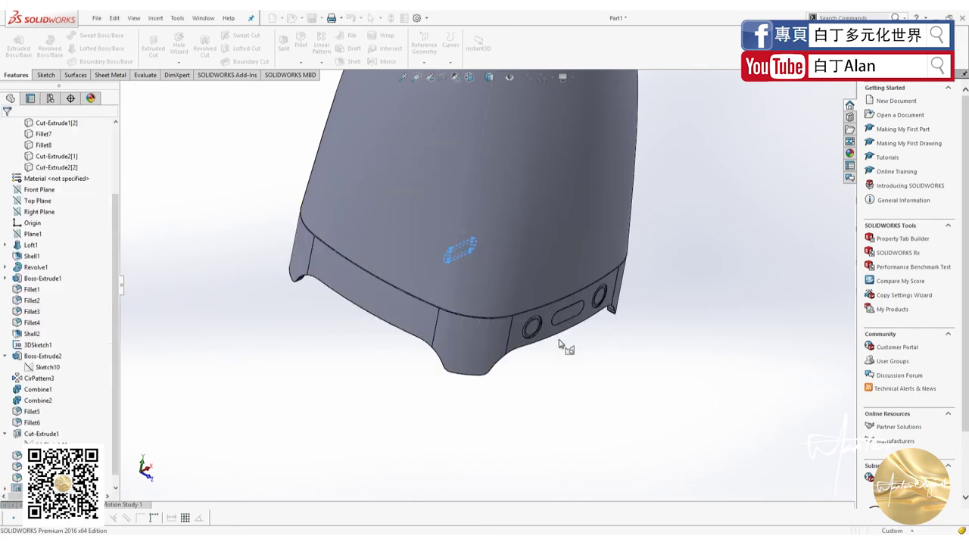
# Inspect the new slot opening and select the Cut-Extrude2 feature
pyautogui.moveTo(537, 328); pyautogui.dragTo(619, 328, button='middle')
pyautogui.scroll(-5, 530, 274)
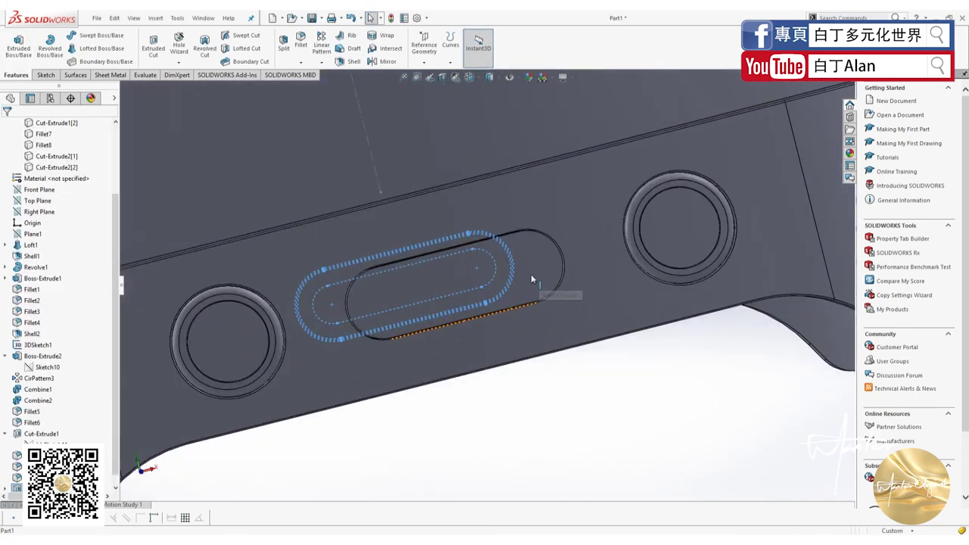
pyautogui.scroll(-2, 530, 274)
pyautogui.click(489, 257)
pyautogui.click(566, 426)
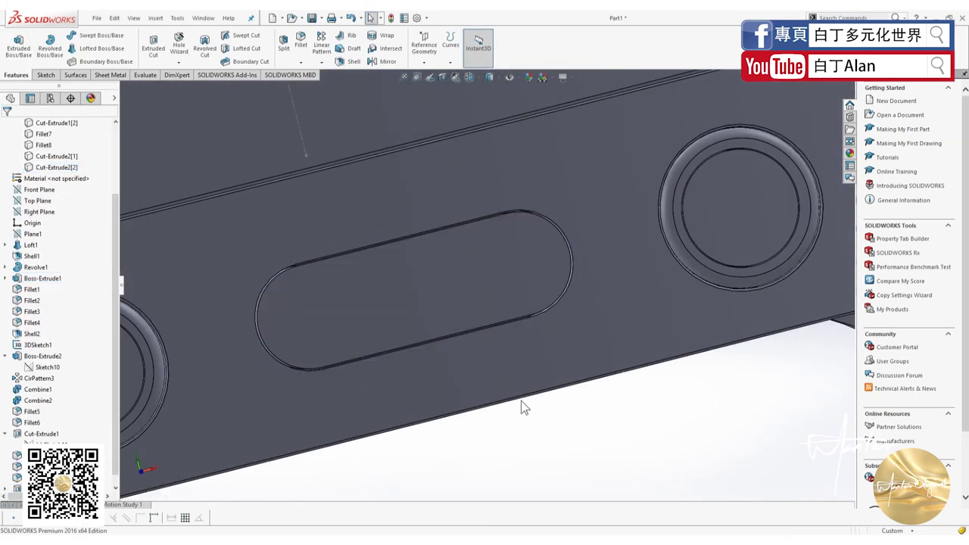
pyautogui.scroll(3, 293, 330)
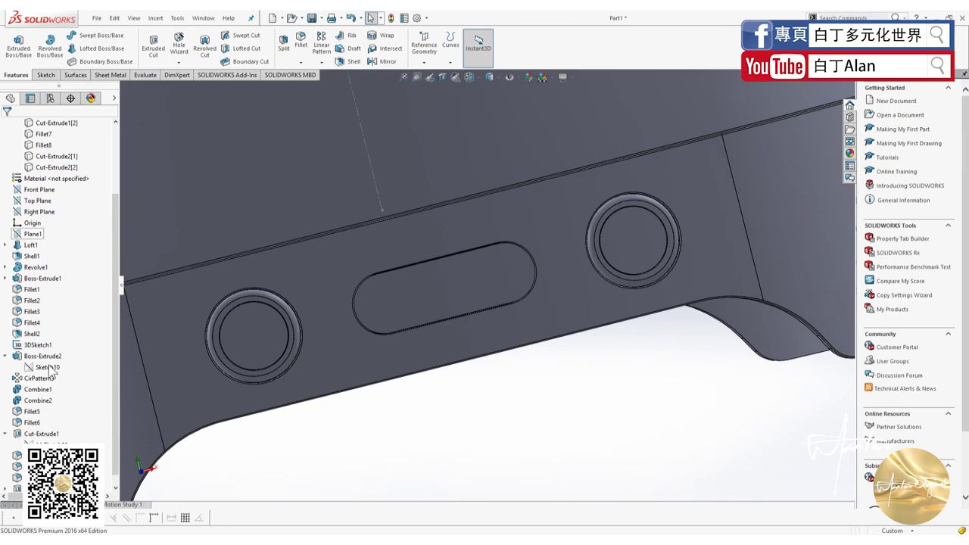
pyautogui.click(8, 488)
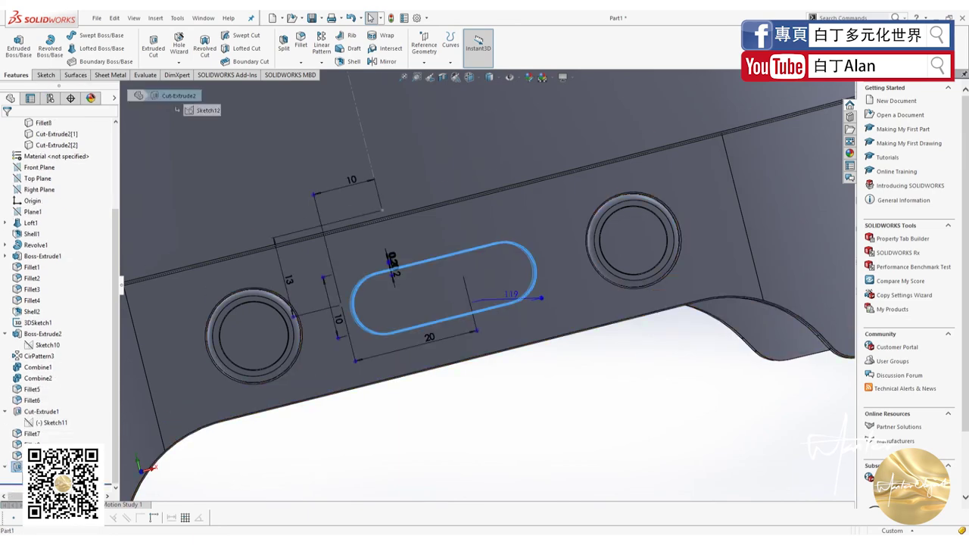
# Open Cut-Extrude2 for editing, check its preview, and cancel without changes
pyautogui.rightClick(32, 305)
pyautogui.click(32, 305)
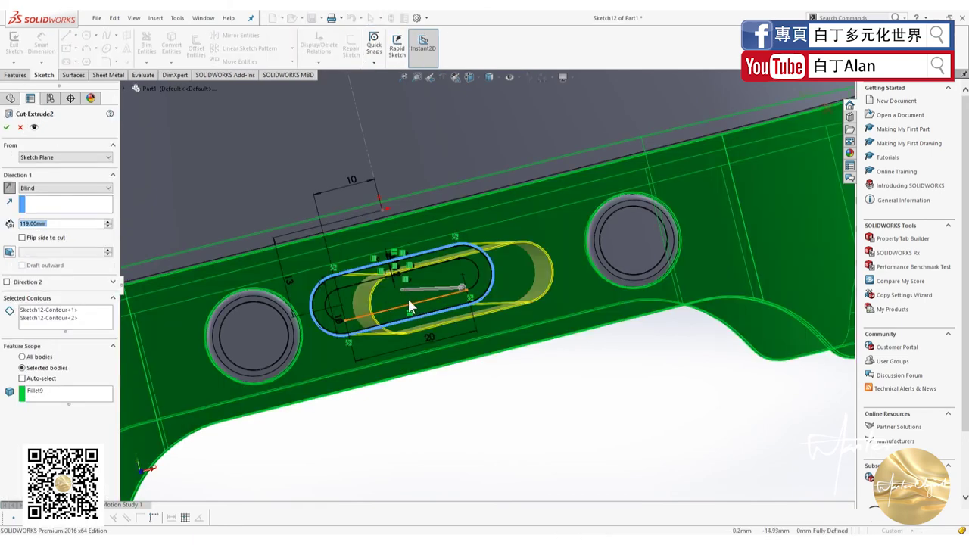
pyautogui.moveTo(407, 296); pyautogui.dragTo(389, 218, button='middle')
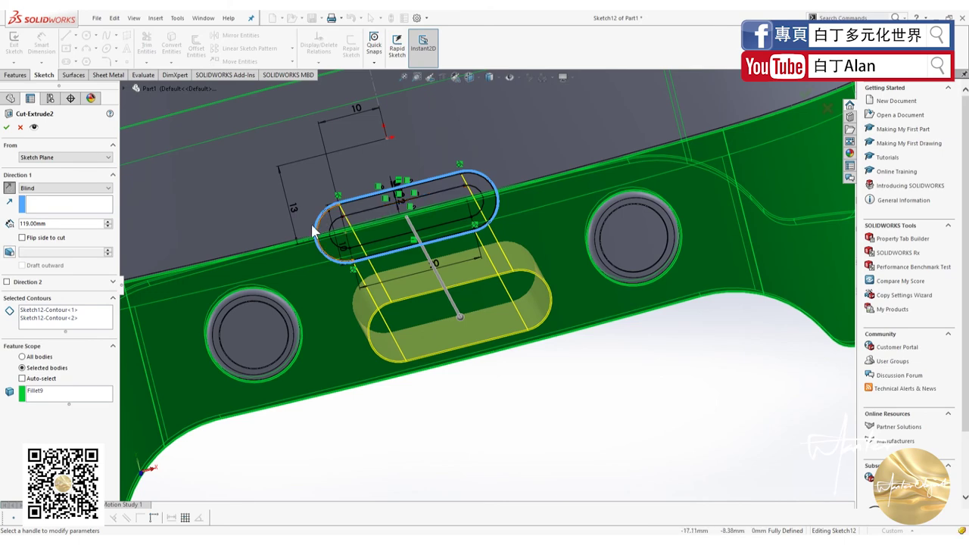
pyautogui.scroll(-5, 377, 227)
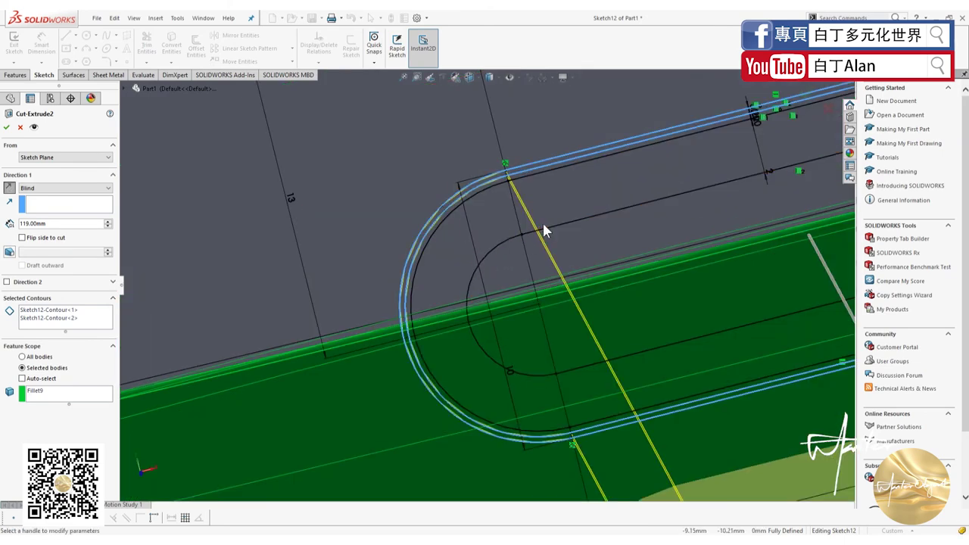
pyautogui.click(21, 128)
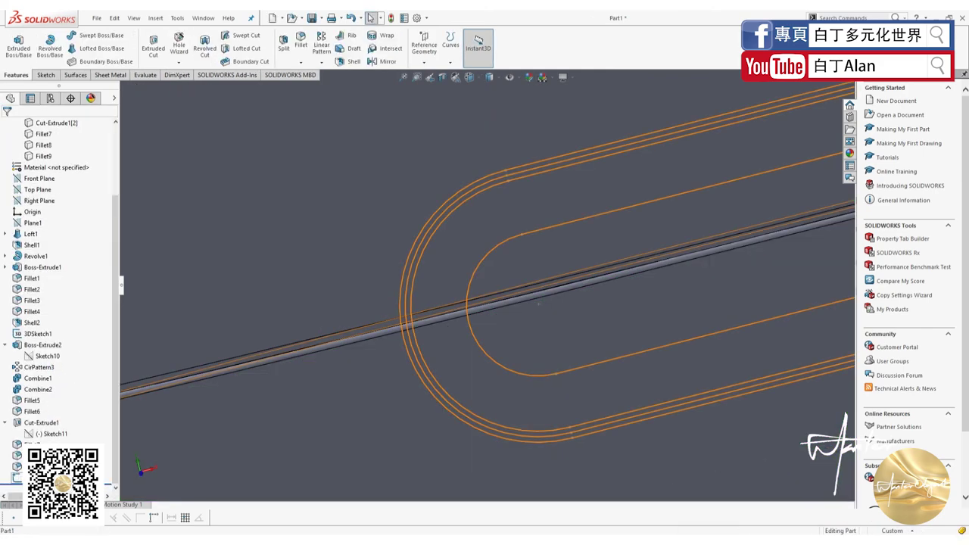
# Cut three slot contours 297 mm deep in the flipped direction, keeping all bodies
pyautogui.click(153, 46)
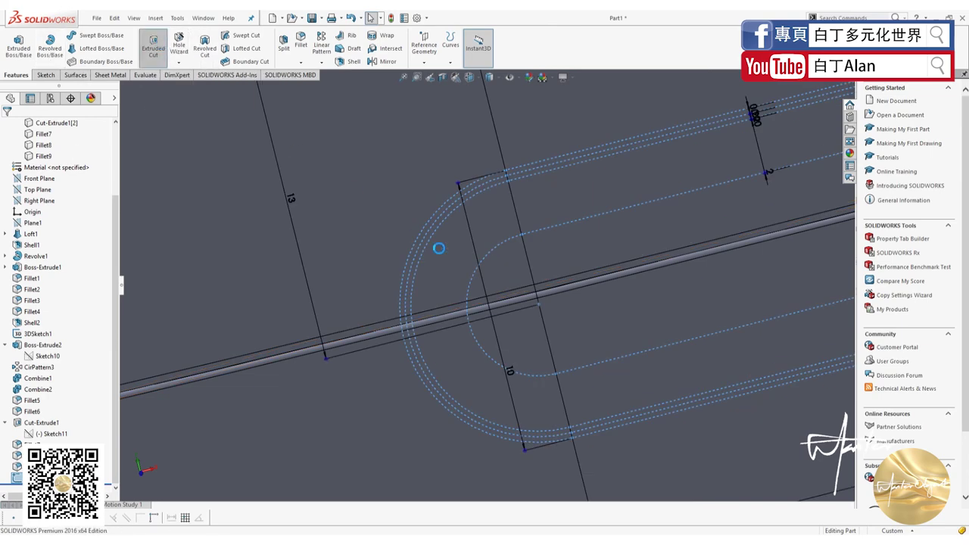
pyautogui.click(477, 267)
pyautogui.click(427, 240)
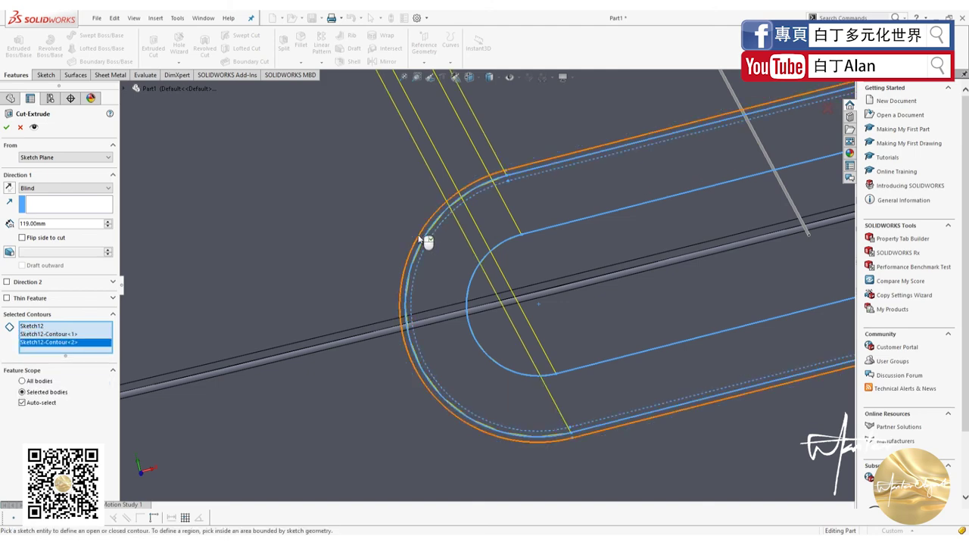
pyautogui.click(428, 242)
pyautogui.scroll(3, 410, 301)
pyautogui.scroll(3, 425, 317)
pyautogui.scroll(3, 425, 318)
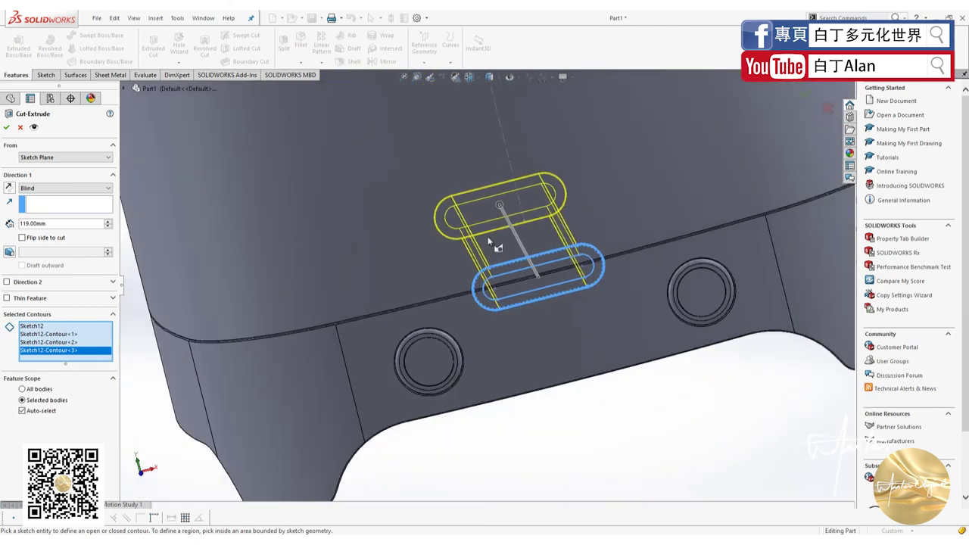
pyautogui.scroll(1, 496, 225)
pyautogui.moveTo(496, 227); pyautogui.dragTo(588, 404)
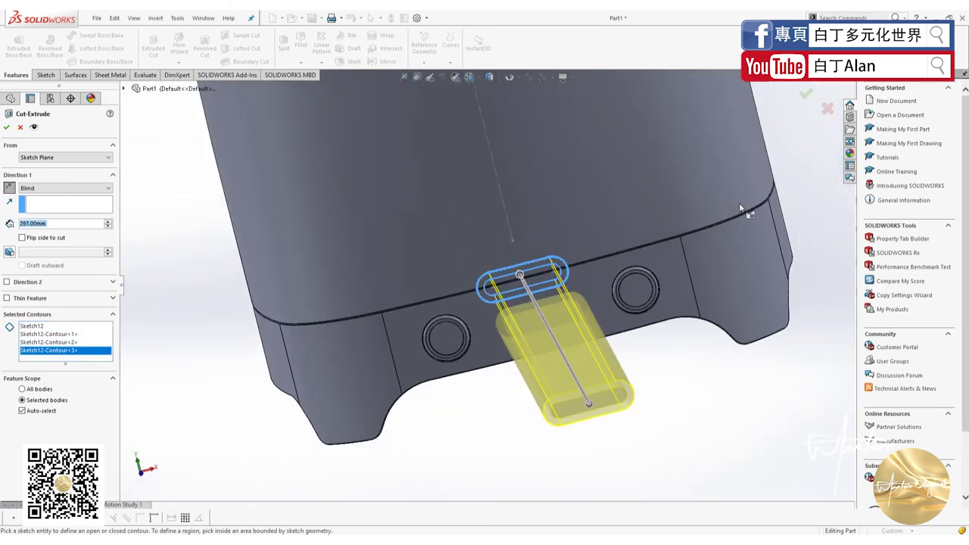
pyautogui.click(807, 93)
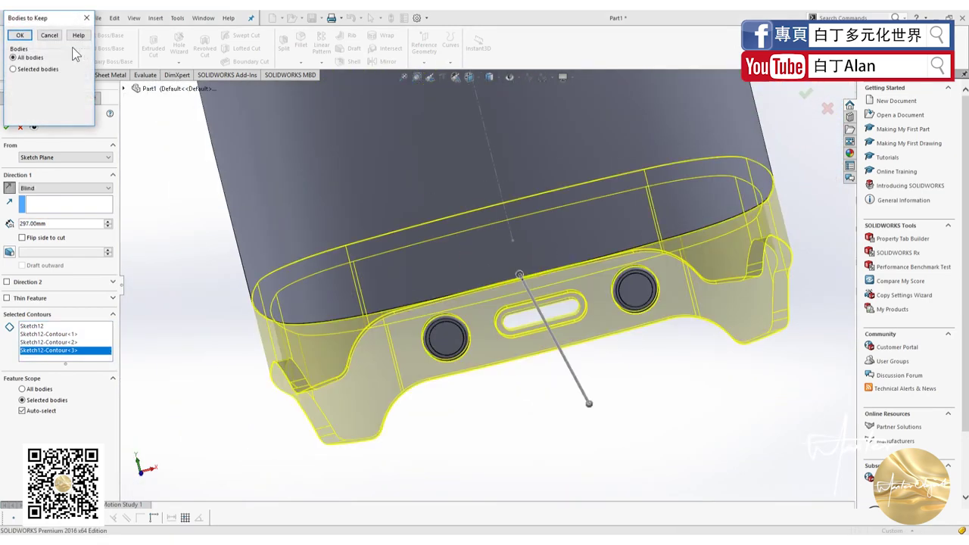
pyautogui.click(26, 37)
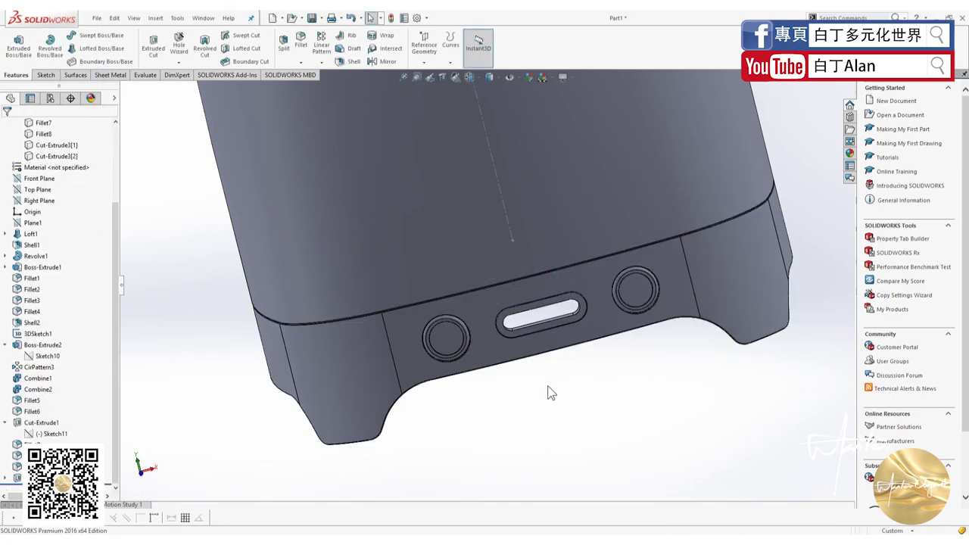
# Orbit and zoom to inspect the new slot through the base band
pyautogui.moveTo(547, 391); pyautogui.dragTo(587, 300, button='middle')
pyautogui.scroll(-2, 583, 288)
pyautogui.scroll(-2, 537, 303)
pyautogui.scroll(-2, 485, 325)
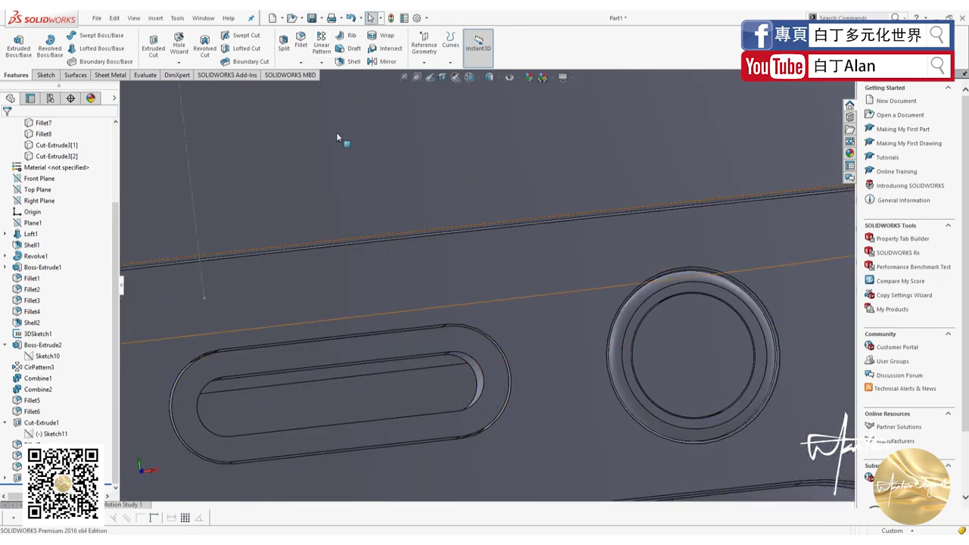
pyautogui.scroll(2, 439, 363)
pyautogui.scroll(3, 434, 390)
pyautogui.scroll(2, 430, 402)
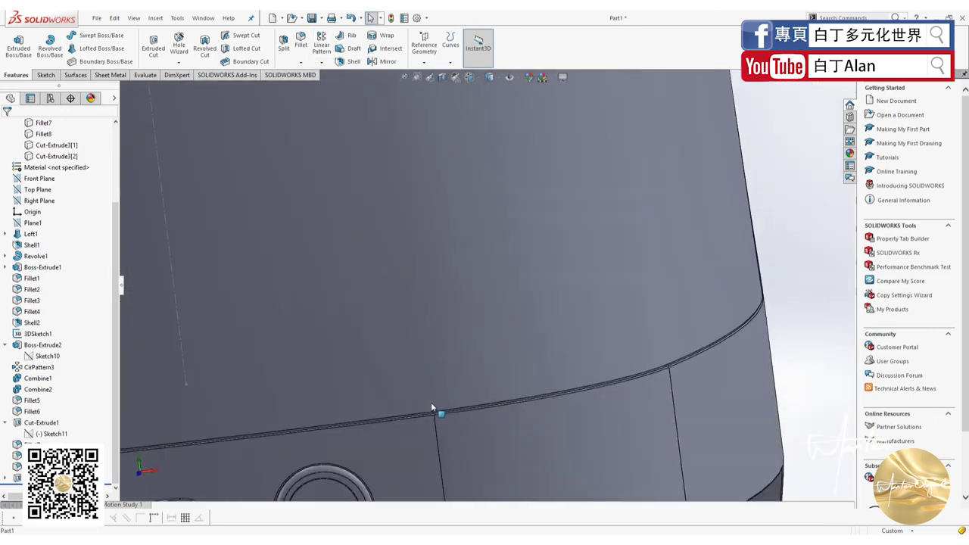
pyautogui.scroll(2, 431, 405)
pyautogui.scroll(-1, 427, 417)
pyautogui.scroll(-2, 371, 364)
pyautogui.scroll(-2, 386, 348)
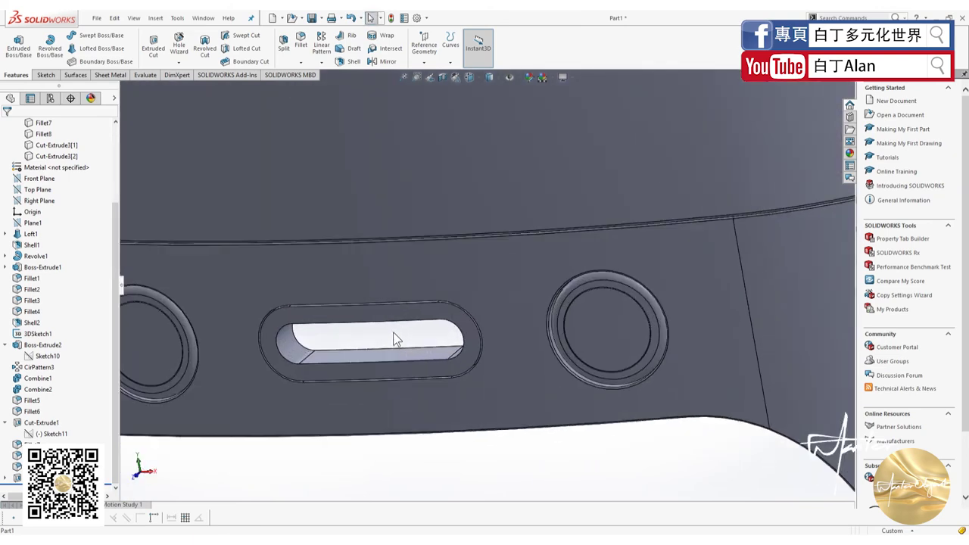
pyautogui.scroll(-1, 354, 314)
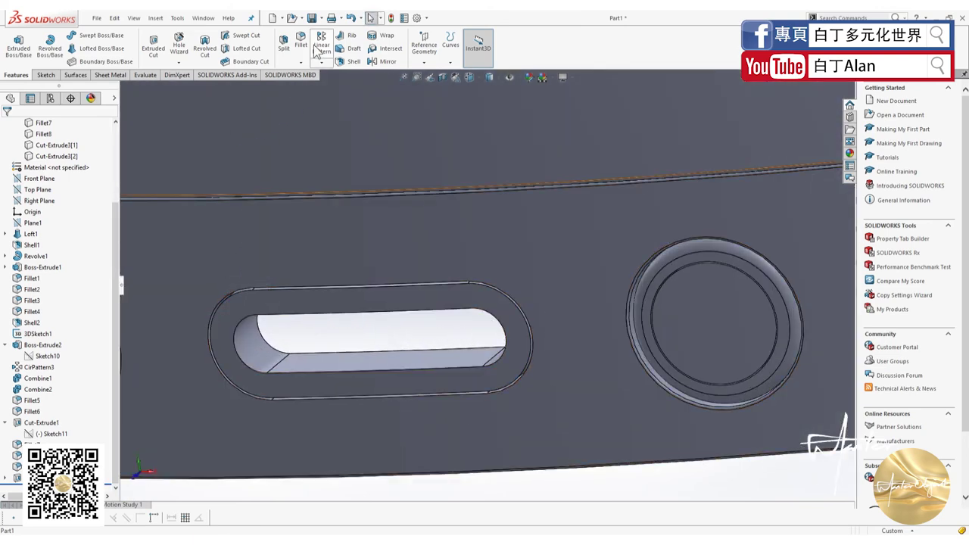
# Start a Full Round Fillet using the slot's upper, curved end and lower faces as the first side set
pyautogui.click(301, 41)
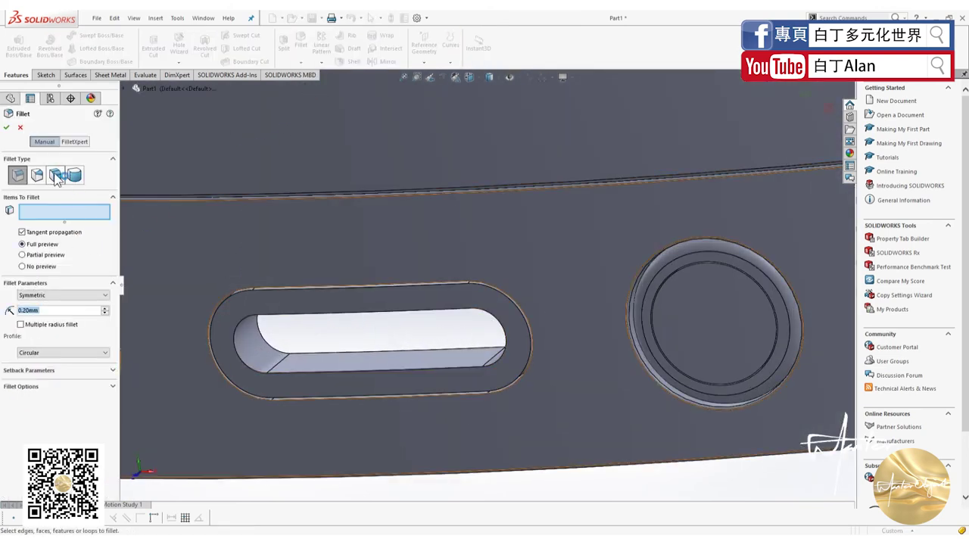
pyautogui.click(76, 175)
pyautogui.scroll(-3, 325, 303)
pyautogui.scroll(-2, 312, 296)
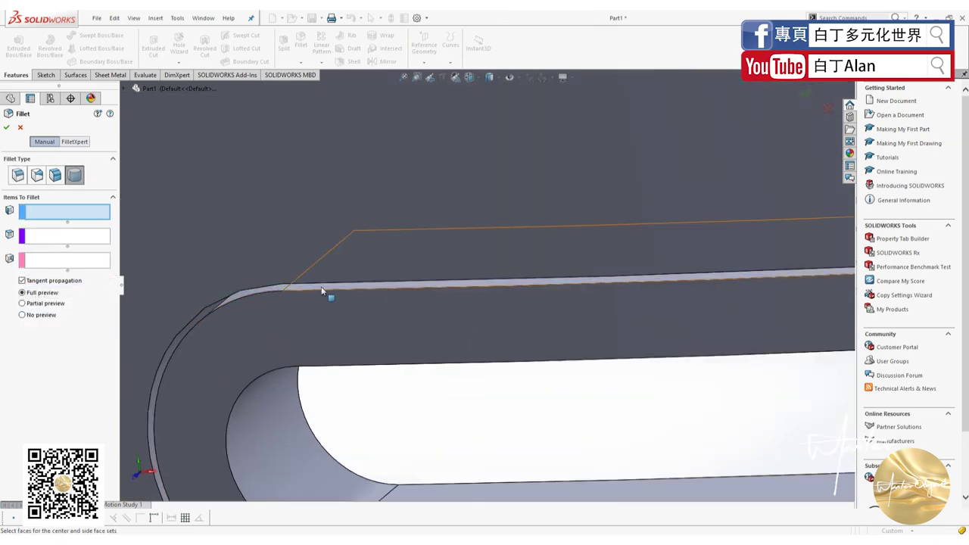
pyautogui.click(321, 290)
pyautogui.scroll(2, 283, 326)
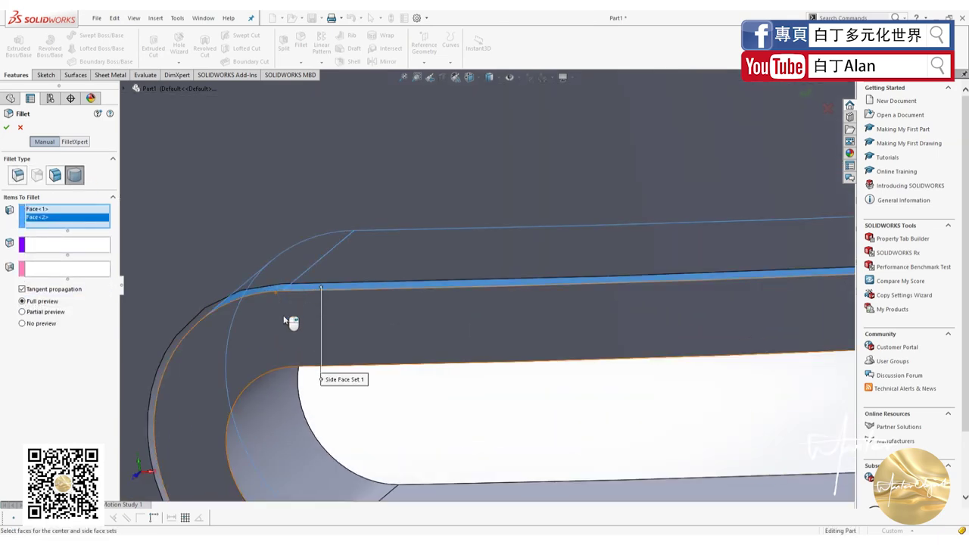
pyautogui.scroll(2, 288, 326)
pyautogui.scroll(-2, 677, 322)
pyautogui.scroll(-2, 685, 288)
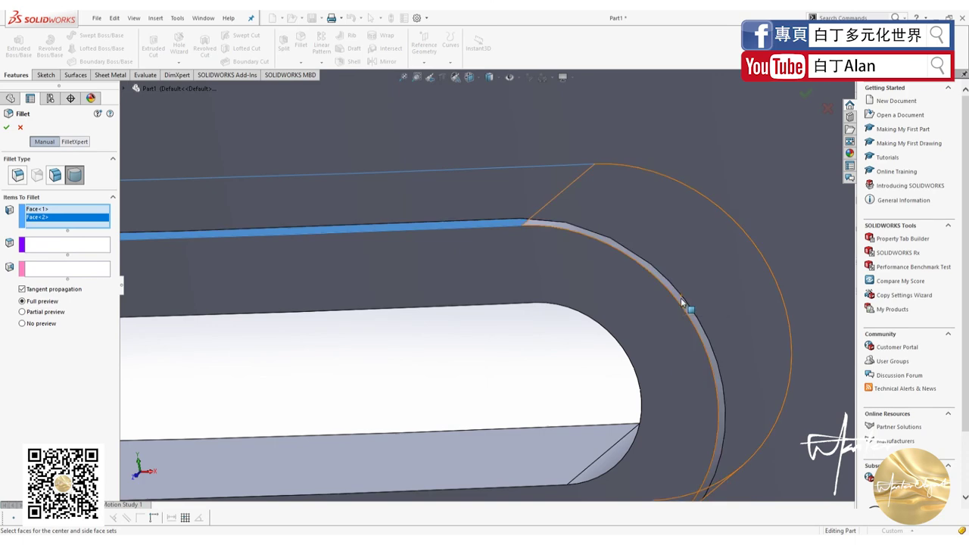
pyautogui.click(680, 310)
pyautogui.scroll(3, 681, 318)
pyautogui.moveTo(663, 391); pyautogui.dragTo(607, 373, button='middle')
pyautogui.scroll(-3, 542, 420)
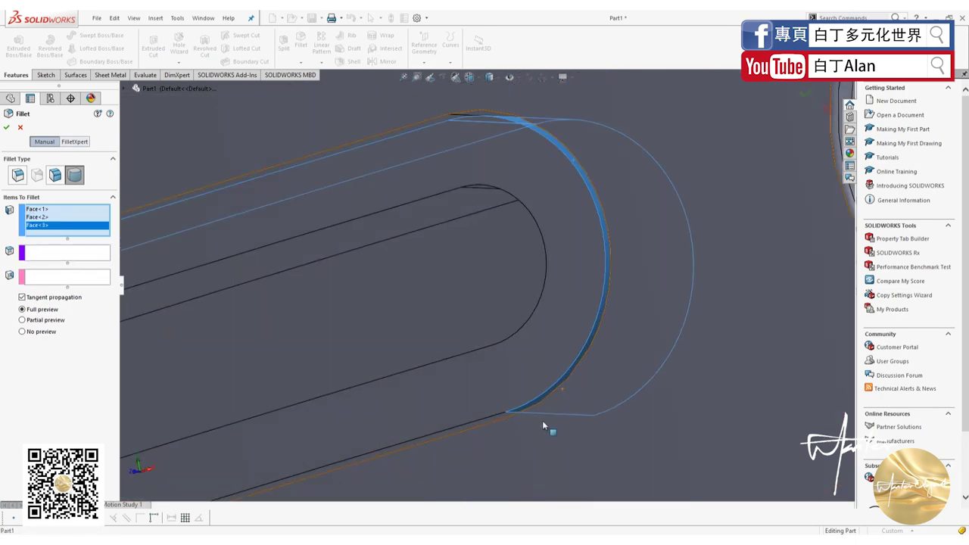
pyautogui.scroll(-2, 456, 376)
pyautogui.click(456, 376)
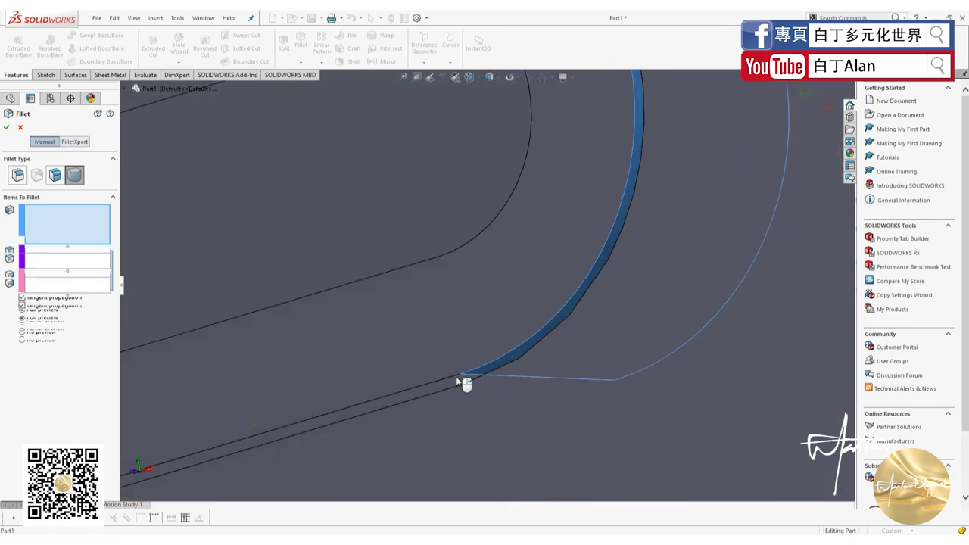
# Pick the top face as center set and inner slot faces as second side, apply, then restart Fillet
pyautogui.click(42, 262)
pyautogui.click(292, 353)
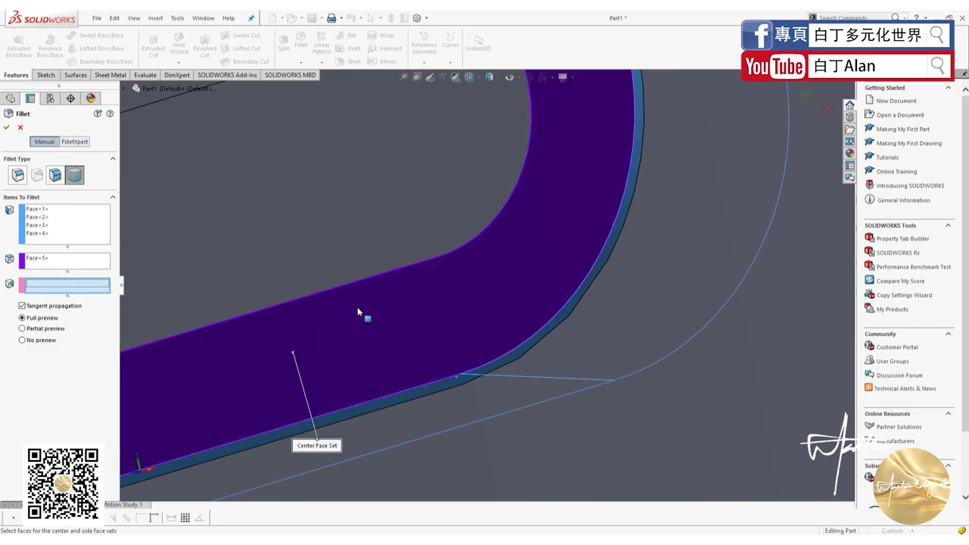
pyautogui.scroll(3, 360, 312)
pyautogui.moveTo(396, 335); pyautogui.dragTo(385, 353, button='middle')
pyautogui.scroll(-2, 437, 207)
pyautogui.click(437, 207)
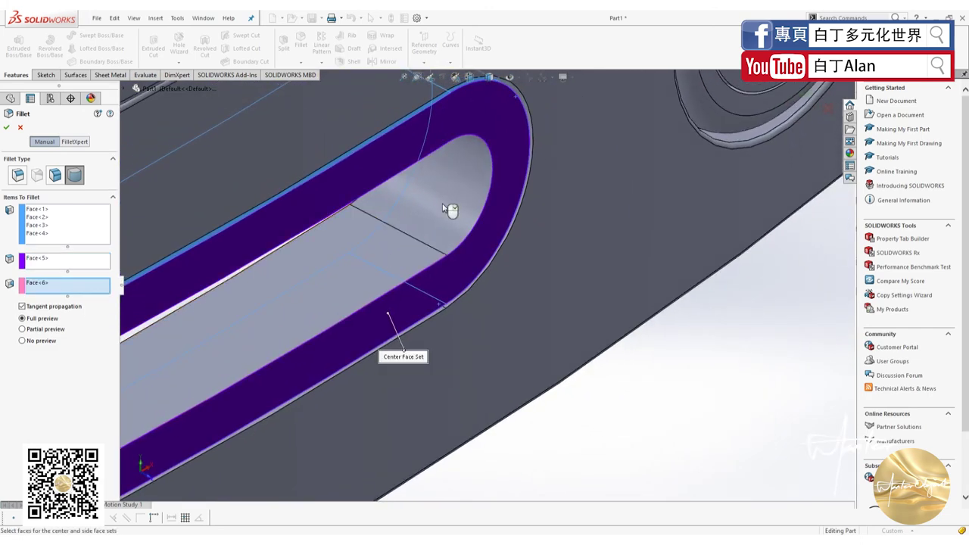
pyautogui.click(448, 211)
pyautogui.scroll(3, 446, 227)
pyautogui.moveTo(447, 264); pyautogui.dragTo(406, 274, button='middle')
pyautogui.scroll(-2, 343, 244)
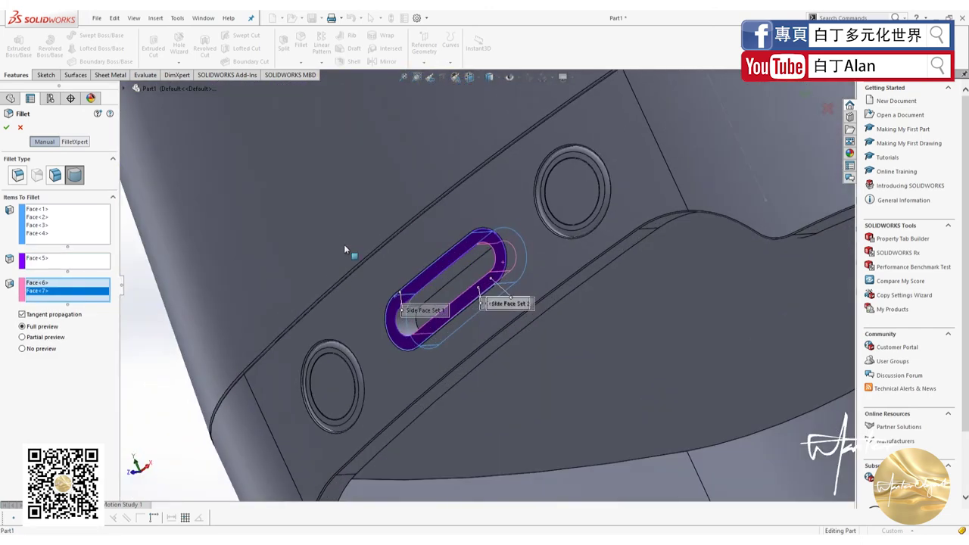
pyautogui.scroll(-2, 425, 263)
pyautogui.click(425, 264)
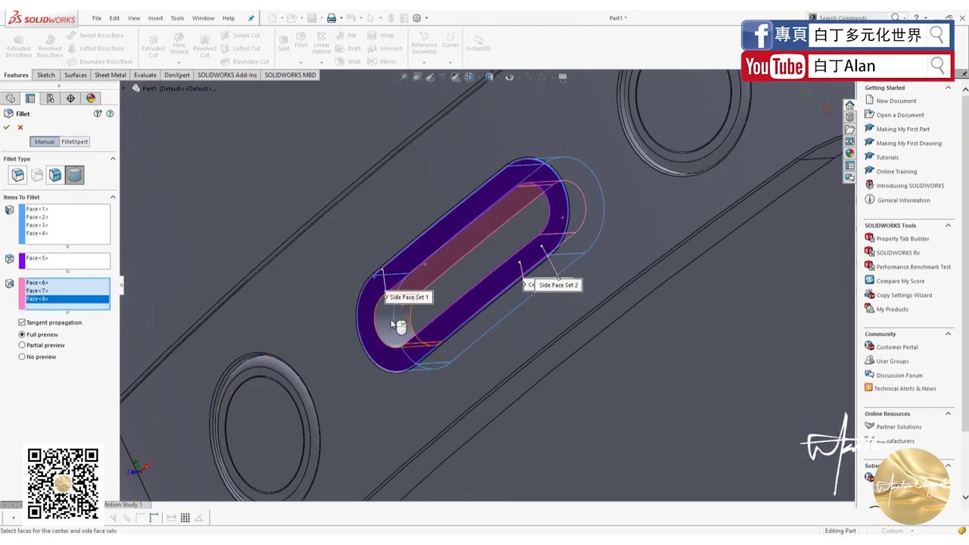
pyautogui.click(399, 325)
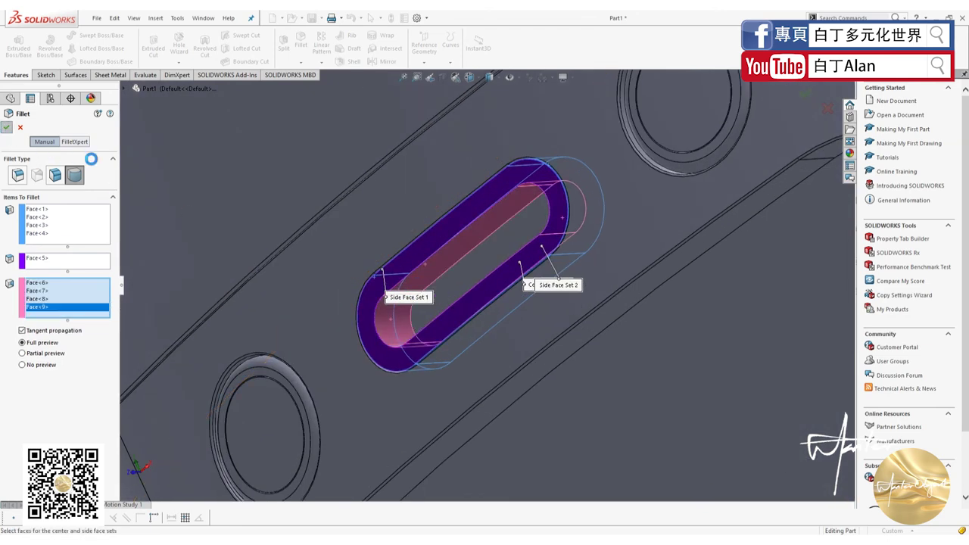
pyautogui.click(21, 127)
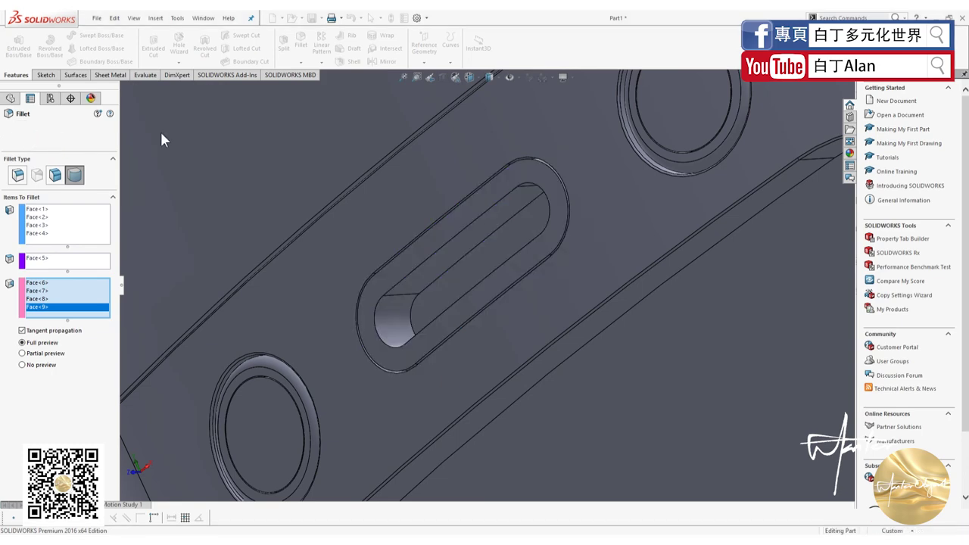
pyautogui.click(300, 41)
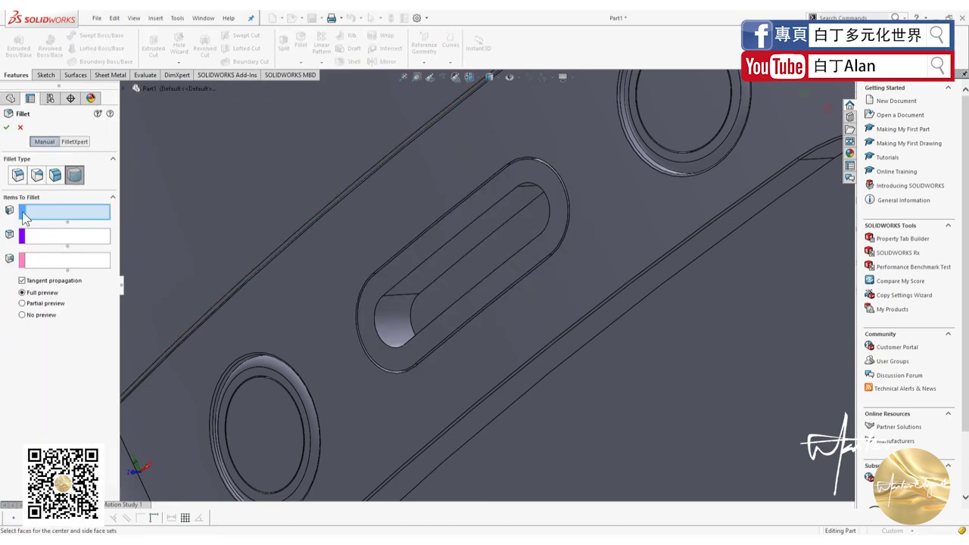
# Fillet the slot's inner top edge loop with a 0.5 mm constant-size radius
pyautogui.click(18, 175)
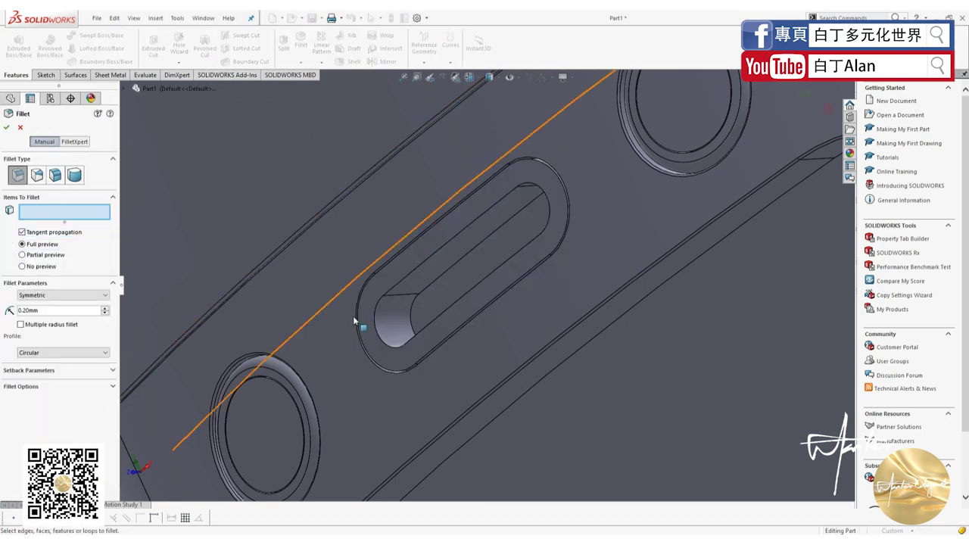
pyautogui.click(389, 293)
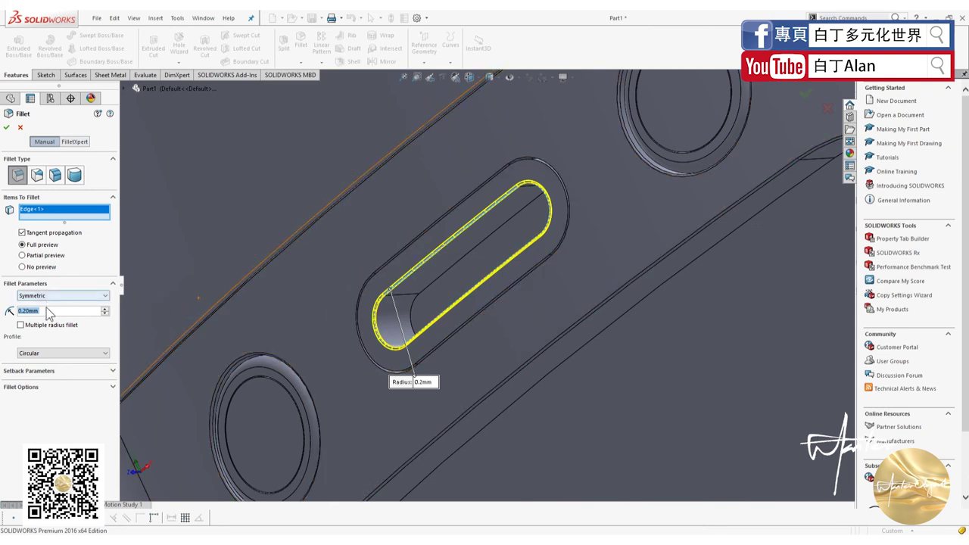
pyautogui.write('0.5')
pyautogui.press('Return')
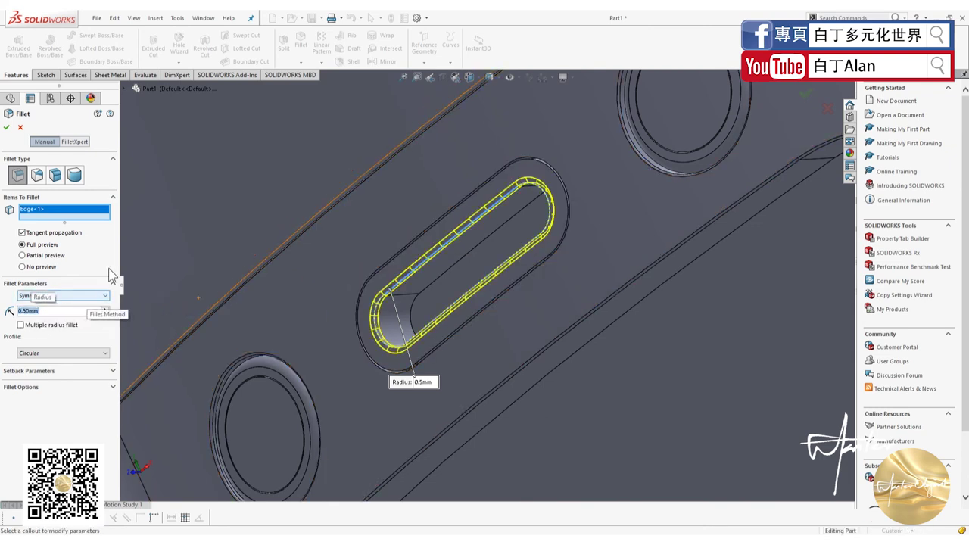
pyautogui.click(6, 127)
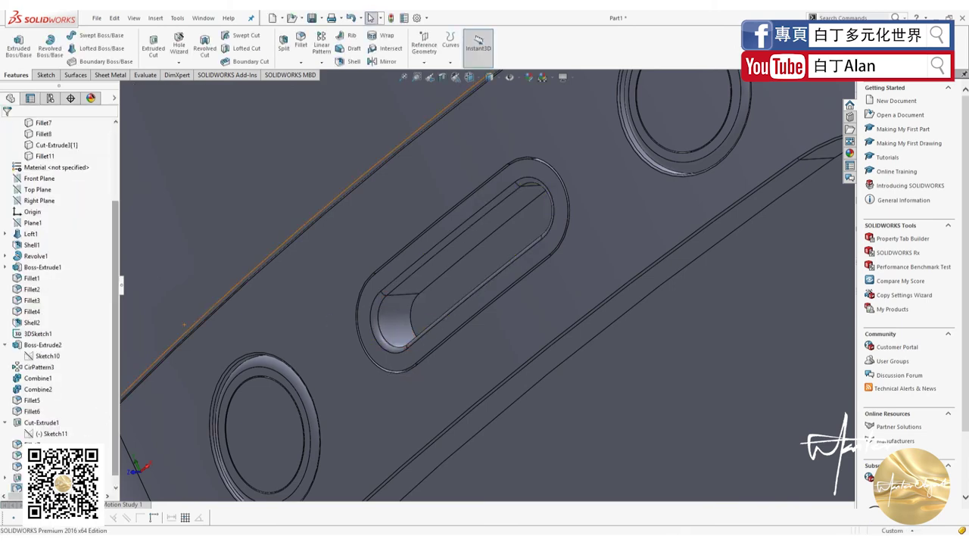
# Edit Fillet11 to add a second slot edge loop
pyautogui.rightClick(41, 487)
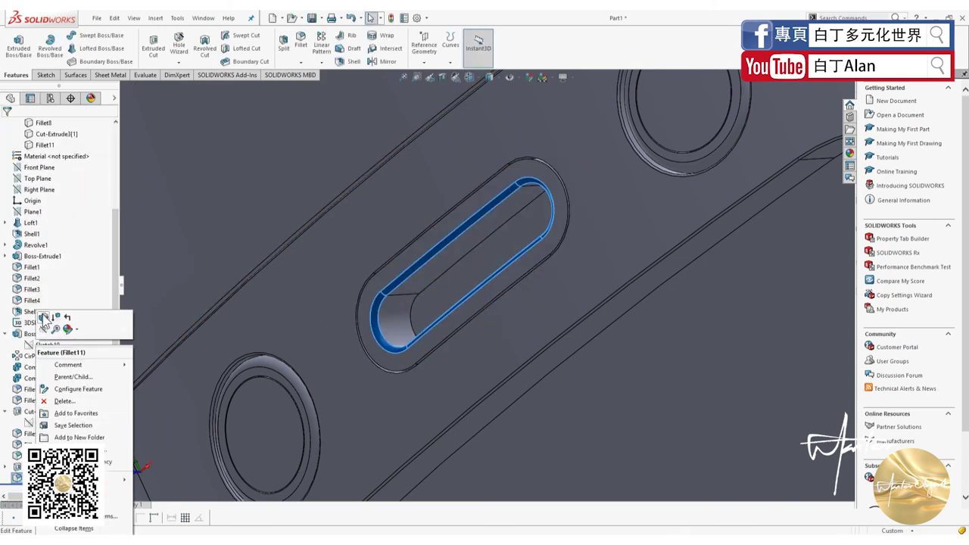
pyautogui.click(404, 313)
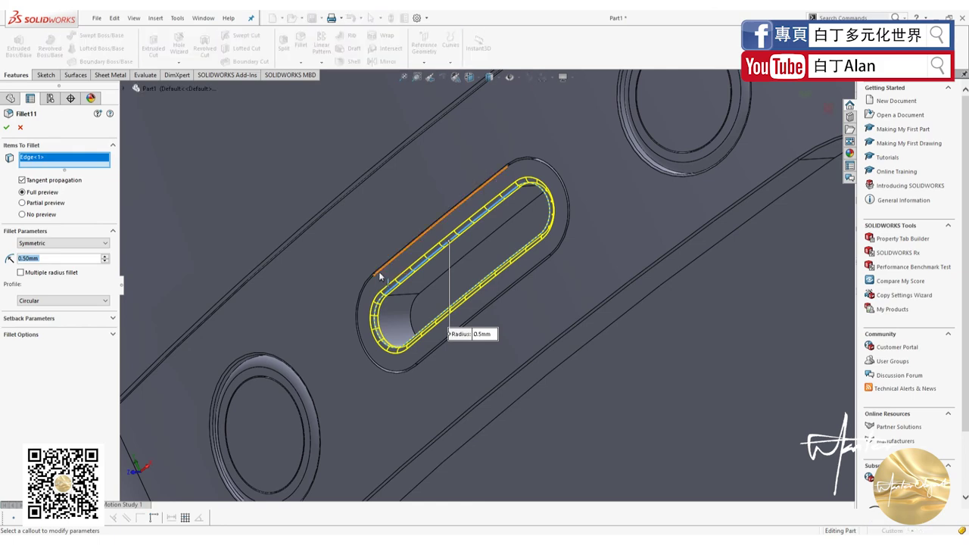
pyautogui.click(378, 276)
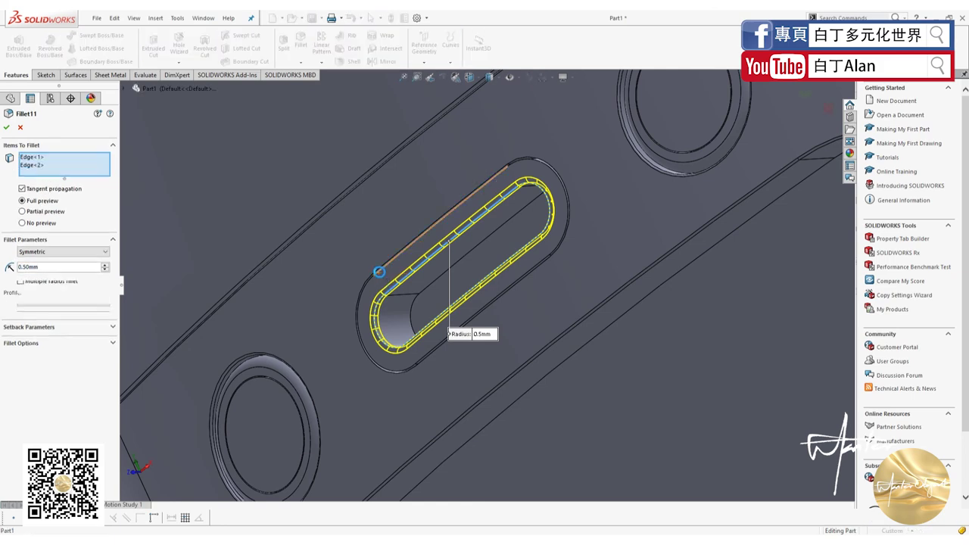
pyautogui.click(6, 127)
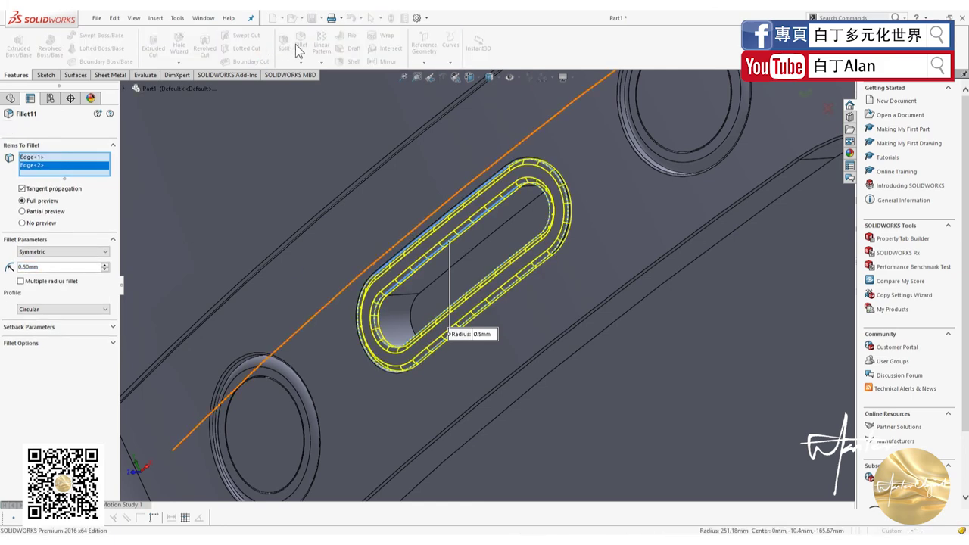
# Round the slot's outer recess edge with a 0.2 mm fillet
pyautogui.press('Return')
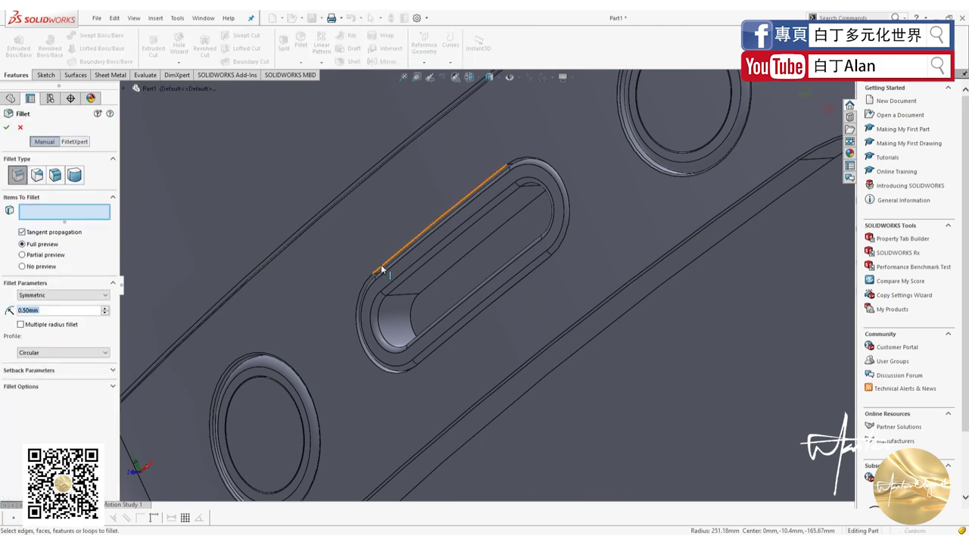
pyautogui.click(373, 261)
pyautogui.write('2')
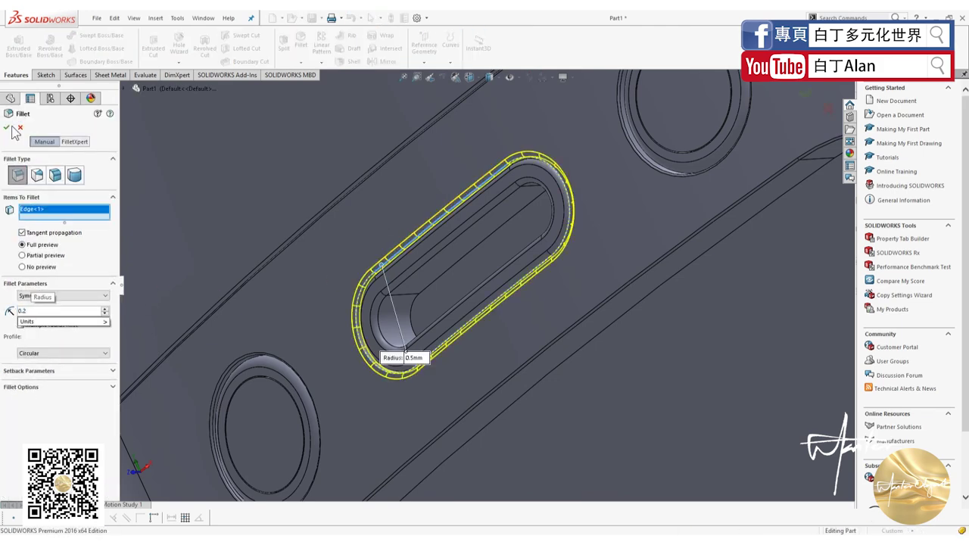
pyautogui.press('Return')
pyautogui.click(9, 127)
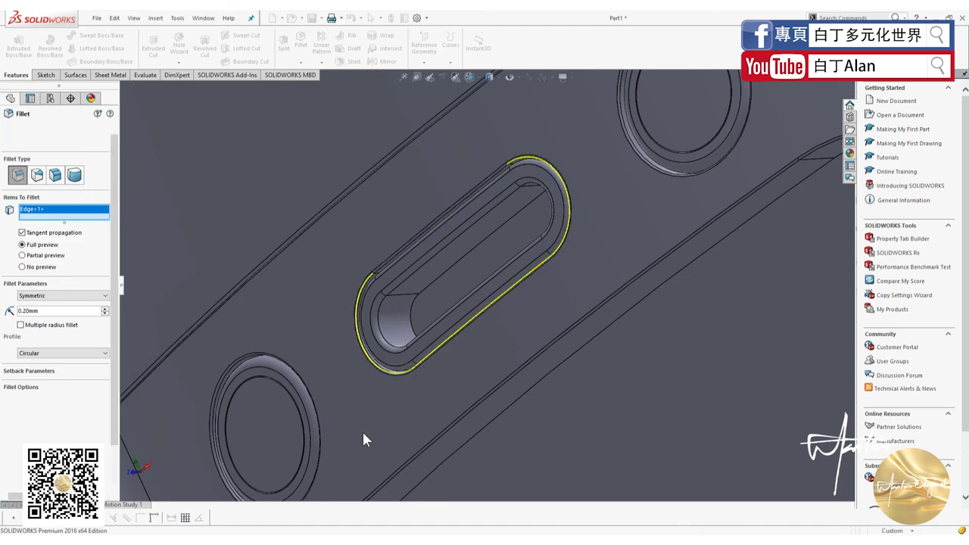
pyautogui.moveTo(362, 429)
pyautogui.mouseDown(button='middle')
pyautogui.moveTo(450, 413)
pyautogui.moveTo(497, 368)
pyautogui.moveTo(556, 396)
pyautogui.mouseUp(button='middle')
pyautogui.scroll(3, 556, 396)
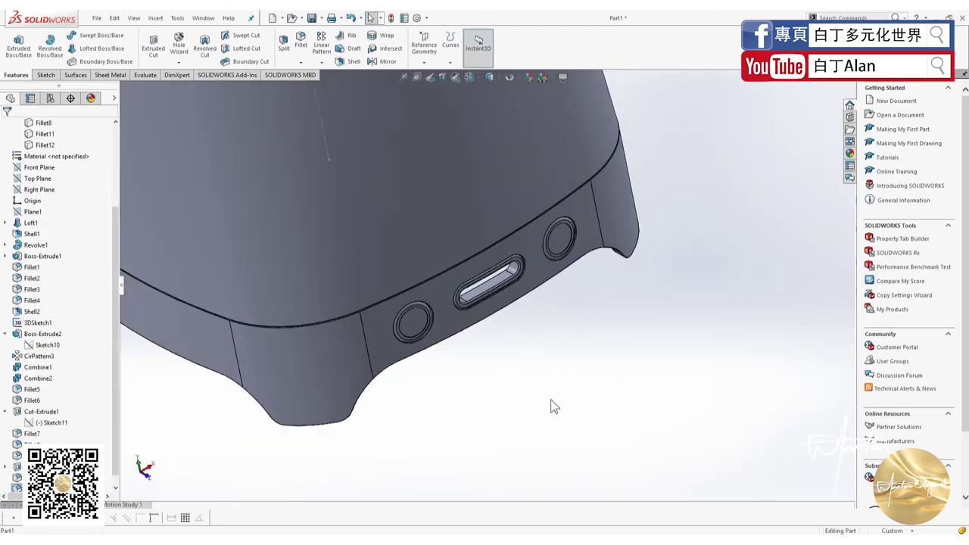
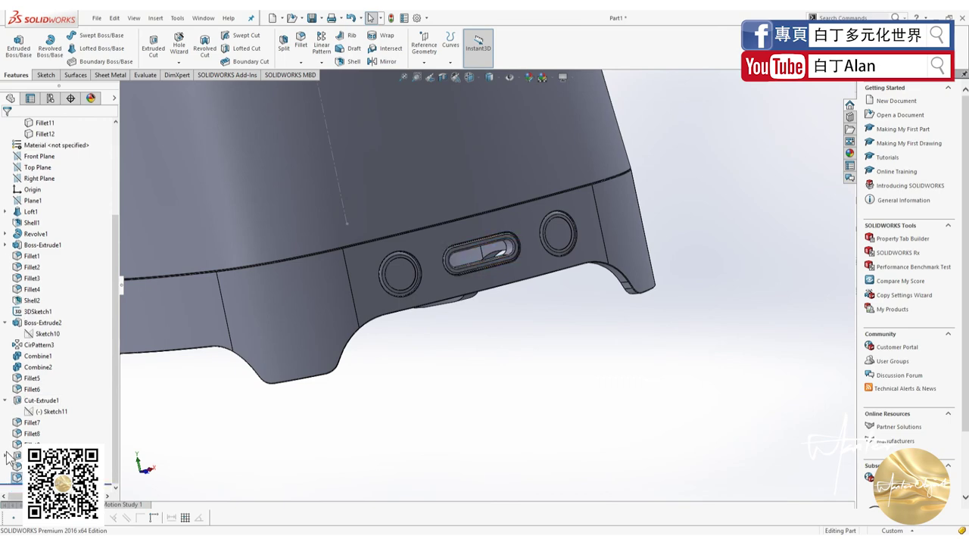
# Edit Sketch12, change the slot's 10 mm vertical dimension to 15 mm, and rebuild
pyautogui.rightClick(9, 456)
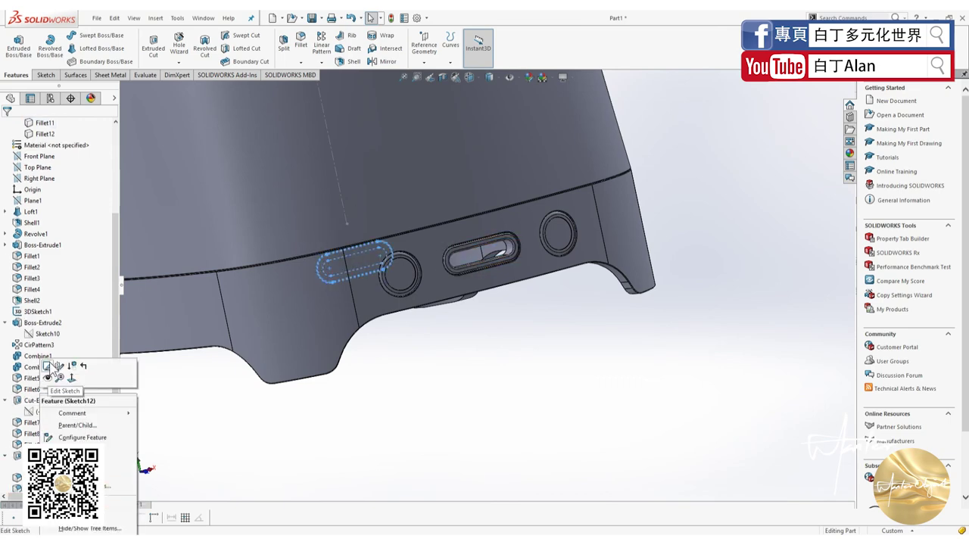
pyautogui.click(47, 366)
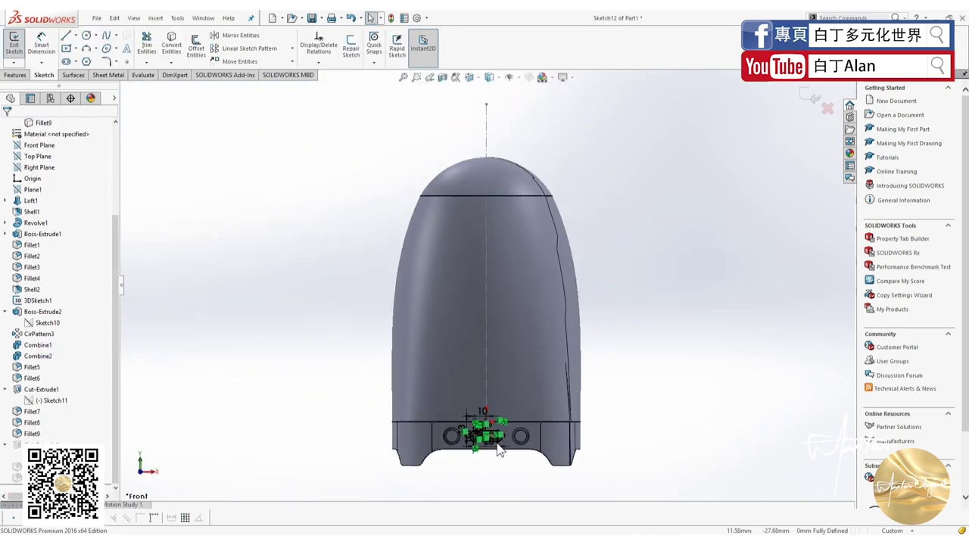
pyautogui.scroll(-3, 498, 449)
pyautogui.scroll(-3, 483, 389)
pyautogui.scroll(-2, 417, 358)
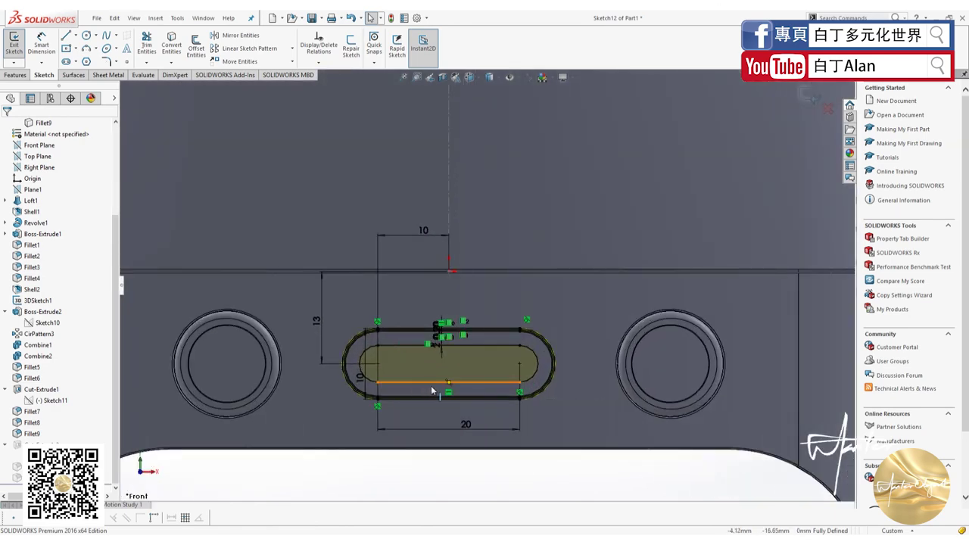
pyautogui.scroll(-2, 439, 393)
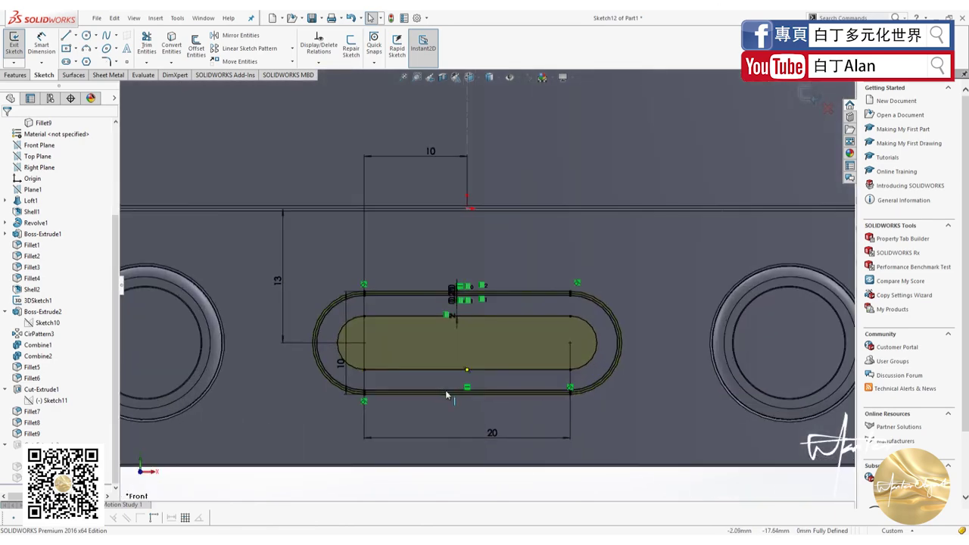
pyautogui.doubleClick(341, 363)
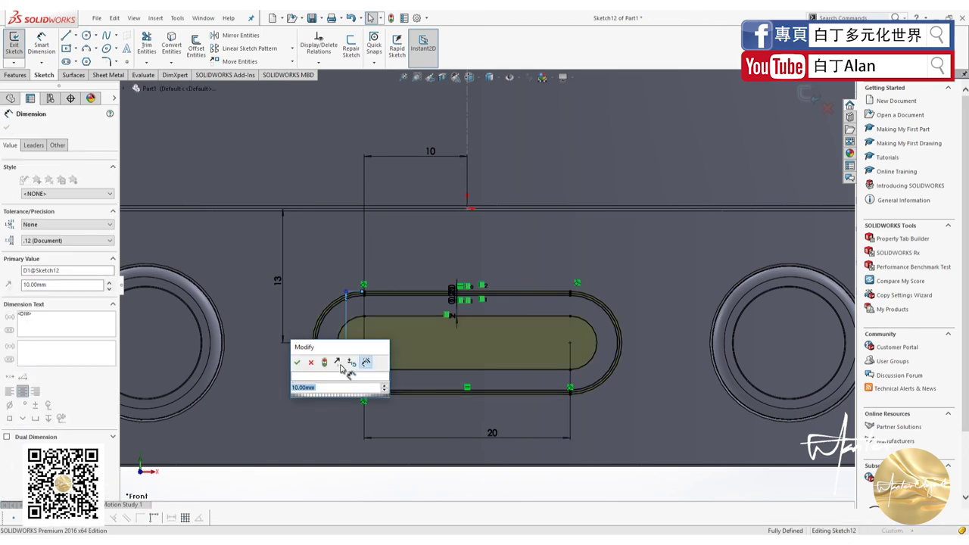
pyautogui.write('15')
pyautogui.press('Return')
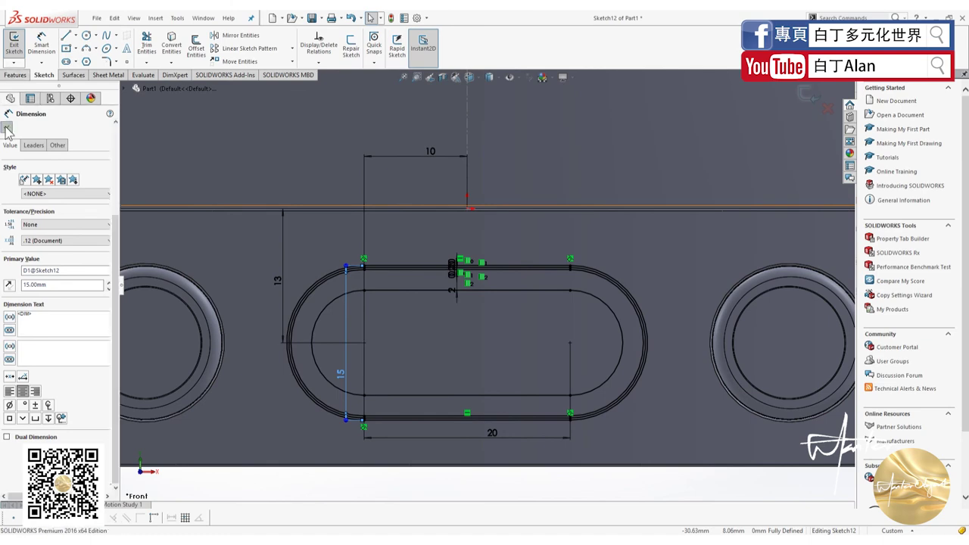
pyautogui.click(195, 217)
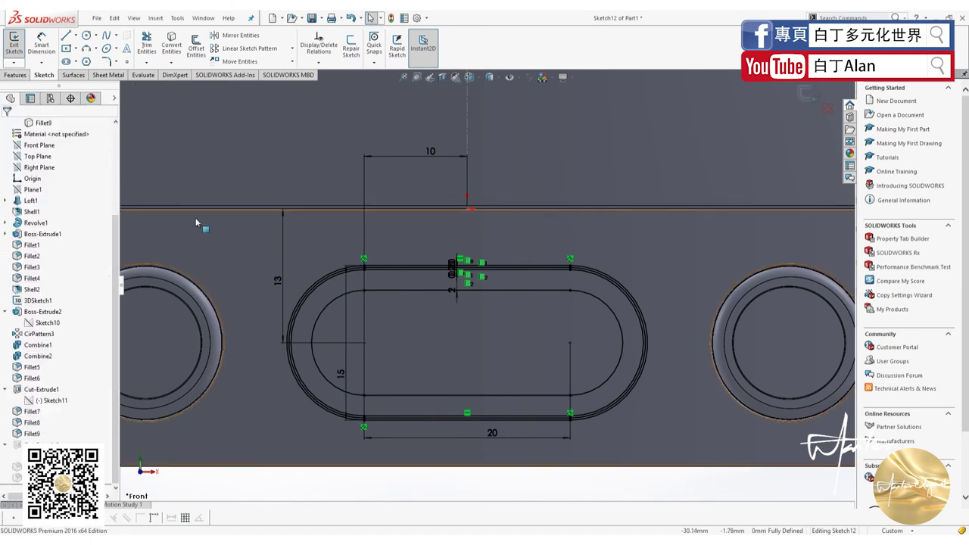
pyautogui.click(810, 99)
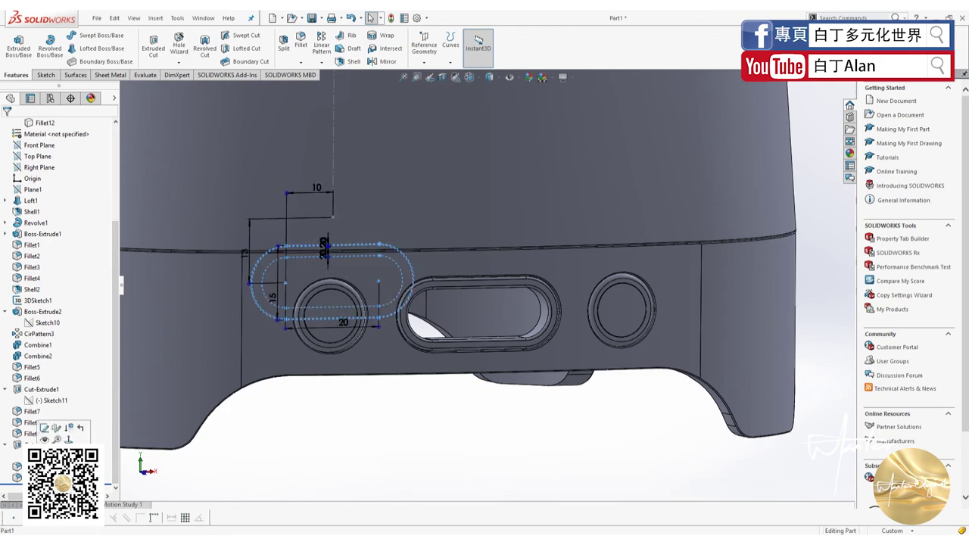
# Reopen the slot sketch, reduce that 15 mm dimension to 13 mm, and rebuild the cut
pyautogui.rightClick(43, 373)
pyautogui.click(44, 365)
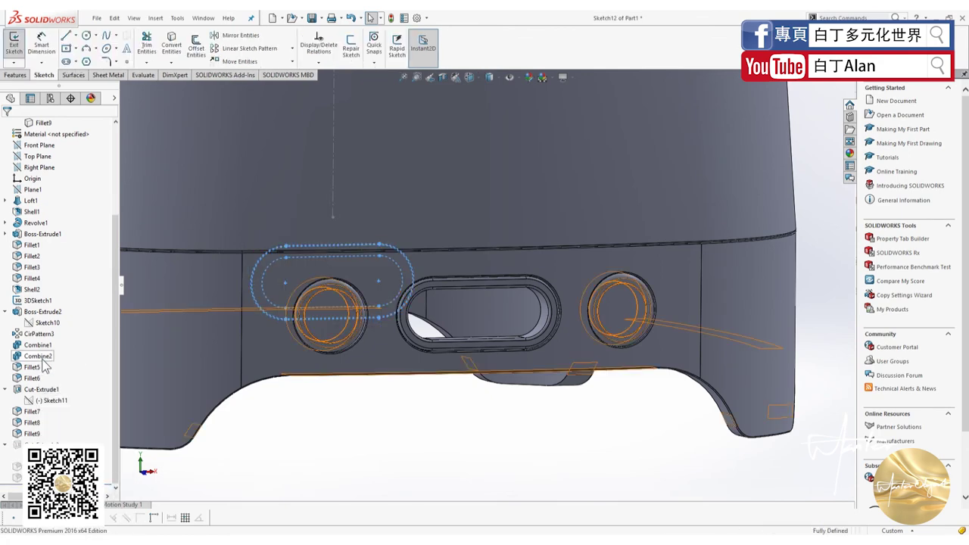
pyautogui.scroll(-3, 459, 408)
pyautogui.scroll(-3, 423, 391)
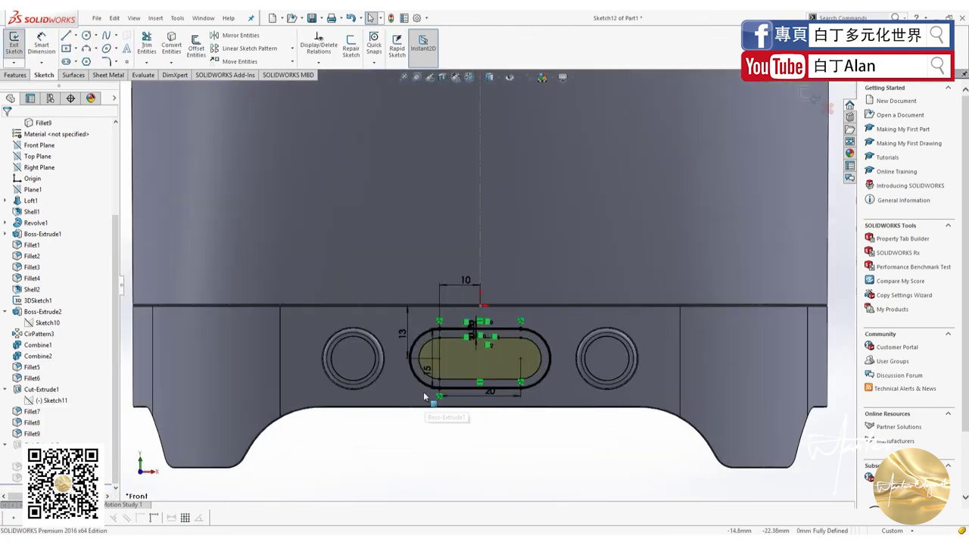
pyautogui.scroll(-3, 428, 345)
pyautogui.doubleClick(437, 349)
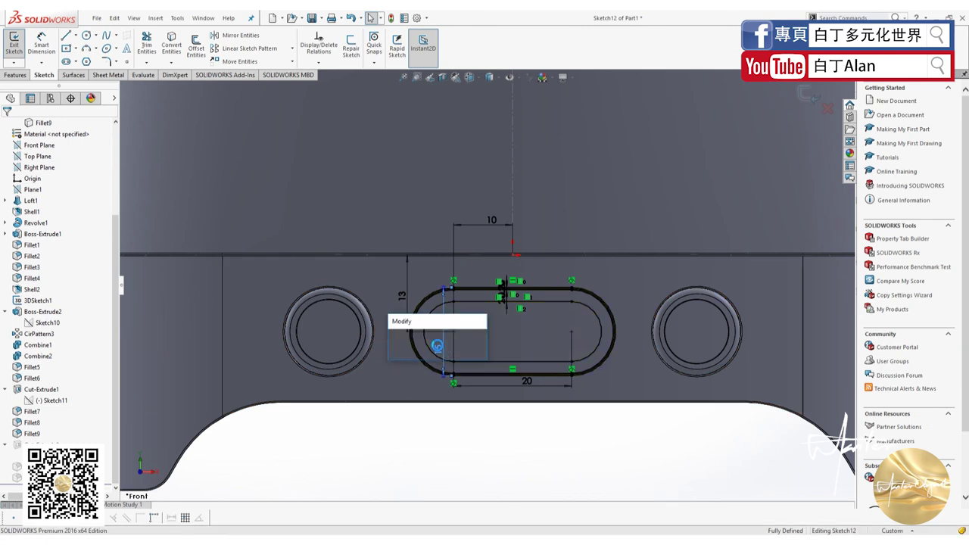
pyautogui.write('13')
pyautogui.press('Return')
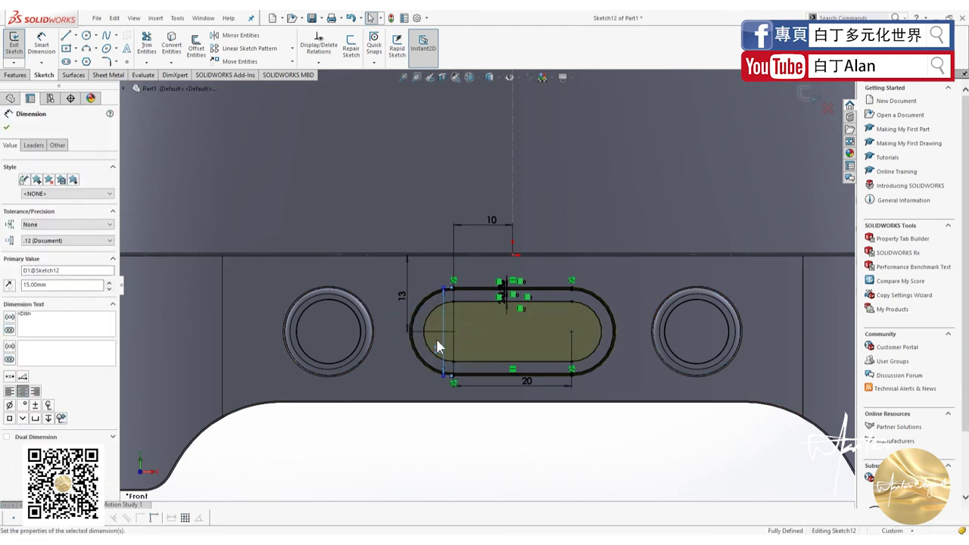
pyautogui.click(804, 102)
pyautogui.hotkey('ctrl', 'b')
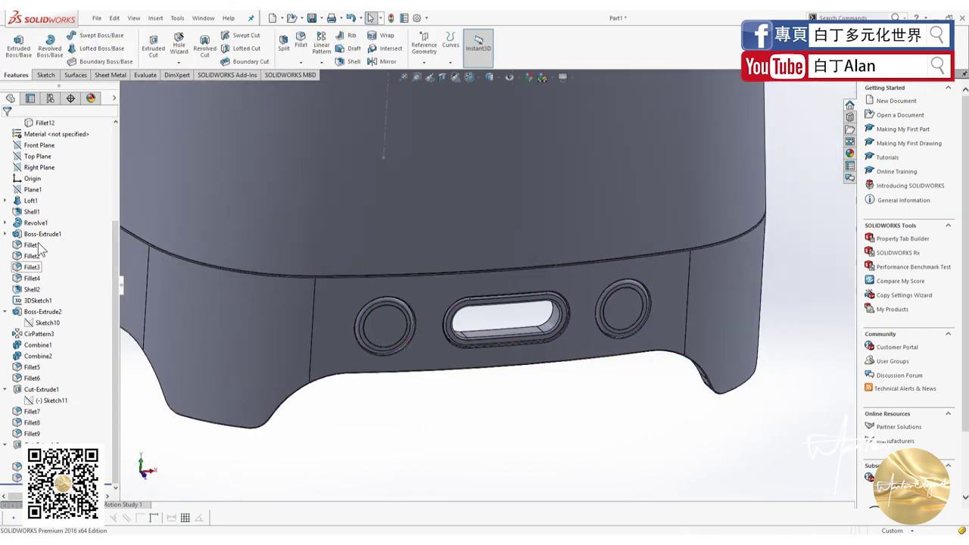
# View the Right Plane normal-to with the Hidden Lines Visible display style
pyautogui.click(33, 168)
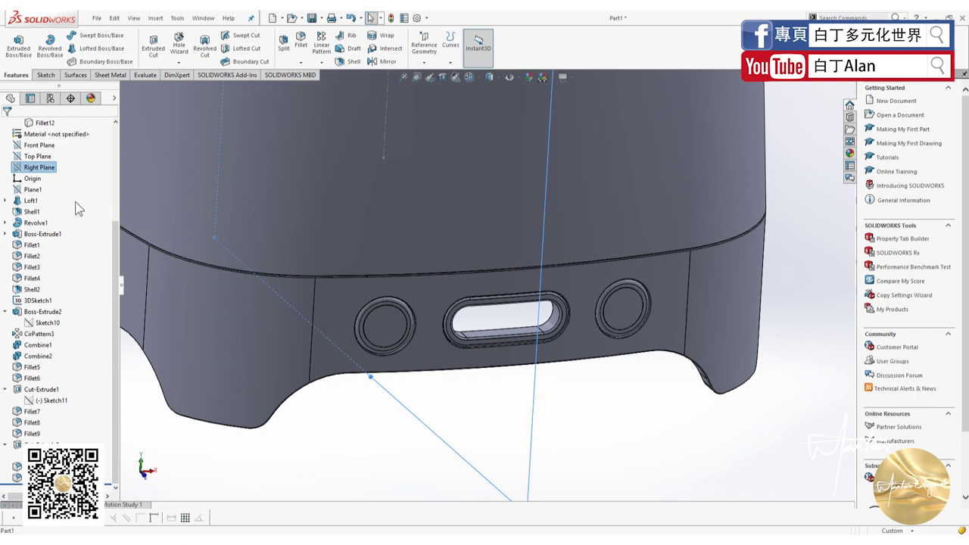
pyautogui.hotkey('ctrl', '8')
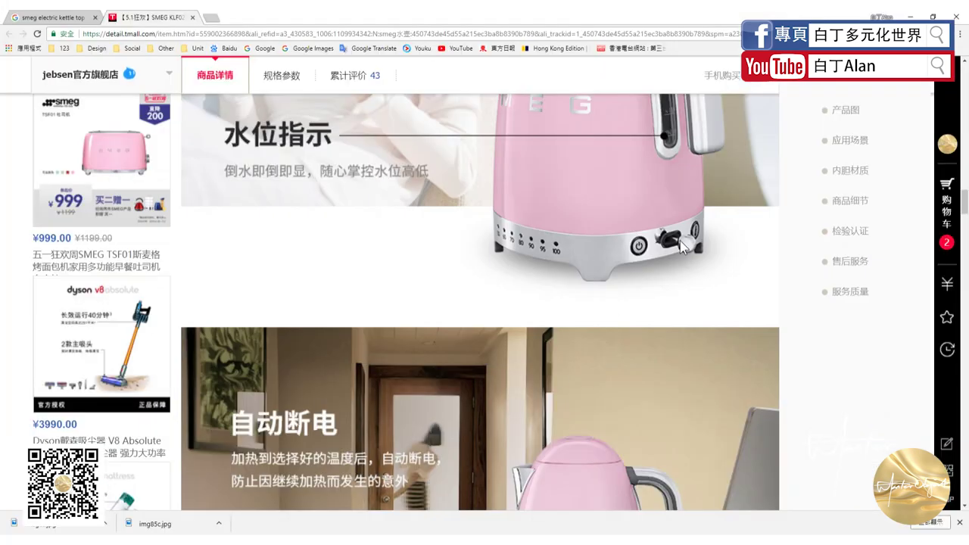
pyautogui.hotkey('alt', 'Tab')
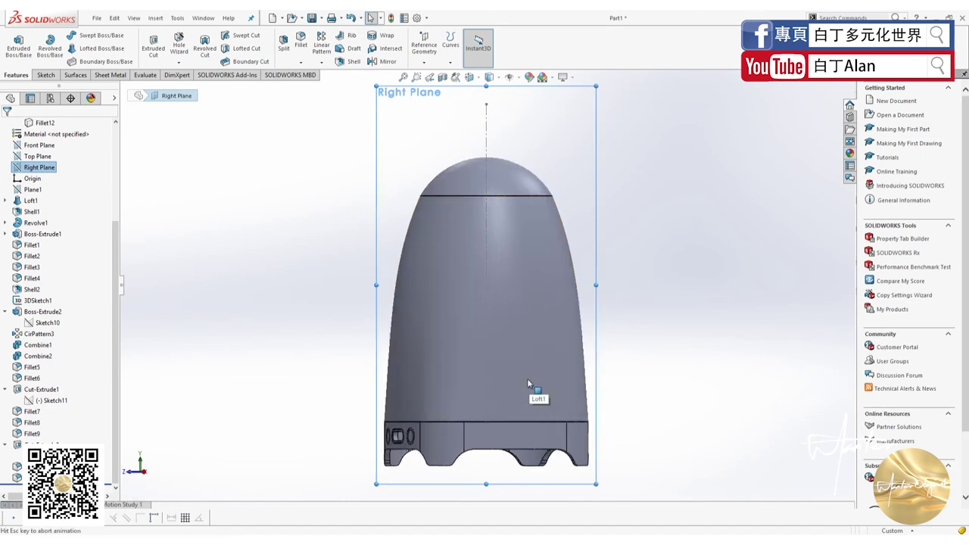
pyautogui.scroll(-5, 638, 454)
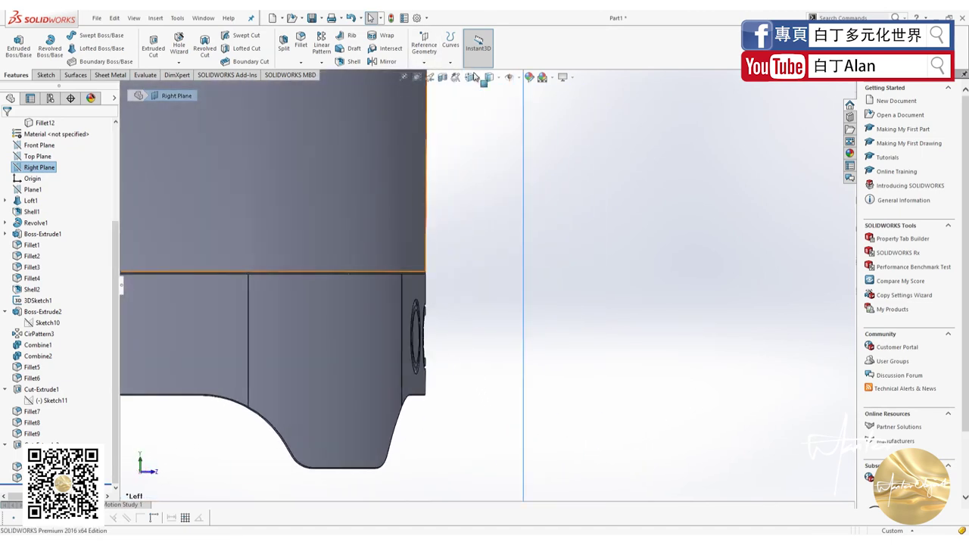
pyautogui.click(490, 77)
pyautogui.click(491, 136)
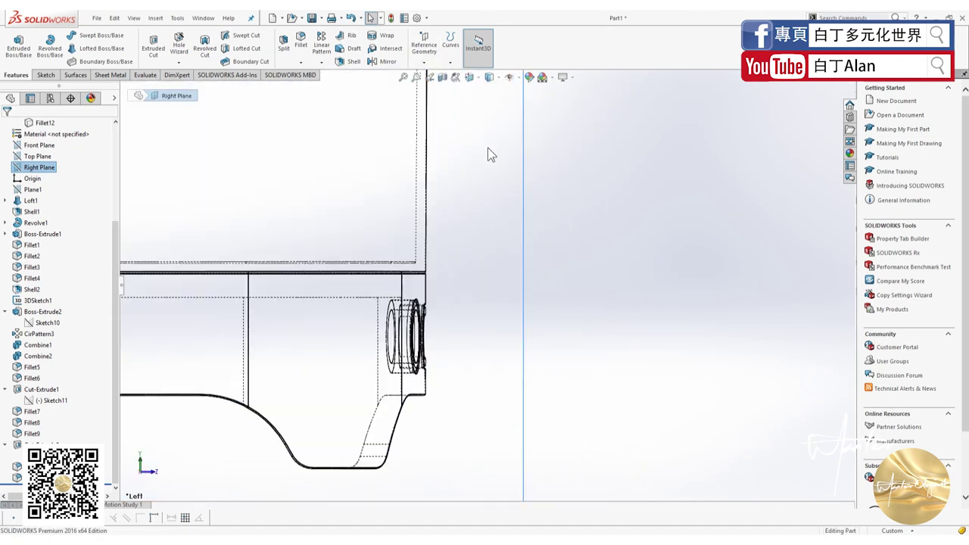
pyautogui.scroll(-2, 431, 319)
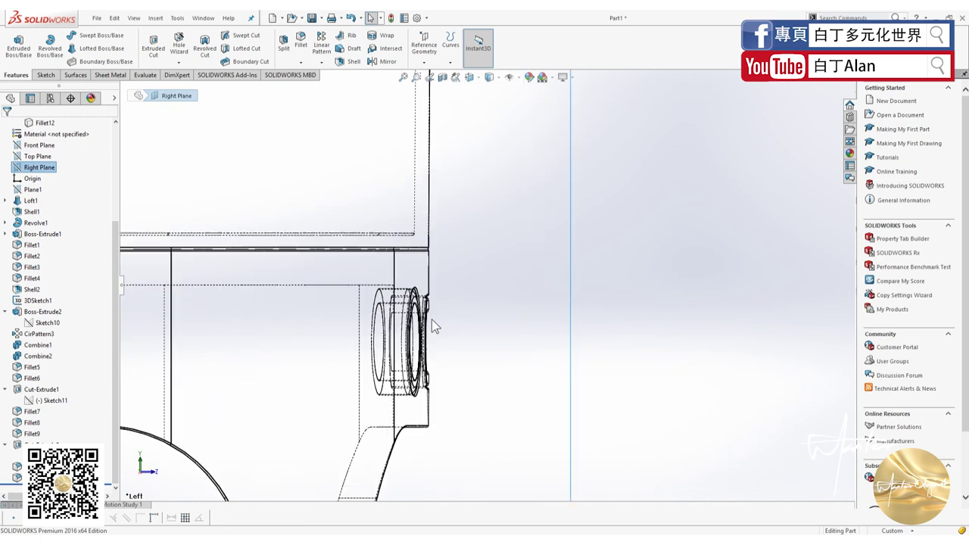
# Start a new sketch on the Right Plane with the Line tool active
pyautogui.click(44, 74)
pyautogui.click(14, 42)
pyautogui.click(66, 34)
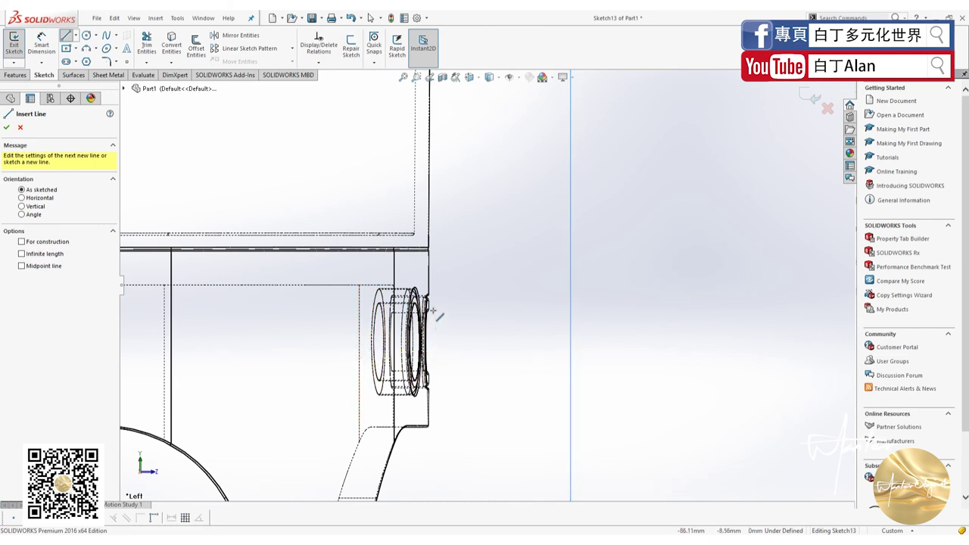
# Draw a top line from the slot, a short vertical side and a long lower line
pyautogui.click(303, 321)
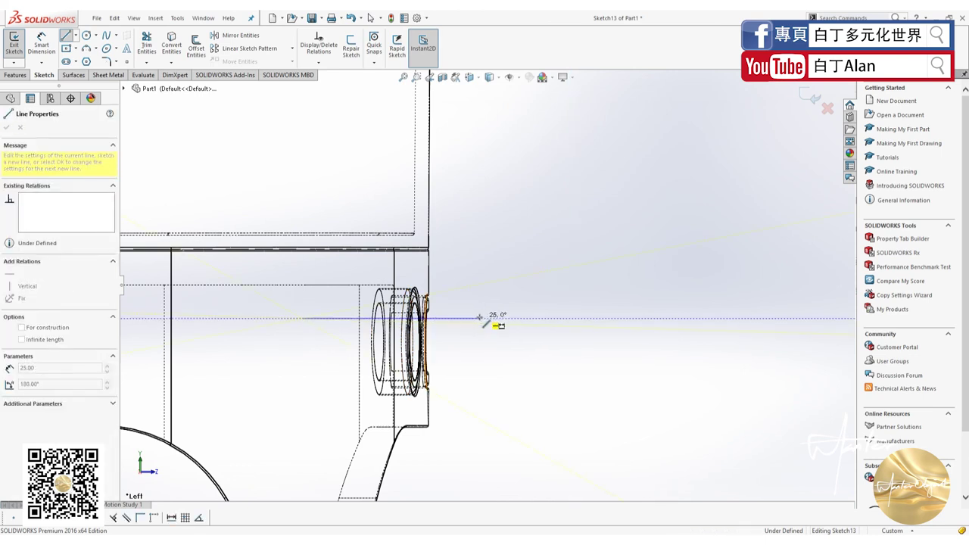
pyautogui.click(480, 318)
pyautogui.press('Escape')
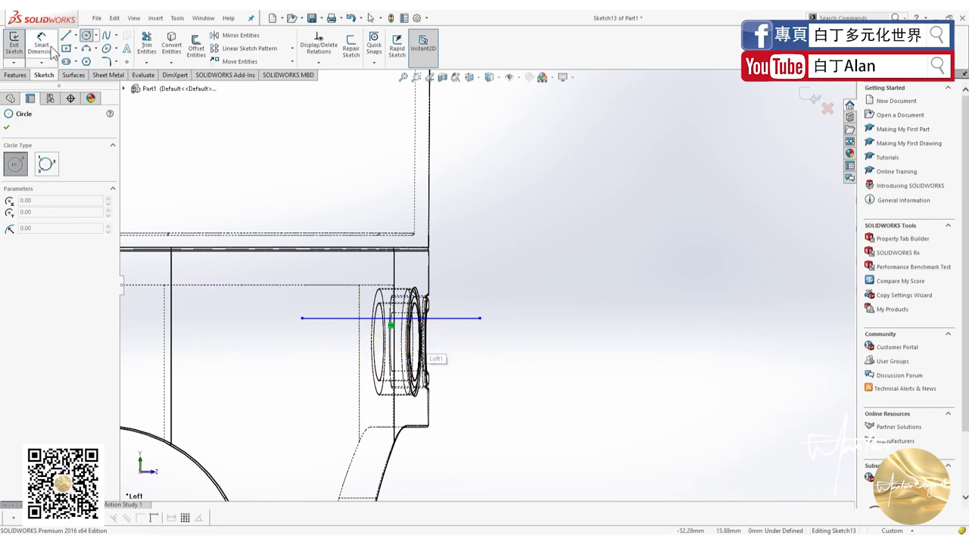
pyautogui.press('Escape')
pyautogui.press('l')
pyautogui.click(303, 319)
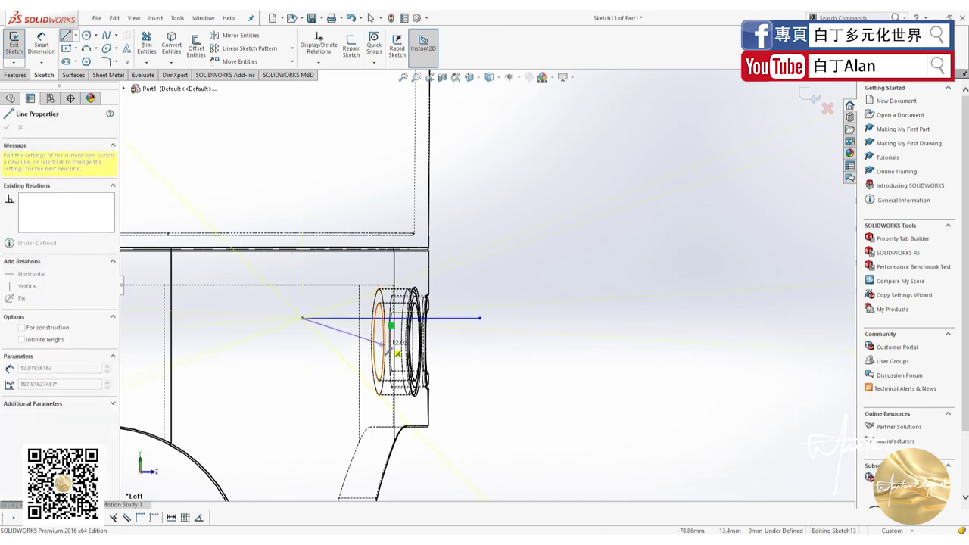
pyautogui.click(303, 347)
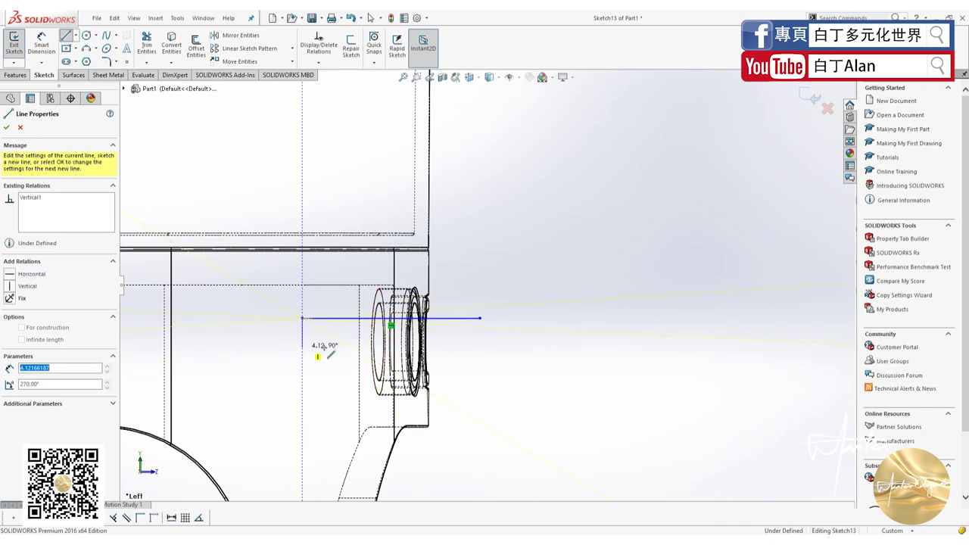
pyautogui.click(557, 350)
pyautogui.press('Escape')
pyautogui.press('Escape')
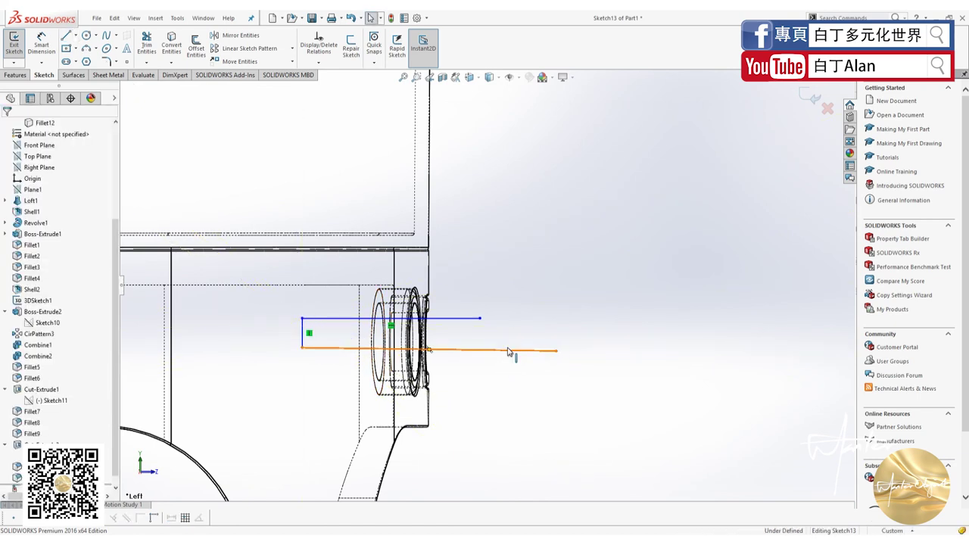
# Make the bottom line horizontal and the top line collinear with the slot edge
pyautogui.click(509, 350)
pyautogui.click(11, 233)
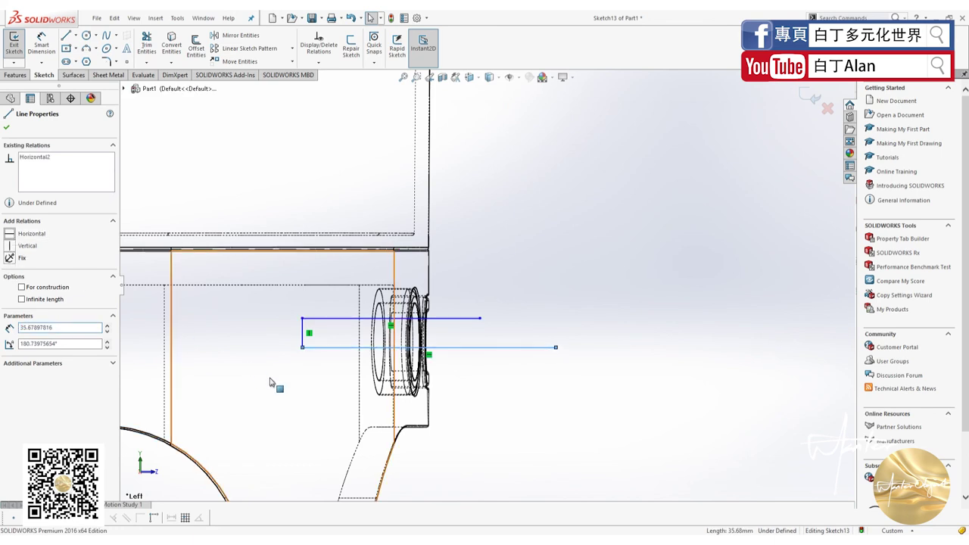
pyautogui.click(303, 379)
pyautogui.scroll(-1, 345, 360)
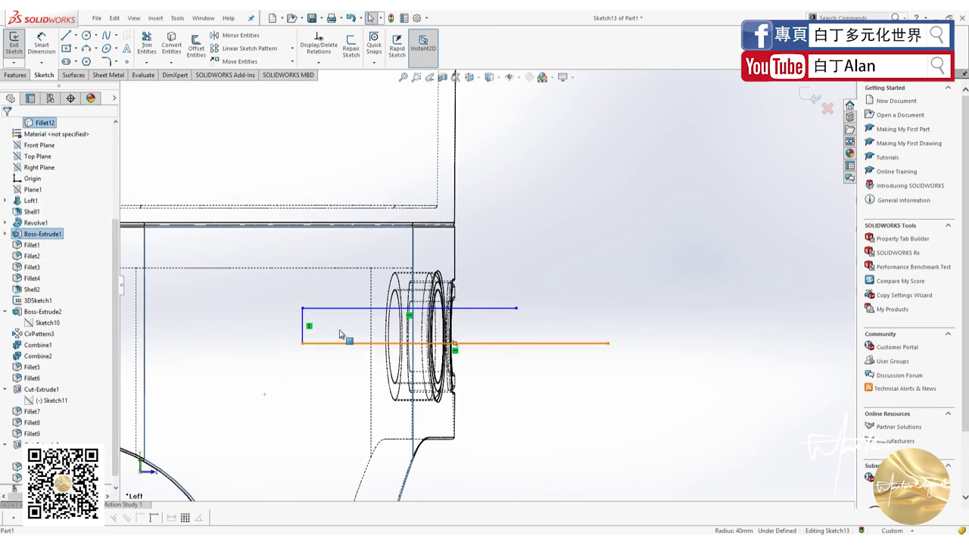
pyautogui.click(352, 309)
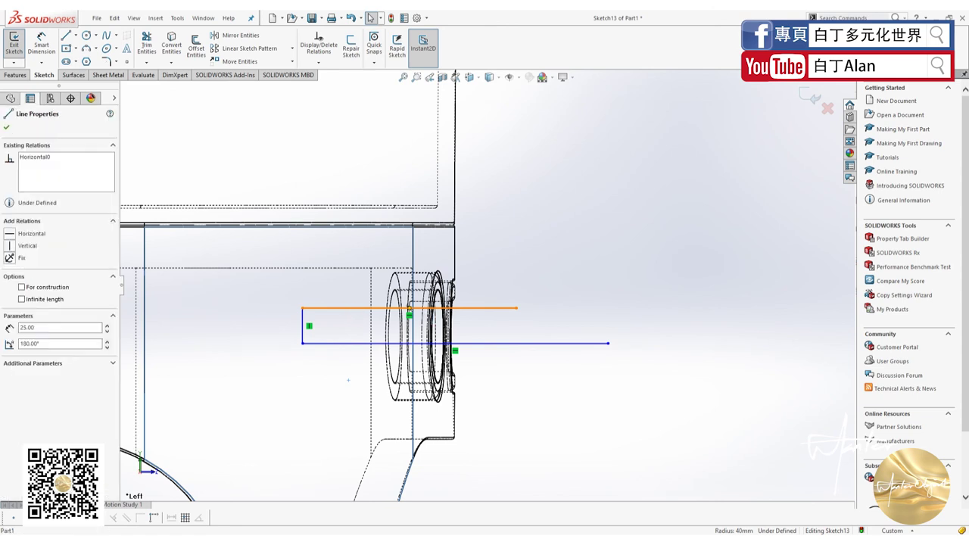
pyautogui.keyDown('ctrl'); pyautogui.click(419, 303); pyautogui.keyUp('ctrl')
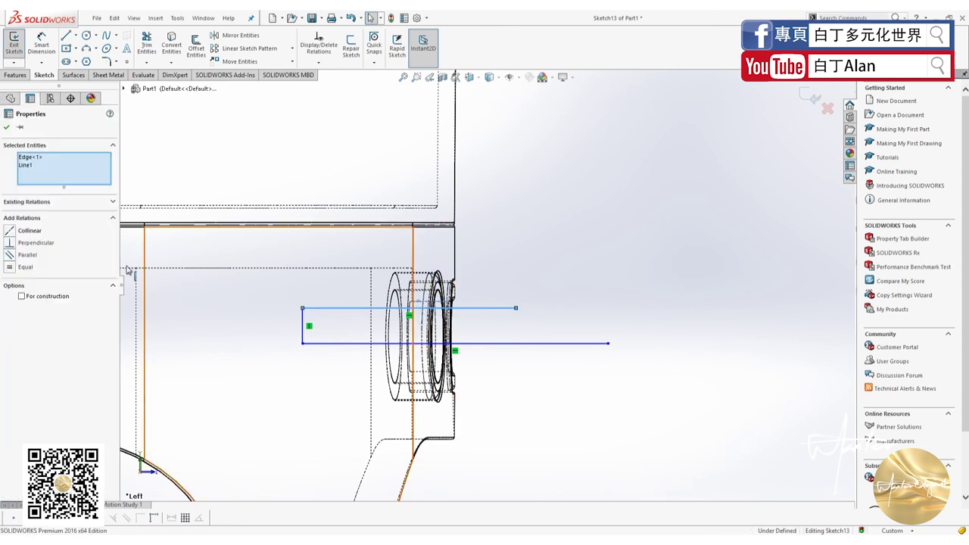
pyautogui.click(9, 231)
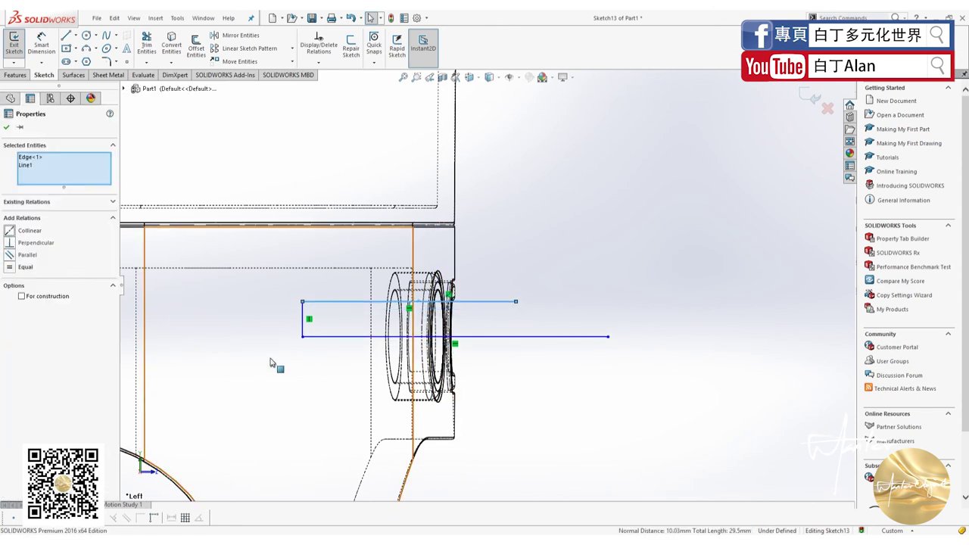
pyautogui.click(269, 373)
# Snap the long lower line onto the slot's midpoint
pyautogui.scroll(-1, 467, 339)
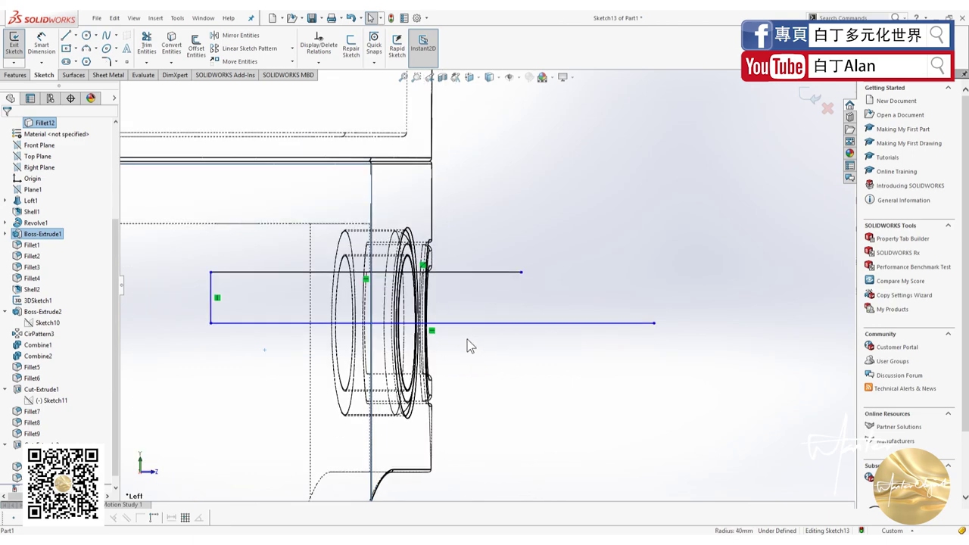
pyautogui.scroll(-1, 467, 339)
pyautogui.scroll(-1, 420, 305)
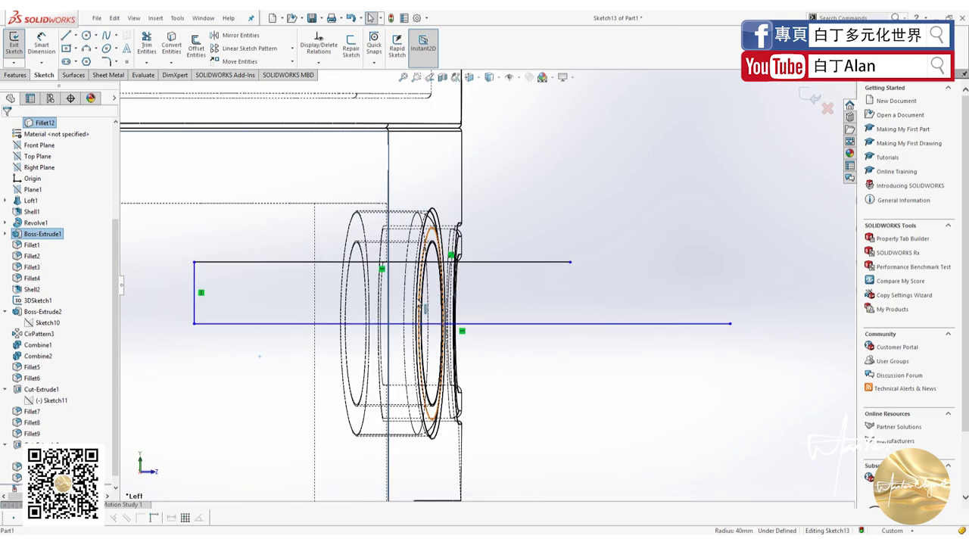
pyautogui.click(464, 325)
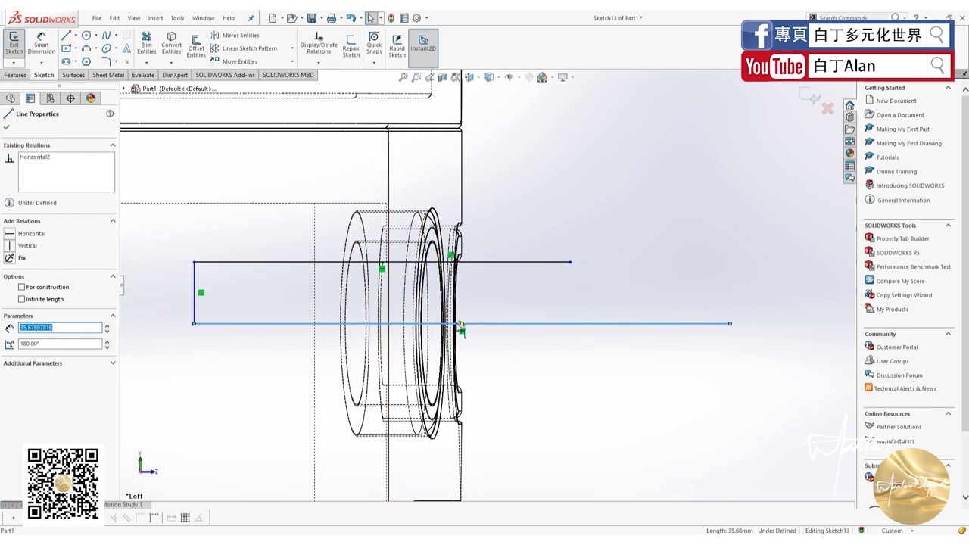
pyautogui.moveTo(462, 323); pyautogui.dragTo(468, 298)
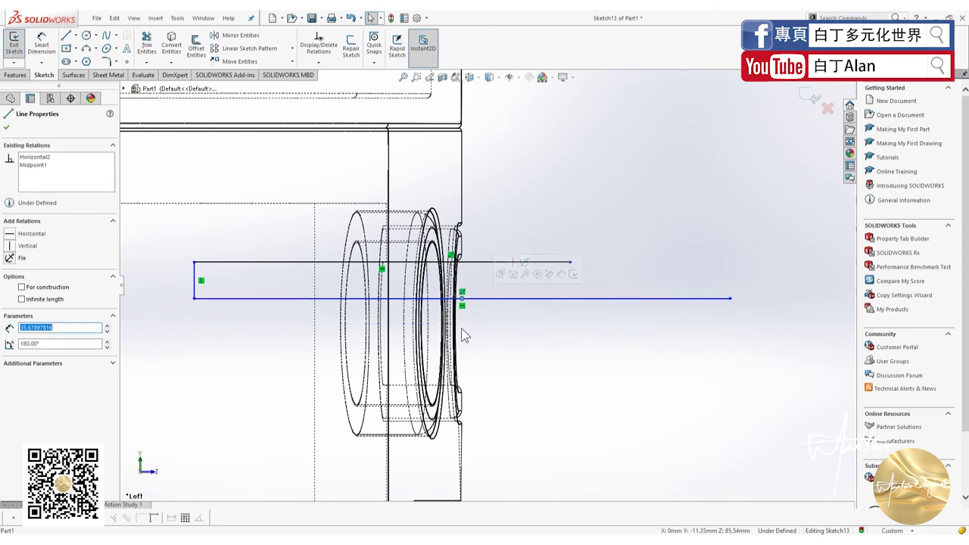
# Dimension the short left vertical side to 4 mm
pyautogui.click(75, 36)
pyautogui.click(98, 55)
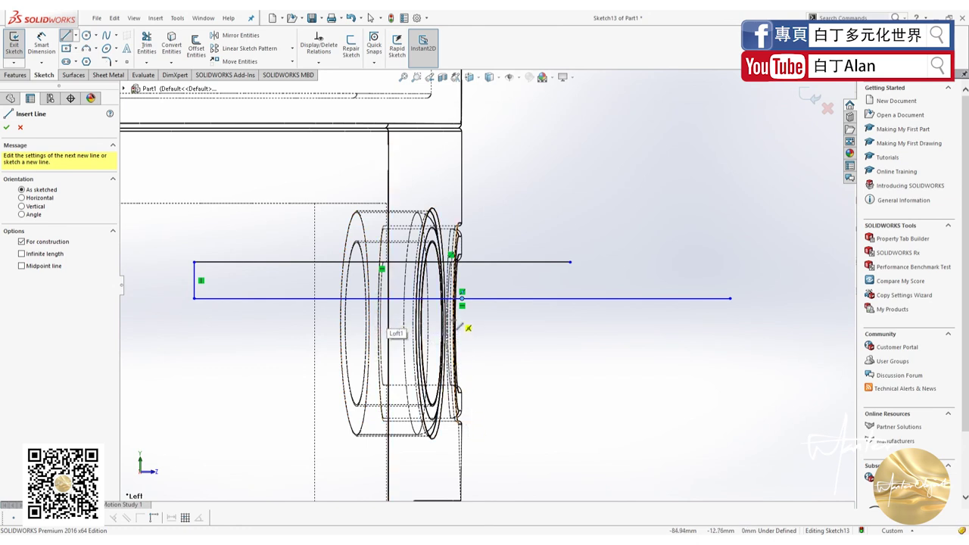
pyautogui.press('Escape')
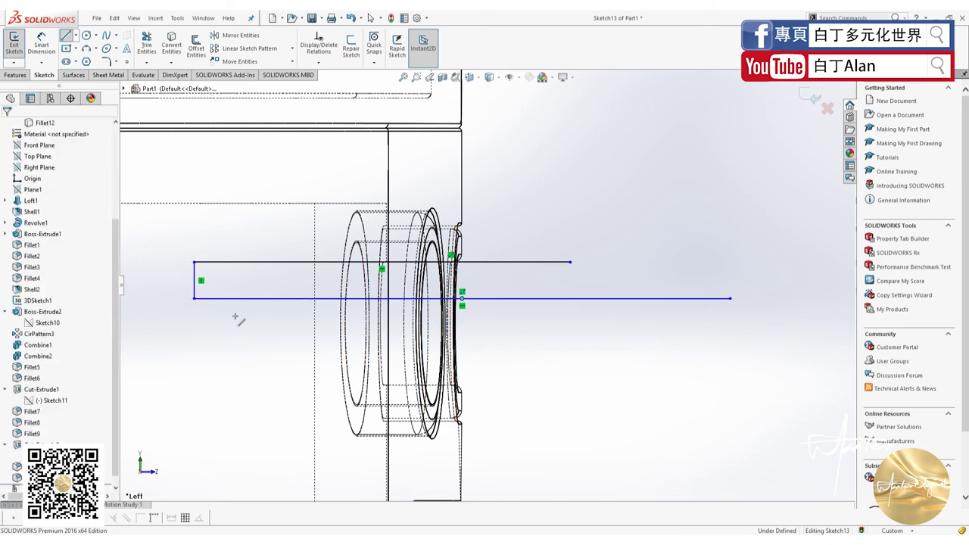
pyautogui.click(42, 44)
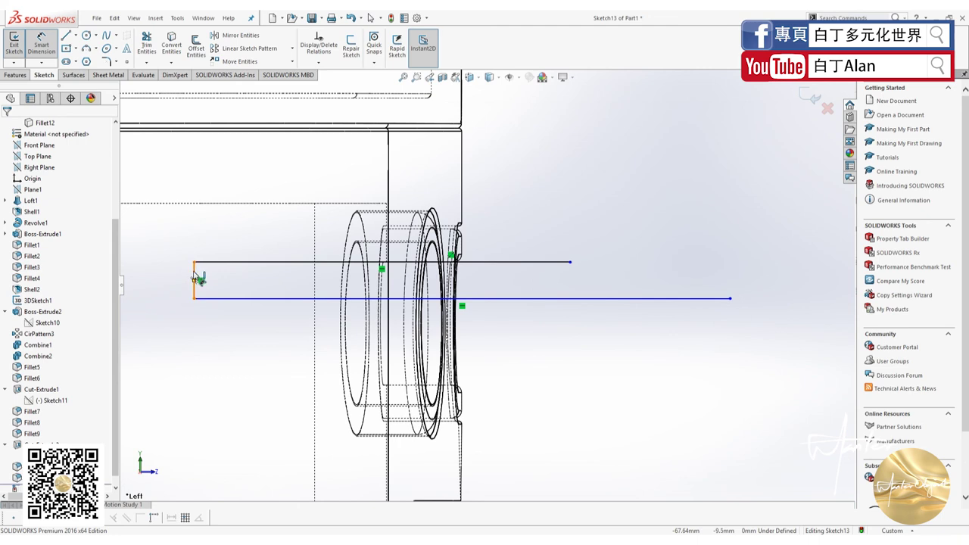
pyautogui.click(173, 279)
pyautogui.click(172, 280)
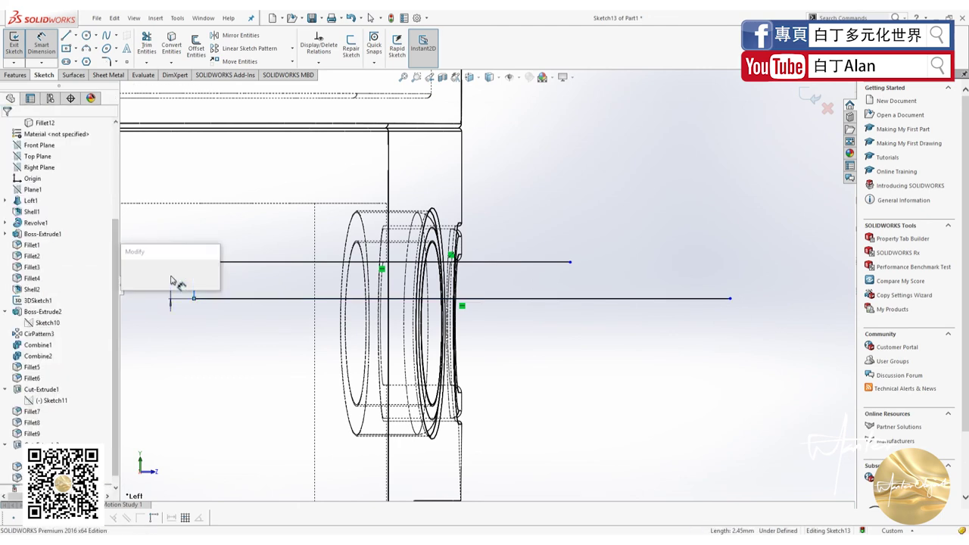
pyautogui.press('Return')
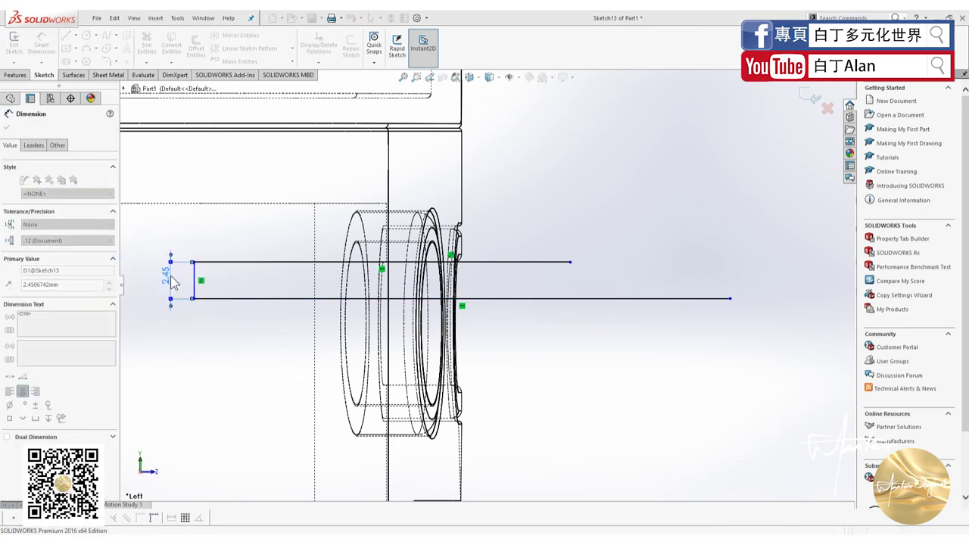
pyautogui.scroll(1, 308, 364)
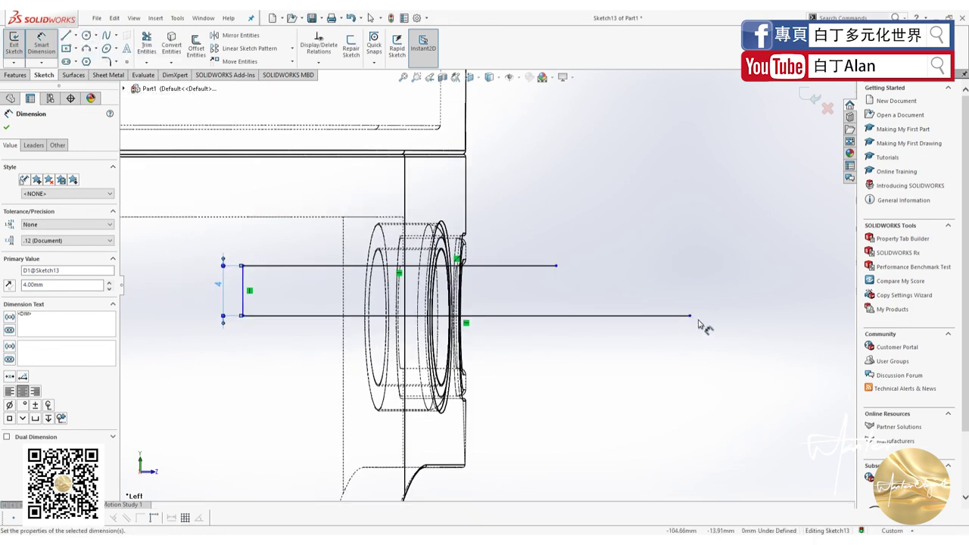
# Draw a circle at the lower line's right end and dimension it to Ø15 mm
pyautogui.click(90, 37)
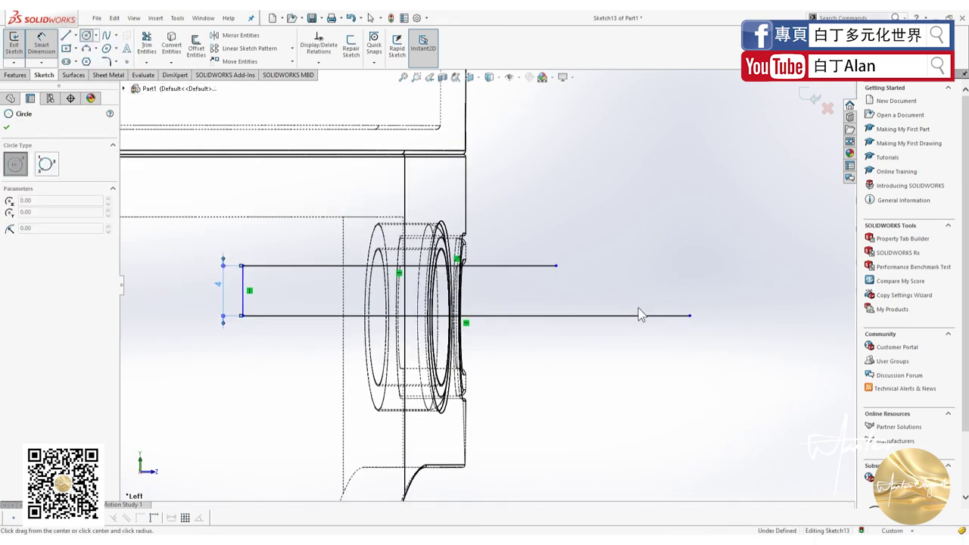
pyautogui.click(594, 315)
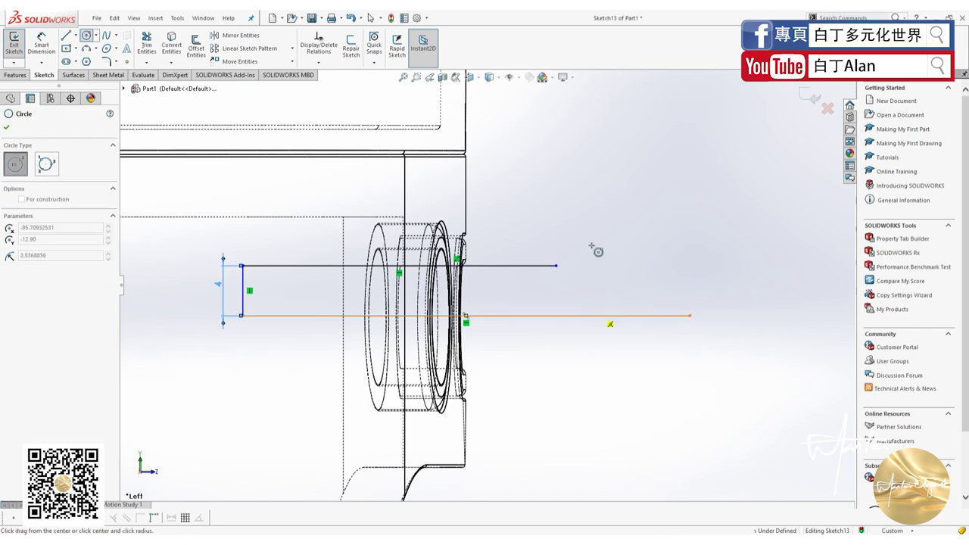
pyautogui.click(596, 223)
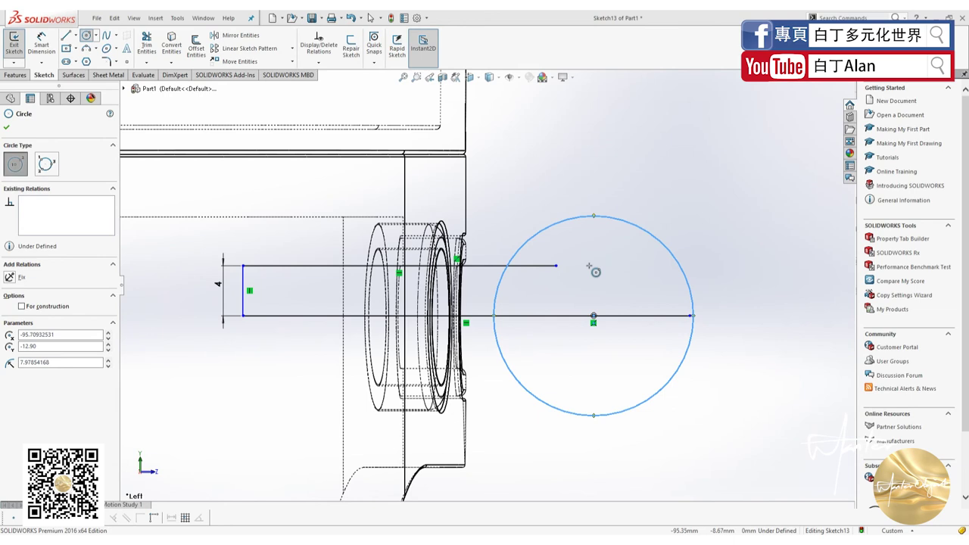
pyautogui.press('Escape')
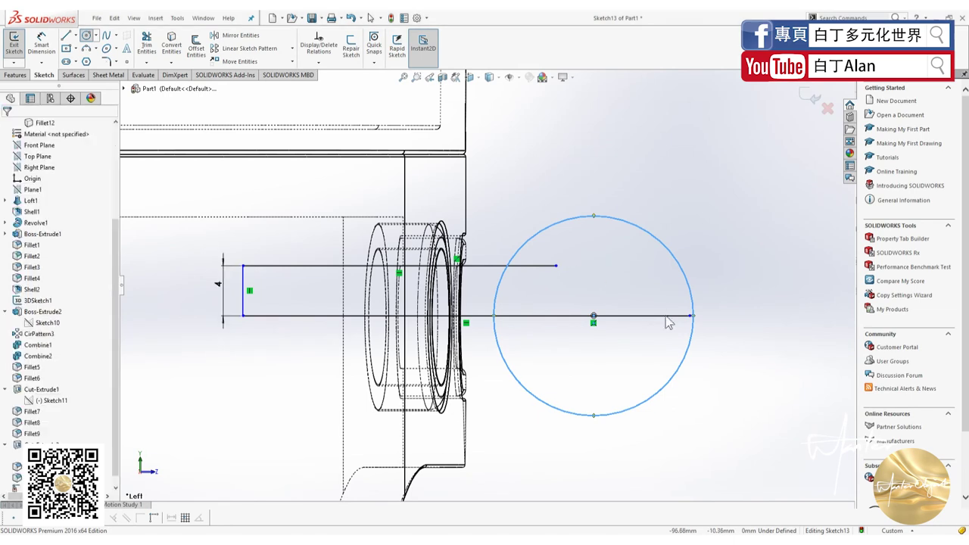
pyautogui.moveTo(690, 294)
pyautogui.mouseDown()
pyautogui.moveTo(725, 290)
pyautogui.moveTo(695, 292)
pyautogui.mouseUp()
pyautogui.click(41, 44)
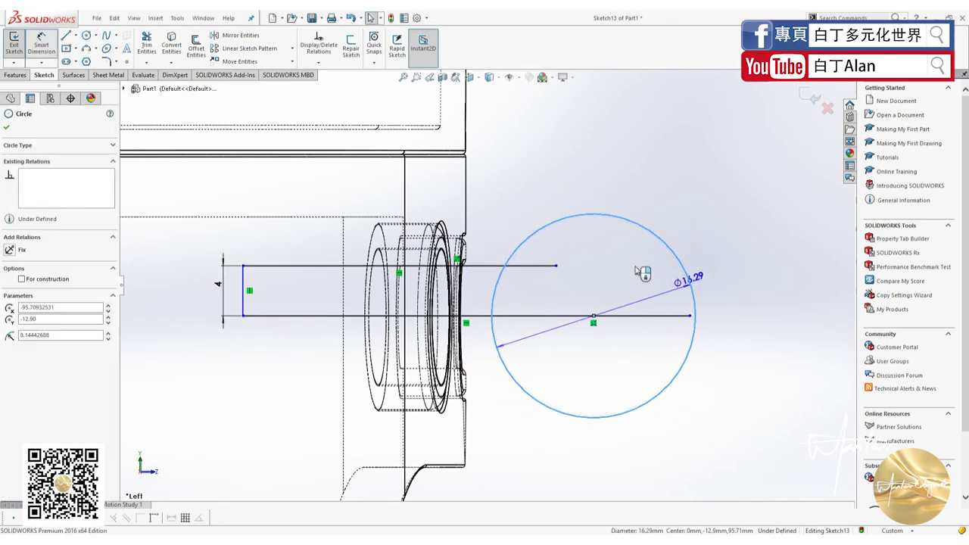
pyautogui.click(763, 309)
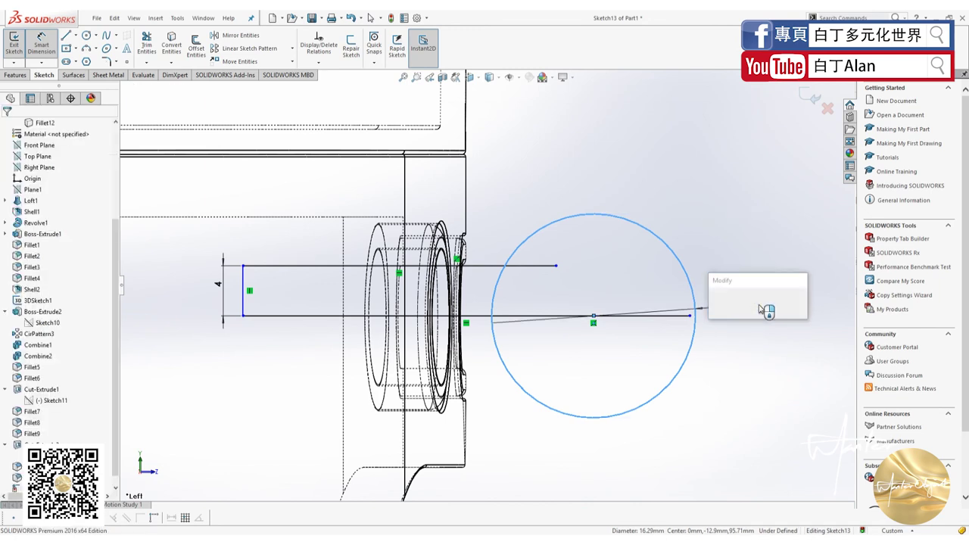
pyautogui.click(728, 301)
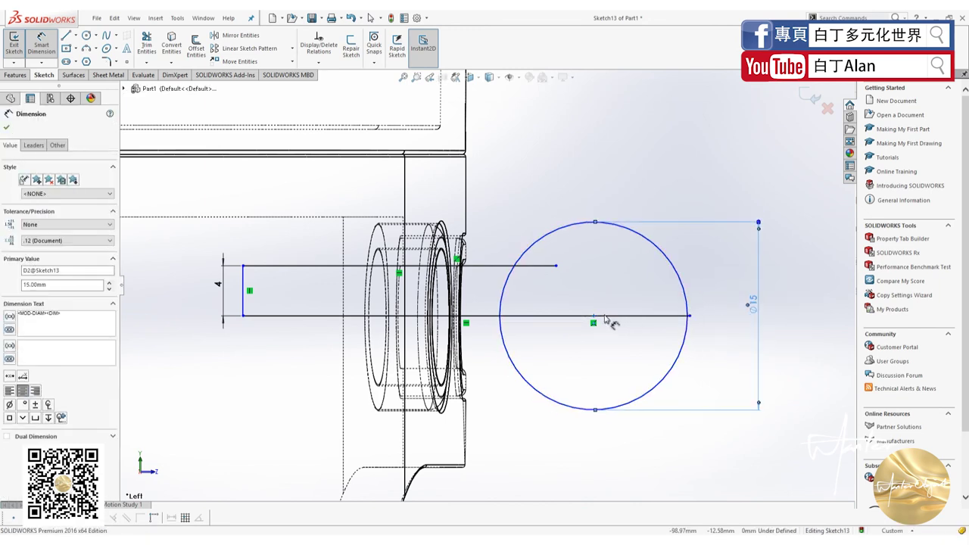
pyautogui.press('Escape')
# Slide the circle centre along the centre line and snap both line ends onto the circle
pyautogui.moveTo(596, 318)
pyautogui.mouseDown()
pyautogui.moveTo(649, 327)
pyautogui.moveTo(667, 315)
pyautogui.mouseUp()
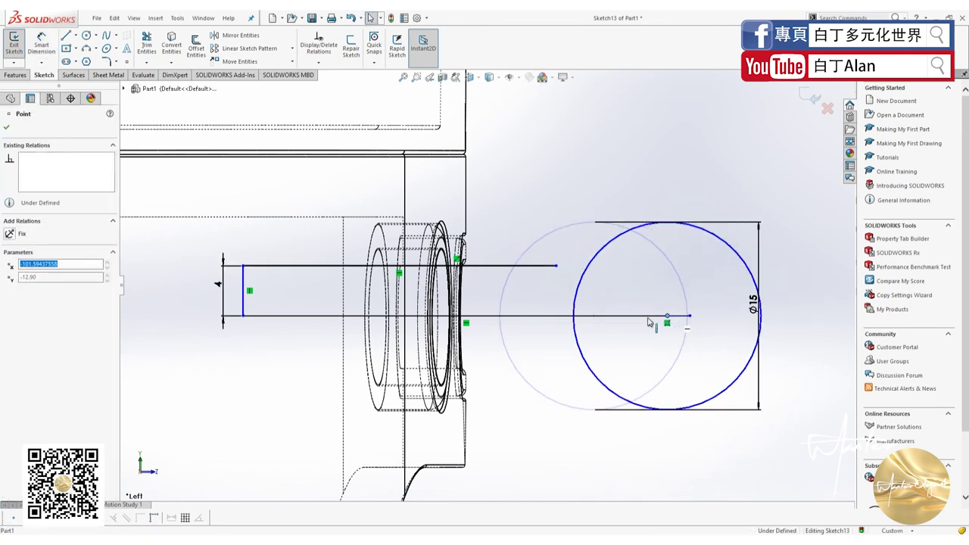
pyautogui.press('Escape')
pyautogui.moveTo(556, 266); pyautogui.dragTo(603, 274)
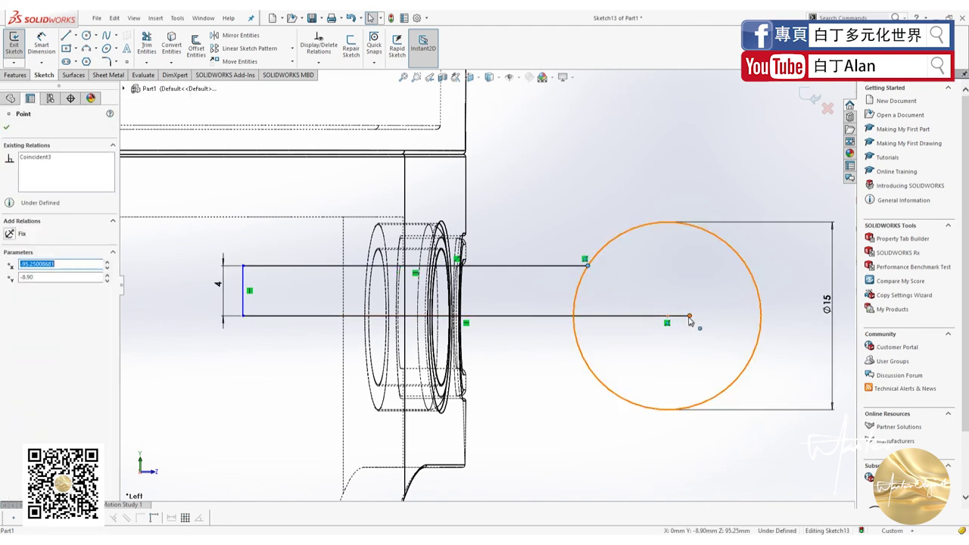
pyautogui.moveTo(689, 315); pyautogui.dragTo(767, 327)
pyautogui.press('Escape')
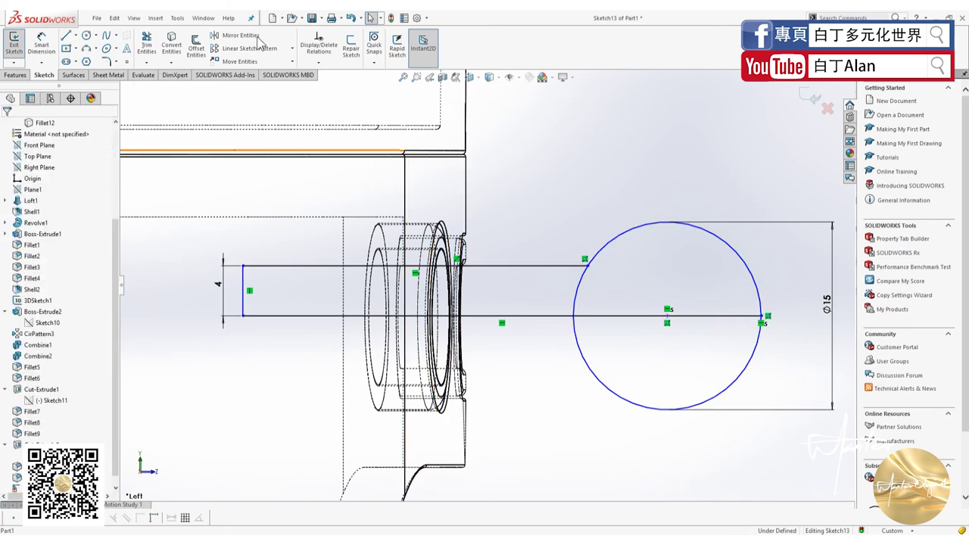
# Trim away the circle's left and lower arcs, then show the model Shaded With Edges
pyautogui.click(148, 41)
pyautogui.moveTo(635, 287); pyautogui.dragTo(598, 316)
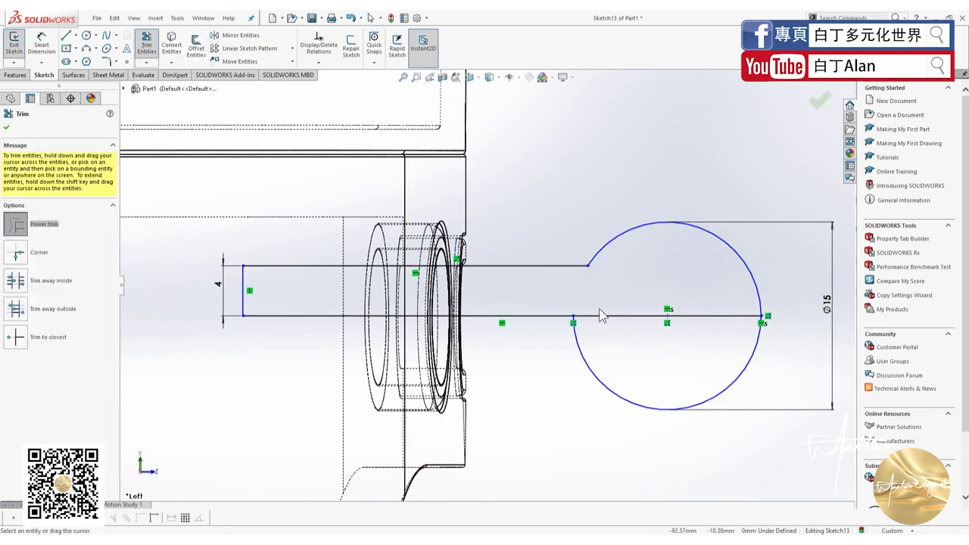
pyautogui.moveTo(640, 356); pyautogui.dragTo(643, 416)
pyautogui.click(819, 99)
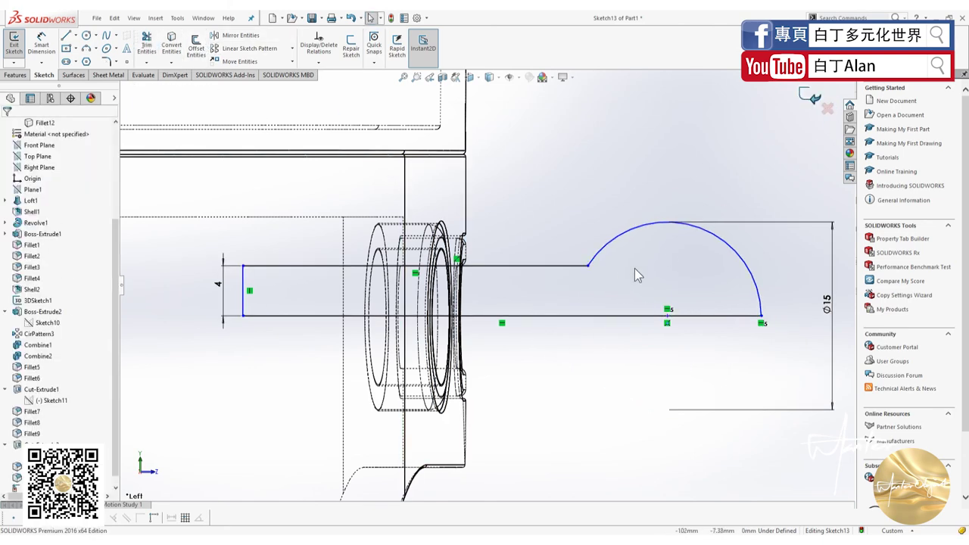
pyautogui.scroll(5, 599, 290)
pyautogui.moveTo(599, 289); pyautogui.dragTo(530, 189, button='middle')
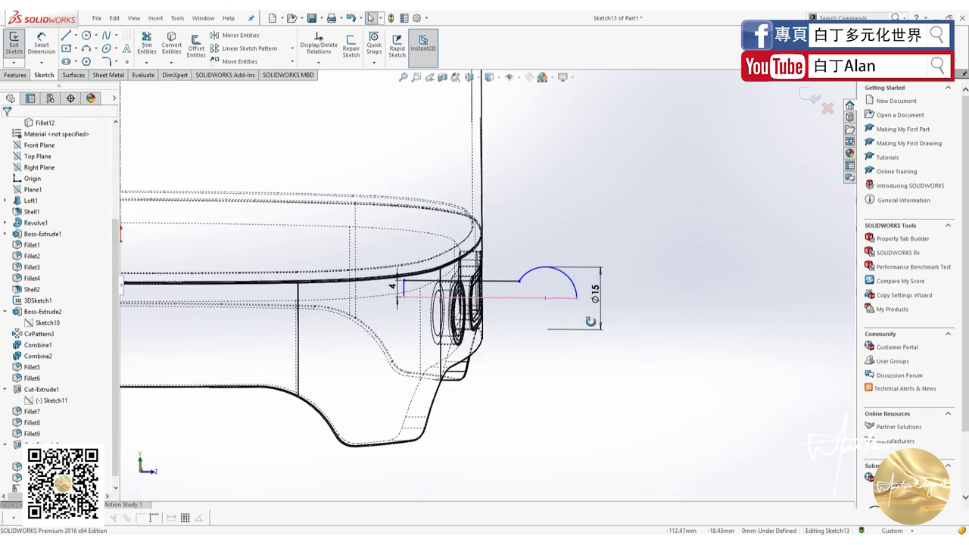
pyautogui.click(490, 77)
pyautogui.click(490, 91)
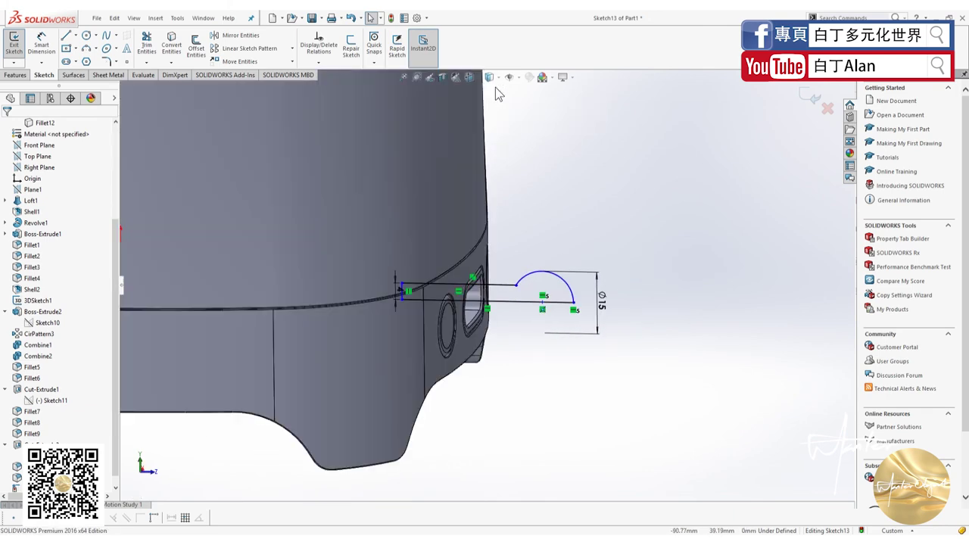
# Revolve the profile about the centre line as a separate body (Merge result off) and inspect the lever
pyautogui.click(23, 74)
pyautogui.click(50, 46)
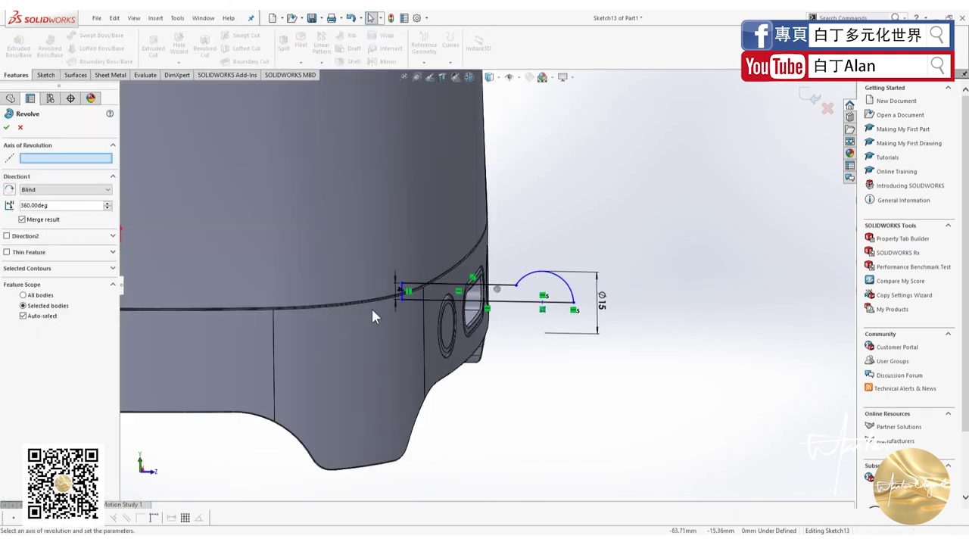
pyautogui.click(36, 221)
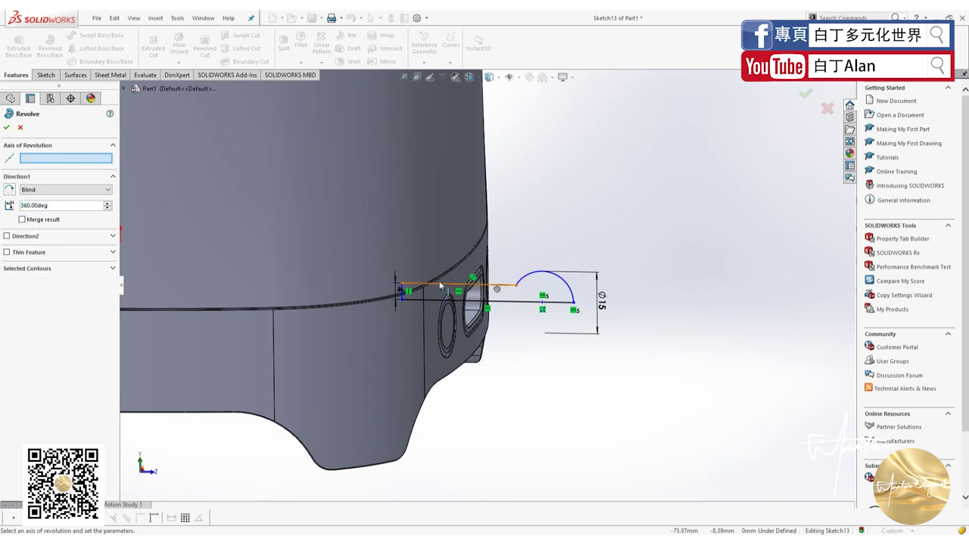
pyautogui.click(509, 304)
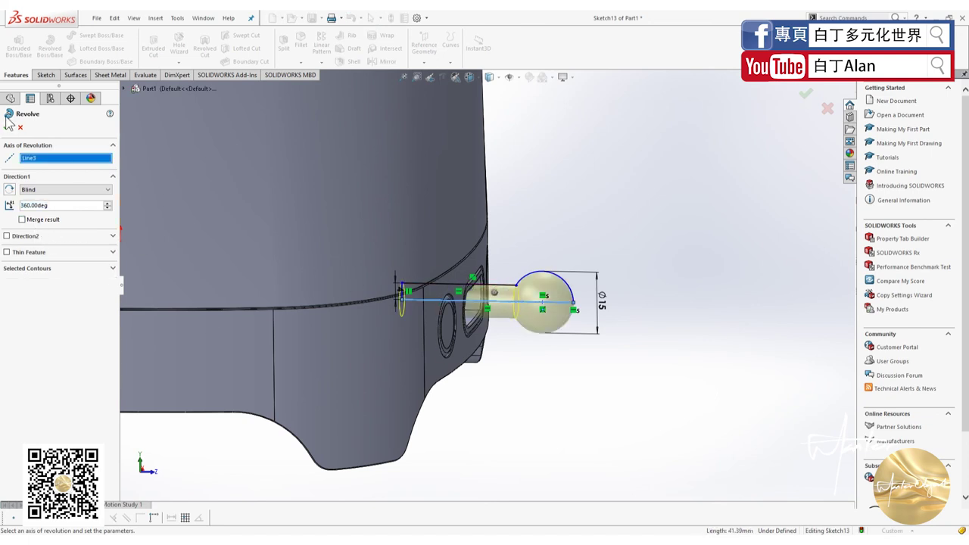
pyautogui.press('Return')
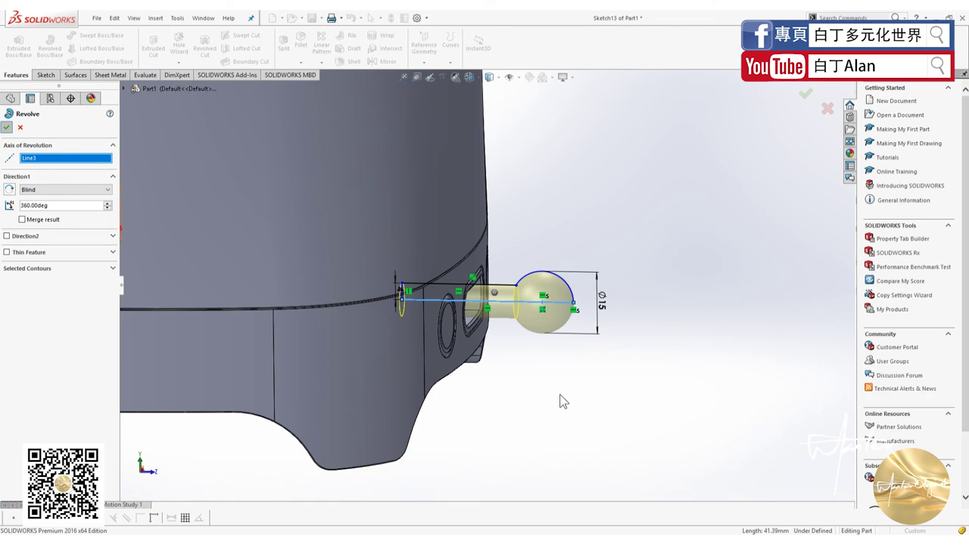
pyautogui.moveTo(524, 417); pyautogui.dragTo(513, 427, button='middle')
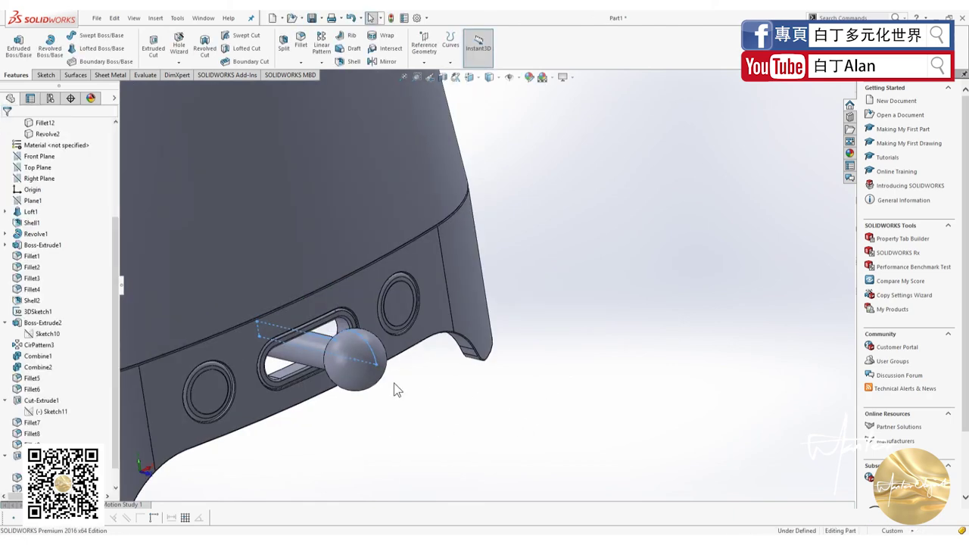
pyautogui.scroll(3, 394, 383)
pyautogui.moveTo(395, 387); pyautogui.dragTo(429, 421, button='middle')
pyautogui.hotkey('alt', 'Tab')
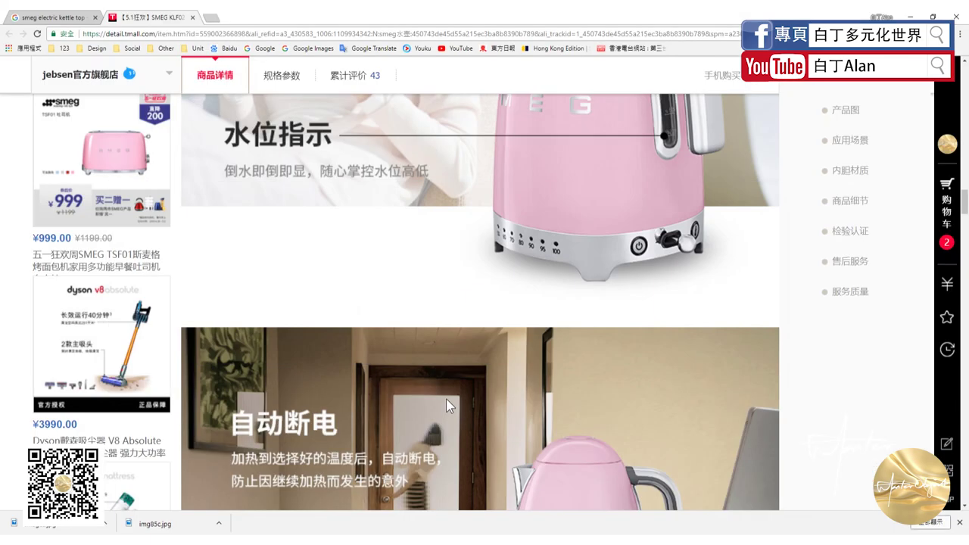
# Orbit the kettle model to front and tilted views while comparing with the Tmall page
pyautogui.hotkey('alt', 'Tab')
pyautogui.scroll(3, 470, 387)
pyautogui.moveTo(480, 391); pyautogui.dragTo(469, 345, button='middle')
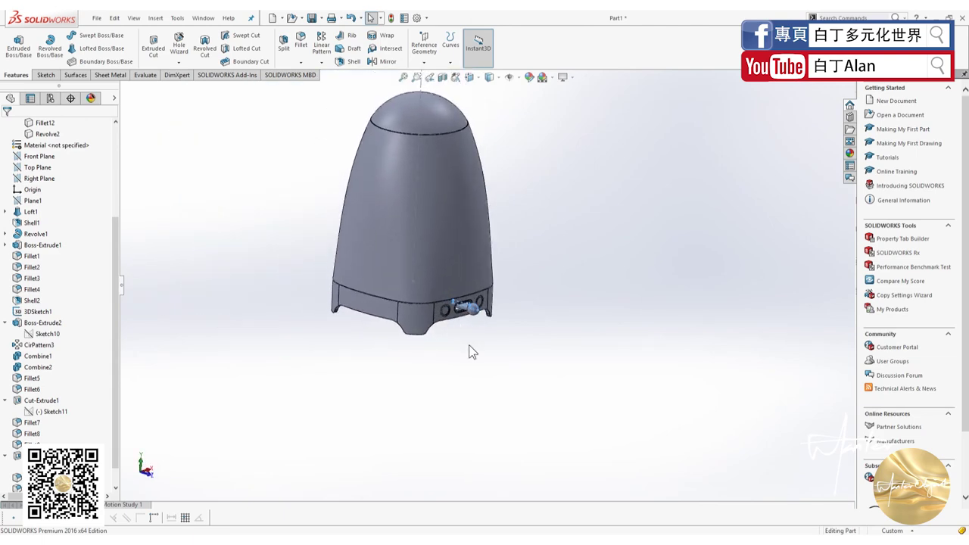
pyautogui.hotkey('alt', 'Tab')
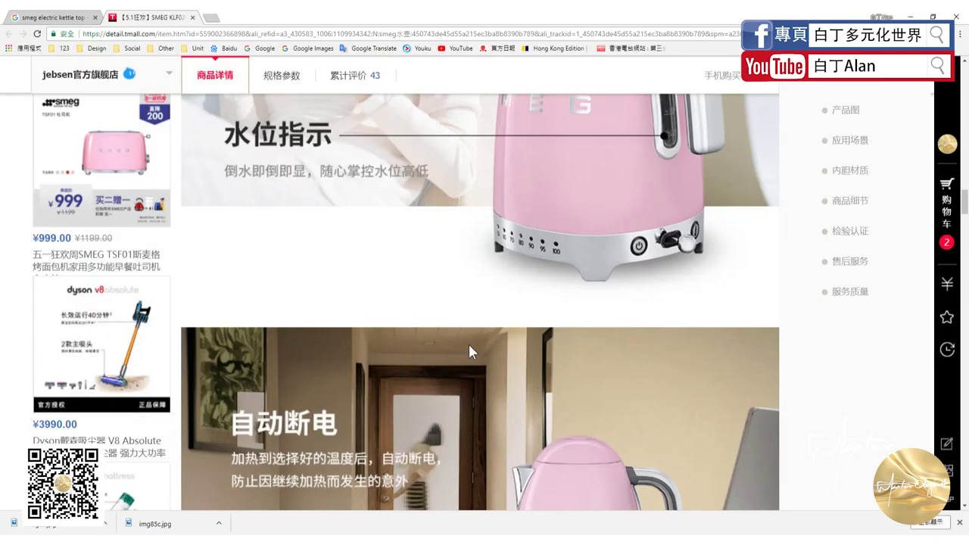
pyautogui.hotkey('alt', 'Tab')
pyautogui.moveTo(522, 321)
pyautogui.mouseDown(button='middle')
pyautogui.moveTo(491, 282)
pyautogui.moveTo(544, 241)
pyautogui.mouseUp(button='middle')
pyautogui.moveTo(537, 318)
pyautogui.mouseDown(button='middle')
pyautogui.moveTo(634, 335)
pyautogui.moveTo(454, 104)
pyautogui.moveTo(457, 217)
pyautogui.moveTo(418, 194)
pyautogui.mouseUp(button='middle')
pyautogui.scroll(-2, 454, 114)
# Scroll the Tmall page up to the kettle photo with its water-level window
pyautogui.hotkey('alt', 'Tab')
pyautogui.hotkey('alt', 'Tab')
pyautogui.hotkey('alt', 'Tab')
pyautogui.scroll(3, 596, 376)
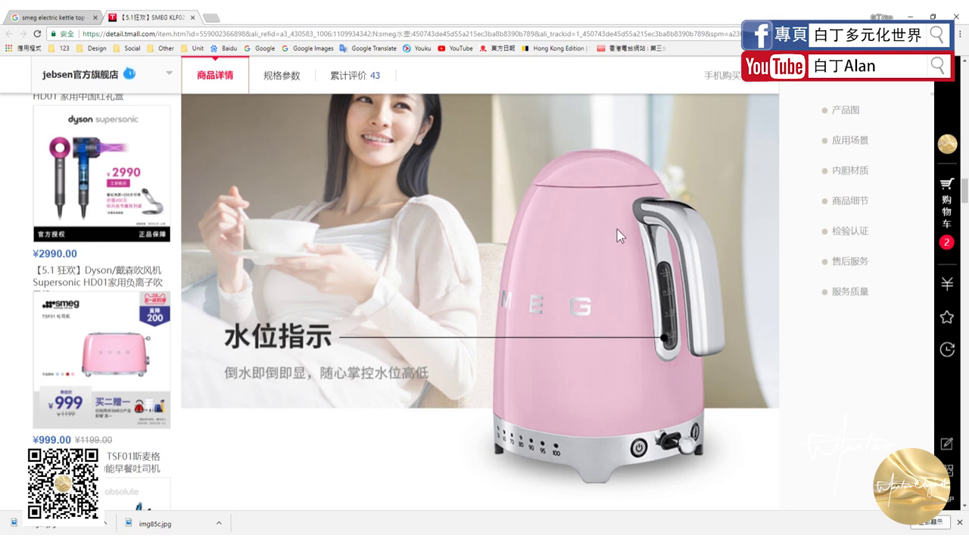
pyautogui.scroll(1, 616, 230)
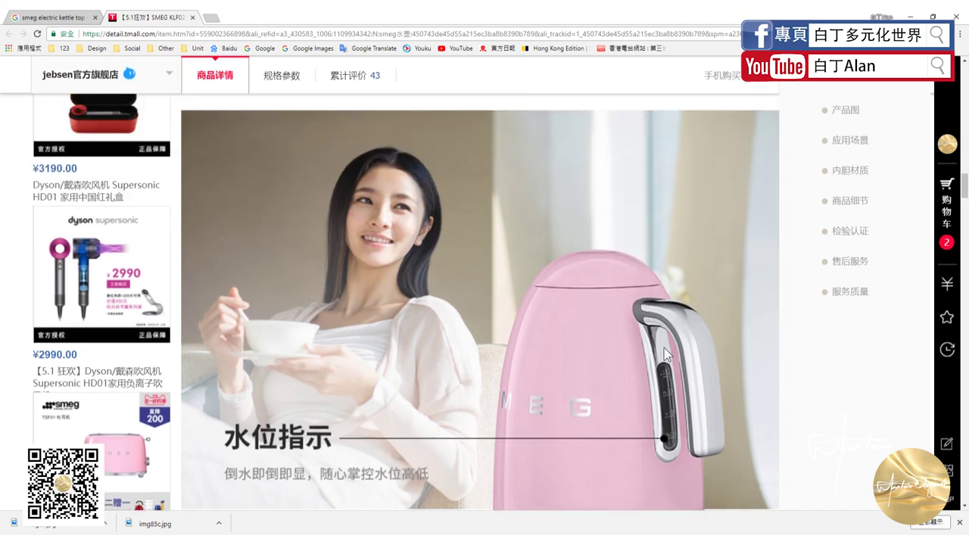